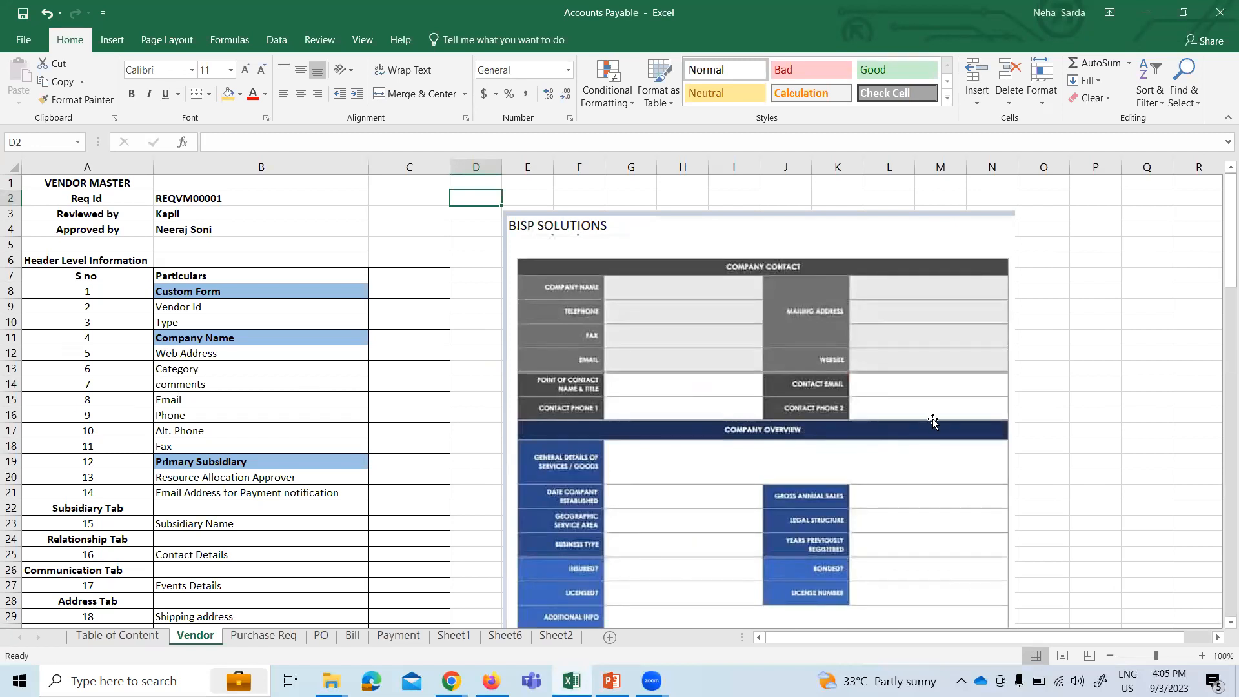
- Examine the Vendor sheet's field list from the header information through the Preference Tab rows, alongside the BISP SOLUTIONS vendor form
{"action": "scroll", "coordinate": [858, 428], "scroll_direction": "down", "scroll_amount": 2}
{"action": "scroll", "coordinate": [775, 414], "scroll_direction": "up", "scroll_amount": 1}
{"action": "scroll", "coordinate": [763, 401], "scroll_direction": "up", "scroll_amount": 1}
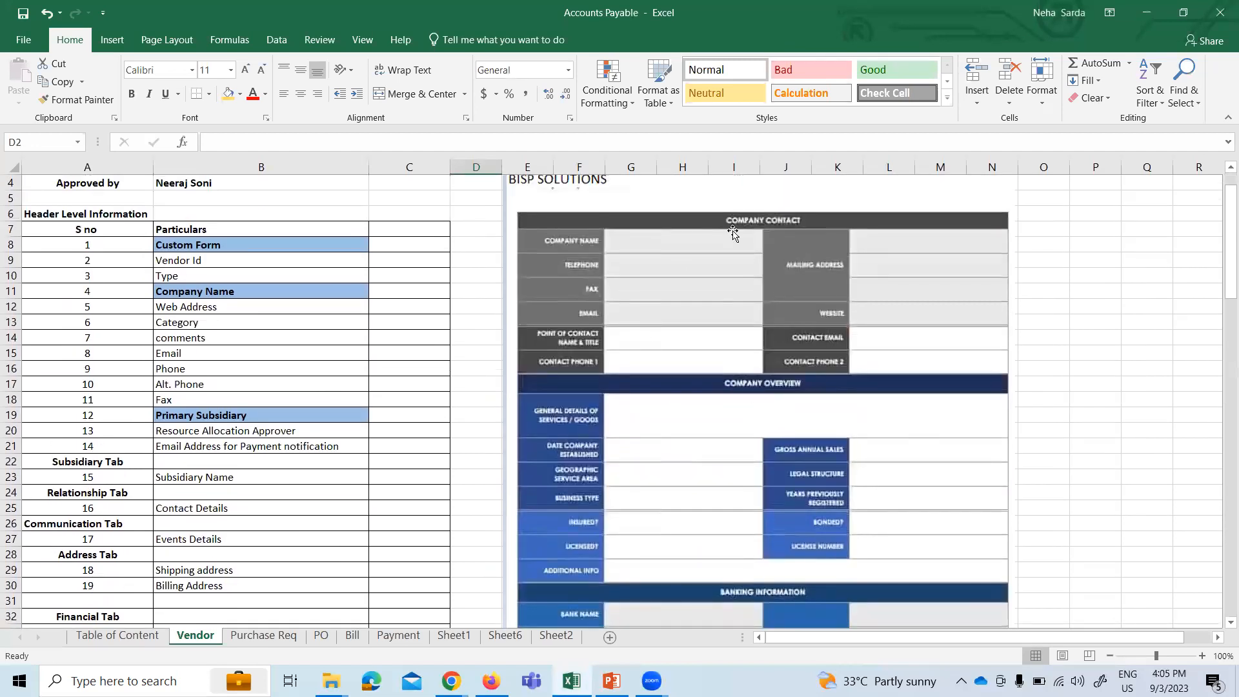
{"action": "scroll", "coordinate": [974, 445], "scroll_direction": "up", "scroll_amount": 1}
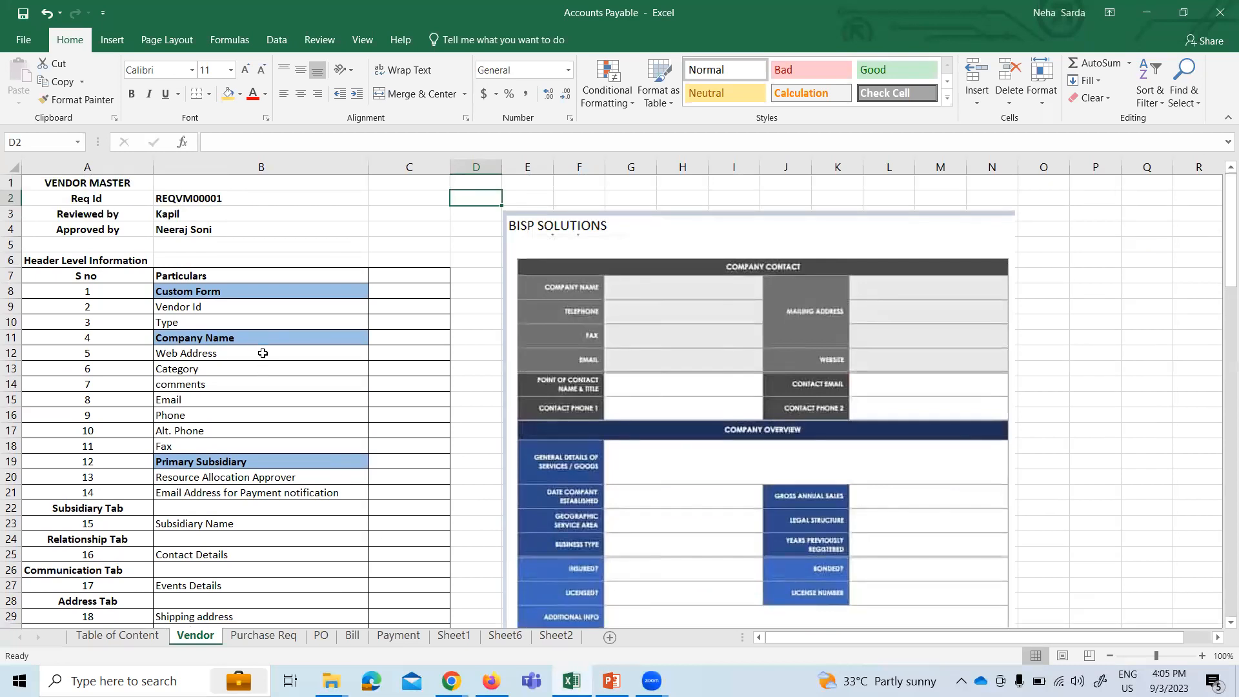
{"action": "scroll", "coordinate": [248, 484], "scroll_direction": "down", "scroll_amount": 2}
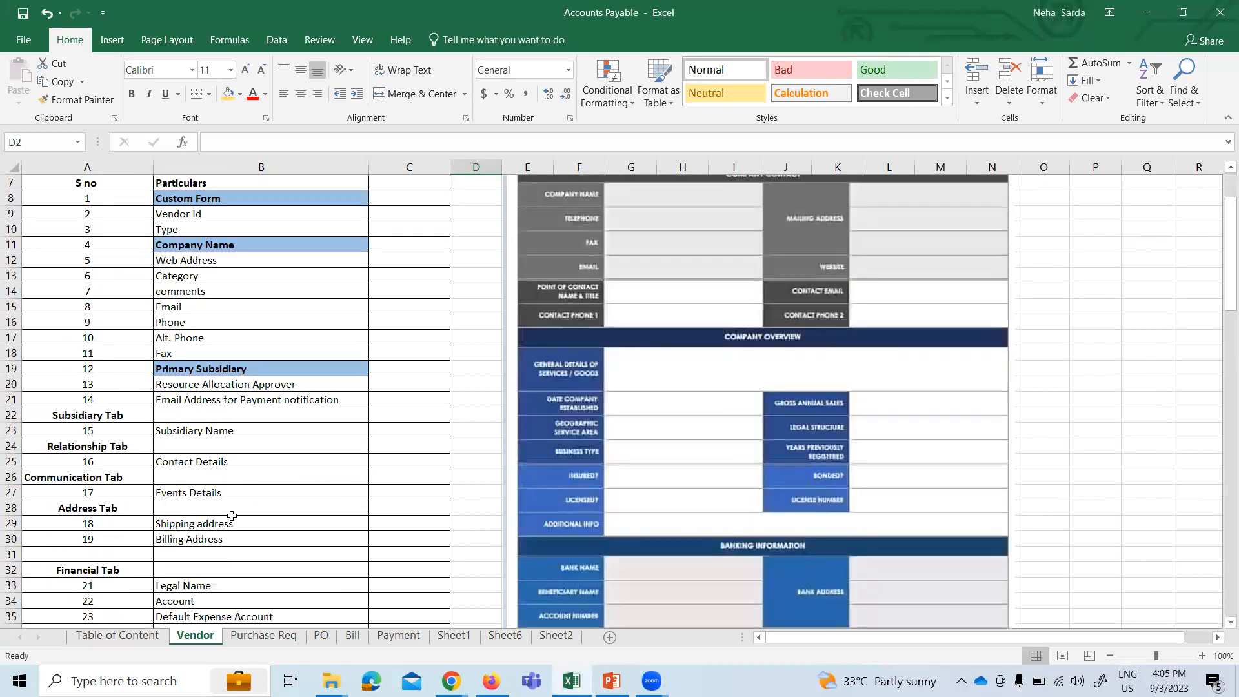
{"action": "scroll", "coordinate": [232, 516], "scroll_direction": "down", "scroll_amount": 3}
{"action": "scroll", "coordinate": [207, 379], "scroll_direction": "up", "scroll_amount": 4}
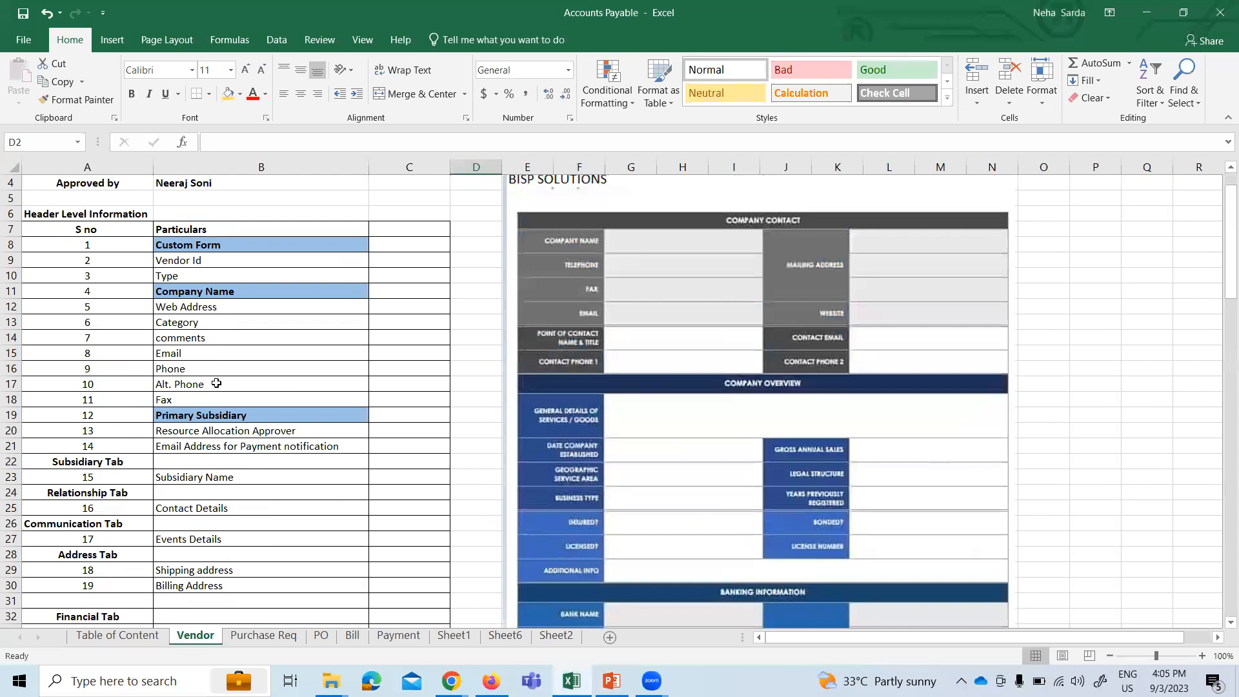
{"action": "scroll", "coordinate": [216, 413], "scroll_direction": "down", "scroll_amount": 4}
{"action": "scroll", "coordinate": [192, 531], "scroll_direction": "down", "scroll_amount": 10}
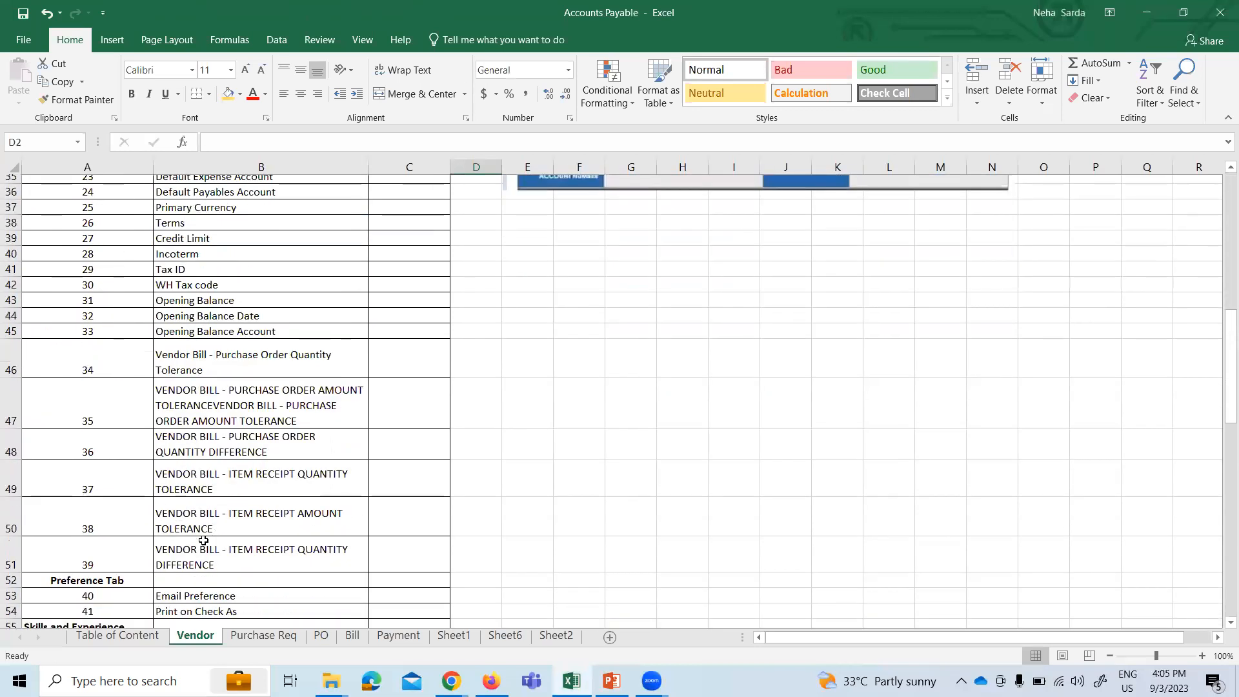
{"action": "scroll", "coordinate": [227, 550], "scroll_direction": "up", "scroll_amount": 9}
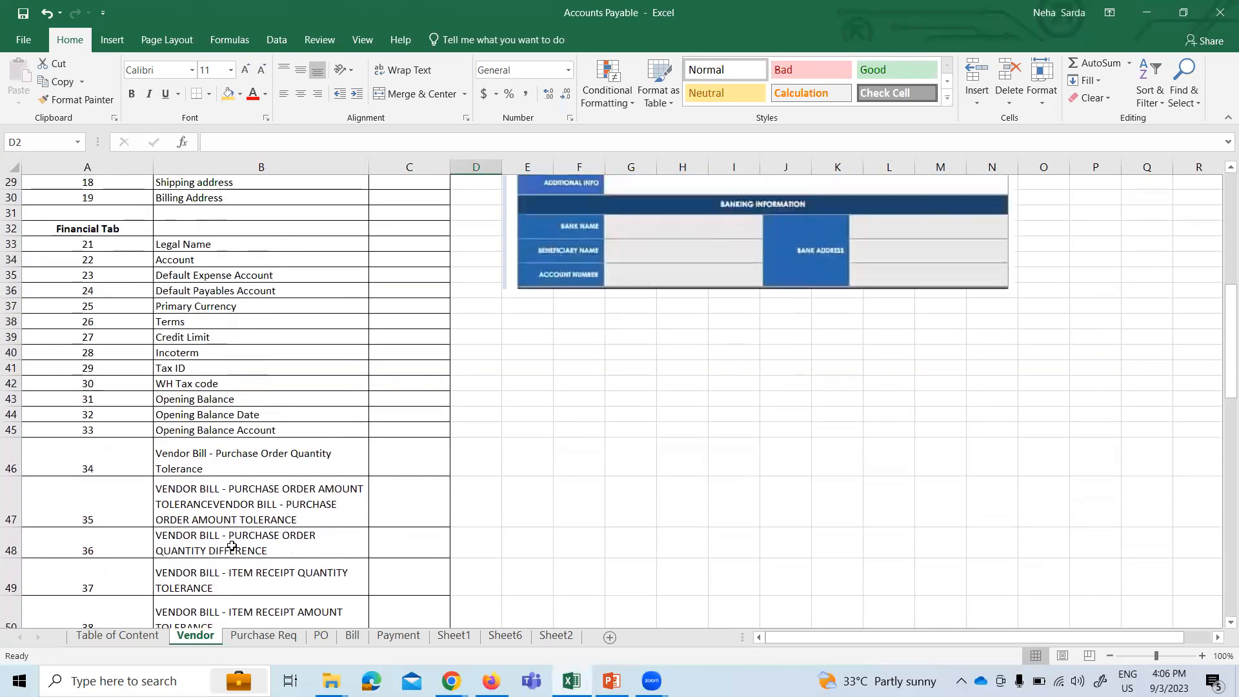
{"action": "scroll", "coordinate": [206, 489], "scroll_direction": "up", "scroll_amount": 5}
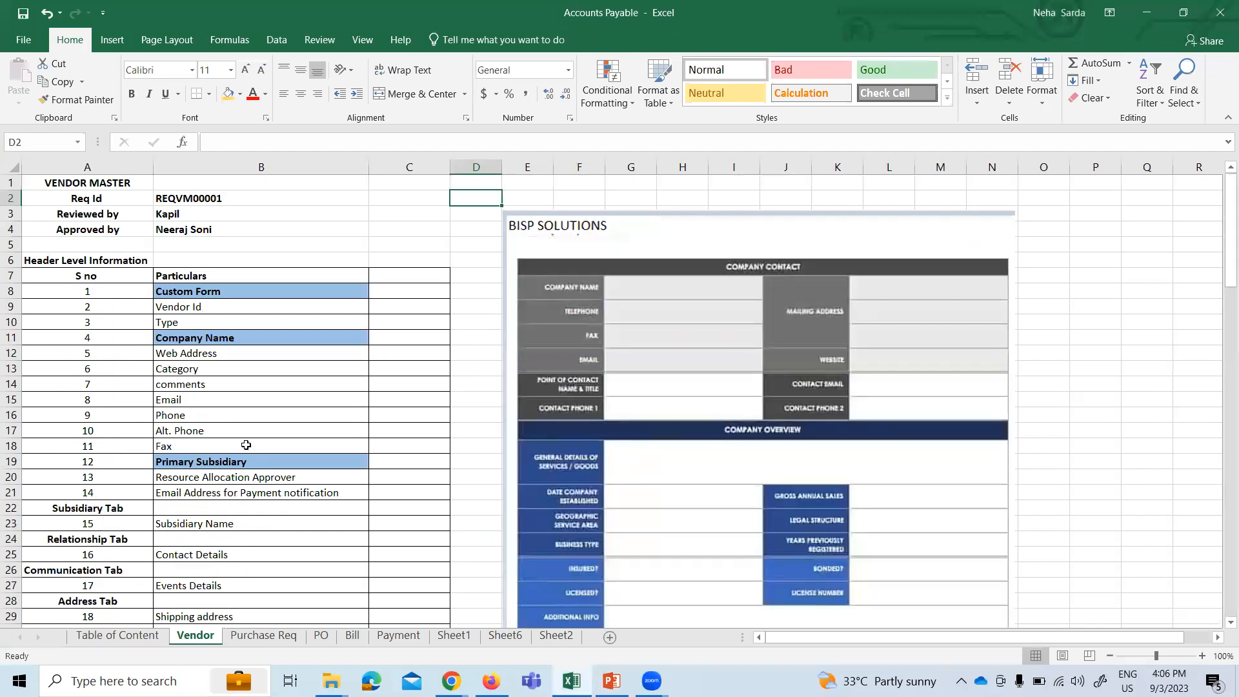
{"action": "scroll", "coordinate": [304, 493], "scroll_direction": "down", "scroll_amount": 4}
{"action": "scroll", "coordinate": [310, 516], "scroll_direction": "up", "scroll_amount": 4}
- Switch to NetSuite in Chrome and bring up its Home dashboard
{"action": "mouse_move", "coordinate": [451, 681]}
{"action": "left_click", "coordinate": [255, 588]}
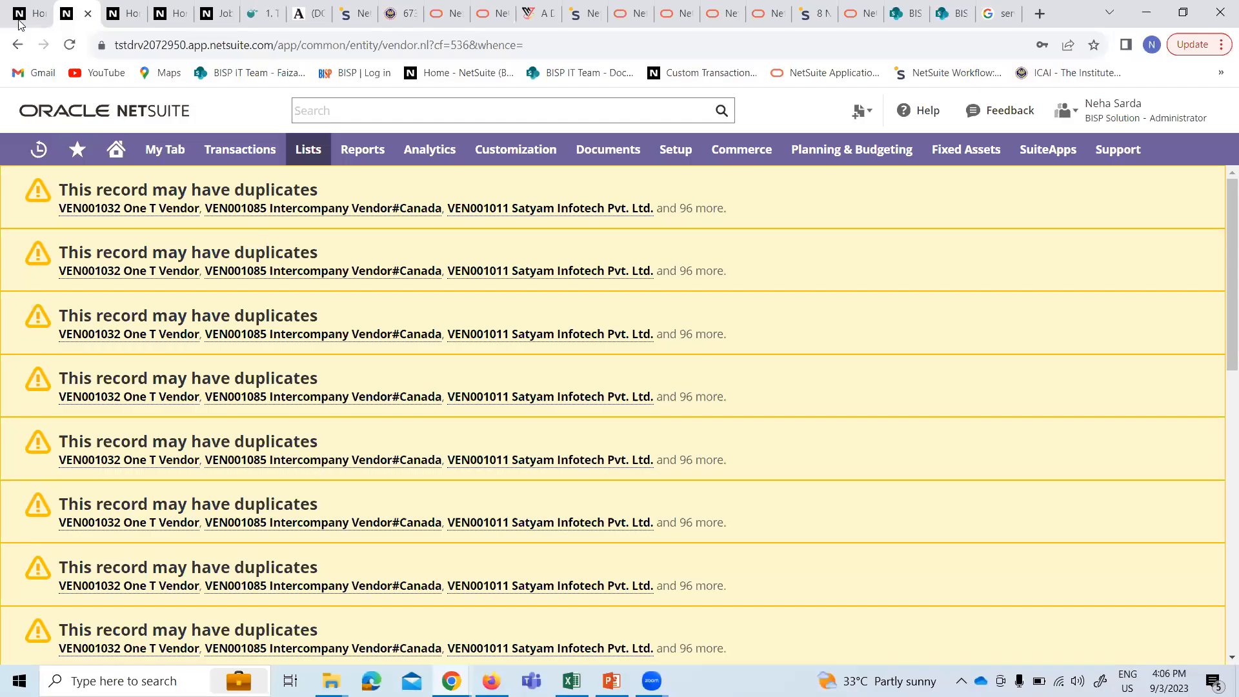
{"action": "left_click", "coordinate": [127, 10]}
{"action": "left_click", "coordinate": [177, 12]}
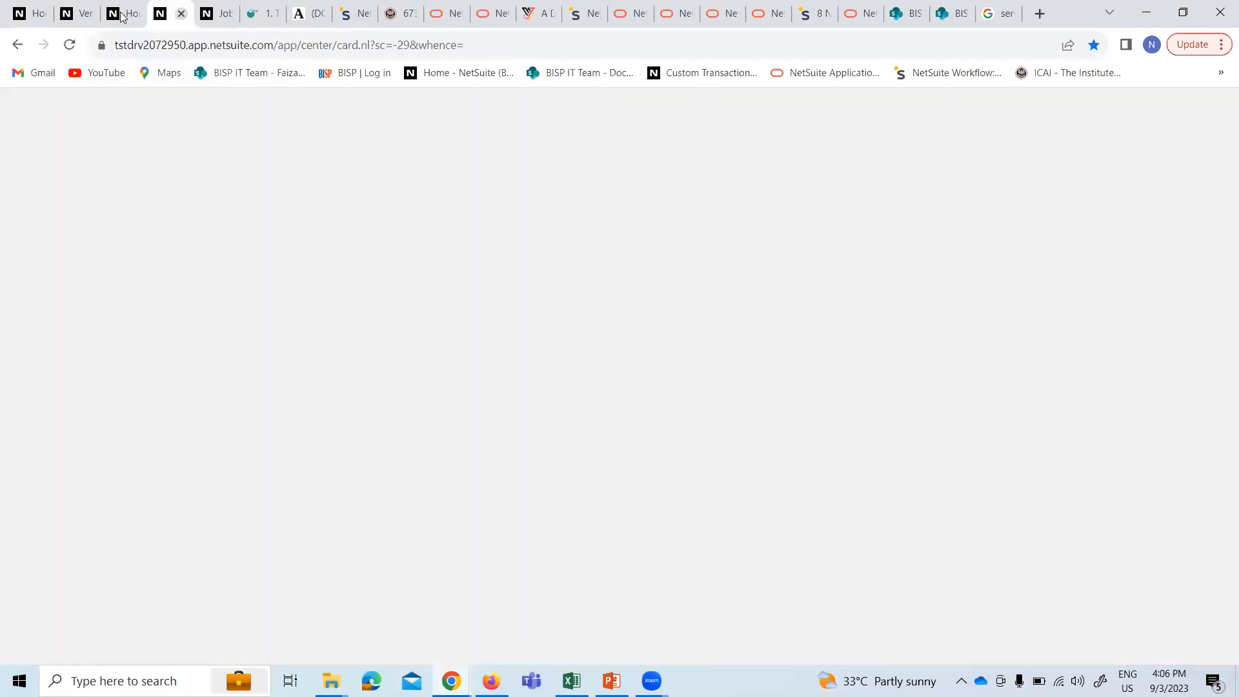
{"action": "left_click", "coordinate": [123, 17]}
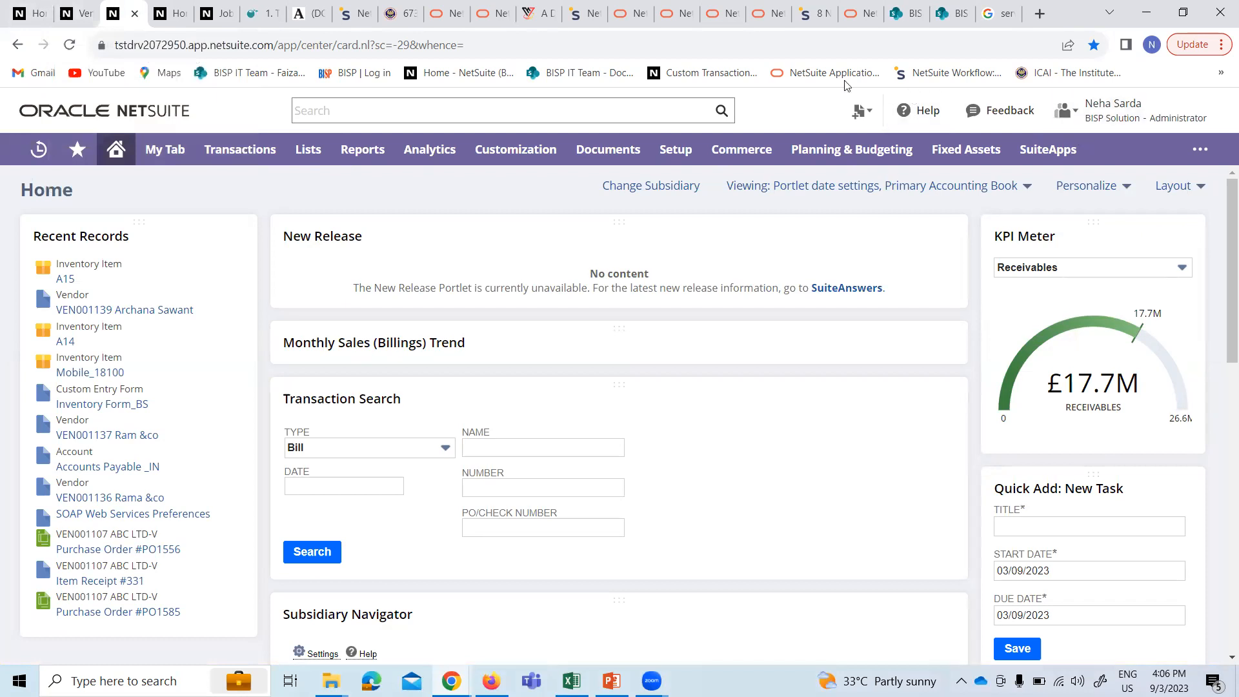
{"action": "left_click", "coordinate": [1166, 84]}
{"action": "key", "text": "ctrl+1"}
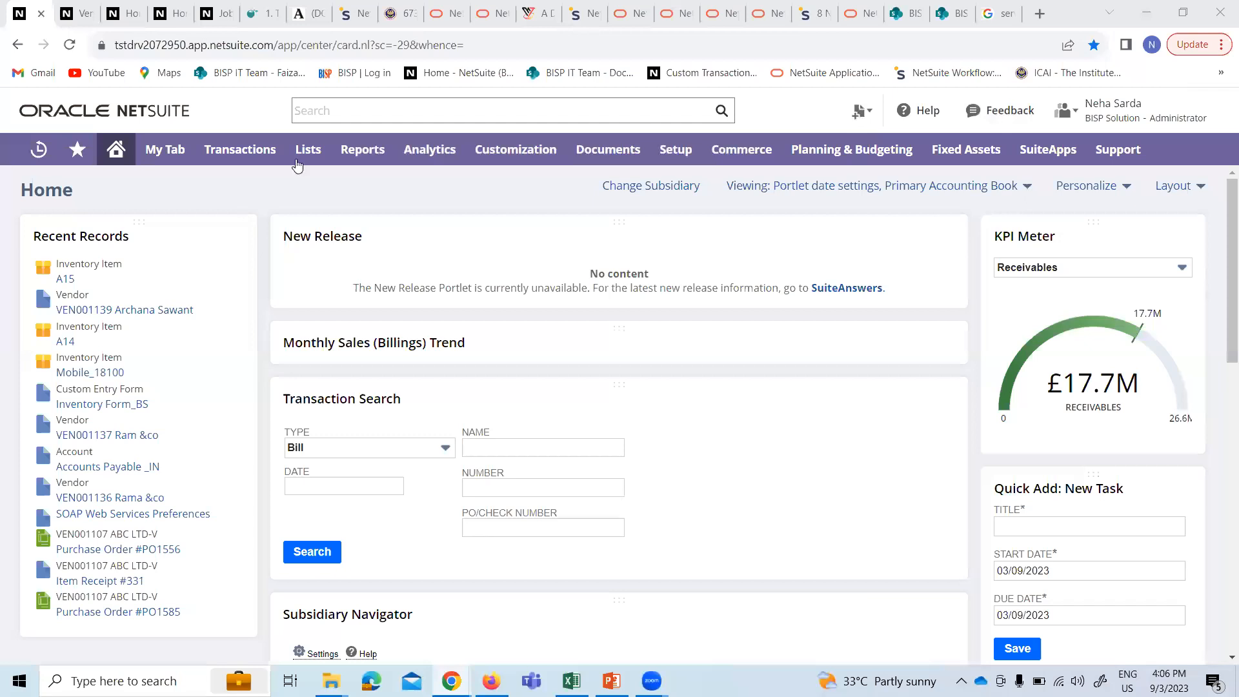
- Open the Vendors list from the relationship records in NetSuite
{"action": "mouse_move", "coordinate": [301, 157]}
{"action": "mouse_move", "coordinate": [304, 295]}
{"action": "mouse_move", "coordinate": [370, 387]}
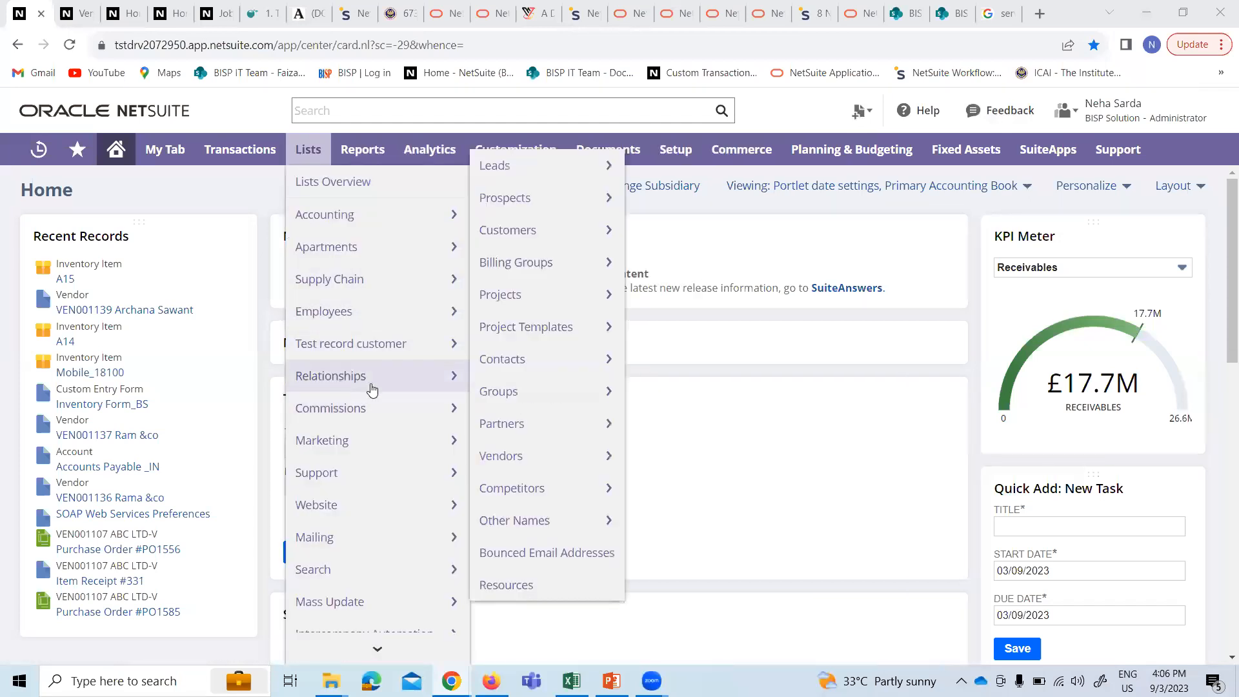
{"action": "left_click", "coordinate": [520, 454]}
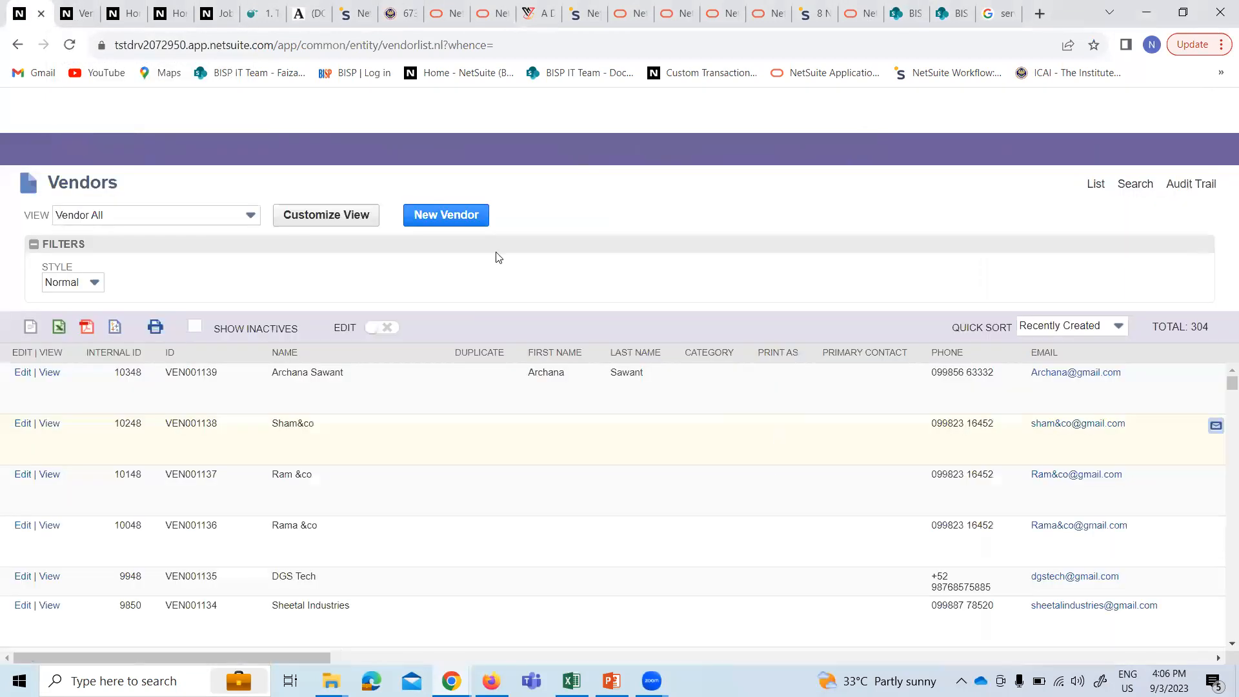
- Compare the blank NetSuite vendor form's primary information fields with the header particulars on the Excel Vendor sheet
{"action": "left_click", "coordinate": [77, 14]}
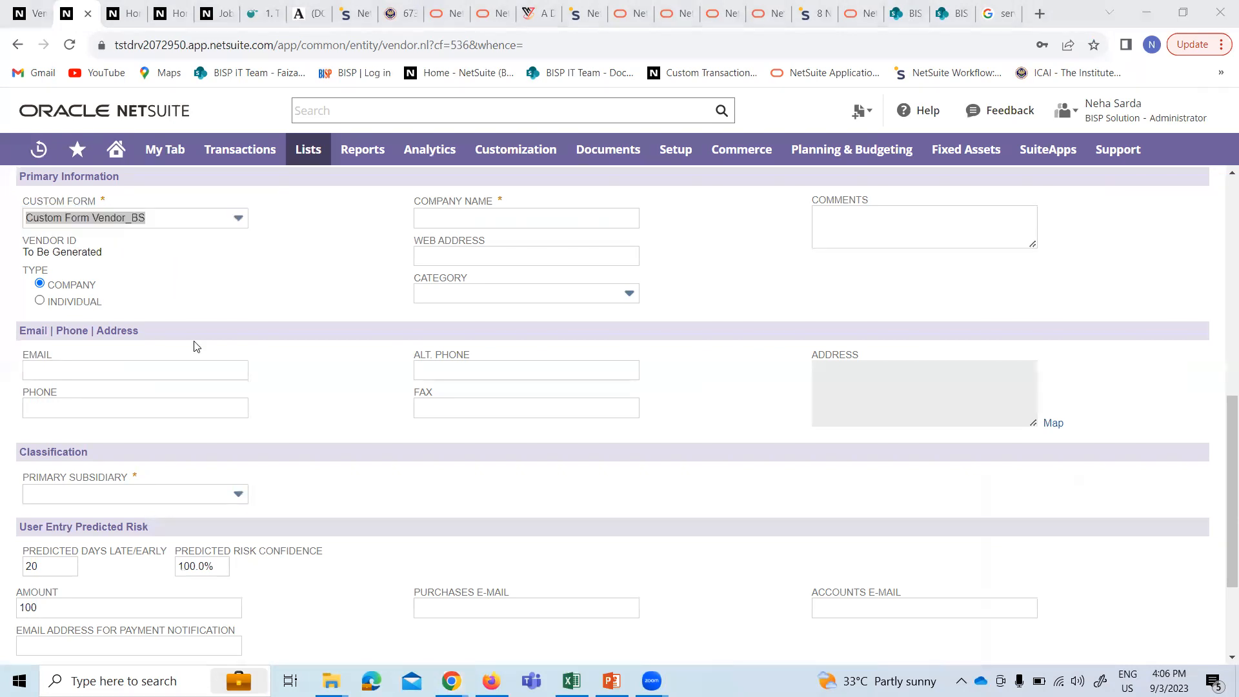
{"action": "left_click", "coordinate": [678, 613]}
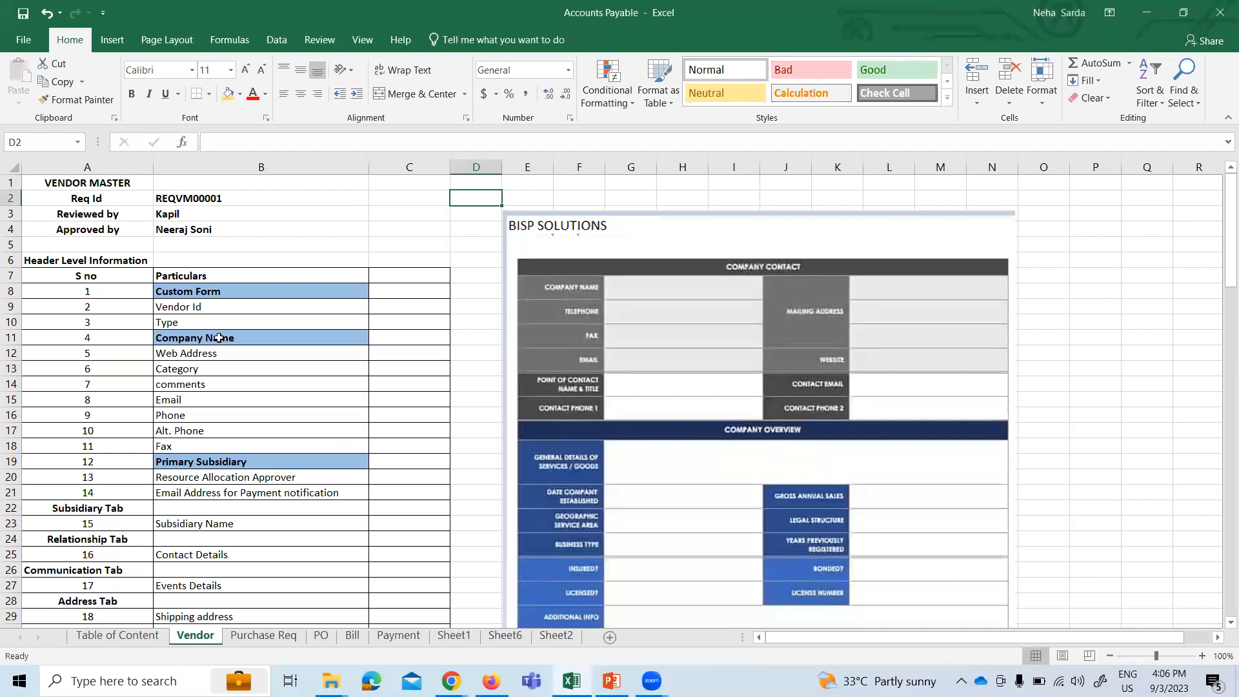
{"action": "left_click", "coordinate": [218, 313]}
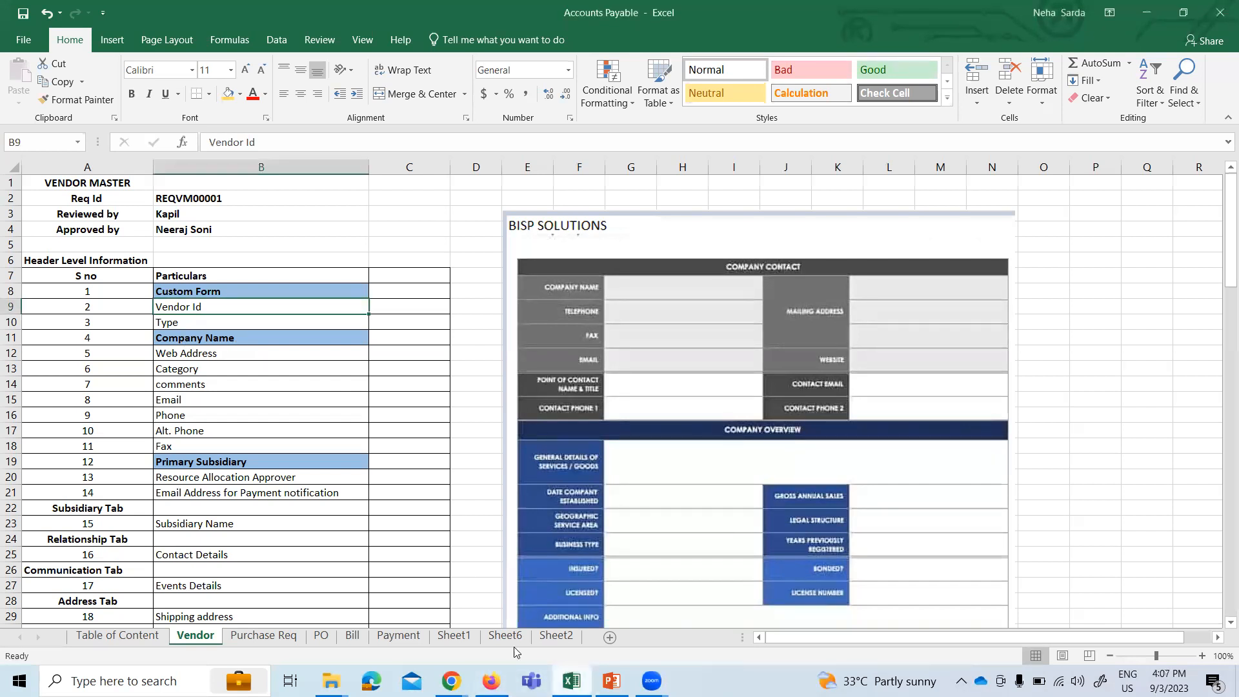
{"action": "left_click", "coordinate": [572, 681]}
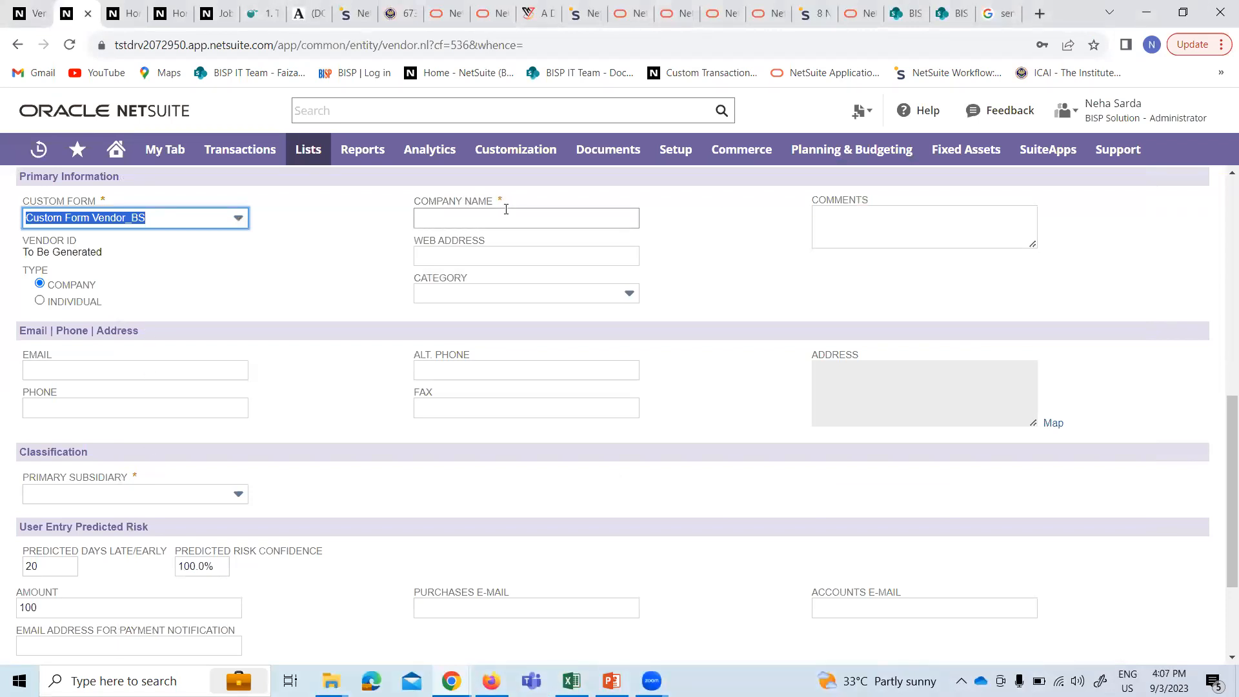
- Review the Vendor sheet's remaining rows in Excel against the classification fields and subtabs of the NetSuite vendor form
{"action": "key", "text": "alt+Tab"}
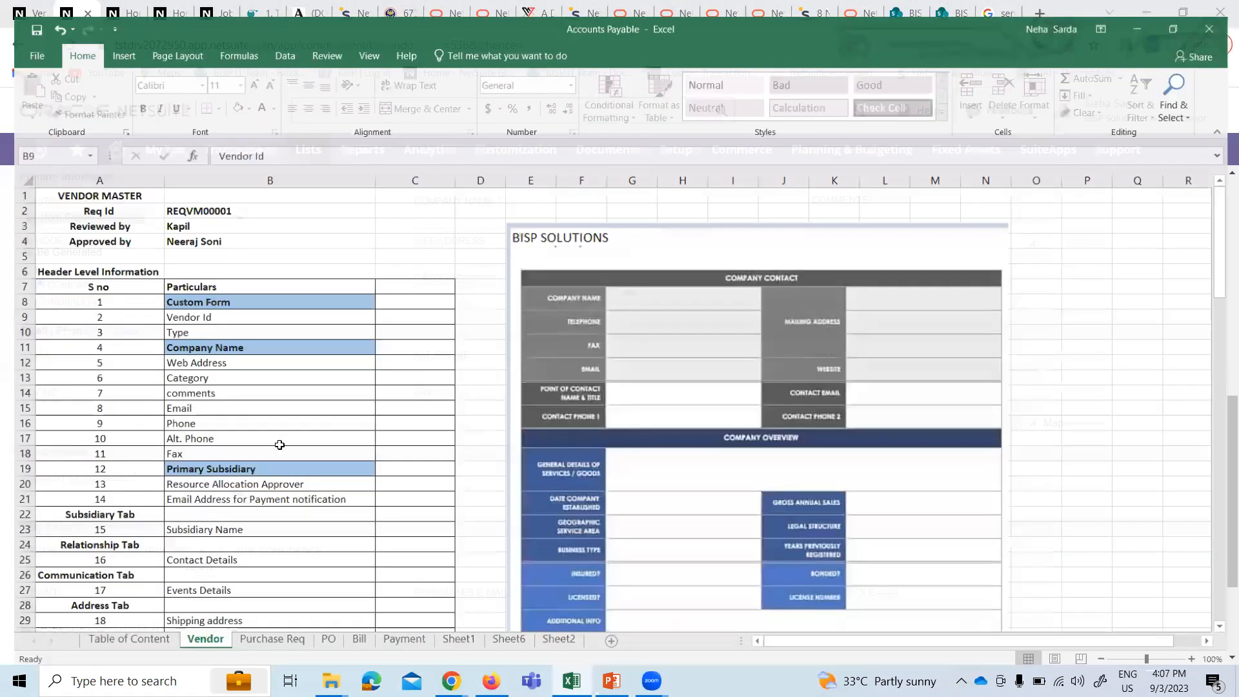
{"action": "scroll", "coordinate": [237, 420], "scroll_direction": "down", "scroll_amount": 10}
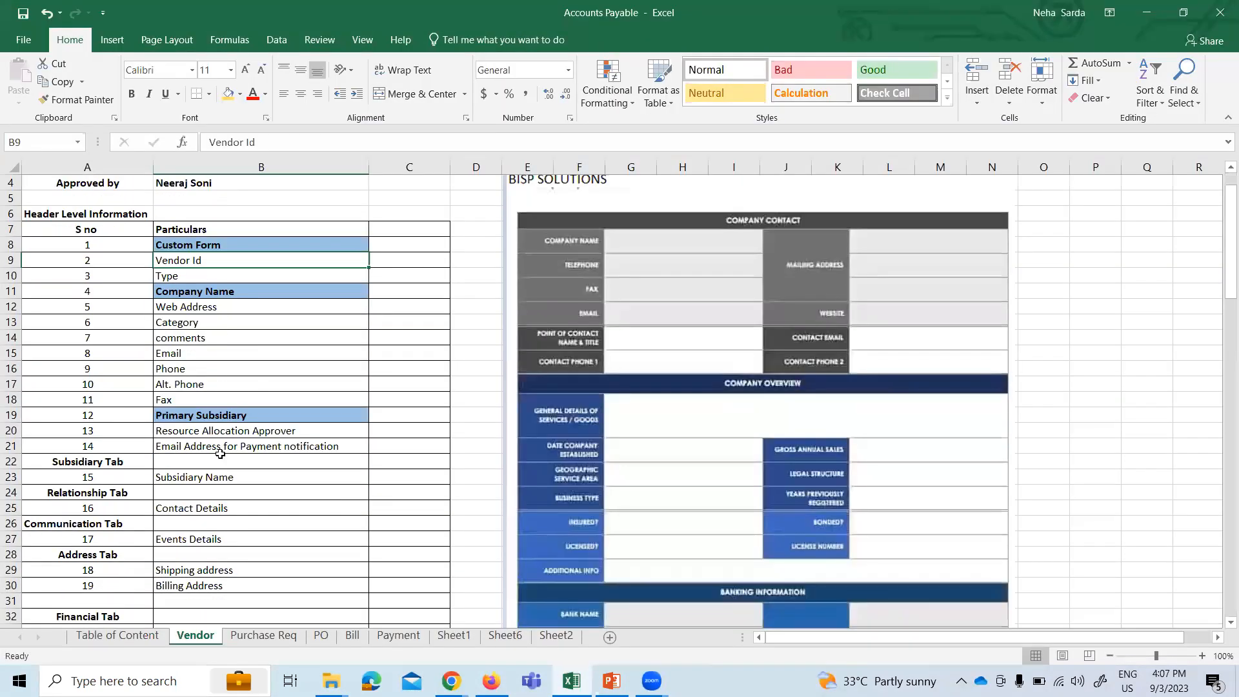
{"action": "scroll", "coordinate": [238, 492], "scroll_direction": "up", "scroll_amount": 10}
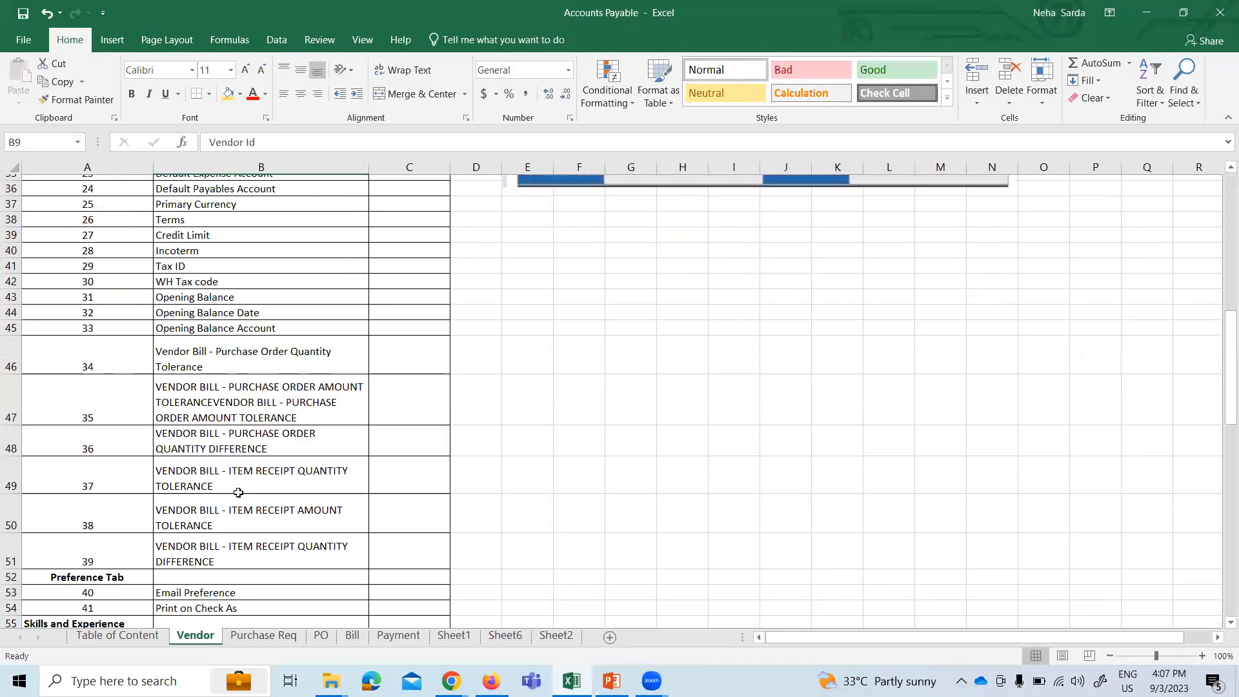
{"action": "key", "text": "alt+Tab"}
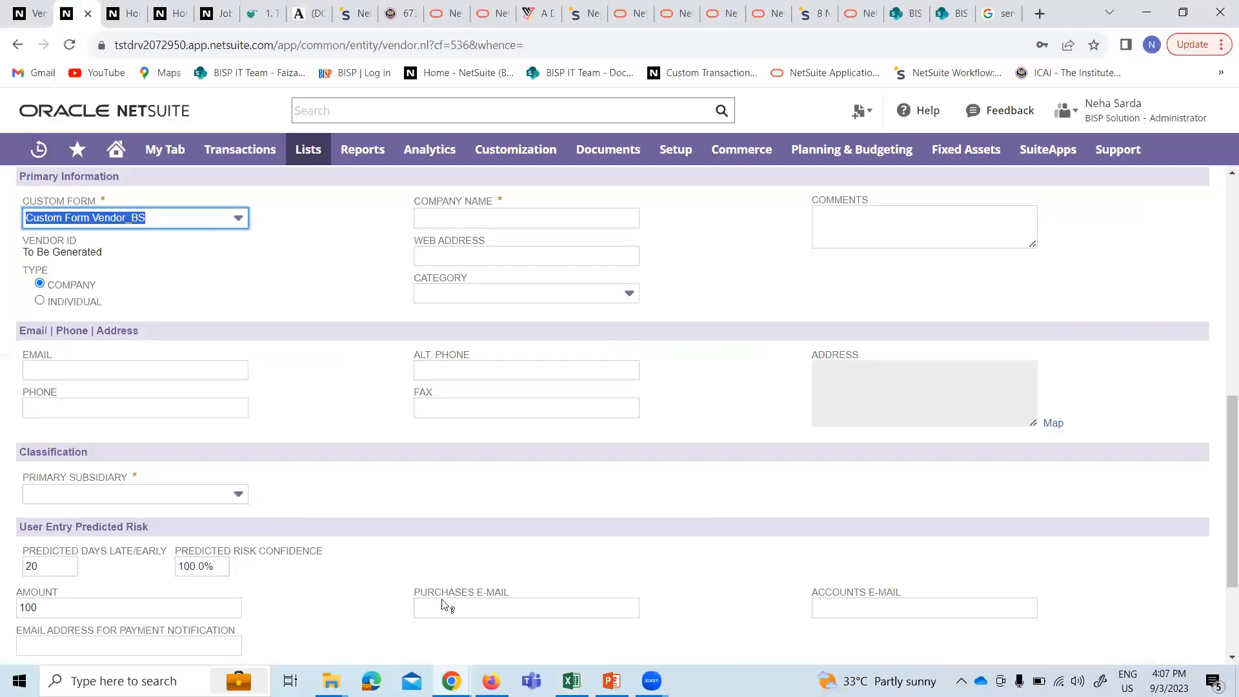
{"action": "scroll", "coordinate": [573, 548], "scroll_direction": "down", "scroll_amount": 3}
{"action": "scroll", "coordinate": [471, 435], "scroll_direction": "up", "scroll_amount": 5}
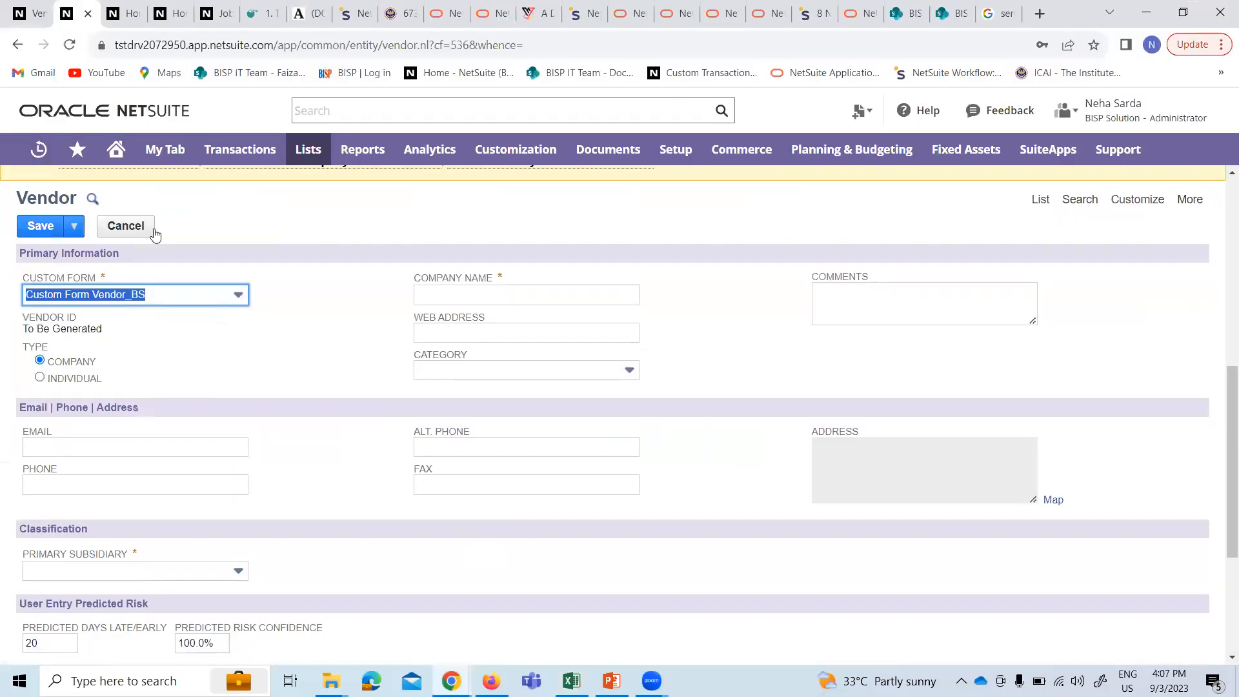
{"action": "scroll", "coordinate": [495, 524], "scroll_direction": "down", "scroll_amount": 3}
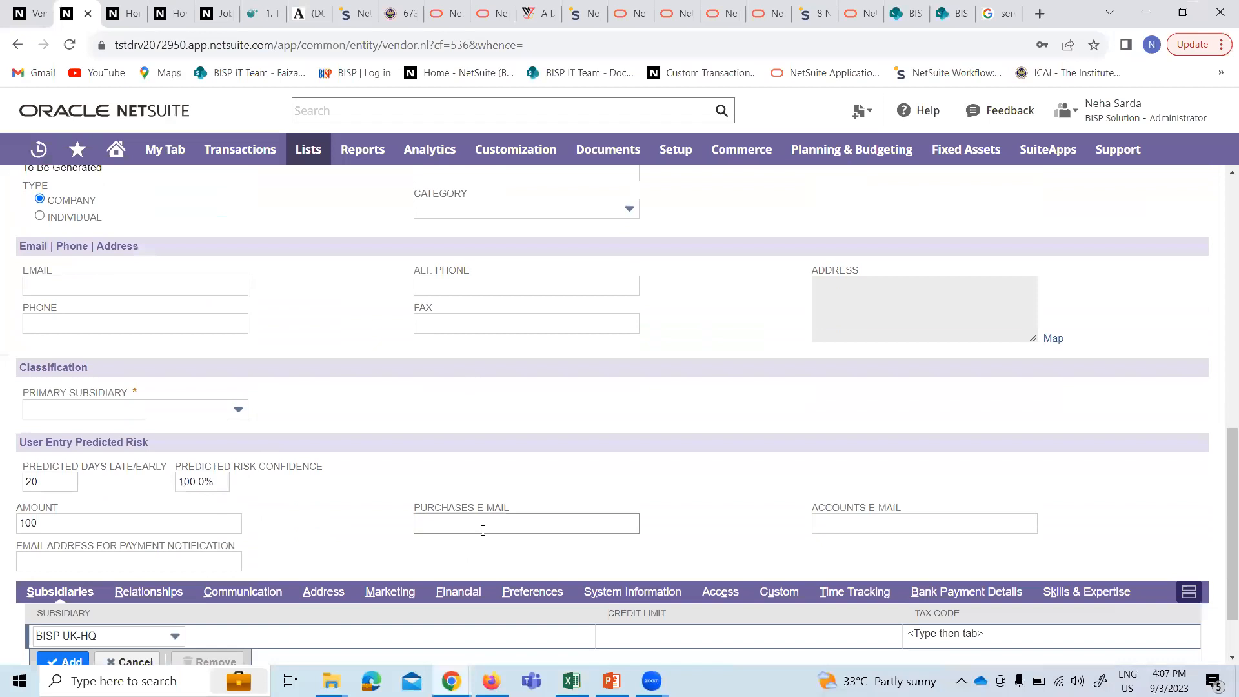
{"action": "key", "text": "alt+Tab"}
{"action": "scroll", "coordinate": [324, 564], "scroll_direction": "down", "scroll_amount": 2}
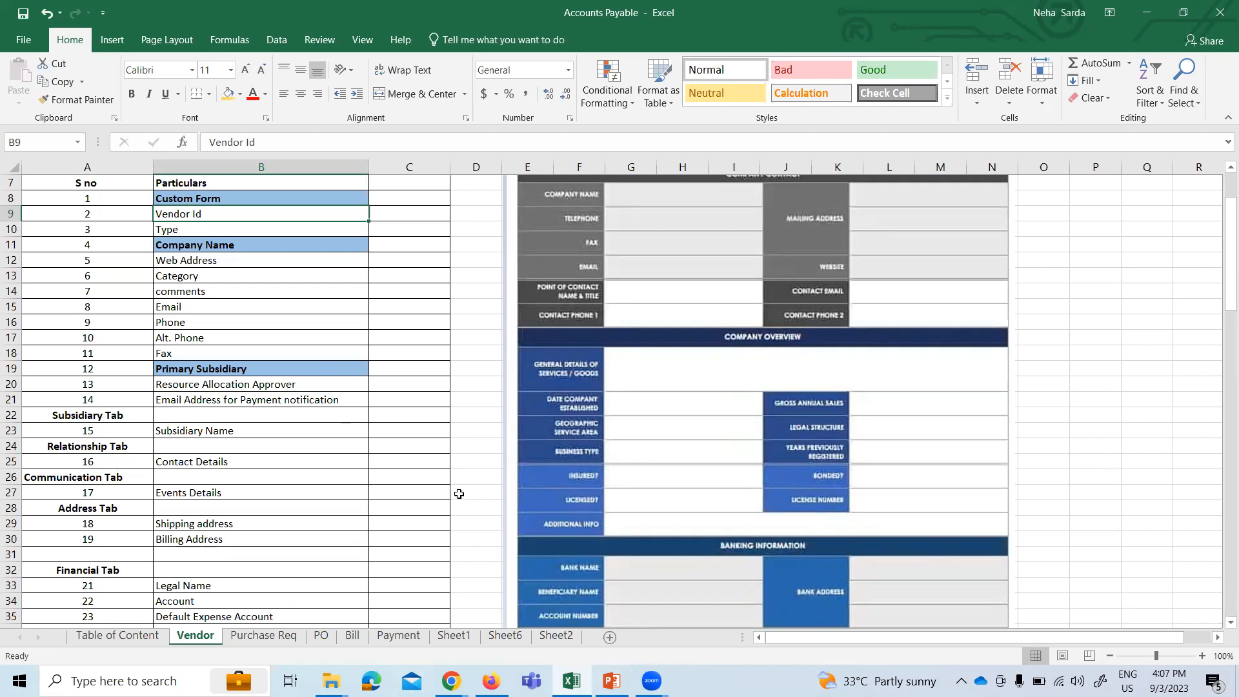
- Examine the Purchase Req sheet's header, item, relationship, communication and custom field lists beside the sample requisition form
{"action": "left_click", "coordinate": [263, 636]}
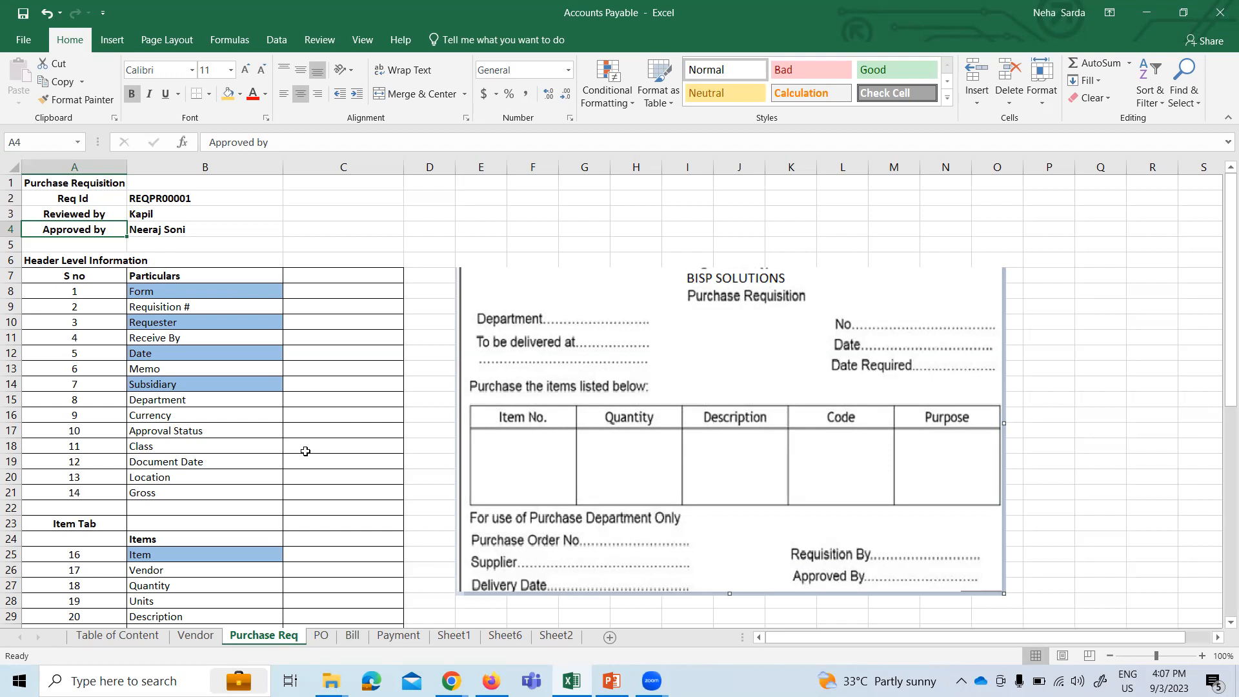
{"action": "scroll", "coordinate": [284, 513], "scroll_direction": "down", "scroll_amount": 7}
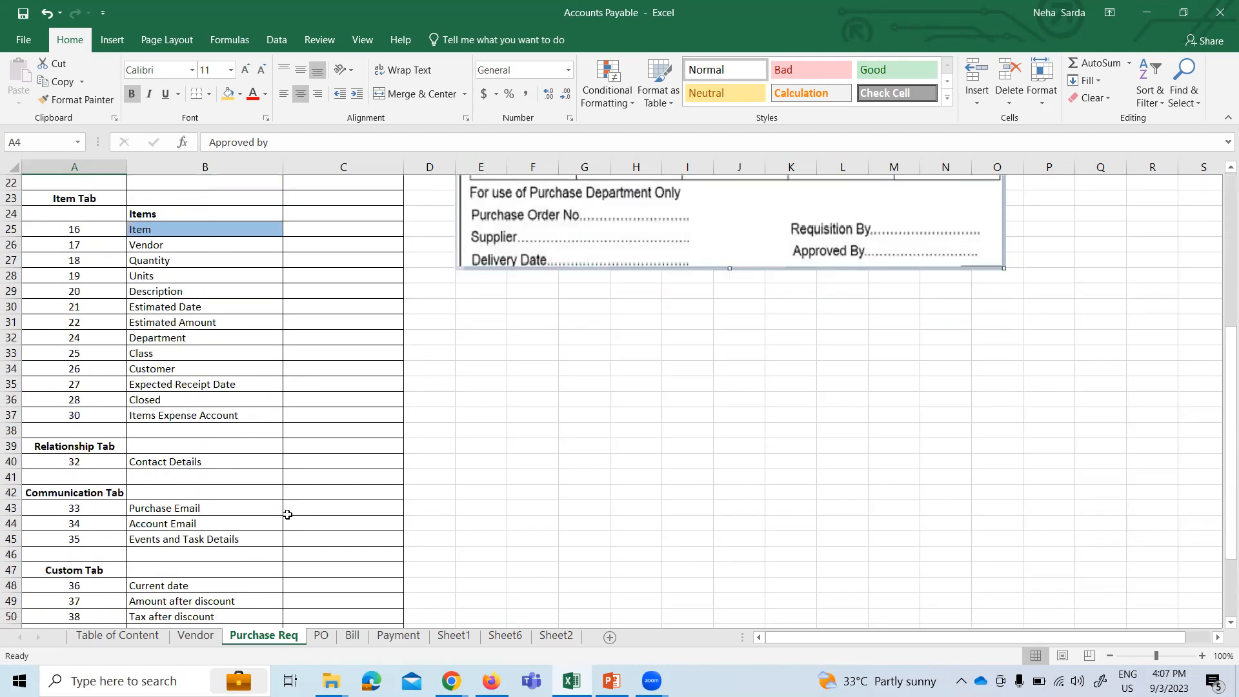
{"action": "scroll", "coordinate": [283, 519], "scroll_direction": "down", "scroll_amount": 3}
{"action": "scroll", "coordinate": [287, 452], "scroll_direction": "up", "scroll_amount": 10}
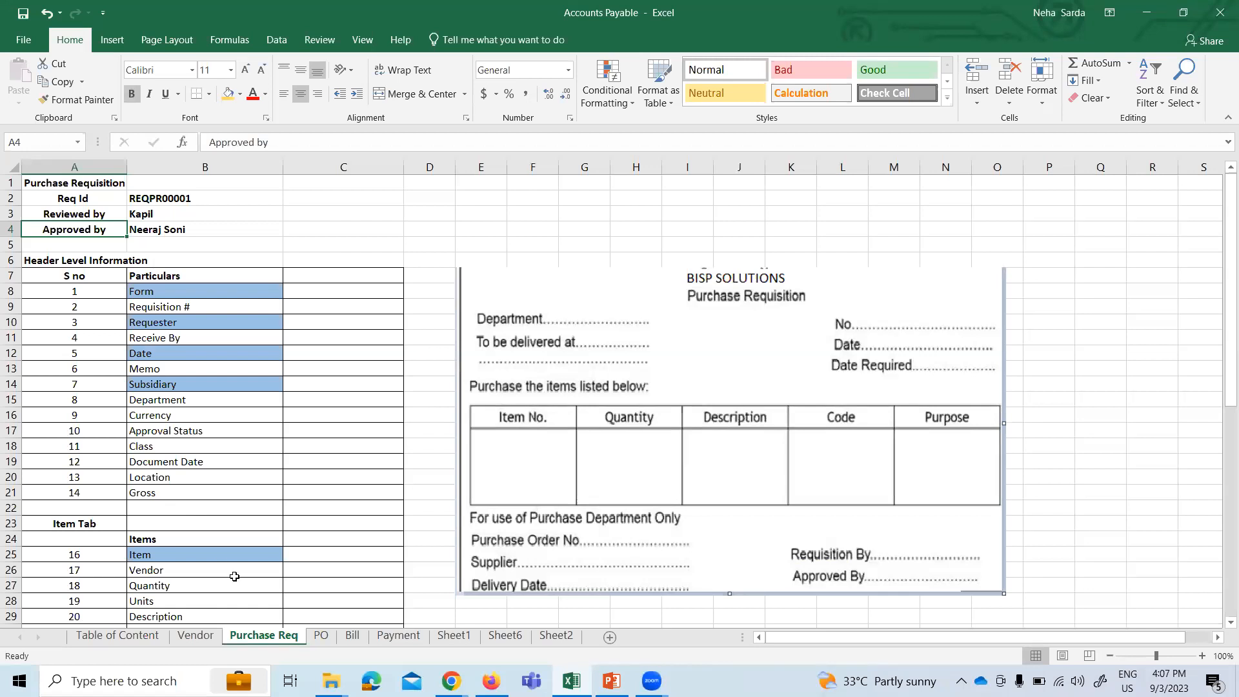
- Switch to NetSuite and open a new purchase requisition entry form
{"action": "key", "text": "alt+Tab"}
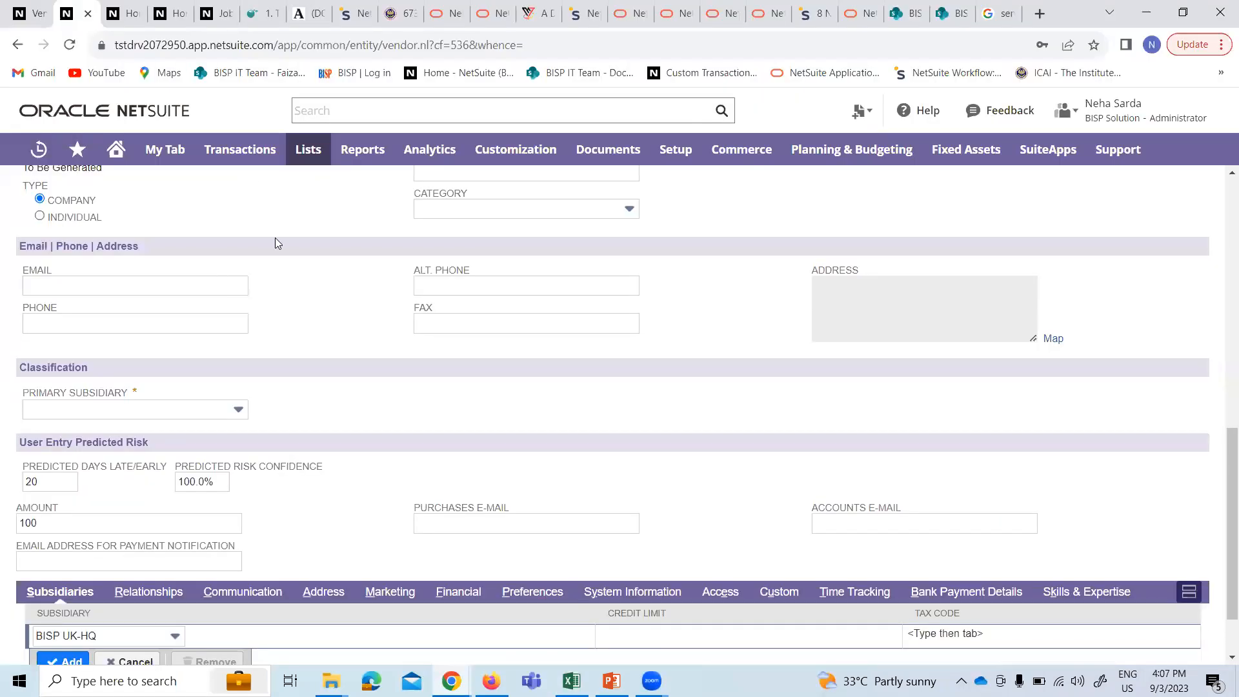
{"action": "mouse_move", "coordinate": [240, 149]}
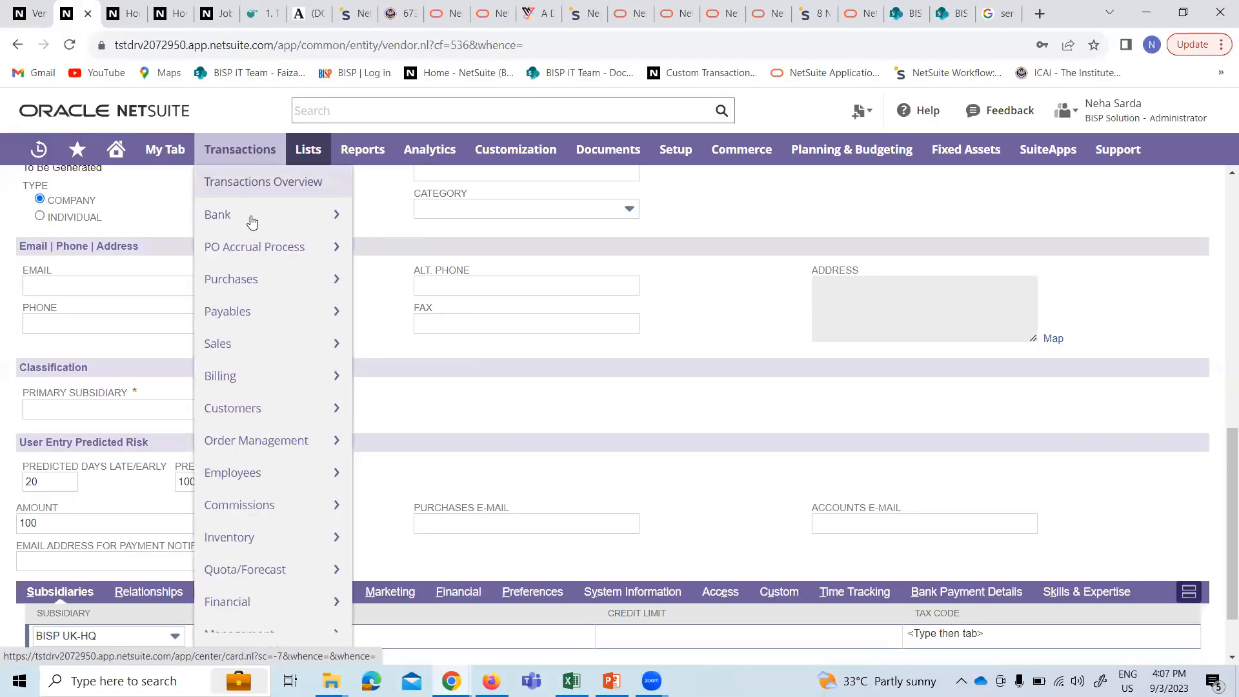
{"action": "mouse_move", "coordinate": [274, 292]}
{"action": "left_click", "coordinate": [519, 231]}
{"action": "left_click", "coordinate": [702, 136]}
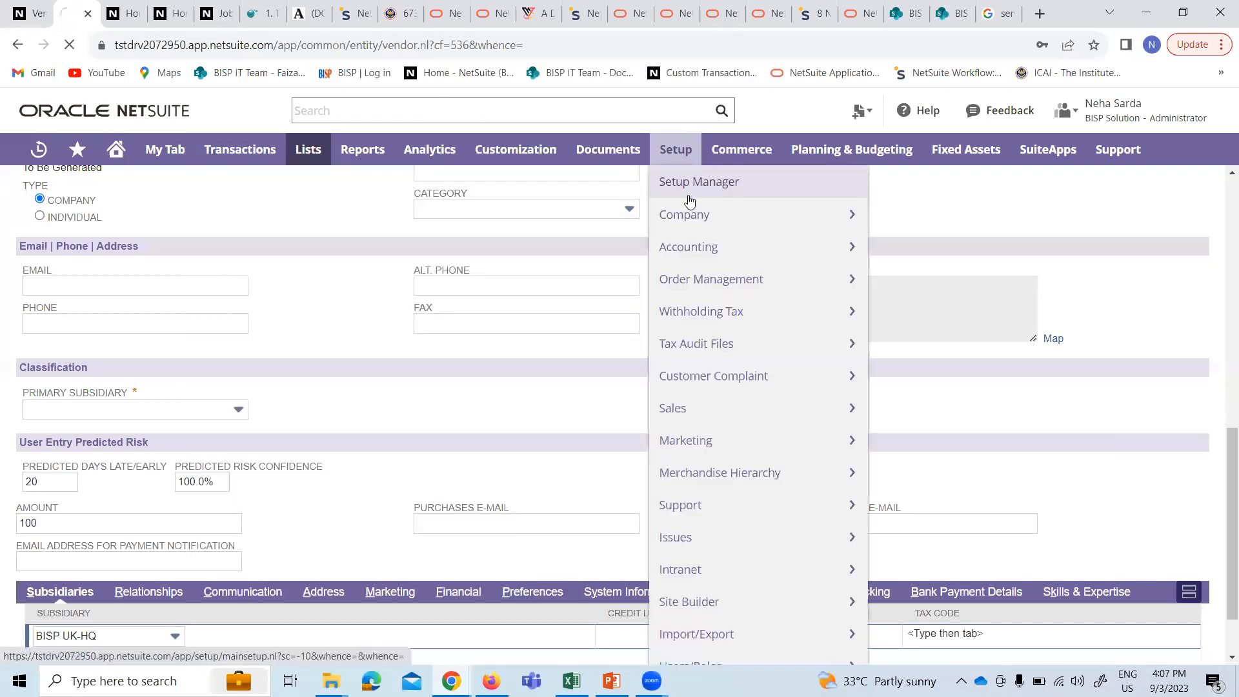
{"action": "left_click", "coordinate": [124, 13]}
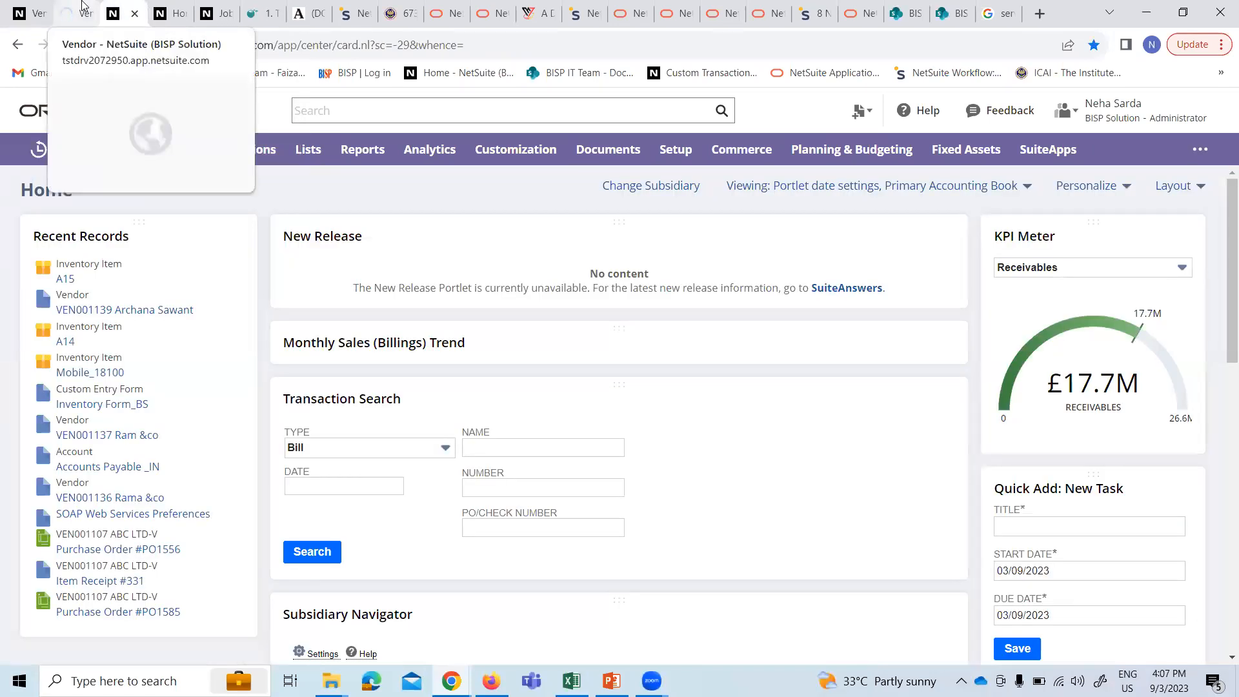
{"action": "left_click", "coordinate": [83, 7]}
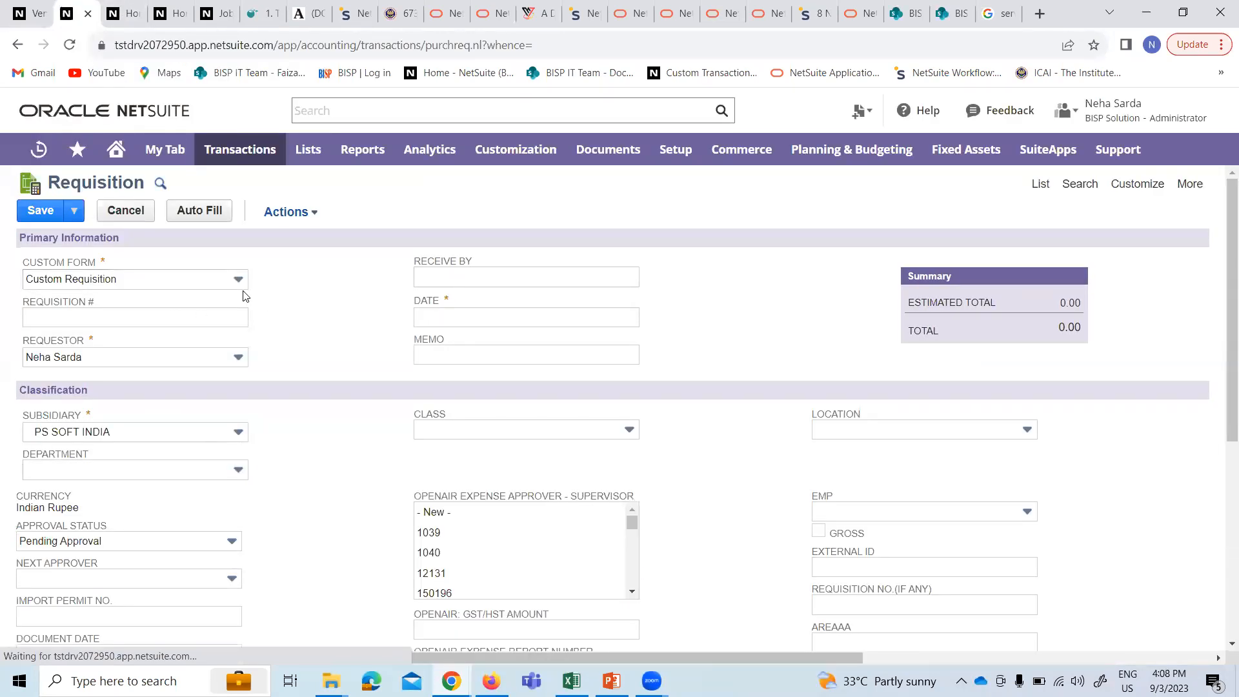
- Set the requisition's custom form to Custom Requisition_BS
{"action": "double_click", "coordinate": [187, 286]}
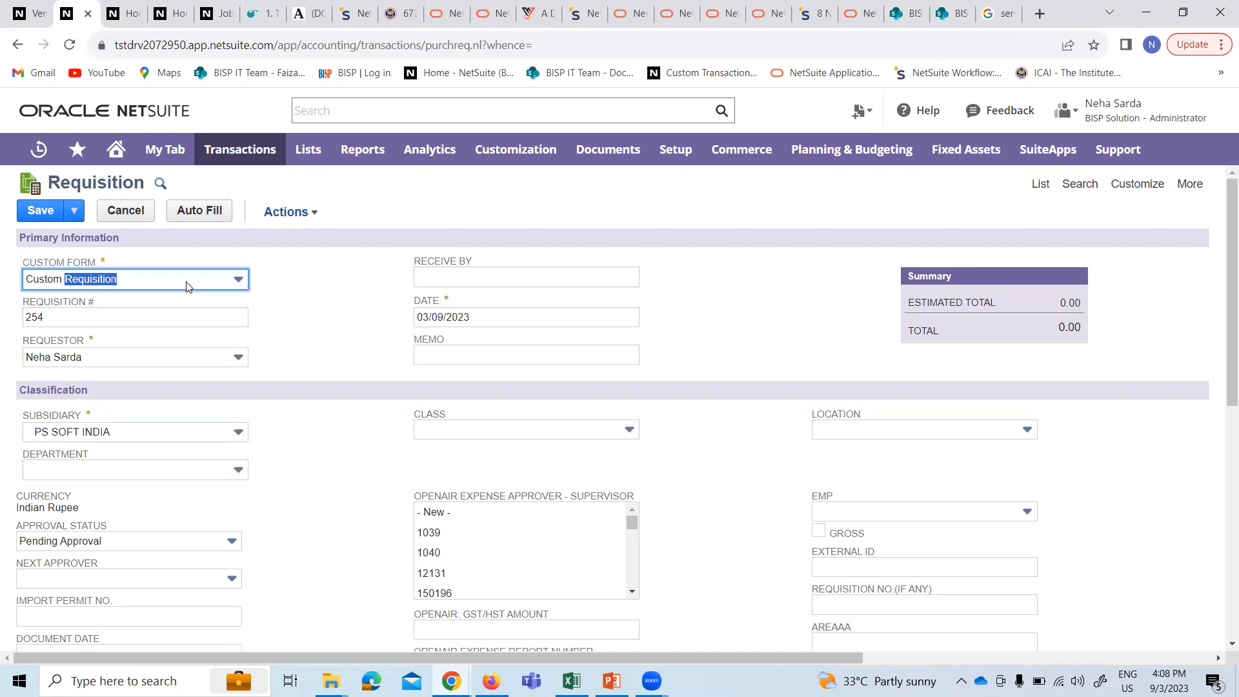
{"action": "left_click", "coordinate": [204, 287]}
{"action": "left_click", "coordinate": [233, 286]}
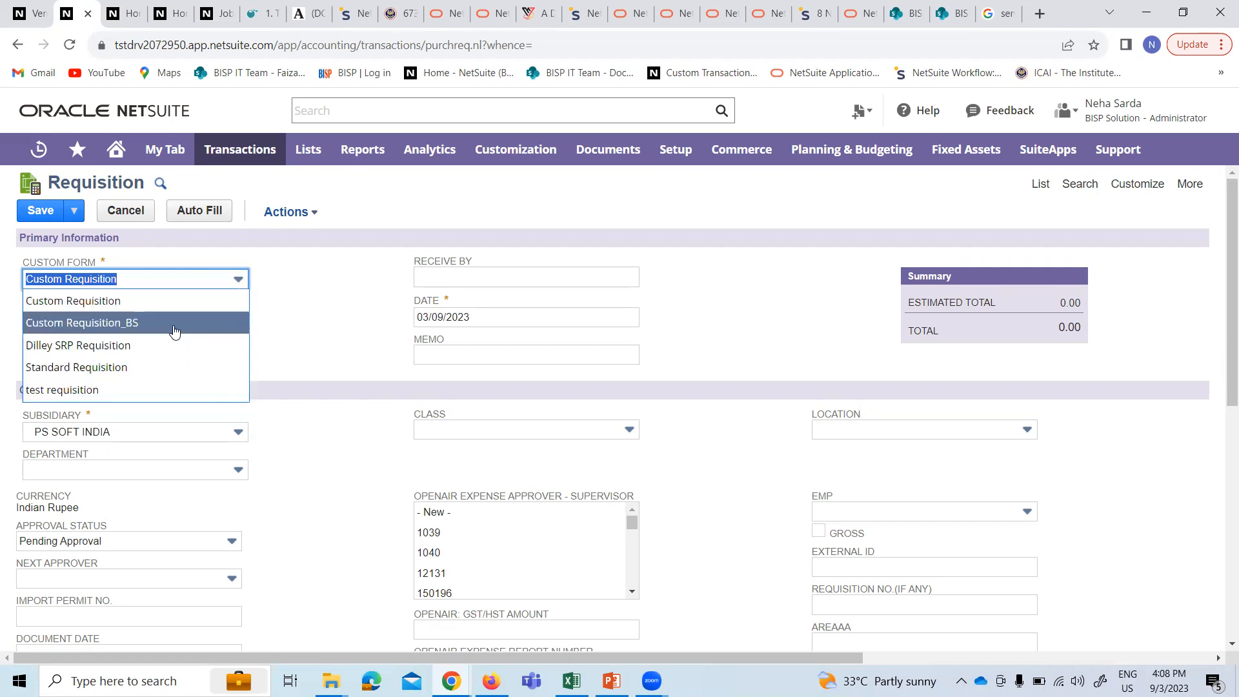
{"action": "left_click", "coordinate": [177, 329]}
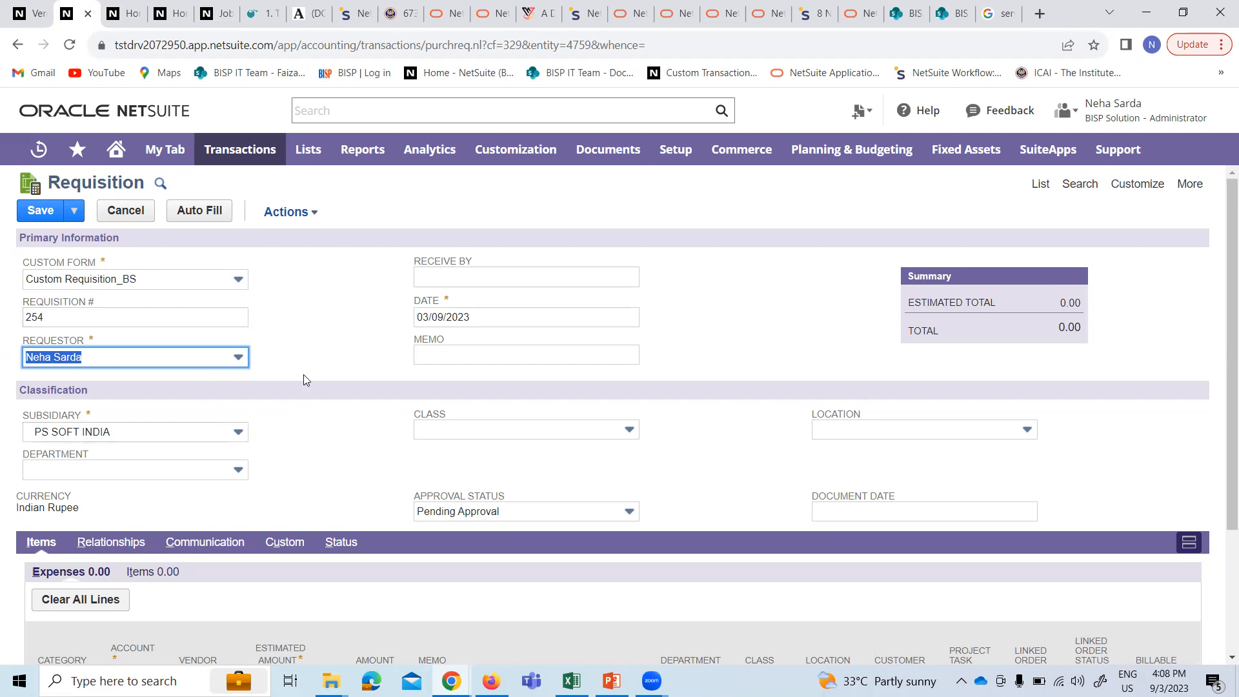
- Compare the requisition form's primary information fields with the header-level fields on the Purchase Req sheet in Excel
{"action": "scroll", "coordinate": [308, 352], "scroll_direction": "down", "scroll_amount": 1}
{"action": "scroll", "coordinate": [312, 327], "scroll_direction": "up", "scroll_amount": 1}
{"action": "key", "text": "alt+Tab"}
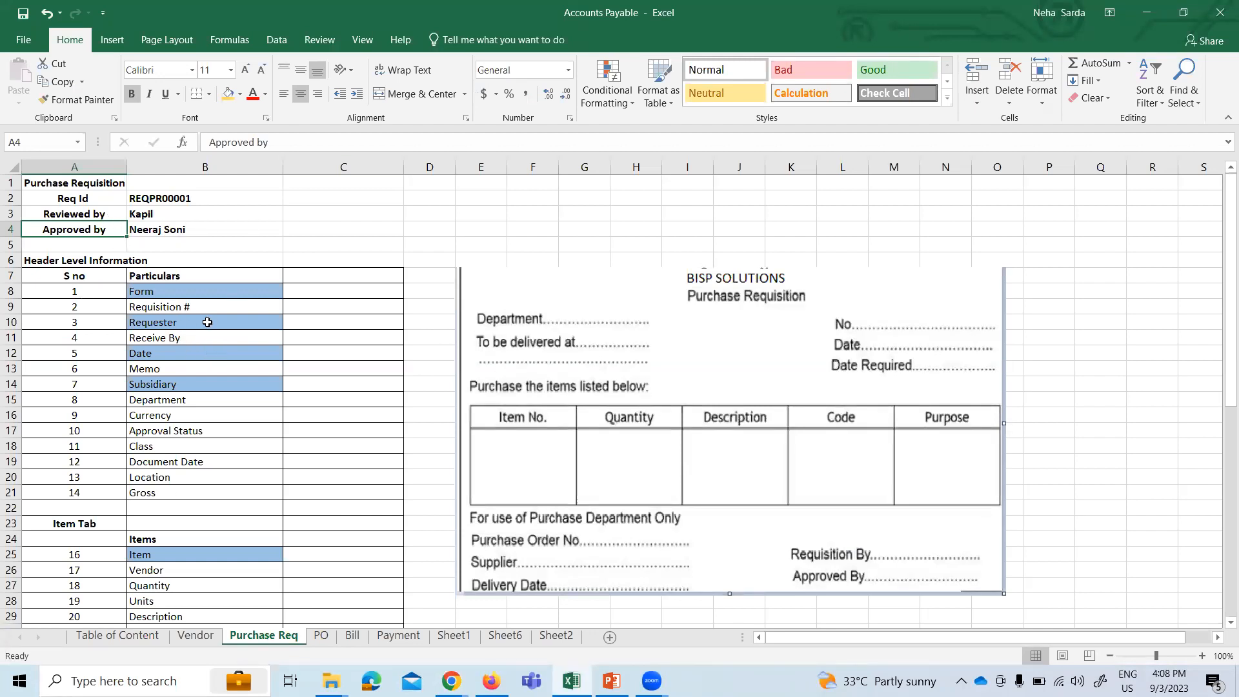
{"action": "key", "text": "alt+Tab"}
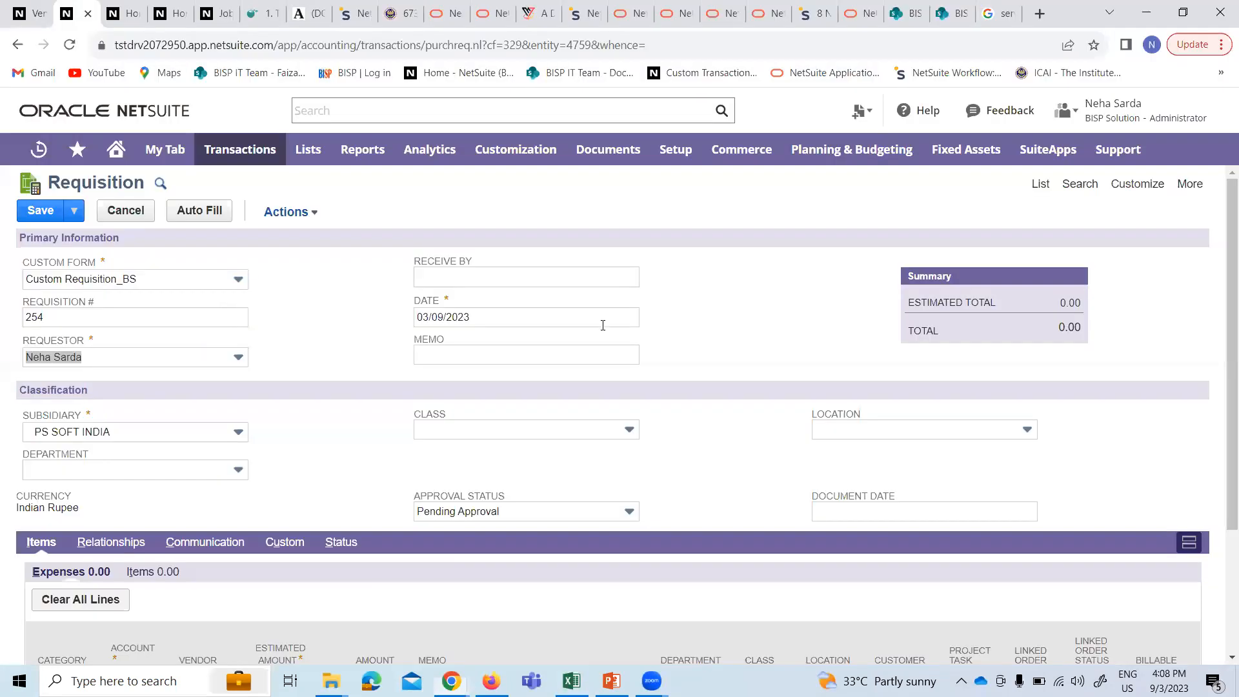
{"action": "left_click", "coordinate": [219, 362]}
{"action": "key", "text": "alt+Tab"}
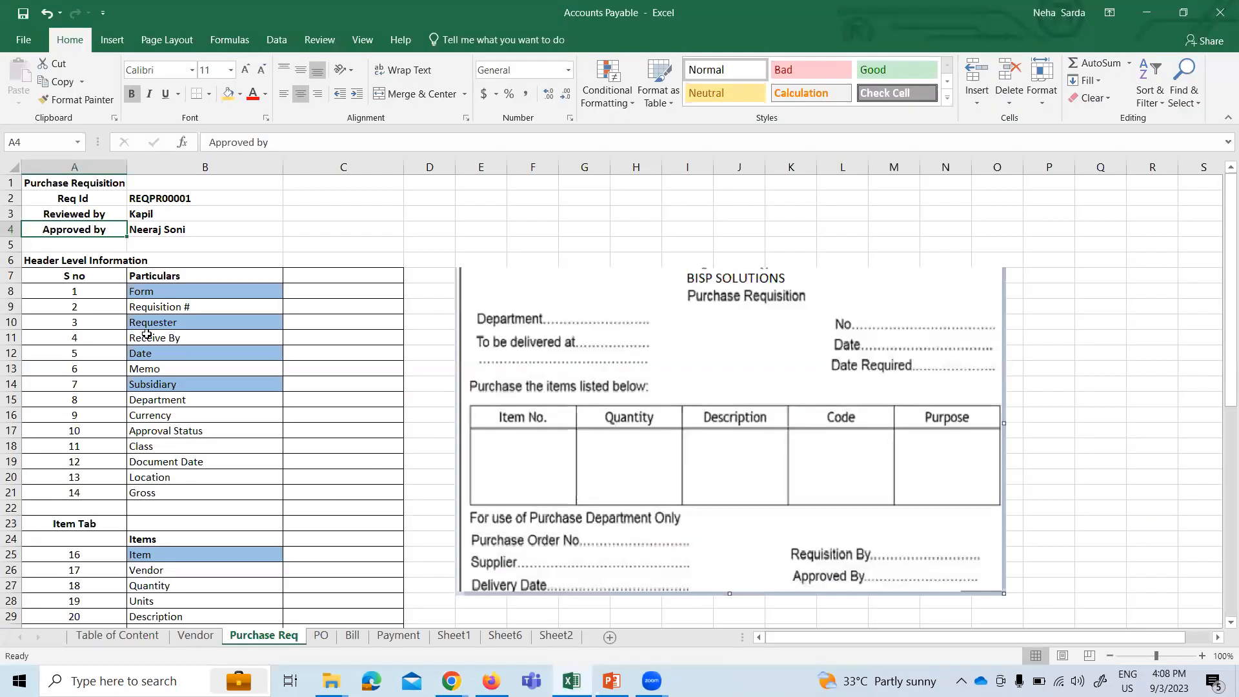
{"action": "key", "text": "alt+Tab"}
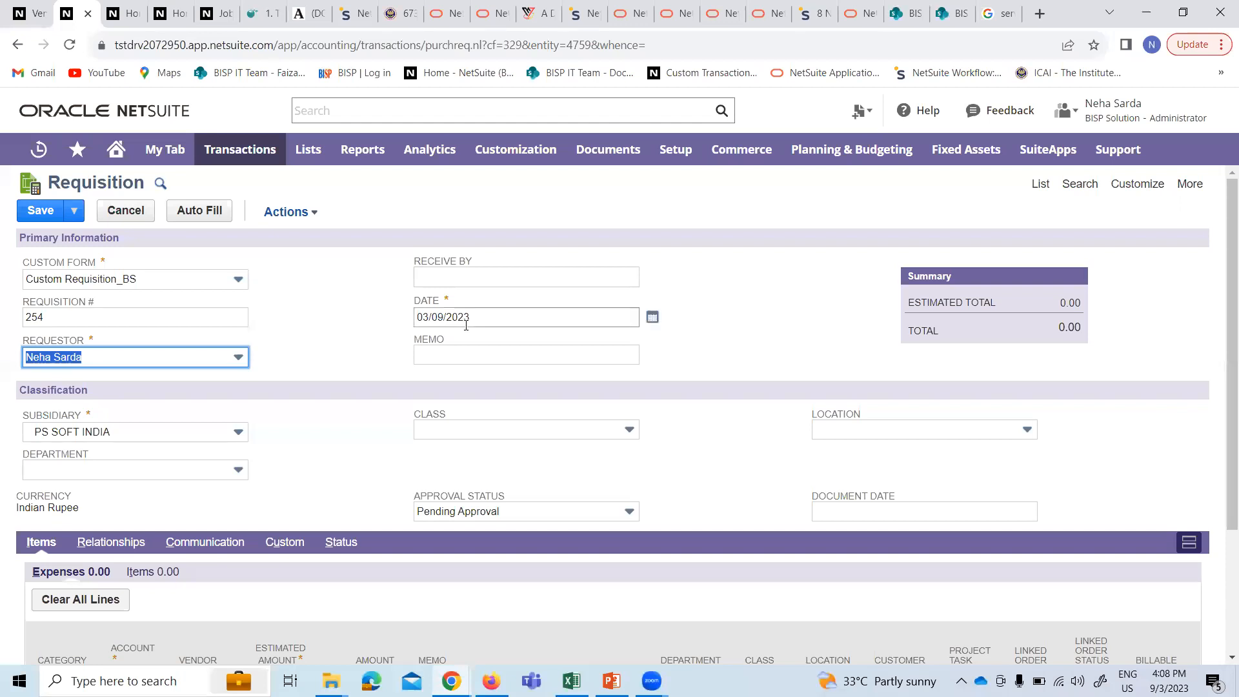
- Compare the requisition form's classification fields and item lines with the Item Tab rows of the Purchase Req sheet
{"action": "scroll", "coordinate": [143, 441], "scroll_direction": "down", "scroll_amount": 3}
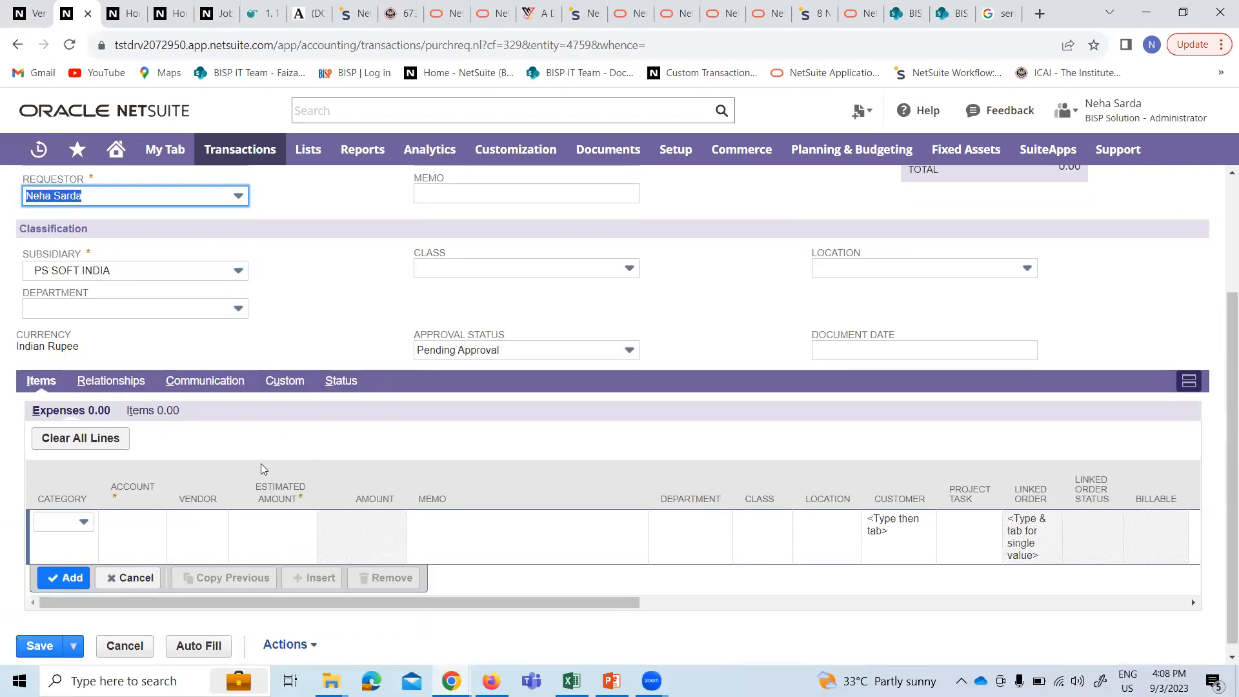
{"action": "scroll", "coordinate": [261, 464], "scroll_direction": "up", "scroll_amount": 3}
{"action": "scroll", "coordinate": [271, 404], "scroll_direction": "down", "scroll_amount": 3}
{"action": "key", "text": "alt+Tab"}
{"action": "scroll", "coordinate": [219, 352], "scroll_direction": "down", "scroll_amount": 3}
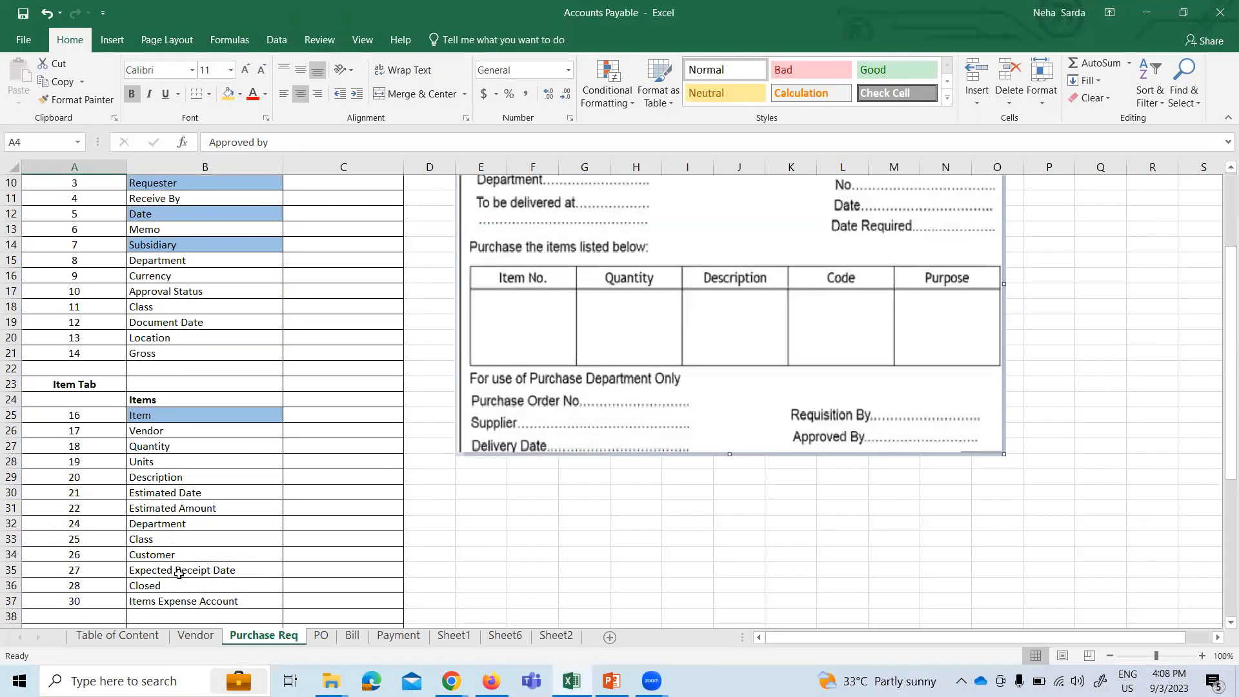
{"action": "key", "text": "alt+Tab"}
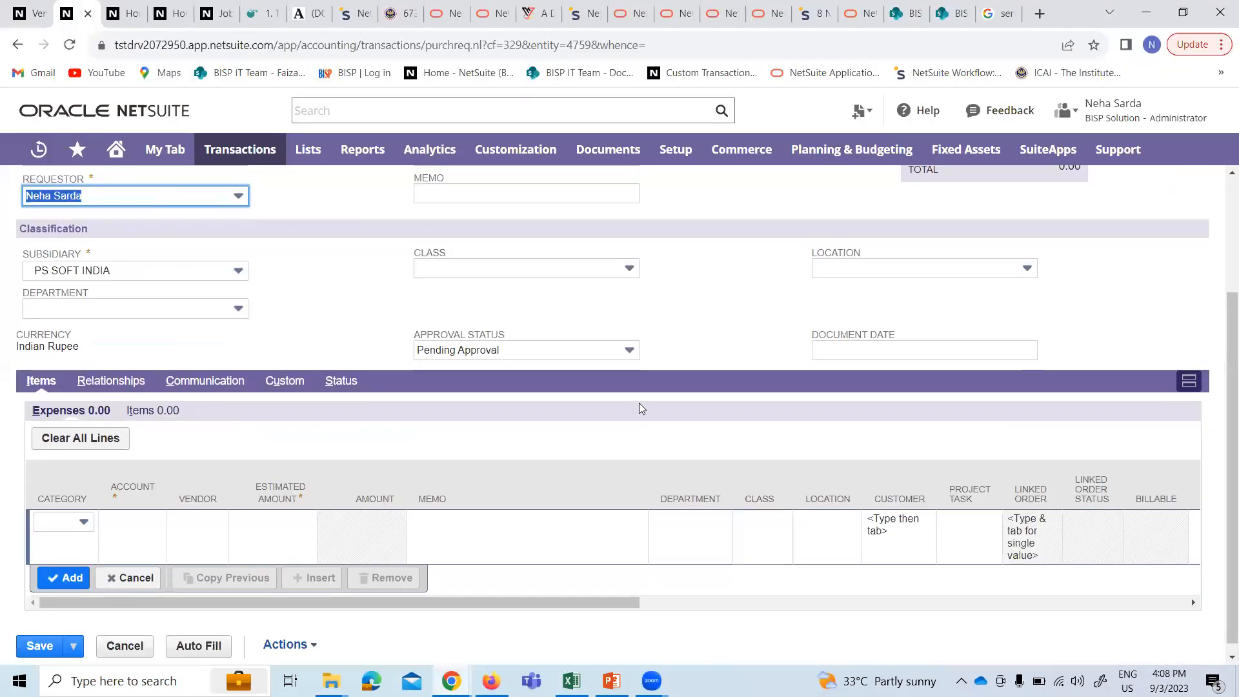
{"action": "scroll", "coordinate": [506, 451], "scroll_direction": "up", "scroll_amount": 3}
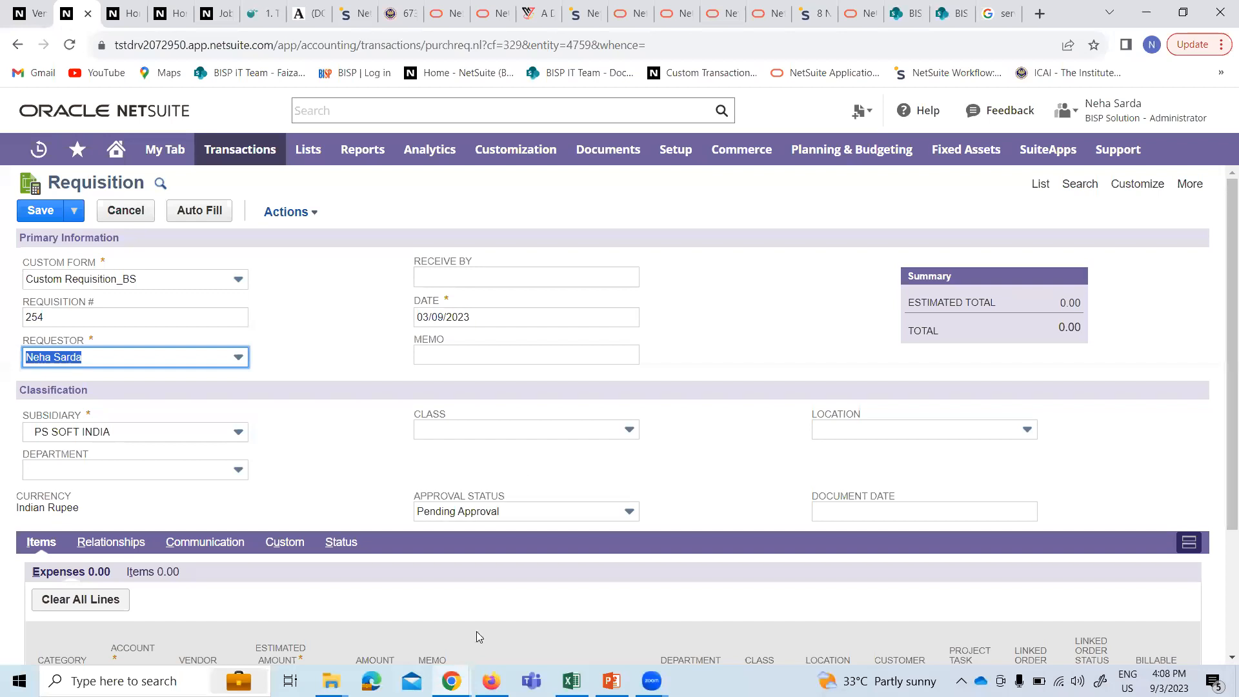
{"action": "scroll", "coordinate": [414, 428], "scroll_direction": "down", "scroll_amount": 3}
- Switch to Excel and review the PO sheet's header, item, billing, accounting, relationship and communication field lists
{"action": "key", "text": "alt+Tab"}
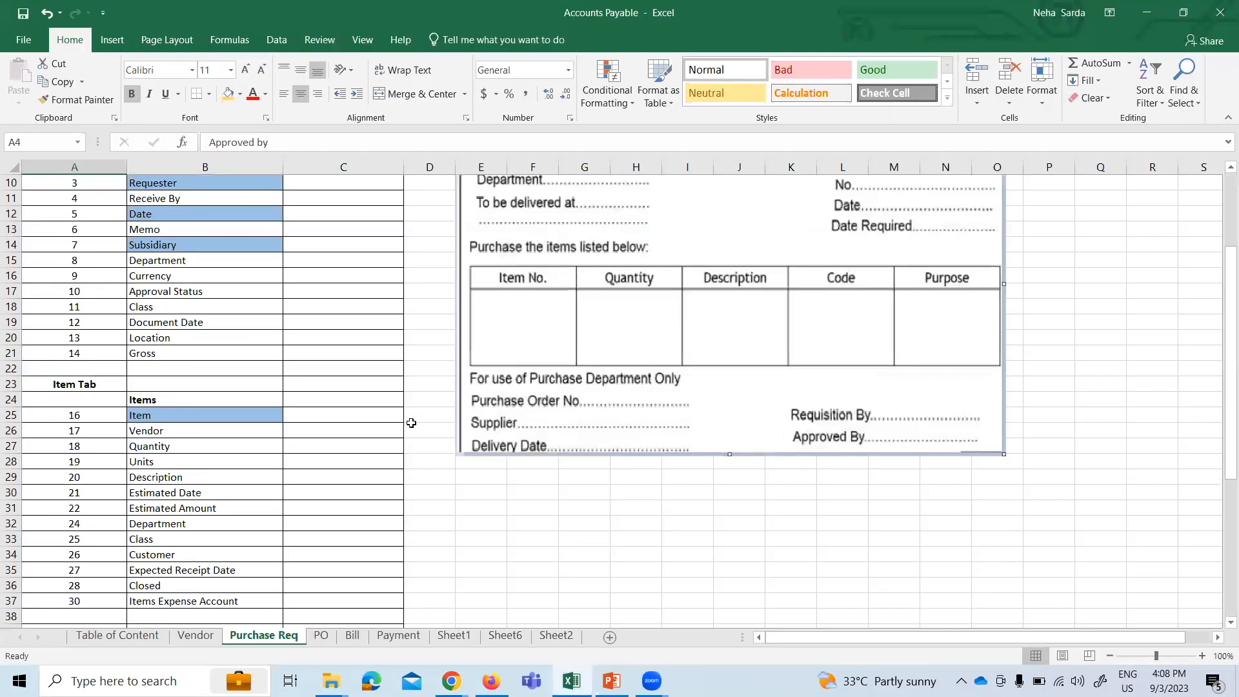
{"action": "left_click", "coordinate": [323, 640]}
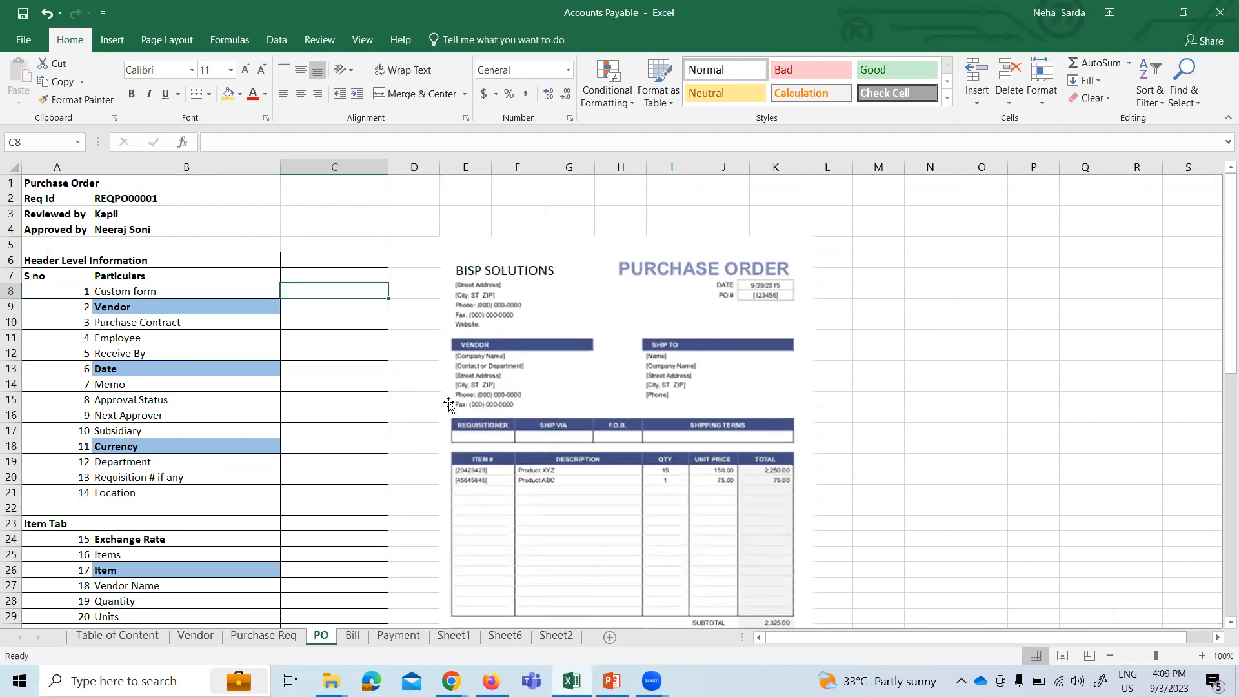
{"action": "scroll", "coordinate": [275, 365], "scroll_direction": "down", "scroll_amount": 1}
{"action": "scroll", "coordinate": [274, 365], "scroll_direction": "down", "scroll_amount": 1}
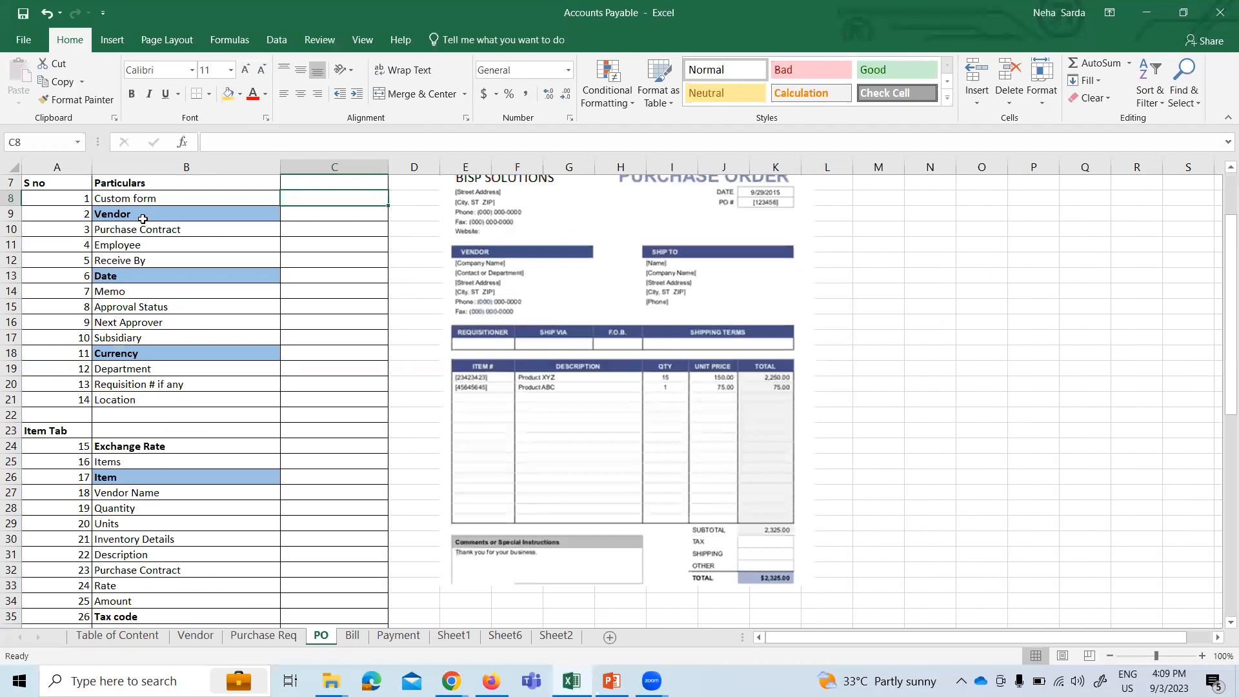
{"action": "scroll", "coordinate": [144, 466], "scroll_direction": "down", "scroll_amount": 2}
{"action": "scroll", "coordinate": [144, 478], "scroll_direction": "down", "scroll_amount": 3}
{"action": "scroll", "coordinate": [144, 477], "scroll_direction": "down", "scroll_amount": 8}
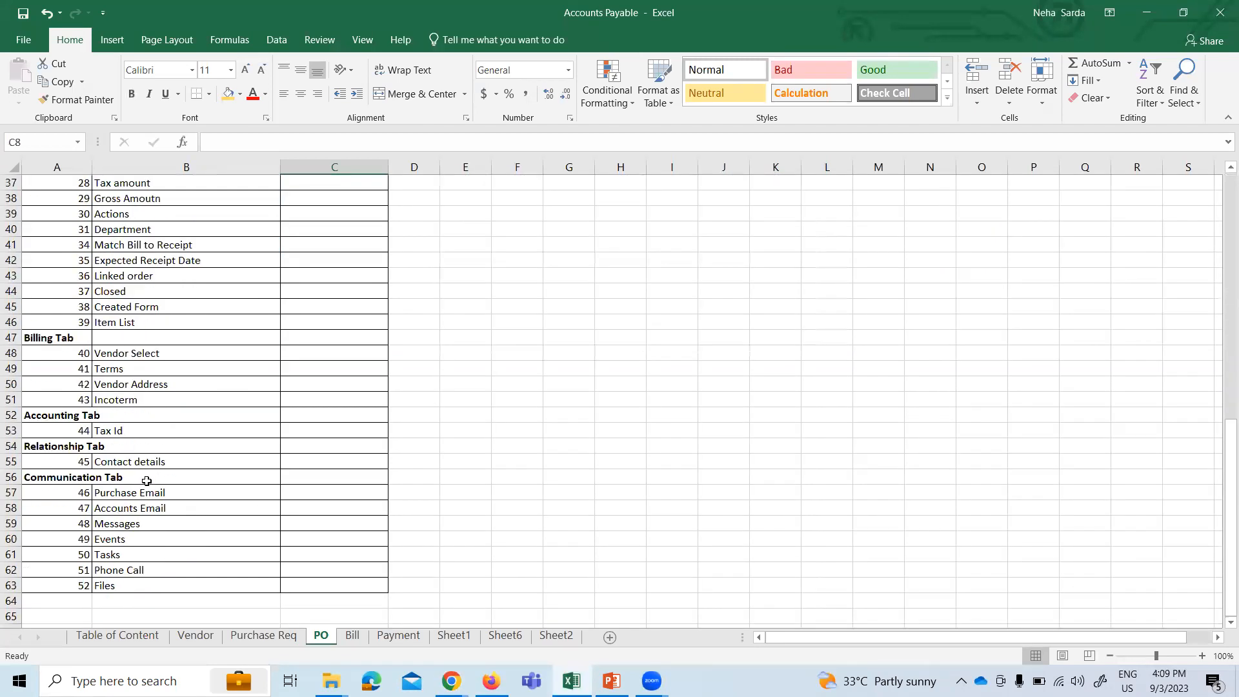
{"action": "scroll", "coordinate": [143, 477], "scroll_direction": "up", "scroll_amount": 5}
- Switch to NetSuite and open a new purchase order entry form
{"action": "key", "text": "alt+Tab"}
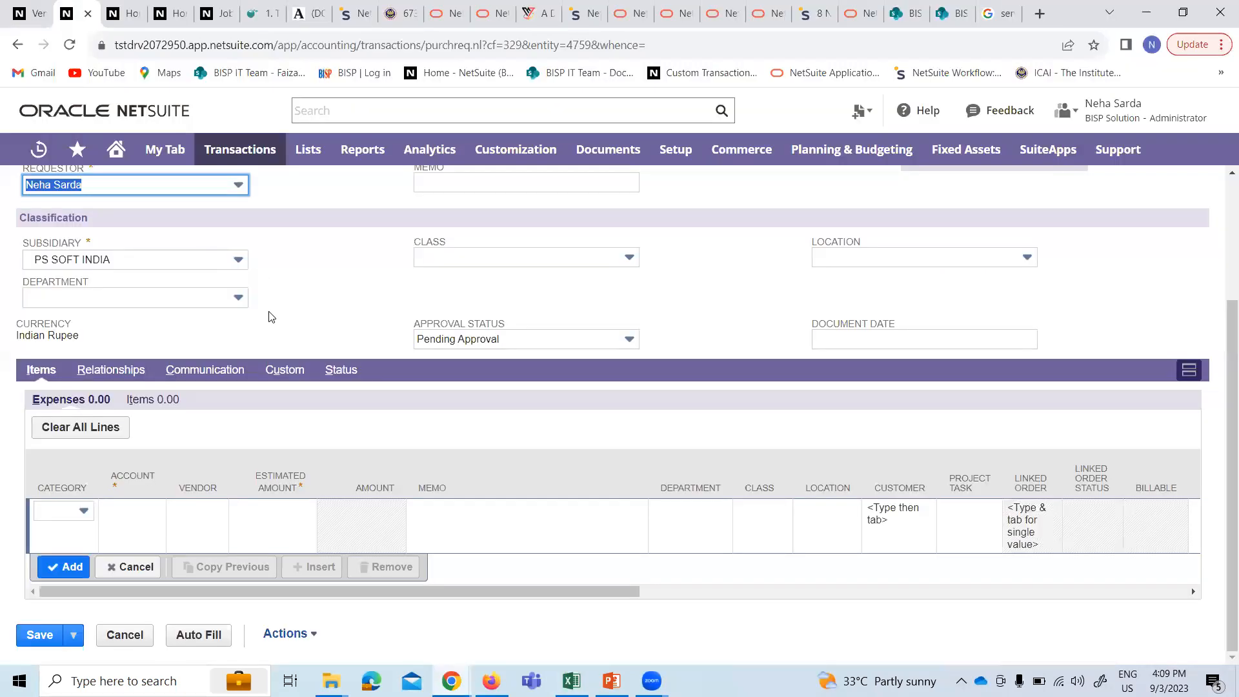
{"action": "scroll", "coordinate": [271, 317], "scroll_direction": "up", "scroll_amount": 3}
{"action": "mouse_move", "coordinate": [257, 153]}
{"action": "mouse_move", "coordinate": [258, 277]}
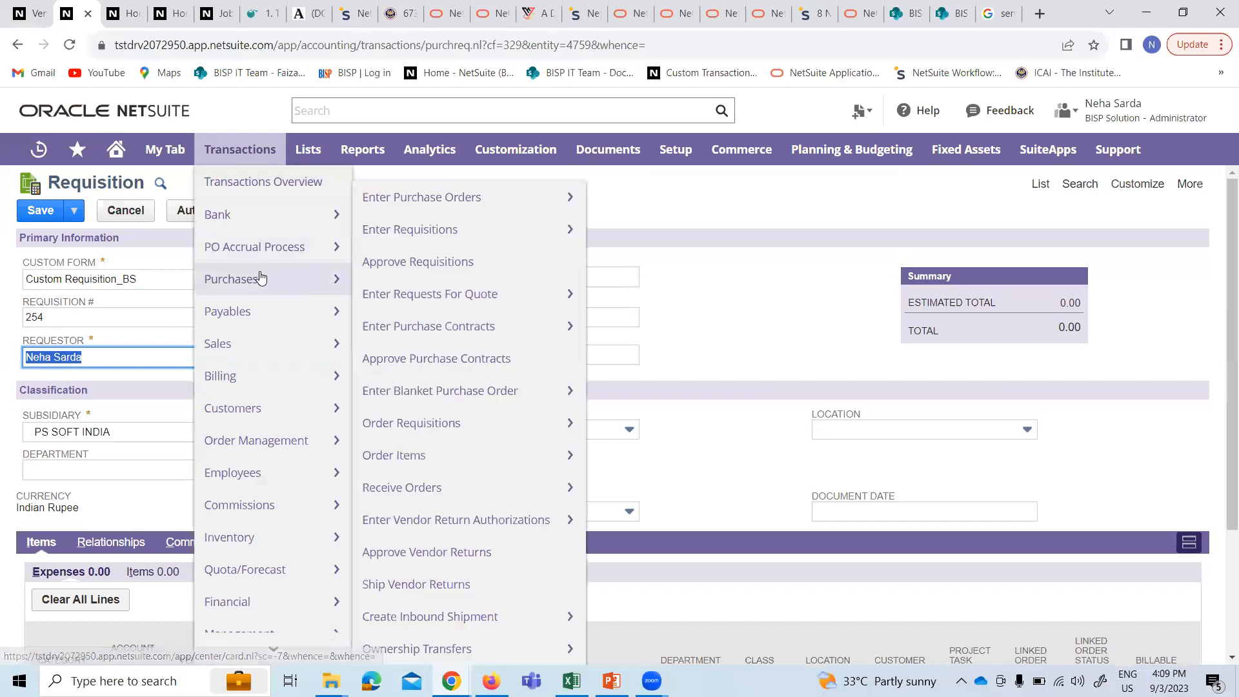
{"action": "left_click", "coordinate": [432, 253]}
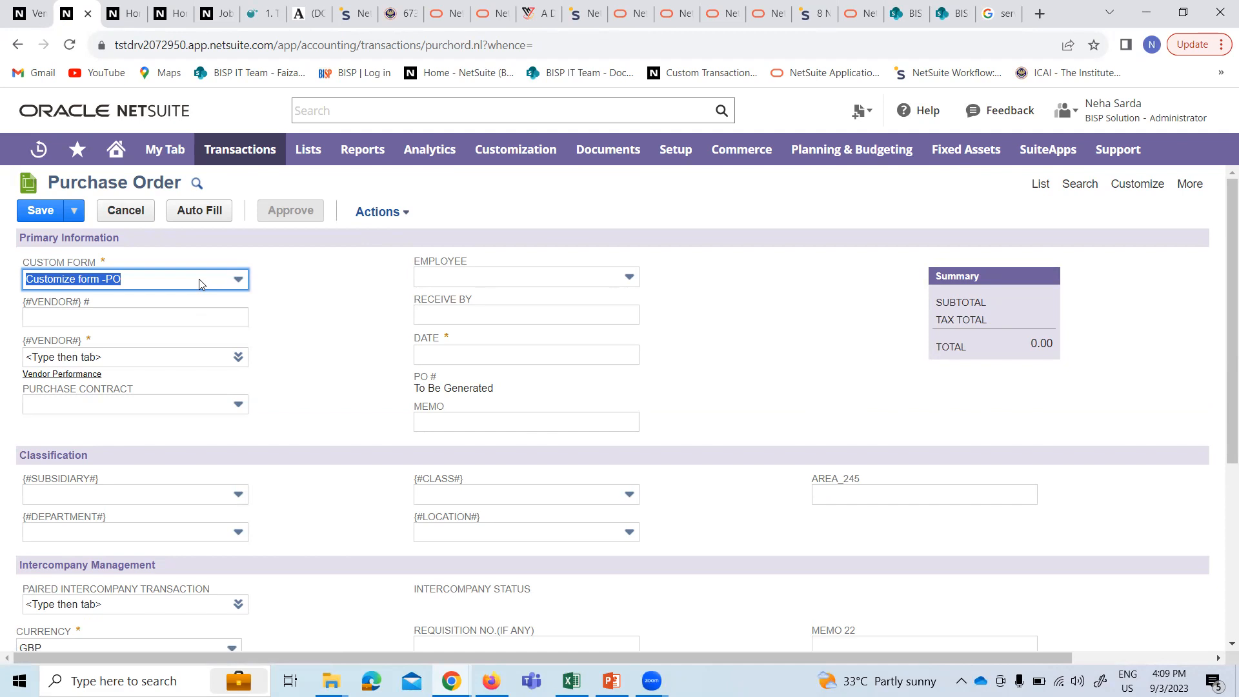
- Set the purchase order's custom form to Standard Purchase Order_BS
{"action": "left_click", "coordinate": [212, 281]}
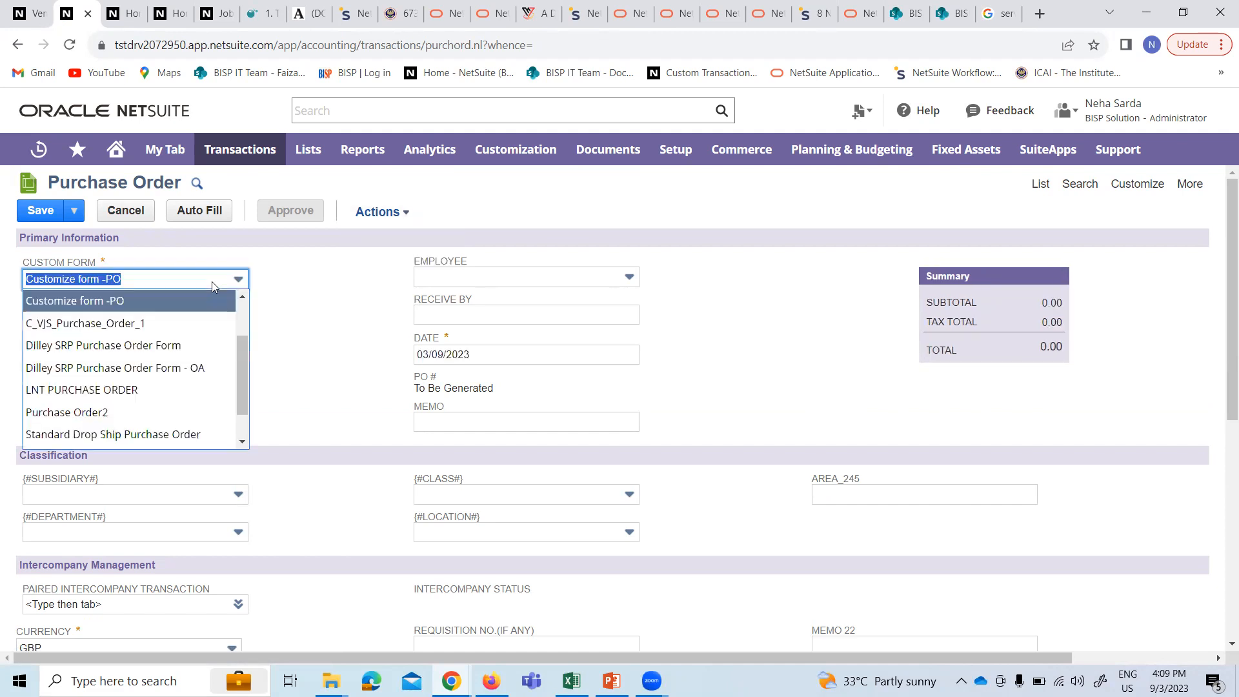
{"action": "scroll", "coordinate": [155, 391], "scroll_direction": "down", "scroll_amount": 1}
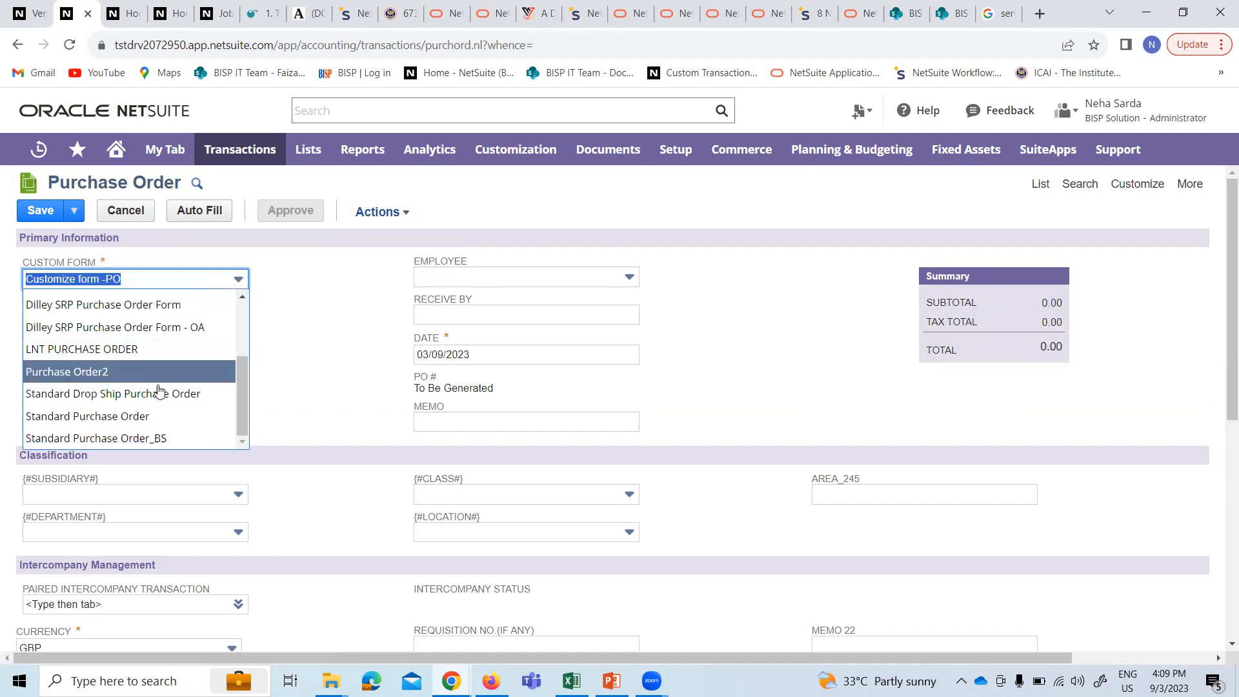
{"action": "left_click", "coordinate": [137, 439]}
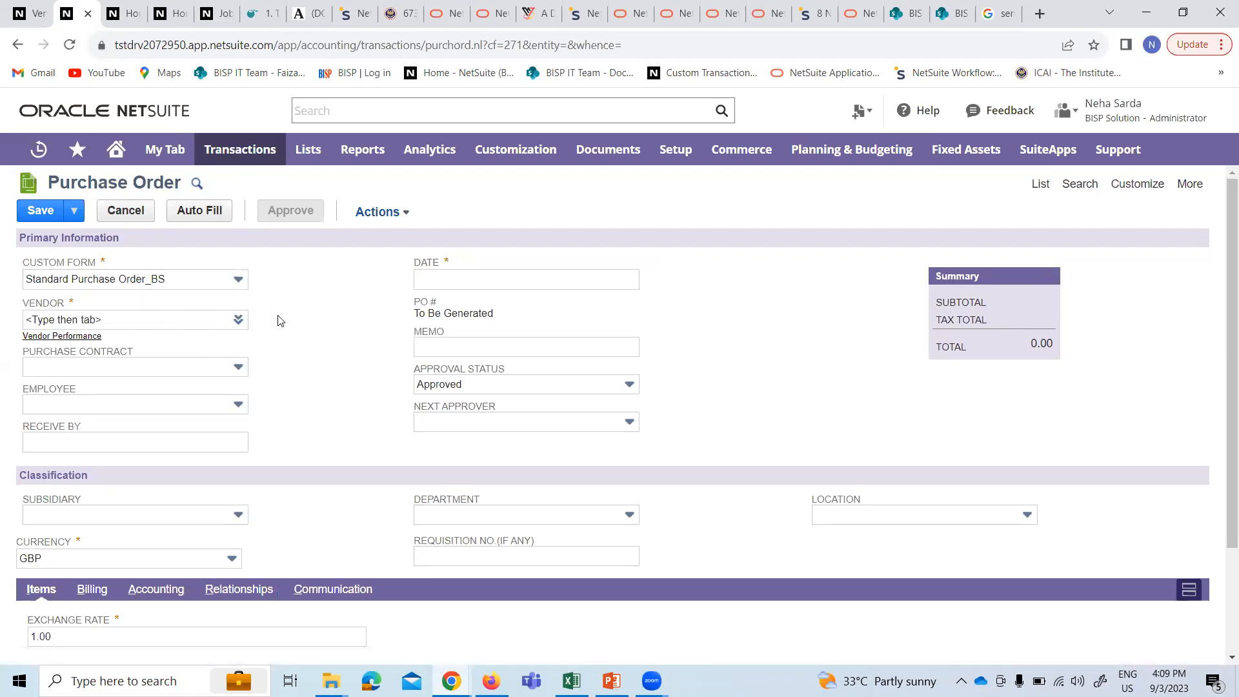
- Compare the PO sheet's header fields in Excel, including the highlighted Vendor and Date, with the NetSuite purchase order's primary information
{"action": "key", "text": "alt+Tab"}
{"action": "scroll", "coordinate": [307, 349], "scroll_direction": "up", "scroll_amount": 10}
{"action": "left_click", "coordinate": [179, 308]}
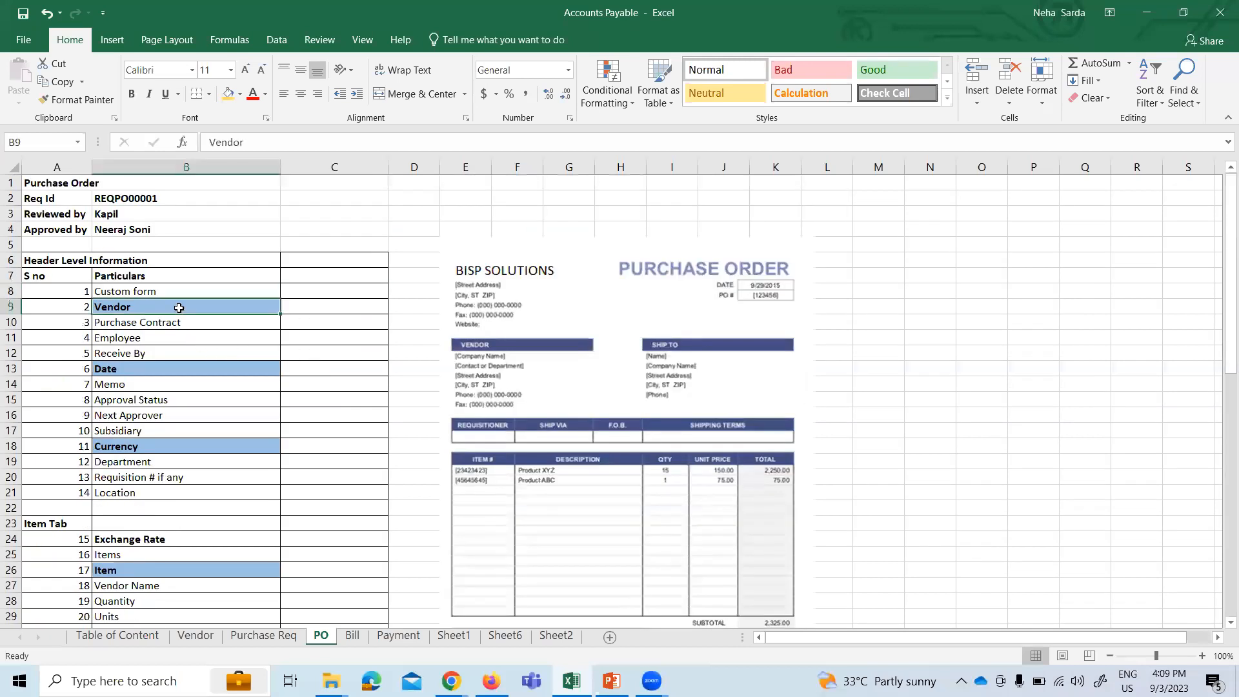
{"action": "key", "text": "alt+Tab"}
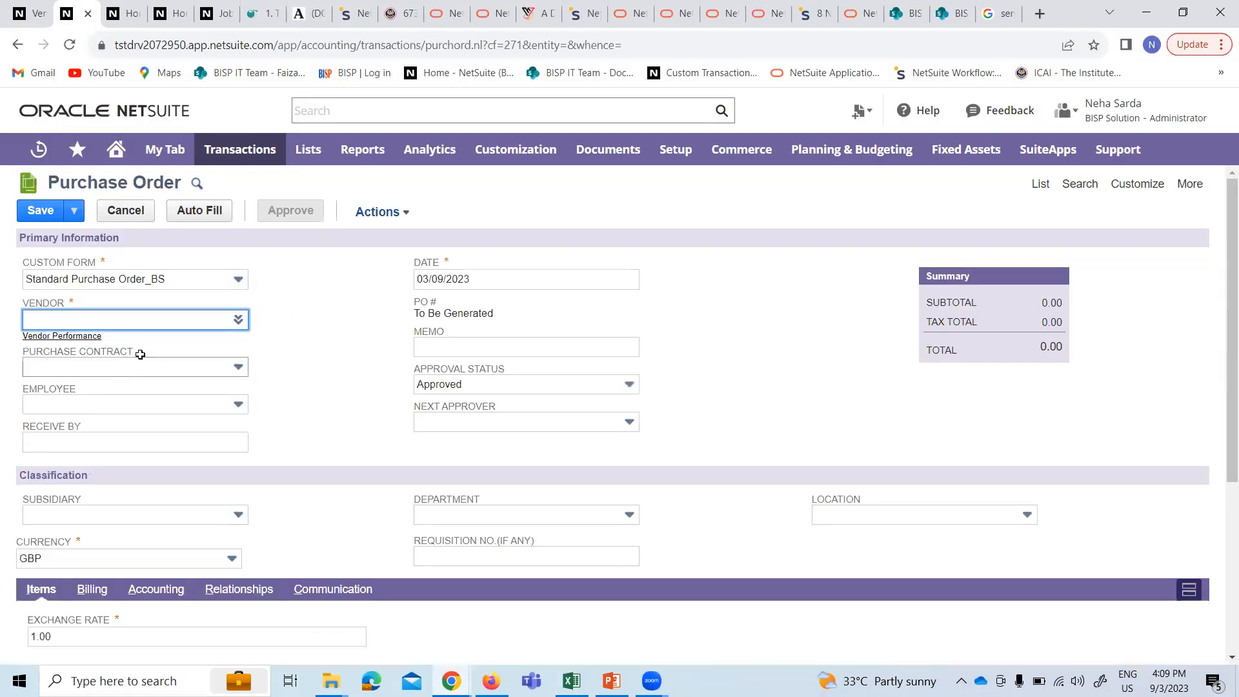
{"action": "key", "text": "alt+Tab"}
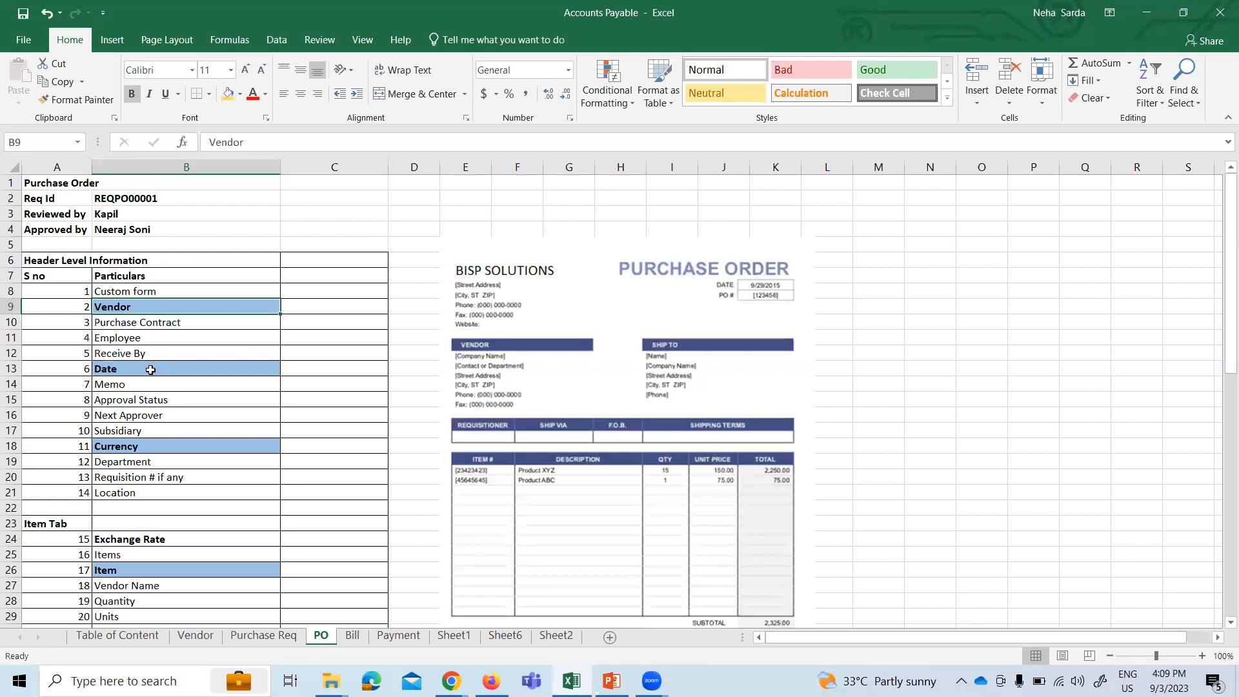
{"action": "key", "text": "alt+Tab"}
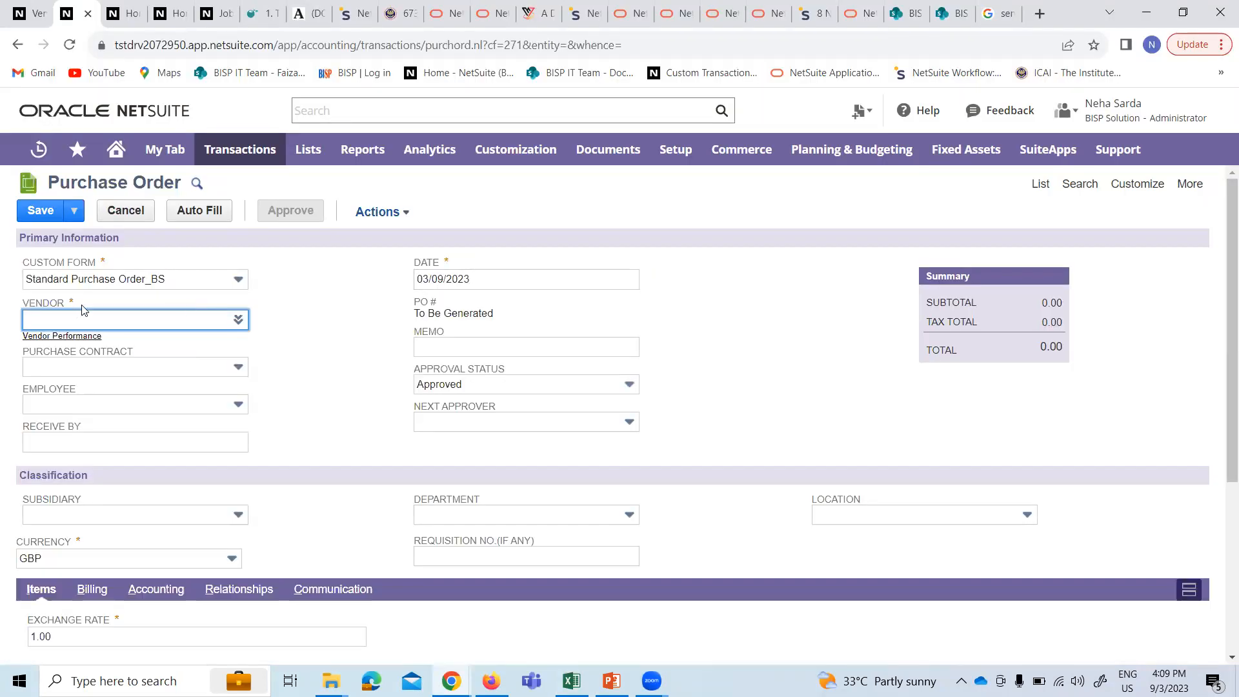
{"action": "key", "text": "alt+Tab"}
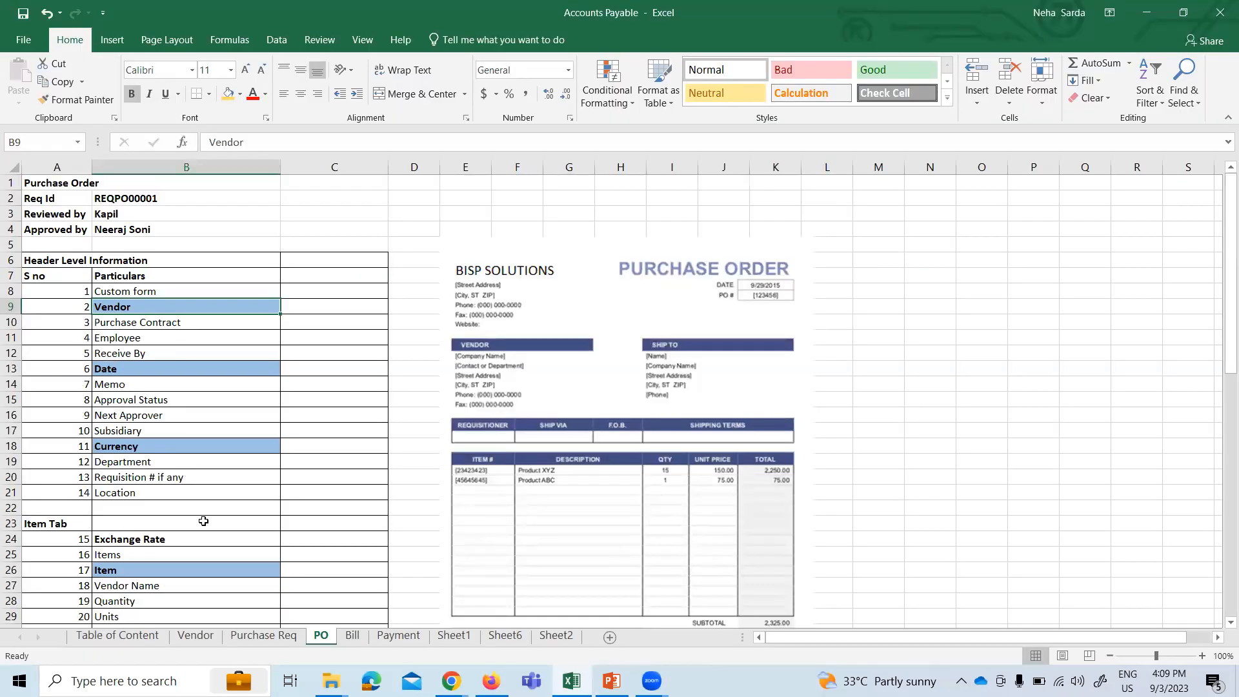
- Check the PO sheet's item, billing and remaining tab rows against the purchase order form's classification fields and subtabs
{"action": "scroll", "coordinate": [216, 510], "scroll_direction": "down", "scroll_amount": 11}
{"action": "scroll", "coordinate": [204, 373], "scroll_direction": "down", "scroll_amount": 5}
{"action": "scroll", "coordinate": [199, 423], "scroll_direction": "up", "scroll_amount": 8}
{"action": "key", "text": "alt+Tab"}
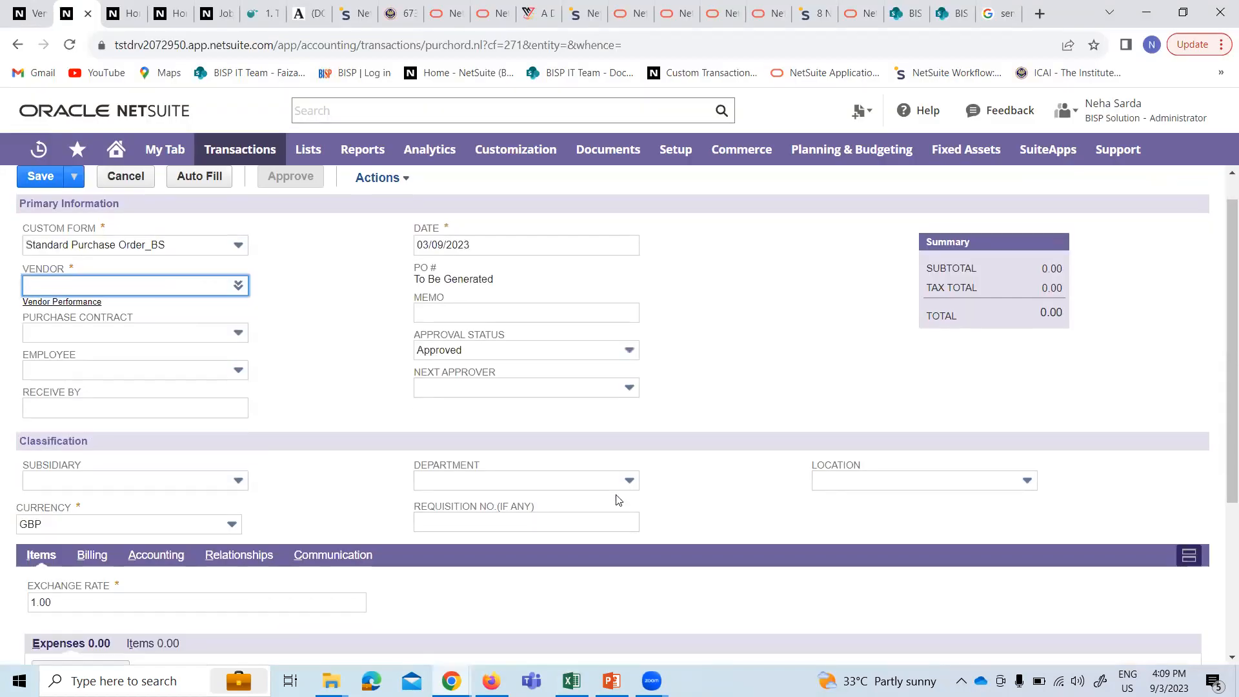
{"action": "scroll", "coordinate": [617, 499], "scroll_direction": "down", "scroll_amount": 3}
{"action": "scroll", "coordinate": [726, 565], "scroll_direction": "up", "scroll_amount": 4}
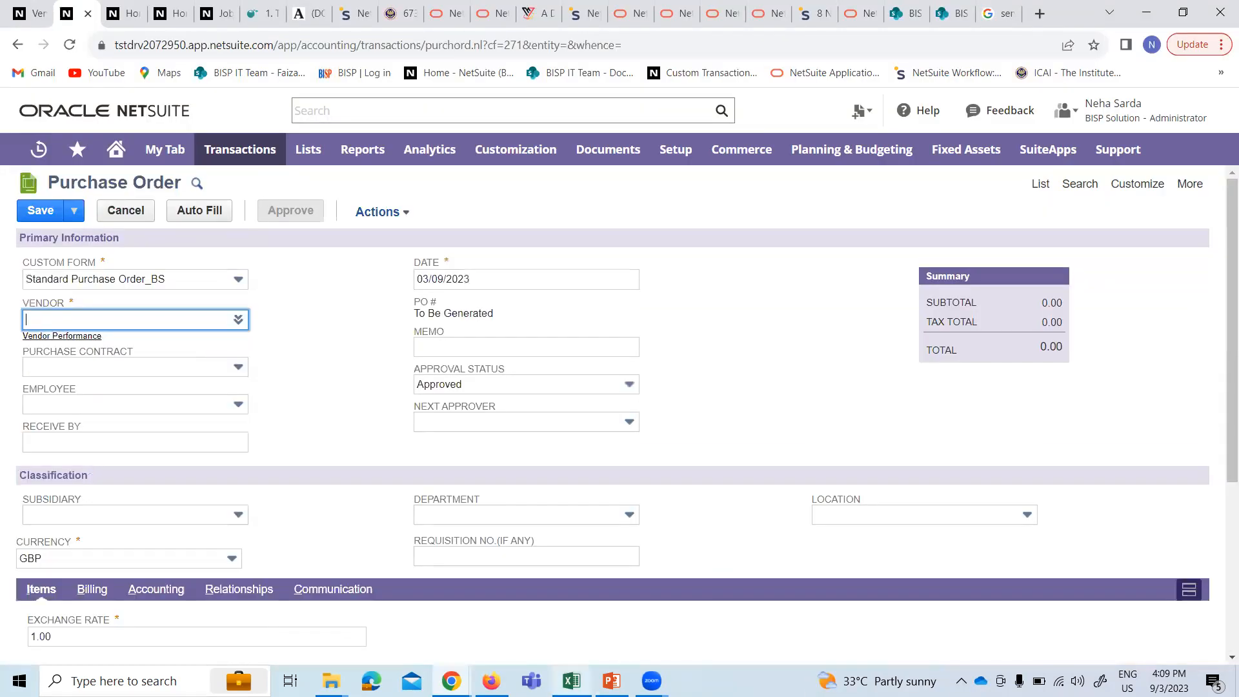
- Switch to Excel and review the Bill sheet's primary information, classification and item fields beside the sample VAT invoice
{"action": "key", "text": "alt+Tab"}
{"action": "left_click", "coordinate": [352, 636]}
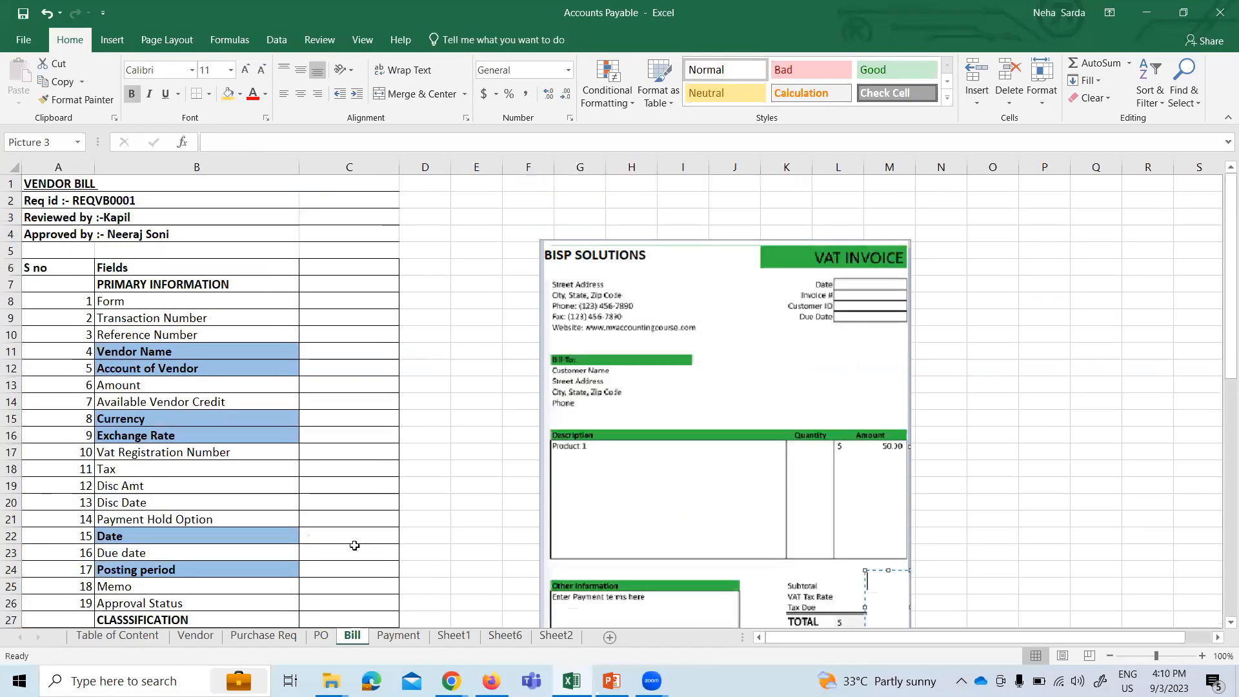
{"action": "scroll", "coordinate": [799, 432], "scroll_direction": "down", "scroll_amount": 2}
{"action": "scroll", "coordinate": [846, 433], "scroll_direction": "up", "scroll_amount": 2}
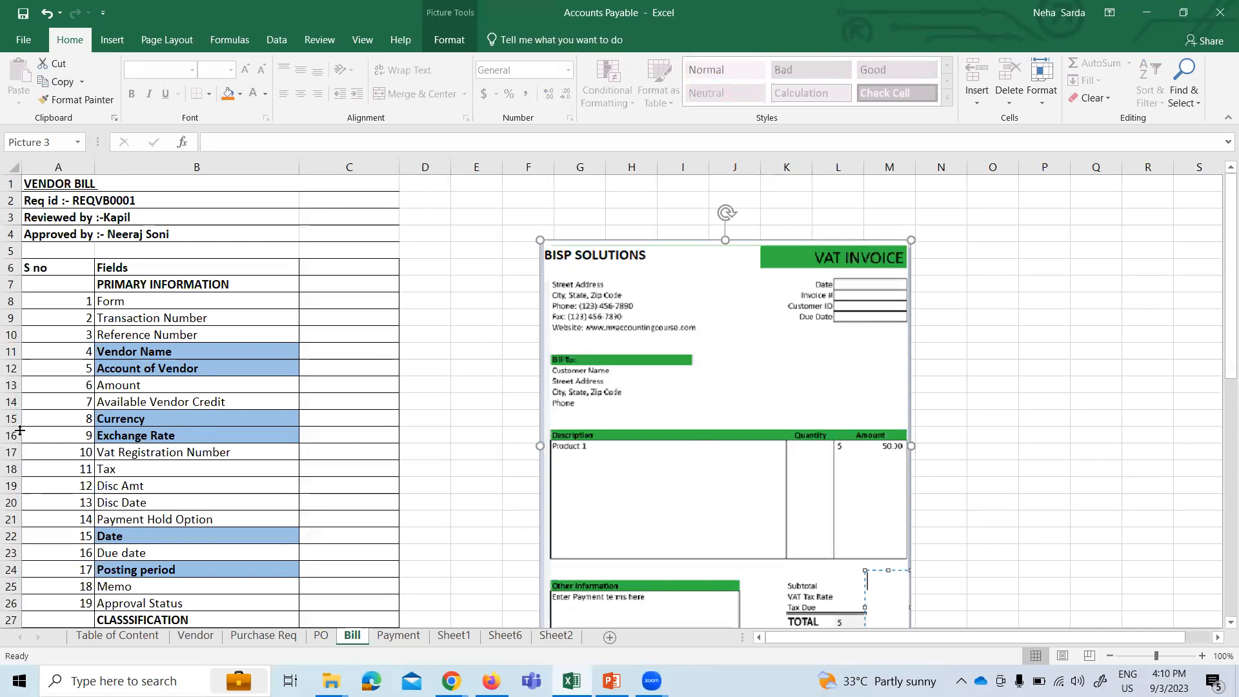
{"action": "scroll", "coordinate": [159, 445], "scroll_direction": "down", "scroll_amount": 6}
{"action": "scroll", "coordinate": [150, 472], "scroll_direction": "up", "scroll_amount": 6}
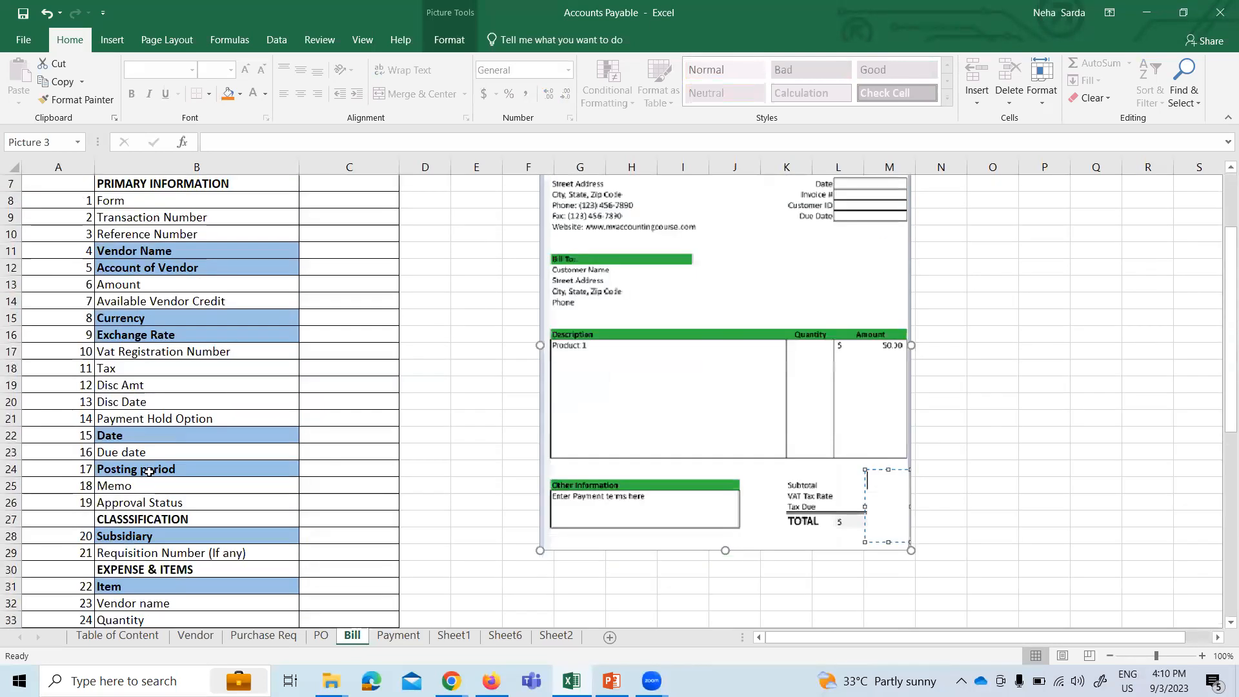
- Switch to NetSuite, open a new vendor bill entry form and discard the unsaved purchase order
{"action": "key", "text": "alt+Tab"}
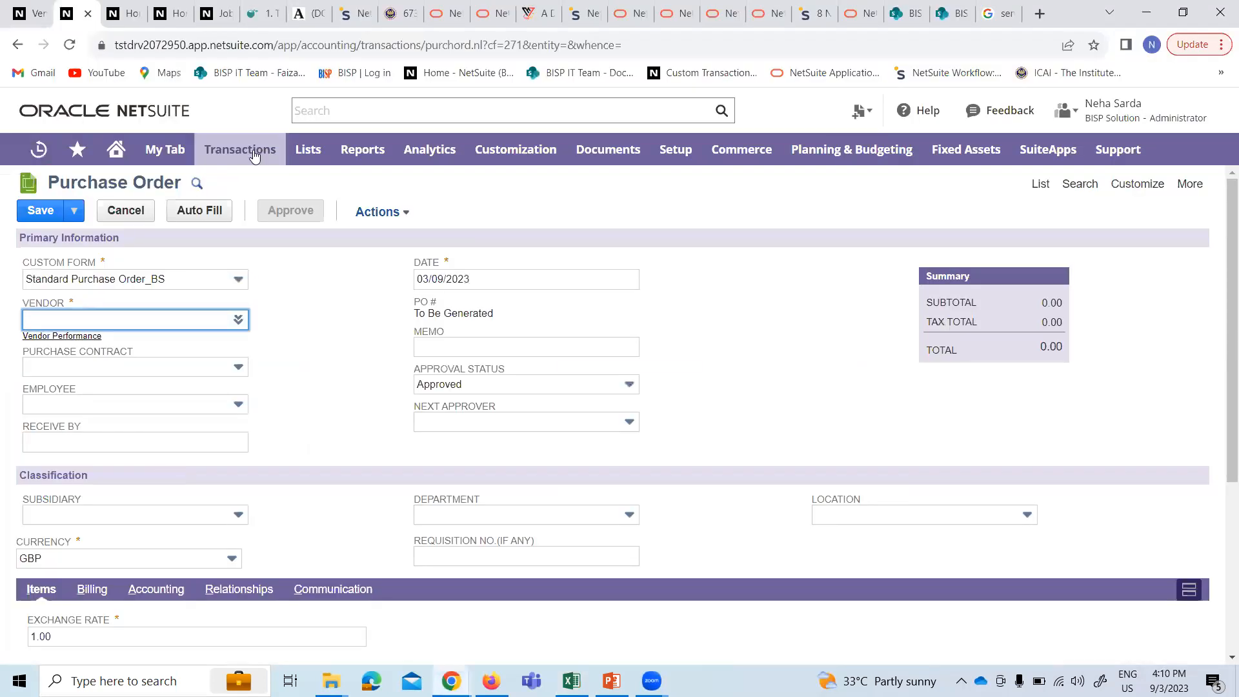
{"action": "mouse_move", "coordinate": [247, 149]}
{"action": "mouse_move", "coordinate": [312, 314]}
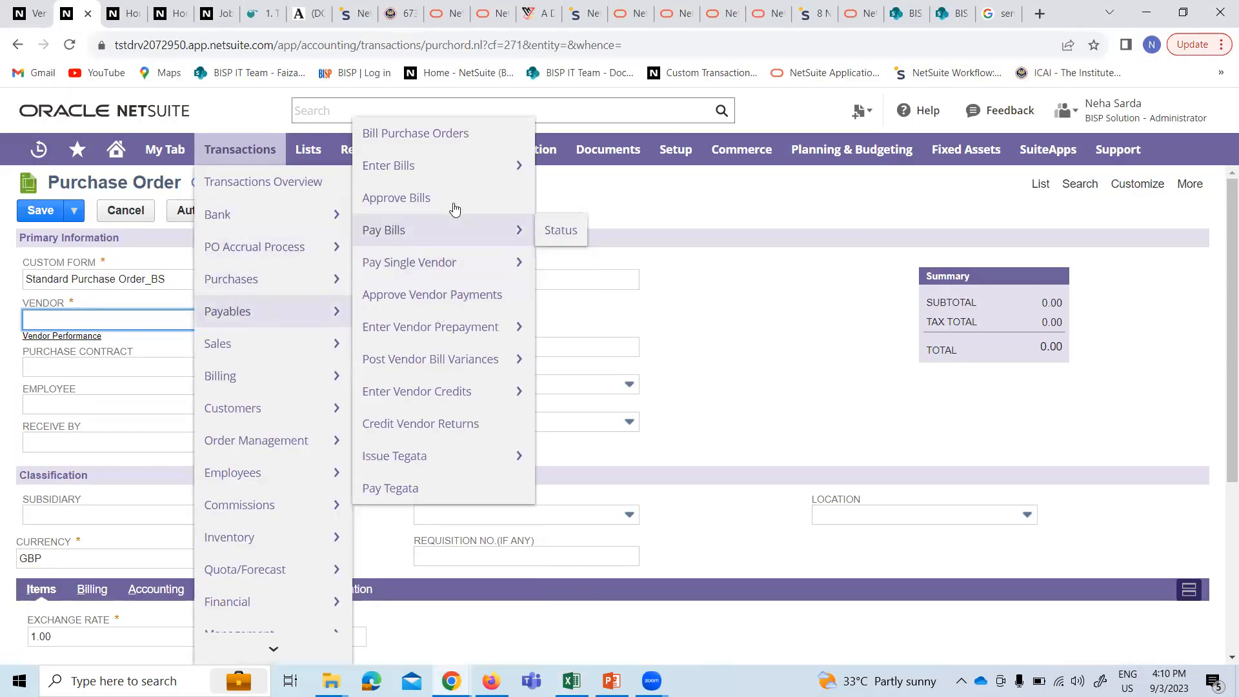
{"action": "left_click", "coordinate": [443, 171]}
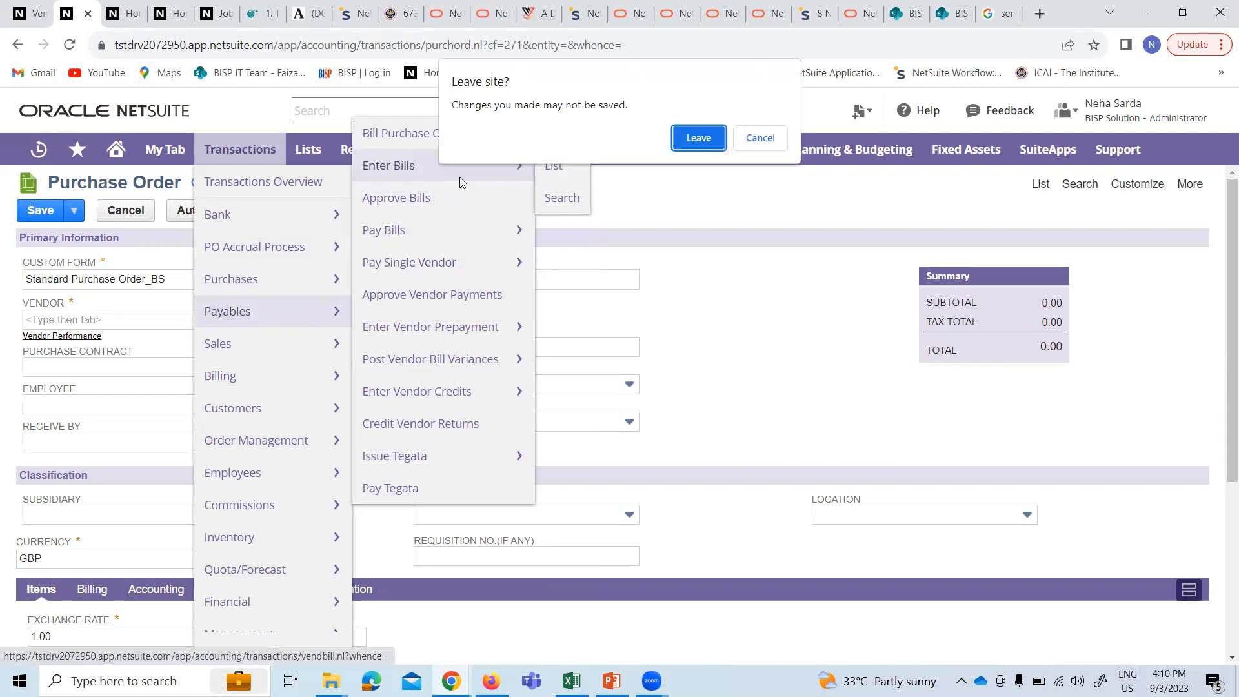
{"action": "left_click", "coordinate": [698, 137]}
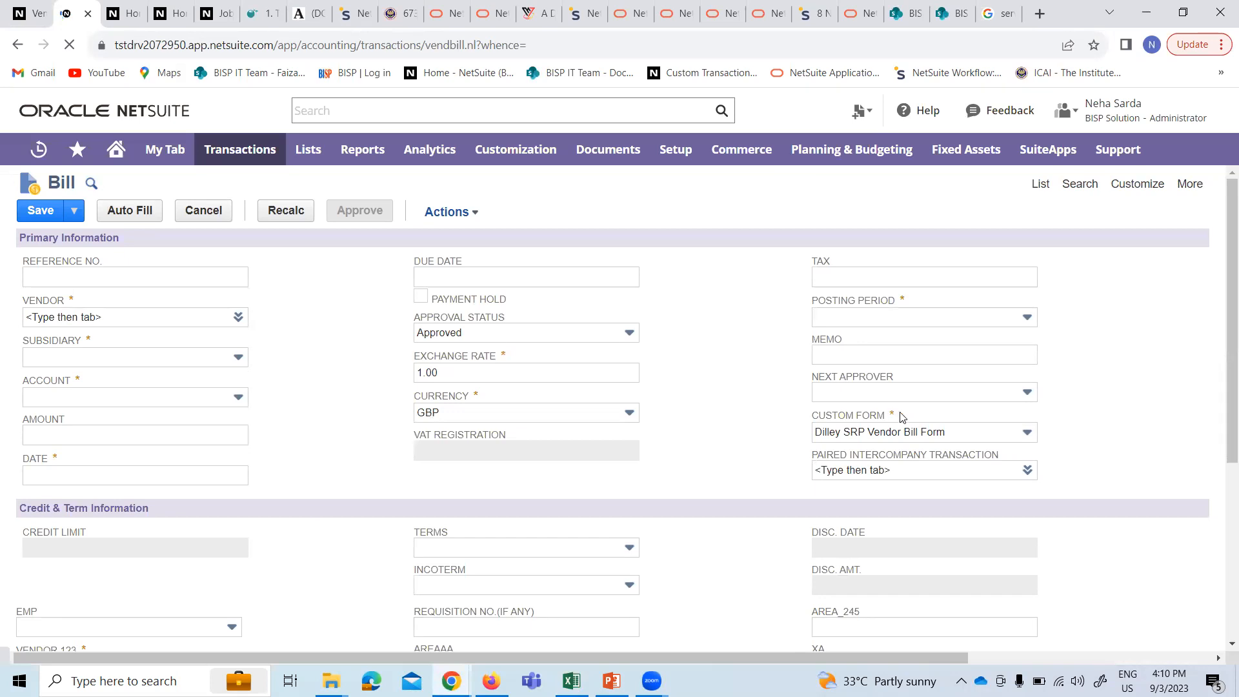
- Change the new bill's custom form to Vendor Bill _ BS
{"action": "left_click", "coordinate": [944, 434]}
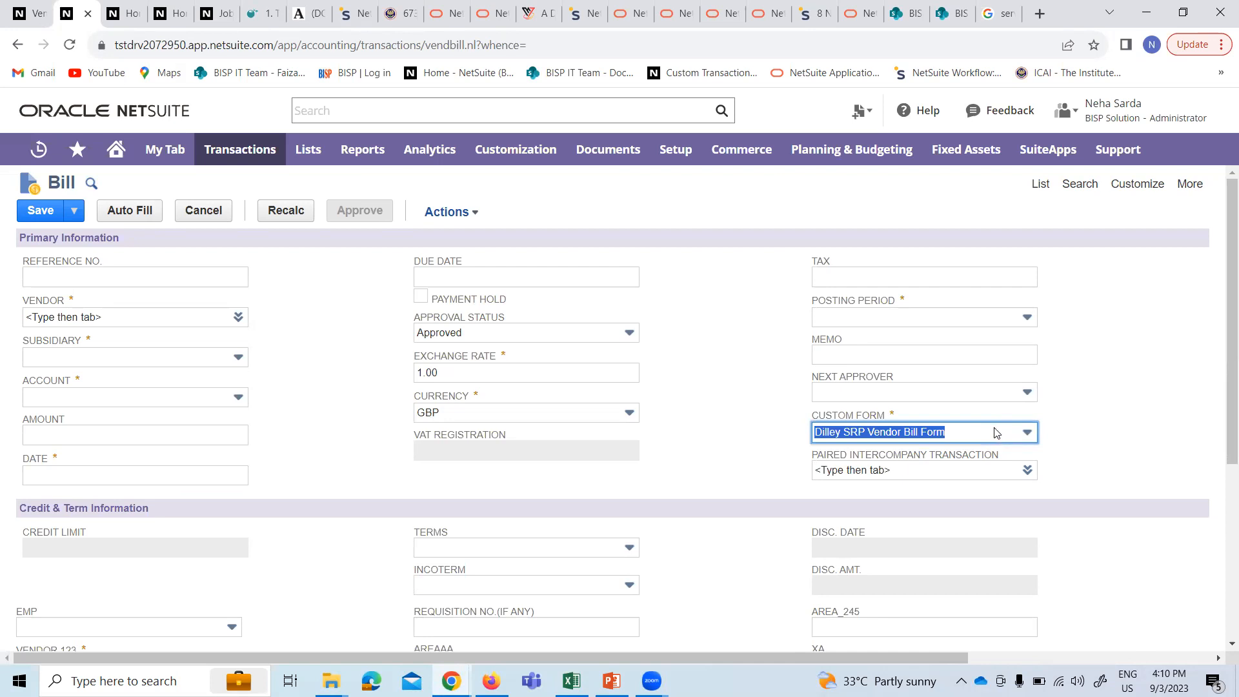
{"action": "left_click", "coordinate": [996, 433]}
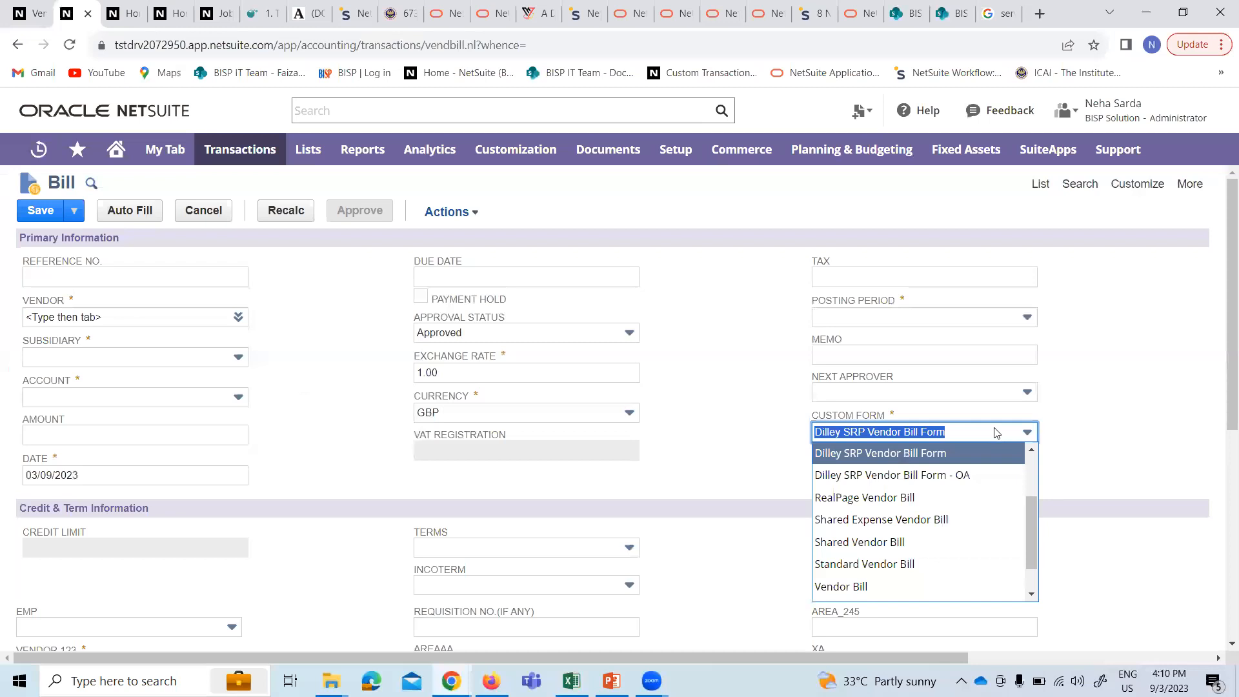
{"action": "scroll", "coordinate": [903, 548], "scroll_direction": "down", "scroll_amount": 3}
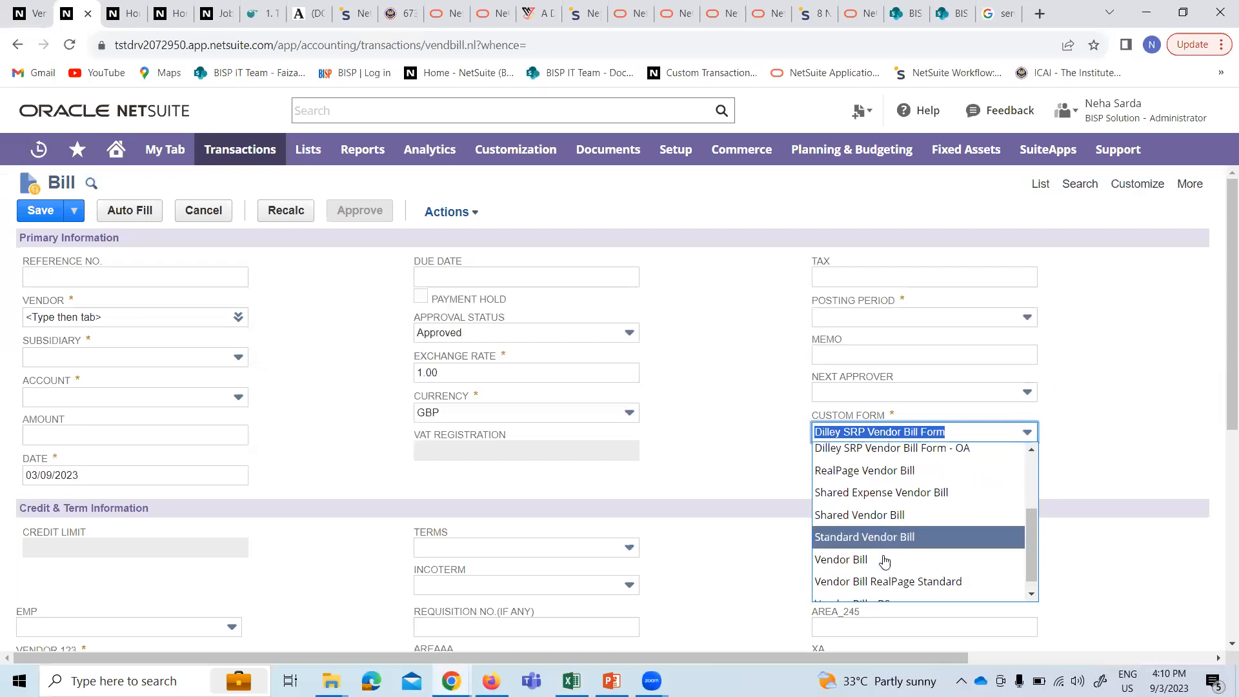
{"action": "left_click", "coordinate": [881, 590]}
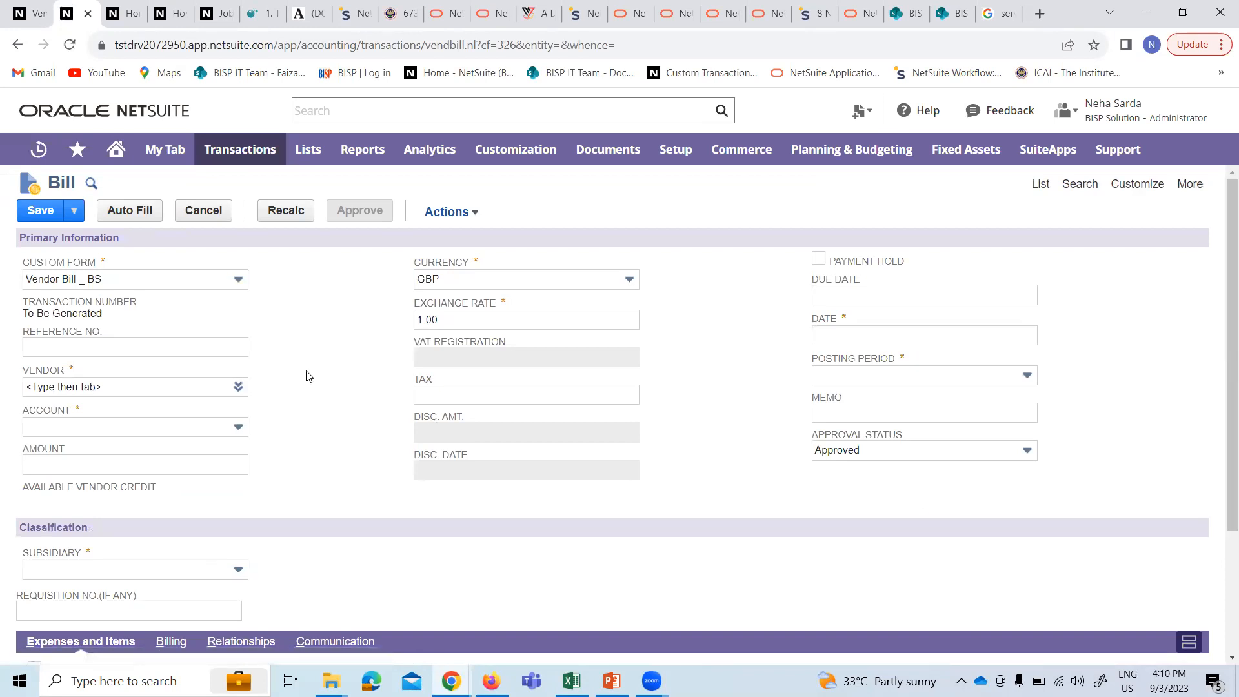
- Compare the Bill sheet's primary information rows in Excel, from Form to Account of Vendor, with the NetSuite bill form's primary fields
{"action": "key", "text": "alt+Tab"}
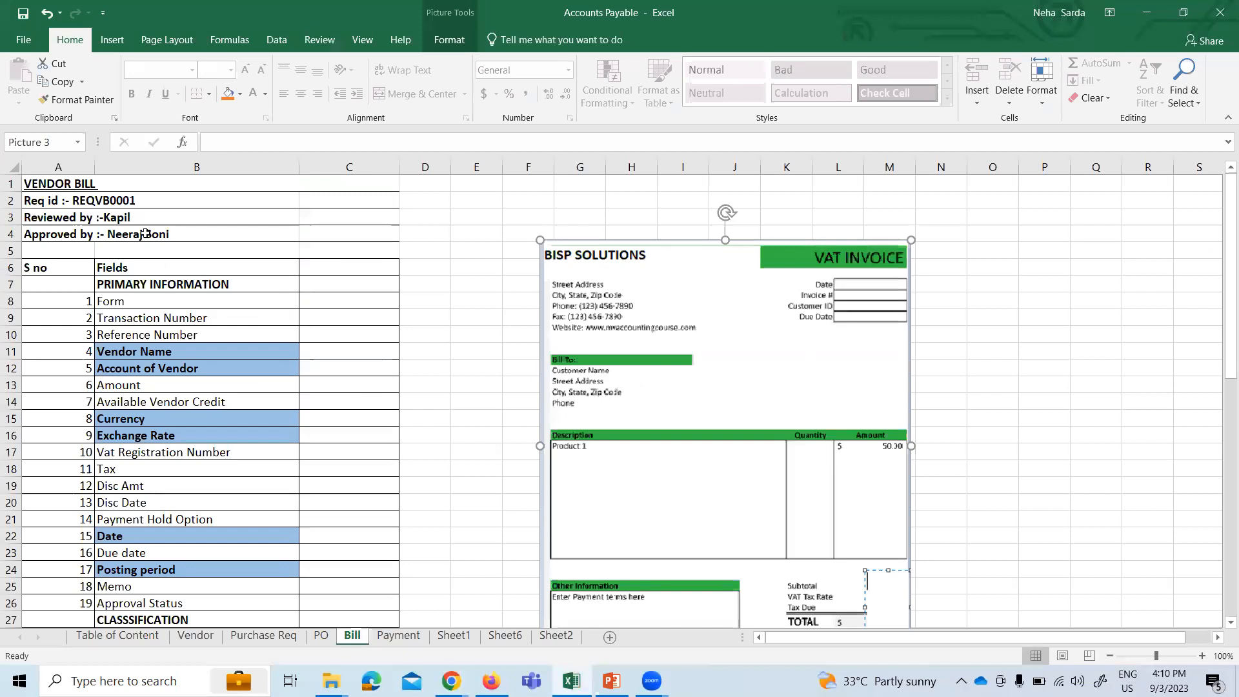
{"action": "left_click", "coordinate": [181, 284]}
{"action": "left_click", "coordinate": [172, 302]}
{"action": "key", "text": "alt+Tab"}
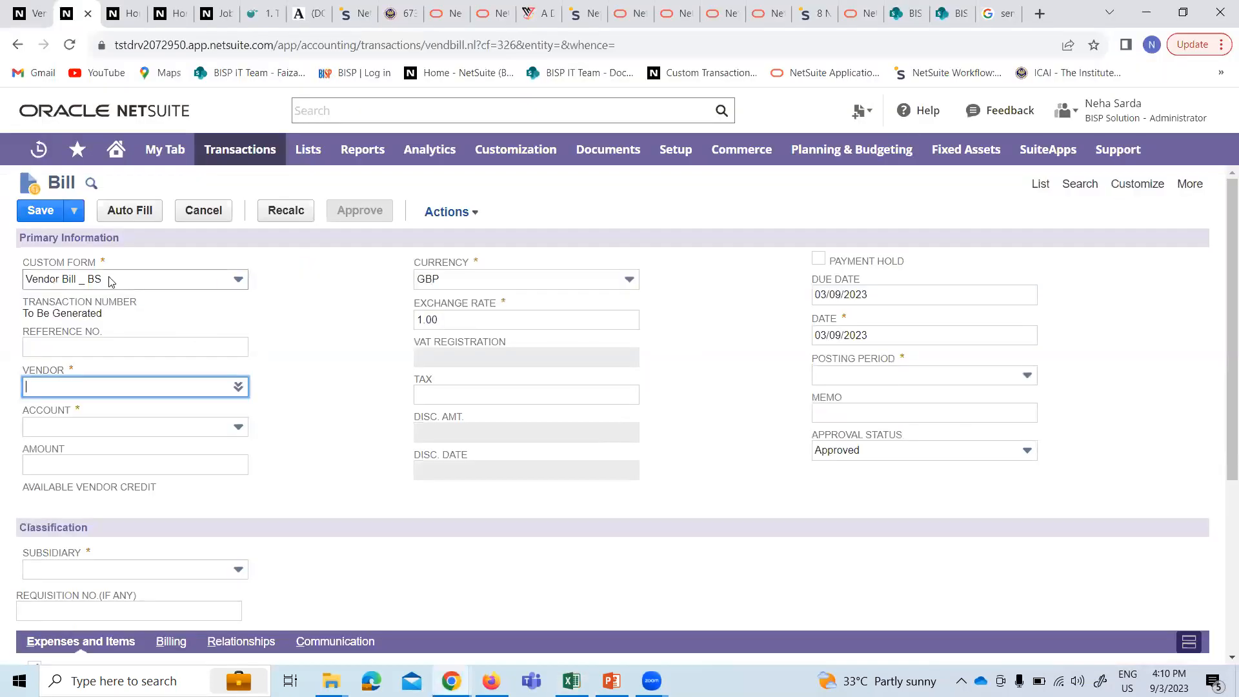
{"action": "key", "text": "alt+Tab"}
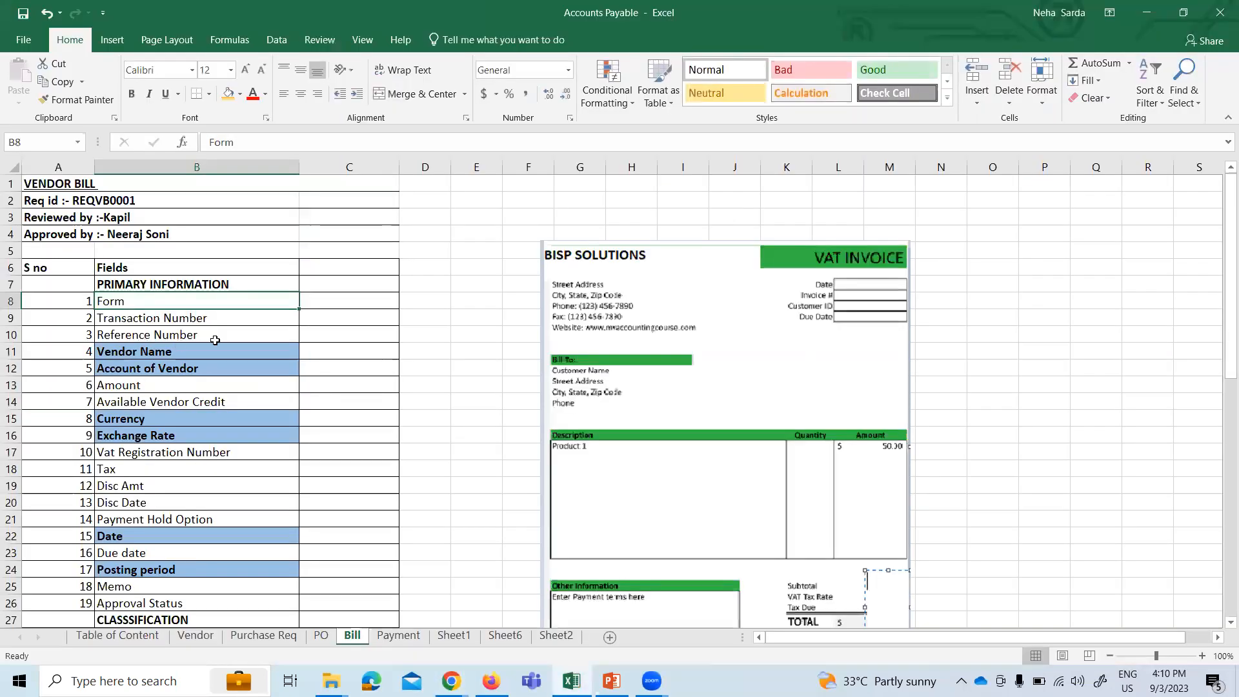
{"action": "key", "text": "alt+Tab"}
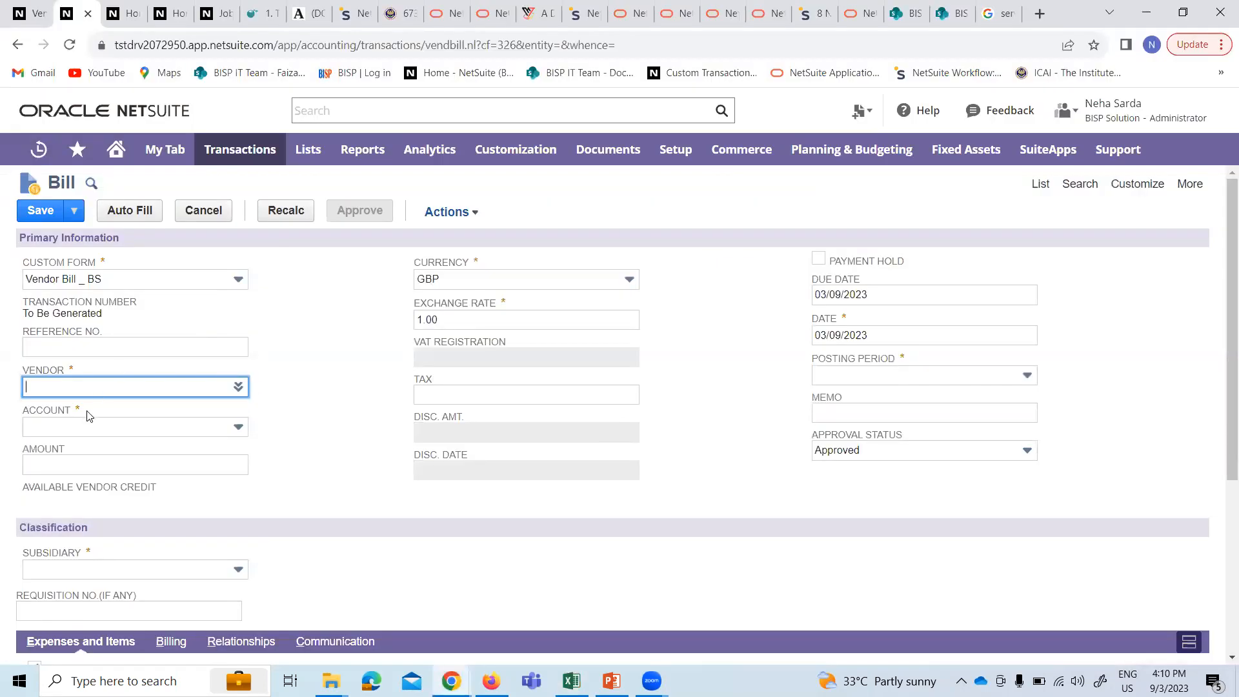
{"action": "key", "text": "alt+Tab"}
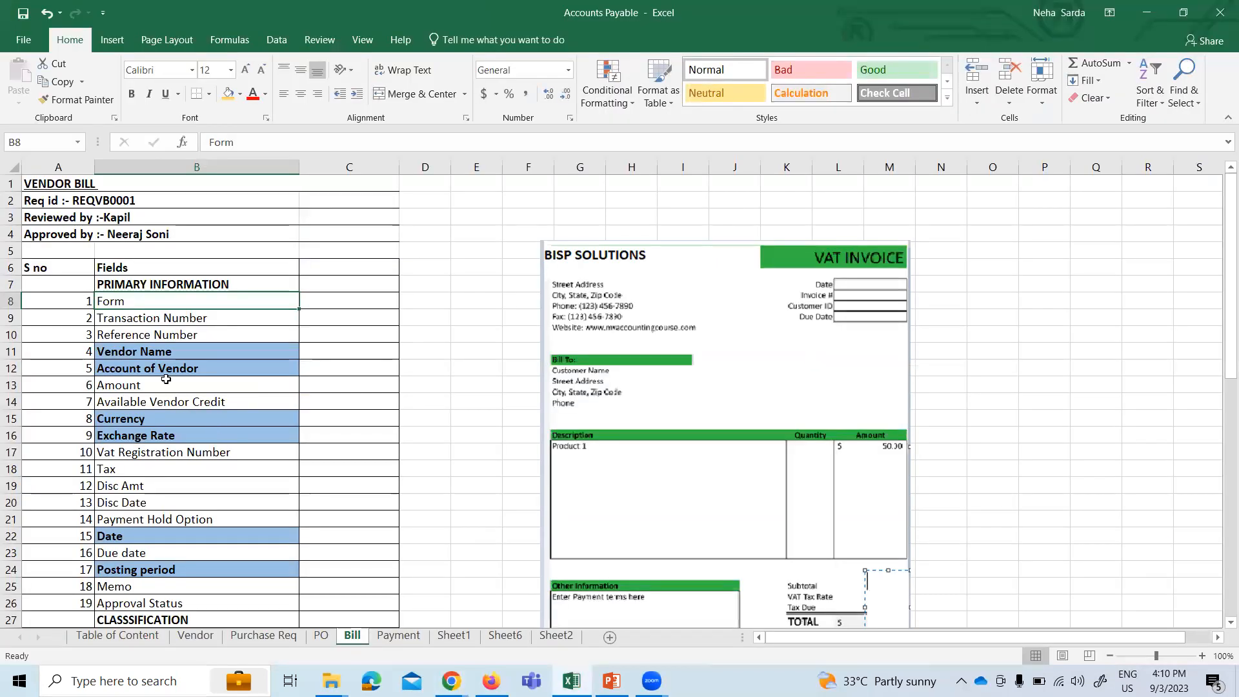
- Check the Bill sheet's remaining date, classification and item rows against the bill form's classification fields and expense and item lines
{"action": "scroll", "coordinate": [193, 405], "scroll_direction": "down", "scroll_amount": 1}
{"action": "scroll", "coordinate": [193, 405], "scroll_direction": "down", "scroll_amount": 13}
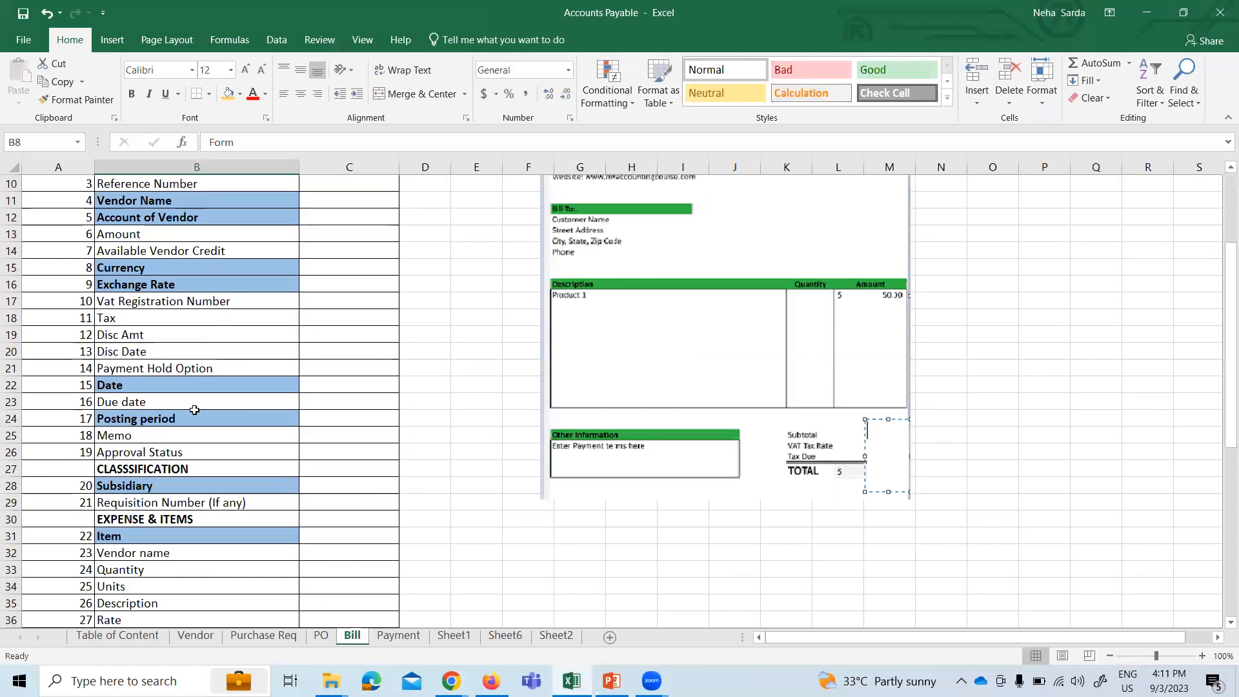
{"action": "scroll", "coordinate": [248, 454], "scroll_direction": "up", "scroll_amount": 3}
{"action": "scroll", "coordinate": [248, 454], "scroll_direction": "up", "scroll_amount": 10}
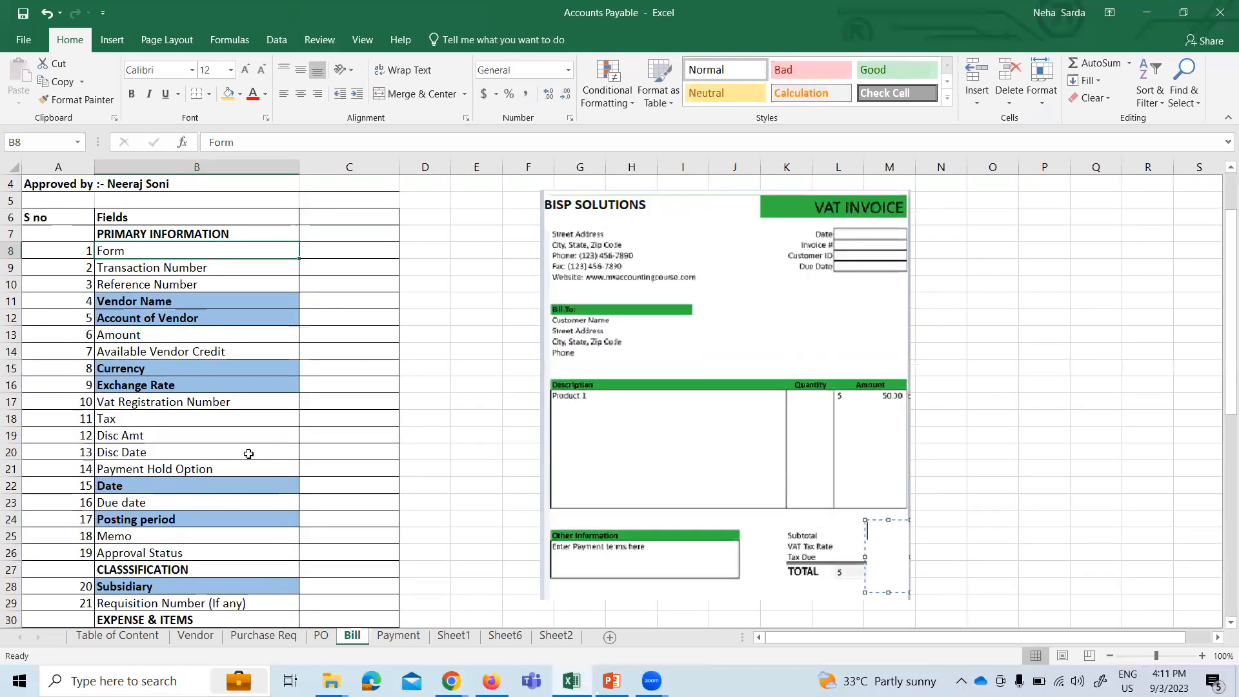
{"action": "key", "text": "alt+Tab"}
{"action": "scroll", "coordinate": [484, 567], "scroll_direction": "down", "scroll_amount": 4}
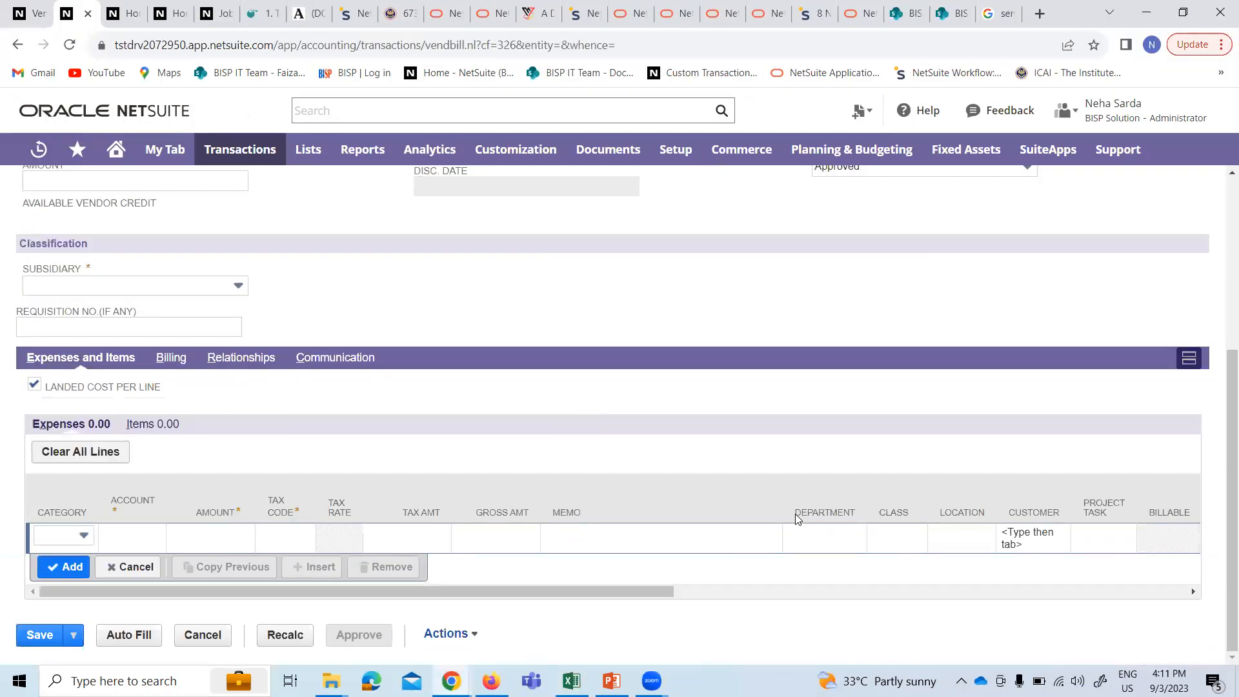
{"action": "scroll", "coordinate": [189, 475], "scroll_direction": "up", "scroll_amount": 4}
{"action": "scroll", "coordinate": [789, 473], "scroll_direction": "down", "scroll_amount": 4}
{"action": "scroll", "coordinate": [478, 511], "scroll_direction": "up", "scroll_amount": 1}
{"action": "scroll", "coordinate": [478, 511], "scroll_direction": "up", "scroll_amount": 3}
- Switch to Excel and review the Payment sheet's primary, classification and customize fields beside the sample payment voucher
{"action": "key", "text": "alt+Tab"}
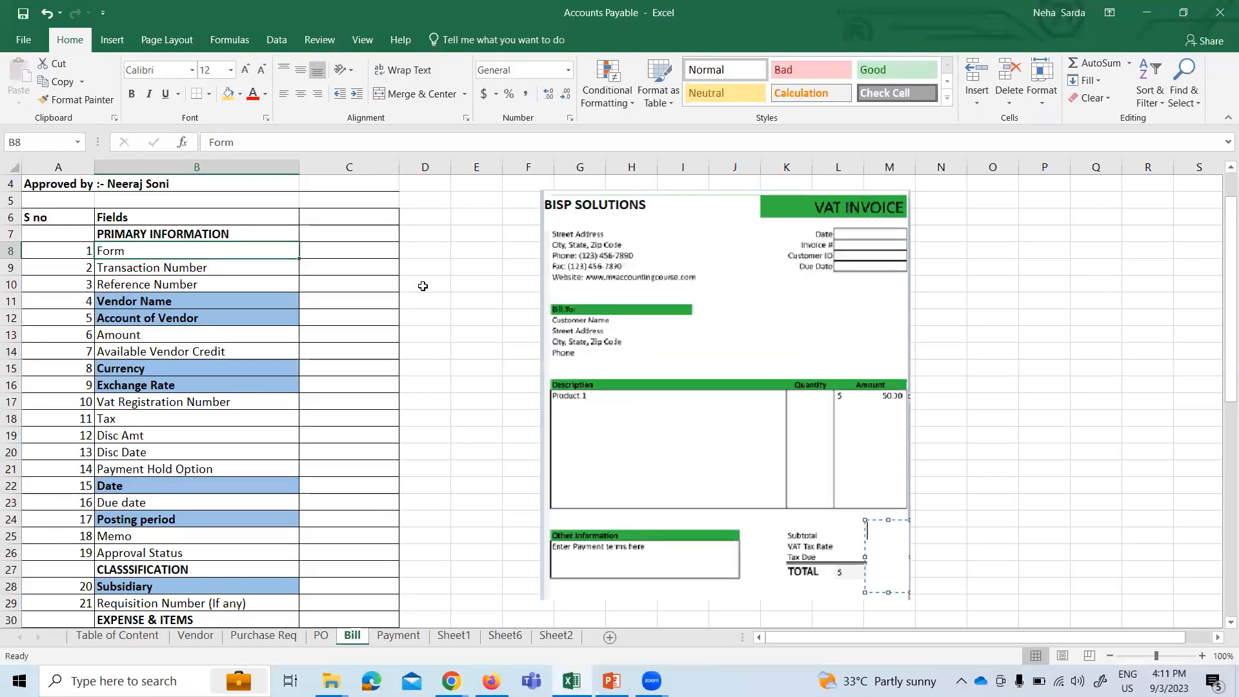
{"action": "left_click", "coordinate": [398, 635]}
{"action": "left_click", "coordinate": [385, 414]}
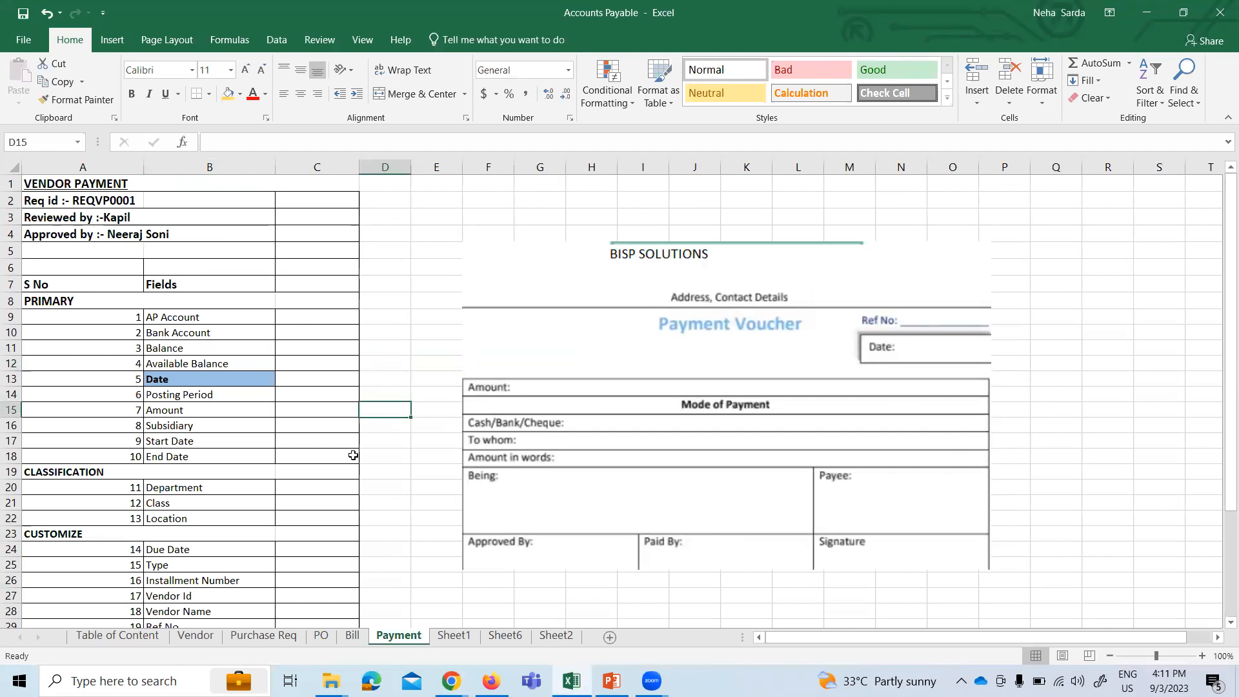
{"action": "scroll", "coordinate": [353, 456], "scroll_direction": "down", "scroll_amount": 4}
{"action": "scroll", "coordinate": [132, 281], "scroll_direction": "up", "scroll_amount": 4}
- Switch to NetSuite, open the Pay Bills form and discard the unsaved bill
{"action": "key", "text": "alt+Tab"}
{"action": "mouse_move", "coordinate": [243, 152]}
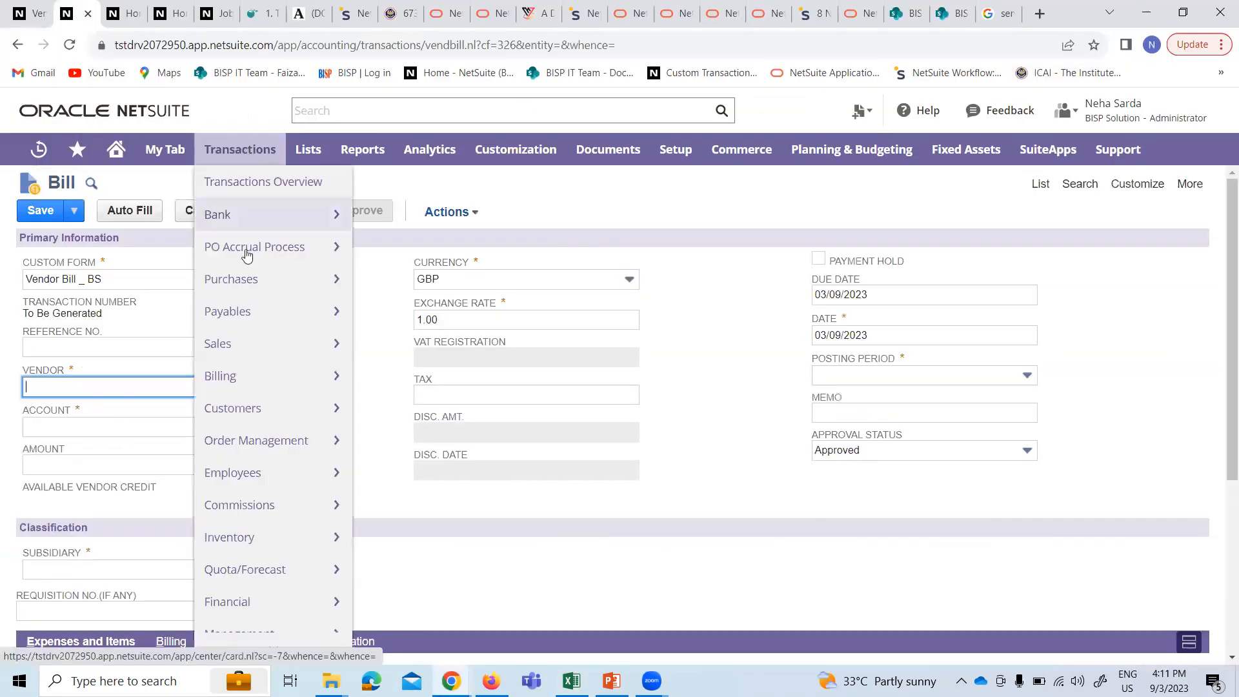
{"action": "mouse_move", "coordinate": [247, 313]}
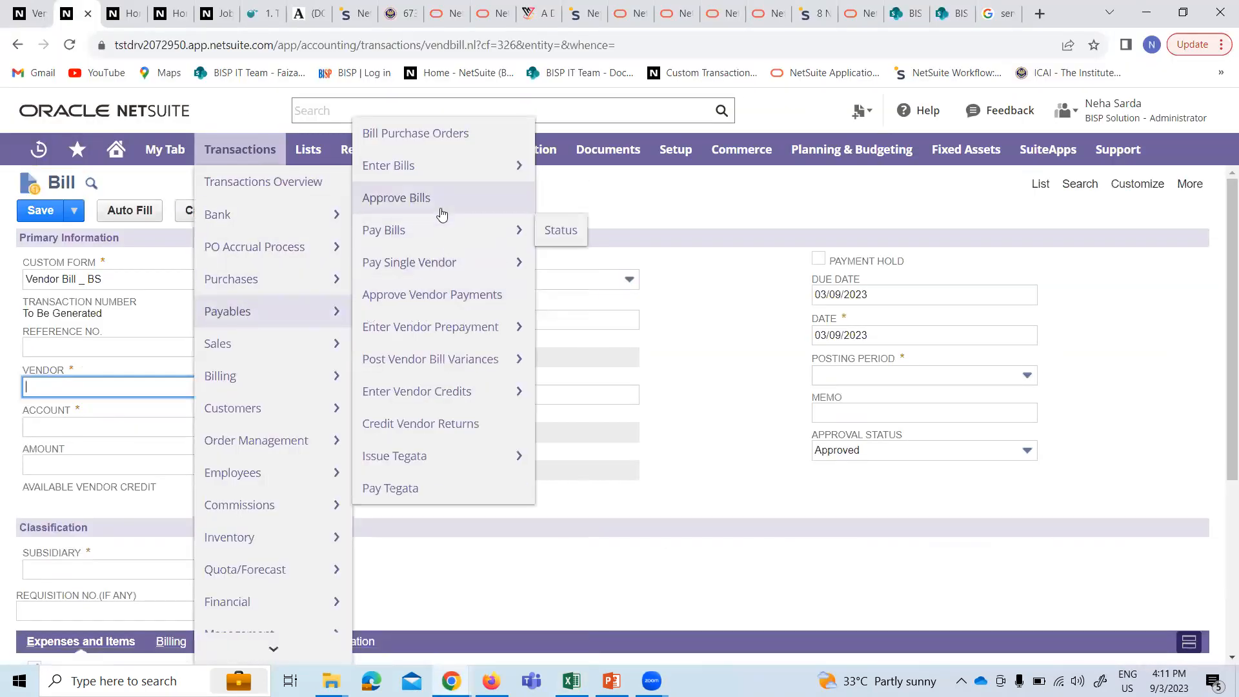
{"action": "left_click", "coordinate": [417, 240]}
{"action": "left_click", "coordinate": [691, 139]}
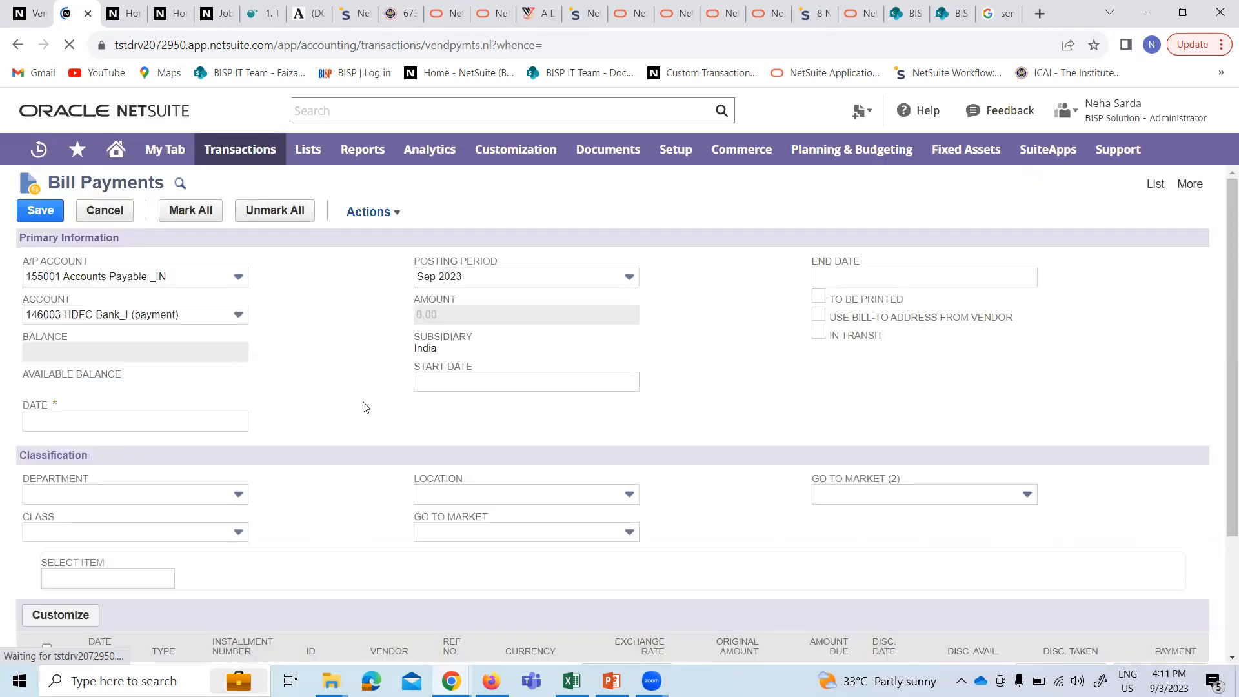
- Compare the Payment sheet's primary rows in Excel, including AP Account and the highlighted Date, with NetSuite's Bill Payments form
{"action": "key", "text": "alt+Tab"}
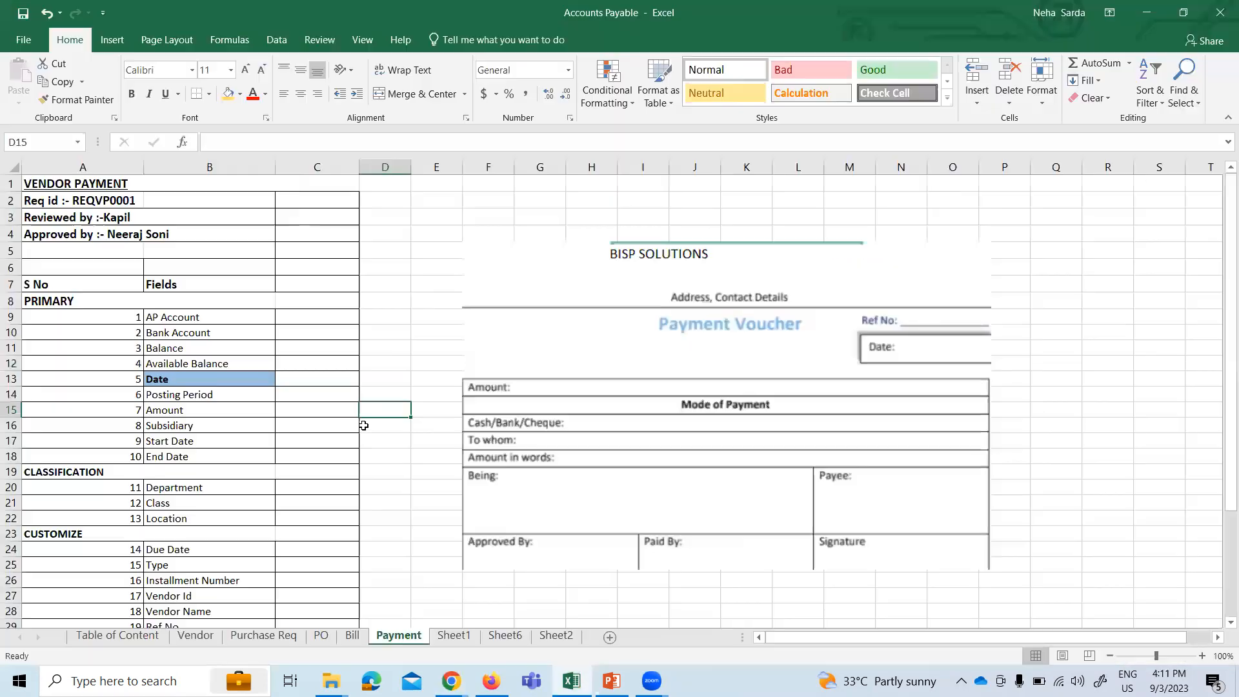
{"action": "left_click", "coordinate": [198, 319]}
{"action": "key", "text": "alt+Tab"}
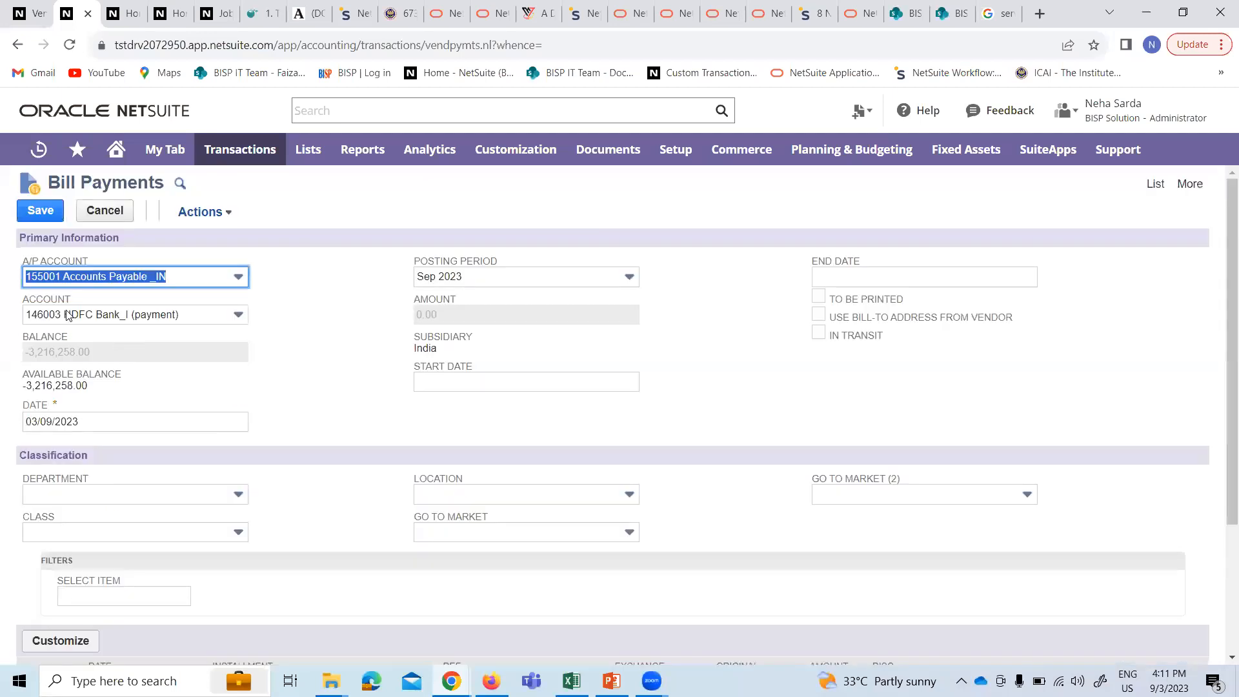
{"action": "key", "text": "alt+Tab"}
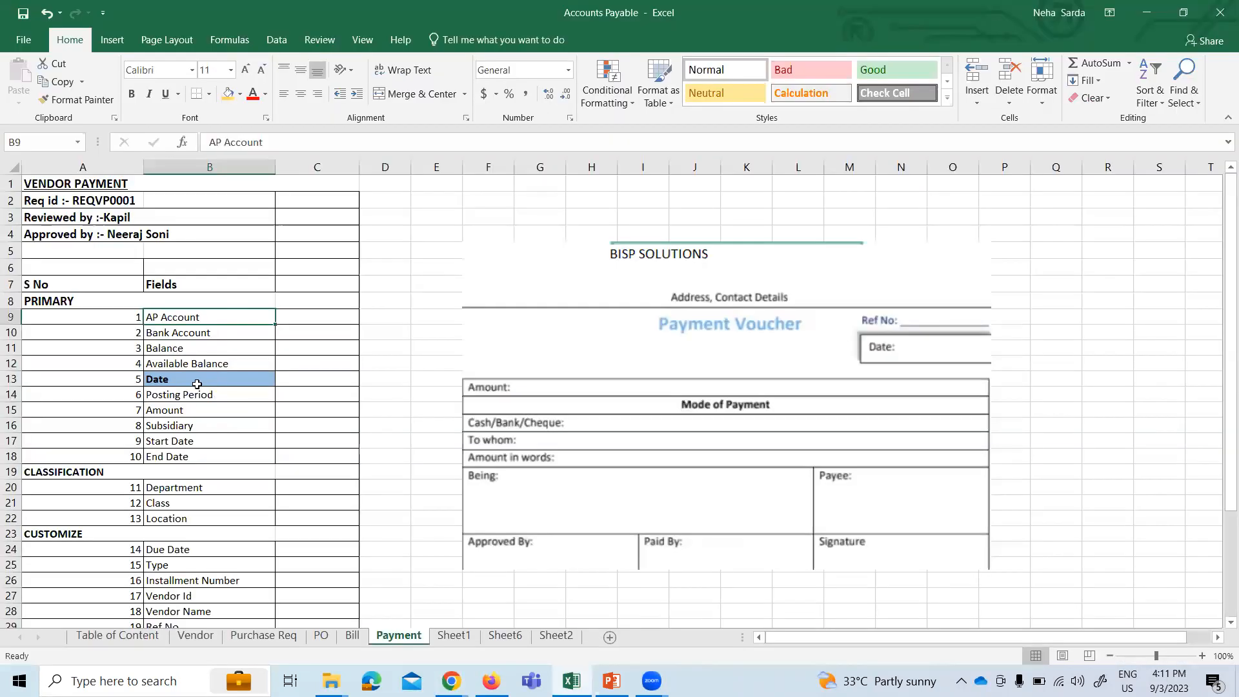
{"action": "key", "text": "alt+Tab"}
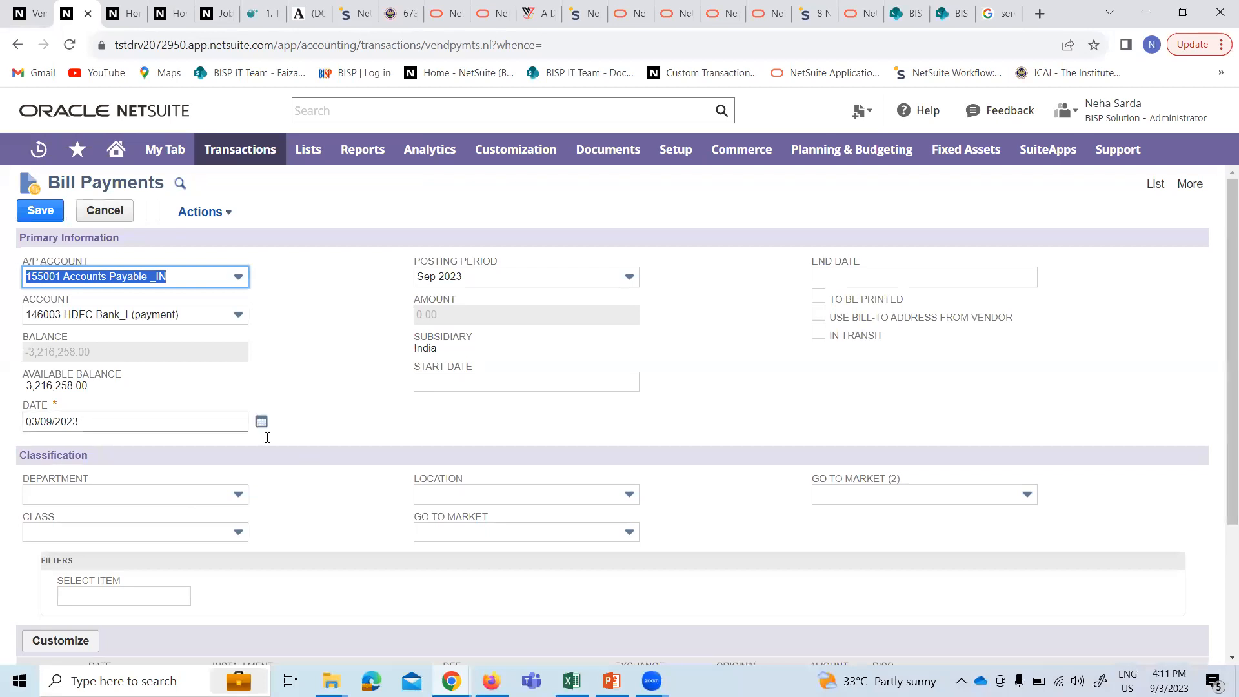
- Check the Payment sheet's customize rows, from Due Date to Payment, against the Bill Payments form
{"action": "key", "text": "alt+Tab"}
{"action": "scroll", "coordinate": [292, 564], "scroll_direction": "down", "scroll_amount": 7}
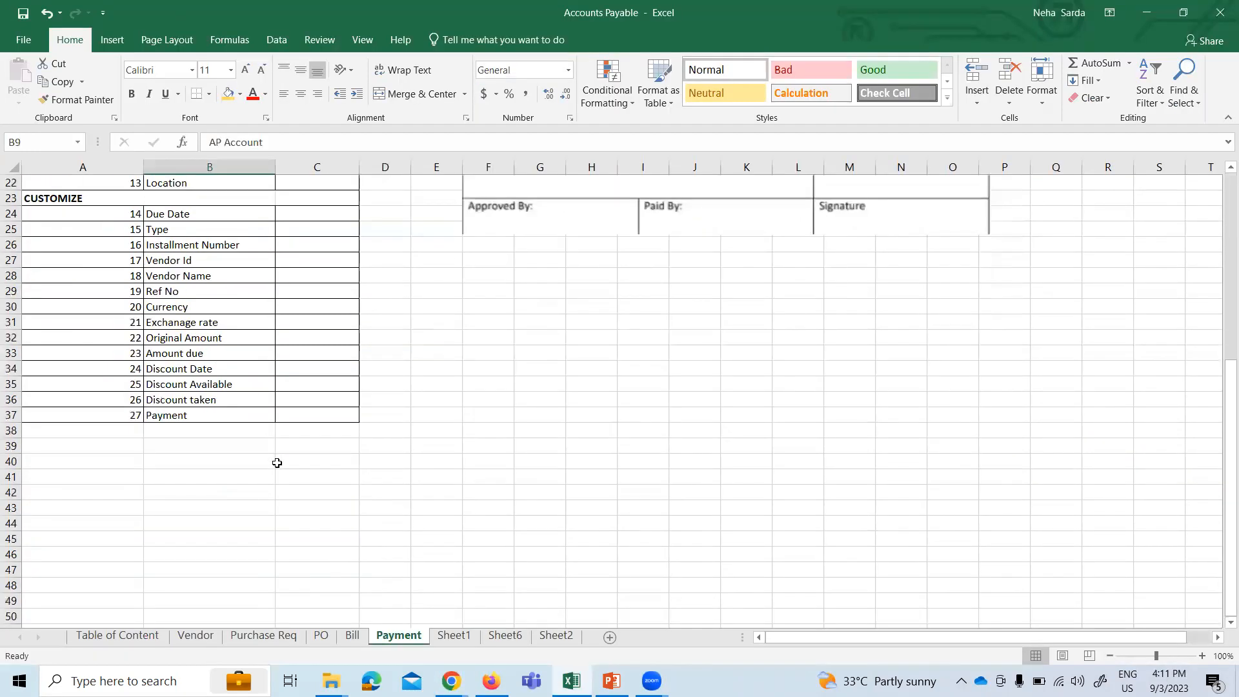
{"action": "key", "text": "alt+Tab"}
{"action": "key", "text": "alt+Tab"}
{"action": "scroll", "coordinate": [470, 437], "scroll_direction": "up", "scroll_amount": 7}
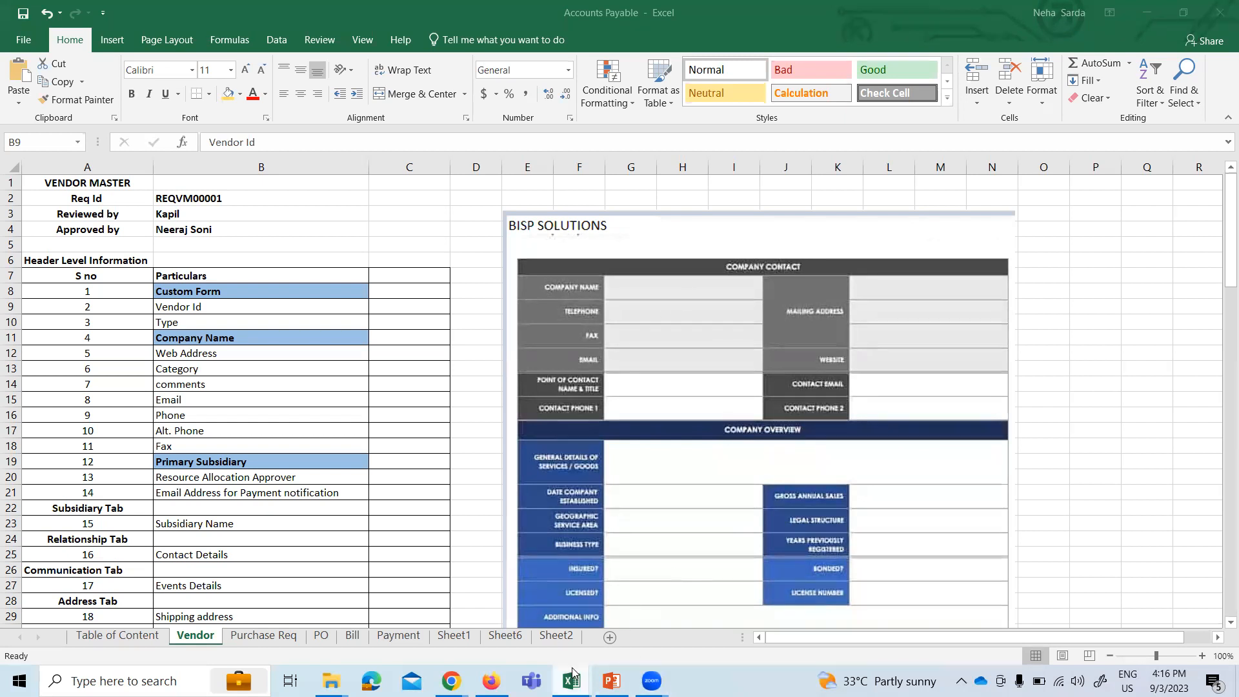
- Bring up the Vendor List csvv workbook in Excel and look over its vendor records
{"action": "mouse_move", "coordinate": [572, 675]}
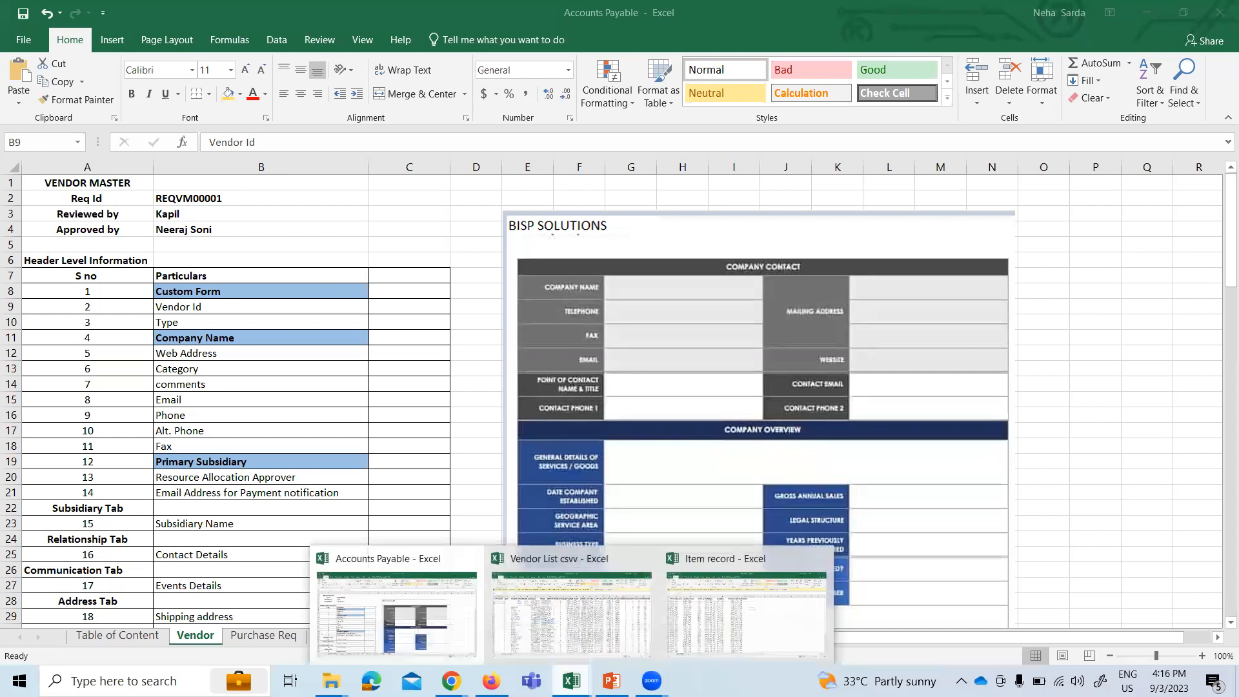
{"action": "left_click", "coordinate": [581, 594]}
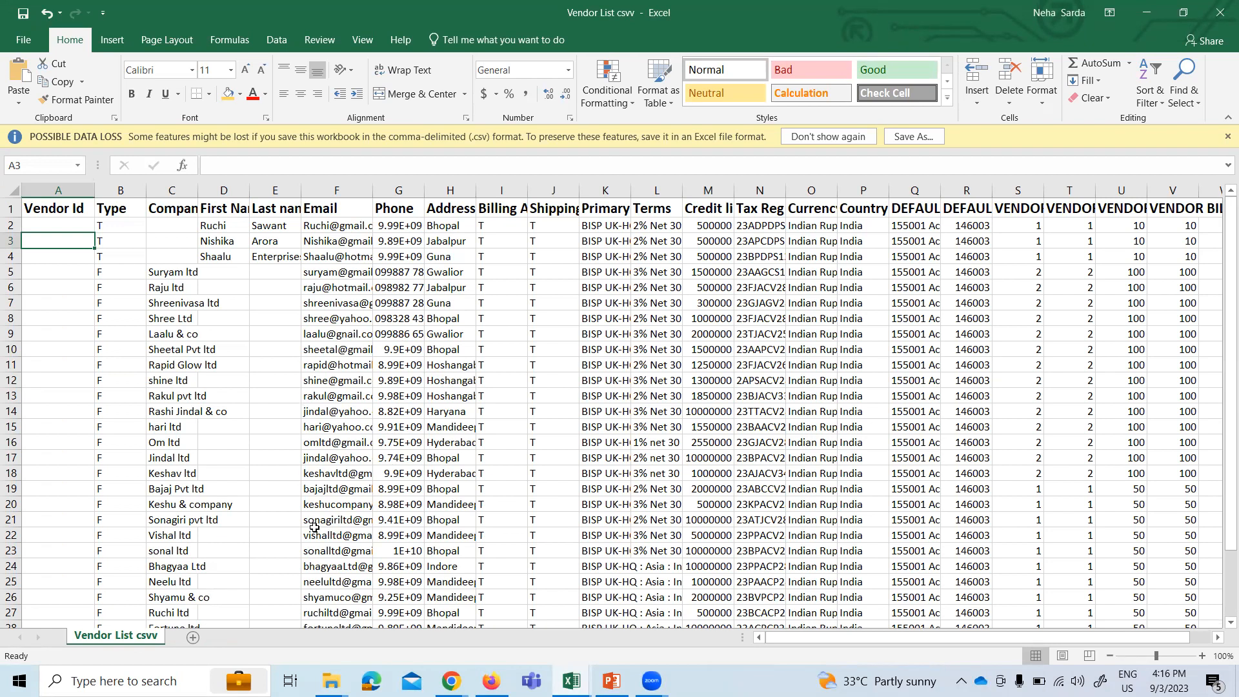
{"action": "left_click", "coordinate": [83, 367]}
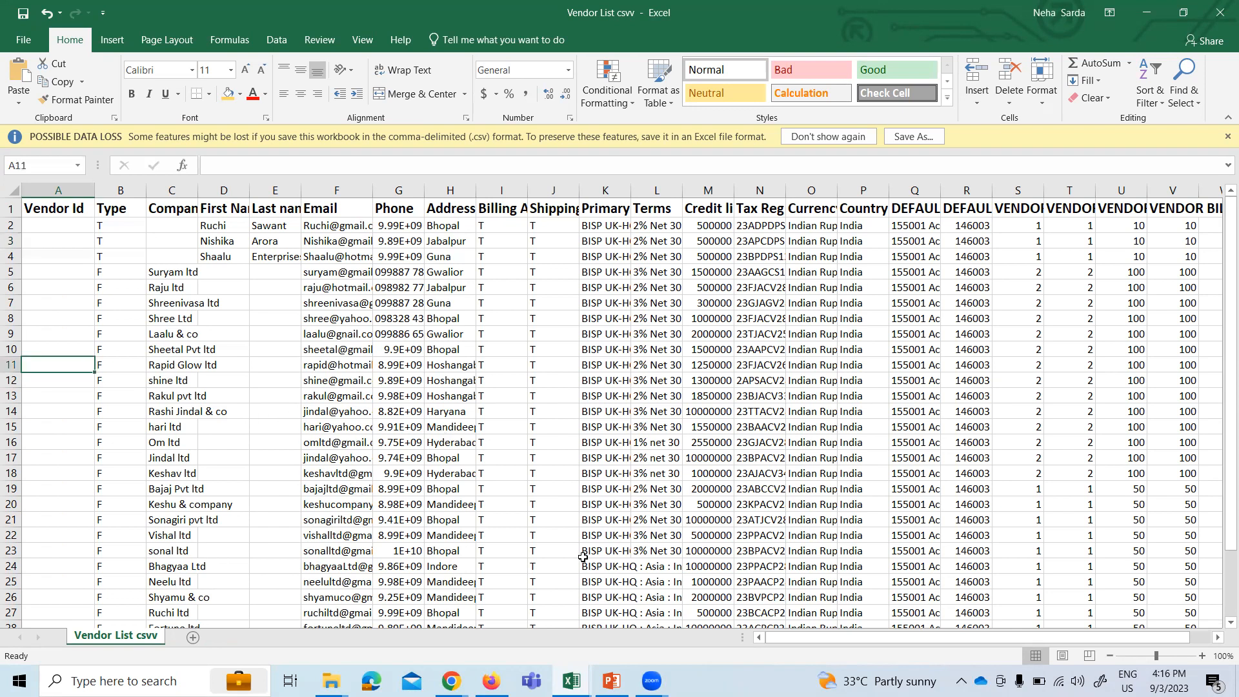
- Switch to the NetSuite Bill Payments window and return to the home dashboard, discarding the unsaved payment
{"action": "mouse_move", "coordinate": [451, 681]}
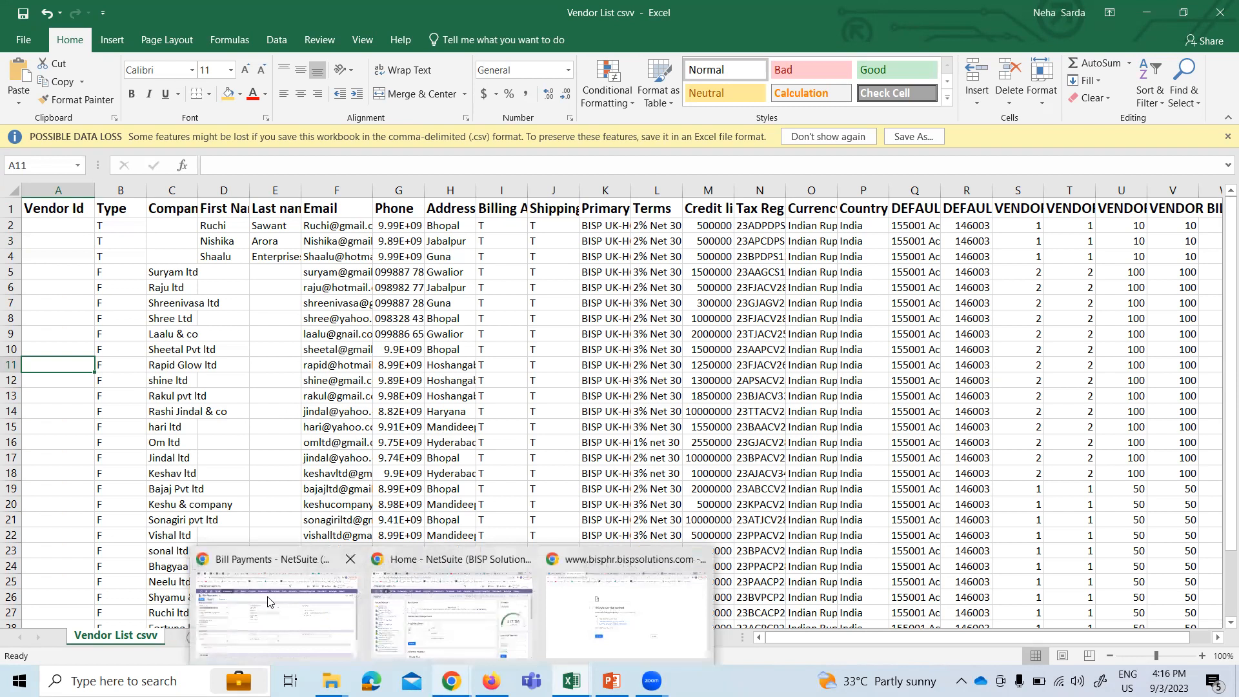
{"action": "left_click", "coordinate": [269, 601]}
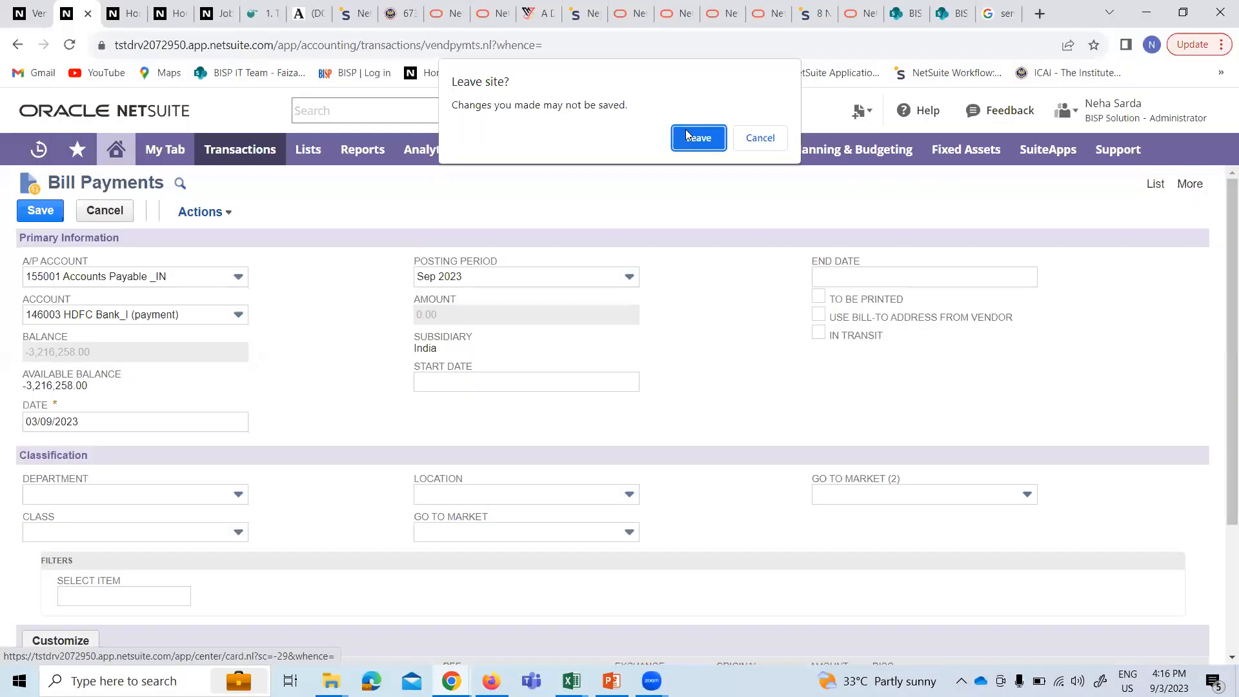
{"action": "left_click", "coordinate": [690, 134]}
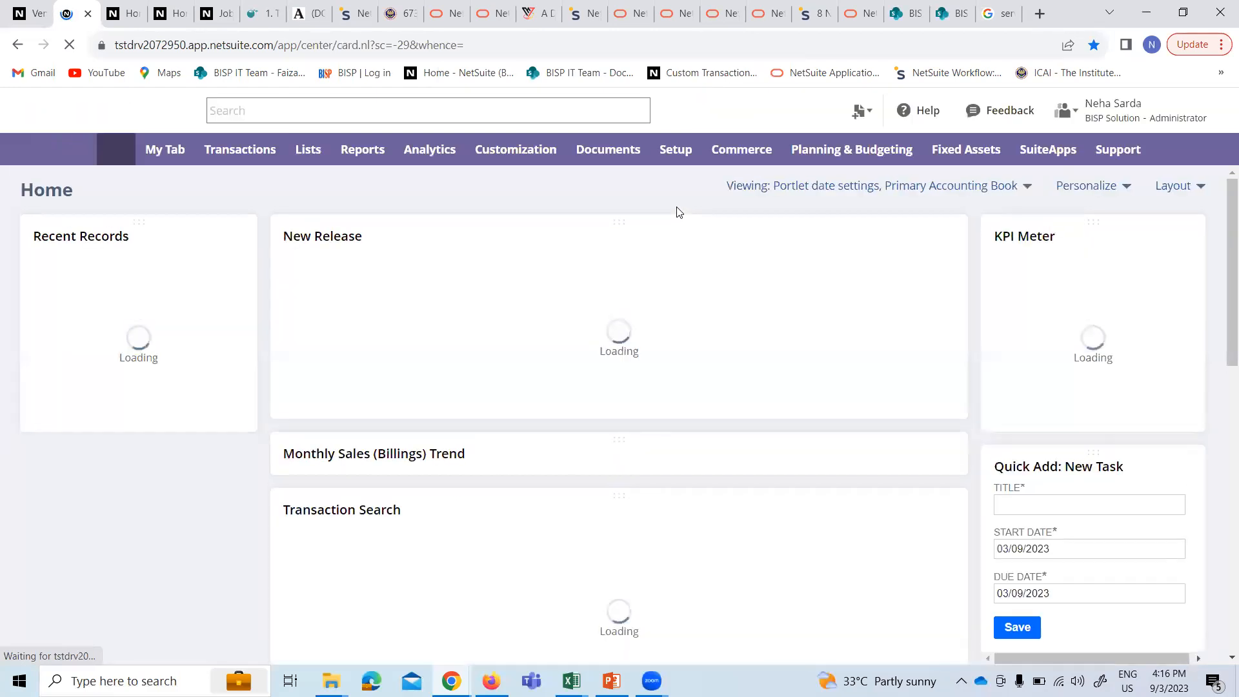
- Return to the vendor list in Excel and examine the Vendor Id and Type columns
{"action": "key", "text": "alt+Tab"}
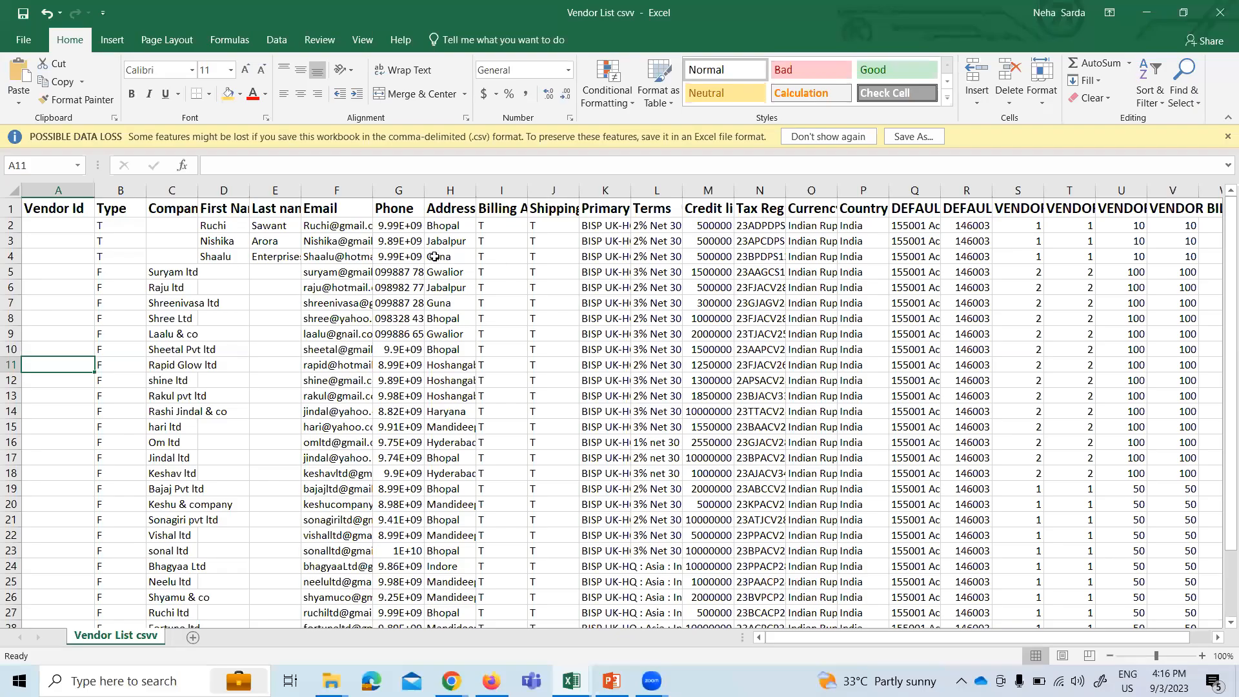
{"action": "key", "text": "ctrl+Home"}
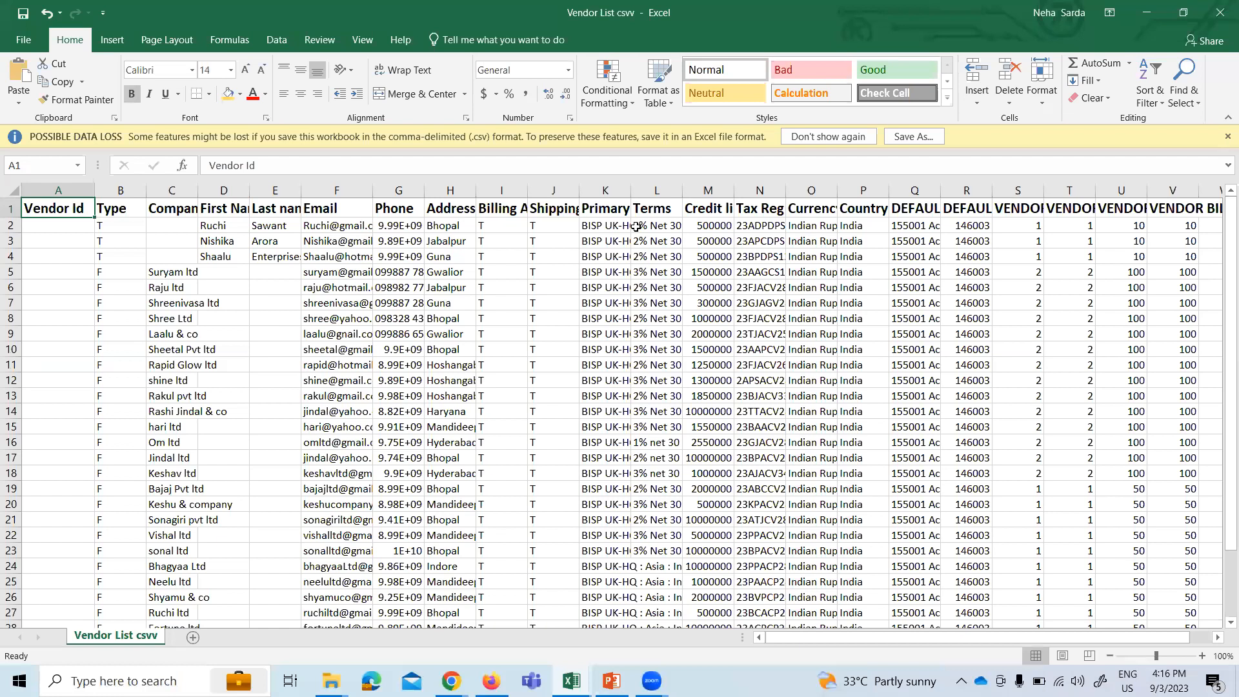
{"action": "key", "text": "Right"}
{"action": "key", "text": "Down"}
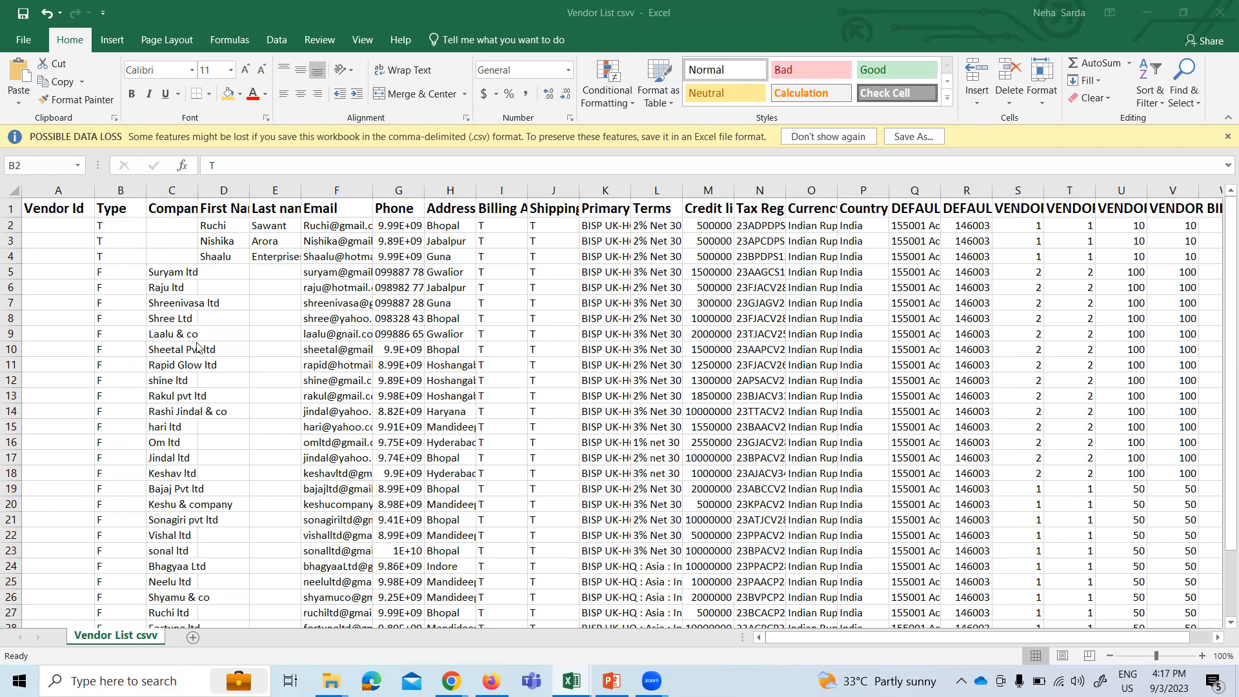
- Examine the vendor list's Company name column, including the blank rows for individual vendors, and the First Name heading
{"action": "left_click", "coordinate": [182, 213]}
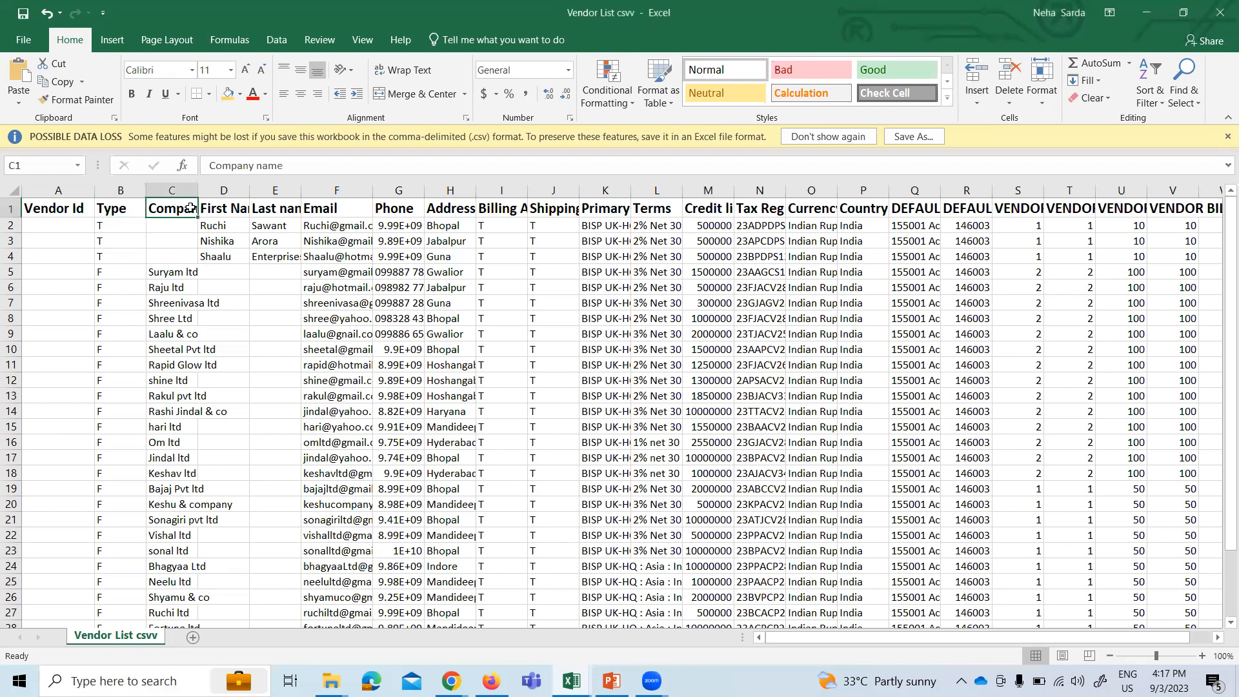
{"action": "key", "text": "Down"}
{"action": "key", "text": "Down"}
{"action": "key", "text": "Down"}
{"action": "key", "text": "Down"}
{"action": "key", "text": "Down"}
{"action": "key", "text": "Down"}
{"action": "key", "text": "Up"}
{"action": "key", "text": "Up"}
{"action": "key", "text": "Up"}
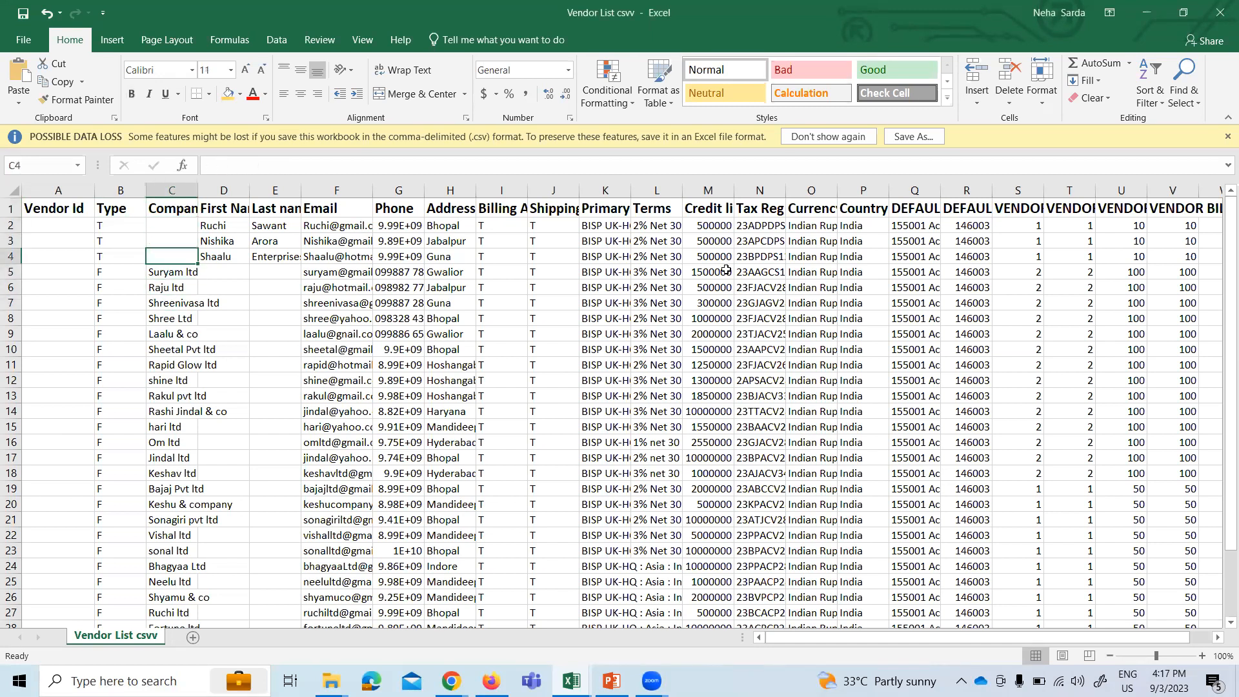
{"action": "key", "text": "Up"}
{"action": "key", "text": "Up"}
{"action": "key", "text": "Right"}
{"action": "key", "text": "Up"}
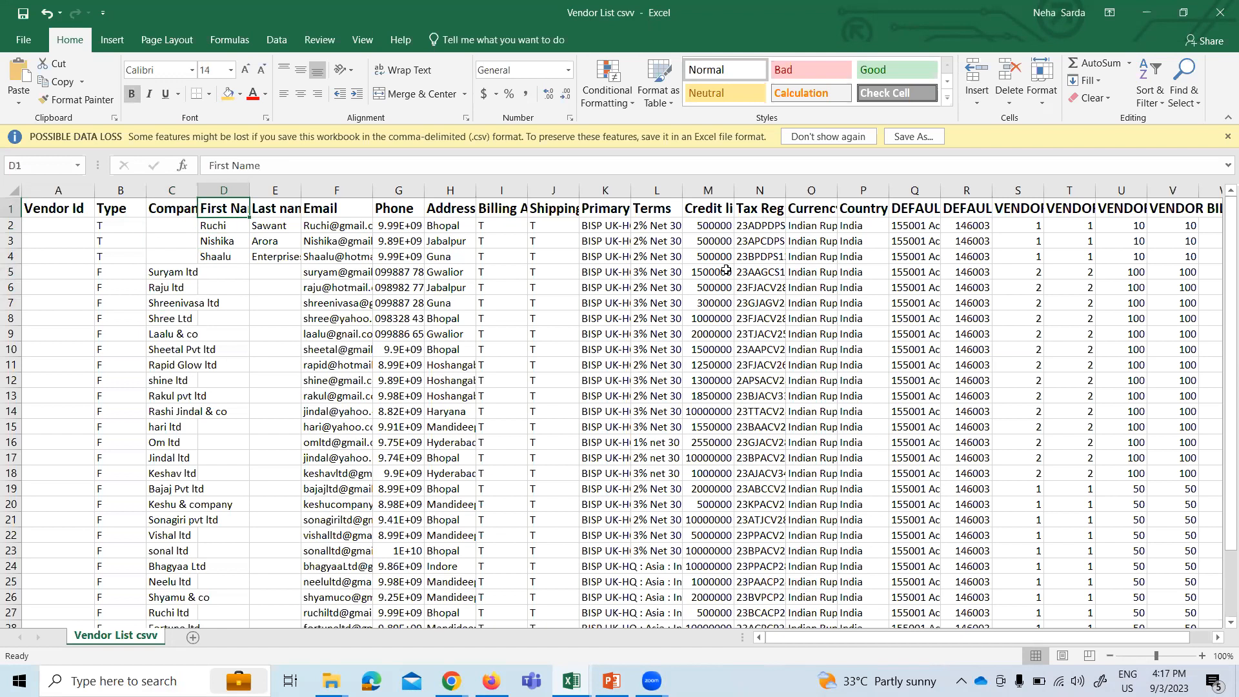
- Examine the vendor list's Last name, Email and Phone columns along the header row
{"action": "key", "text": "Right"}
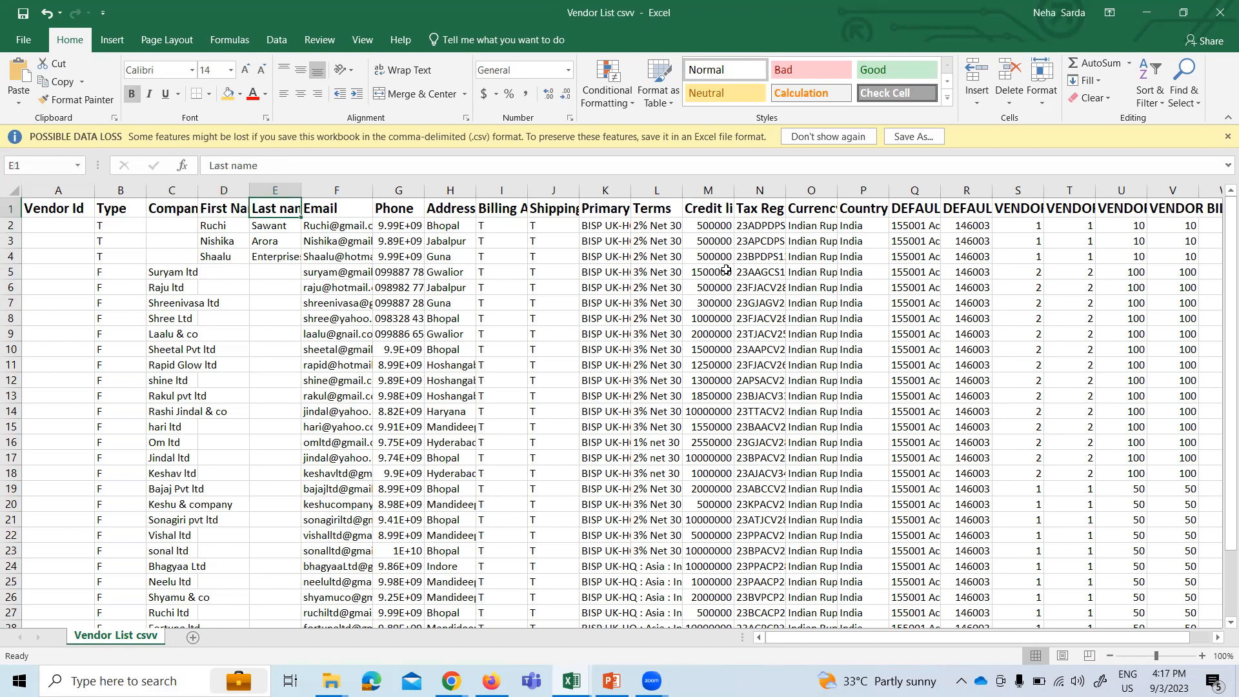
{"action": "key", "text": "Down"}
{"action": "key", "text": "Left"}
{"action": "key", "text": "Right"}
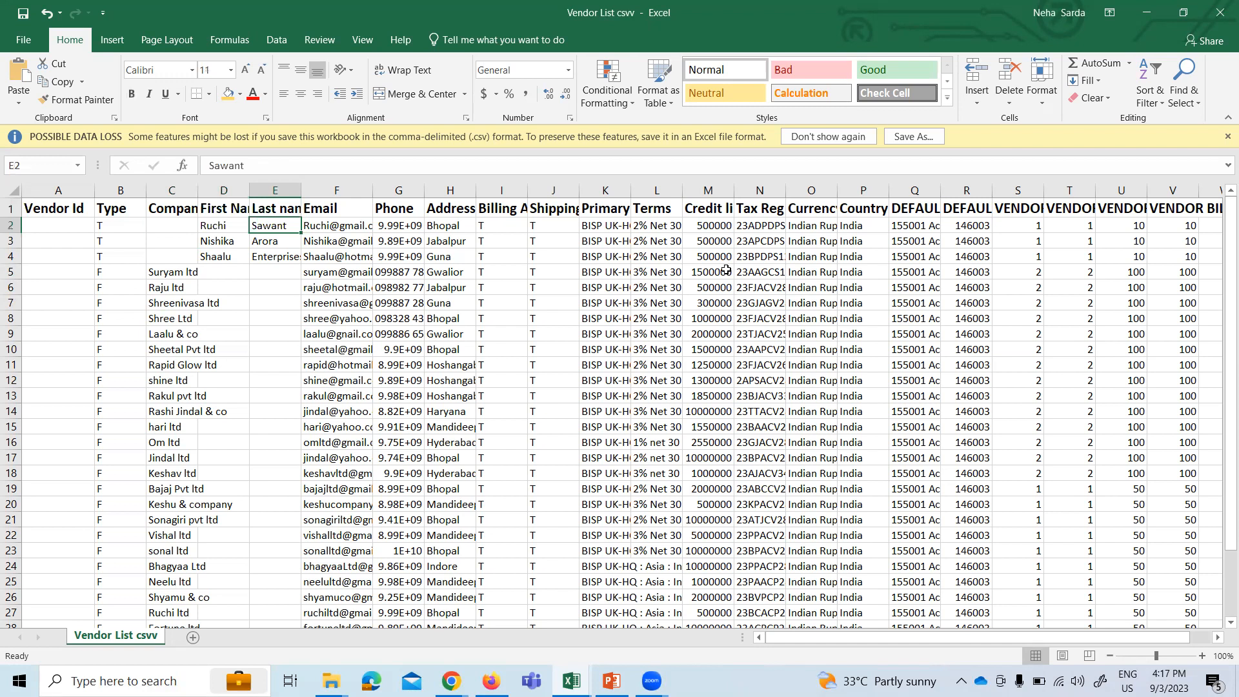
{"action": "key", "text": "Right"}
{"action": "key", "text": "Up"}
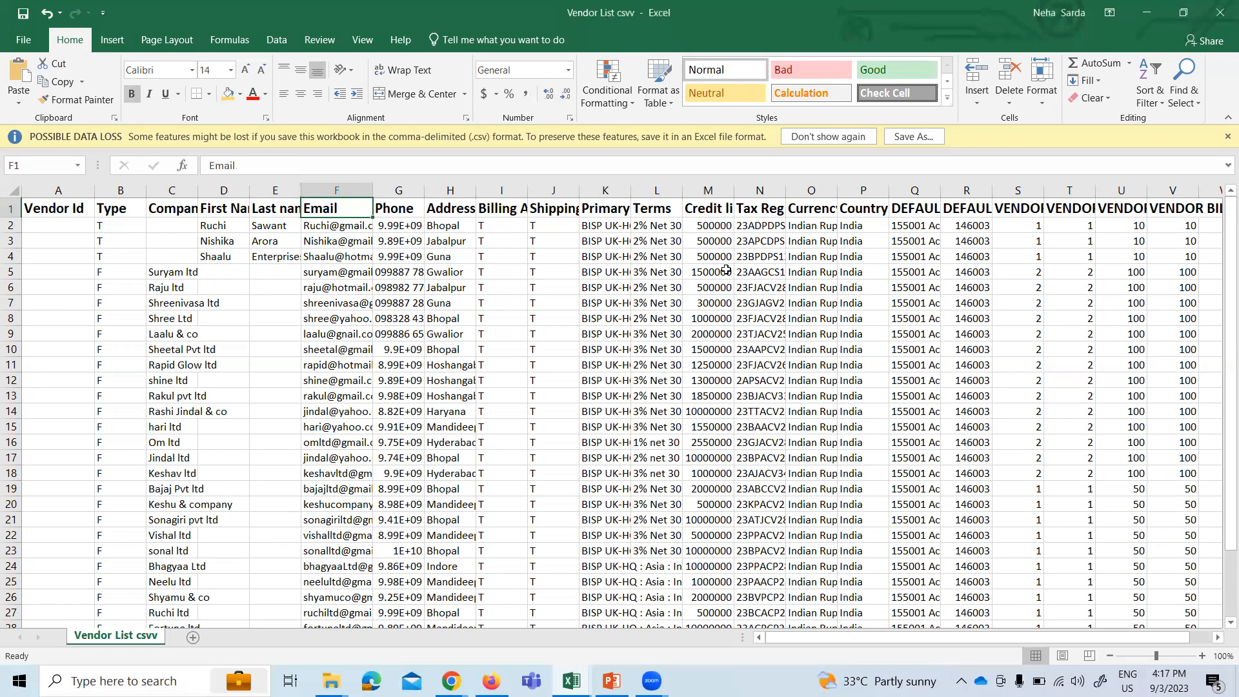
{"action": "key", "text": "Down"}
{"action": "key", "text": "Up"}
{"action": "key", "text": "Right"}
{"action": "key", "text": "Right"}
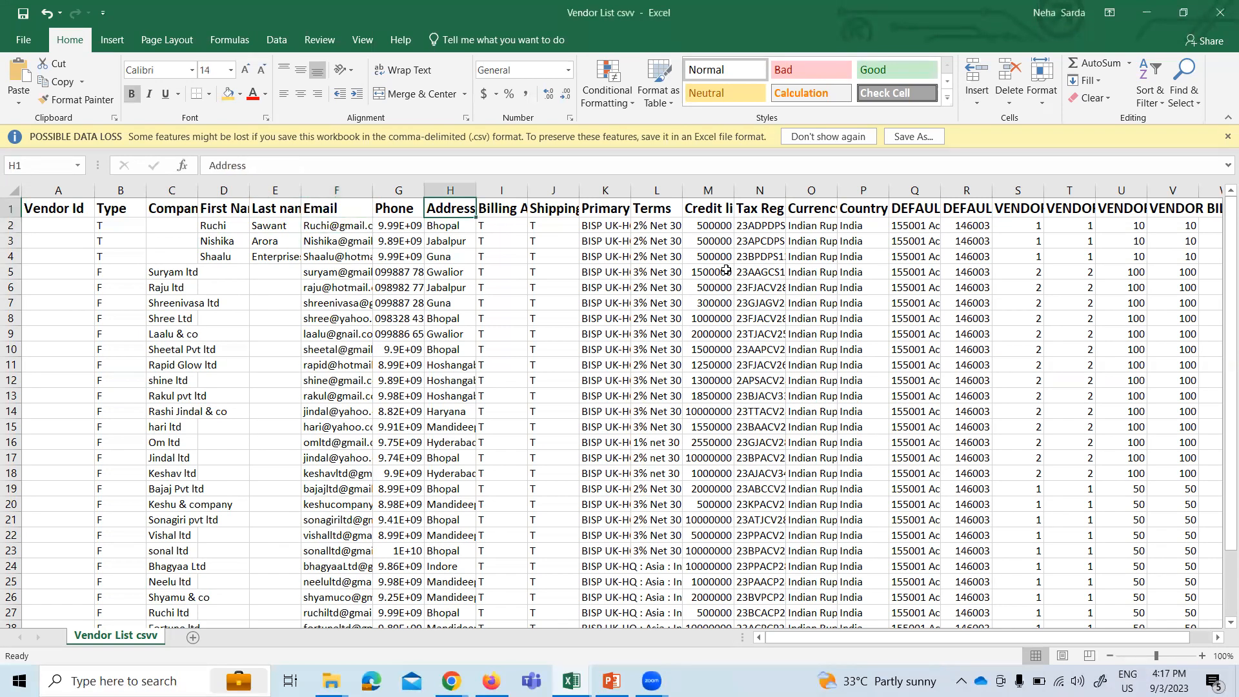
- Examine the vendor list's Address, Billing Address and Shipping Address columns up to the Primary Subsidiary heading
{"action": "key", "text": "Right"}
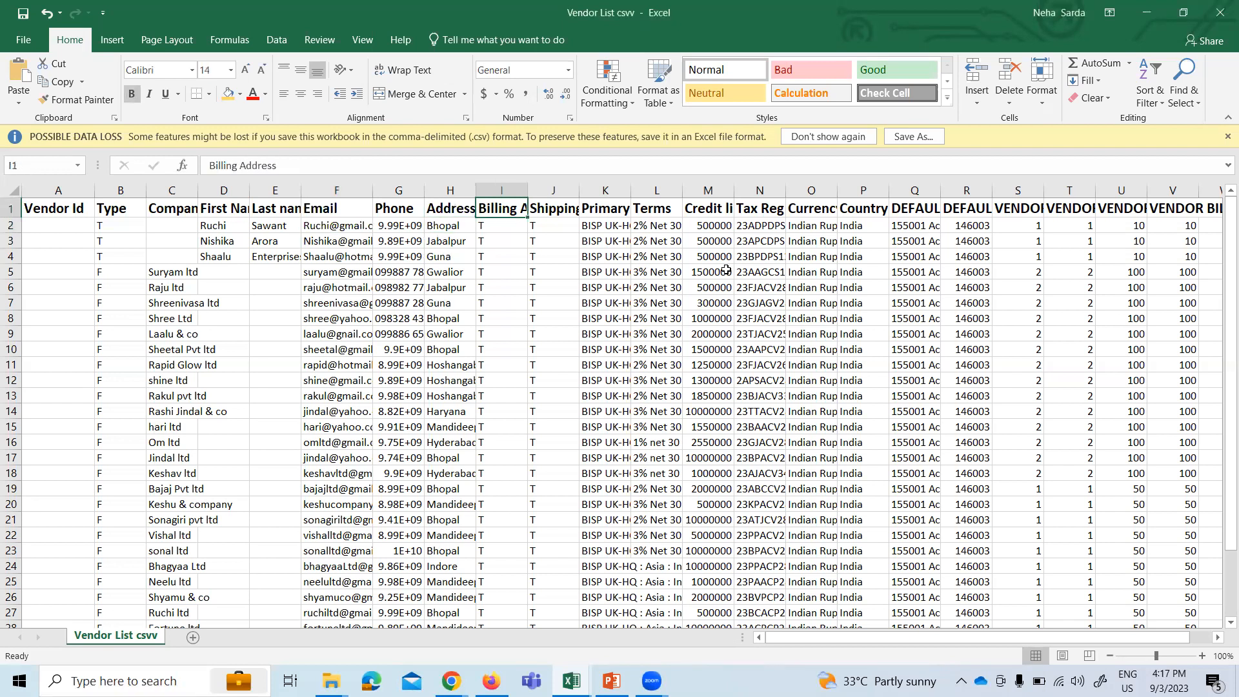
{"action": "key", "text": "Right"}
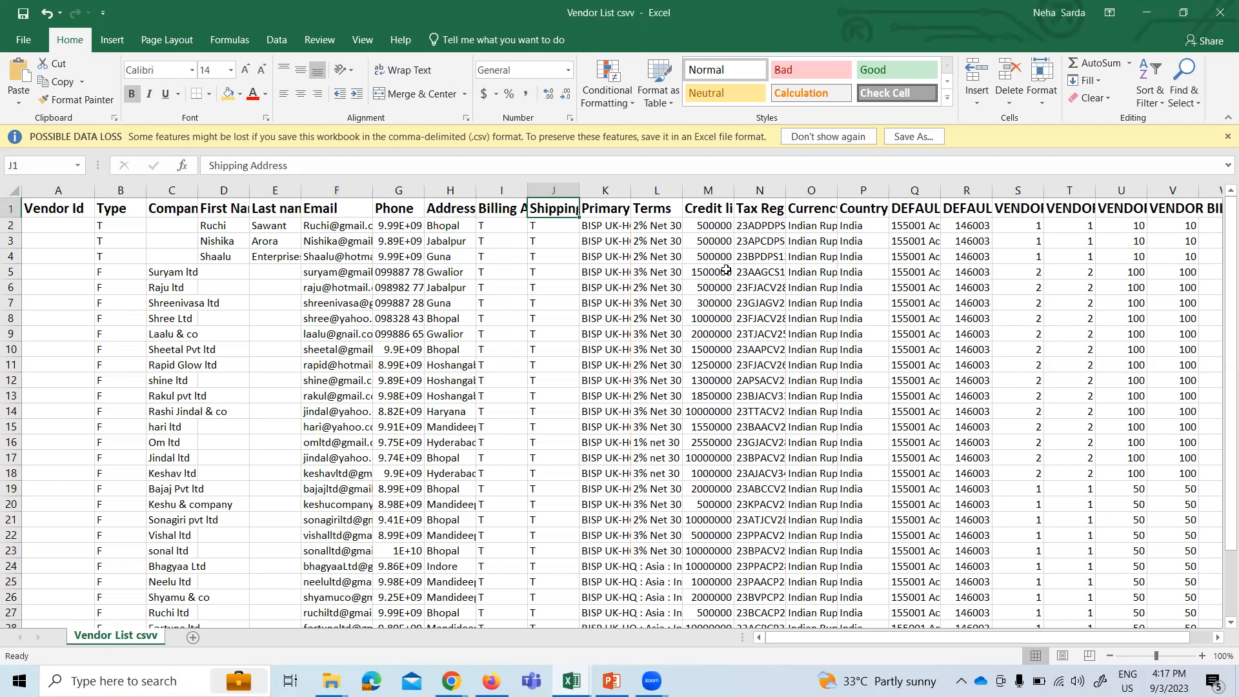
{"action": "key", "text": "Left"}
{"action": "key", "text": "Right"}
{"action": "key", "text": "Left"}
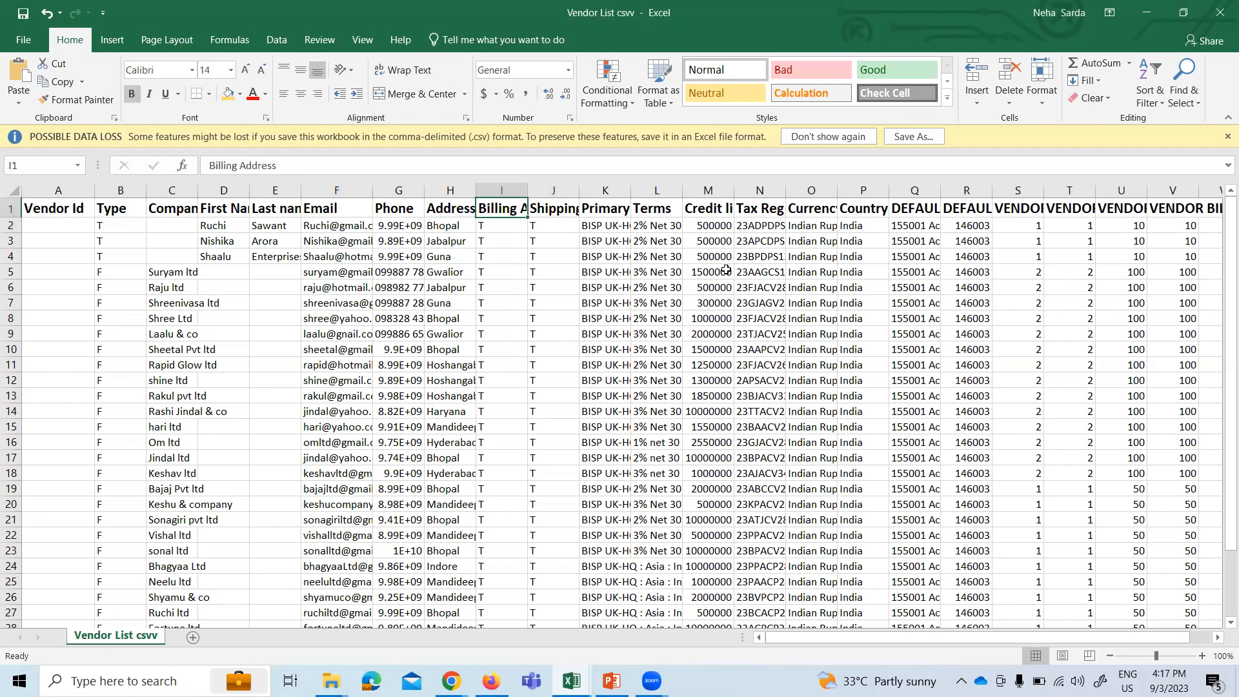
{"action": "key", "text": "Left"}
{"action": "key", "text": "Down"}
{"action": "key", "text": "Right"}
{"action": "key", "text": "Up"}
{"action": "key", "text": "Right"}
{"action": "key", "text": "Right"}
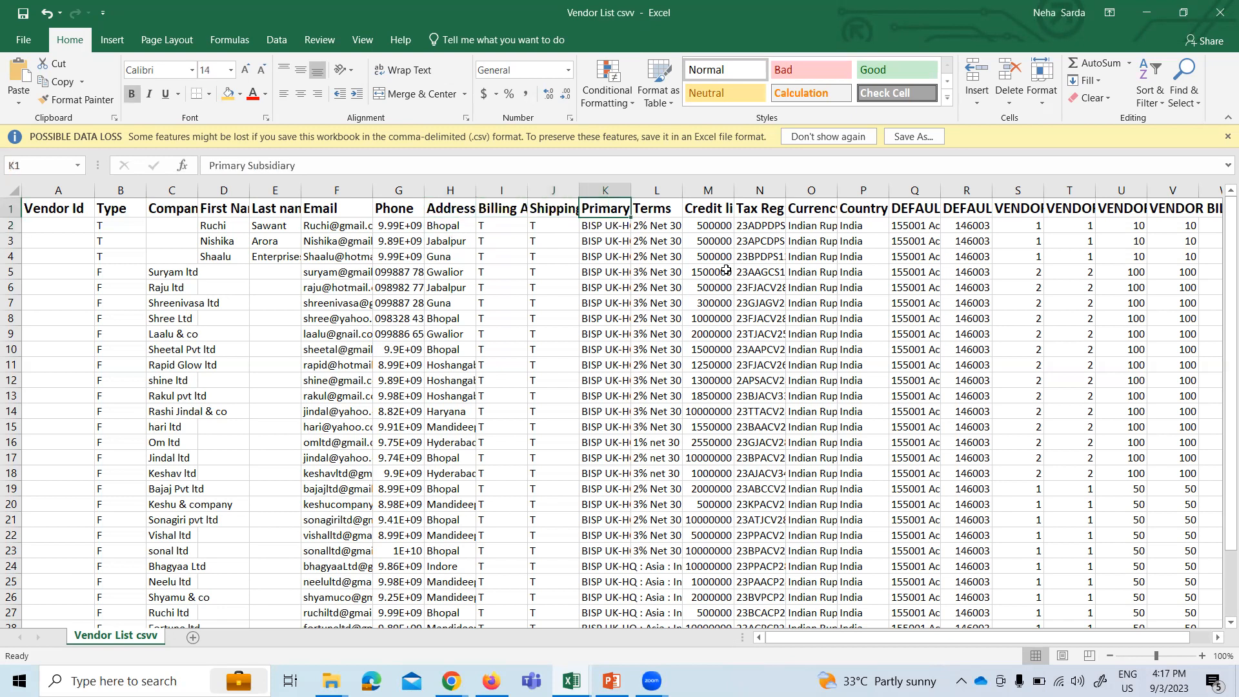
- Widen the Primary Subsidiary and Terms columns to fit their full contents
{"action": "key", "text": "Down"}
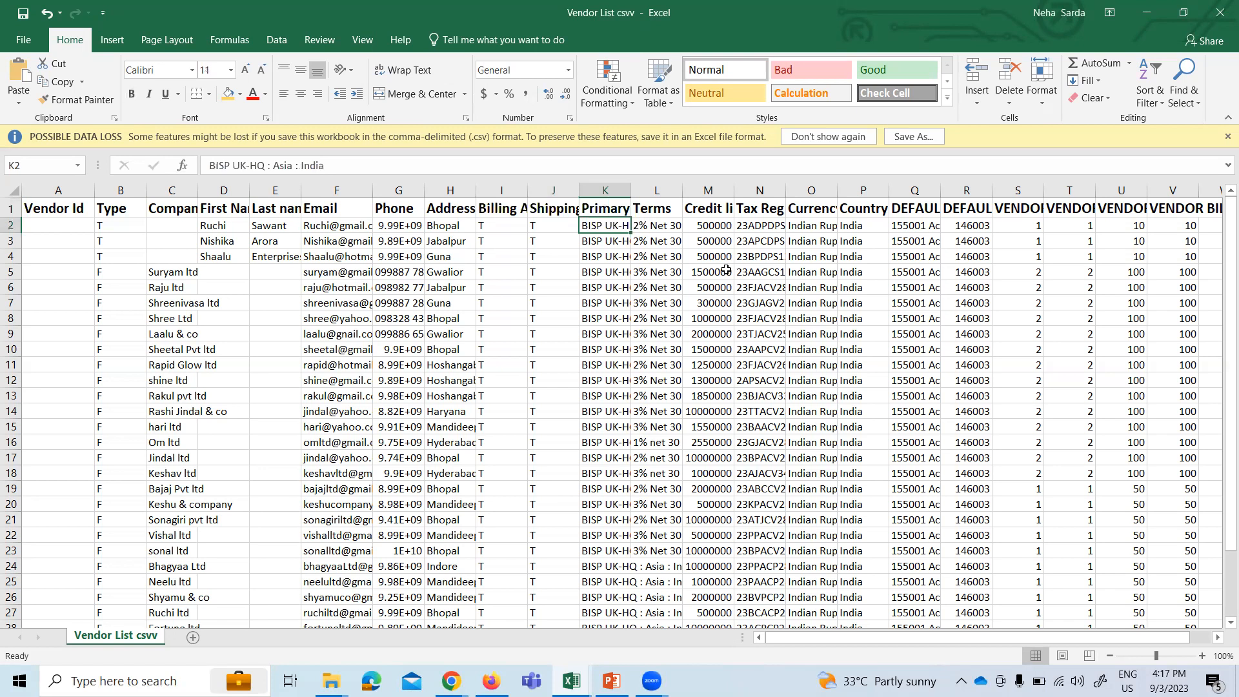
{"action": "double_click", "coordinate": [631, 192]}
{"action": "left_click", "coordinate": [639, 191]}
{"action": "left_click", "coordinate": [672, 237]}
{"action": "left_click", "coordinate": [676, 192]}
{"action": "left_click", "coordinate": [678, 208]}
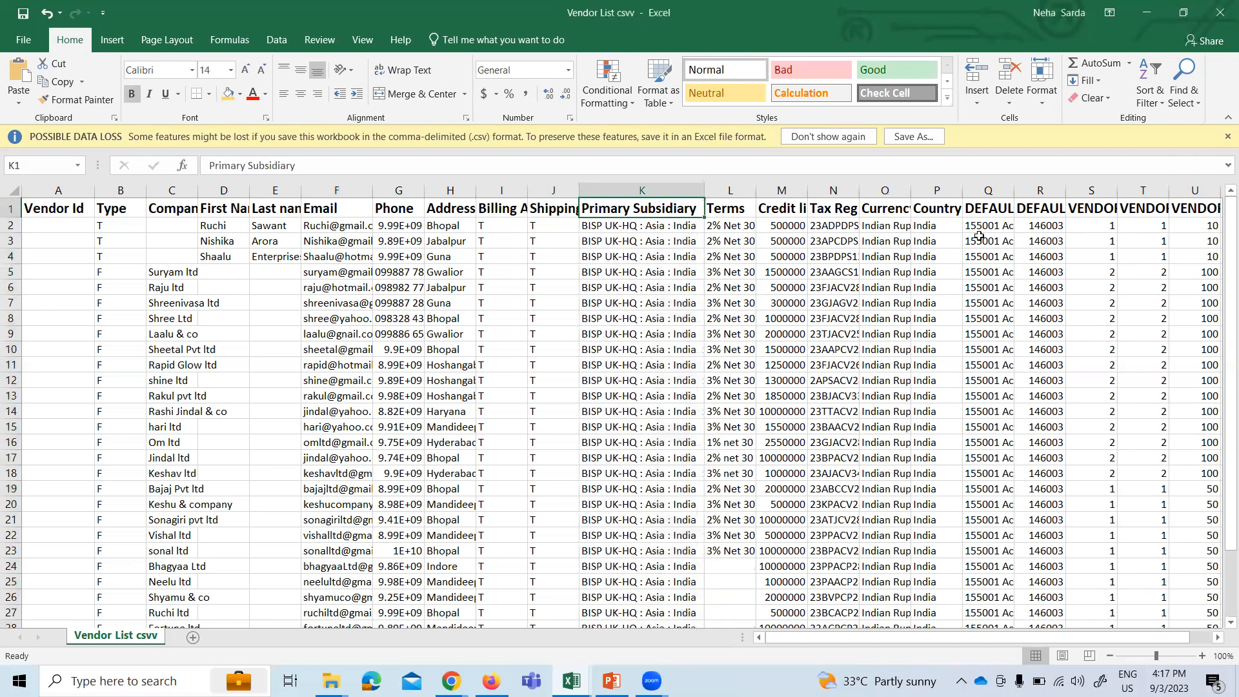
{"action": "key", "text": "Right"}
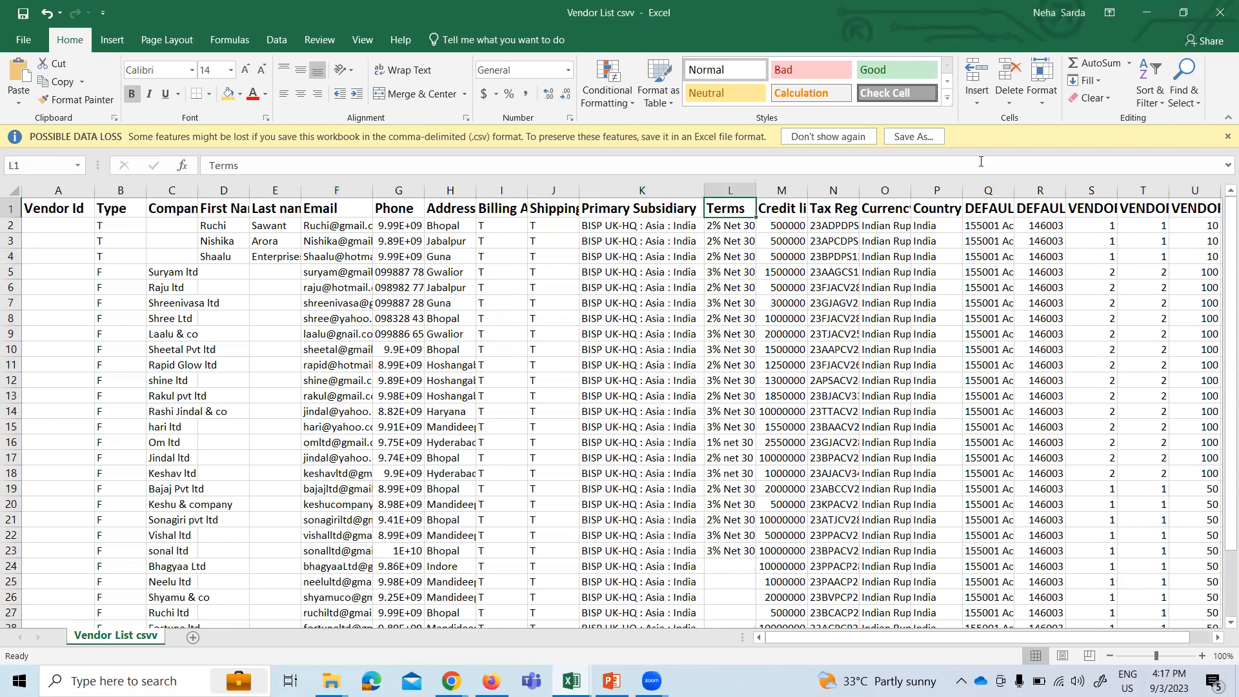
{"action": "double_click", "coordinate": [756, 191]}
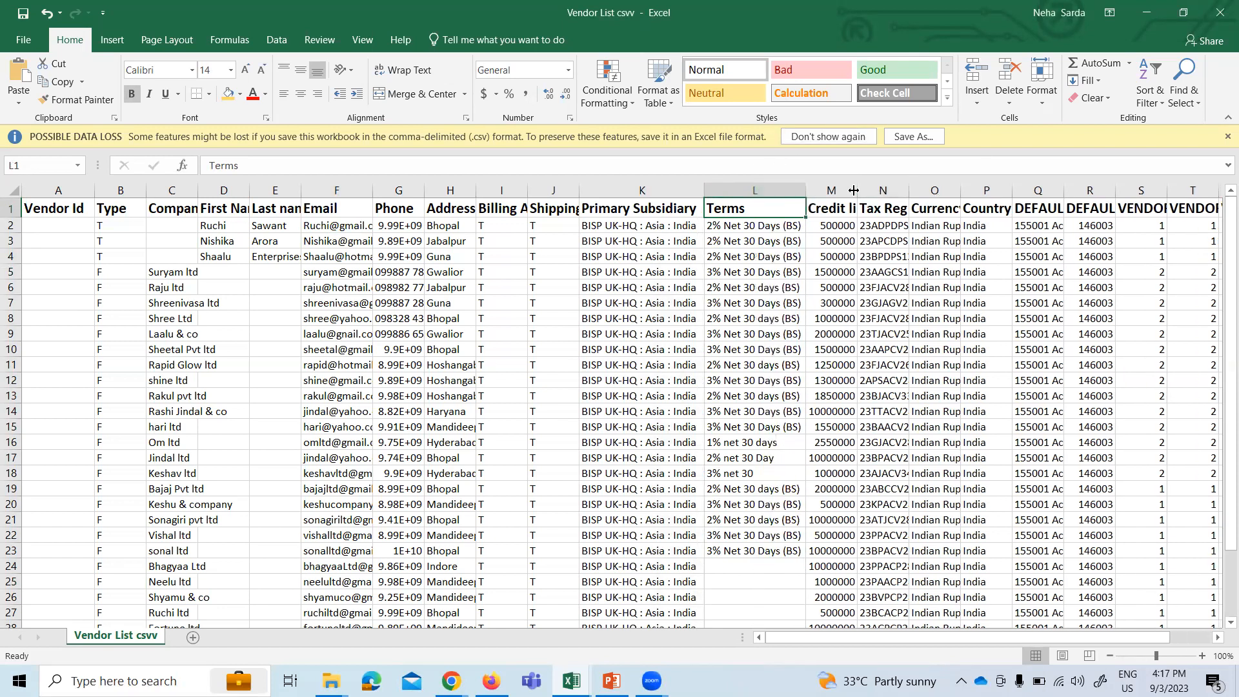
- Examine the credit limit, Tax Reg No, currency, Country and default account columns of the vendor list
{"action": "left_click", "coordinate": [841, 207]}
{"action": "key", "text": "Right"}
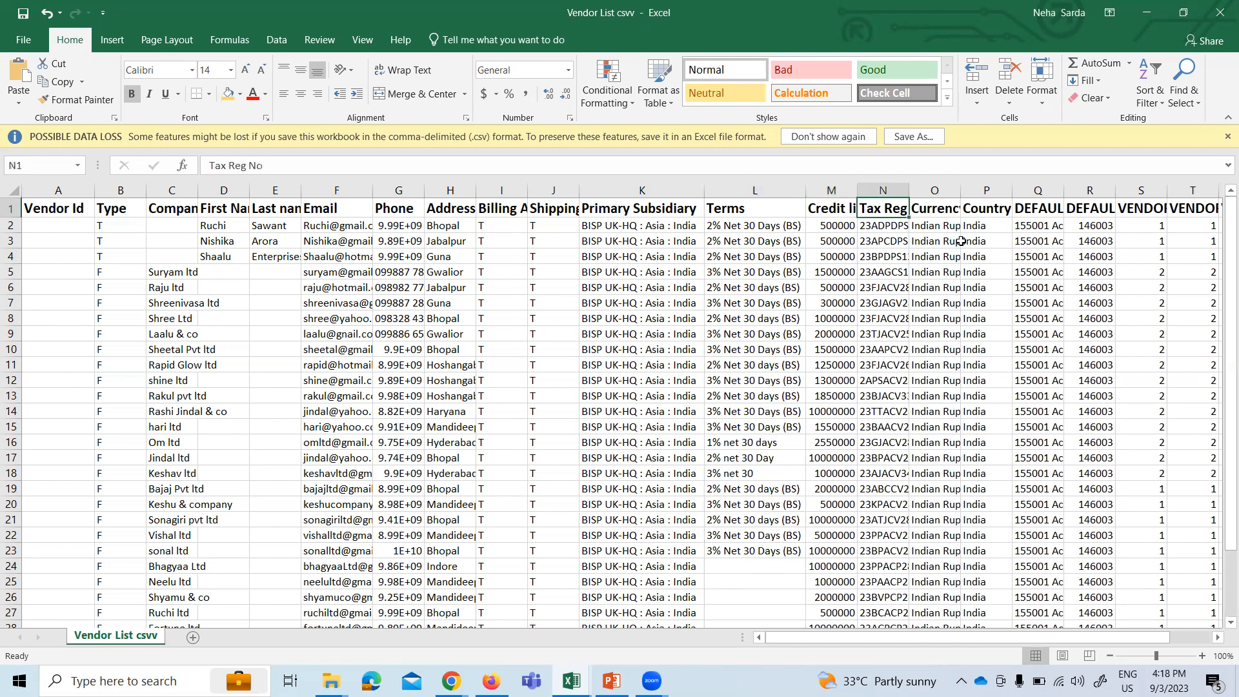
{"action": "key", "text": "Down"}
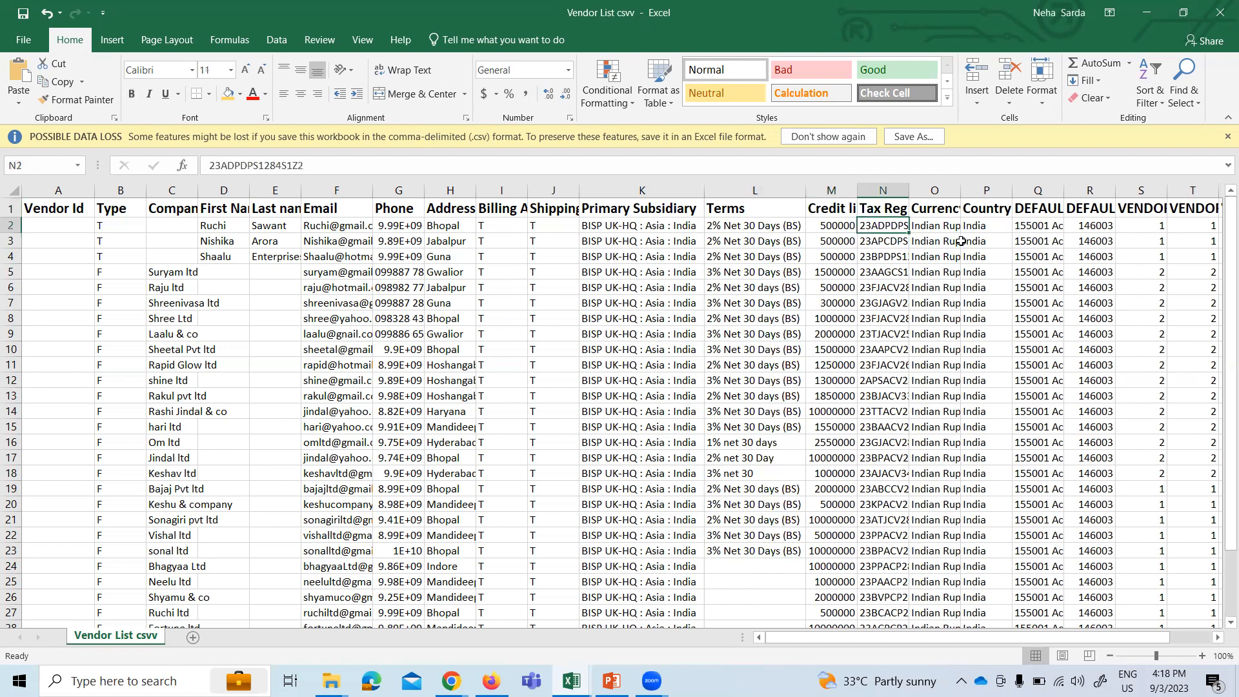
{"action": "key", "text": "Up"}
{"action": "key", "text": "Right"}
{"action": "key", "text": "Right"}
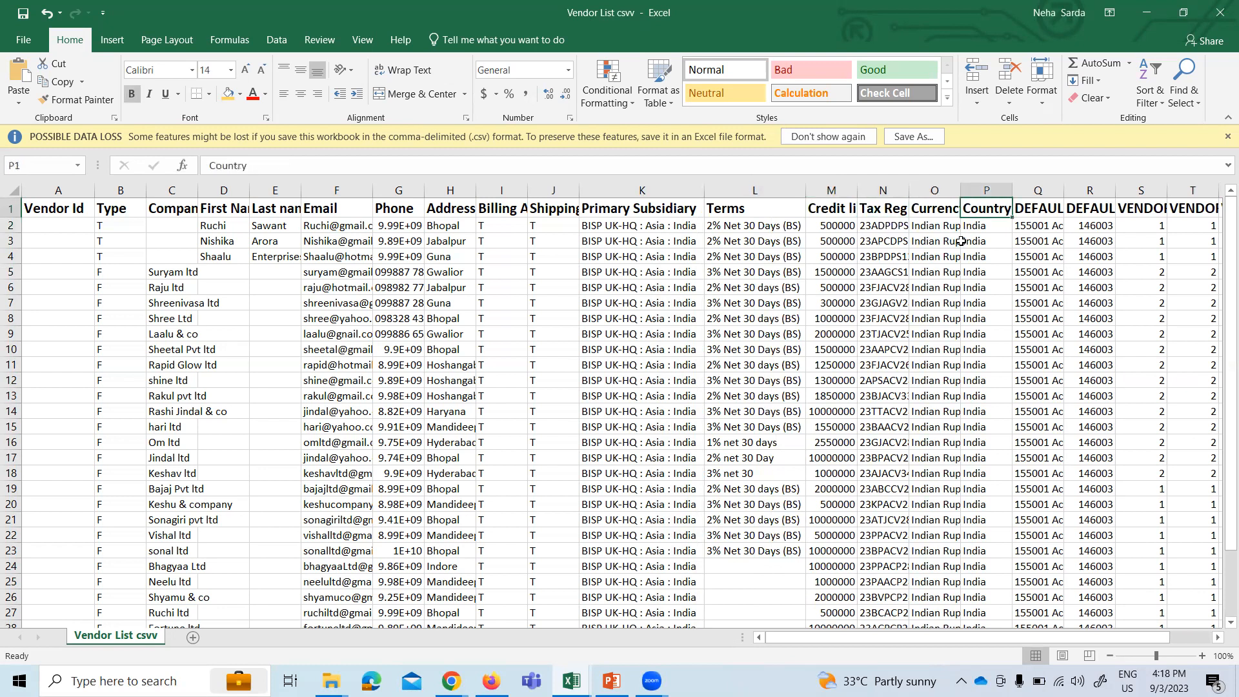
{"action": "key", "text": "Right"}
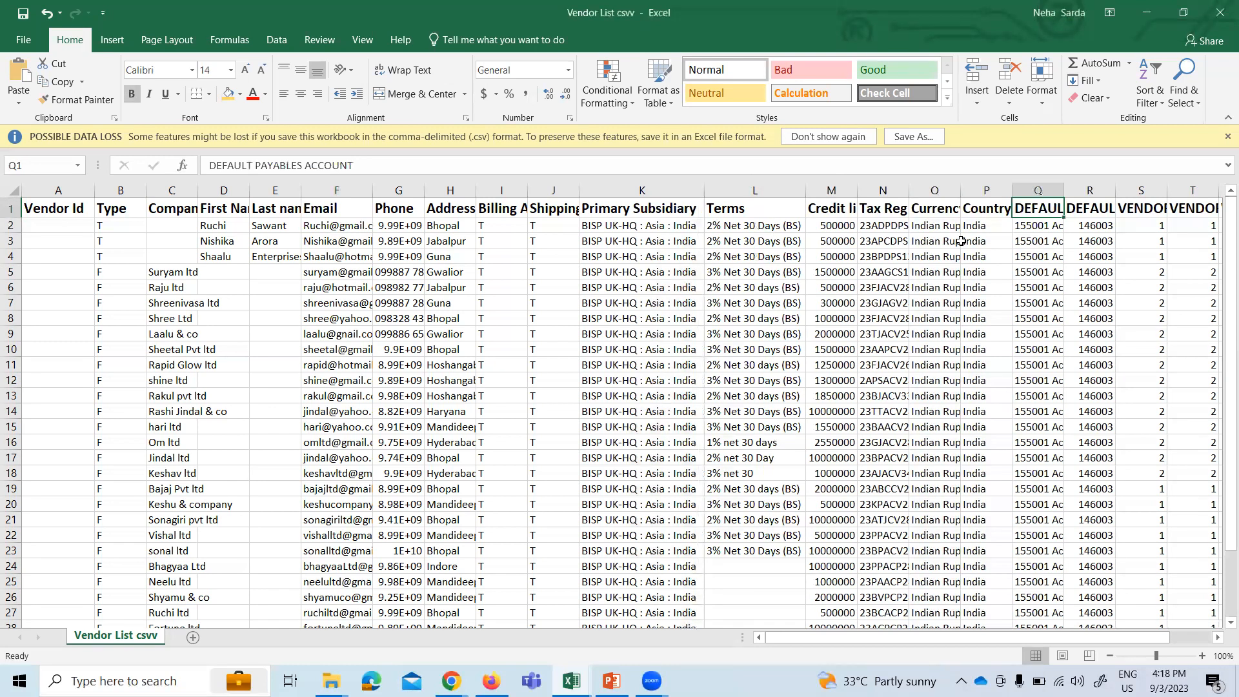
{"action": "key", "text": "Right"}
{"action": "key", "text": "Right"}
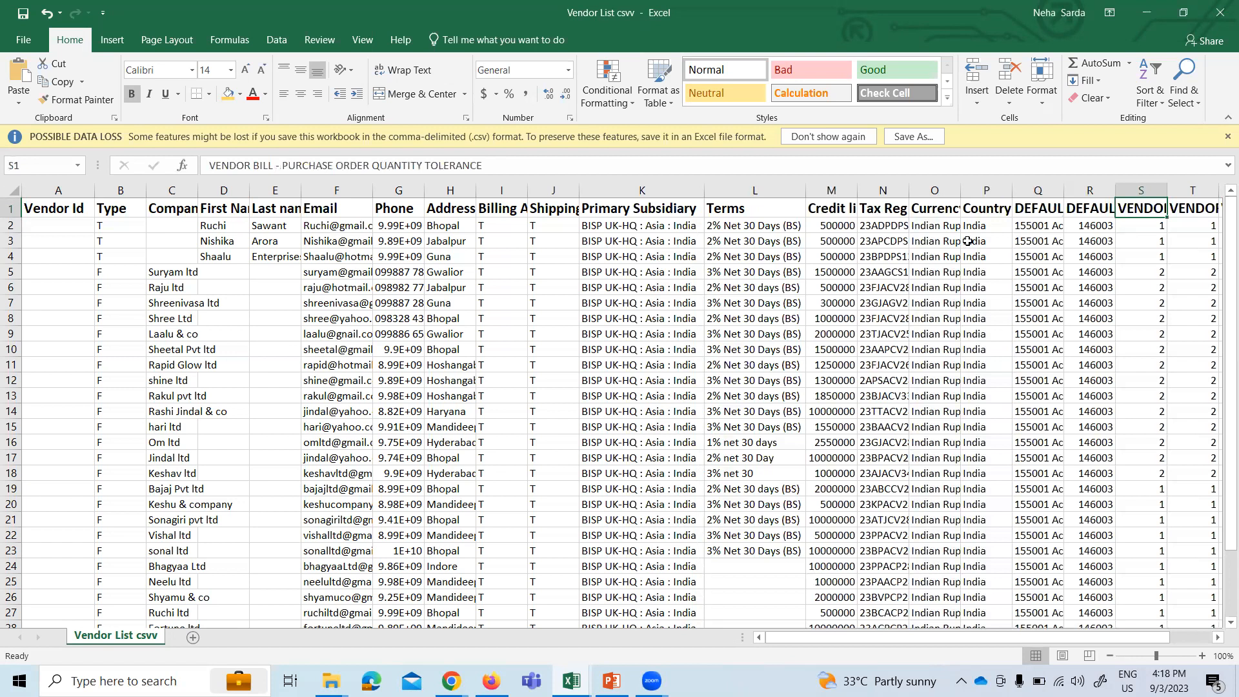
- Examine the DEFAULT VENDOR PAYMENT ACCOUNT and VENDOR BILL tolerance headings and return to the Vendor Id heading
{"action": "left_click", "coordinate": [1205, 639]}
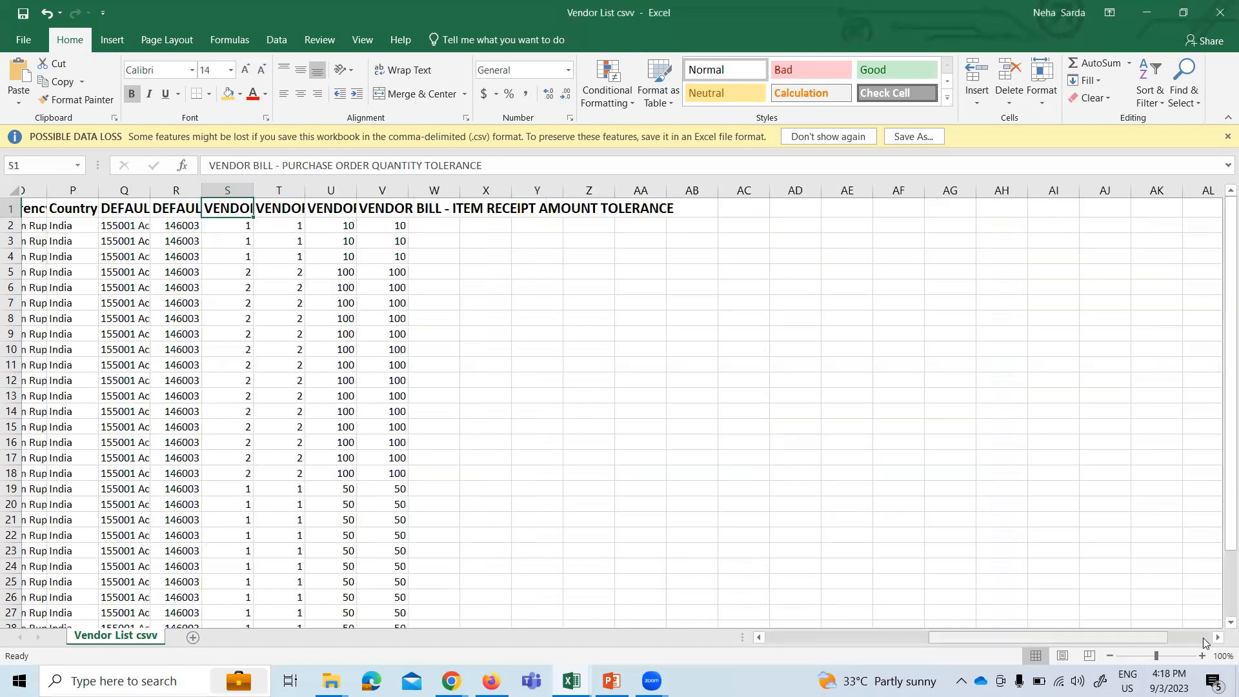
{"action": "left_click", "coordinate": [819, 638]}
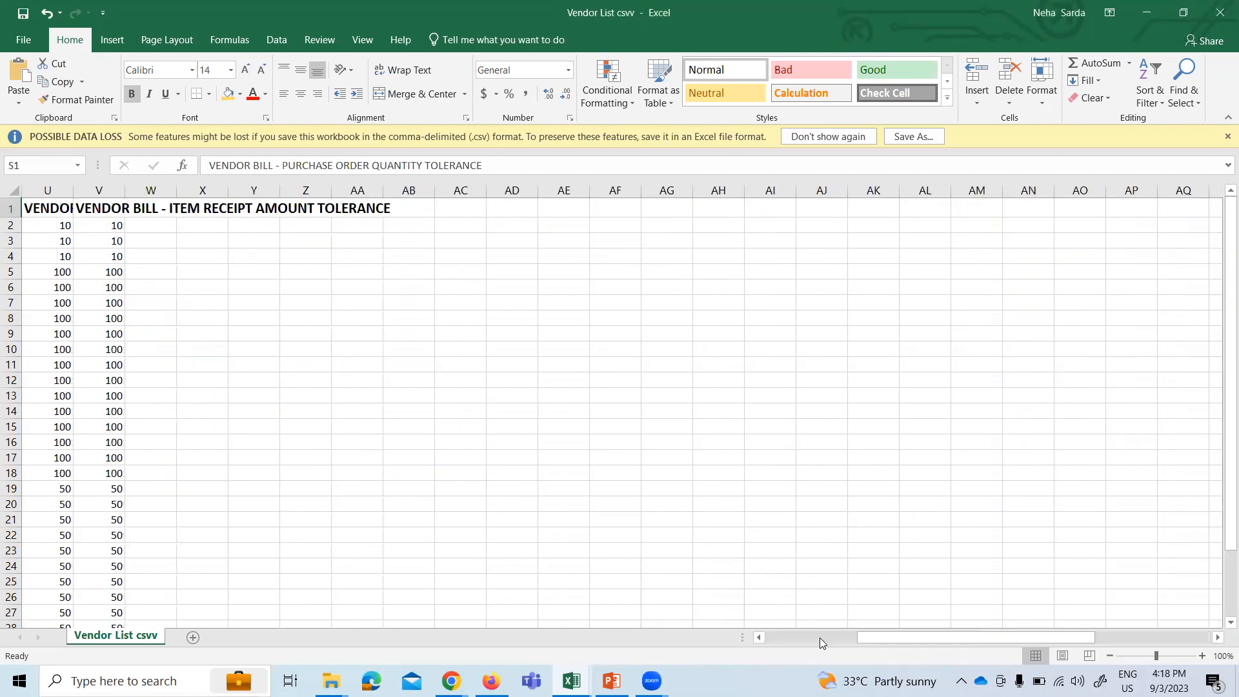
{"action": "left_click", "coordinate": [1095, 206]}
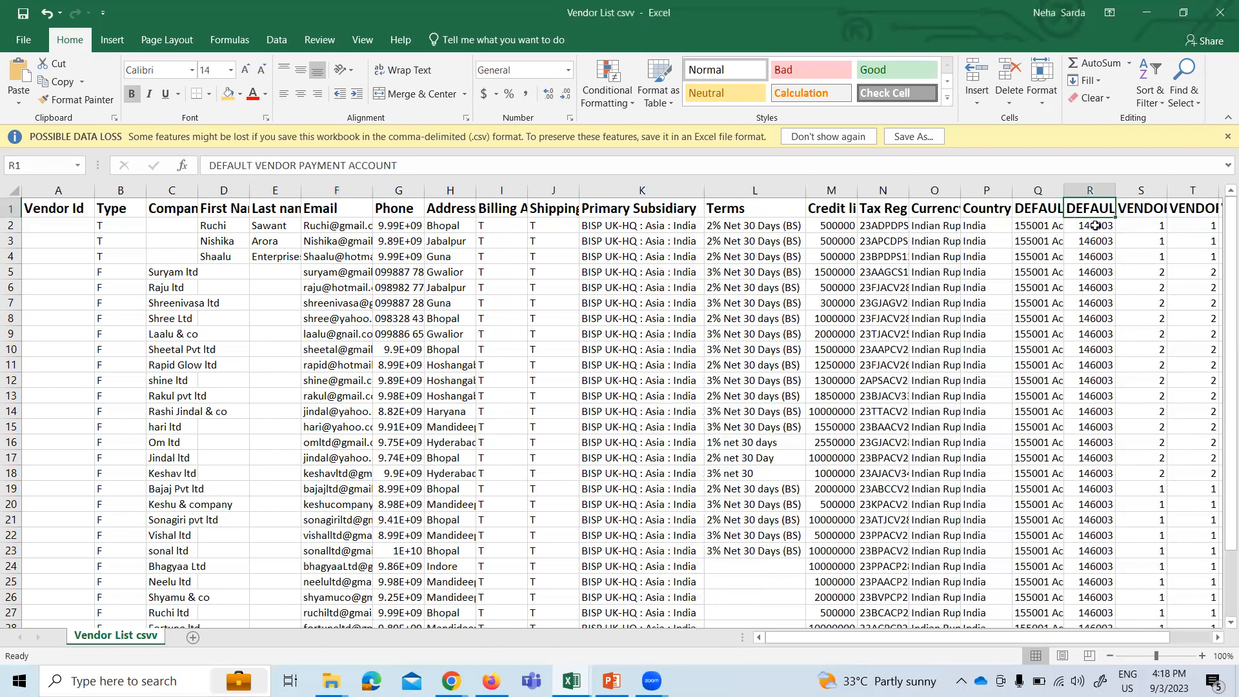
{"action": "key", "text": "Right"}
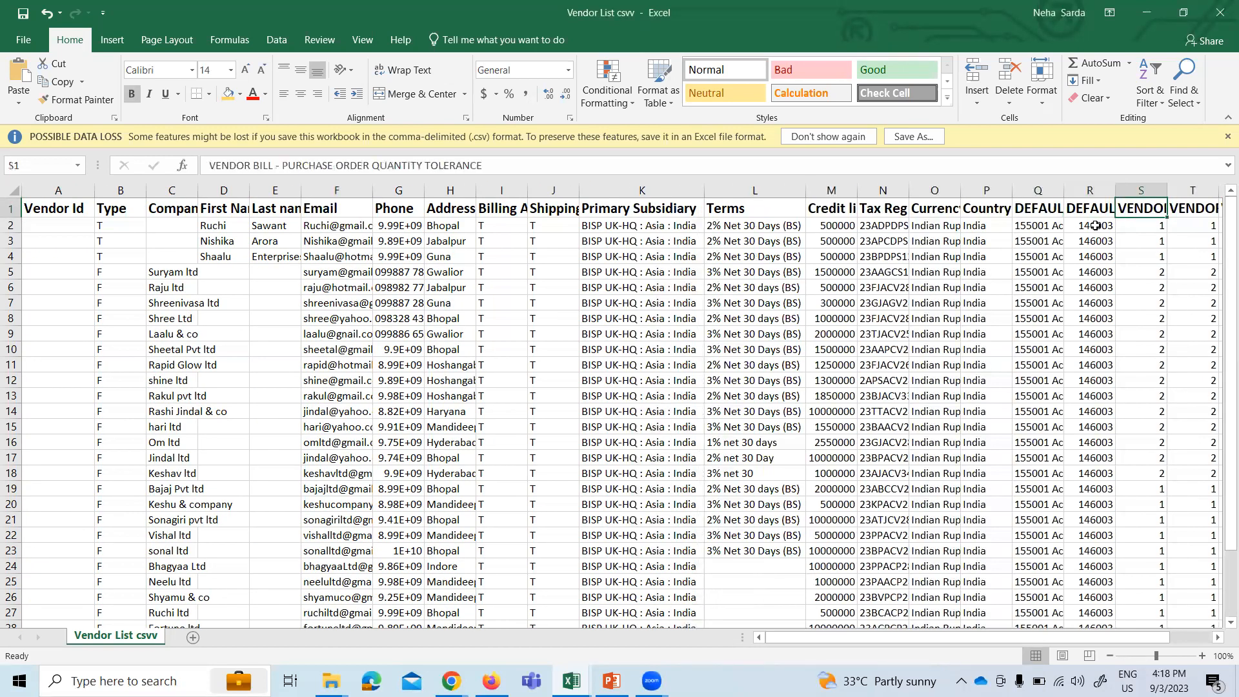
{"action": "key", "text": "Right"}
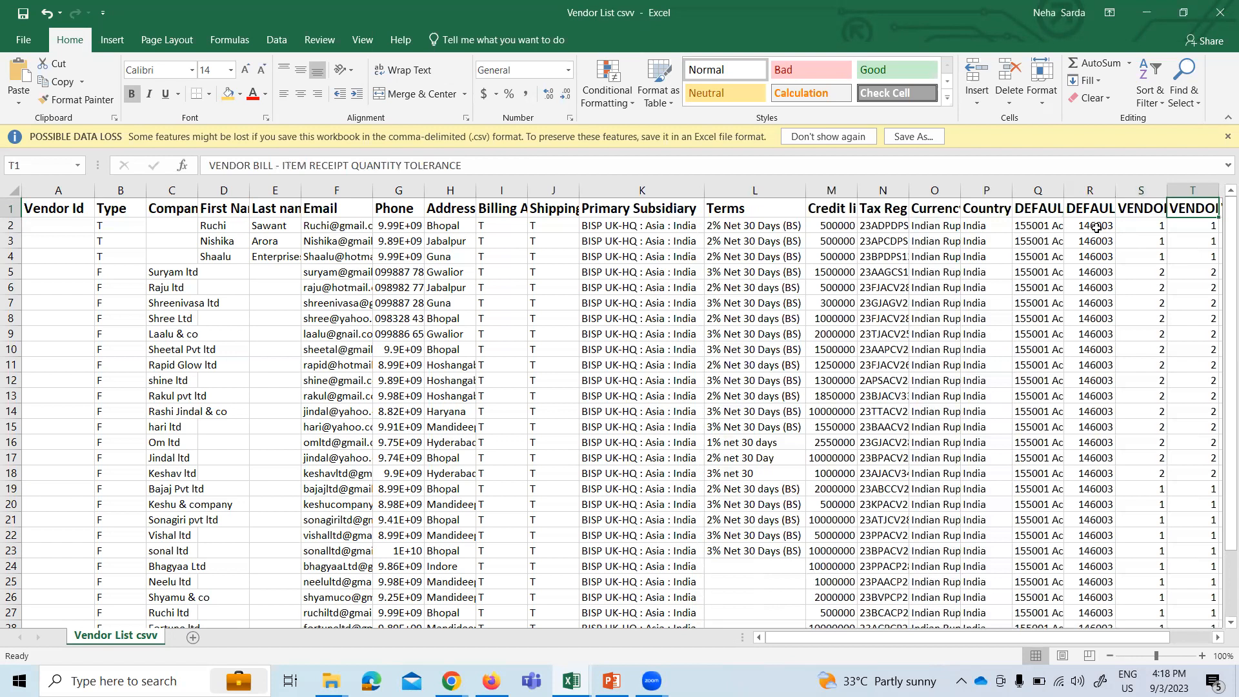
{"action": "key", "text": "Right"}
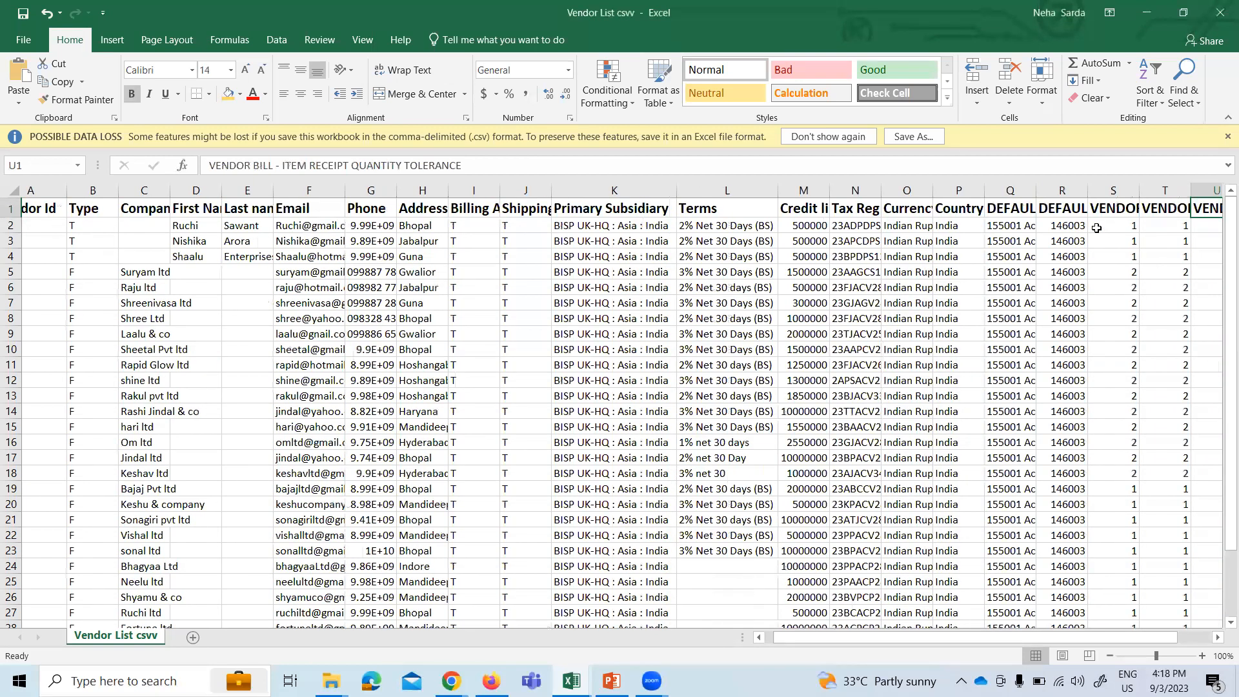
{"action": "key", "text": "Left"}
{"action": "key", "text": "Left"}
{"action": "key", "text": "Left"}
{"action": "key", "text": "ctrl+Home"}
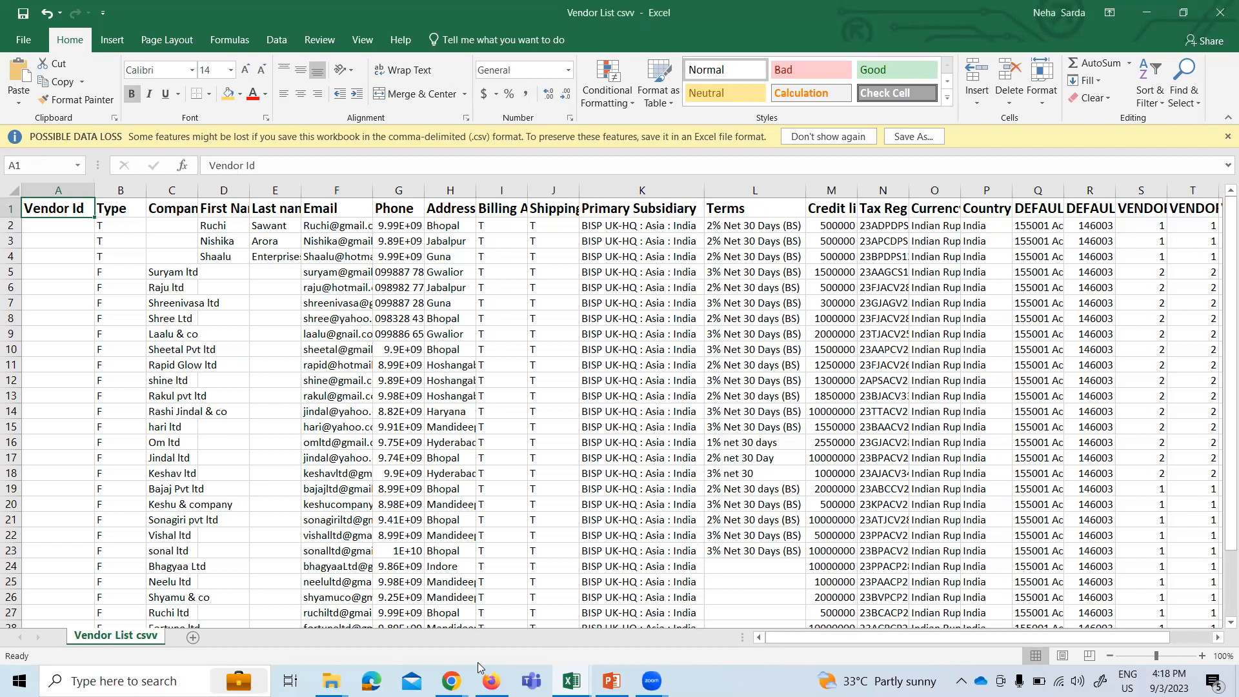
- Switch to NetSuite and open the Import Assistant for CSV records, glancing back at the vendor list in Excel while it loads
{"action": "mouse_move", "coordinate": [452, 681]}
{"action": "left_click", "coordinate": [316, 600]}
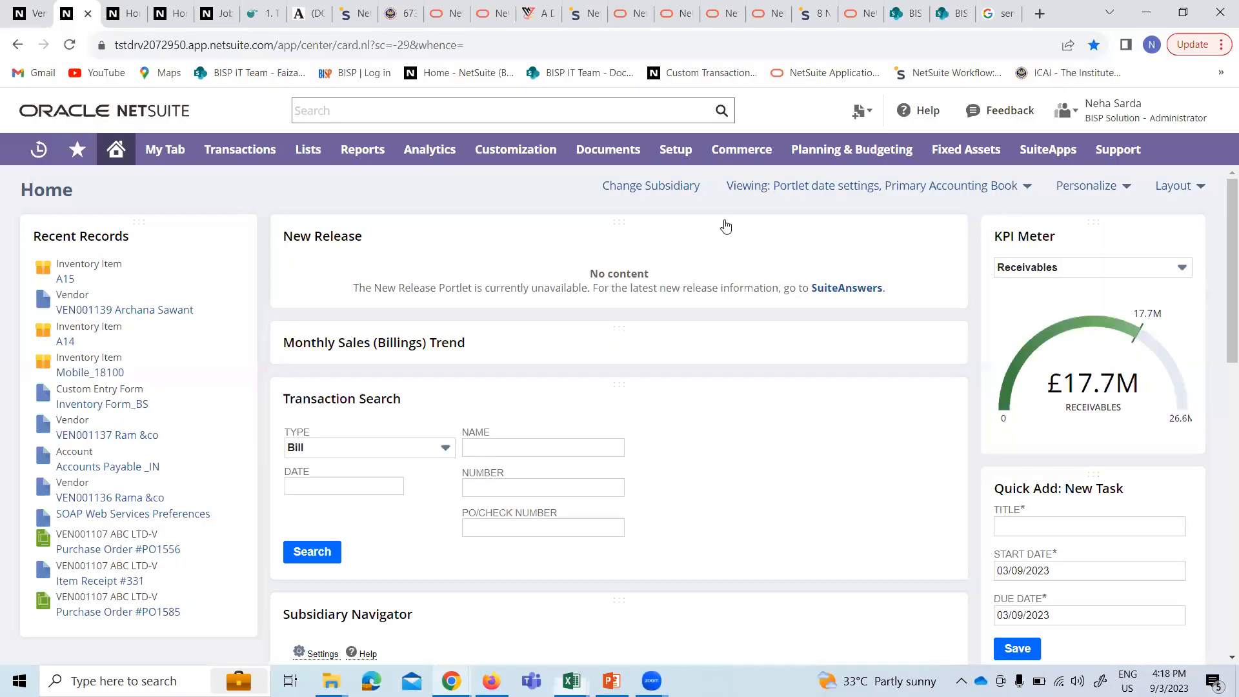
{"action": "mouse_move", "coordinate": [668, 161]}
{"action": "scroll", "coordinate": [710, 568], "scroll_direction": "down", "scroll_amount": 2}
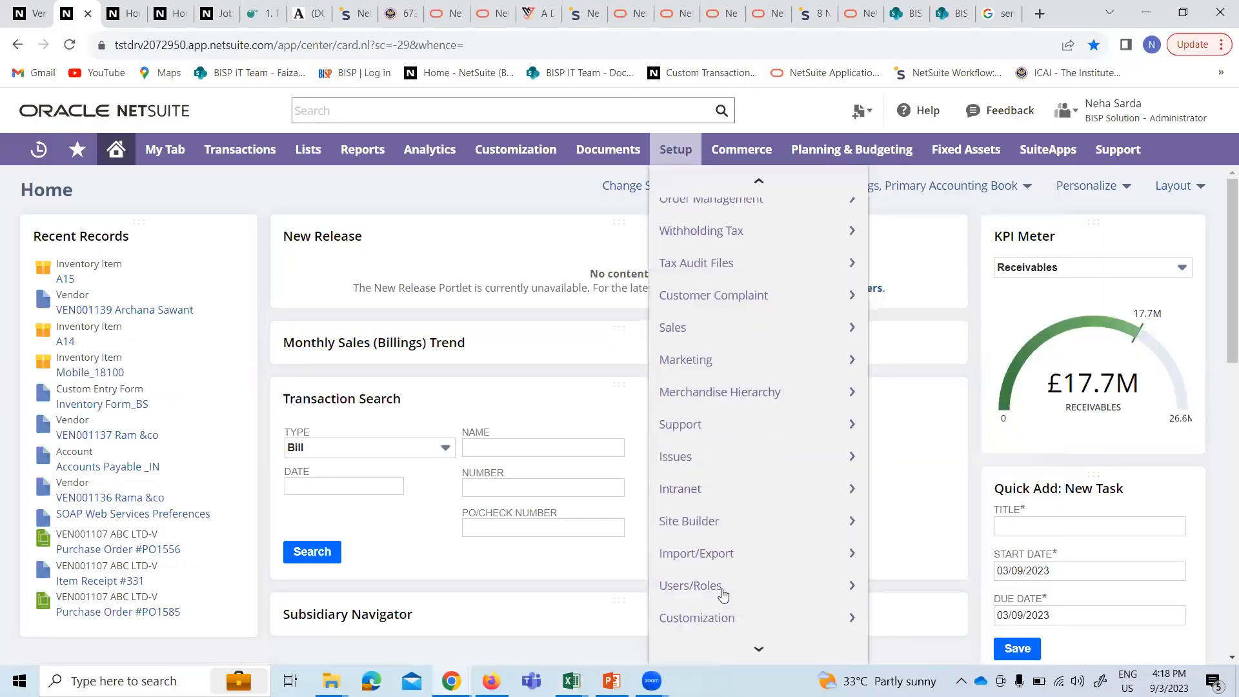
{"action": "mouse_move", "coordinate": [721, 556]}
{"action": "left_click", "coordinate": [932, 391]}
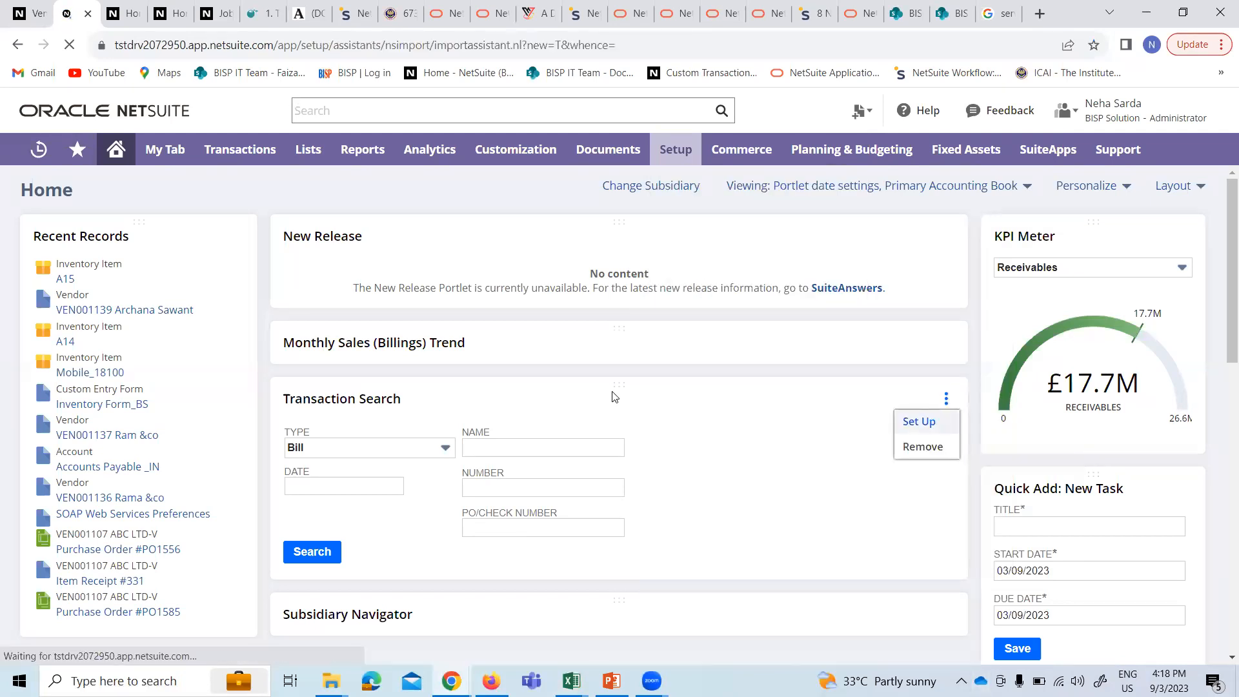
{"action": "key", "text": "alt+Tab"}
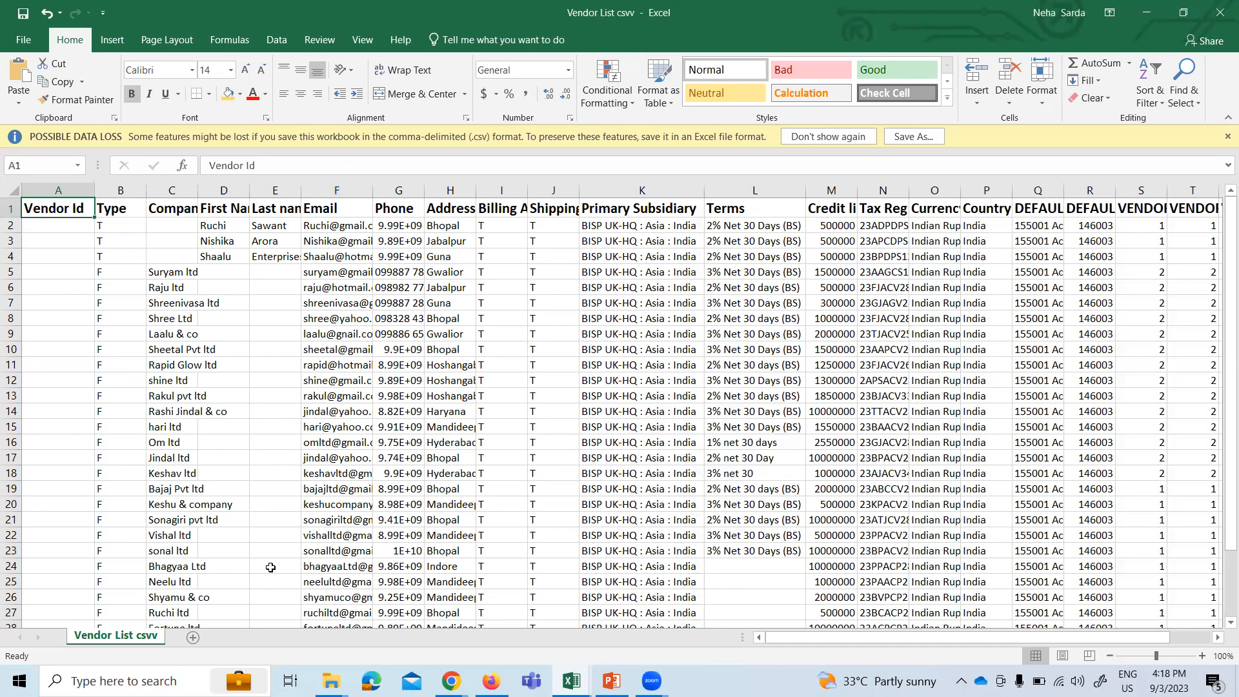
{"action": "key", "text": "alt+Tab"}
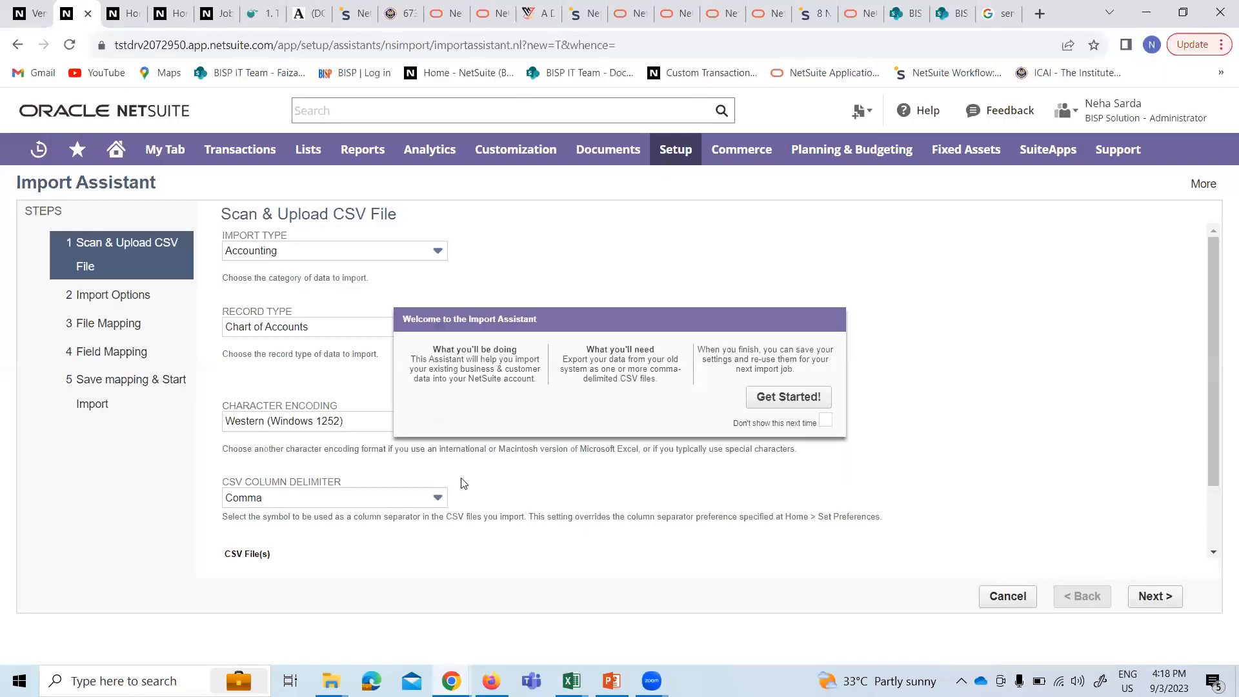
- Try the Transactions import type and look through its record types for a vendor entry
{"action": "left_click", "coordinate": [388, 250]}
{"action": "scroll", "coordinate": [313, 346], "scroll_direction": "down", "scroll_amount": 5}
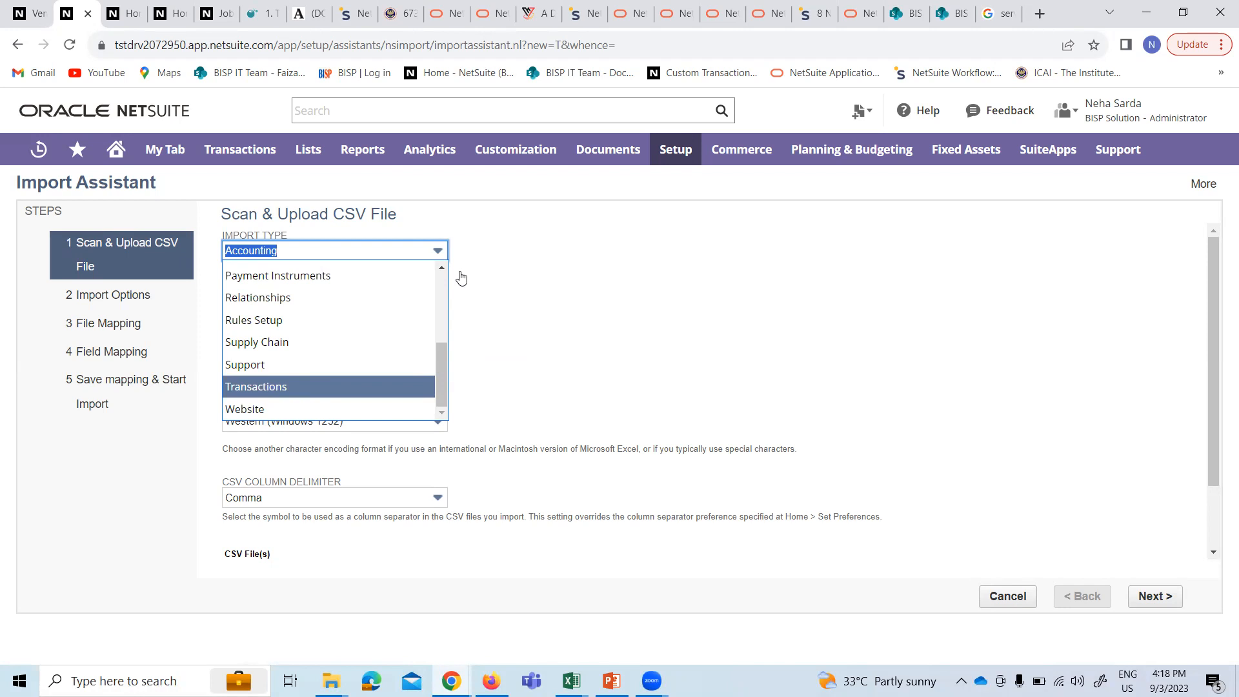
{"action": "key", "text": "Return"}
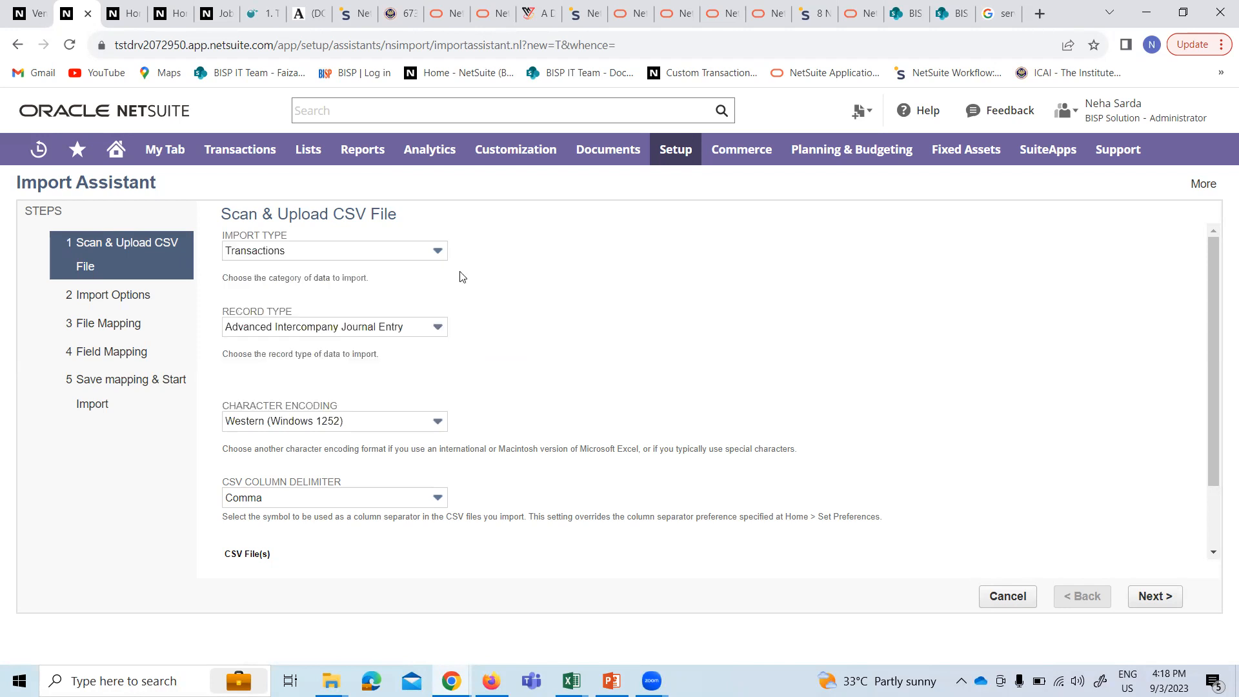
{"action": "left_click", "coordinate": [392, 331]}
{"action": "scroll", "coordinate": [362, 413], "scroll_direction": "down", "scroll_amount": 10}
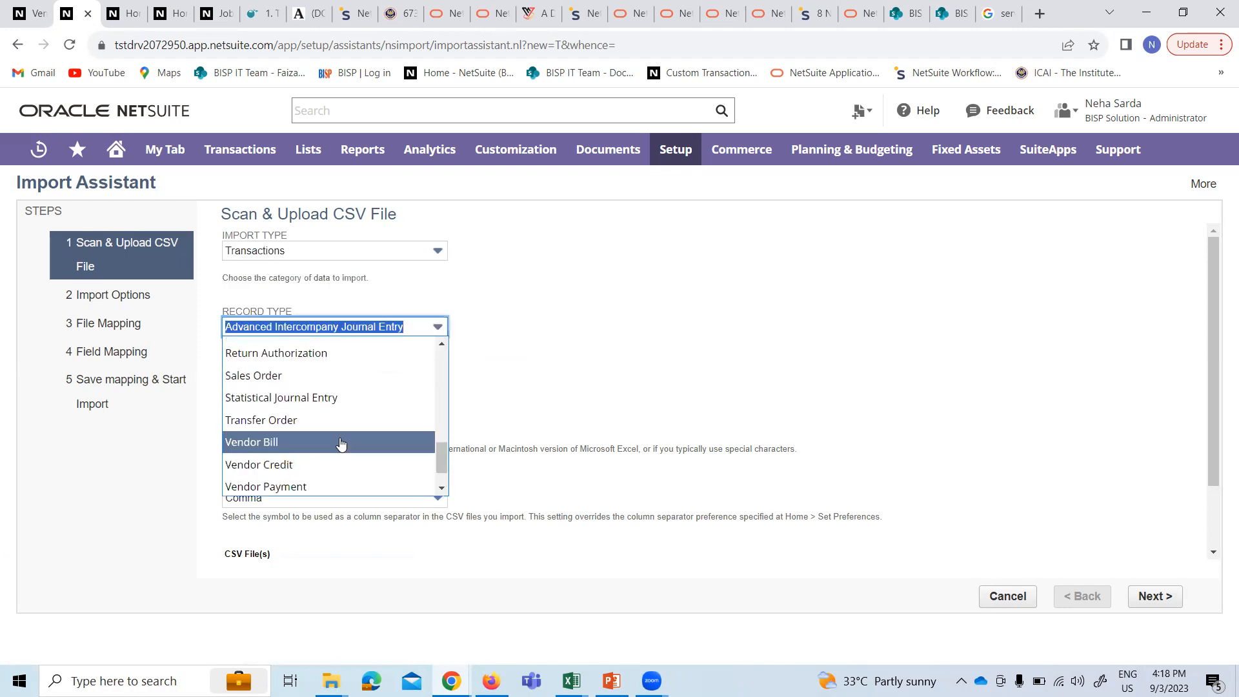
- Set the import type to Relationships in the Import Assistant
{"action": "left_click", "coordinate": [332, 253]}
{"action": "left_click", "coordinate": [330, 258]}
{"action": "left_click", "coordinate": [330, 255]}
{"action": "scroll", "coordinate": [332, 316], "scroll_direction": "up", "scroll_amount": 3}
{"action": "scroll", "coordinate": [323, 326], "scroll_direction": "down", "scroll_amount": 3}
{"action": "left_click", "coordinate": [310, 298]}
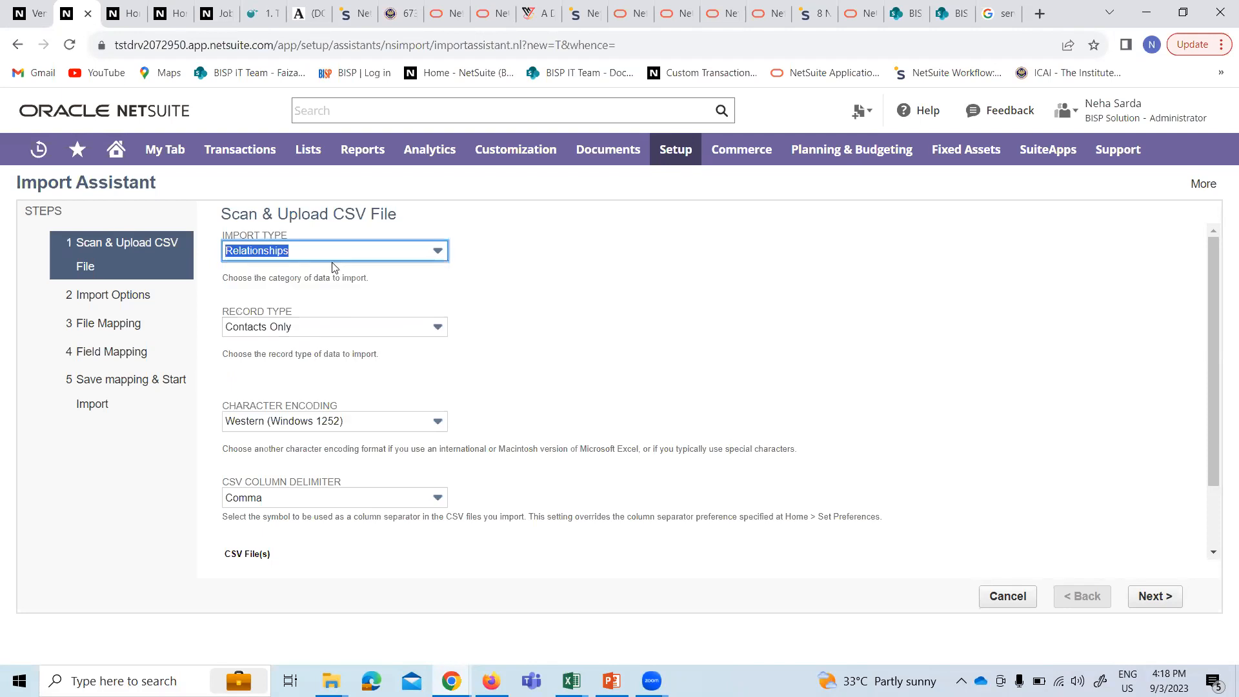
- Choose Vendors as the record type for the Relationships import
{"action": "left_click", "coordinate": [316, 326]}
{"action": "scroll", "coordinate": [311, 407], "scroll_direction": "down", "scroll_amount": 5}
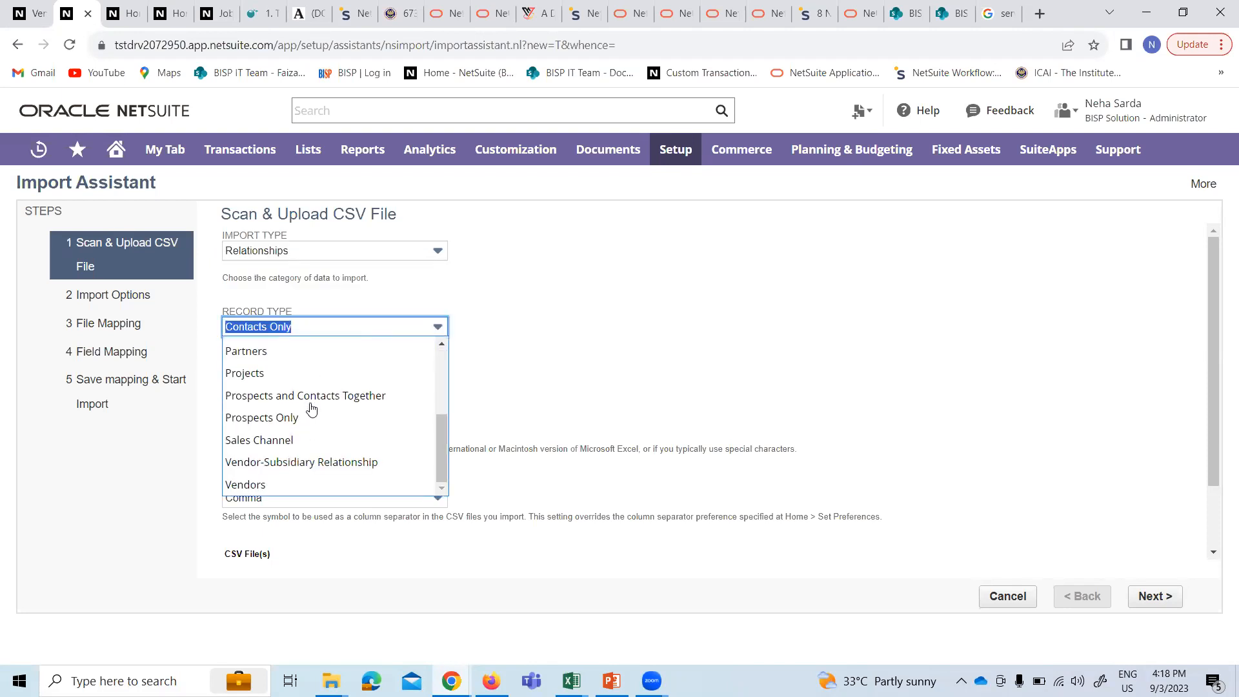
{"action": "scroll", "coordinate": [307, 448], "scroll_direction": "up", "scroll_amount": 1}
{"action": "scroll", "coordinate": [307, 452], "scroll_direction": "up", "scroll_amount": 3}
{"action": "scroll", "coordinate": [302, 468], "scroll_direction": "down", "scroll_amount": 4}
{"action": "key", "text": "Return"}
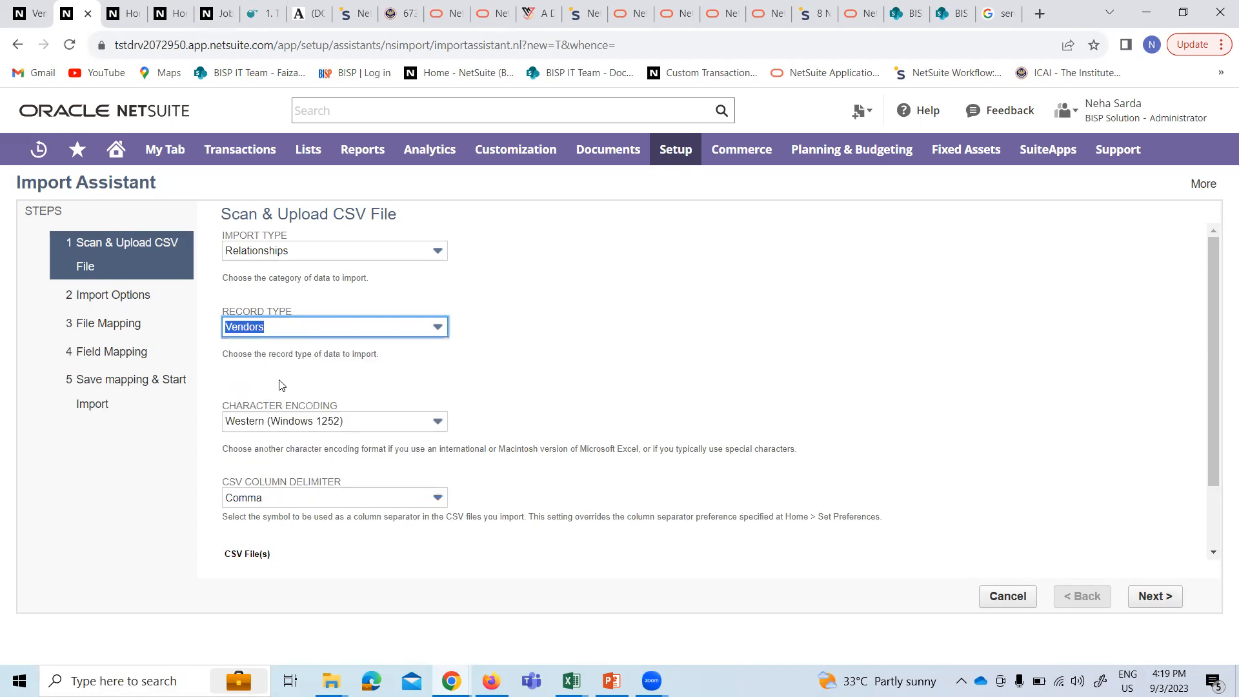
- Select Vendor List csvv.csv from the Bisp Implementation folder as the single upload file and continue to the import options
{"action": "scroll", "coordinate": [324, 451], "scroll_direction": "down", "scroll_amount": 2}
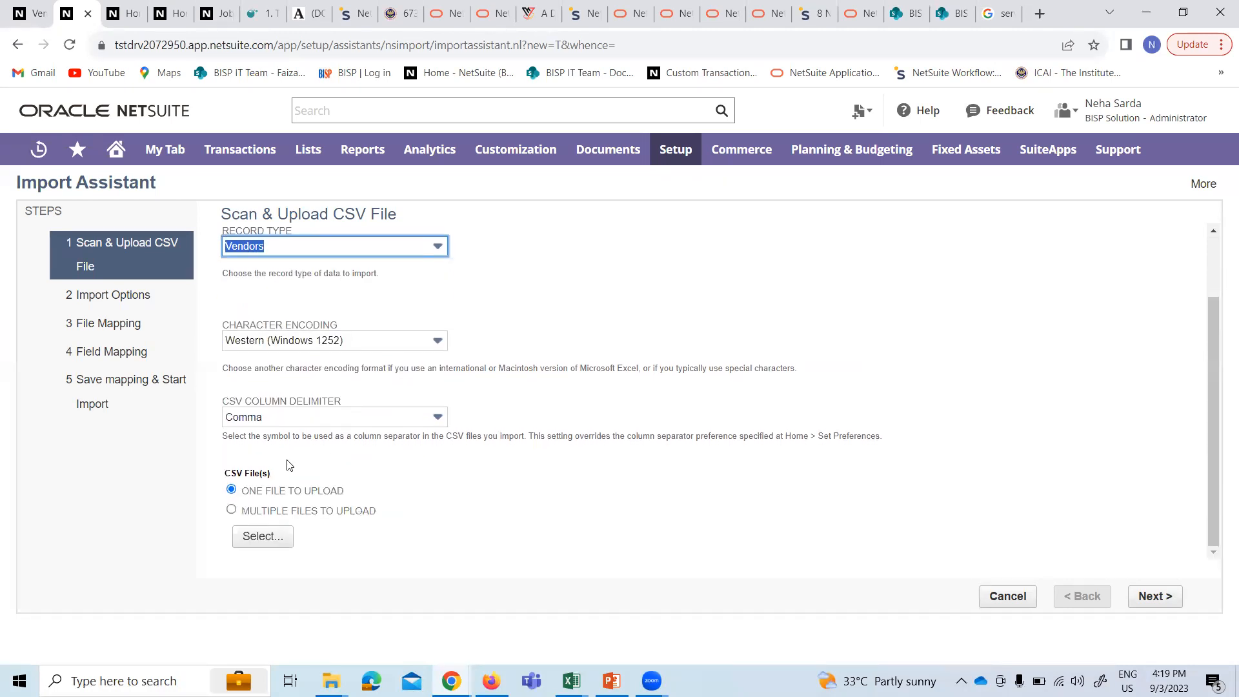
{"action": "left_click", "coordinate": [273, 537]}
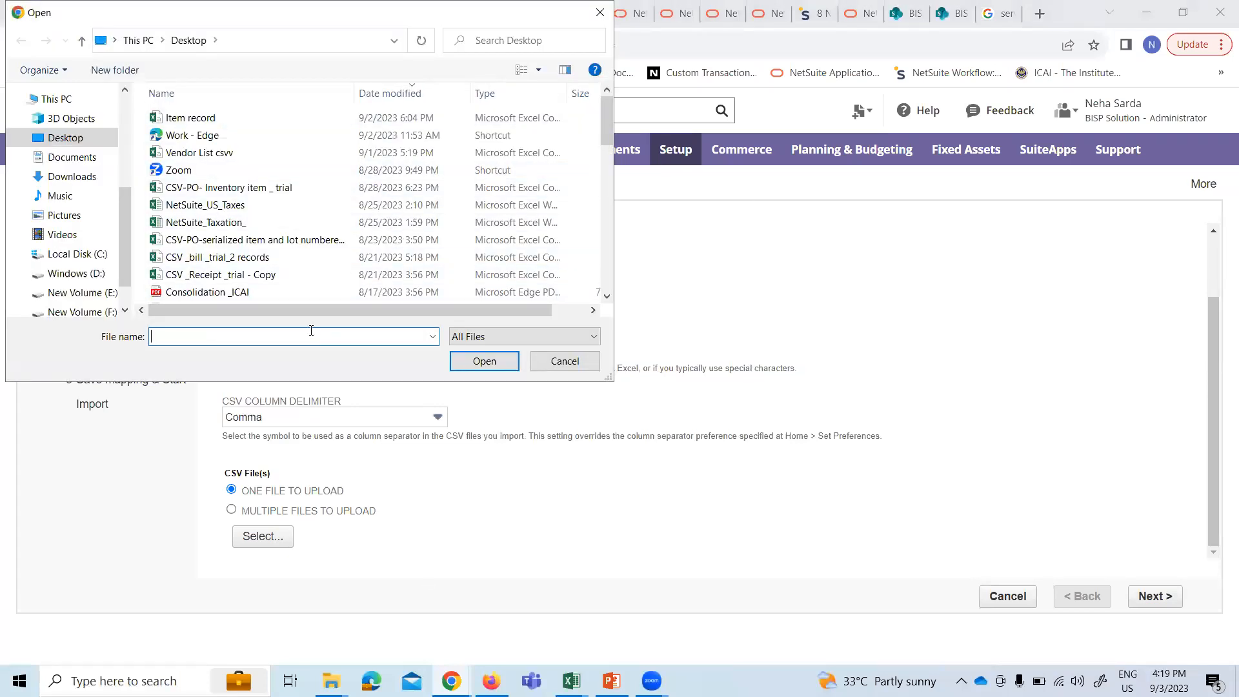
{"action": "type", "text": "C:\\Users\\Lenovo\\Desktop\\Bisp Implementation"}
{"action": "left_click", "coordinate": [484, 361]}
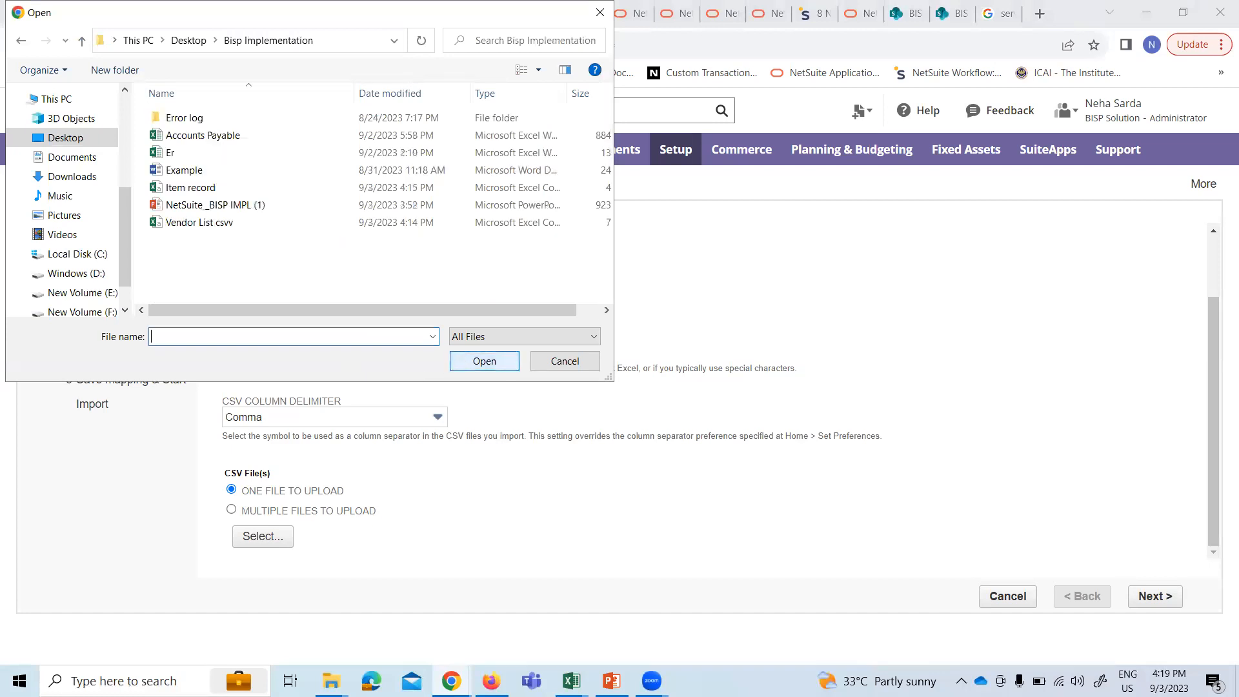
{"action": "double_click", "coordinate": [289, 227]}
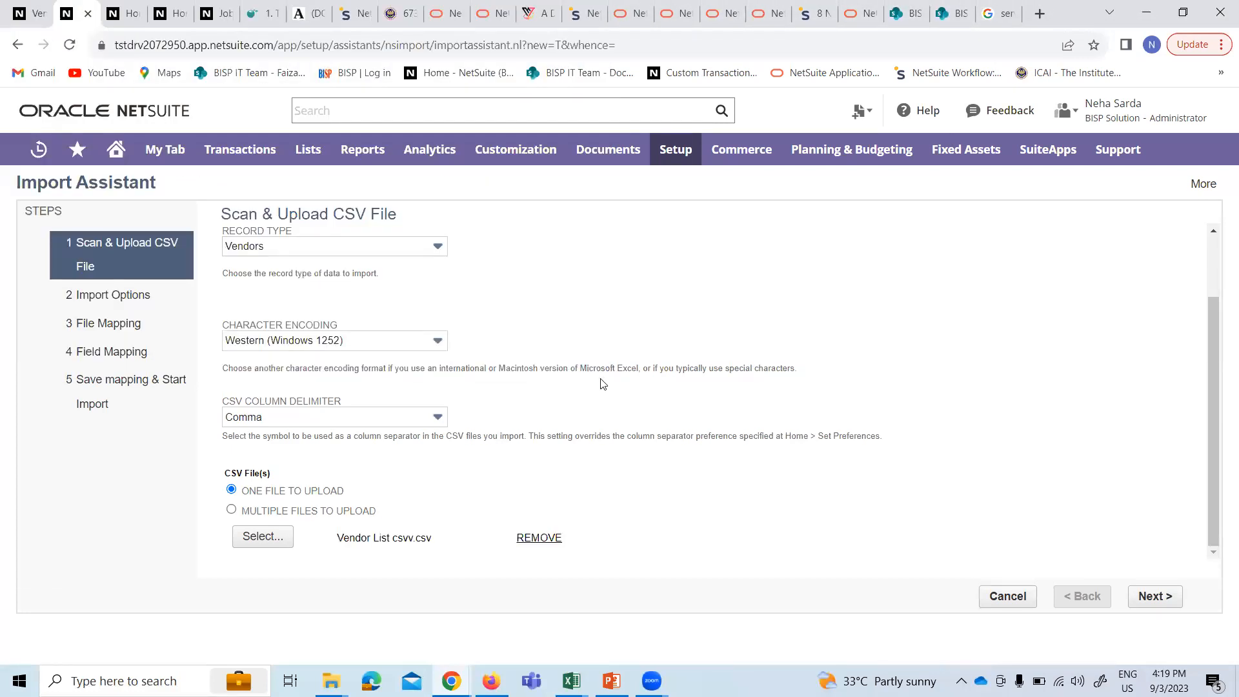
{"action": "left_click", "coordinate": [1148, 598]}
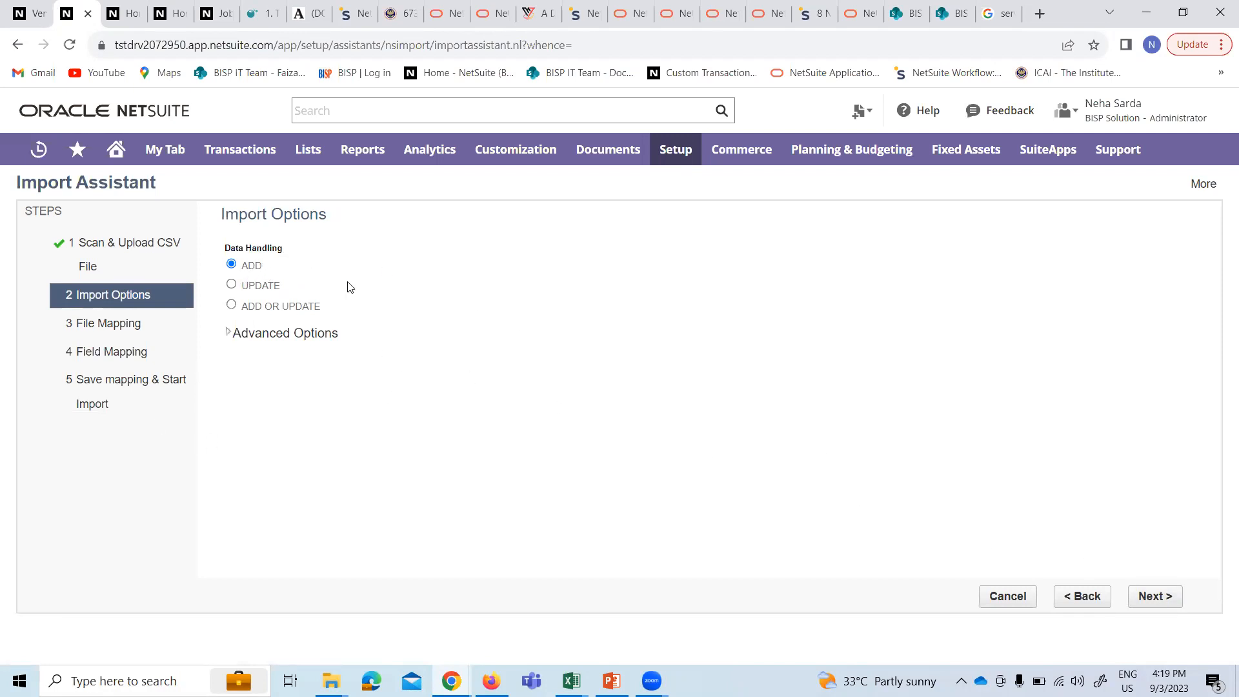
- In the advanced import options, set the custom form to Custom Form Vendor_BS and continue to the field mapping
{"action": "left_click", "coordinate": [260, 335]}
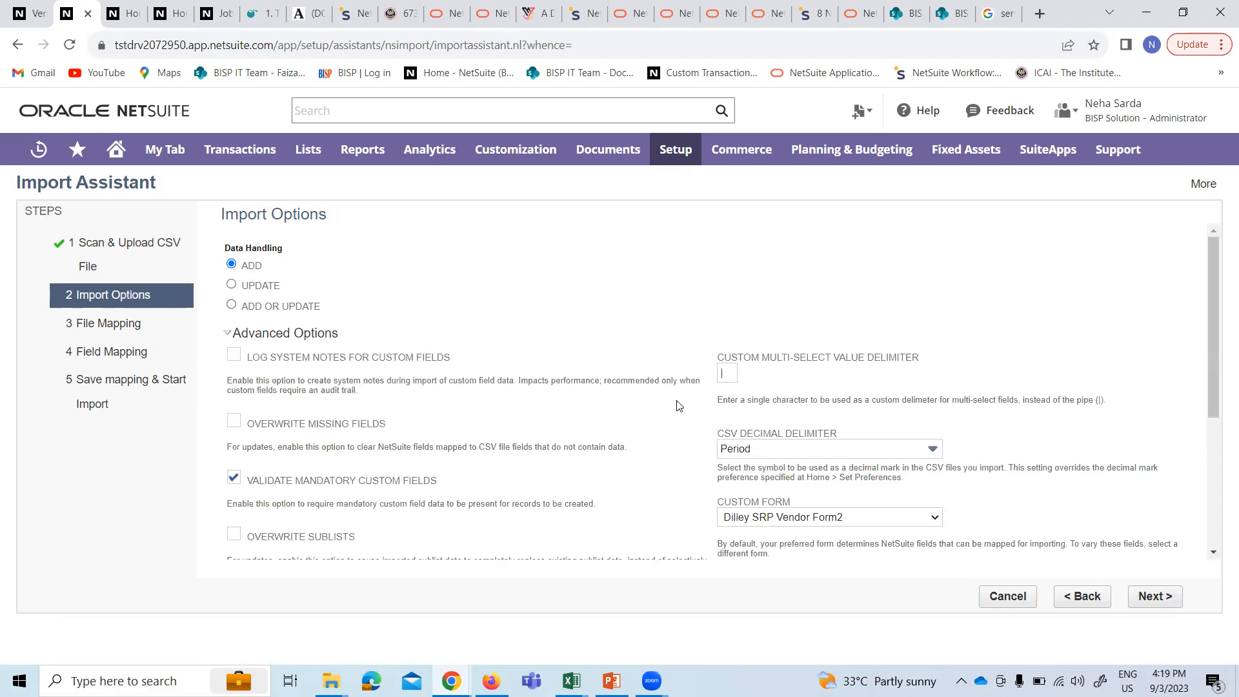
{"action": "scroll", "coordinate": [684, 405], "scroll_direction": "down", "scroll_amount": 4}
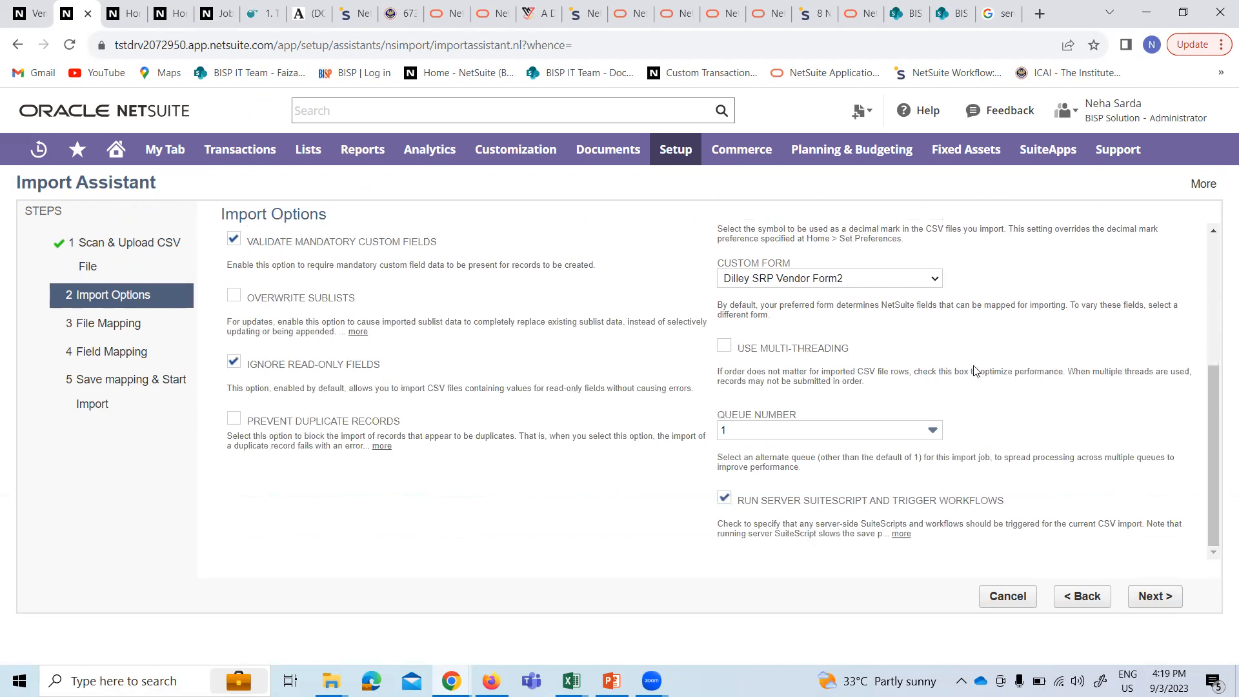
{"action": "scroll", "coordinate": [860, 356], "scroll_direction": "up", "scroll_amount": 2}
{"action": "left_click", "coordinate": [799, 444]}
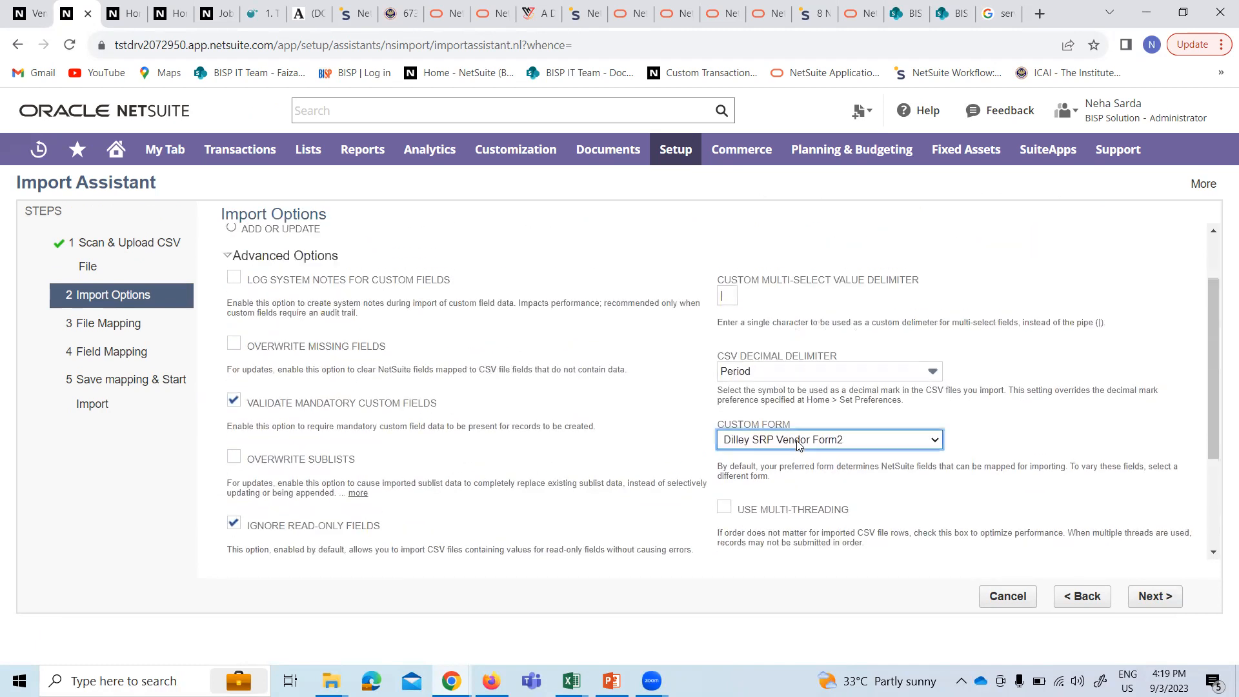
{"action": "left_click", "coordinate": [799, 444]}
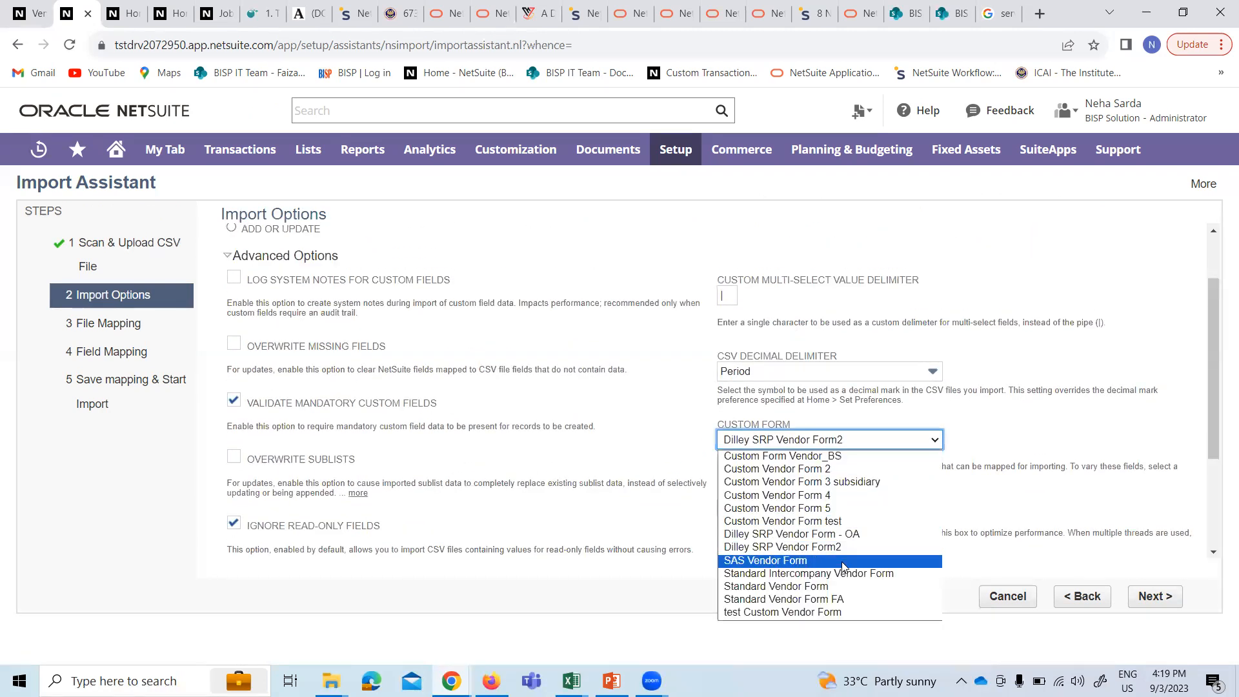
{"action": "left_click", "coordinate": [837, 457]}
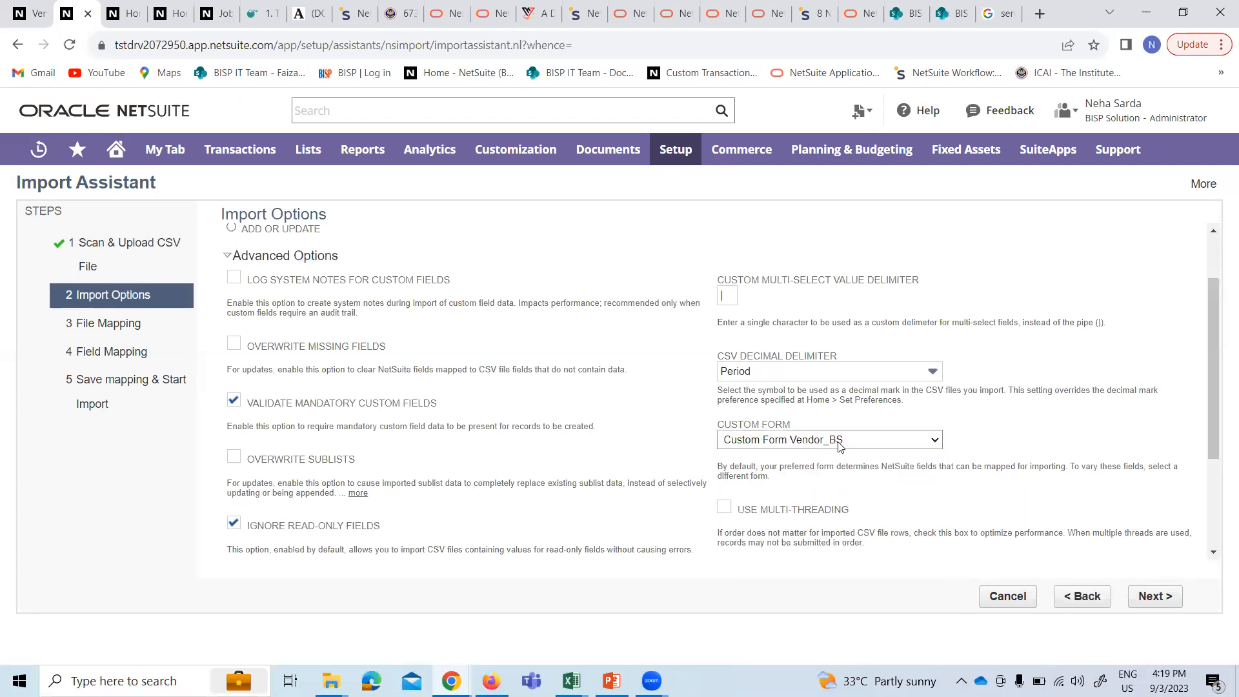
{"action": "scroll", "coordinate": [715, 423], "scroll_direction": "down", "scroll_amount": 1}
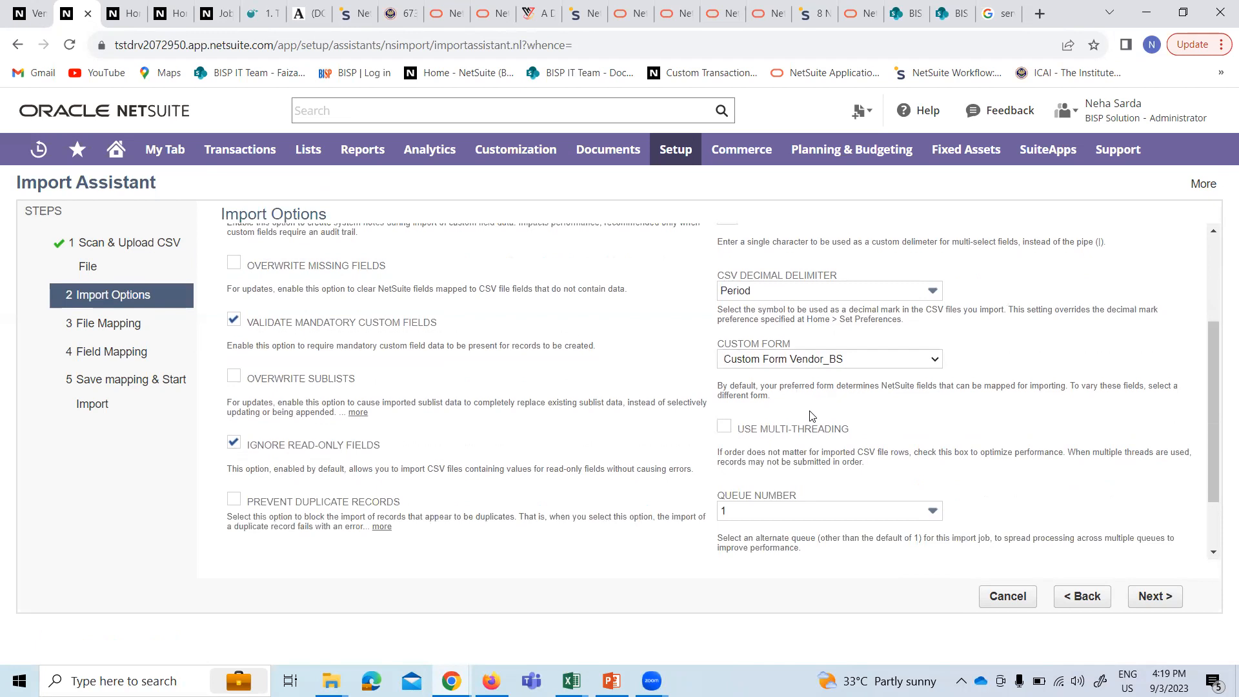
{"action": "scroll", "coordinate": [827, 420], "scroll_direction": "up", "scroll_amount": 2}
{"action": "left_click", "coordinate": [1160, 599]}
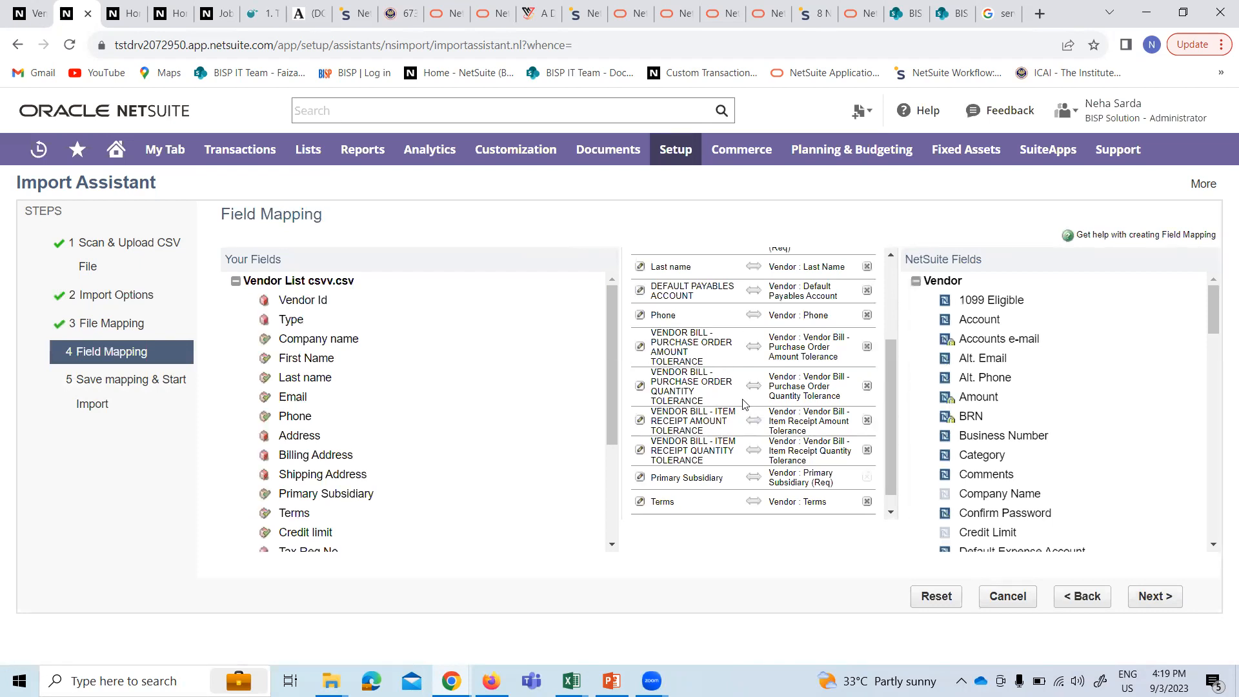
- Review the automatically mapped pairs of CSV columns and NetSuite vendor fields, from Company name to Terms
{"action": "scroll", "coordinate": [744, 405], "scroll_direction": "up", "scroll_amount": 3}
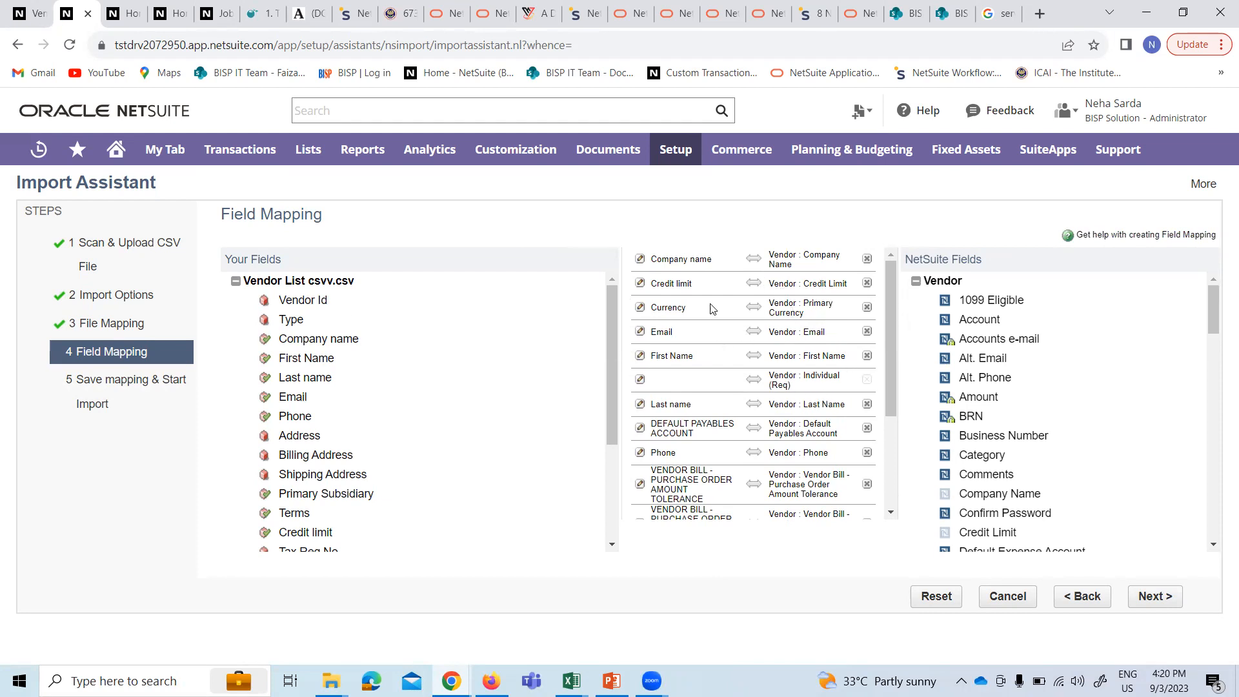
{"action": "scroll", "coordinate": [714, 395], "scroll_direction": "down", "scroll_amount": 1}
{"action": "scroll", "coordinate": [714, 395], "scroll_direction": "down", "scroll_amount": 1}
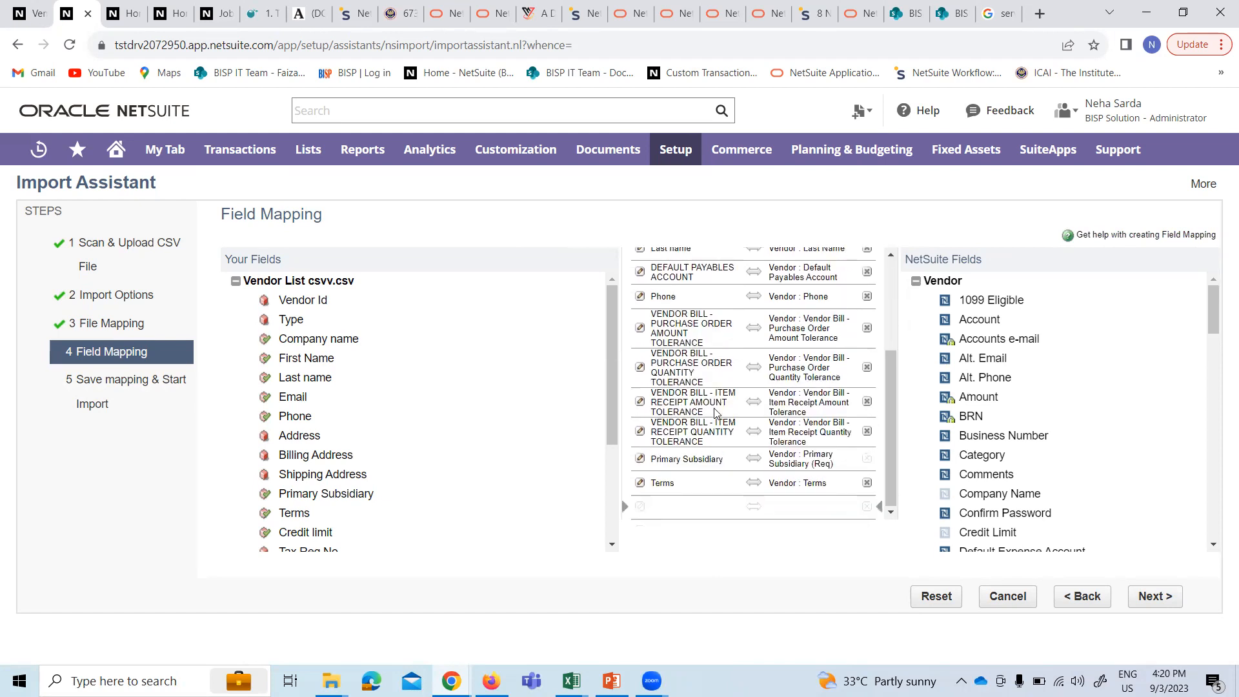
{"action": "scroll", "coordinate": [714, 413], "scroll_direction": "up", "scroll_amount": 2}
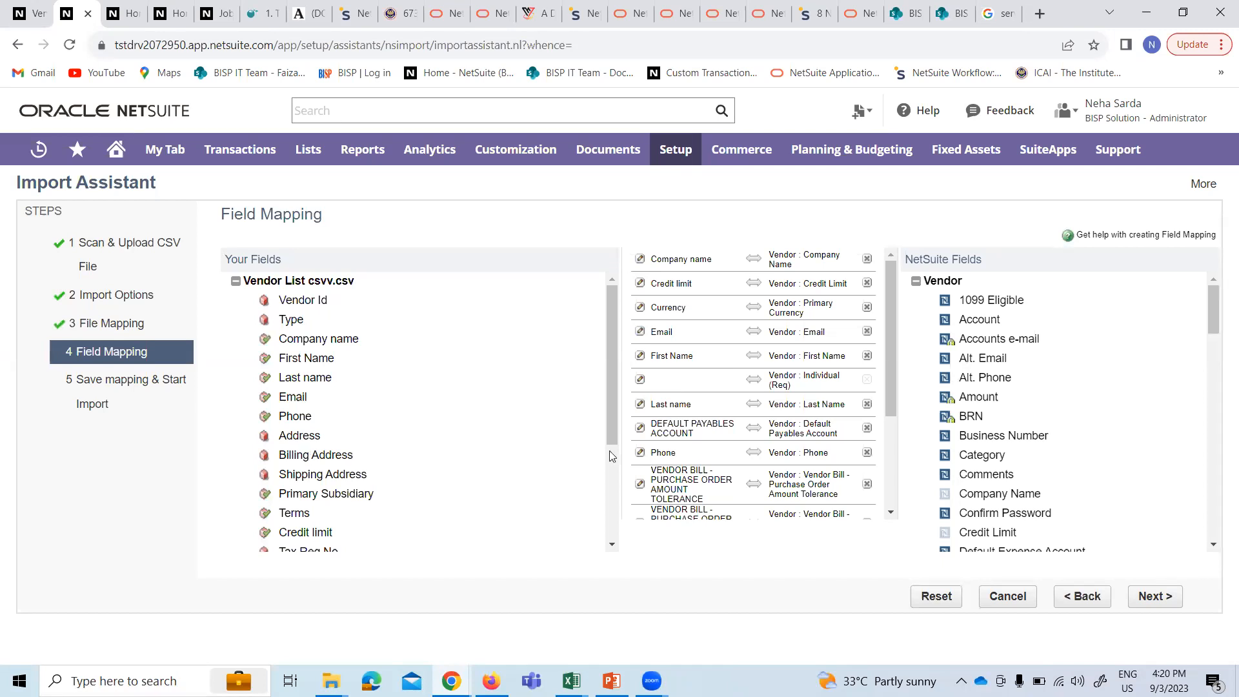
{"action": "scroll", "coordinate": [723, 444], "scroll_direction": "down", "scroll_amount": 2}
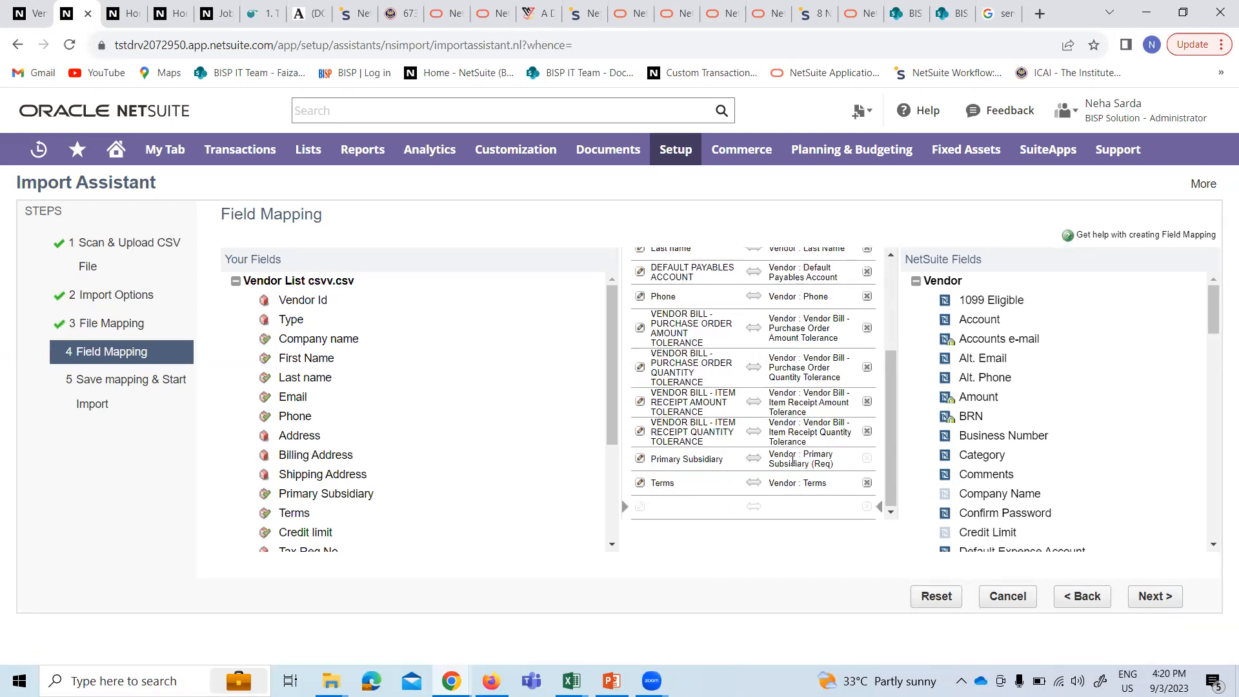
{"action": "scroll", "coordinate": [768, 474], "scroll_direction": "up", "scroll_amount": 2}
- Map the Vendor Id column of the CSV file to the vendor's External ID field
{"action": "scroll", "coordinate": [1114, 452], "scroll_direction": "down", "scroll_amount": 7}
{"action": "scroll", "coordinate": [1114, 455], "scroll_direction": "down", "scroll_amount": 8}
{"action": "scroll", "coordinate": [1040, 420], "scroll_direction": "up", "scroll_amount": 4}
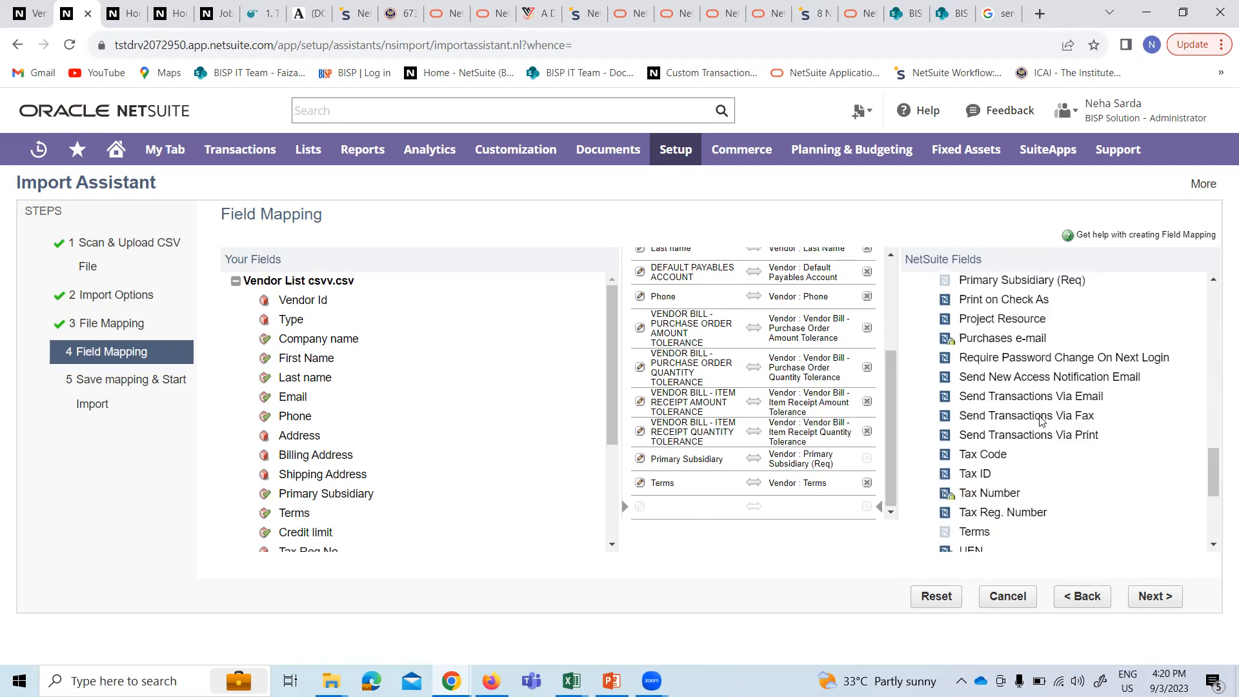
{"action": "scroll", "coordinate": [1040, 420], "scroll_direction": "up", "scroll_amount": 5}
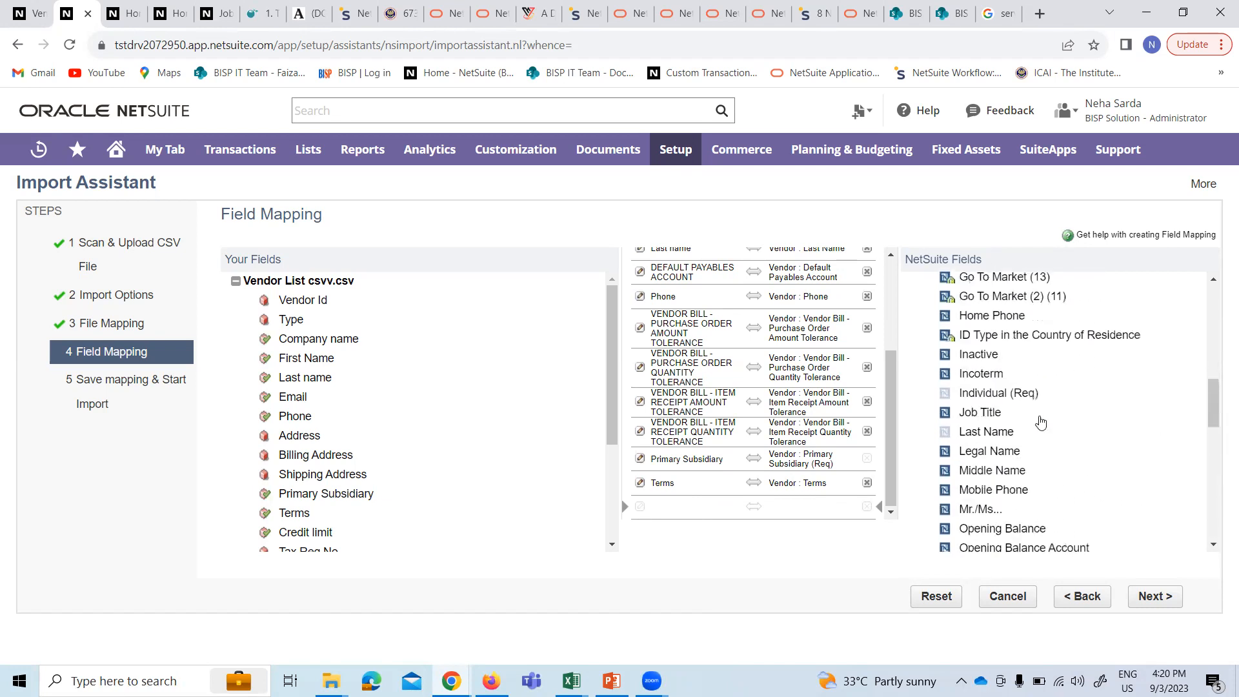
{"action": "scroll", "coordinate": [1041, 421], "scroll_direction": "up", "scroll_amount": 2}
{"action": "scroll", "coordinate": [1041, 420], "scroll_direction": "up", "scroll_amount": 4}
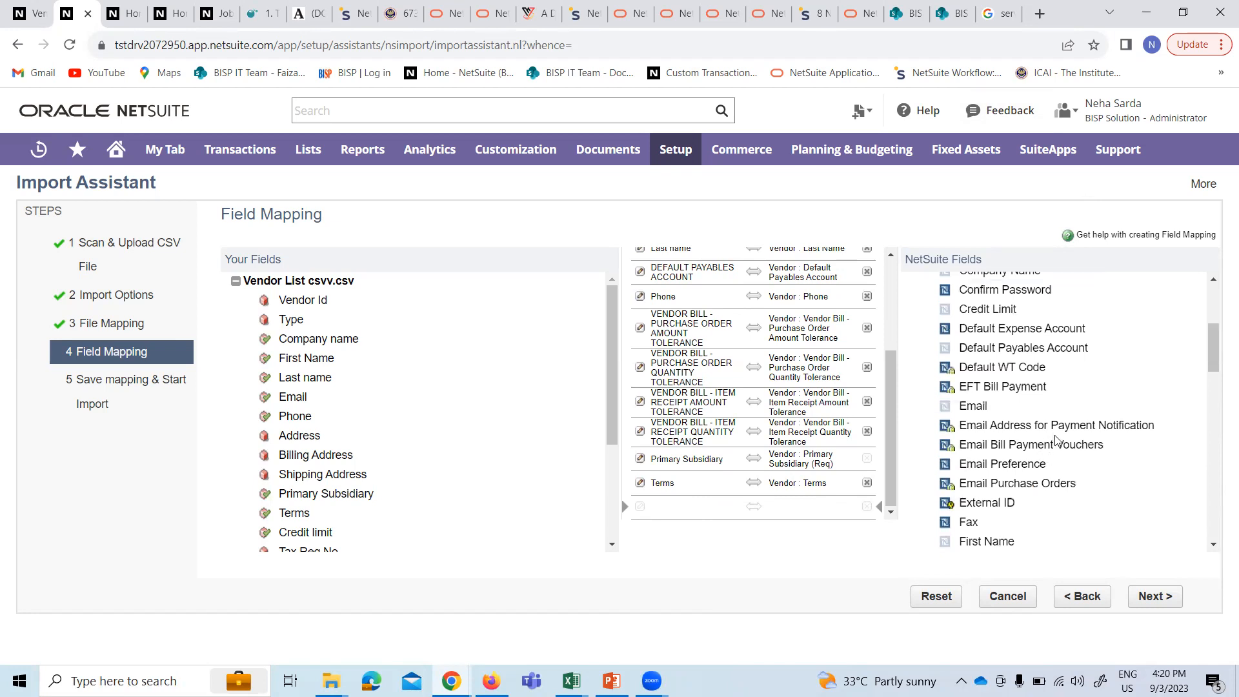
{"action": "scroll", "coordinate": [974, 418], "scroll_direction": "up", "scroll_amount": 3}
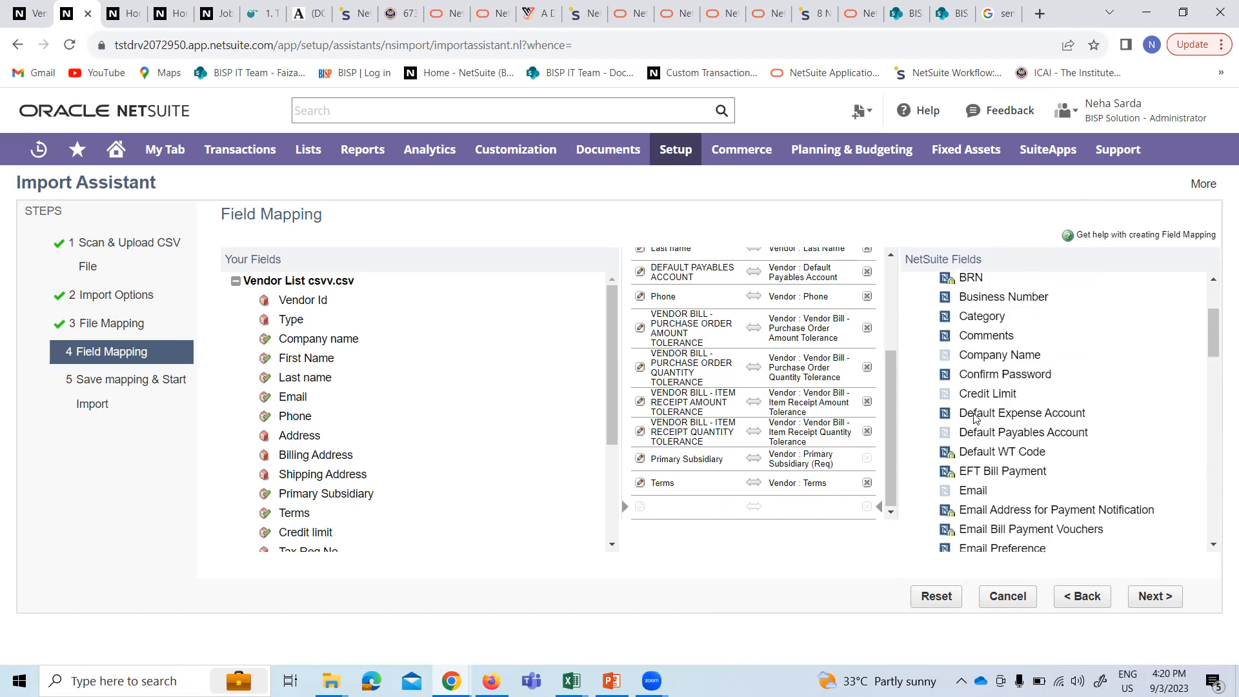
{"action": "scroll", "coordinate": [975, 418], "scroll_direction": "up", "scroll_amount": 1}
{"action": "scroll", "coordinate": [977, 361], "scroll_direction": "down", "scroll_amount": 3}
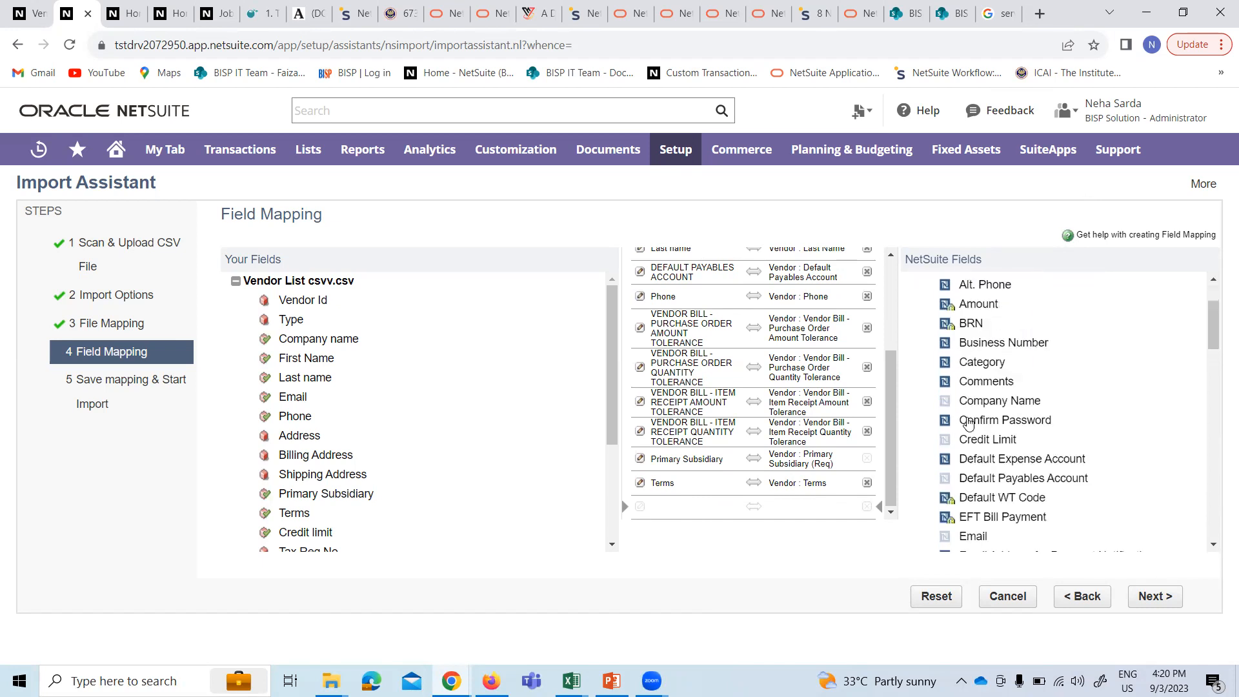
{"action": "scroll", "coordinate": [992, 500], "scroll_direction": "down", "scroll_amount": 4}
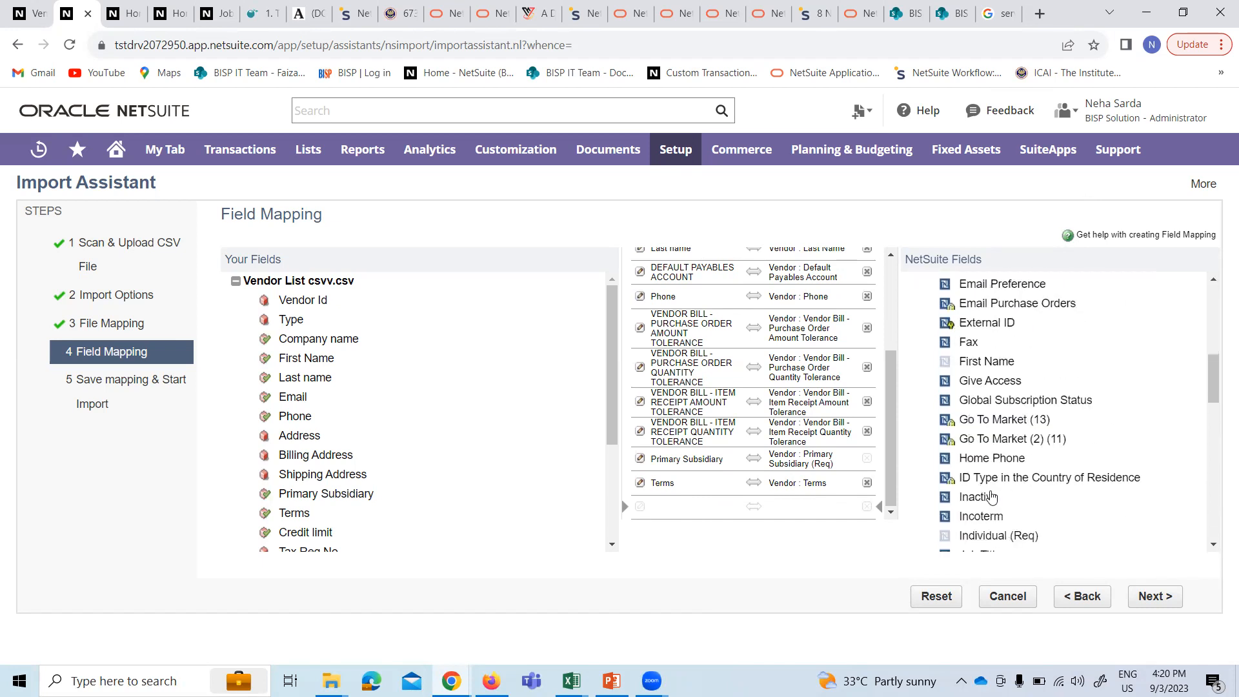
{"action": "left_click", "coordinate": [972, 324]}
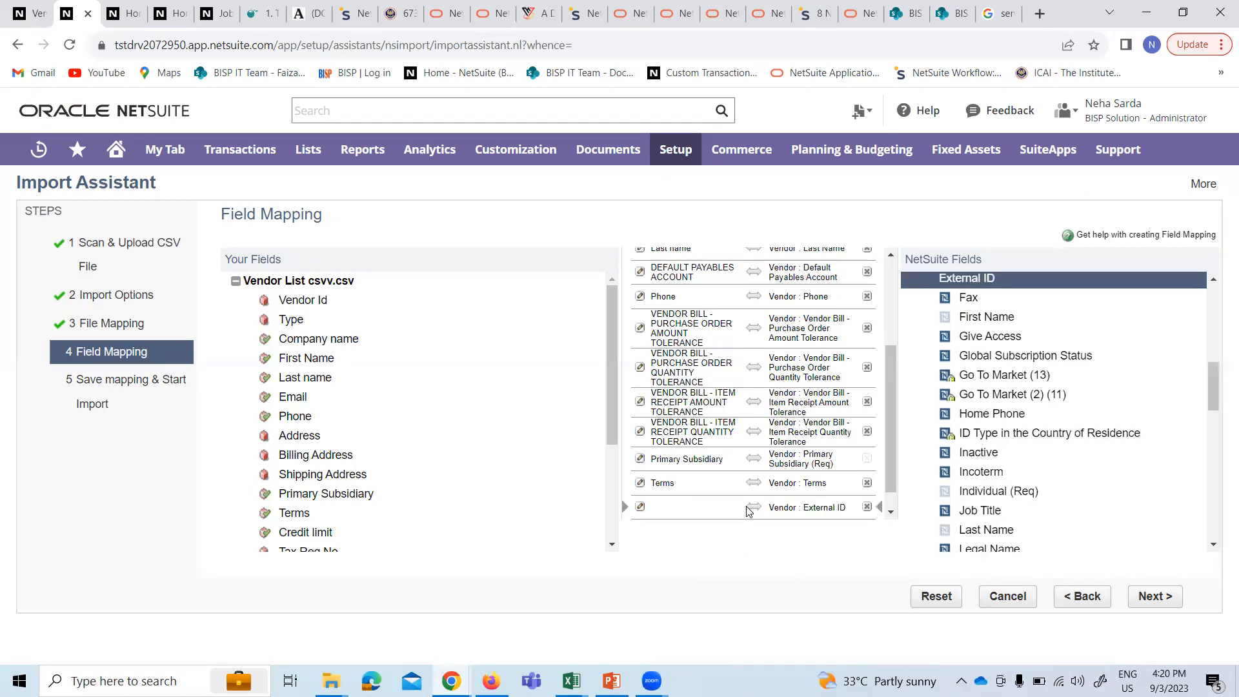
{"action": "left_click", "coordinate": [286, 301]}
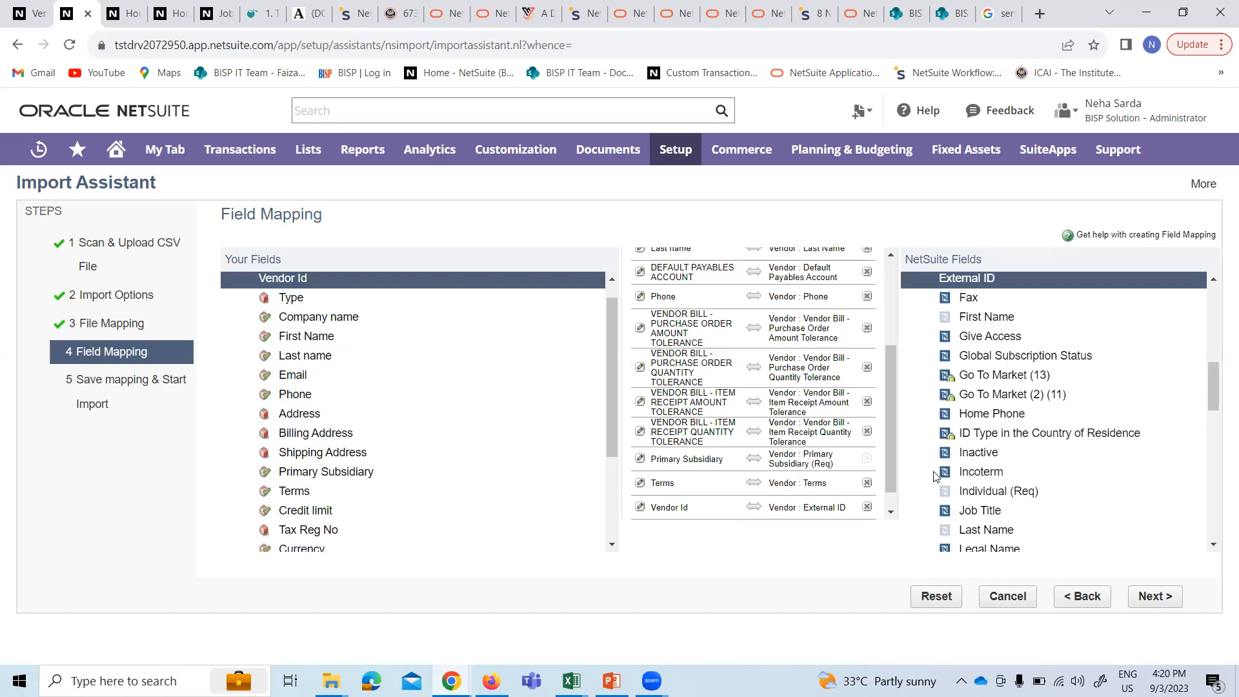
- Expand the Vendor - Address 1 sublist and add its Address 1 field to the mapping, accepting the sublist's required fields
{"action": "scroll", "coordinate": [992, 492], "scroll_direction": "down", "scroll_amount": 12}
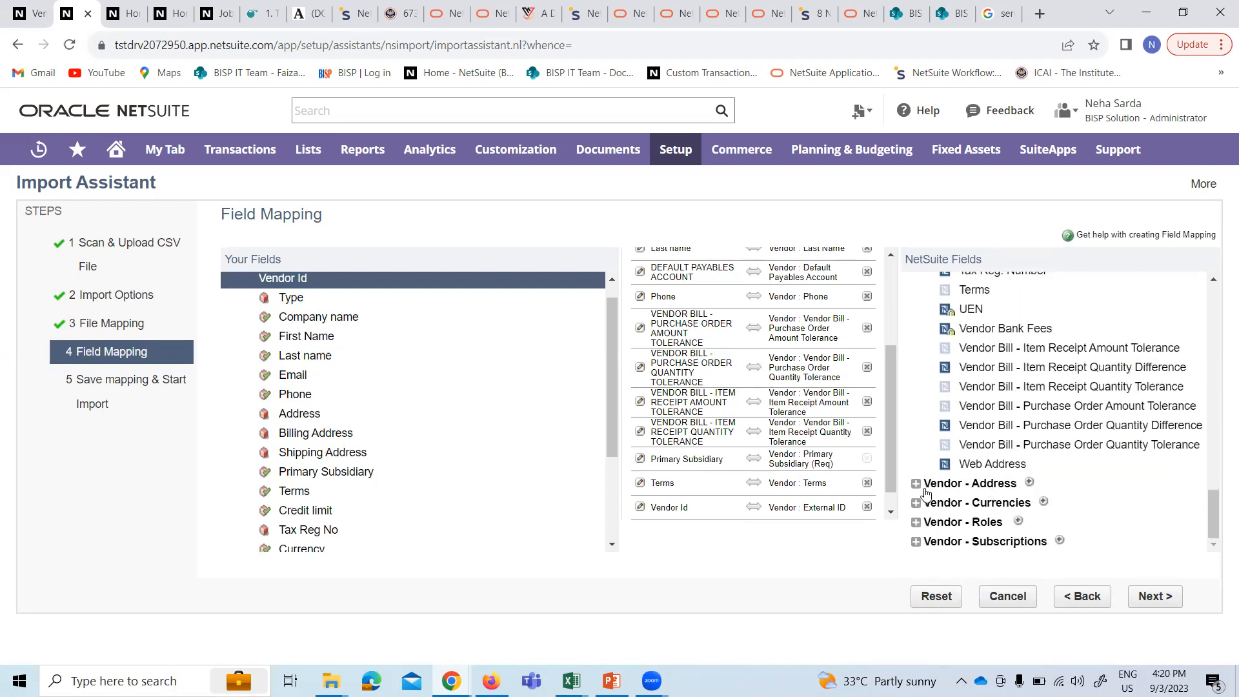
{"action": "left_click", "coordinate": [916, 496]}
{"action": "left_click", "coordinate": [931, 503]}
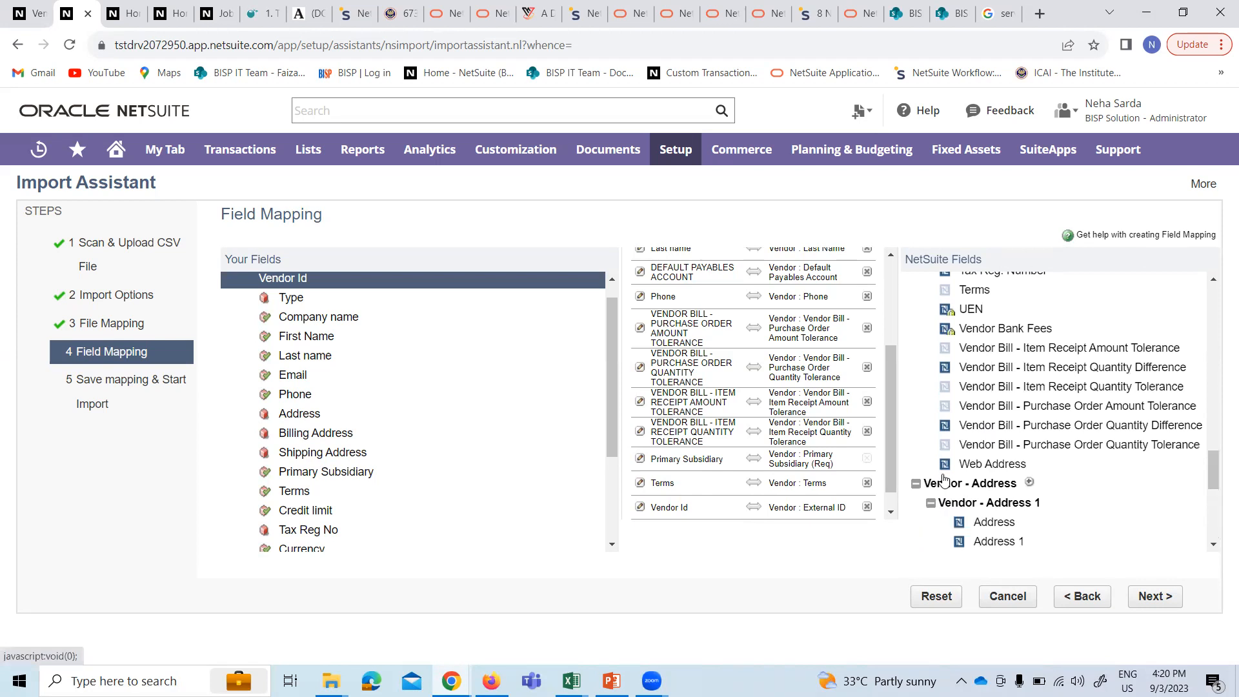
{"action": "scroll", "coordinate": [976, 397], "scroll_direction": "down", "scroll_amount": 5}
{"action": "scroll", "coordinate": [976, 394], "scroll_direction": "up", "scroll_amount": 2}
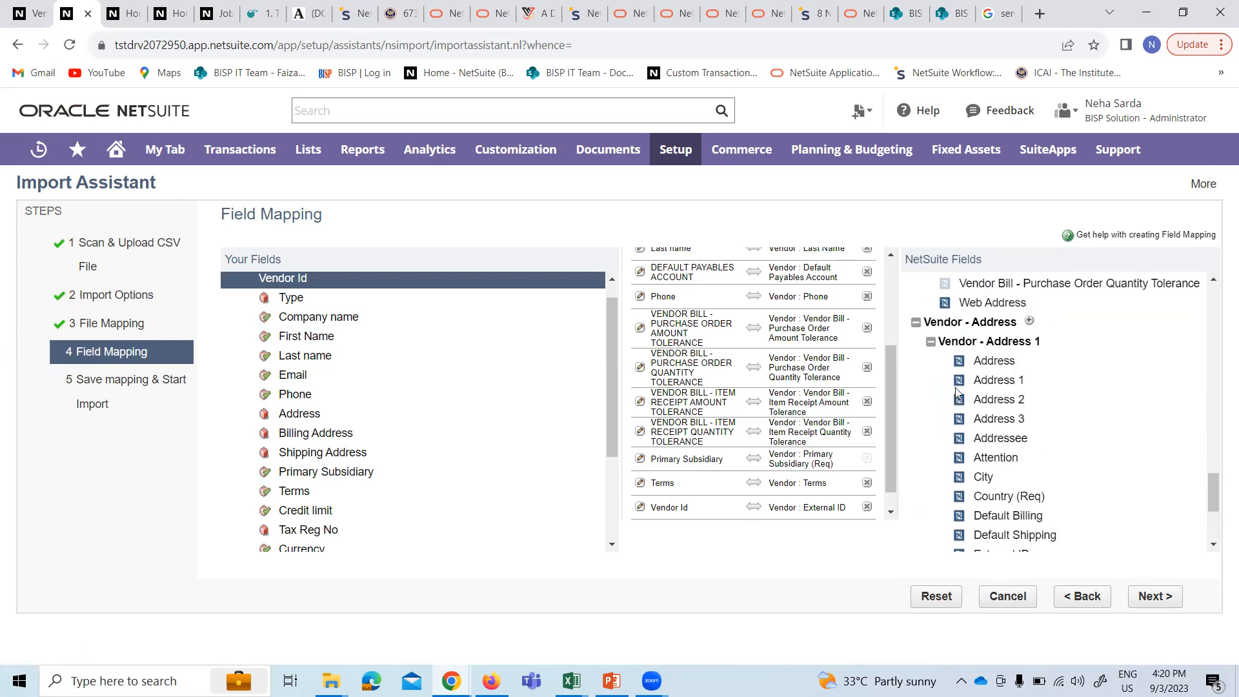
{"action": "left_click", "coordinate": [964, 364]}
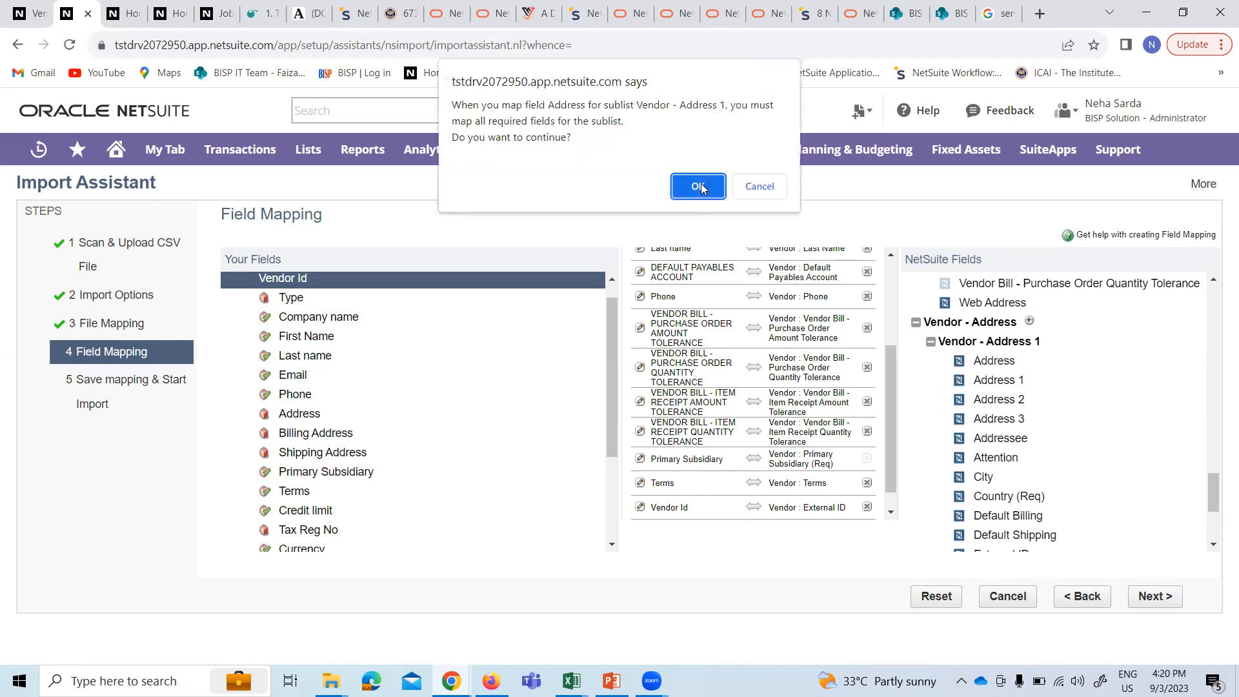
{"action": "left_click", "coordinate": [760, 186]}
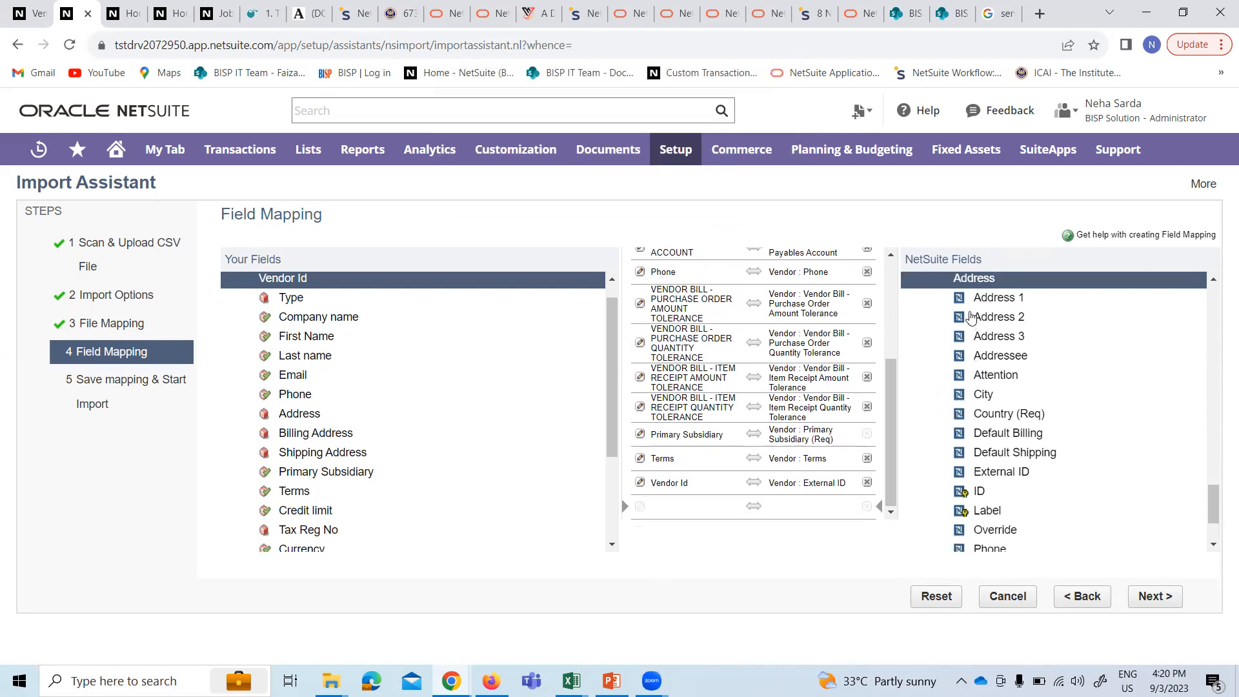
{"action": "scroll", "coordinate": [959, 351], "scroll_direction": "up", "scroll_amount": 1}
{"action": "left_click", "coordinate": [961, 379]}
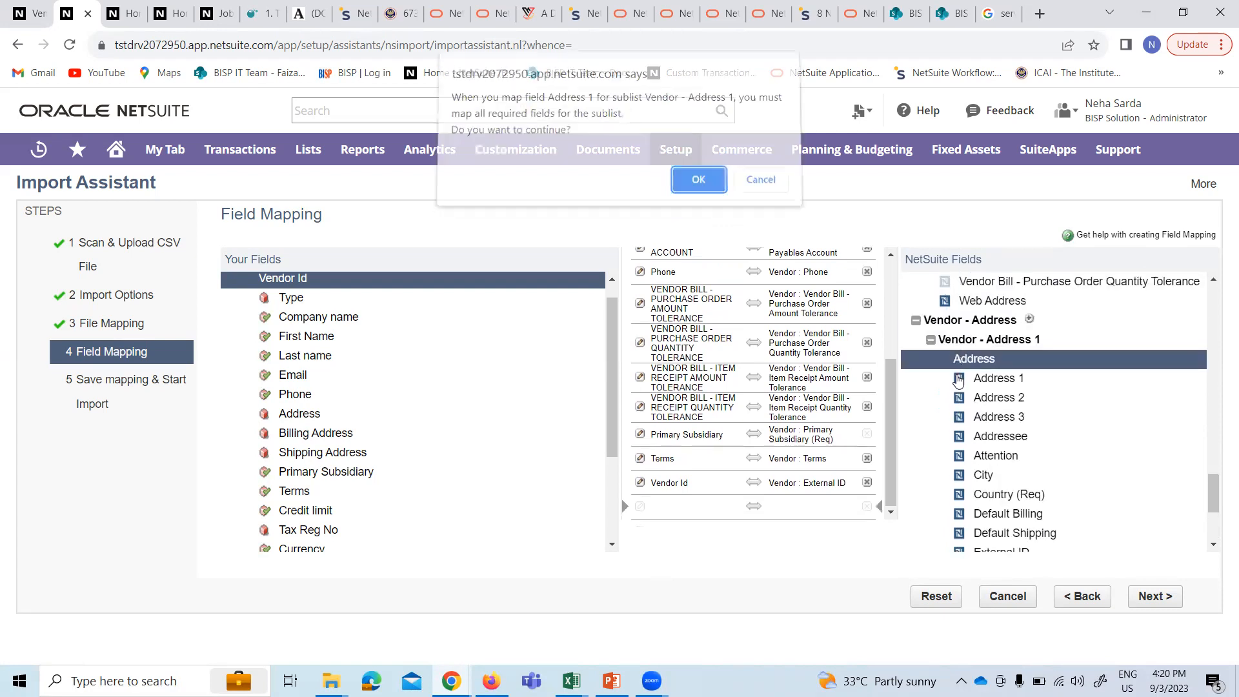
{"action": "left_click", "coordinate": [700, 186]}
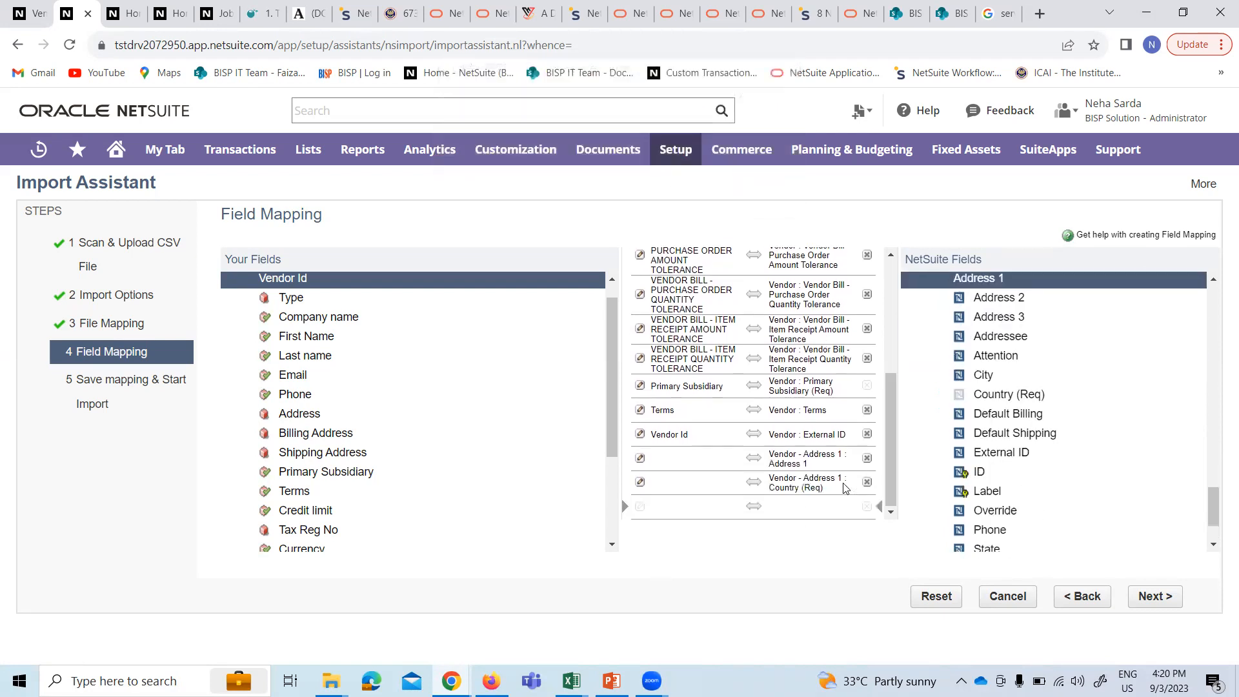
- Add the Default Billing and Default Shipping fields of Vendor - Address 1 to the mapping
{"action": "scroll", "coordinate": [984, 477], "scroll_direction": "down", "scroll_amount": 2}
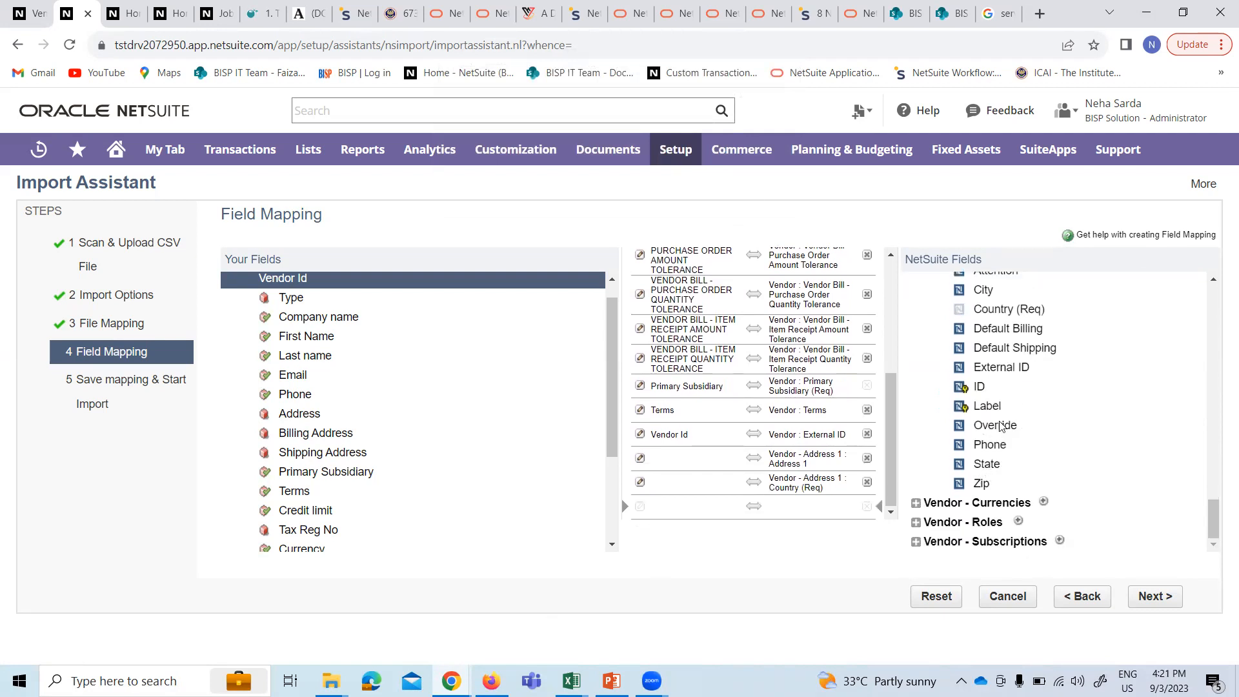
{"action": "scroll", "coordinate": [999, 426], "scroll_direction": "up", "scroll_amount": 3}
{"action": "scroll", "coordinate": [968, 419], "scroll_direction": "down", "scroll_amount": 1}
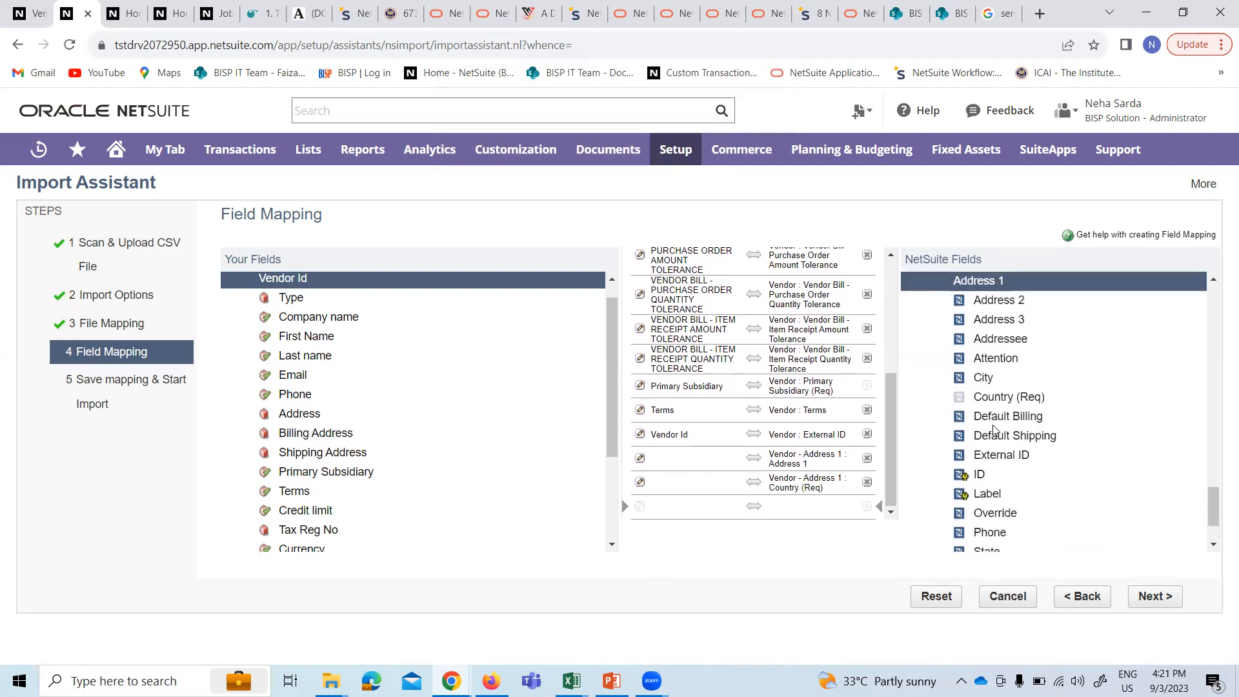
{"action": "left_click", "coordinate": [960, 412]}
{"action": "scroll", "coordinate": [960, 417], "scroll_direction": "down", "scroll_amount": 1}
{"action": "left_click", "coordinate": [961, 359]}
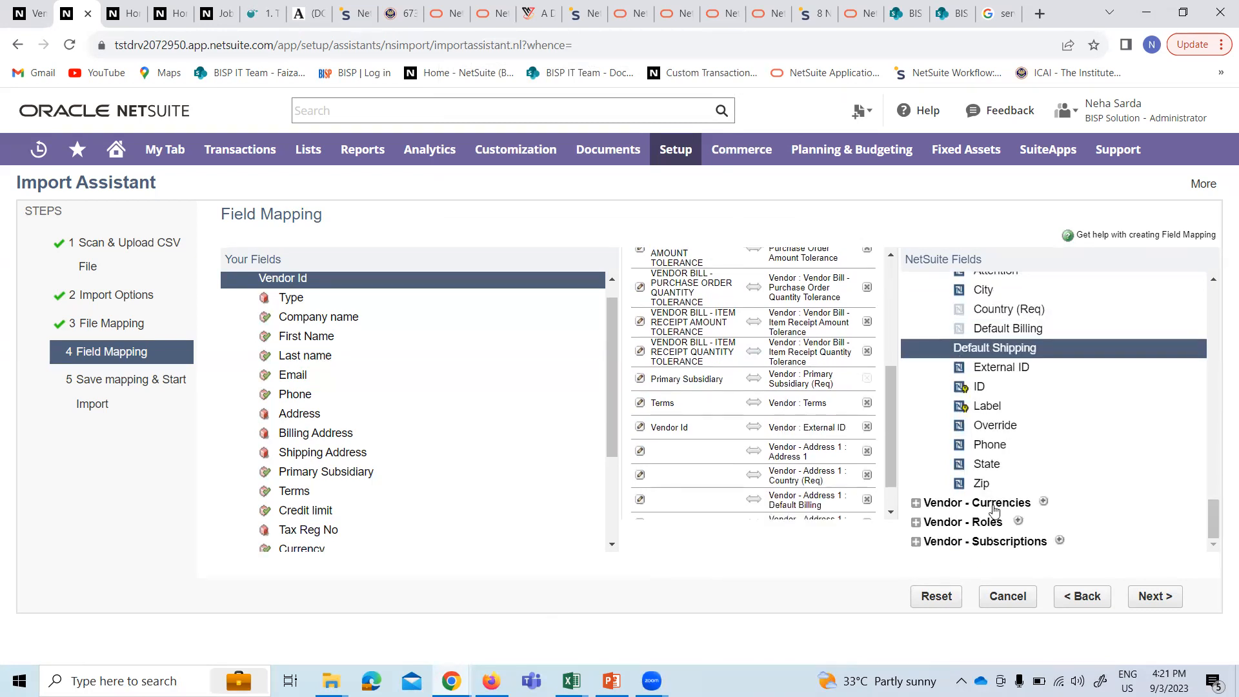
{"action": "scroll", "coordinate": [1000, 473], "scroll_direction": "up", "scroll_amount": 6}
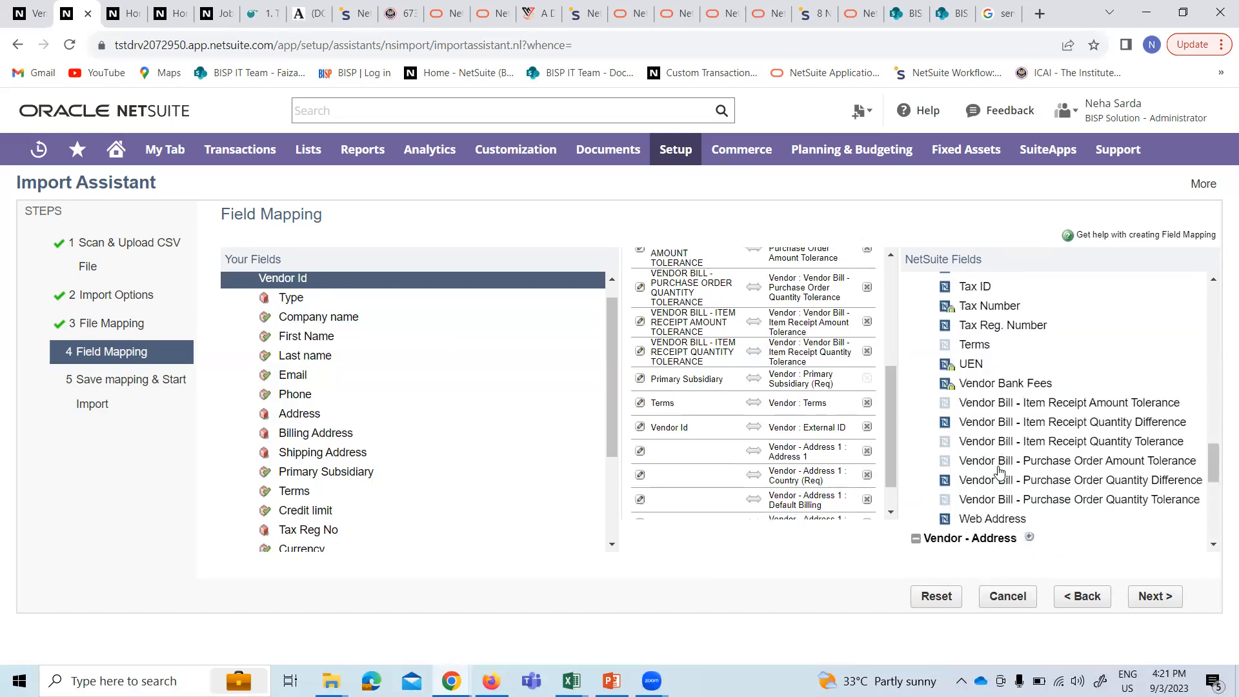
- Add the vendor's Tax Reg. Number field to the mapping and map the Country column to the Country field of Vendor - Address 1
{"action": "left_click", "coordinate": [948, 326]}
{"action": "scroll", "coordinate": [735, 449], "scroll_direction": "down", "scroll_amount": 2}
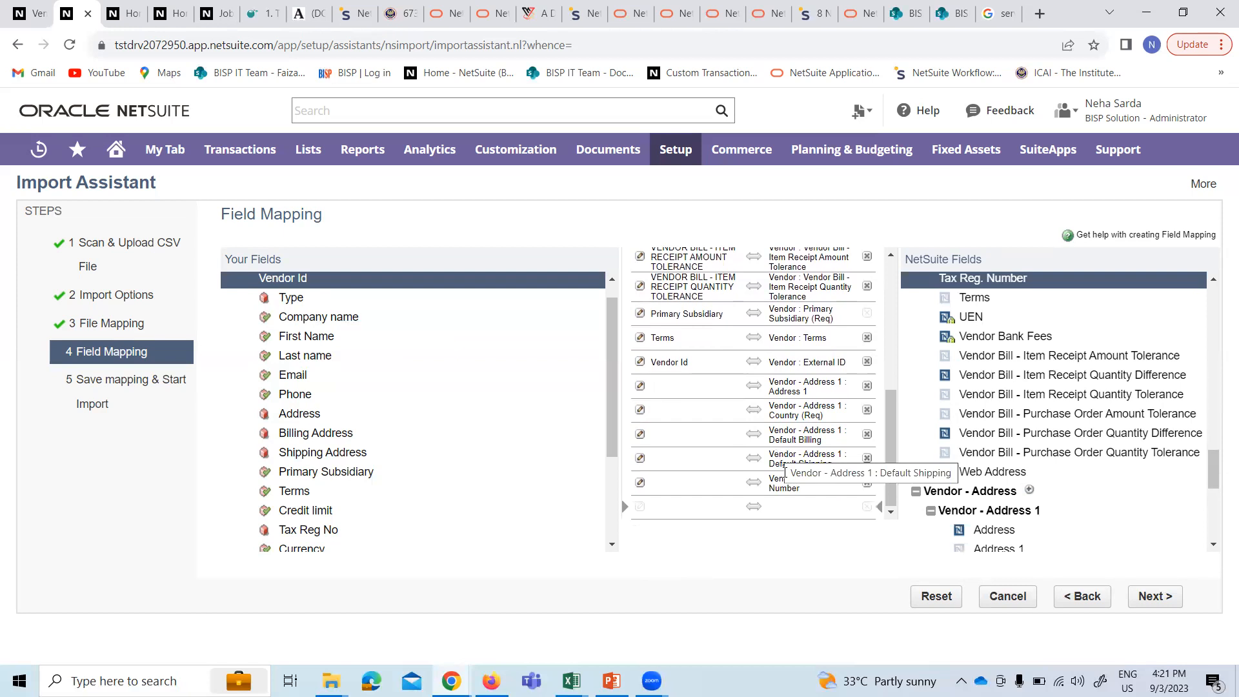
{"action": "scroll", "coordinate": [348, 481], "scroll_direction": "down", "scroll_amount": 5}
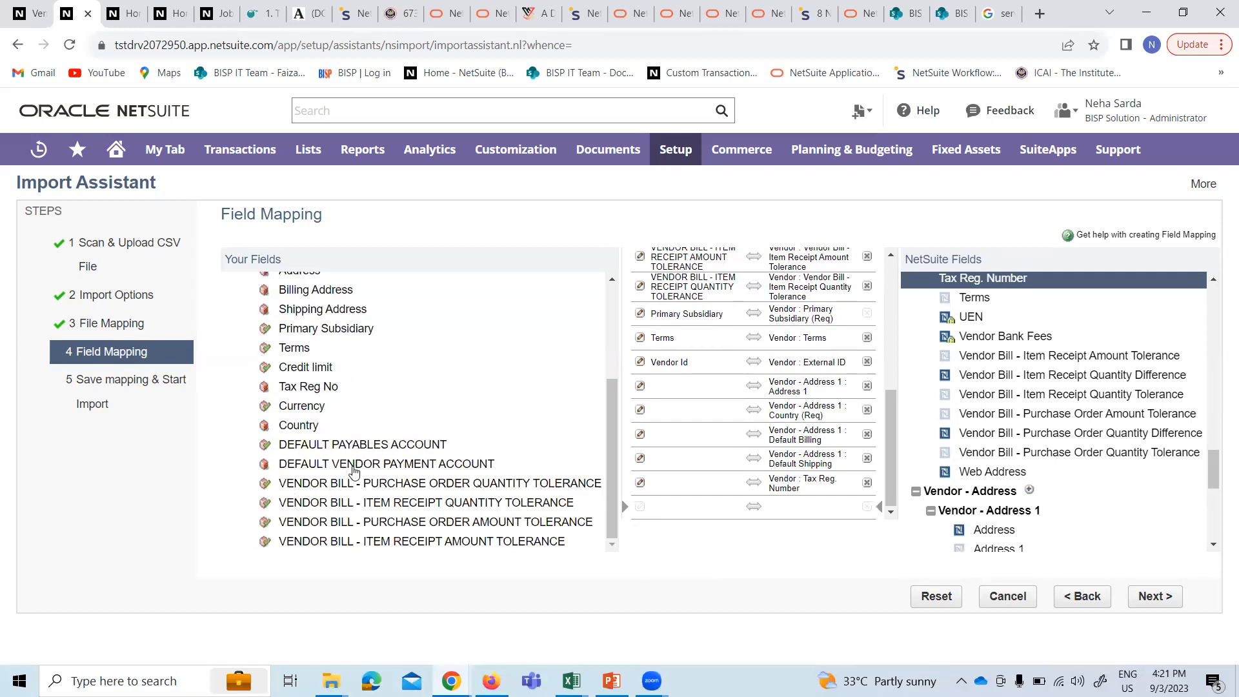
{"action": "scroll", "coordinate": [353, 472], "scroll_direction": "up", "scroll_amount": 3}
{"action": "left_click", "coordinate": [752, 414]}
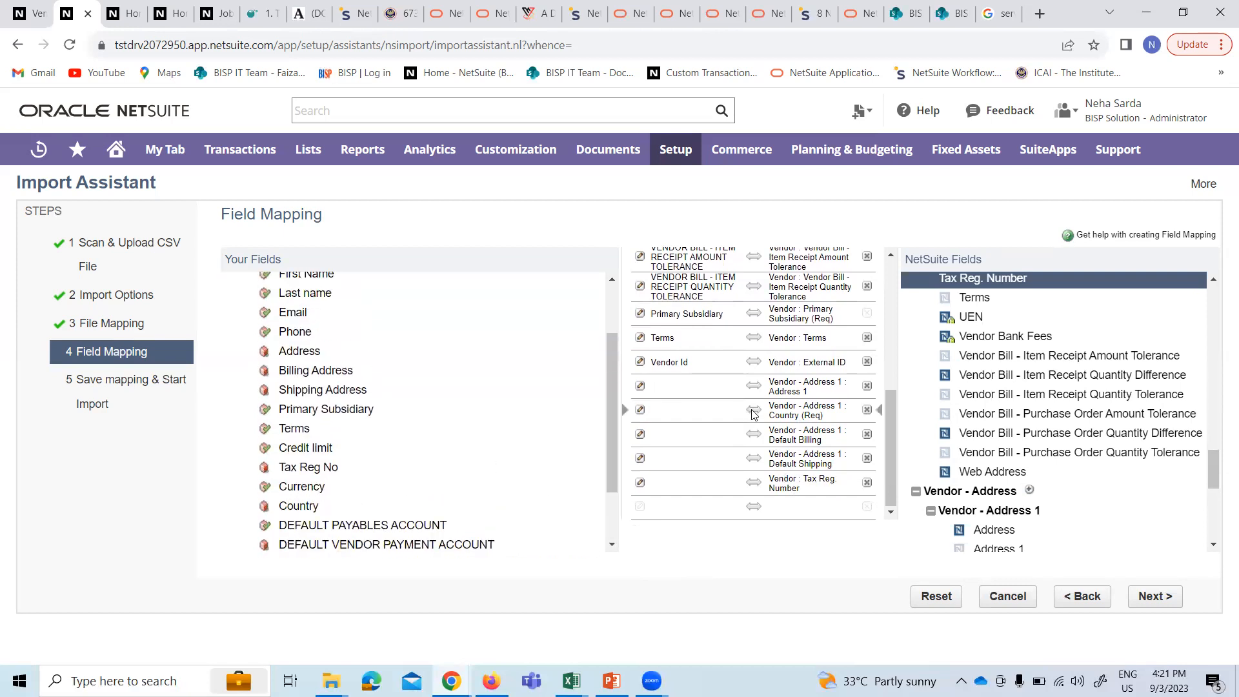
{"action": "left_click", "coordinate": [285, 507]}
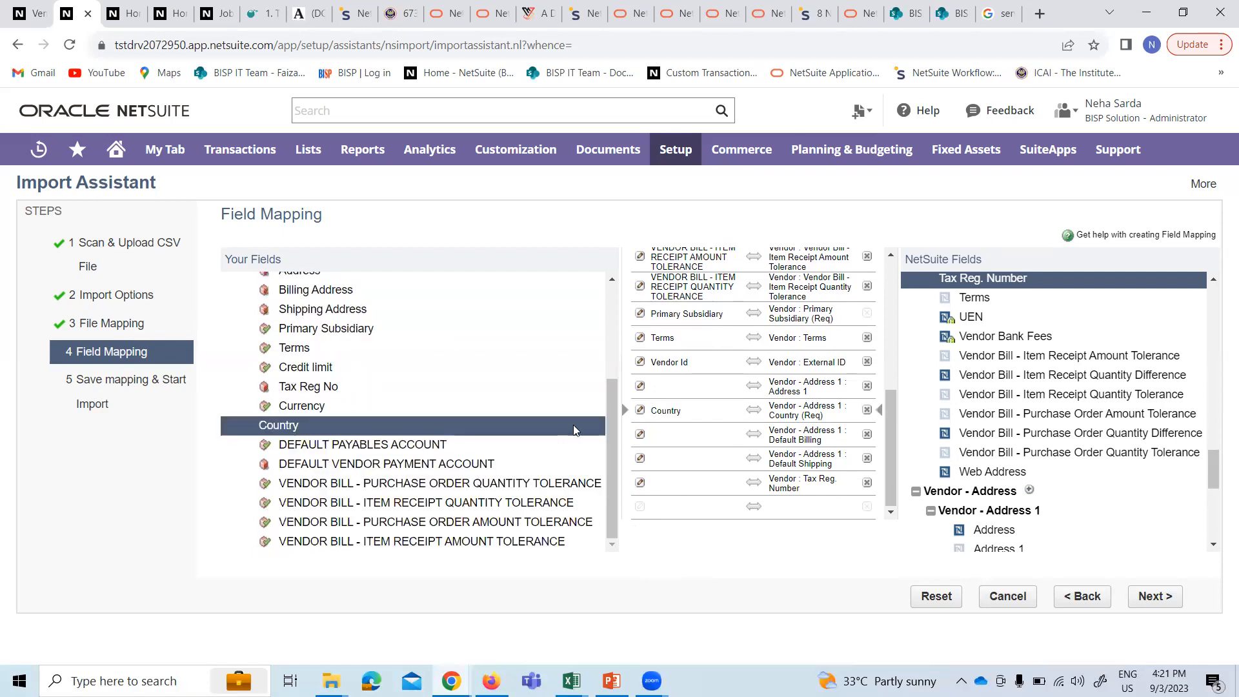
- Map the Tax Reg No column of the CSV file to the vendor's Tax Reg. Number field
{"action": "scroll", "coordinate": [816, 439], "scroll_direction": "down", "scroll_amount": 2}
{"action": "left_click", "coordinate": [746, 486]}
{"action": "left_click", "coordinate": [347, 392]}
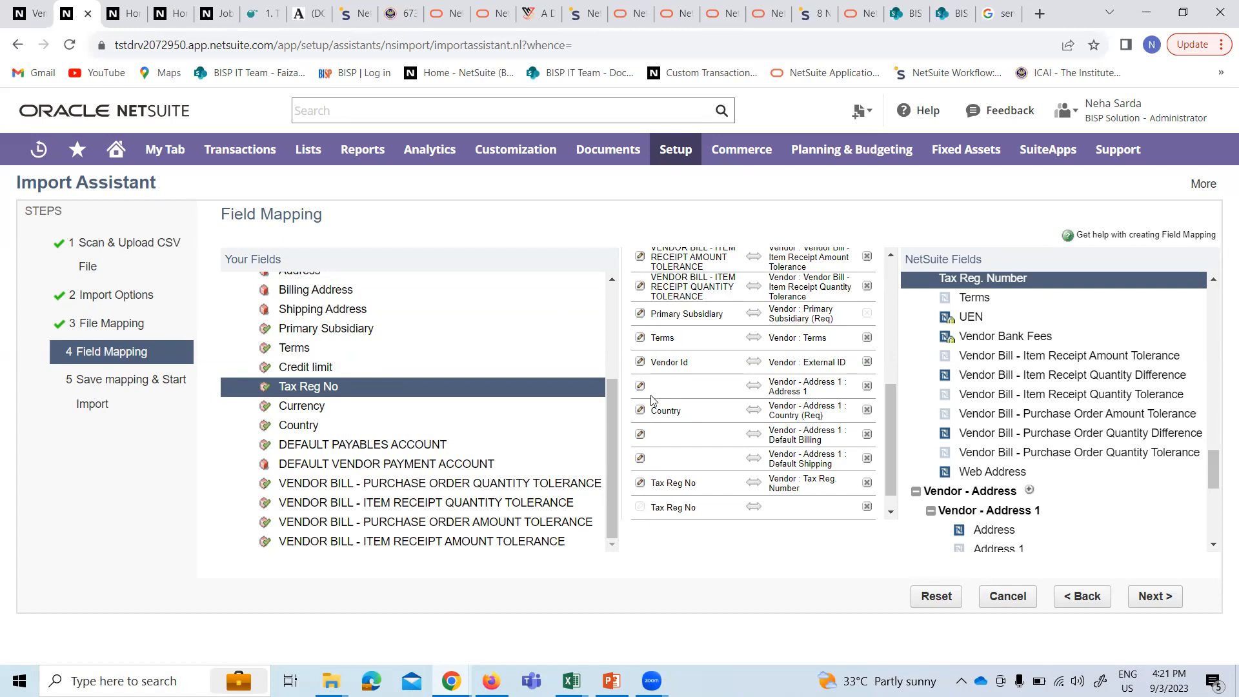
- Check the mapped pairs and map the Address column to the Address 1 field of Vendor - Address 1
{"action": "scroll", "coordinate": [789, 438], "scroll_direction": "up", "scroll_amount": 2}
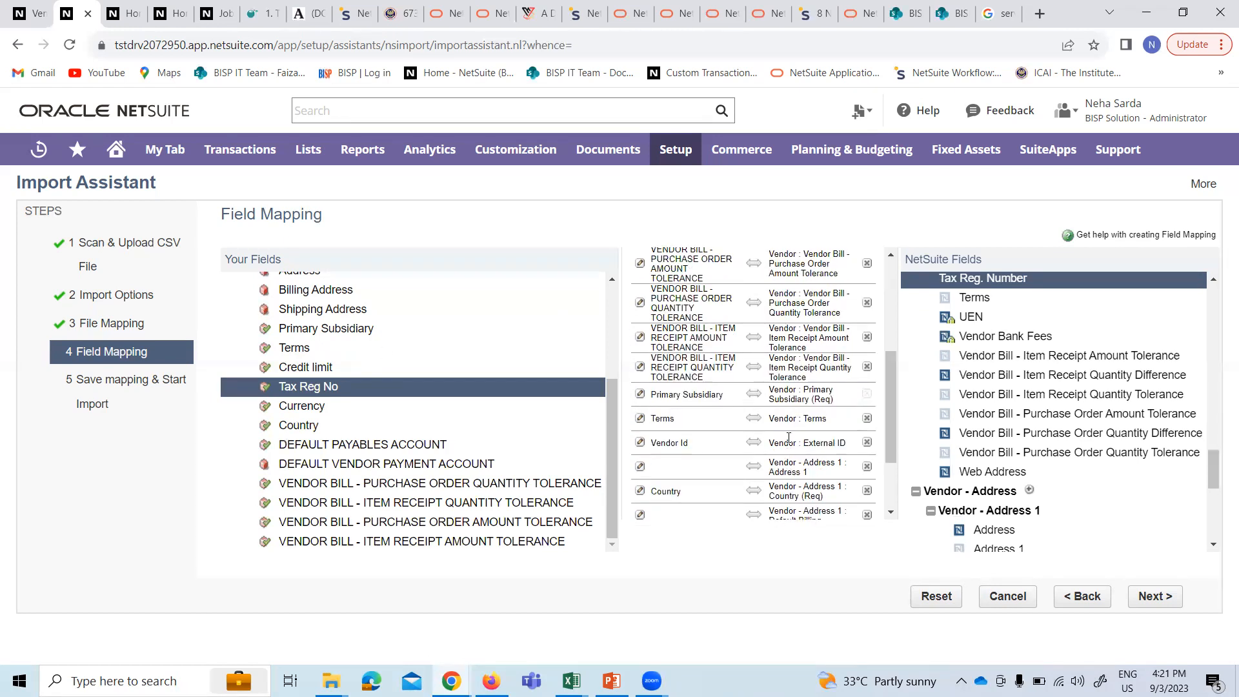
{"action": "scroll", "coordinate": [721, 499], "scroll_direction": "down", "scroll_amount": 2}
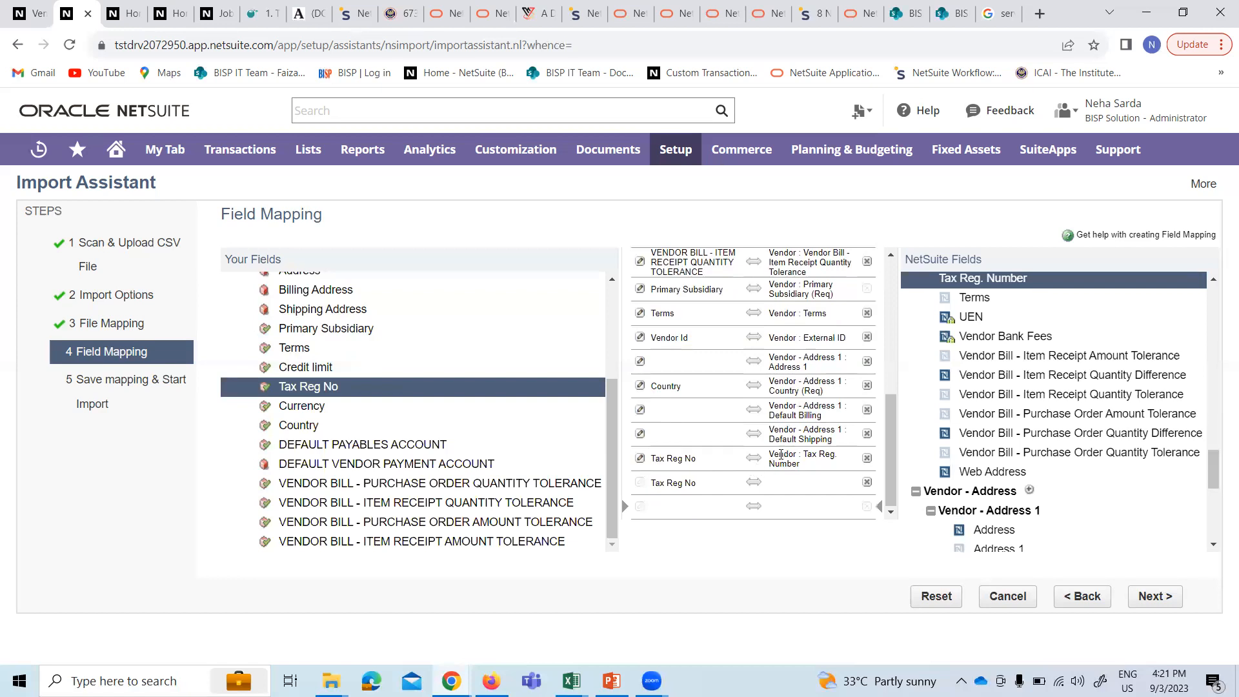
{"action": "scroll", "coordinate": [706, 467], "scroll_direction": "up", "scroll_amount": 2}
{"action": "scroll", "coordinate": [700, 448], "scroll_direction": "up", "scroll_amount": 2}
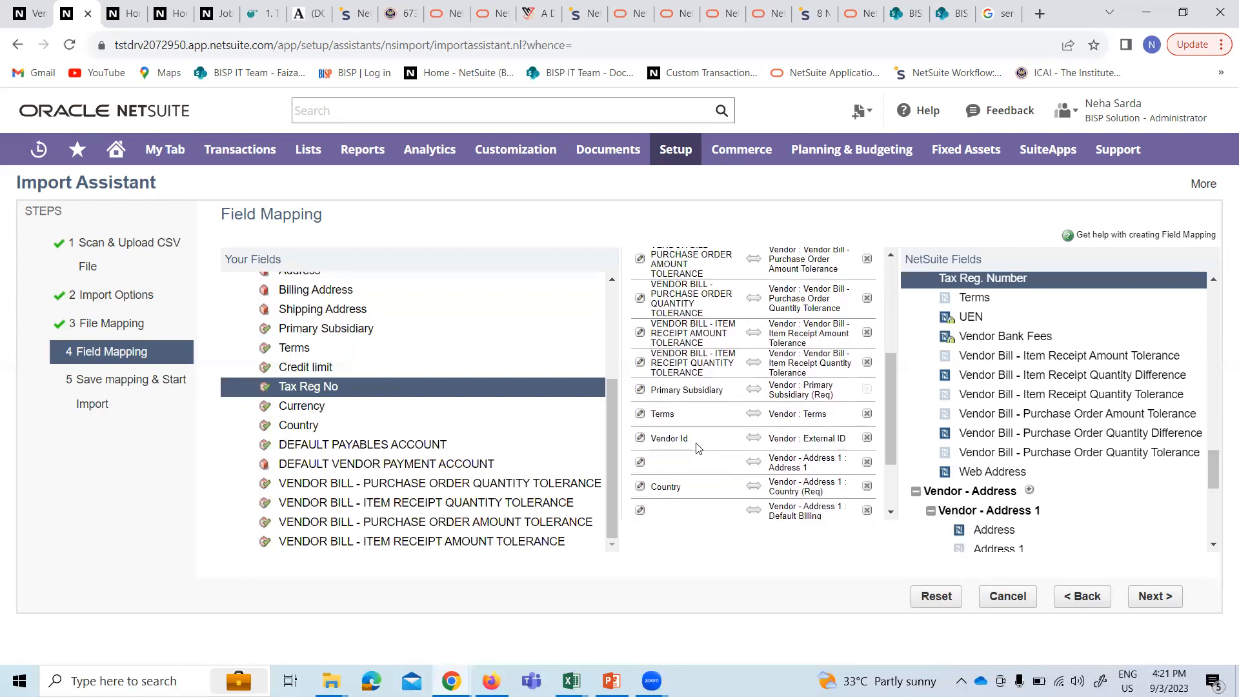
{"action": "scroll", "coordinate": [452, 439], "scroll_direction": "up", "scroll_amount": 2}
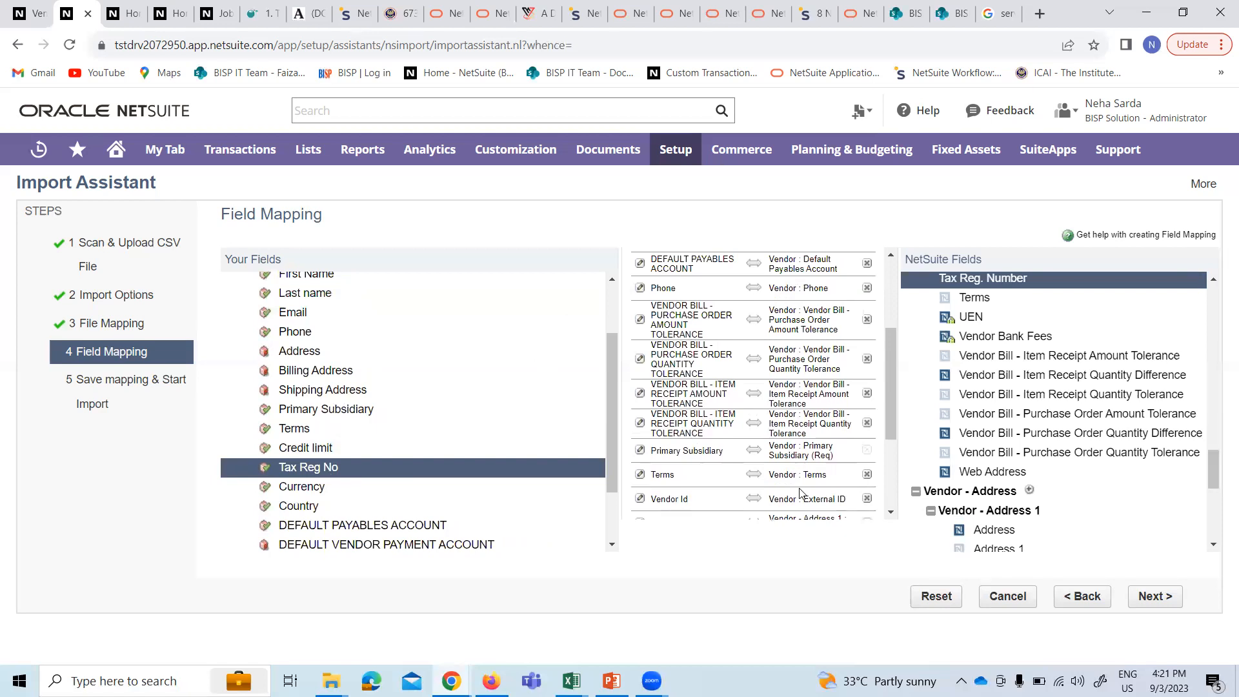
{"action": "scroll", "coordinate": [801, 494], "scroll_direction": "up", "scroll_amount": 2}
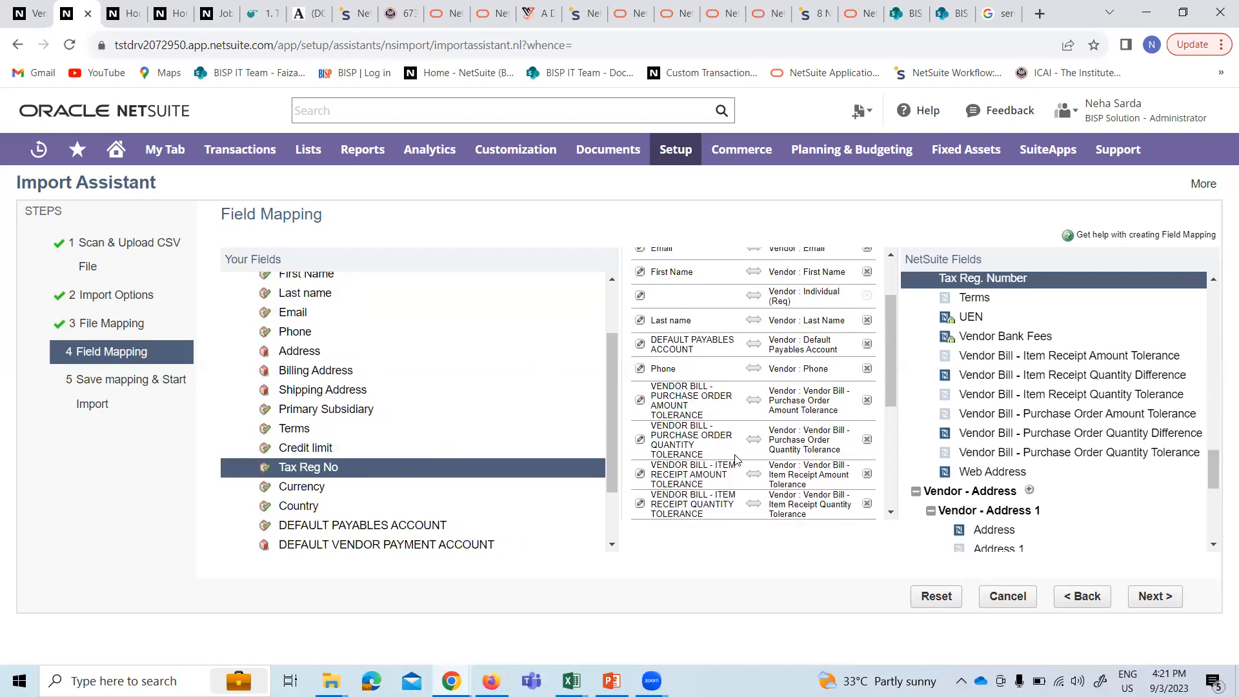
{"action": "scroll", "coordinate": [735, 459], "scroll_direction": "down", "scroll_amount": 6}
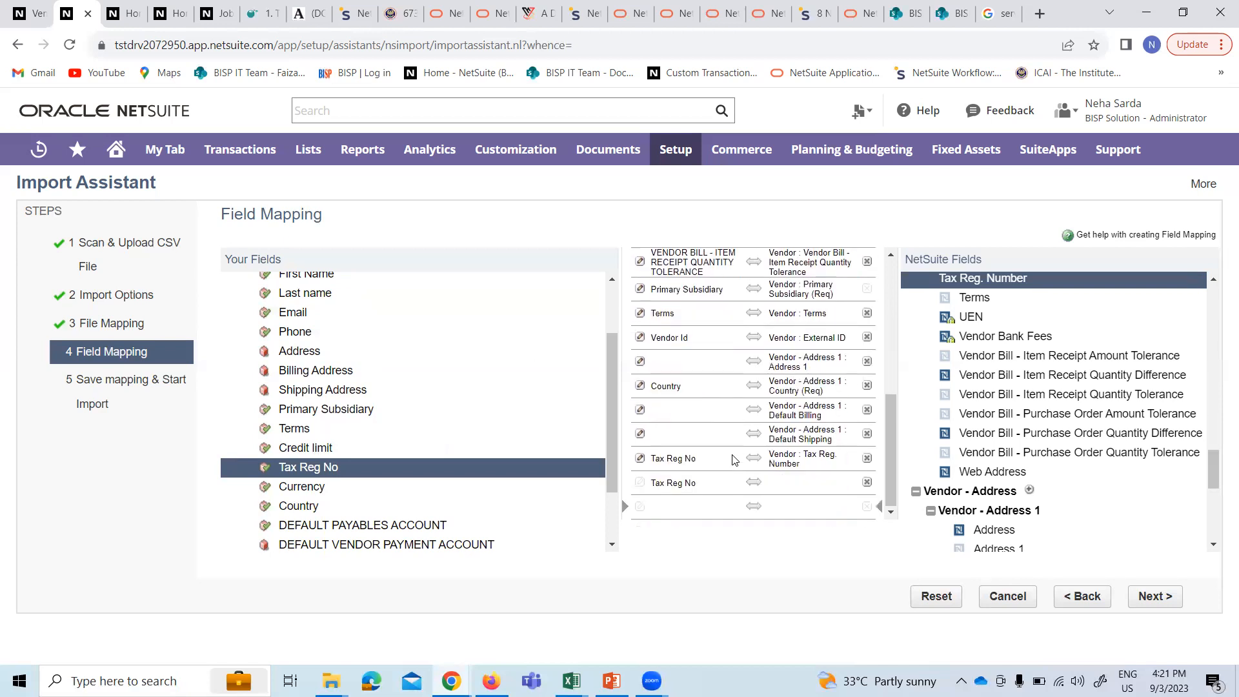
{"action": "left_click", "coordinate": [752, 367]}
{"action": "left_click", "coordinate": [304, 351]}
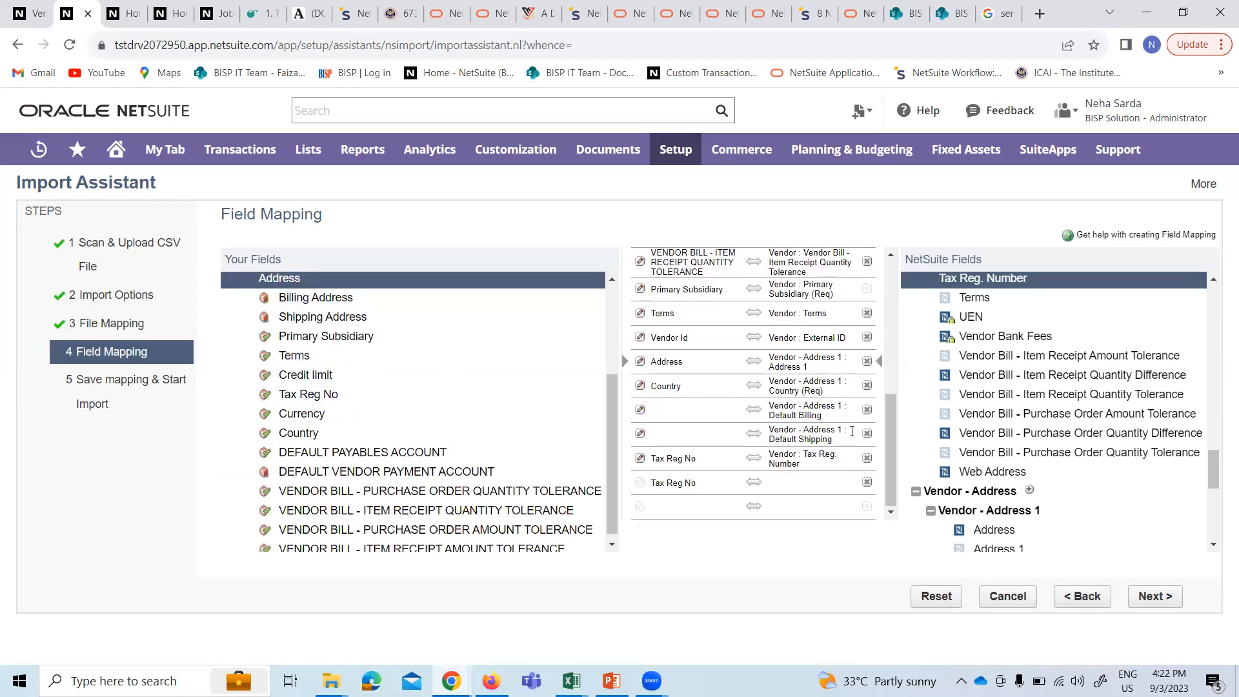
- Map the Billing Address column to Default Billing and the Shipping Address column to Default Shipping of Vendor - Address 1
{"action": "left_click", "coordinate": [748, 413]}
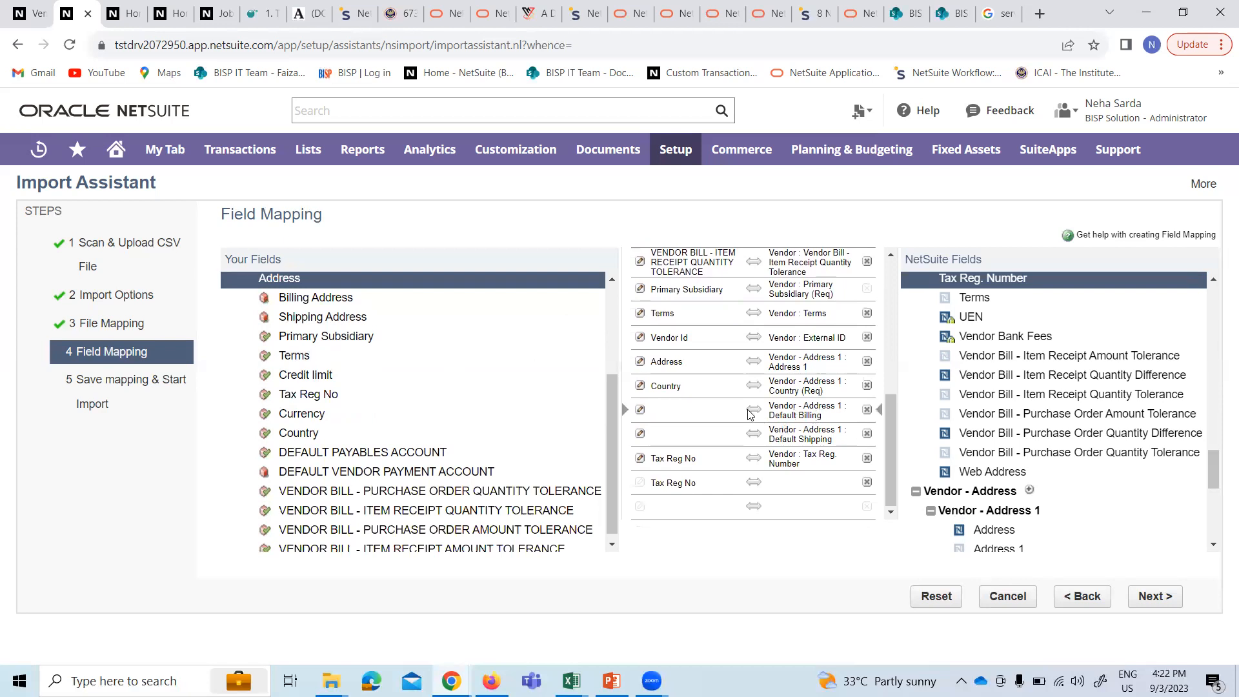
{"action": "left_click", "coordinate": [325, 301]}
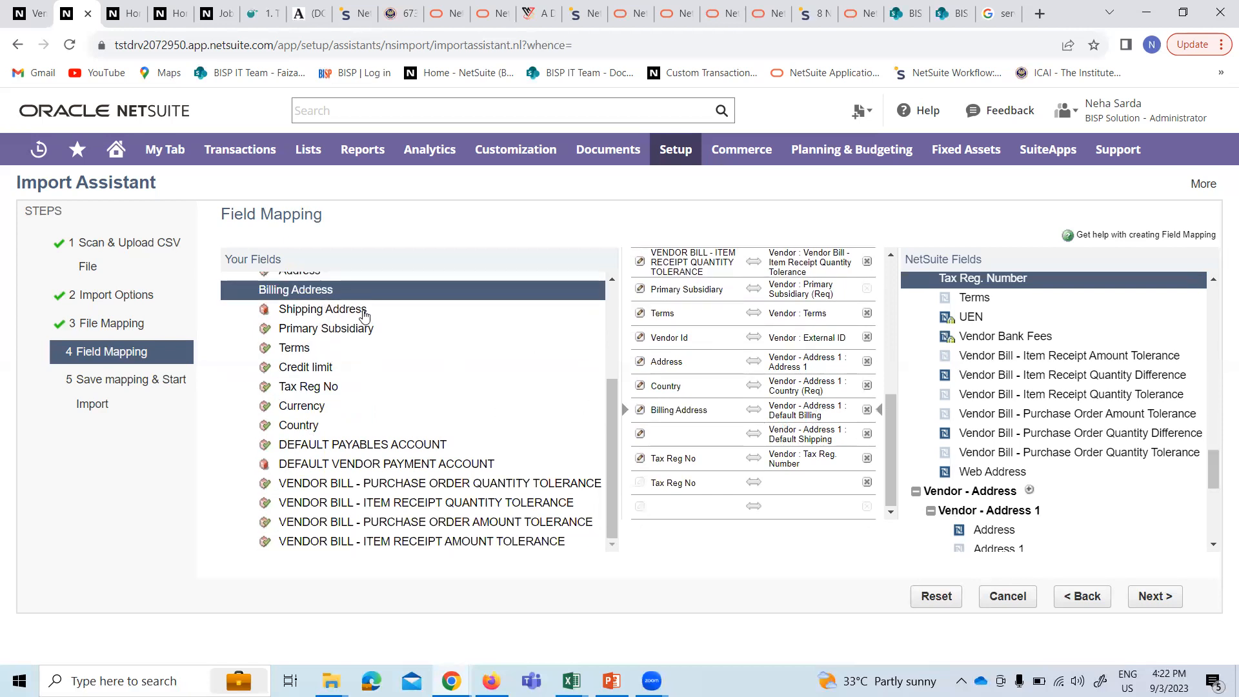
{"action": "left_click", "coordinate": [749, 435]}
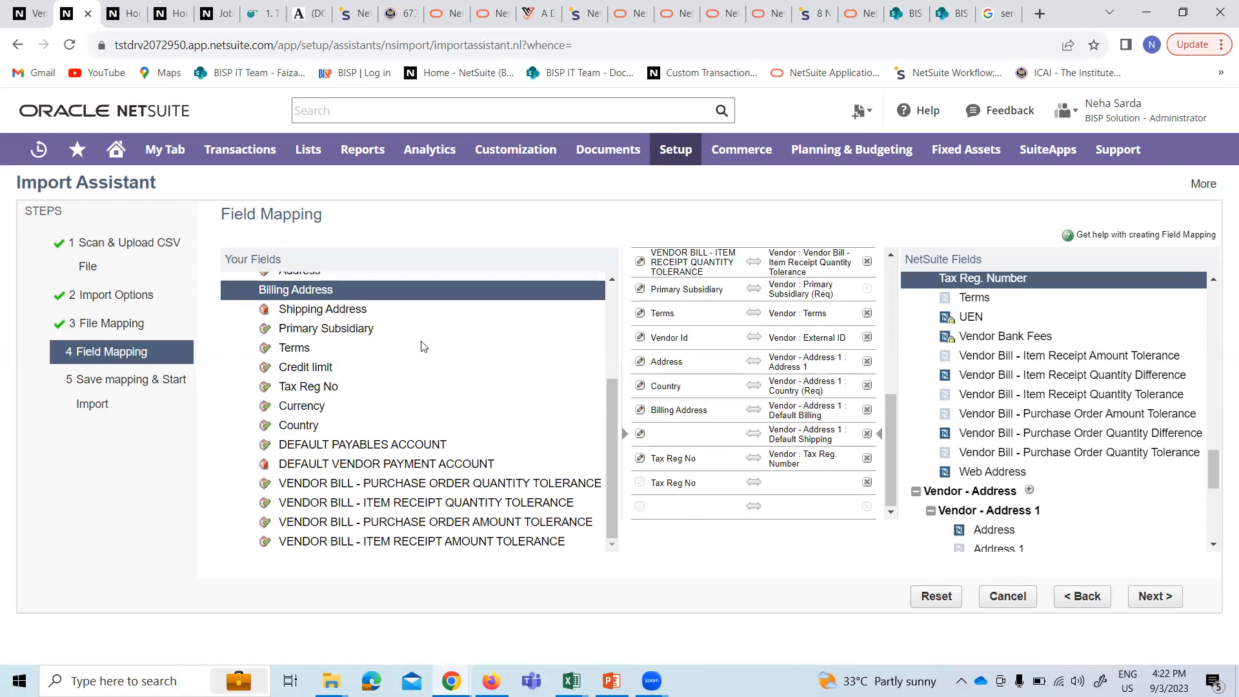
{"action": "left_click", "coordinate": [302, 314]}
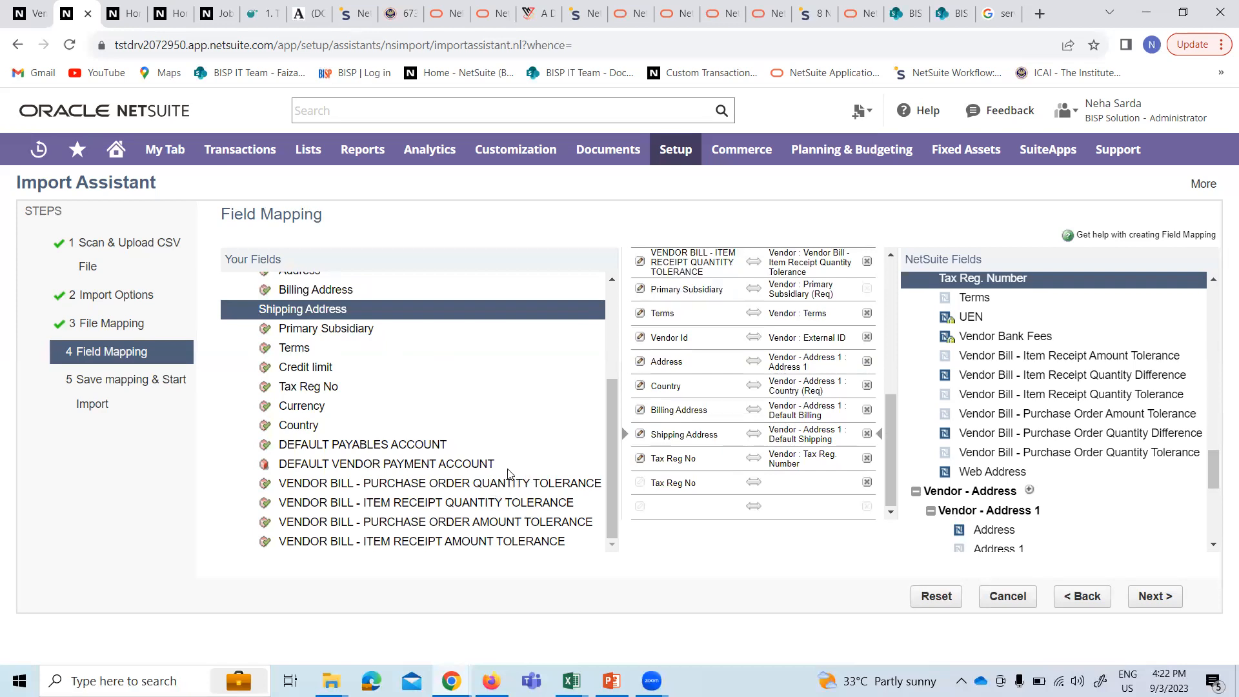
- Look over the field mapping and try to continue to the Save mapping & Start Import step
{"action": "scroll", "coordinate": [510, 474], "scroll_direction": "up", "scroll_amount": 3}
{"action": "scroll", "coordinate": [506, 466], "scroll_direction": "down", "scroll_amount": 3}
{"action": "scroll", "coordinate": [747, 510], "scroll_direction": "up", "scroll_amount": 3}
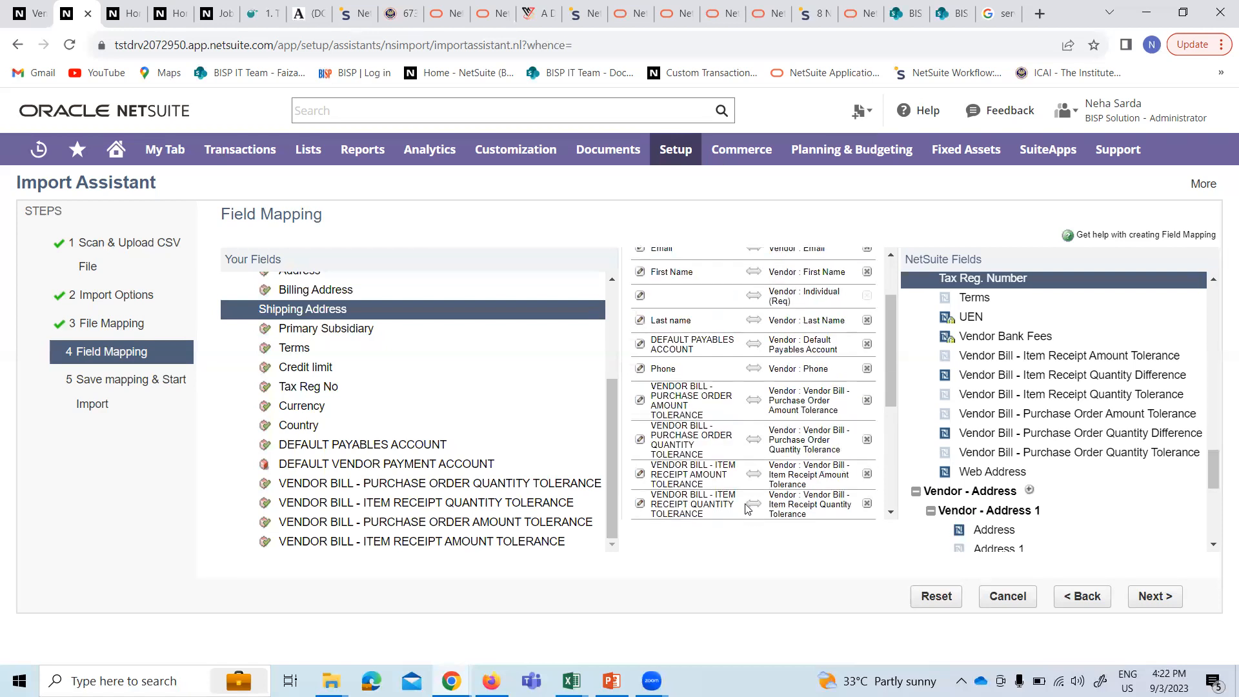
{"action": "scroll", "coordinate": [349, 458], "scroll_direction": "up", "scroll_amount": 5}
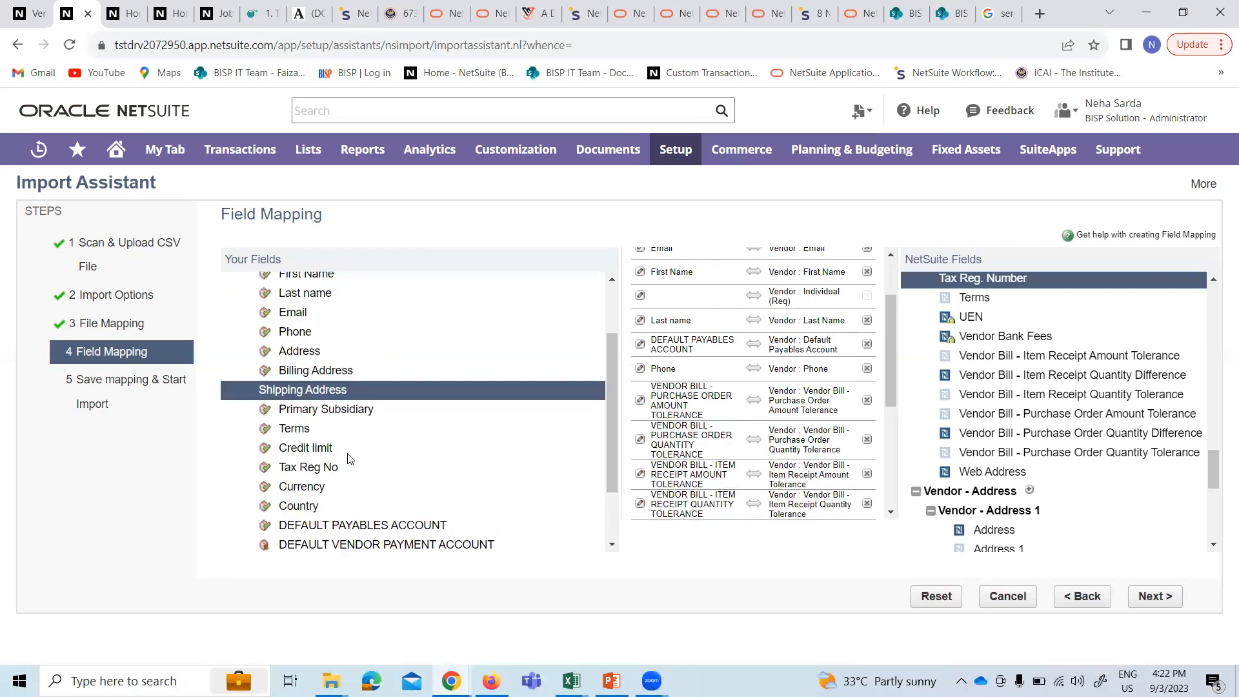
{"action": "scroll", "coordinate": [821, 412], "scroll_direction": "up", "scroll_amount": 3}
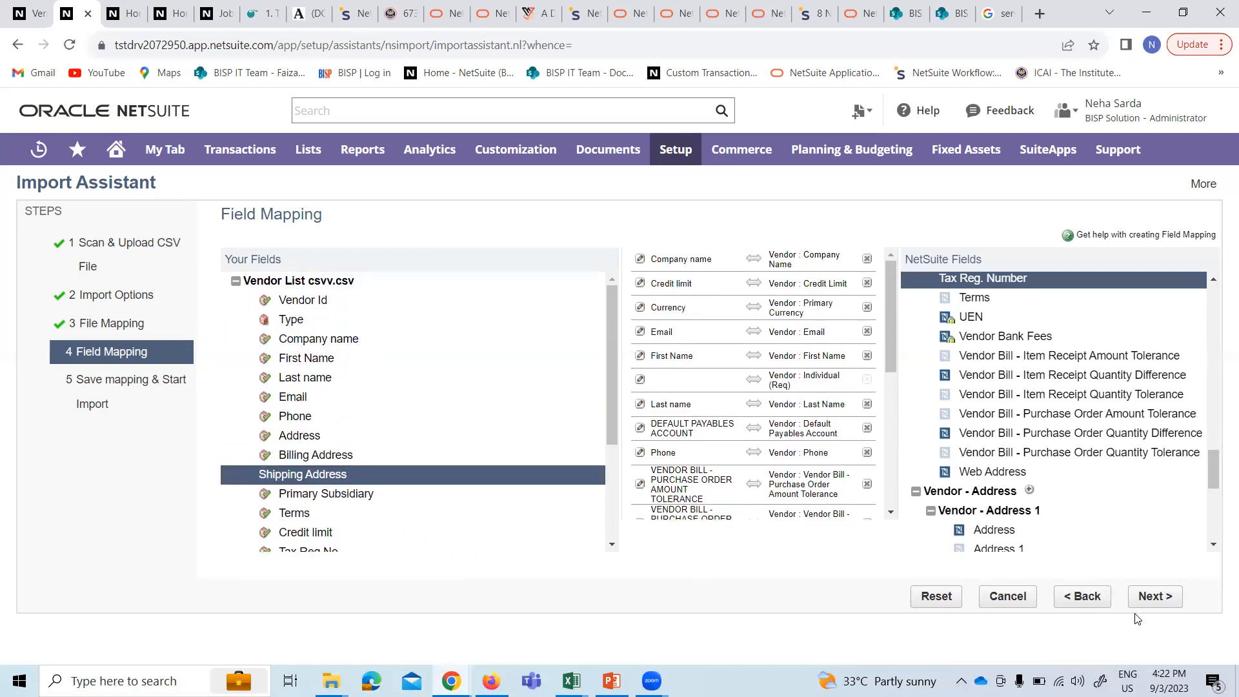
{"action": "left_click", "coordinate": [1156, 600]}
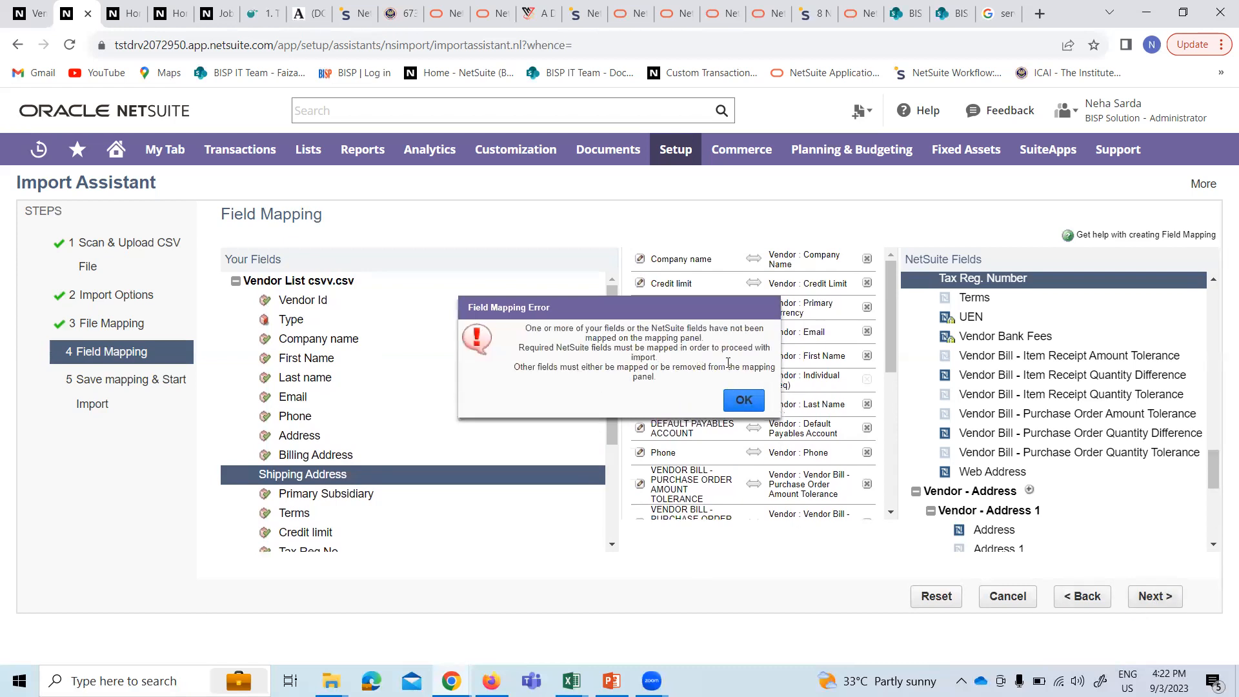
{"action": "left_click", "coordinate": [742, 400]}
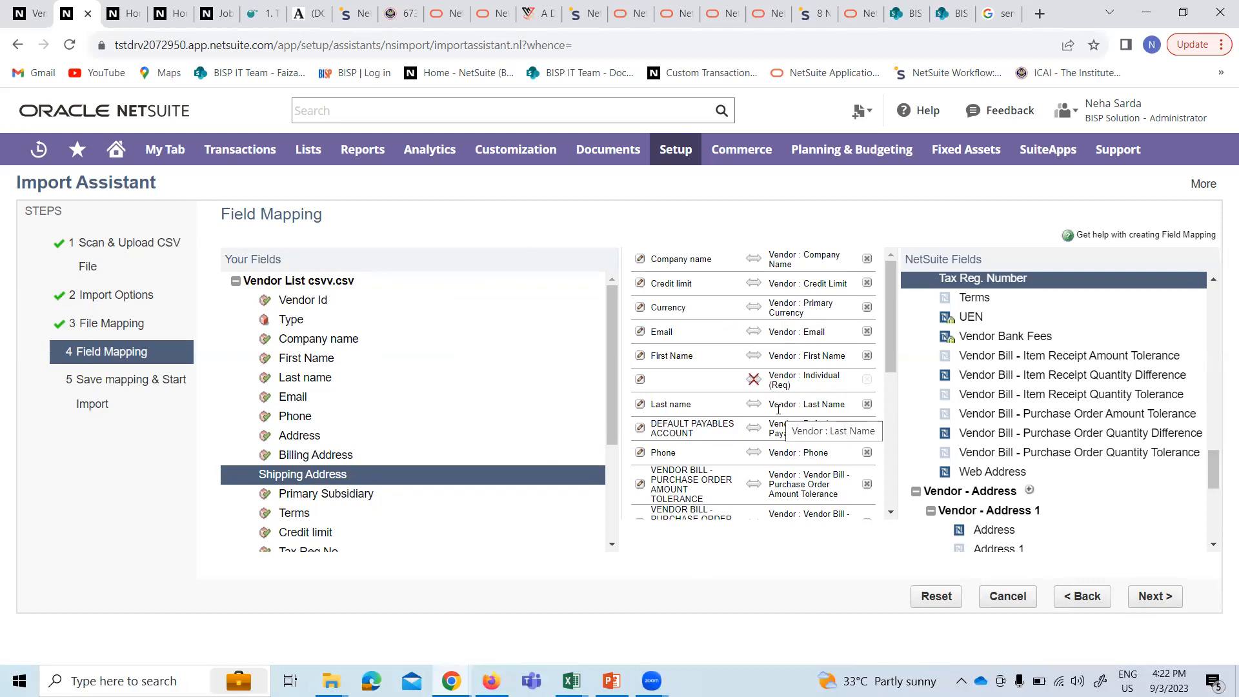
- Map the Company name column to the vendor's required Individual field and try to continue with the import again
{"action": "left_click", "coordinate": [753, 382]}
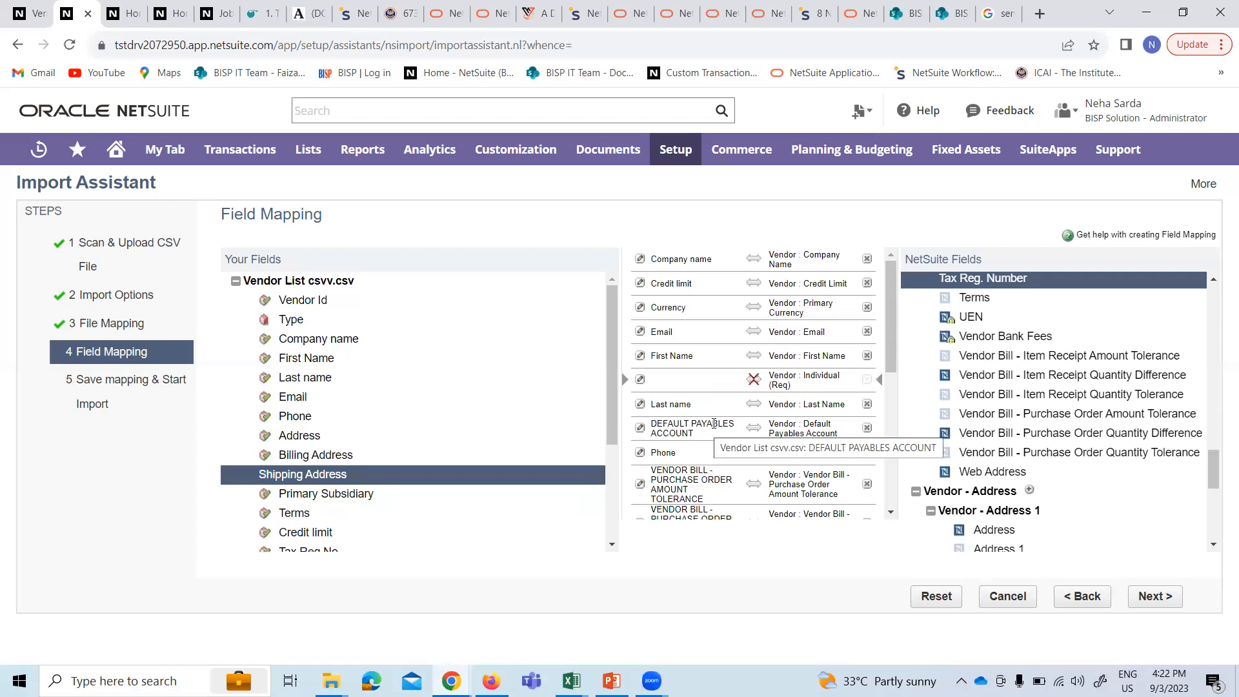
{"action": "left_click", "coordinate": [298, 338]}
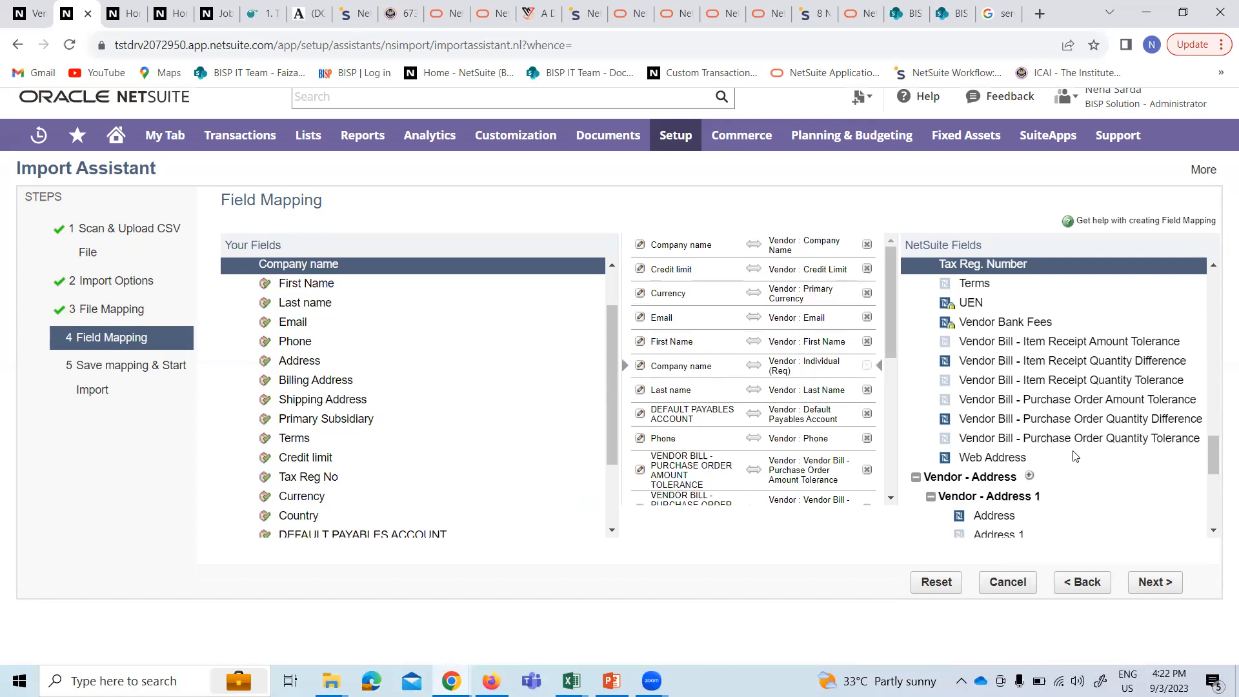
{"action": "left_click", "coordinate": [1154, 582]}
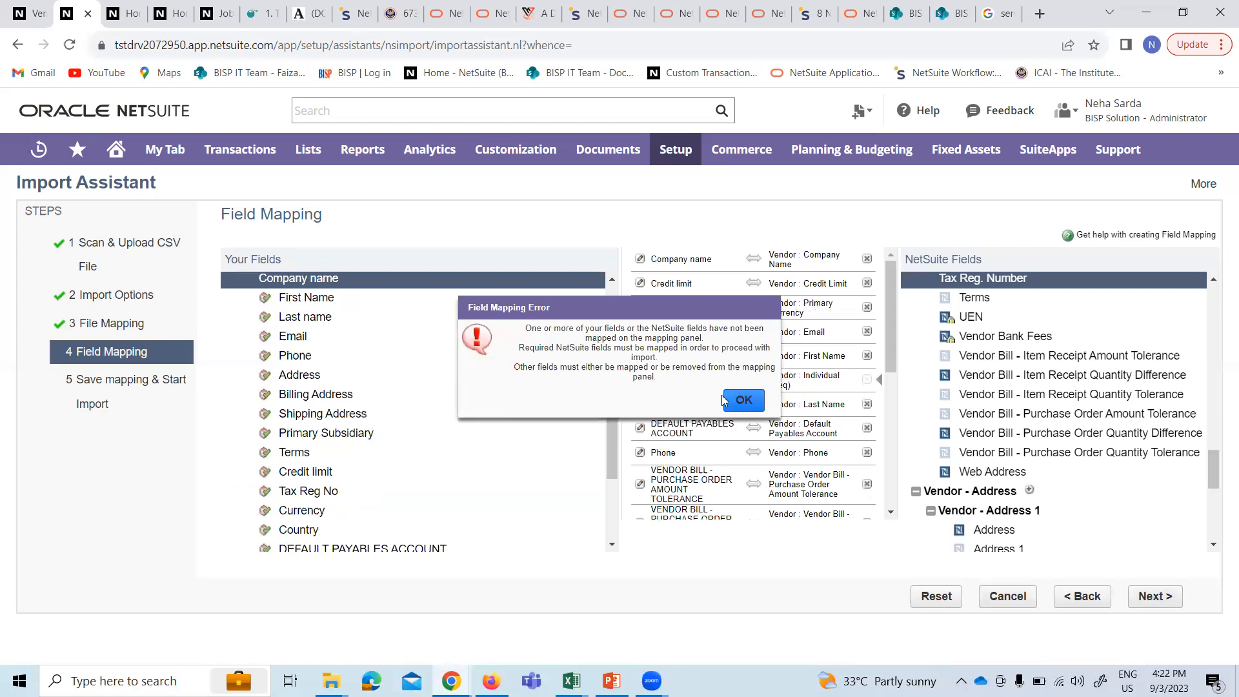
{"action": "left_click", "coordinate": [726, 401]}
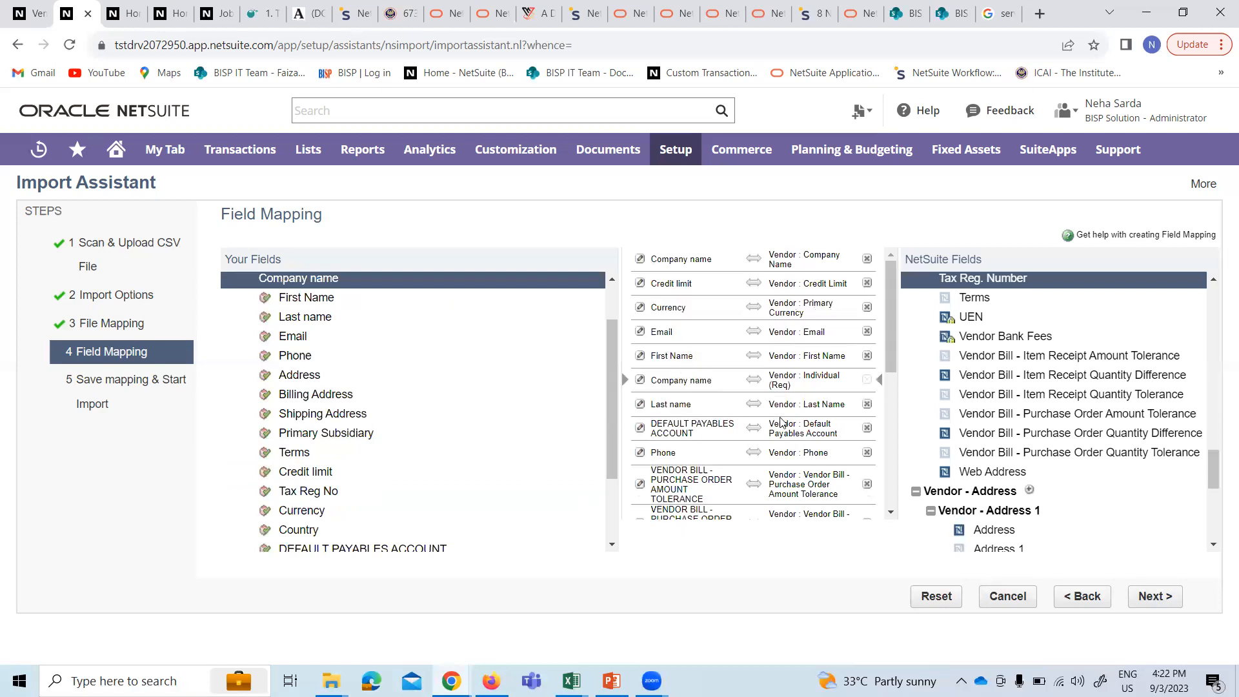
- Remove the unpaired duplicate Tax Reg No row from the mapping and resubmit the field mapping form
{"action": "scroll", "coordinate": [782, 420], "scroll_direction": "down", "scroll_amount": 5}
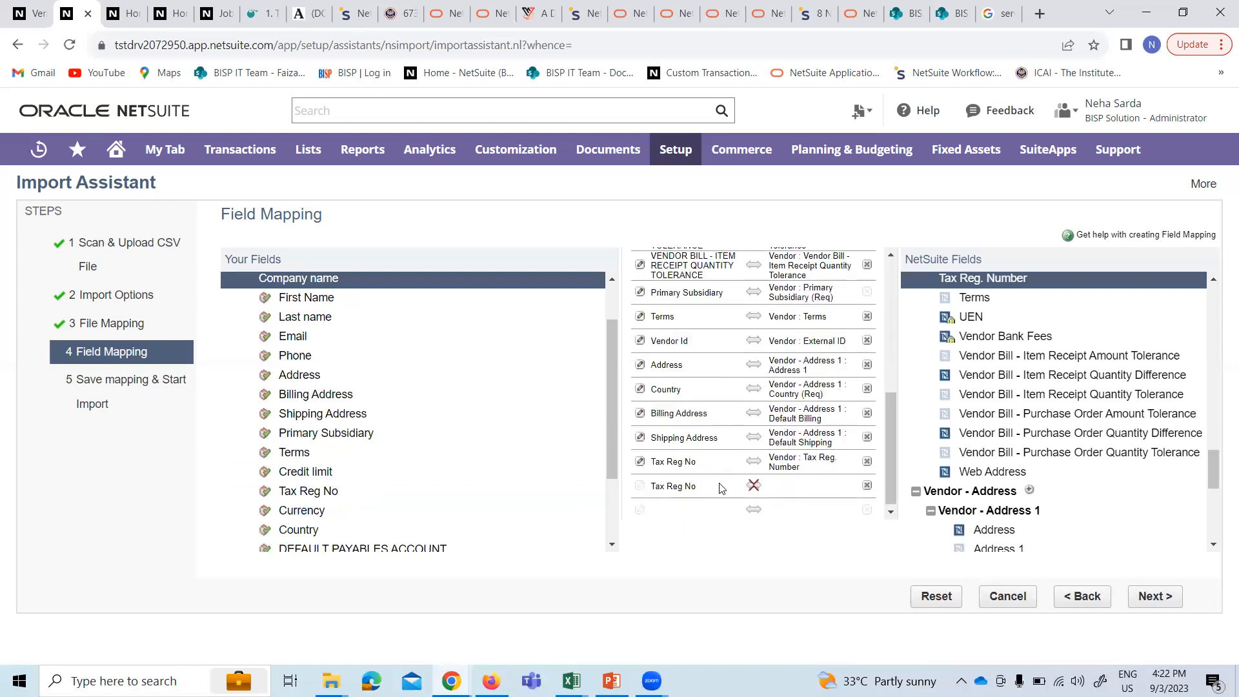
{"action": "scroll", "coordinate": [430, 396], "scroll_direction": "down", "scroll_amount": 3}
{"action": "scroll", "coordinate": [352, 474], "scroll_direction": "up", "scroll_amount": 2}
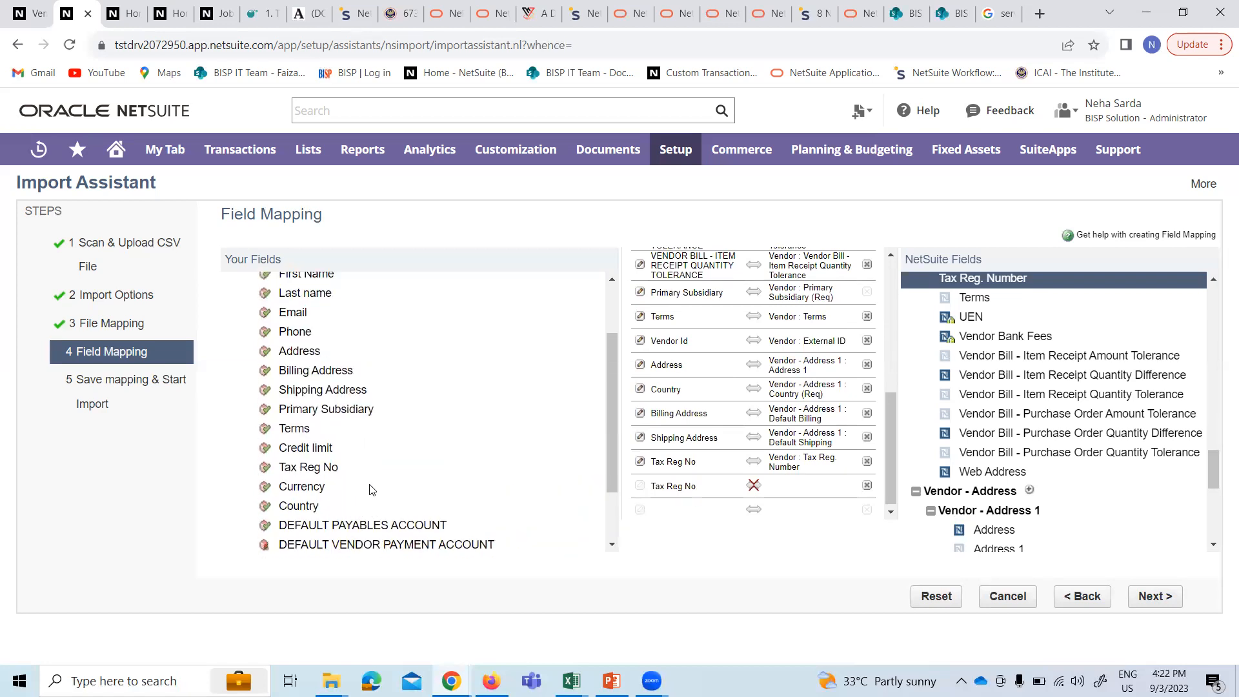
{"action": "left_click", "coordinate": [867, 486]}
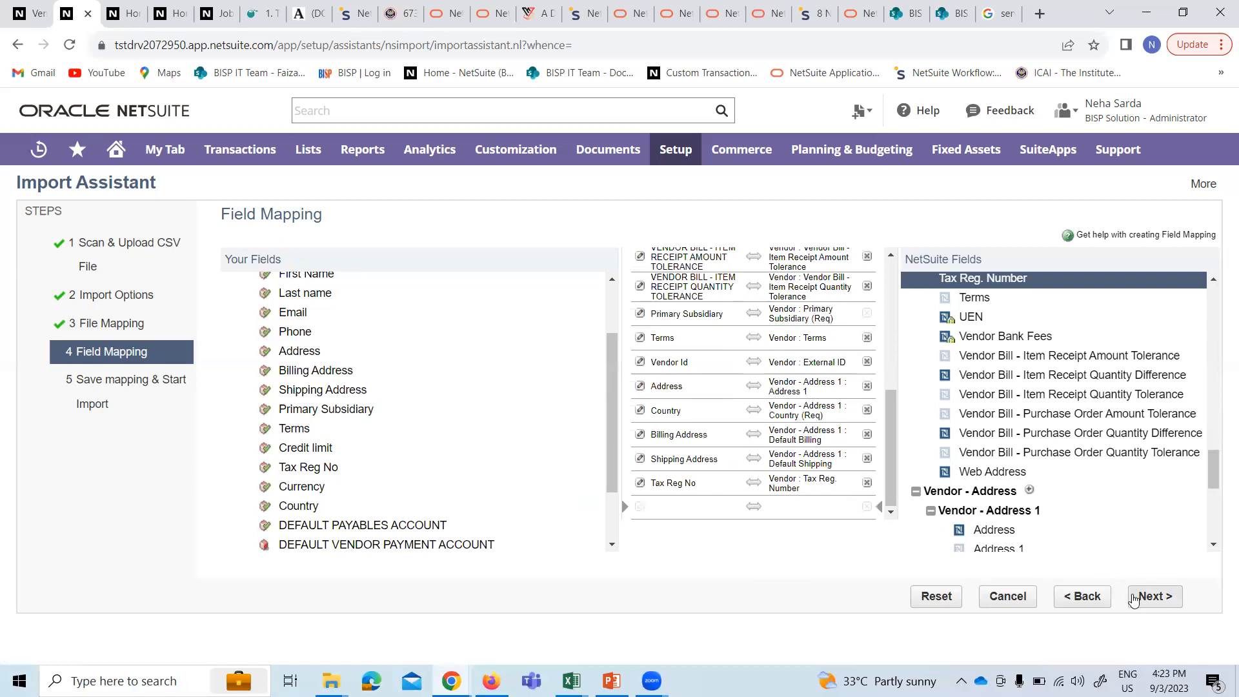
{"action": "left_click", "coordinate": [1141, 595]}
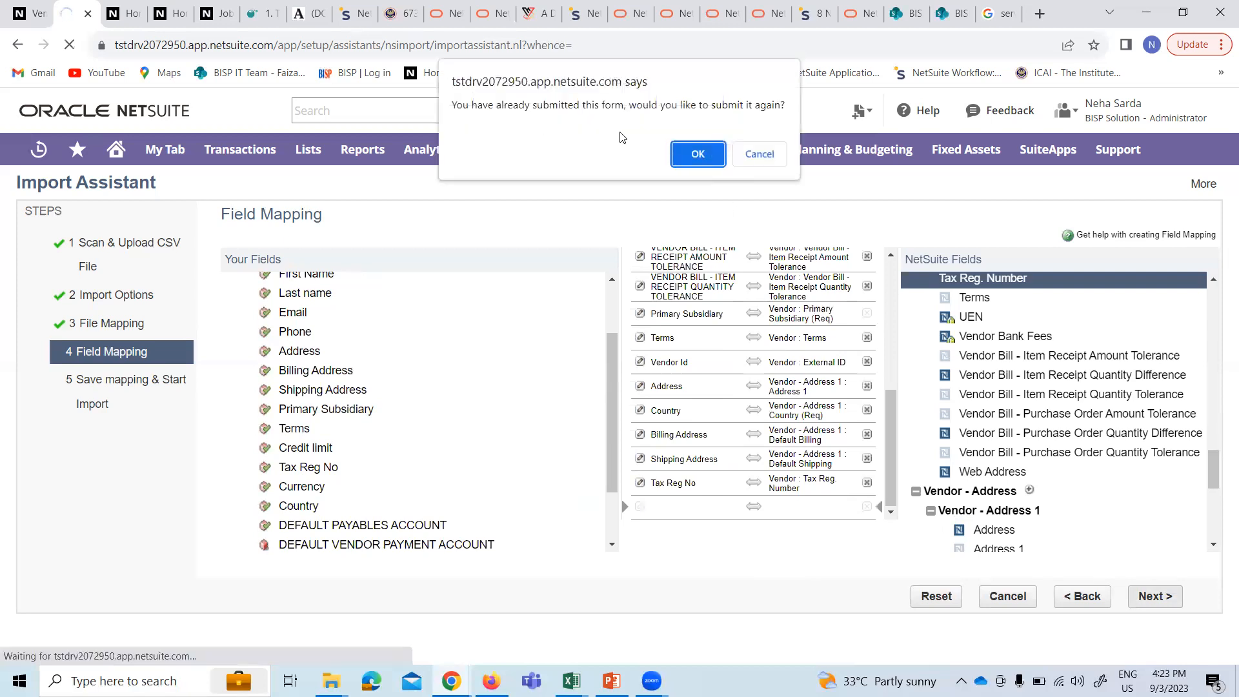
{"action": "left_click", "coordinate": [702, 151]}
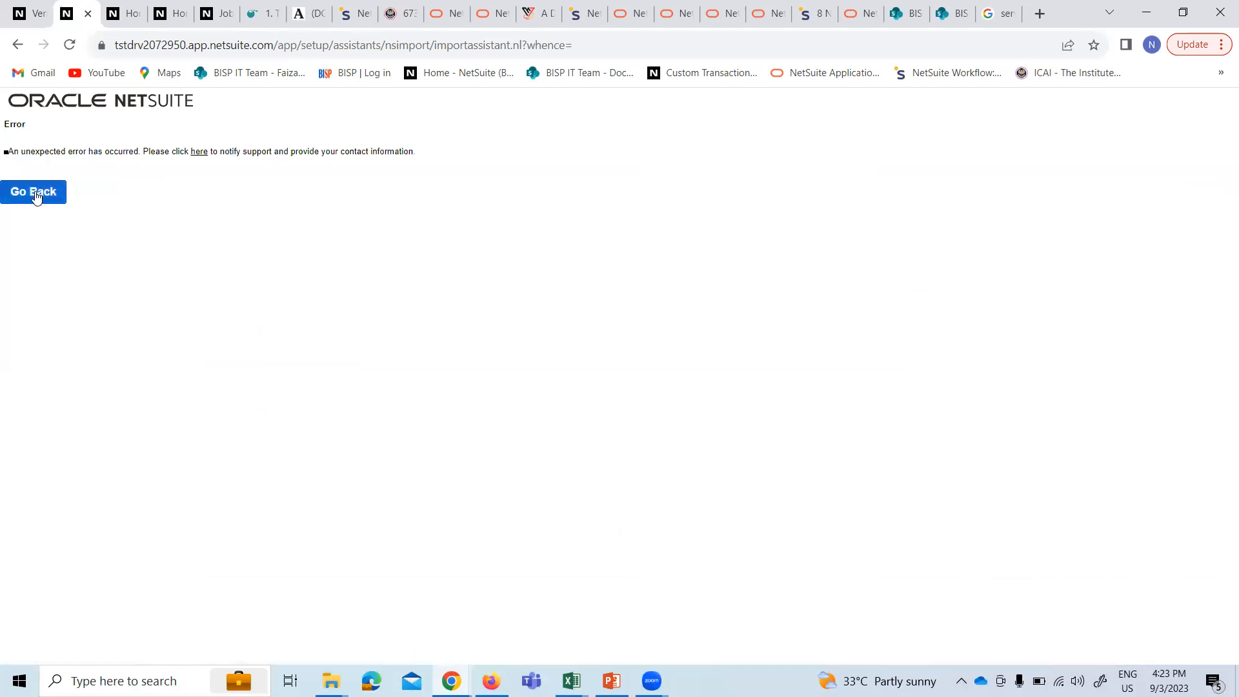
- Leave the error page for the home dashboard and start a new CSV records import
{"action": "left_click", "coordinate": [35, 194]}
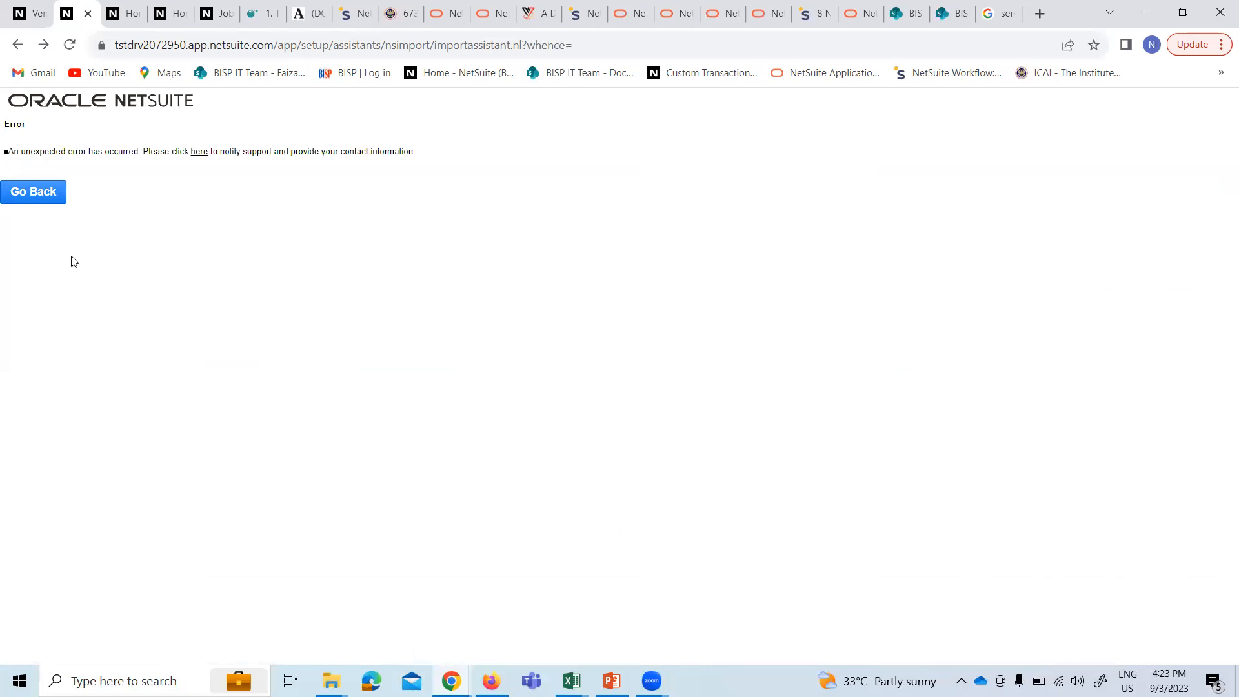
{"action": "left_click", "coordinate": [33, 193]}
{"action": "left_click", "coordinate": [52, 191]}
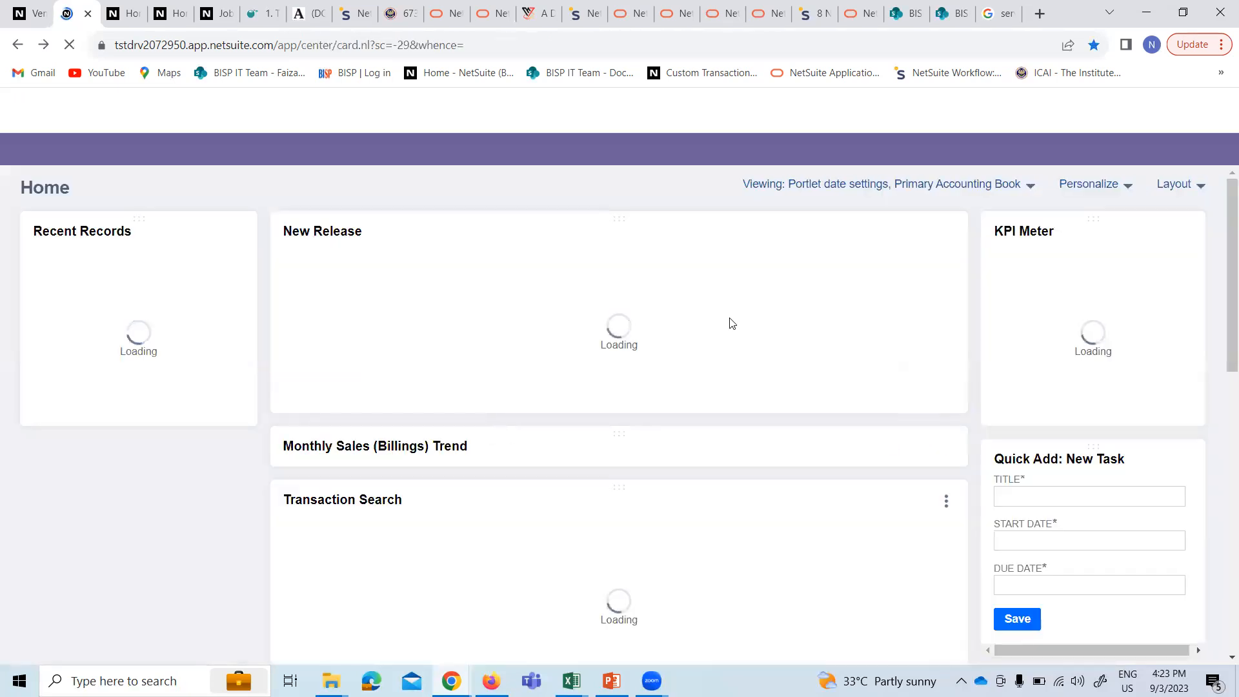
{"action": "mouse_move", "coordinate": [674, 162]}
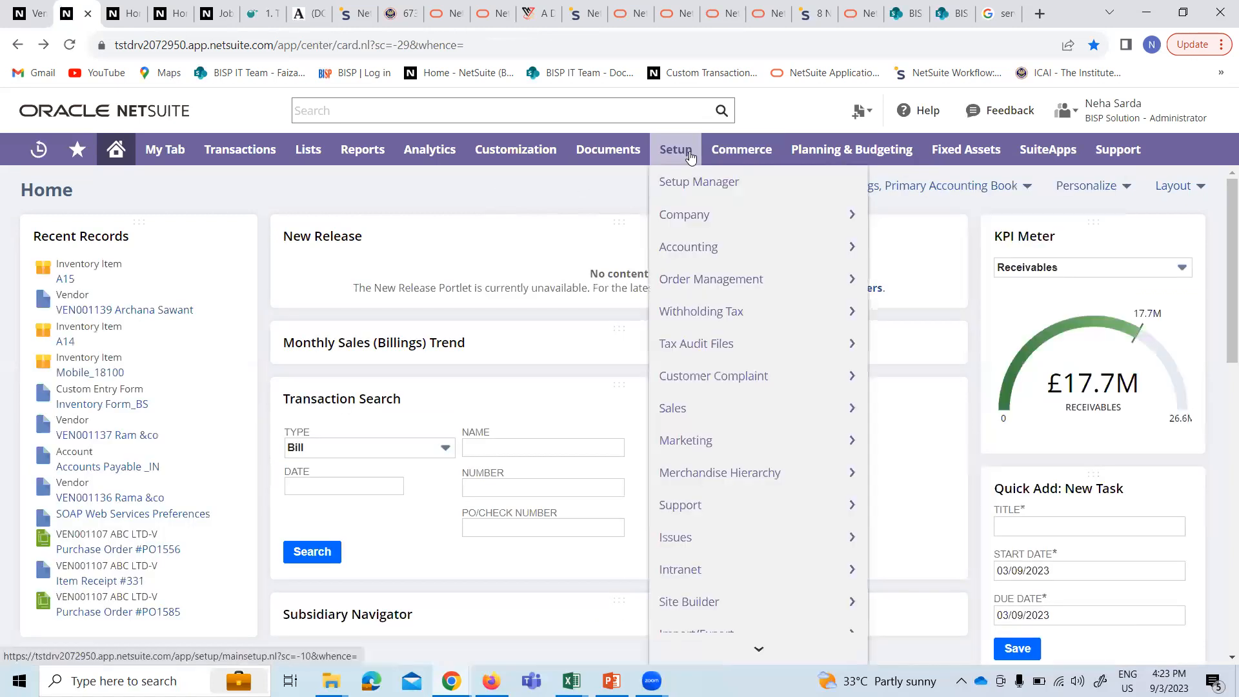
{"action": "scroll", "coordinate": [696, 510], "scroll_direction": "down", "scroll_amount": 3}
{"action": "mouse_move", "coordinate": [696, 516]}
{"action": "mouse_move", "coordinate": [734, 479]}
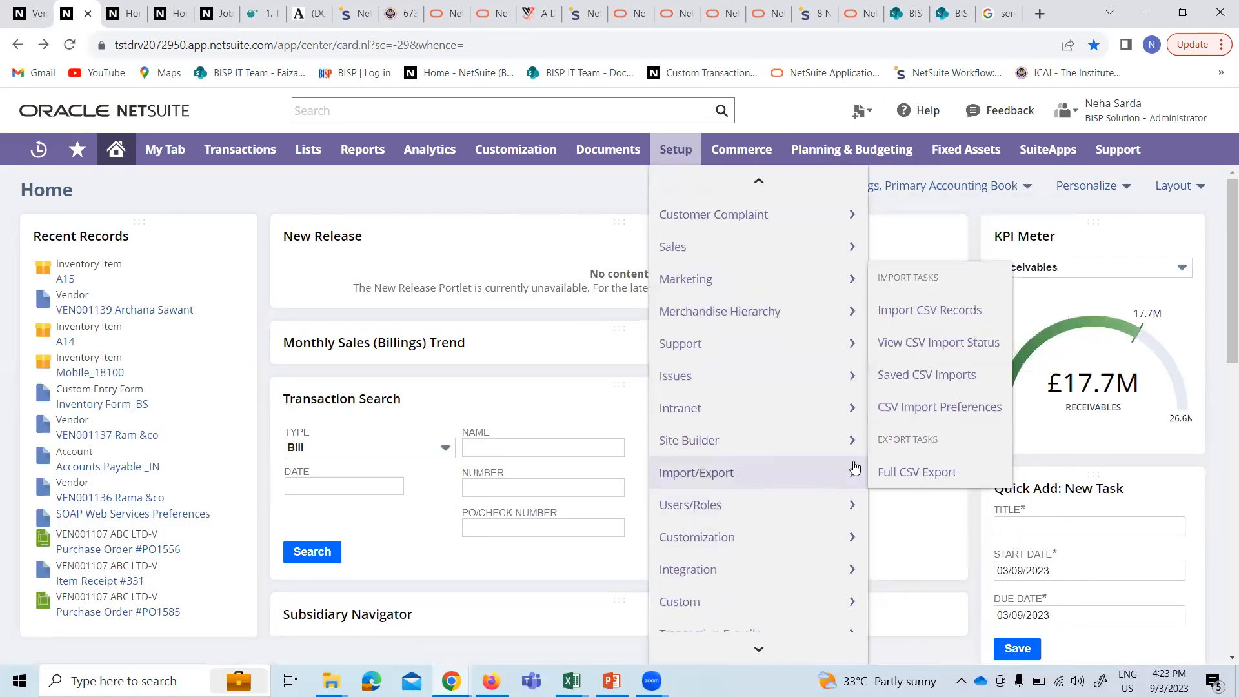
{"action": "left_click", "coordinate": [936, 319]}
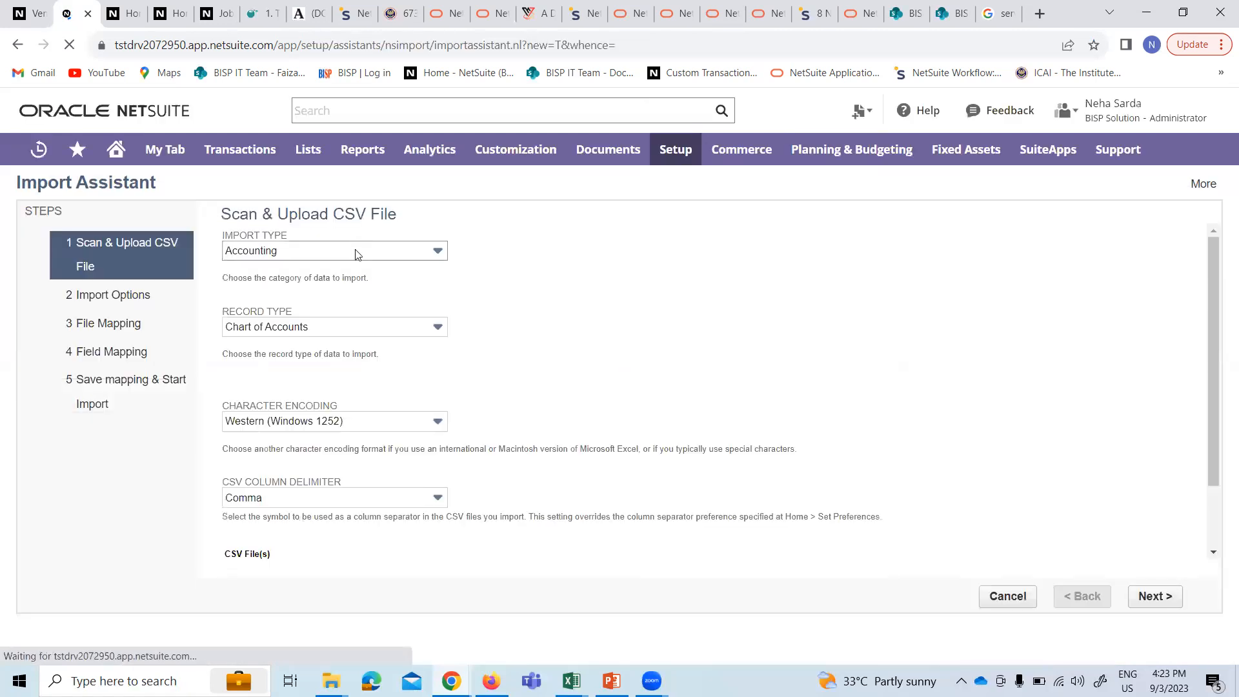
- Set the import type to Relationships and the record type to Vendors
{"action": "left_click", "coordinate": [354, 253]}
{"action": "scroll", "coordinate": [326, 352], "scroll_direction": "down", "scroll_amount": 3}
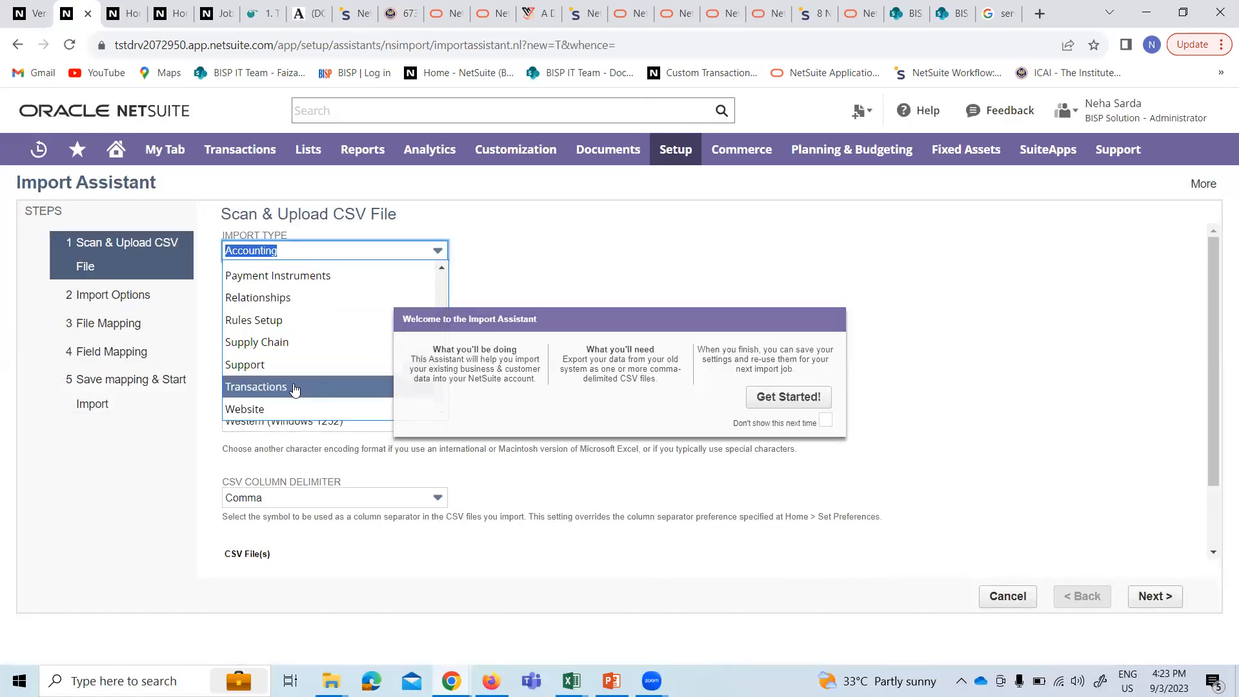
{"action": "scroll", "coordinate": [285, 370], "scroll_direction": "up", "scroll_amount": 2}
{"action": "left_click", "coordinate": [282, 383]}
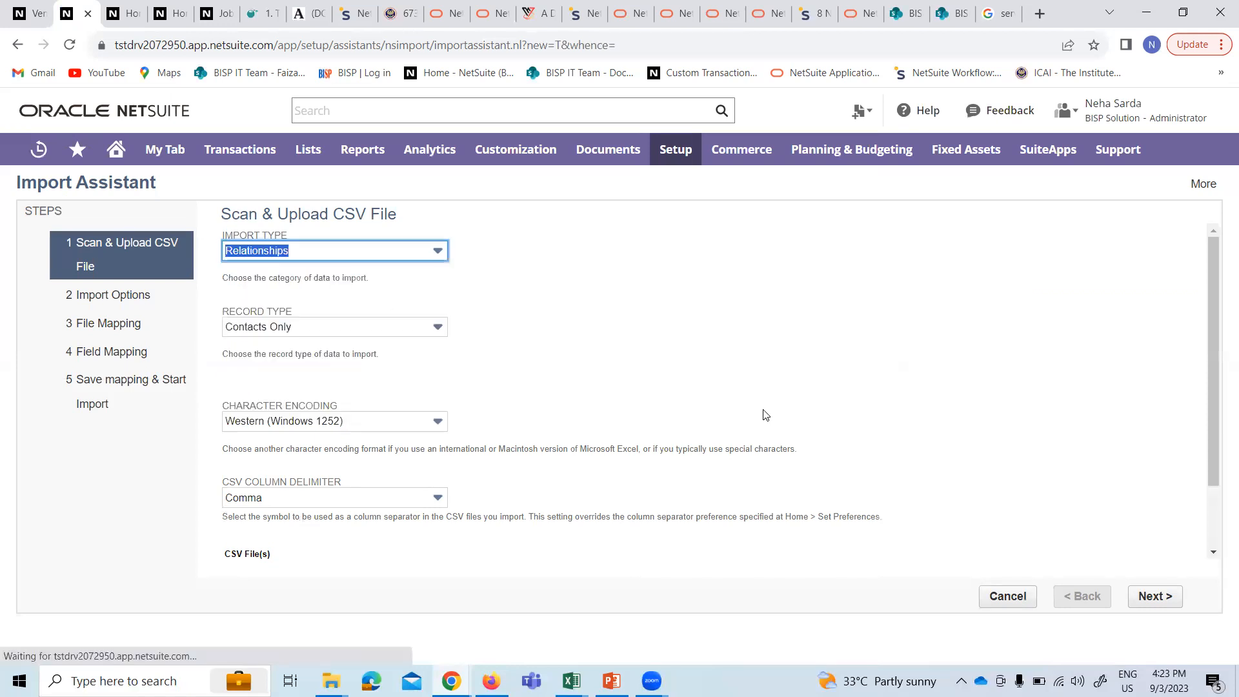
{"action": "left_click", "coordinate": [331, 330]}
{"action": "scroll", "coordinate": [326, 386], "scroll_direction": "down", "scroll_amount": 3}
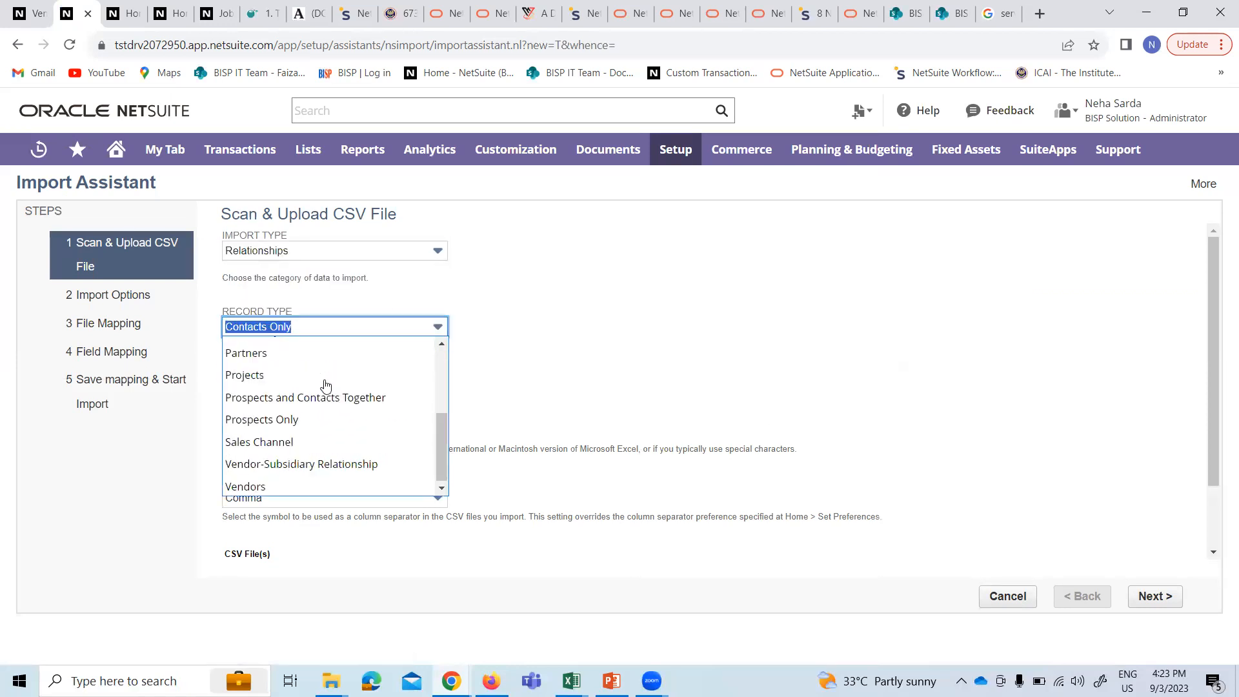
{"action": "left_click", "coordinate": [329, 485]}
- Choose Vendor List csvv from the Bisp Implementation folder as the single upload file and continue to Import Options
{"action": "scroll", "coordinate": [339, 476], "scroll_direction": "down", "scroll_amount": 2}
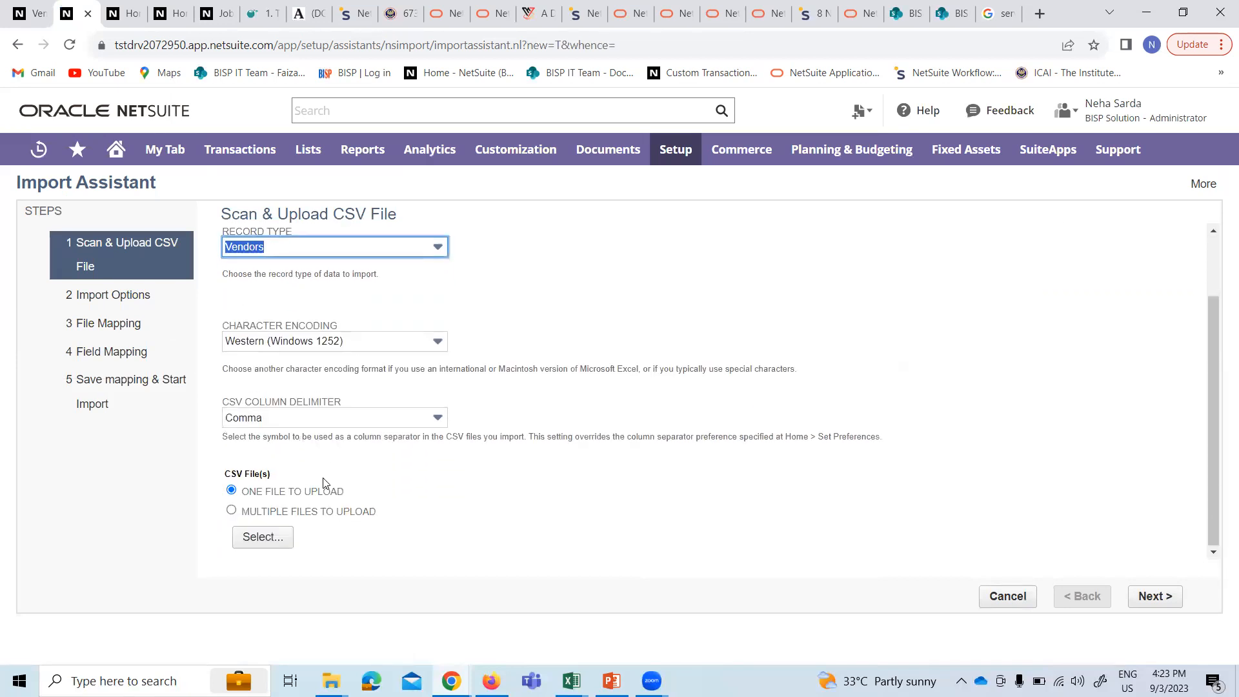
{"action": "left_click", "coordinate": [268, 537]}
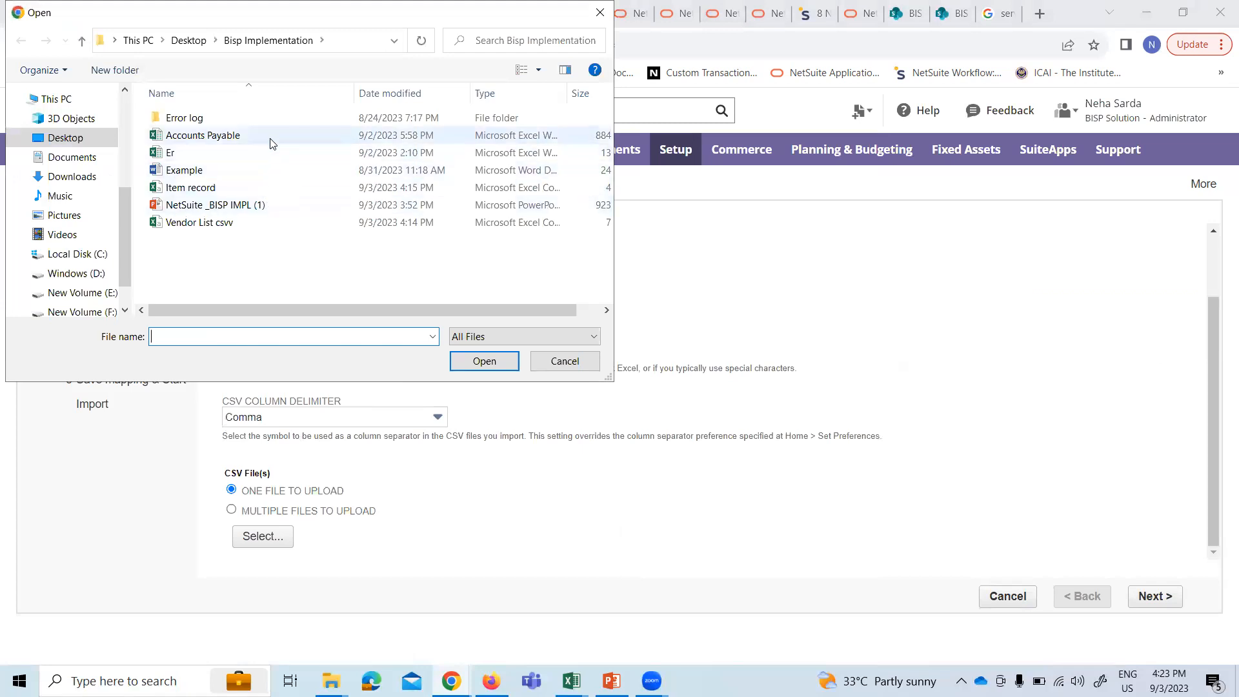
{"action": "left_click", "coordinate": [253, 223]}
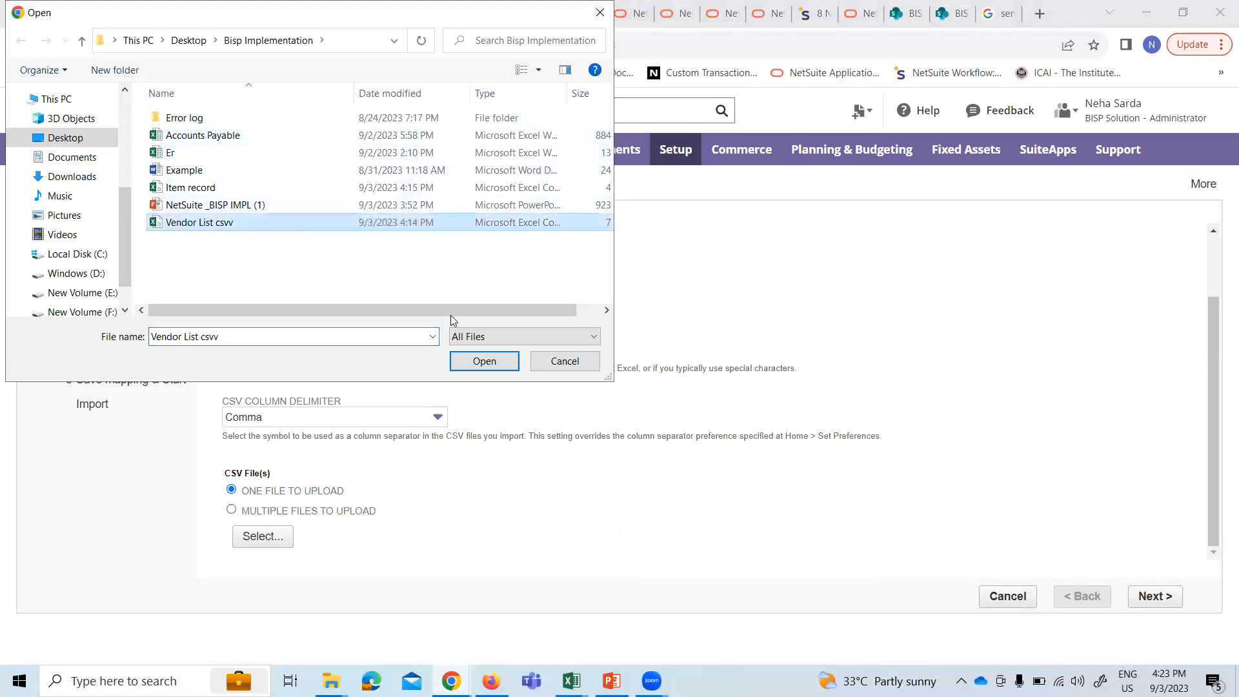
{"action": "left_click", "coordinate": [487, 361]}
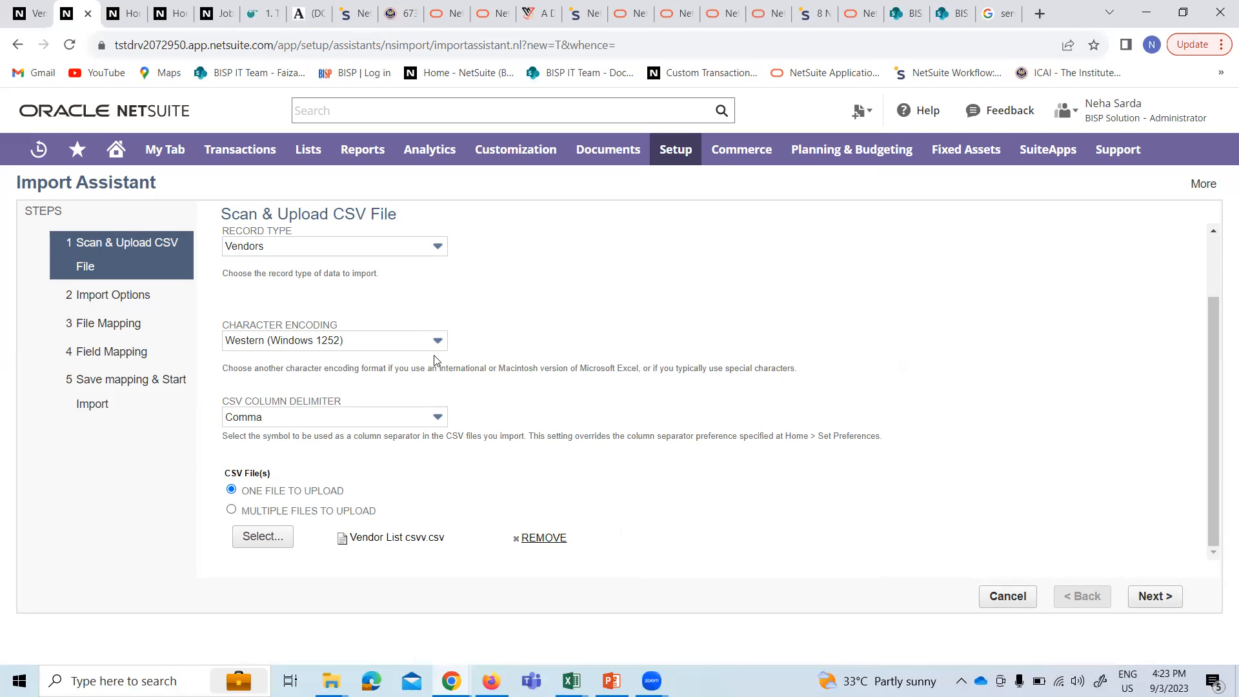
{"action": "left_click", "coordinate": [1156, 596]}
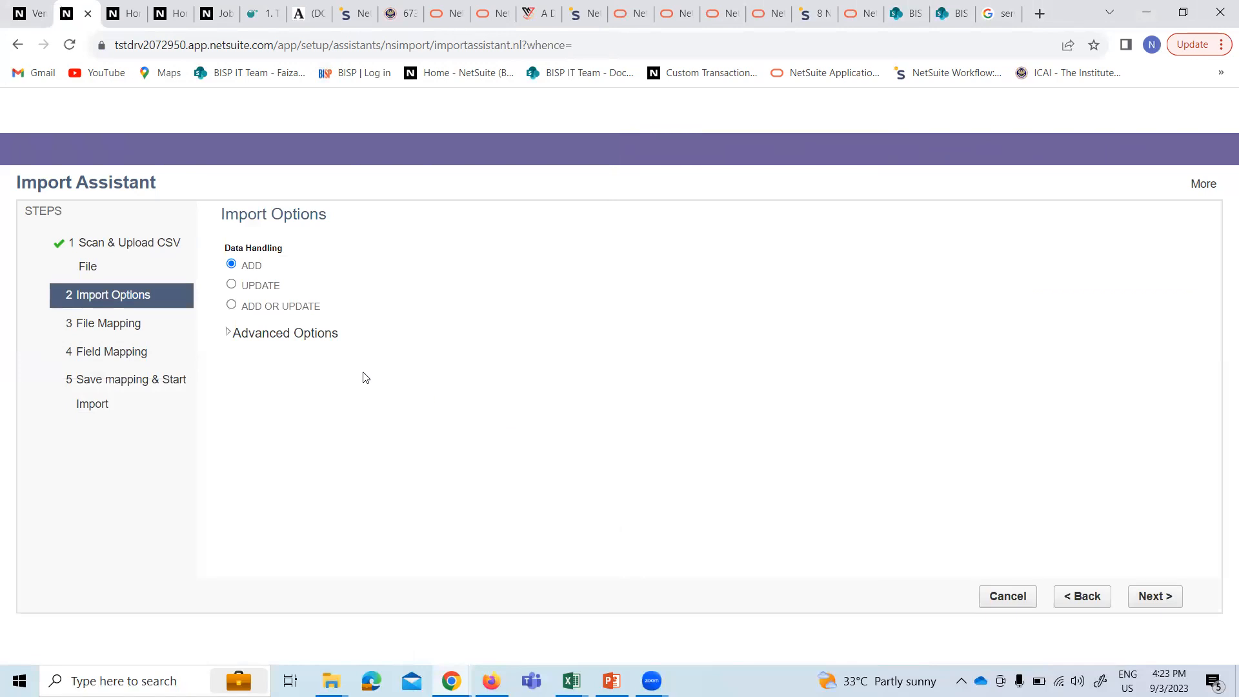
- Choose Custom Form Vendor_BS as the custom form in the advanced import options and continue to Field Mapping
{"action": "left_click", "coordinate": [268, 333]}
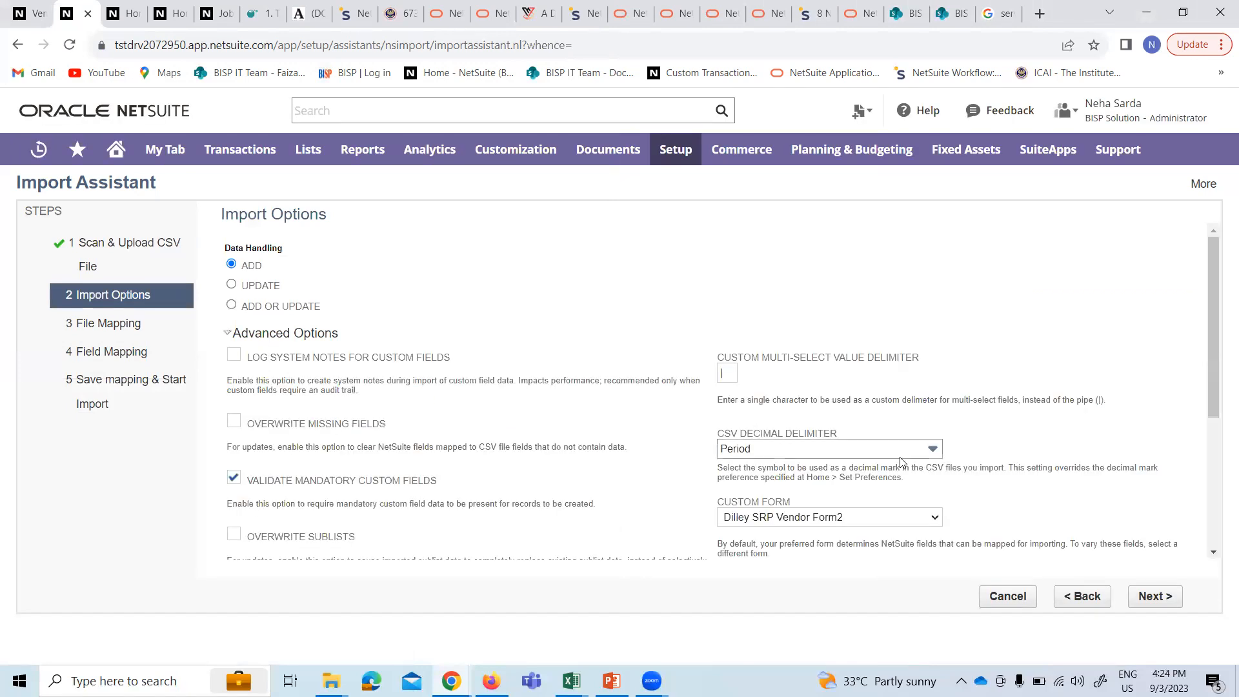
{"action": "left_click", "coordinate": [801, 516]}
{"action": "left_click", "coordinate": [800, 521]}
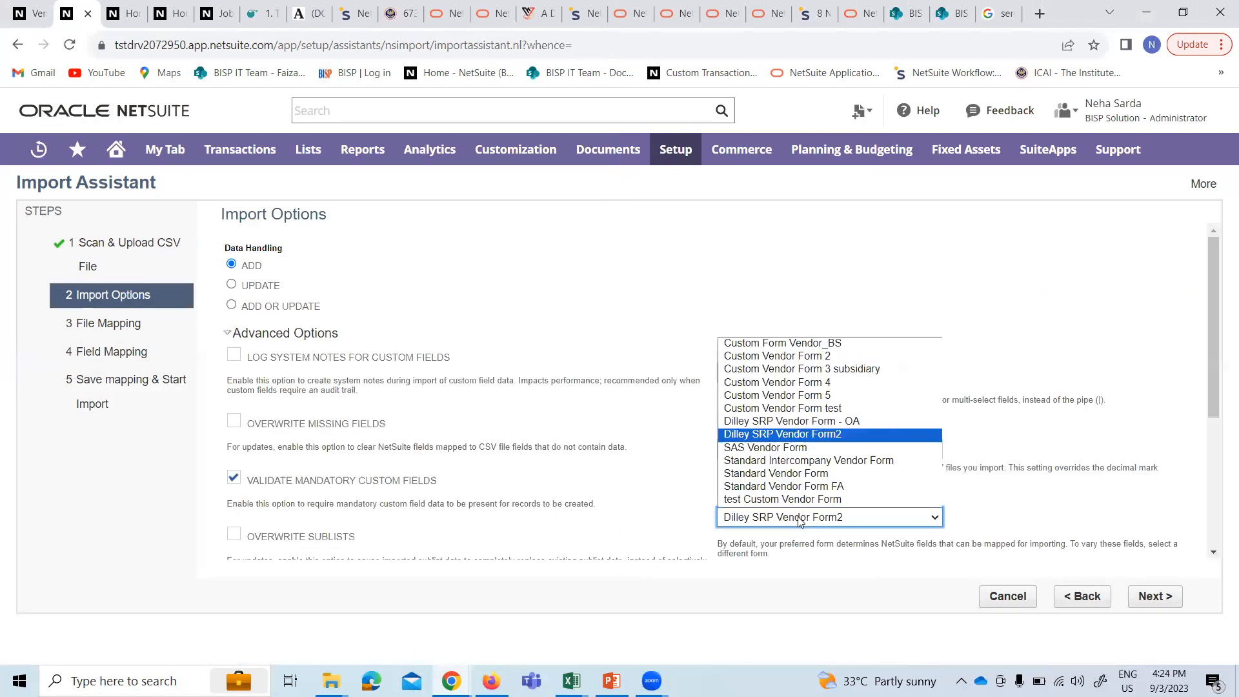
{"action": "left_click", "coordinate": [831, 346]}
{"action": "left_click", "coordinate": [1153, 597]}
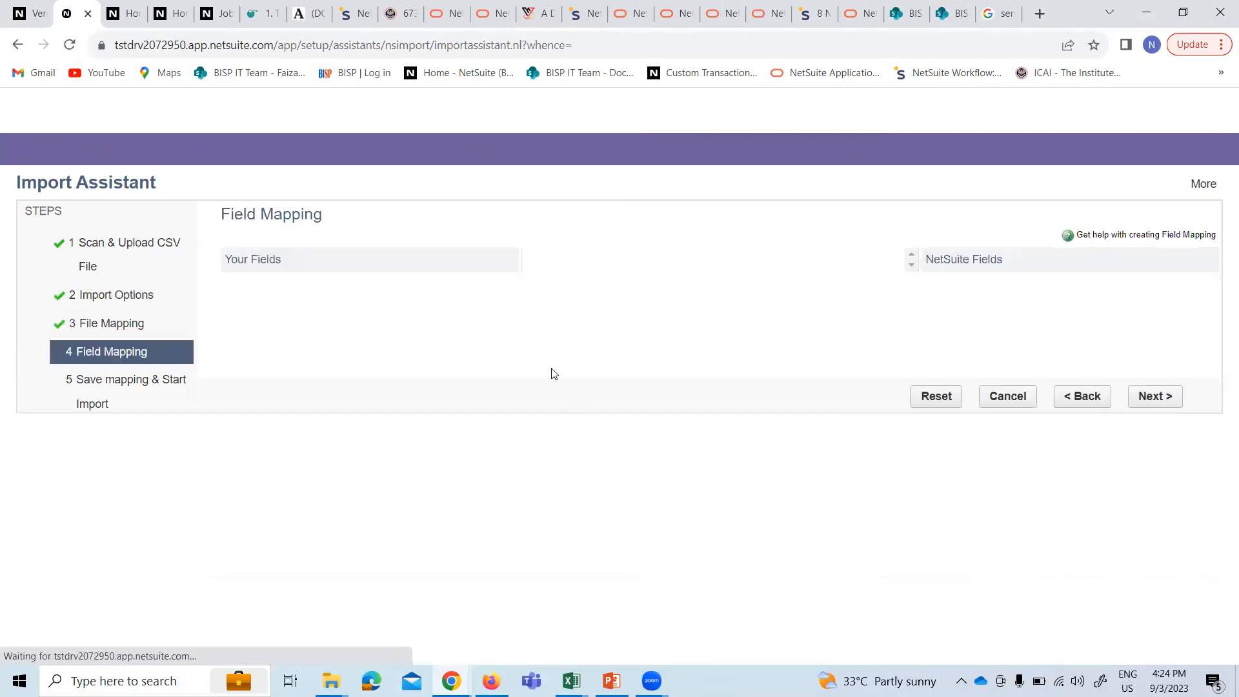
- Add the vendor's External ID field to the mapping and pair it with the Vendor Id column
{"action": "scroll", "coordinate": [513, 445], "scroll_direction": "down", "scroll_amount": 3}
{"action": "scroll", "coordinate": [513, 445], "scroll_direction": "up", "scroll_amount": 3}
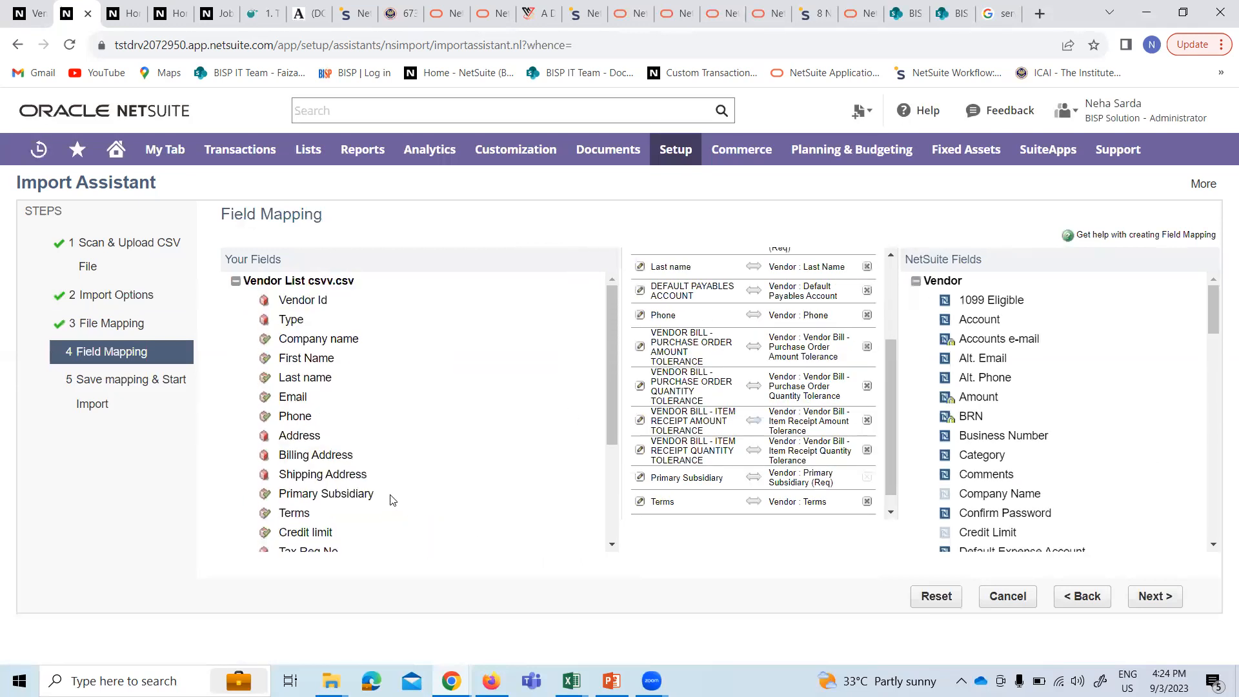
{"action": "scroll", "coordinate": [800, 367], "scroll_direction": "up", "scroll_amount": 2}
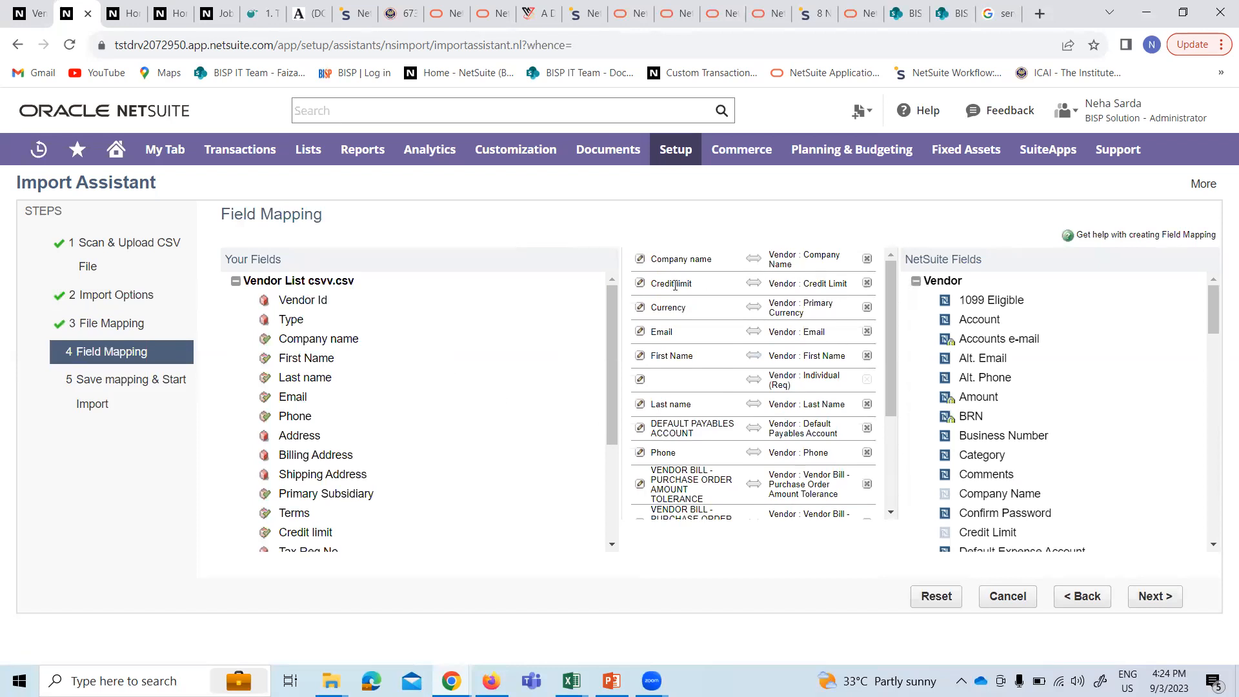
{"action": "scroll", "coordinate": [845, 429], "scroll_direction": "down", "scroll_amount": 3}
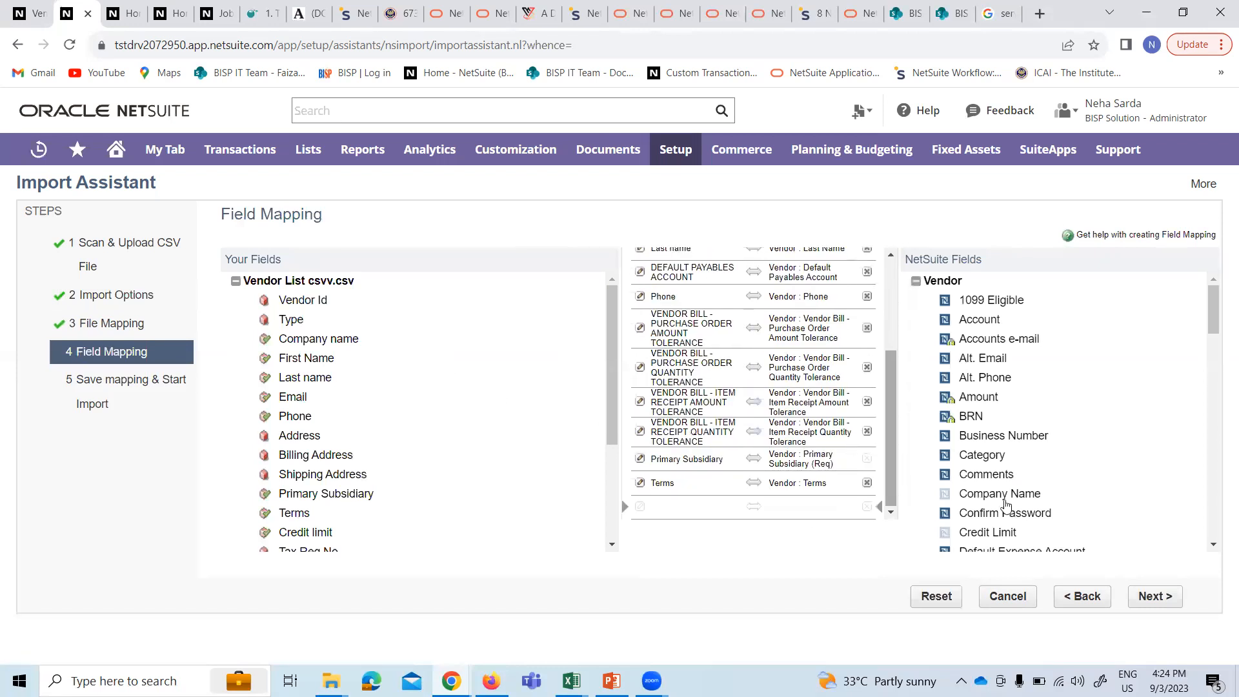
{"action": "scroll", "coordinate": [1028, 457], "scroll_direction": "down", "scroll_amount": 3}
{"action": "scroll", "coordinate": [1026, 457], "scroll_direction": "down", "scroll_amount": 1}
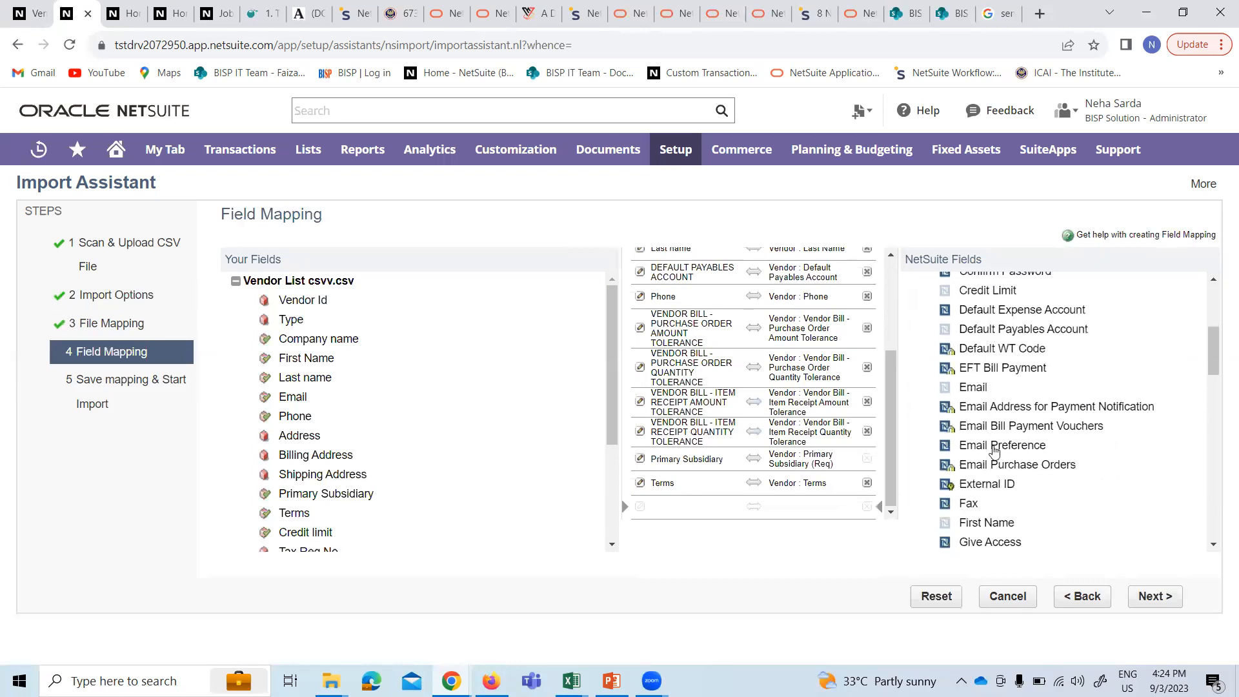
{"action": "left_click", "coordinate": [944, 489]}
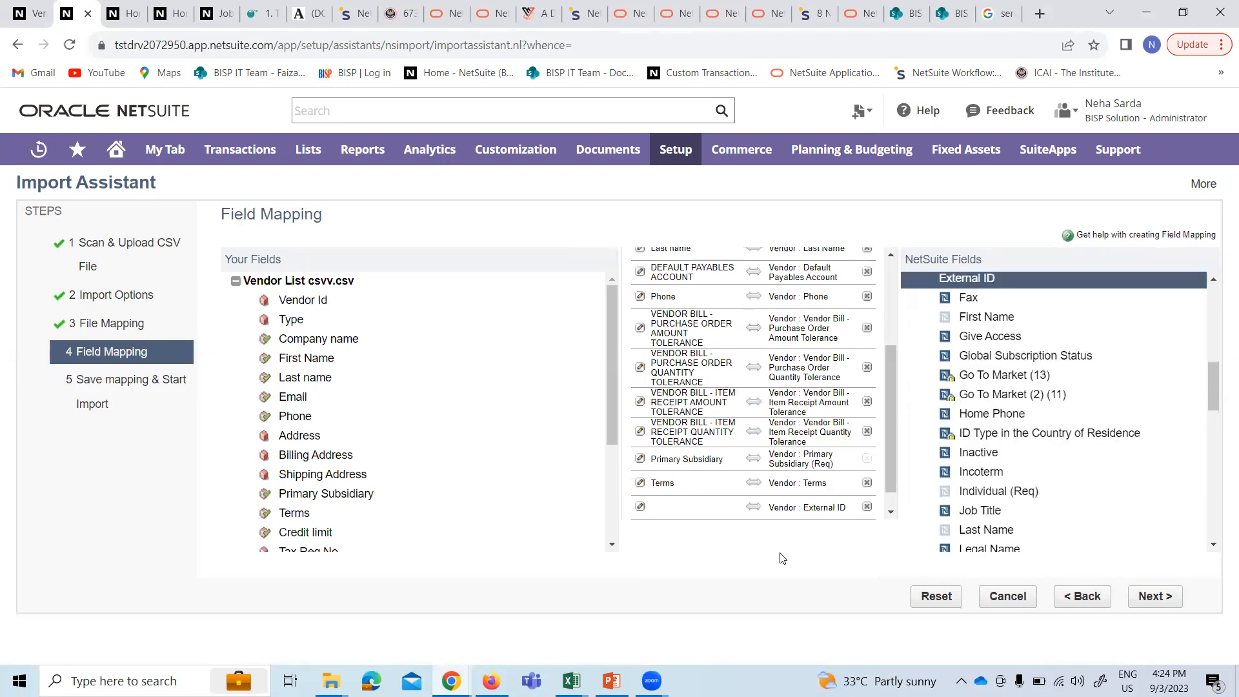
{"action": "left_click", "coordinate": [304, 300]}
- Add the Address field of Vendor - Address 1 to the mapping, accepting that the sublist's required fields must also be mapped
{"action": "scroll", "coordinate": [492, 459], "scroll_direction": "down", "scroll_amount": 2}
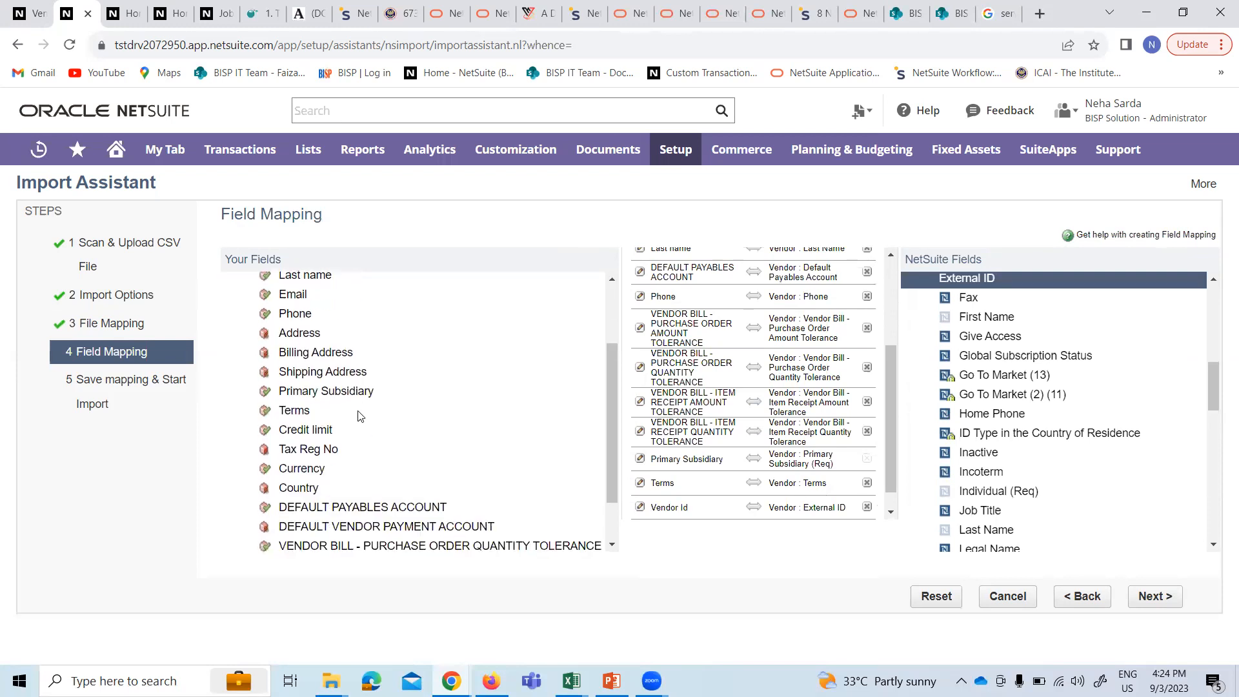
{"action": "scroll", "coordinate": [842, 464], "scroll_direction": "down", "scroll_amount": 1}
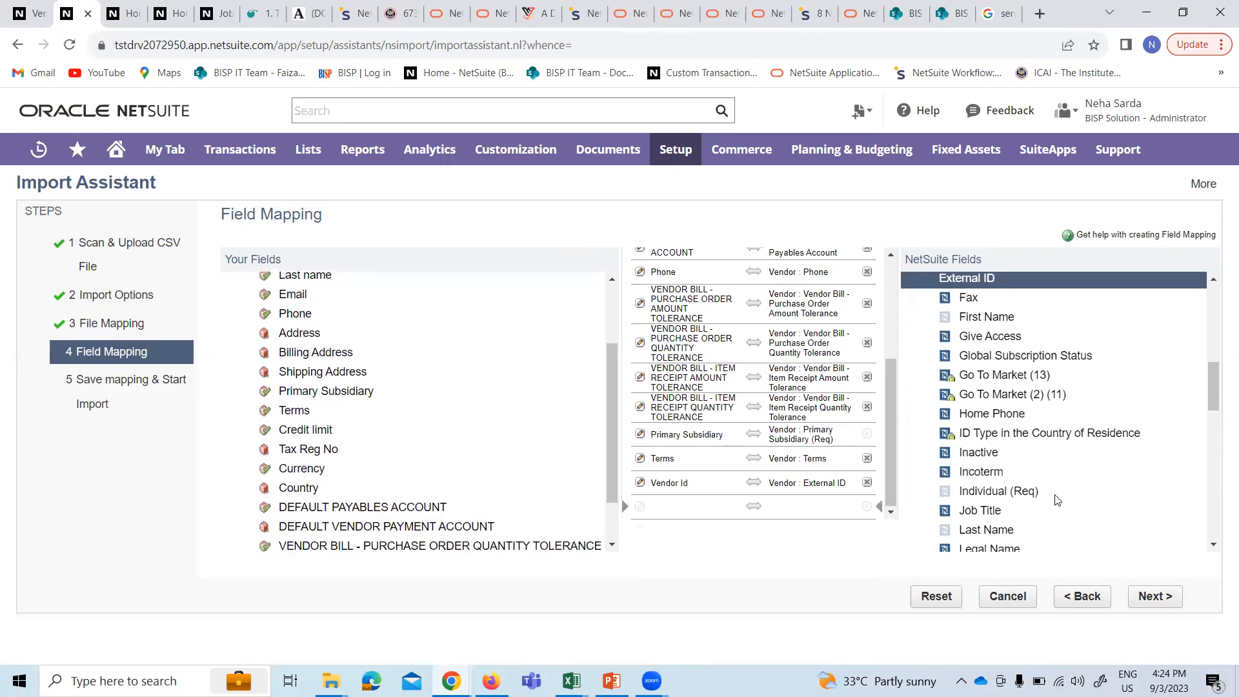
{"action": "scroll", "coordinate": [1058, 501], "scroll_direction": "down", "scroll_amount": 9}
{"action": "scroll", "coordinate": [1049, 489], "scroll_direction": "down", "scroll_amount": 2}
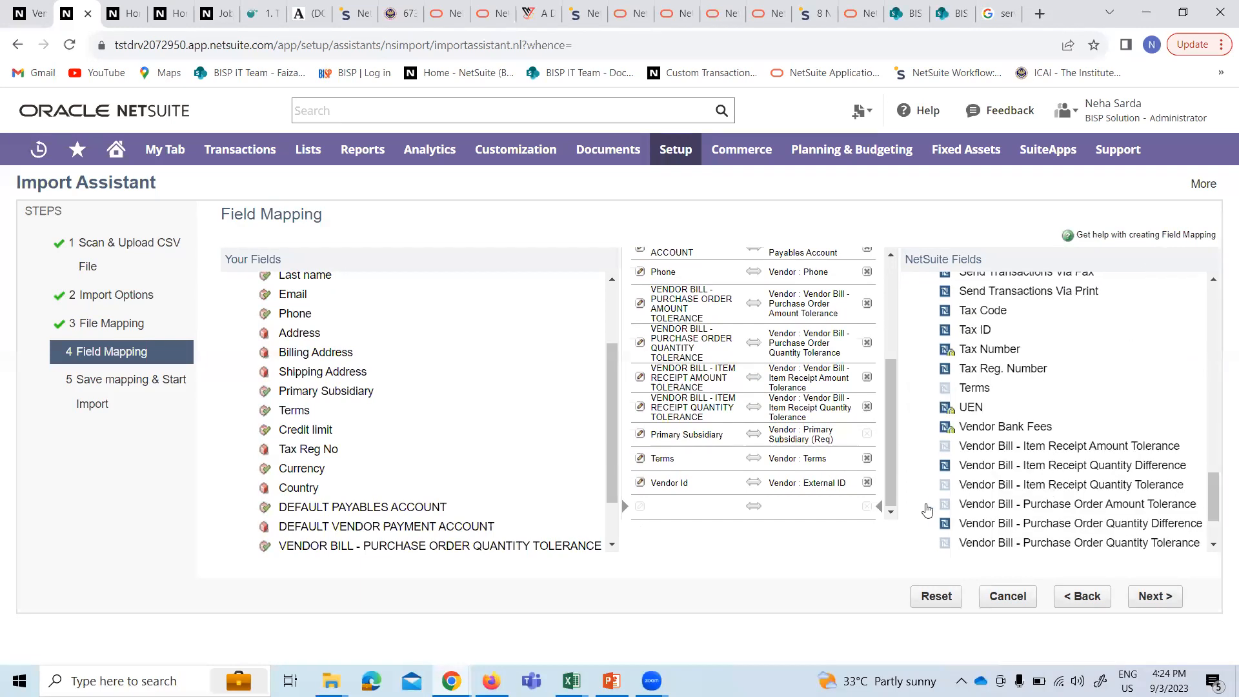
{"action": "scroll", "coordinate": [1049, 490], "scroll_direction": "down", "scroll_amount": 2}
{"action": "left_click", "coordinate": [915, 484]}
{"action": "scroll", "coordinate": [979, 446], "scroll_direction": "down", "scroll_amount": 1}
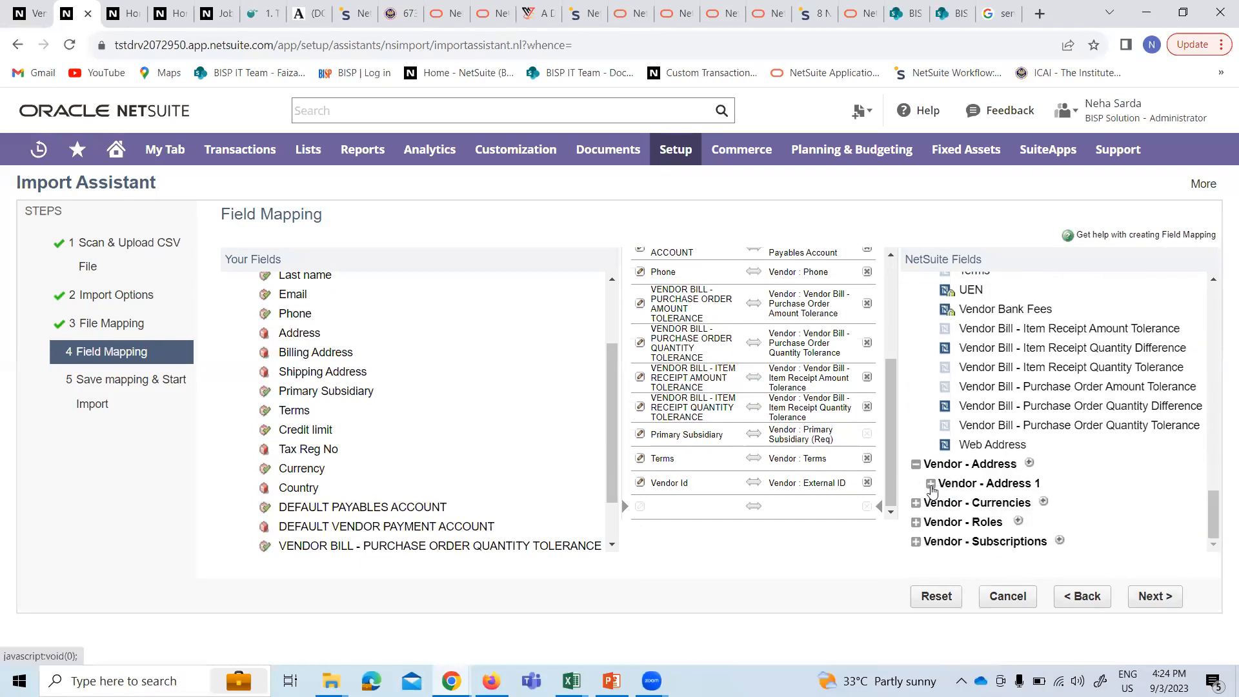
{"action": "left_click", "coordinate": [930, 483]}
{"action": "scroll", "coordinate": [1019, 387], "scroll_direction": "down", "scroll_amount": 5}
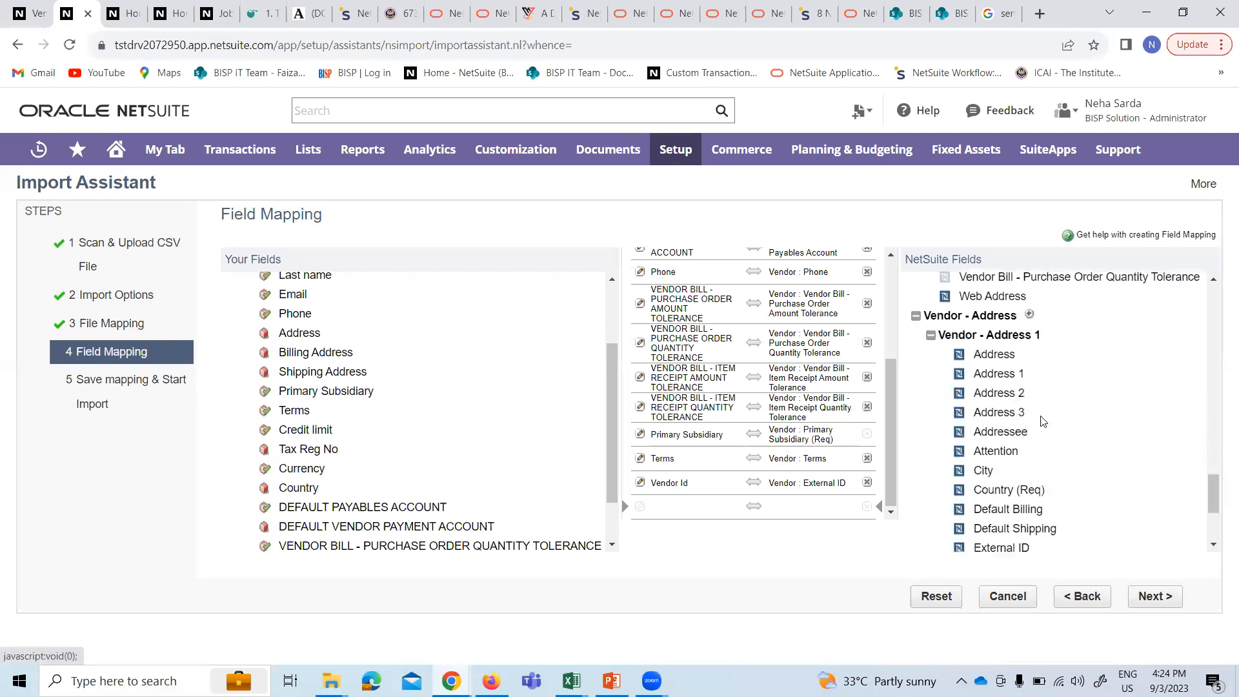
{"action": "scroll", "coordinate": [1018, 339], "scroll_direction": "up", "scroll_amount": 2}
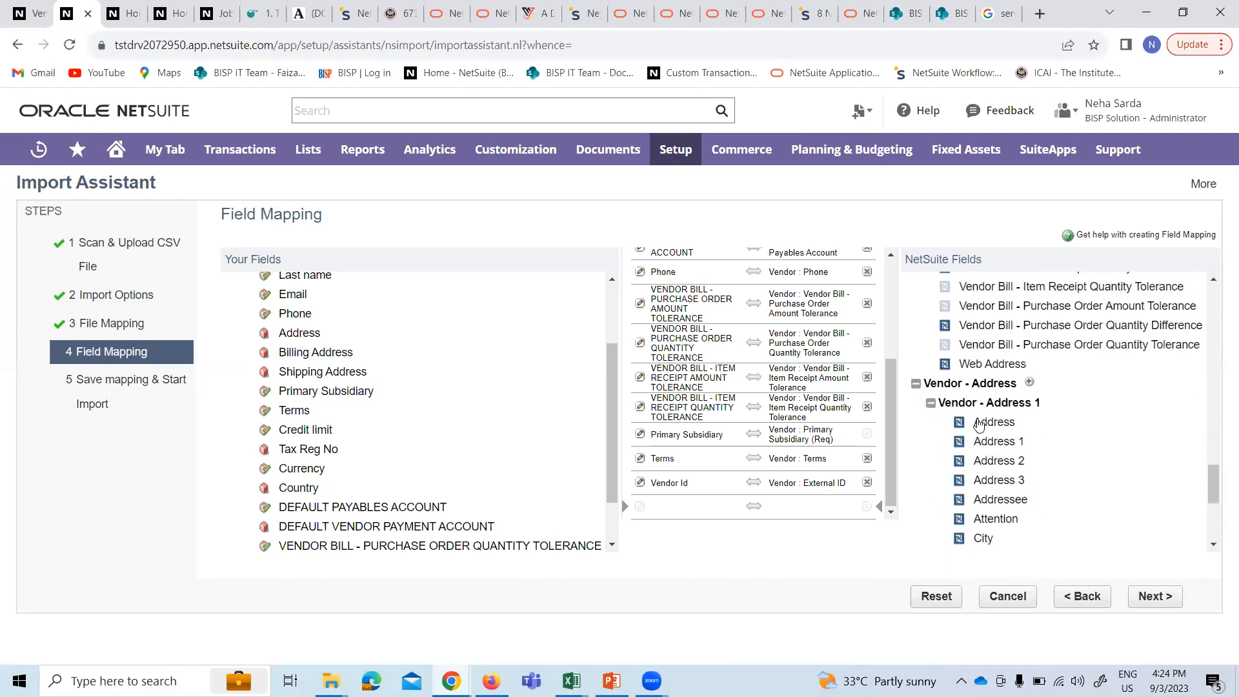
{"action": "left_click", "coordinate": [960, 424]}
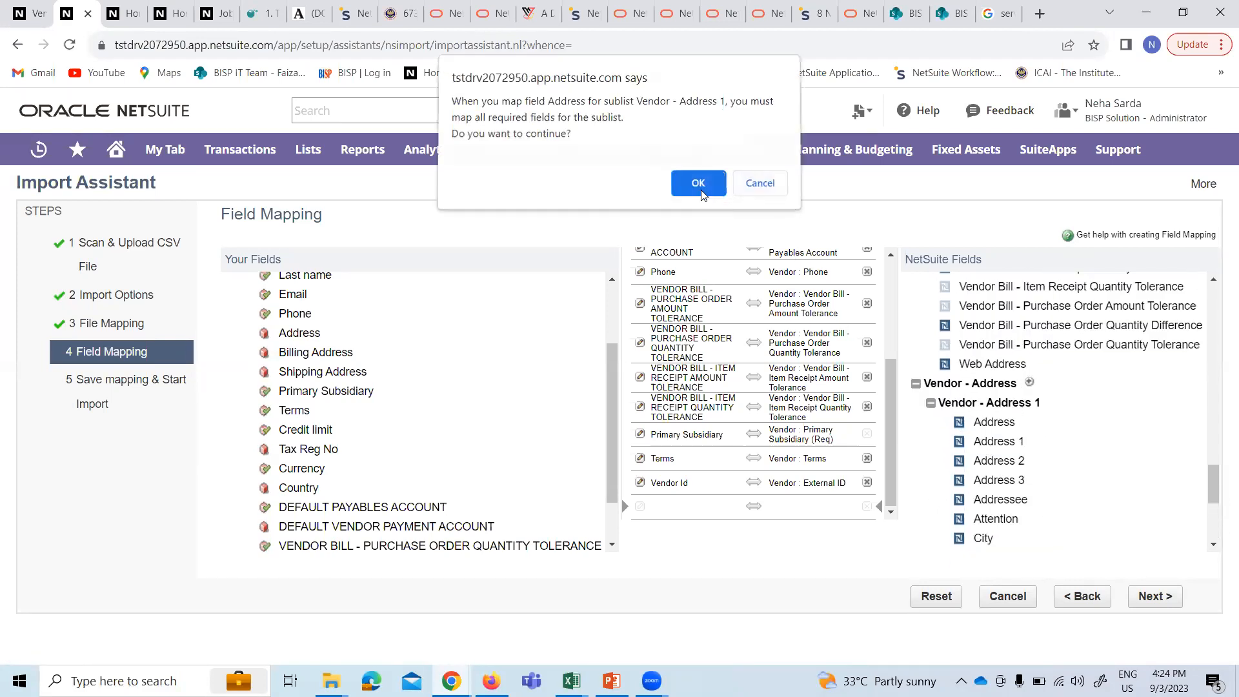
{"action": "left_click", "coordinate": [697, 186]}
{"action": "scroll", "coordinate": [955, 471], "scroll_direction": "down", "scroll_amount": 2}
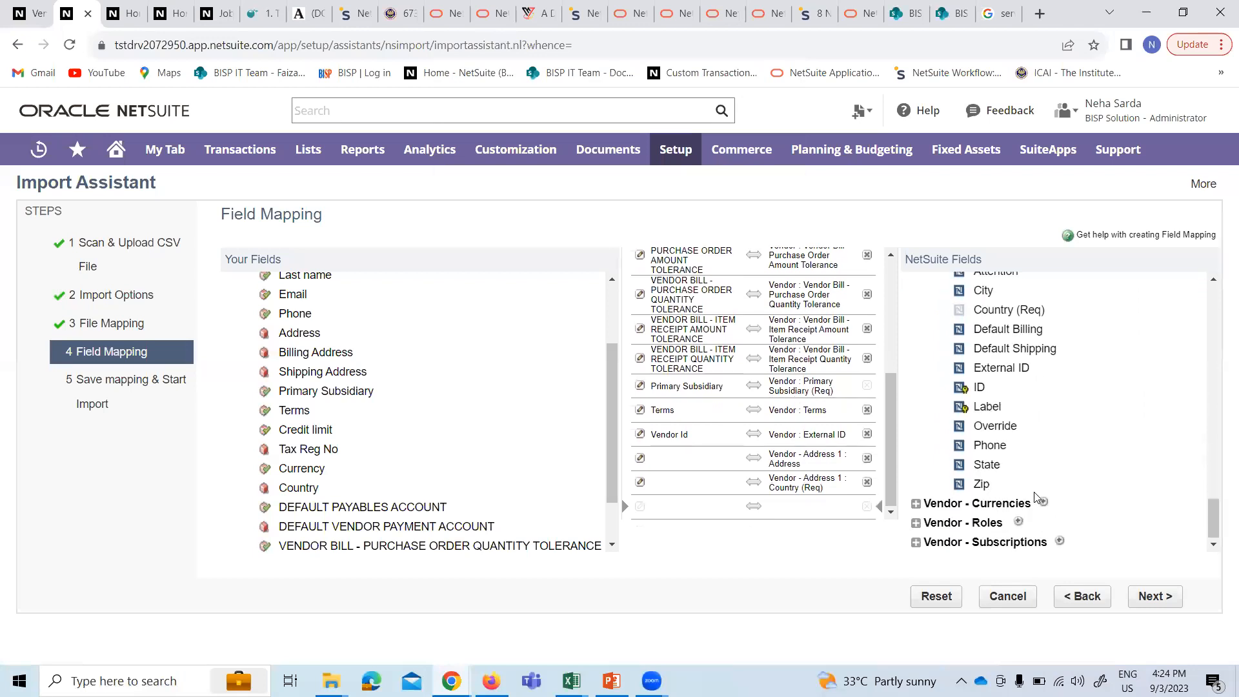
- Add Default Billing and Default Shipping of Vendor - Address 1 to the mapping and pair the Country column with Country (Req)
{"action": "scroll", "coordinate": [1004, 466], "scroll_direction": "up", "scroll_amount": 3}
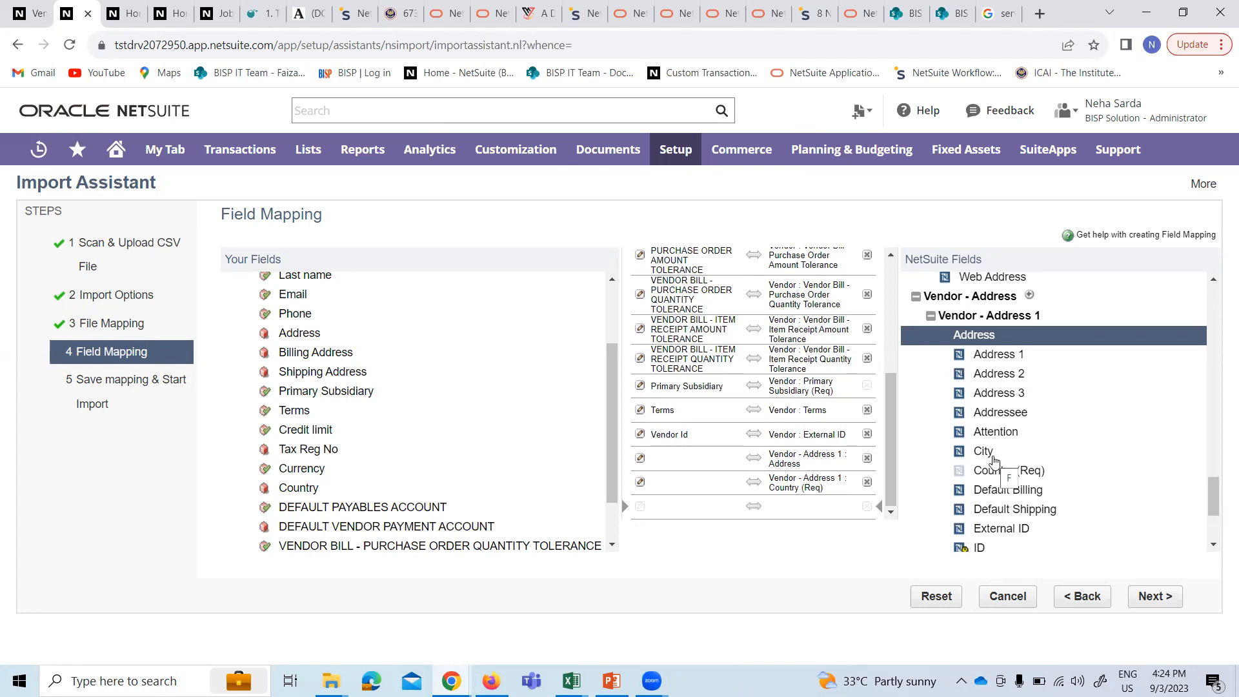
{"action": "left_click", "coordinate": [956, 493]}
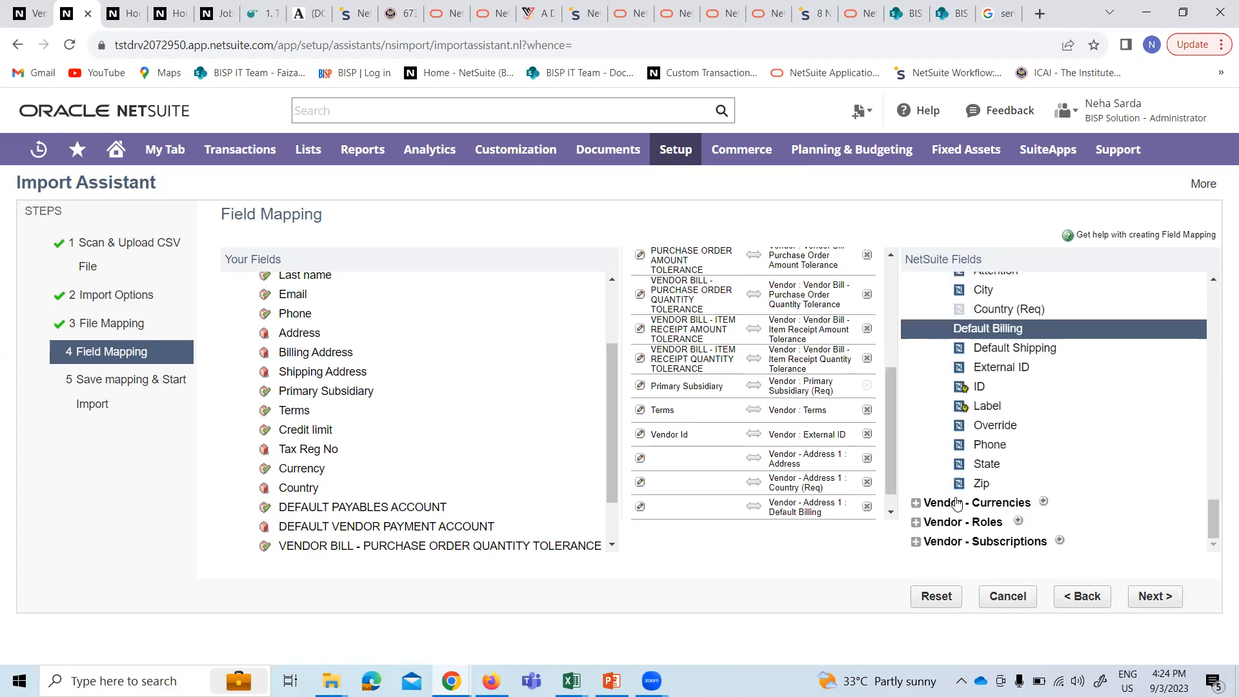
{"action": "left_click", "coordinate": [961, 349]}
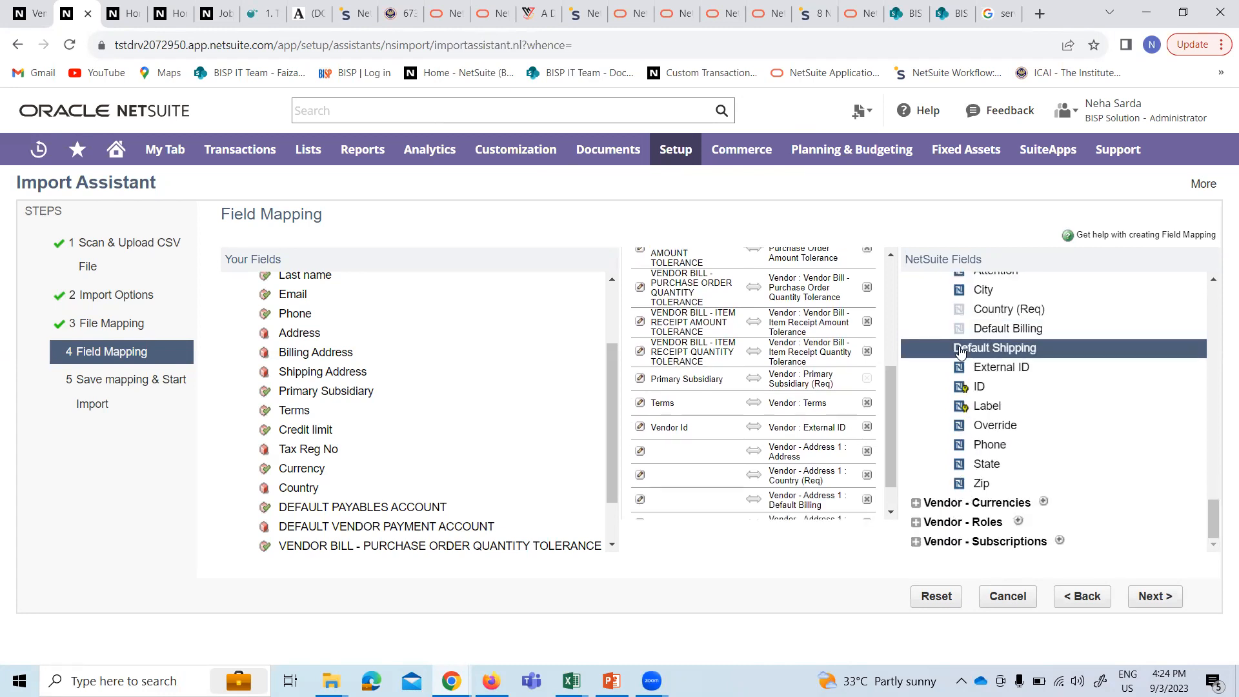
{"action": "left_click", "coordinate": [752, 439]}
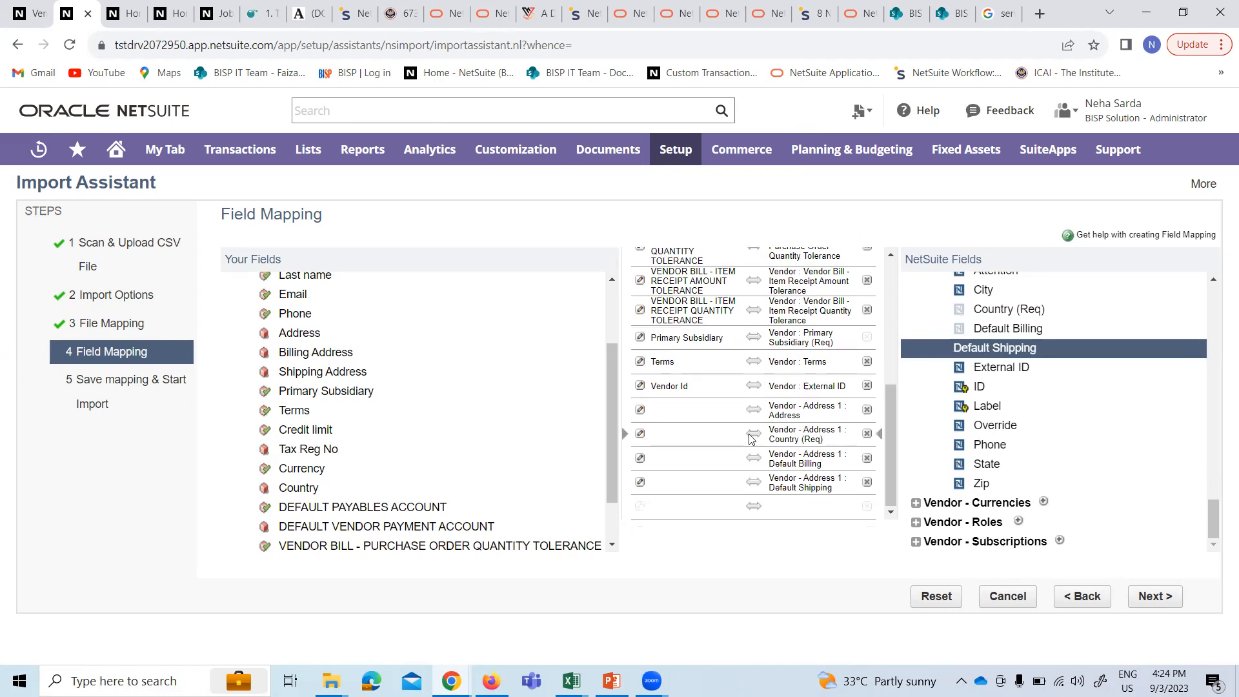
{"action": "left_click", "coordinate": [307, 494]}
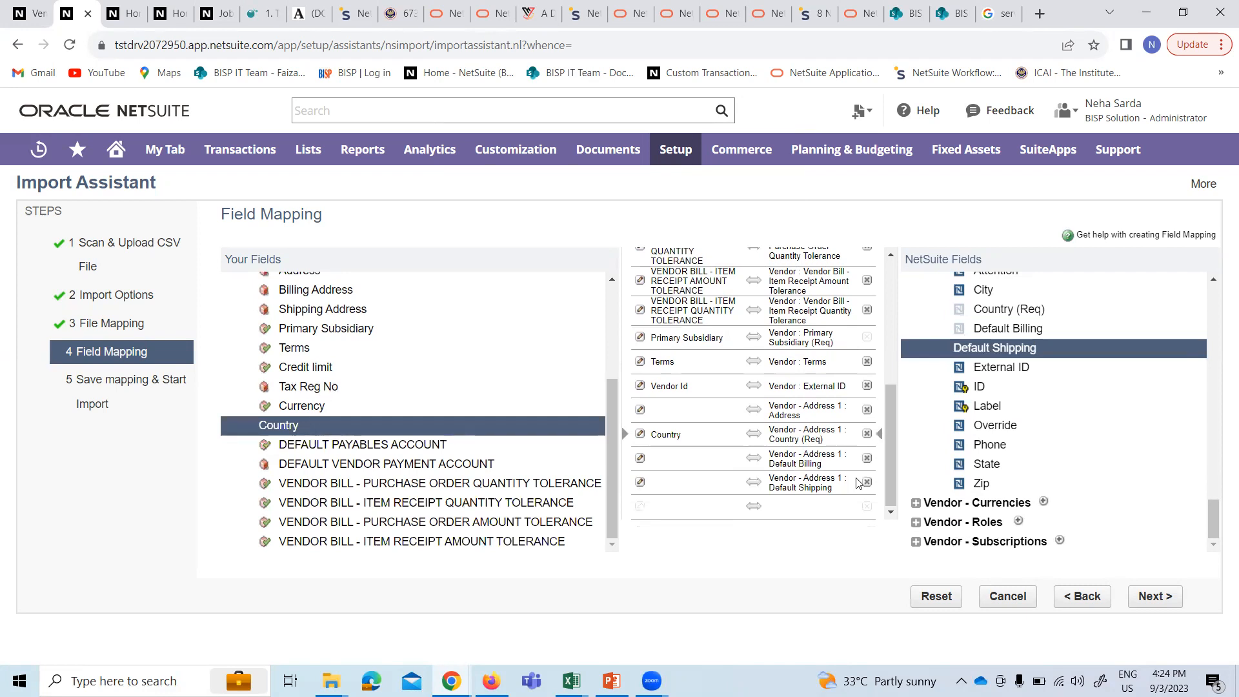
- Add the vendor's Tax Reg. Number field in a new mapping row and pair it with the Tax Reg No column
{"action": "left_click", "coordinate": [635, 506]}
{"action": "scroll", "coordinate": [1010, 417], "scroll_direction": "up", "scroll_amount": 6}
{"action": "double_click", "coordinate": [949, 413]}
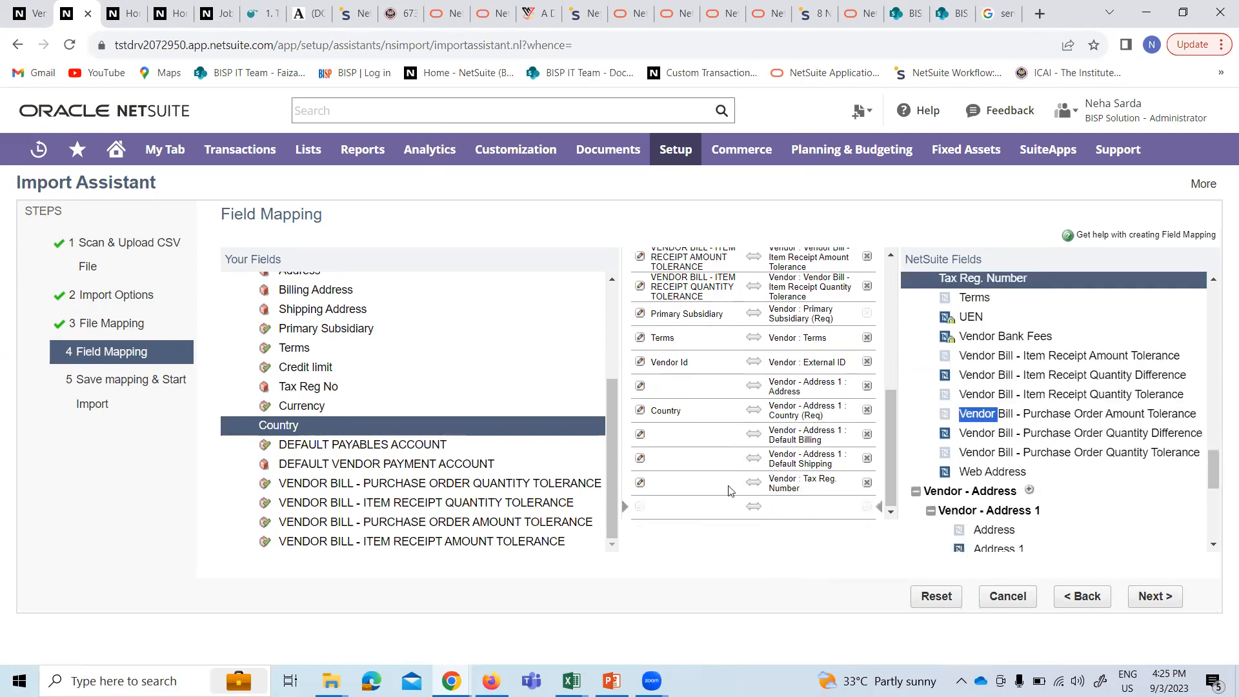
{"action": "left_click", "coordinate": [748, 486]}
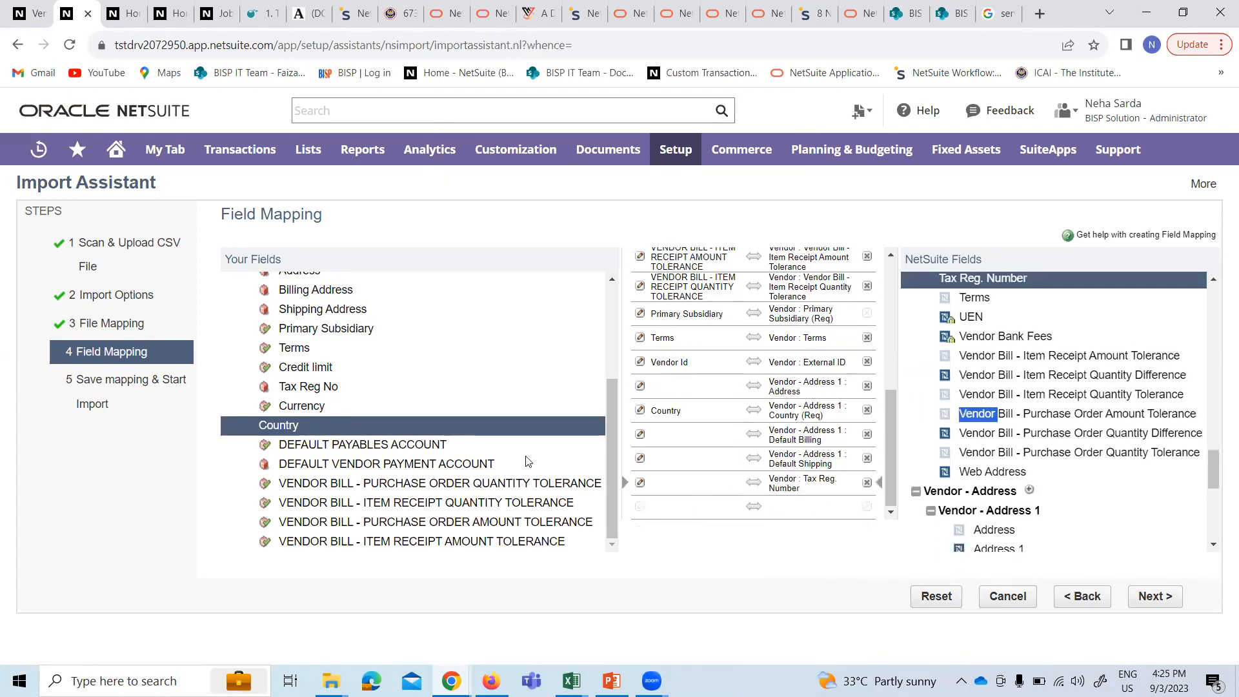
{"action": "double_click", "coordinate": [301, 387]}
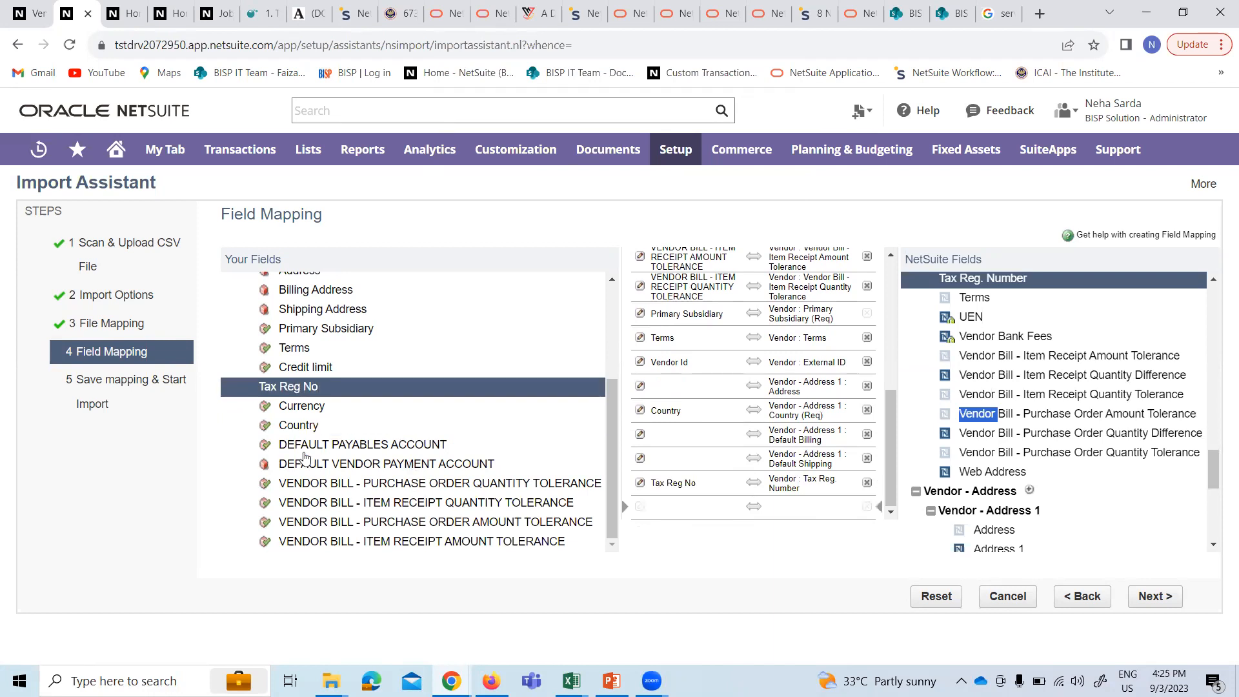
- Pair the Address column with the Address 1 Address field and the Billing Address column with Default Billing
{"action": "scroll", "coordinate": [528, 485], "scroll_direction": "up", "scroll_amount": 1}
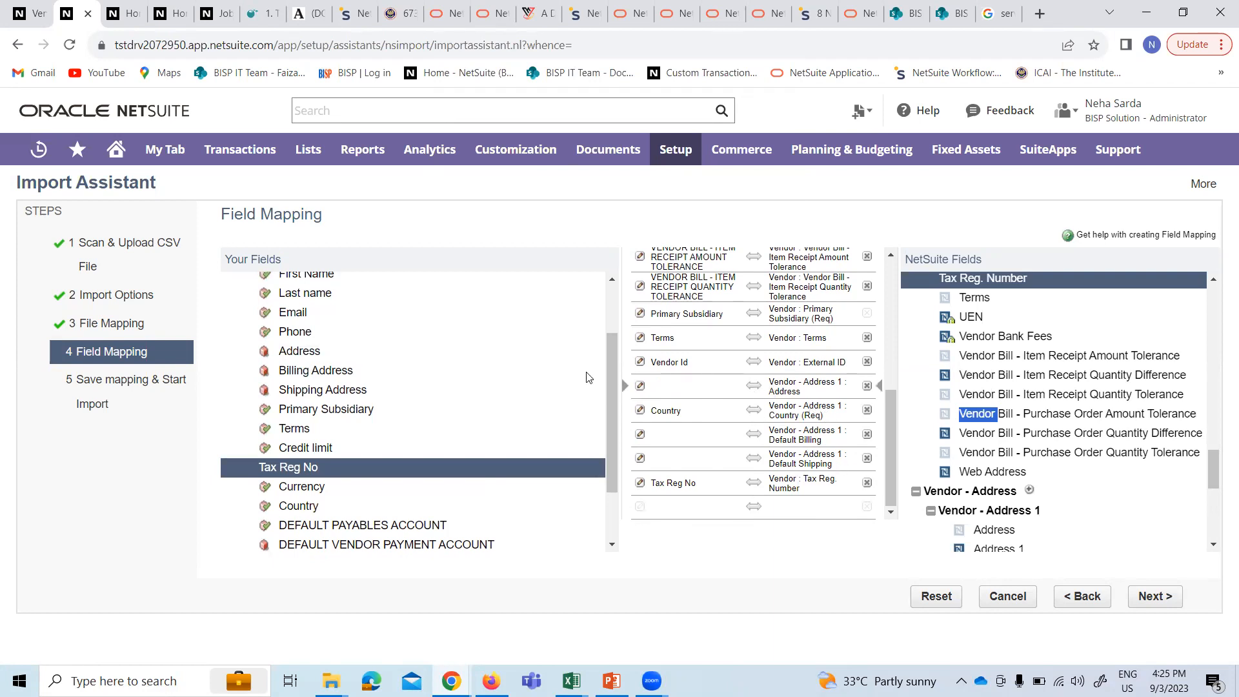
{"action": "double_click", "coordinate": [317, 351]}
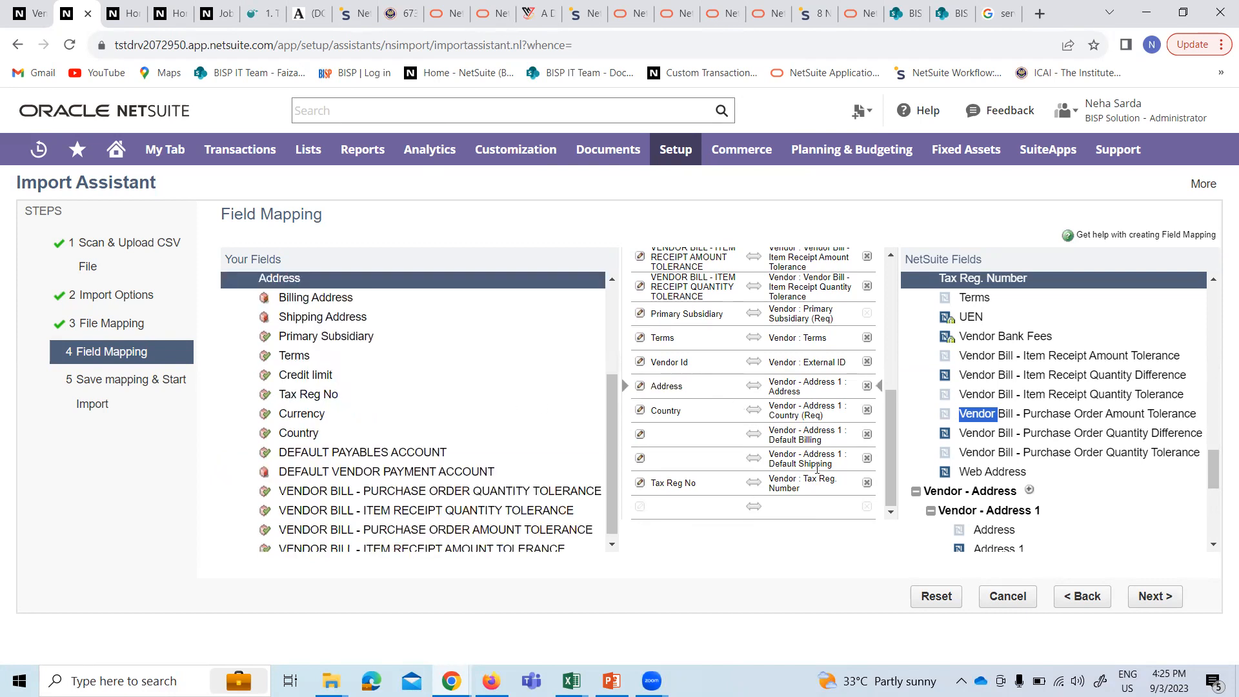
{"action": "double_click", "coordinate": [336, 303]}
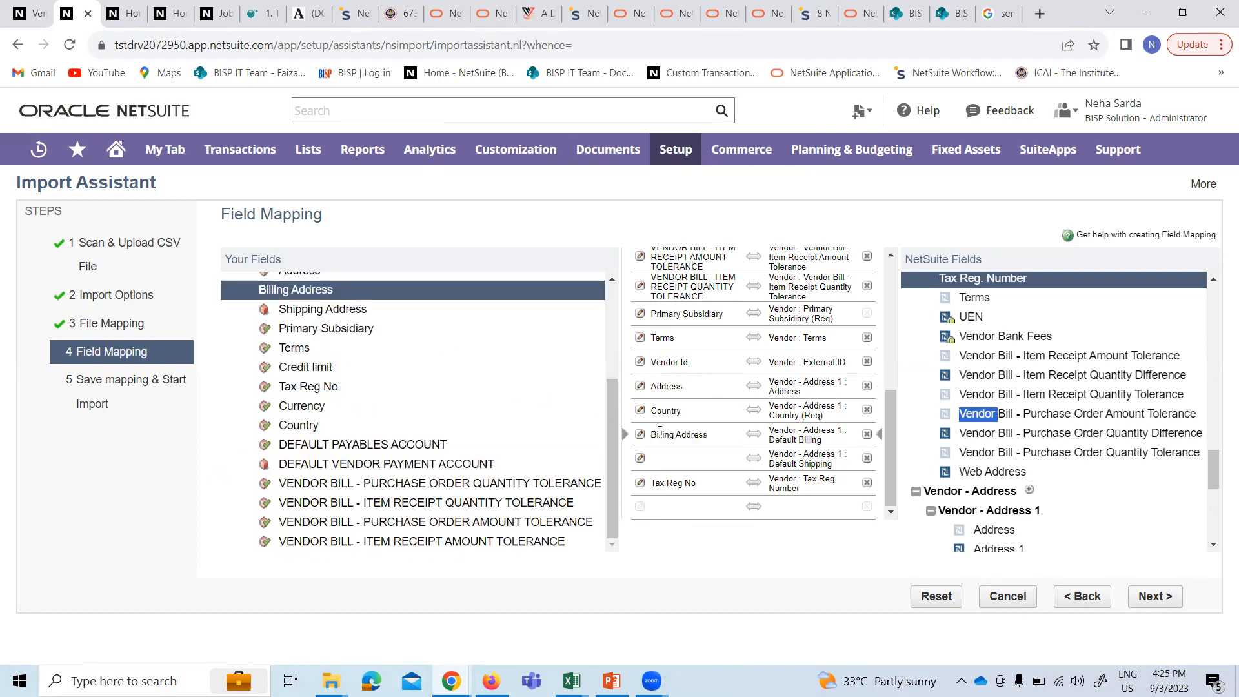
- Pair the Shipping Address column with the Default Shipping field of Vendor - Address 1
{"action": "left_click", "coordinate": [750, 462]}
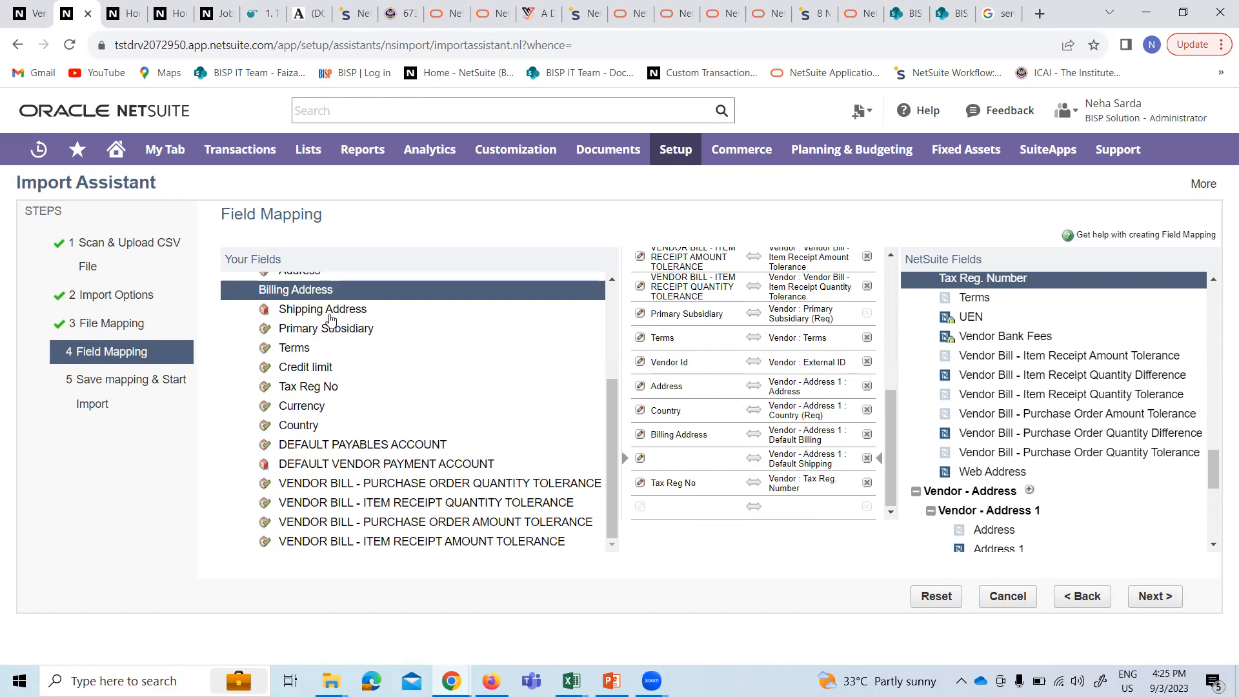
{"action": "double_click", "coordinate": [329, 313]}
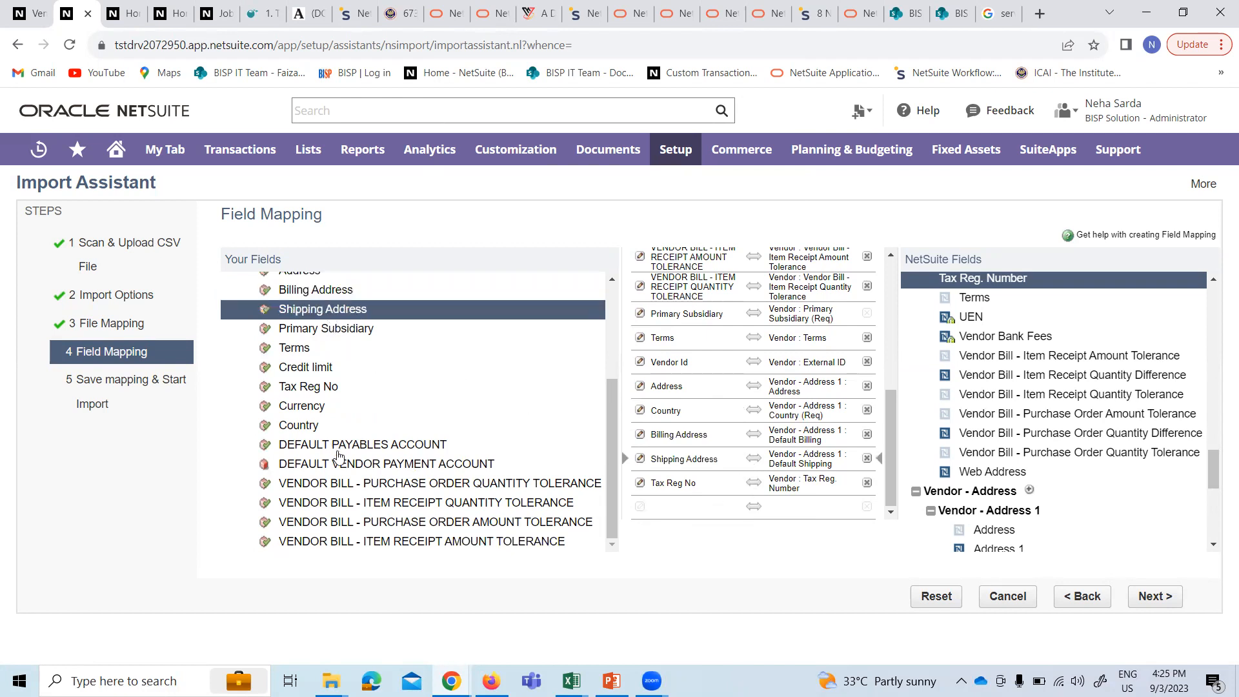
{"action": "scroll", "coordinate": [352, 479], "scroll_direction": "up", "scroll_amount": 3}
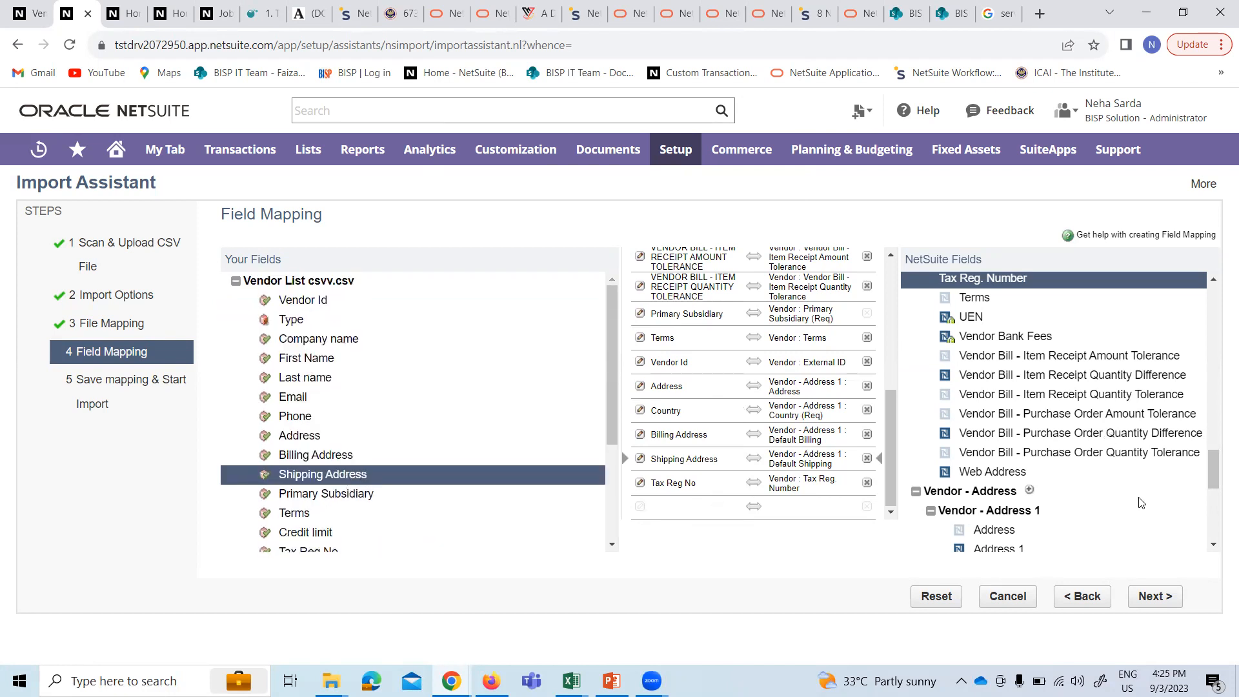
- Pair the Company name column with the required Vendor : Individual field and proceed to the Save mapping & Start Import stage
{"action": "left_click", "coordinate": [1149, 599]}
{"action": "left_click", "coordinate": [743, 401]}
{"action": "scroll", "coordinate": [355, 514], "scroll_direction": "down", "scroll_amount": 3}
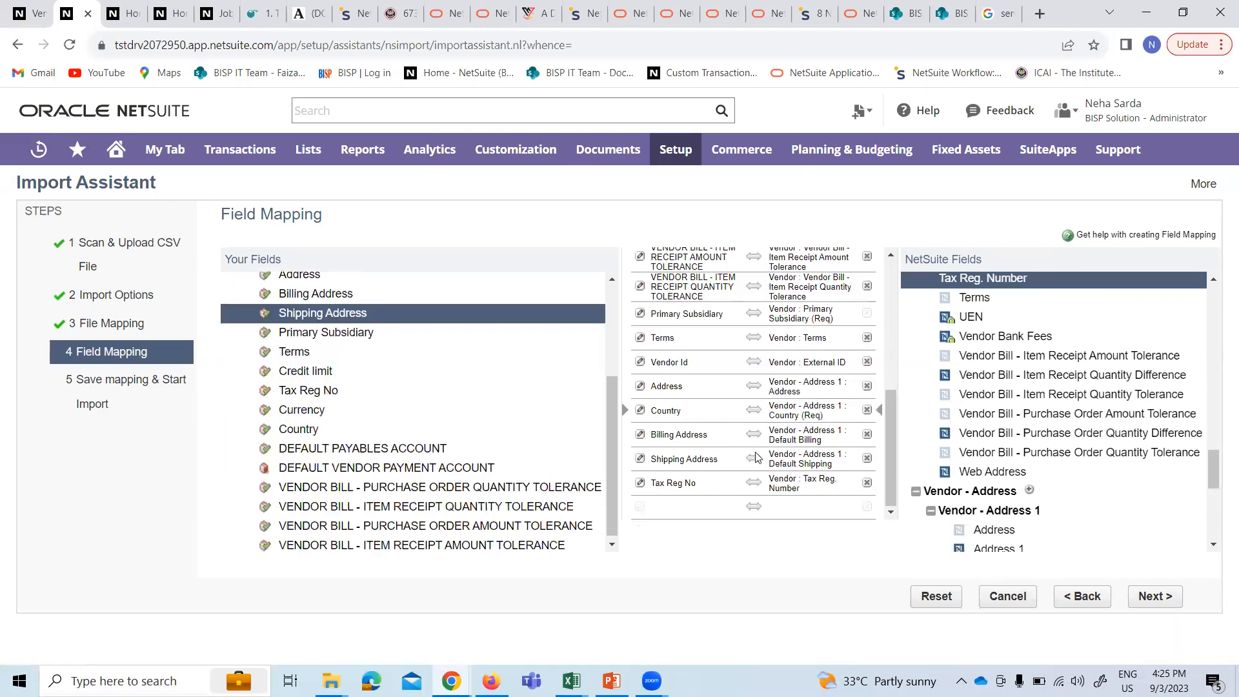
{"action": "scroll", "coordinate": [779, 426], "scroll_direction": "up", "scroll_amount": 5}
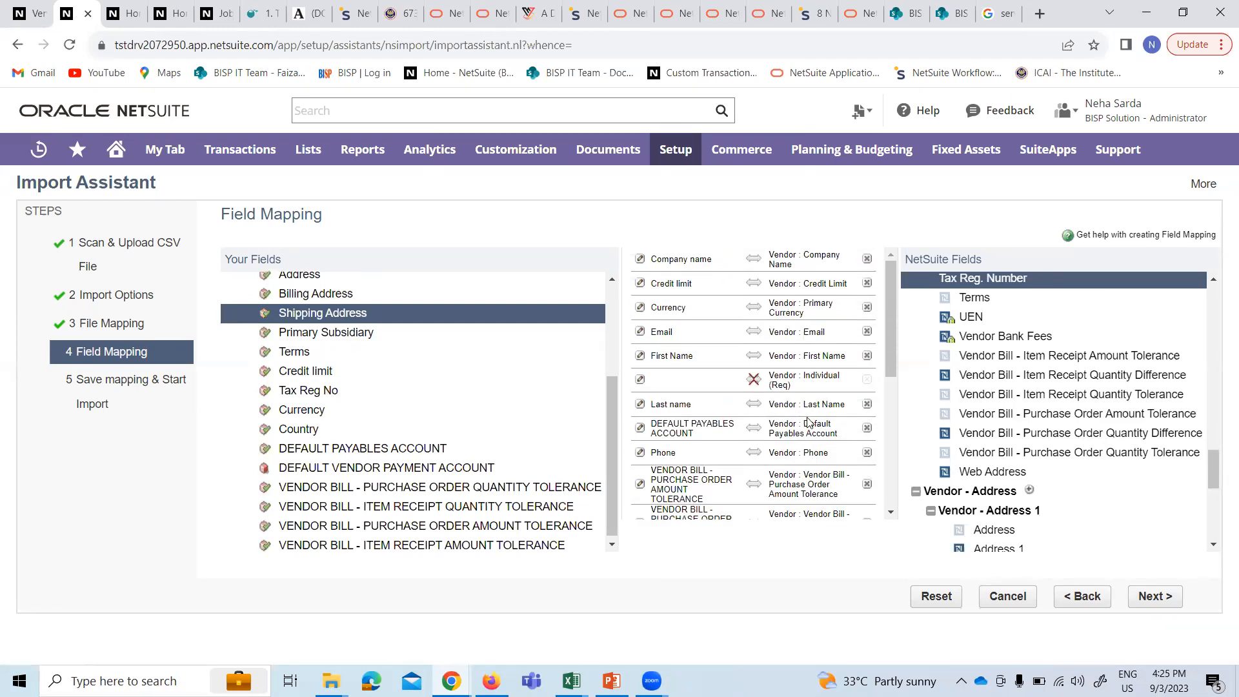
{"action": "left_click", "coordinate": [748, 384]}
{"action": "scroll", "coordinate": [510, 350], "scroll_direction": "up", "scroll_amount": 3}
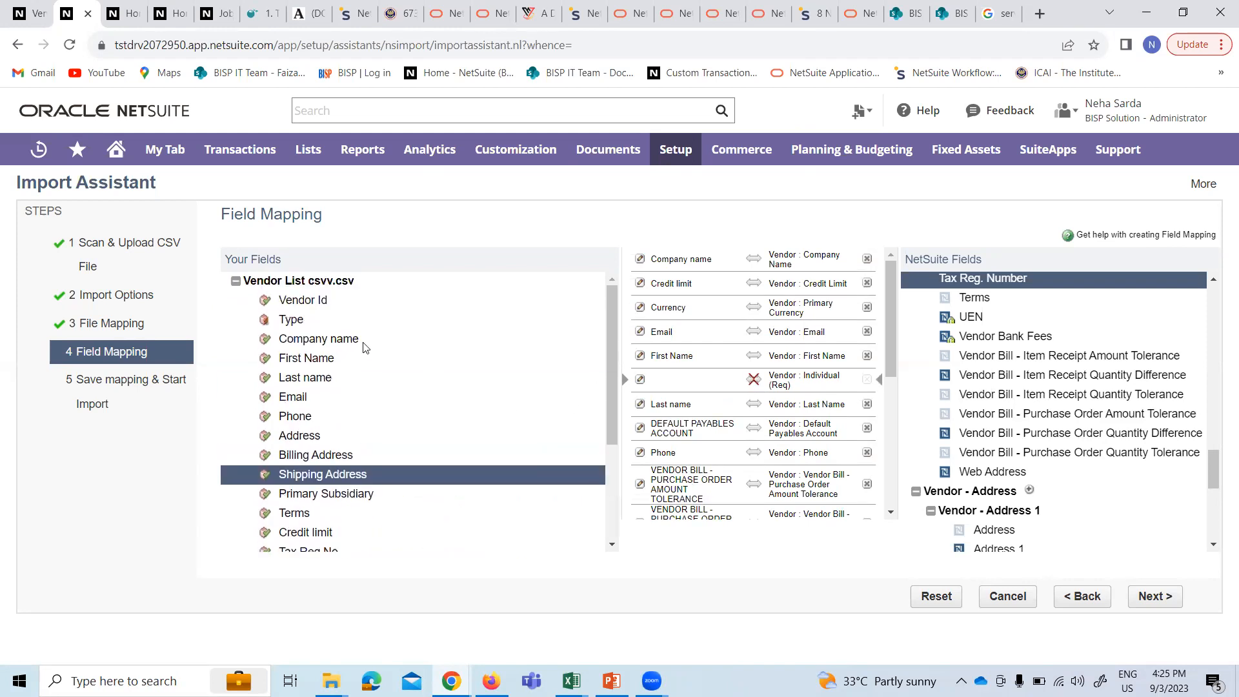
{"action": "left_click", "coordinate": [320, 342]}
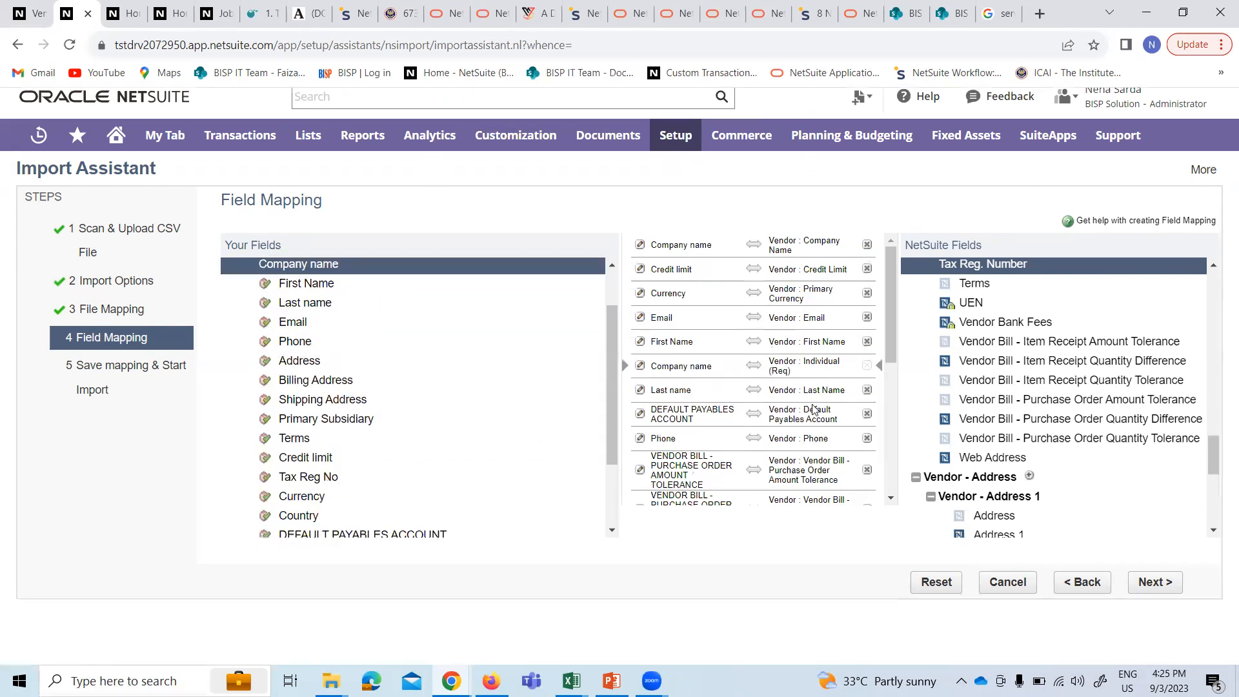
{"action": "left_click", "coordinate": [1163, 588]}
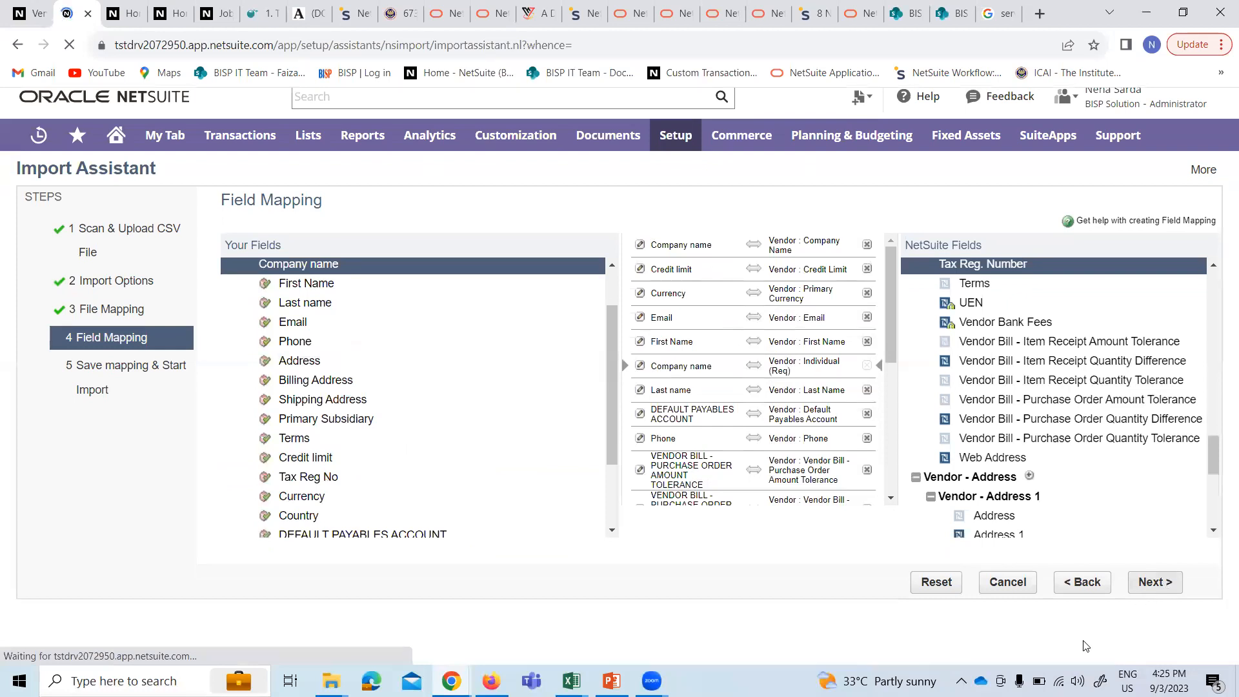
- Name the import map "Vendor MAster", then save it and run the import
{"action": "left_click", "coordinate": [407, 279]}
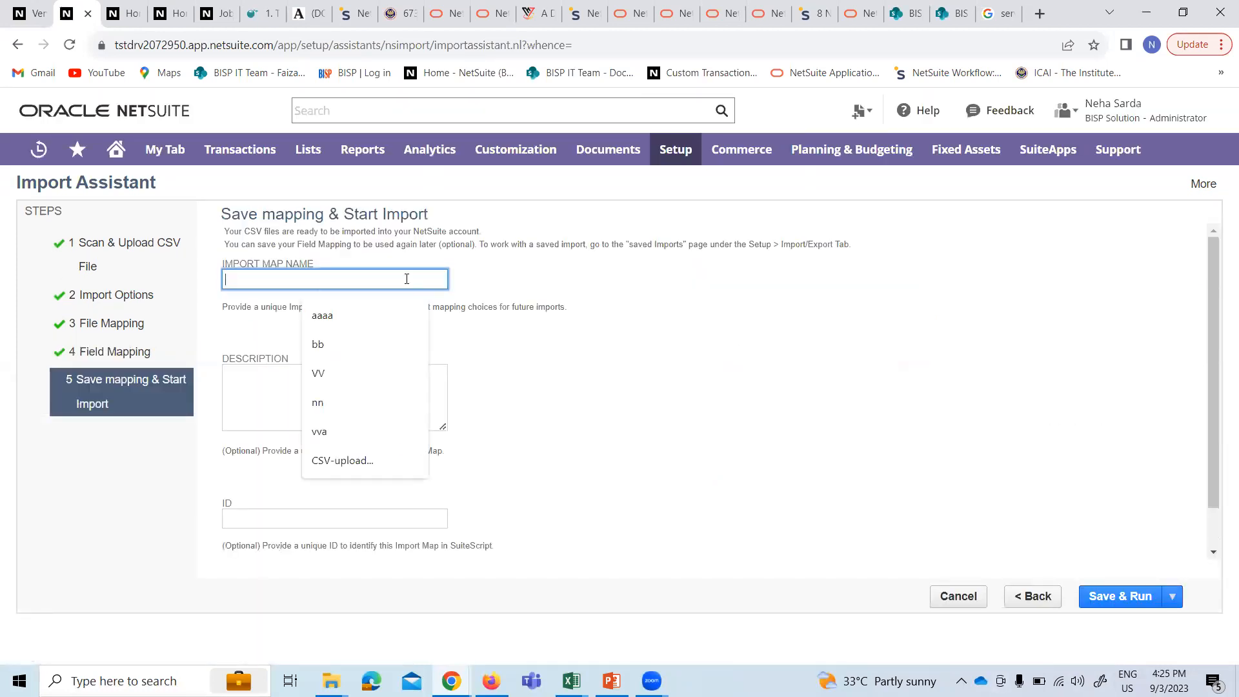
{"action": "type", "text": "Ven"}
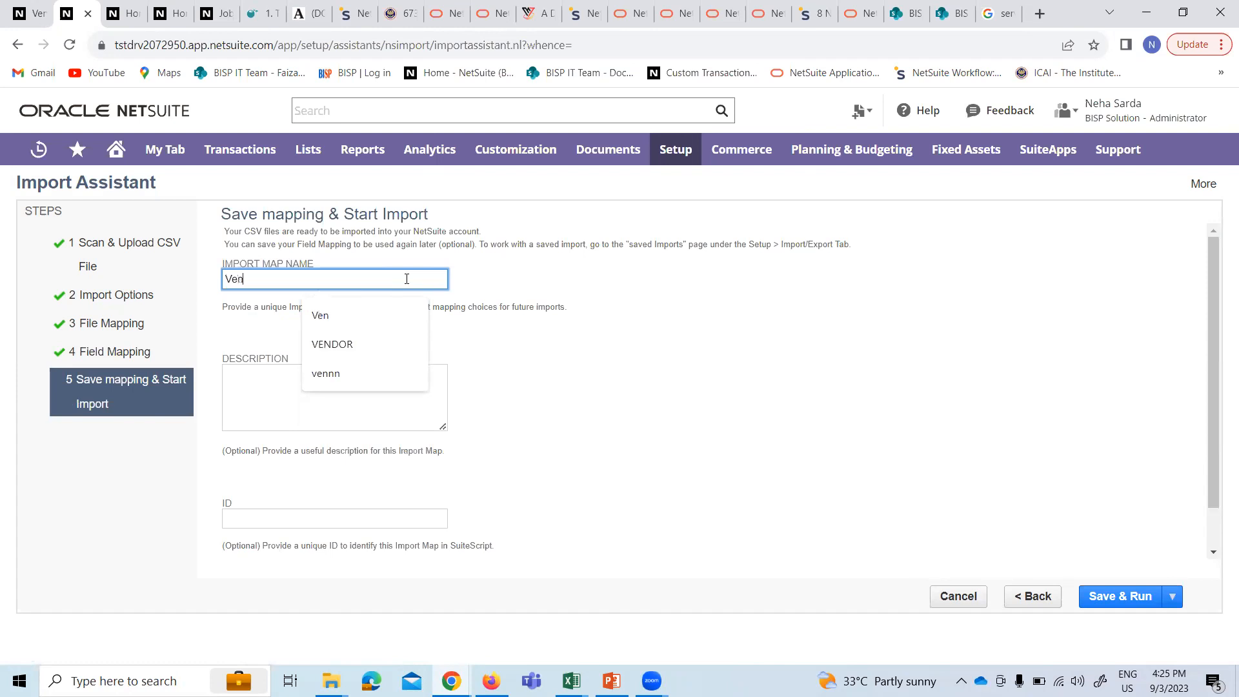
{"action": "type", "text": "dor MAster"}
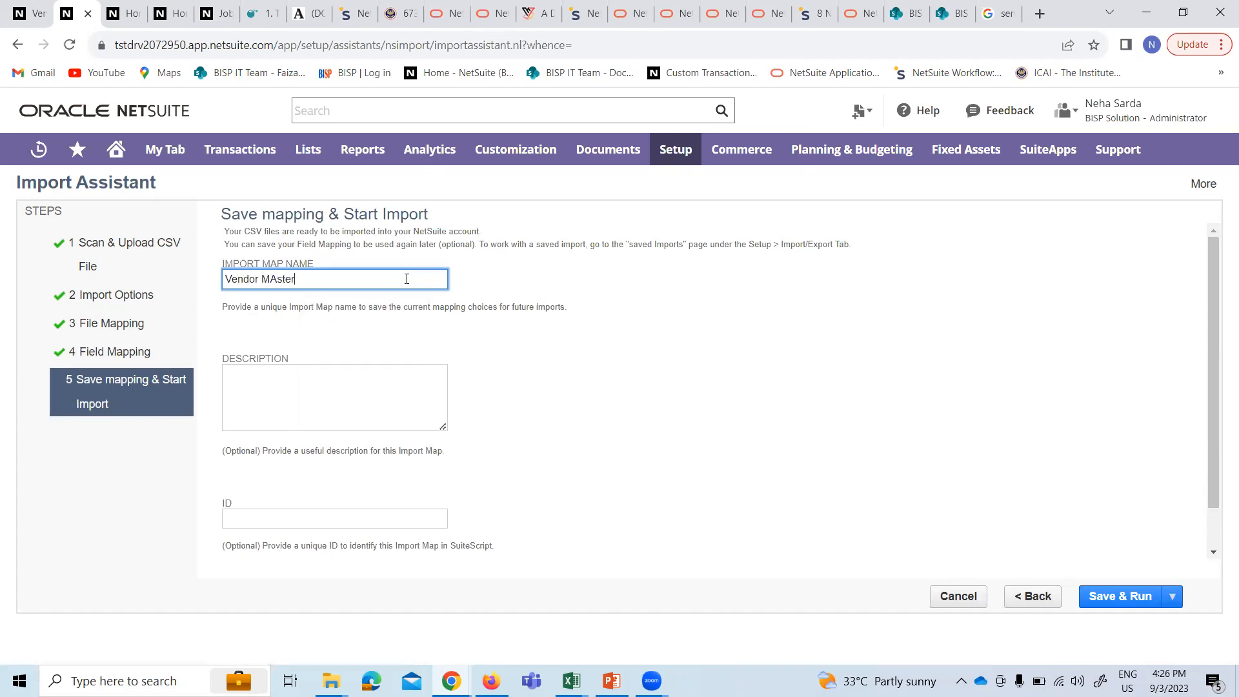
{"action": "key", "text": "Tab"}
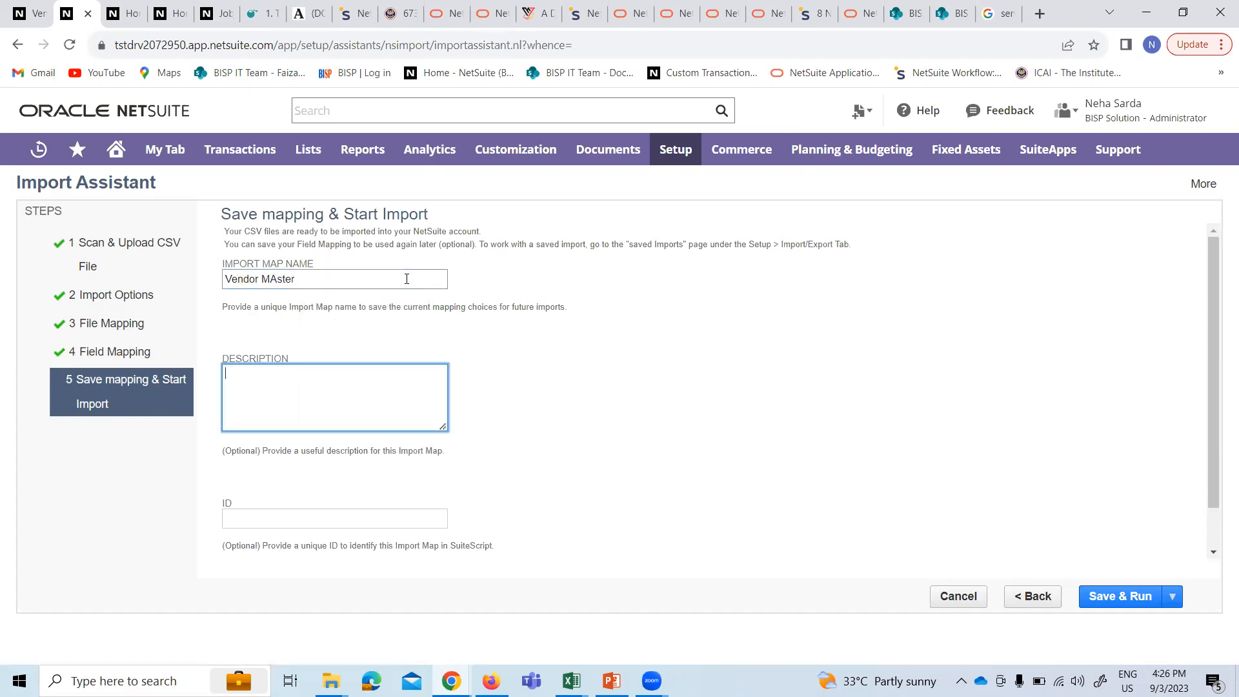
{"action": "scroll", "coordinate": [708, 492], "scroll_direction": "down", "scroll_amount": 1}
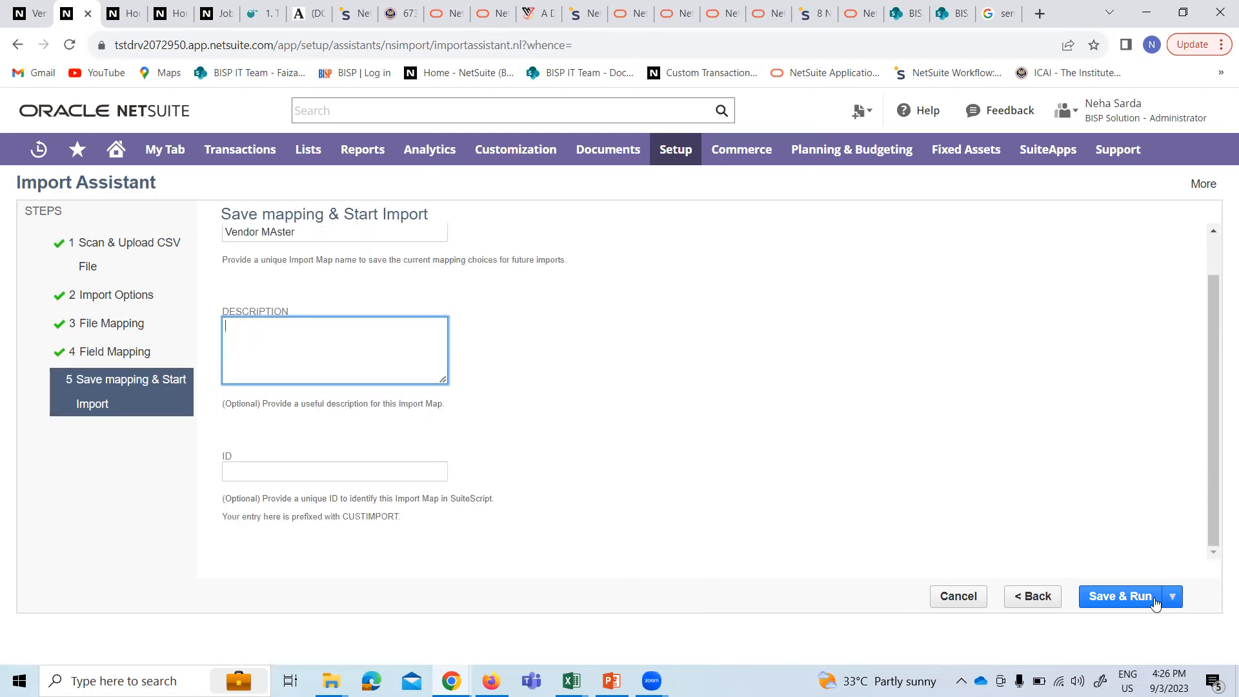
{"action": "left_click", "coordinate": [1124, 599]}
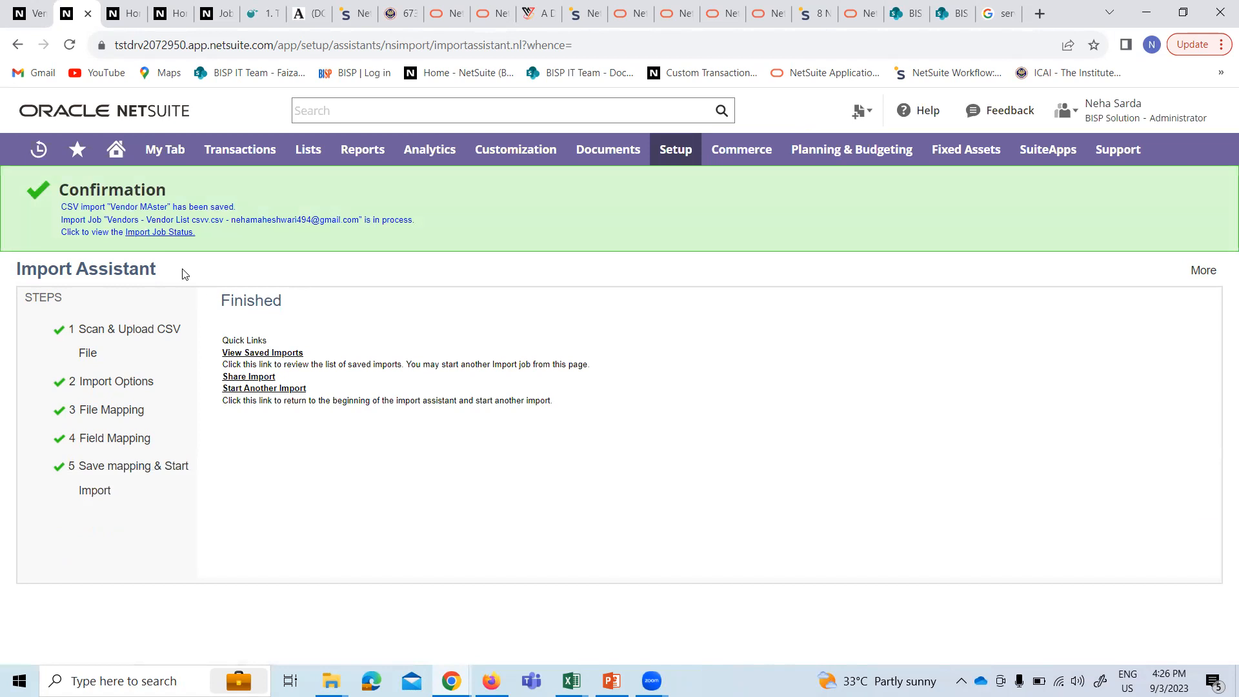
- Open the Import Job Status page and keep refreshing it until the vendor import has finished processing
{"action": "left_click", "coordinate": [161, 234]}
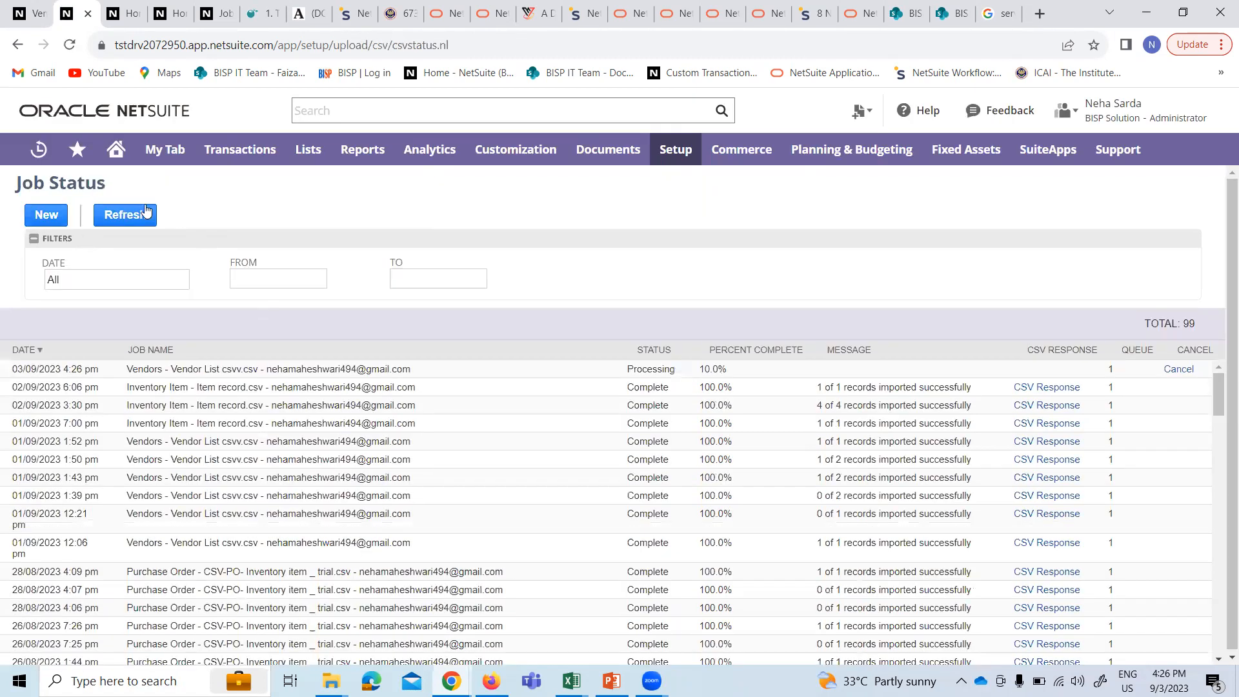
{"action": "left_click", "coordinate": [125, 217]}
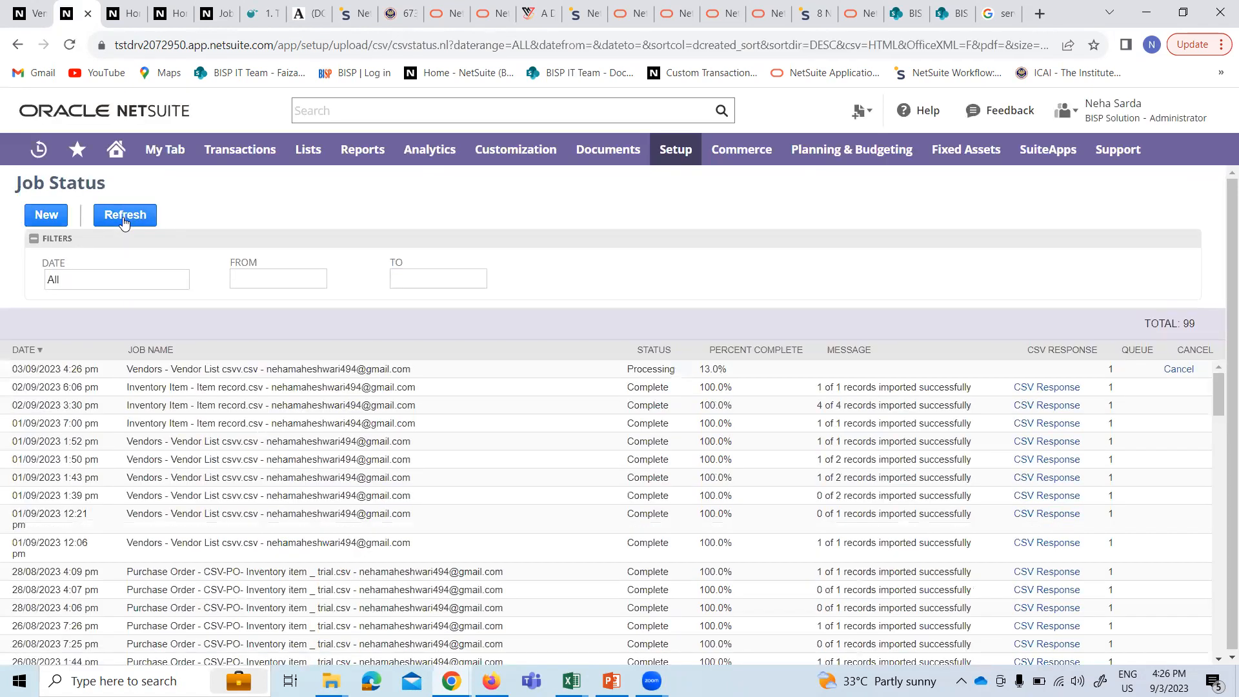
{"action": "left_click", "coordinate": [125, 222]}
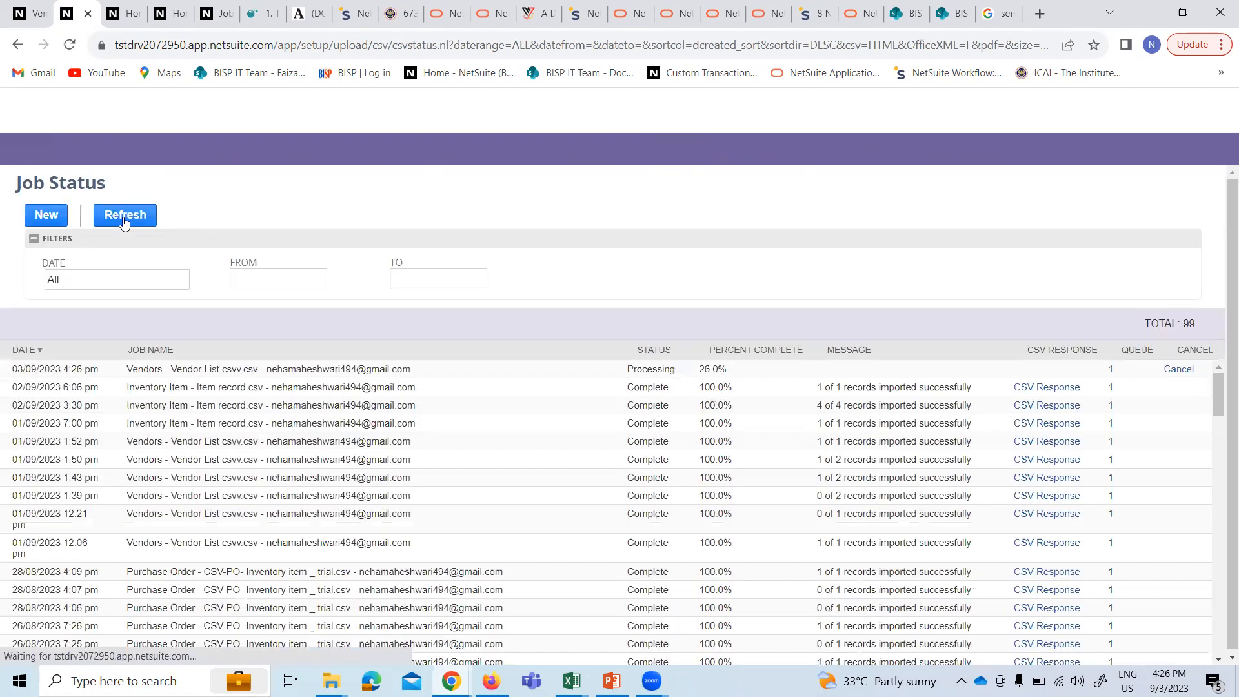
{"action": "left_click", "coordinate": [125, 222]}
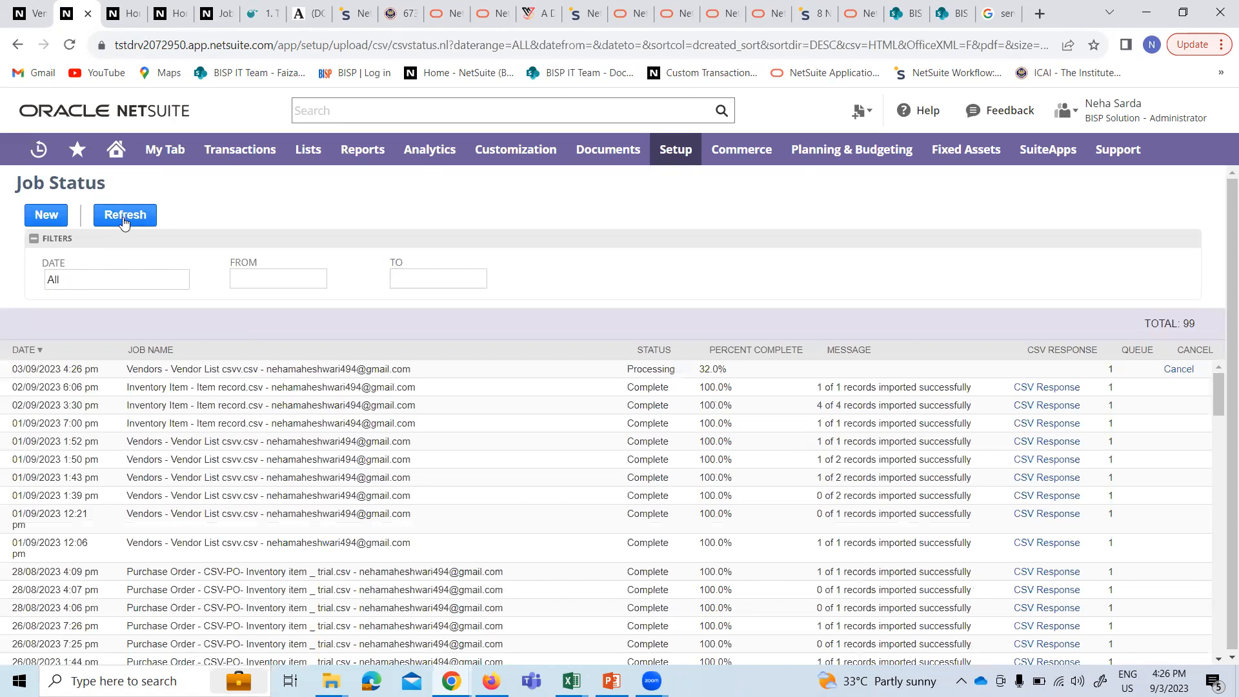
{"action": "left_click", "coordinate": [125, 221]}
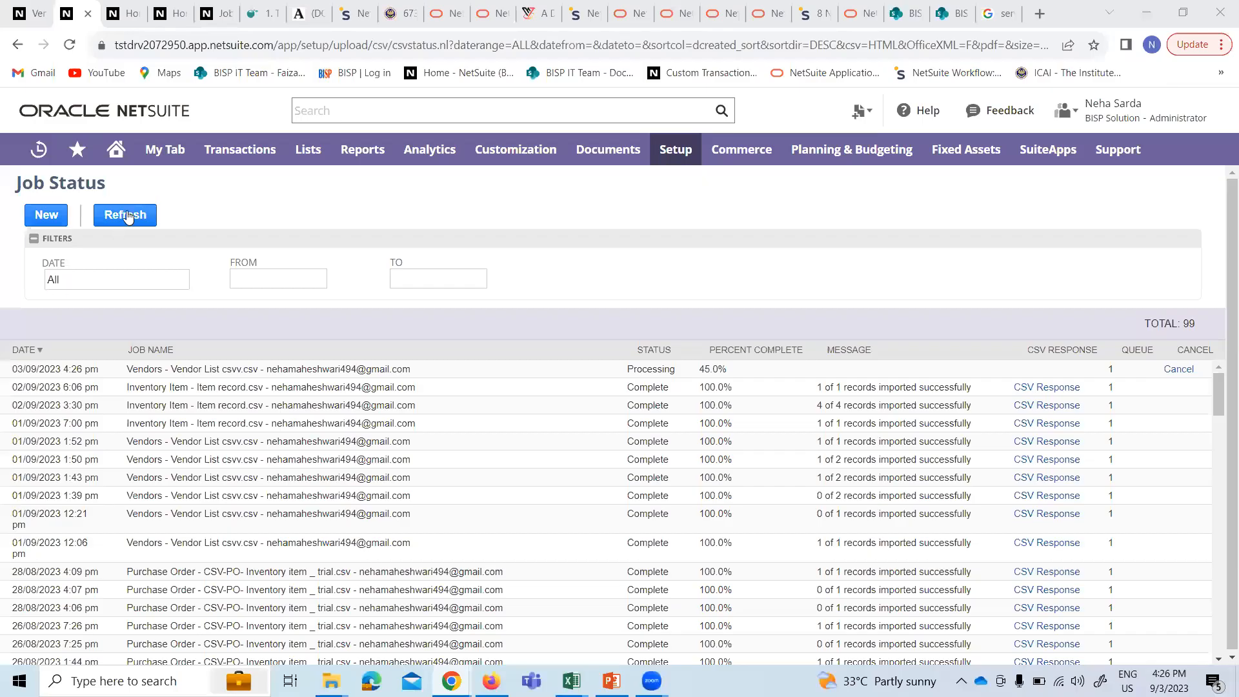
{"action": "left_click", "coordinate": [128, 218]}
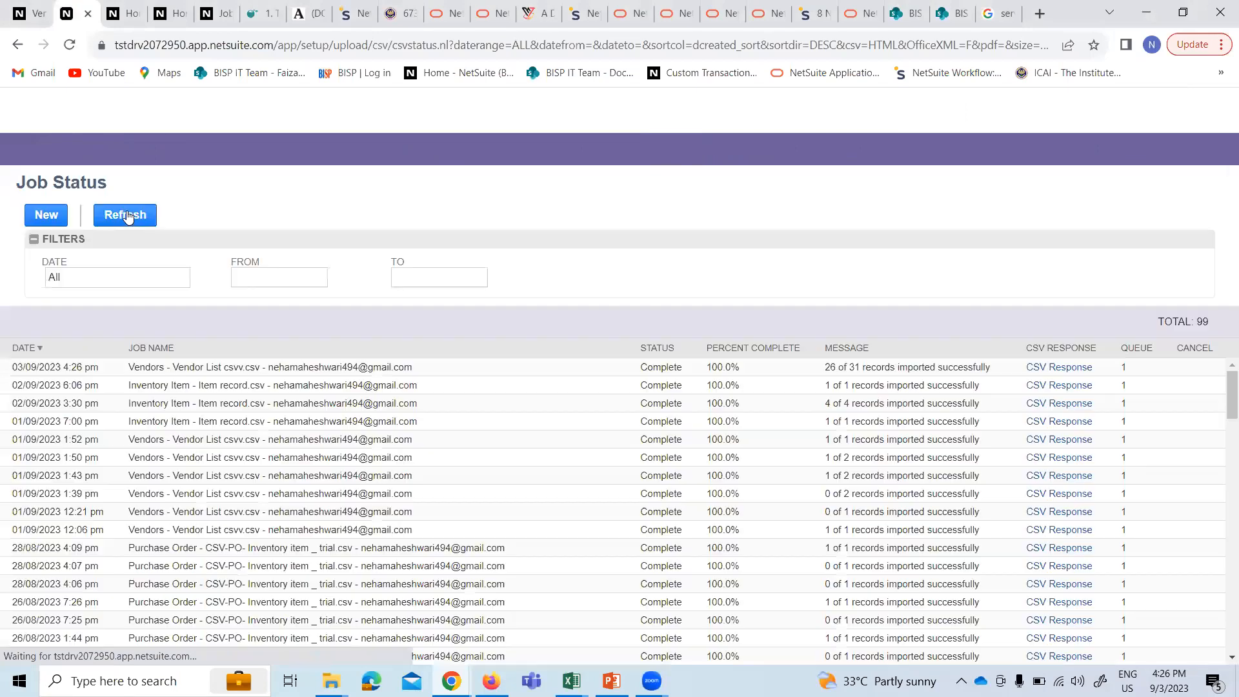
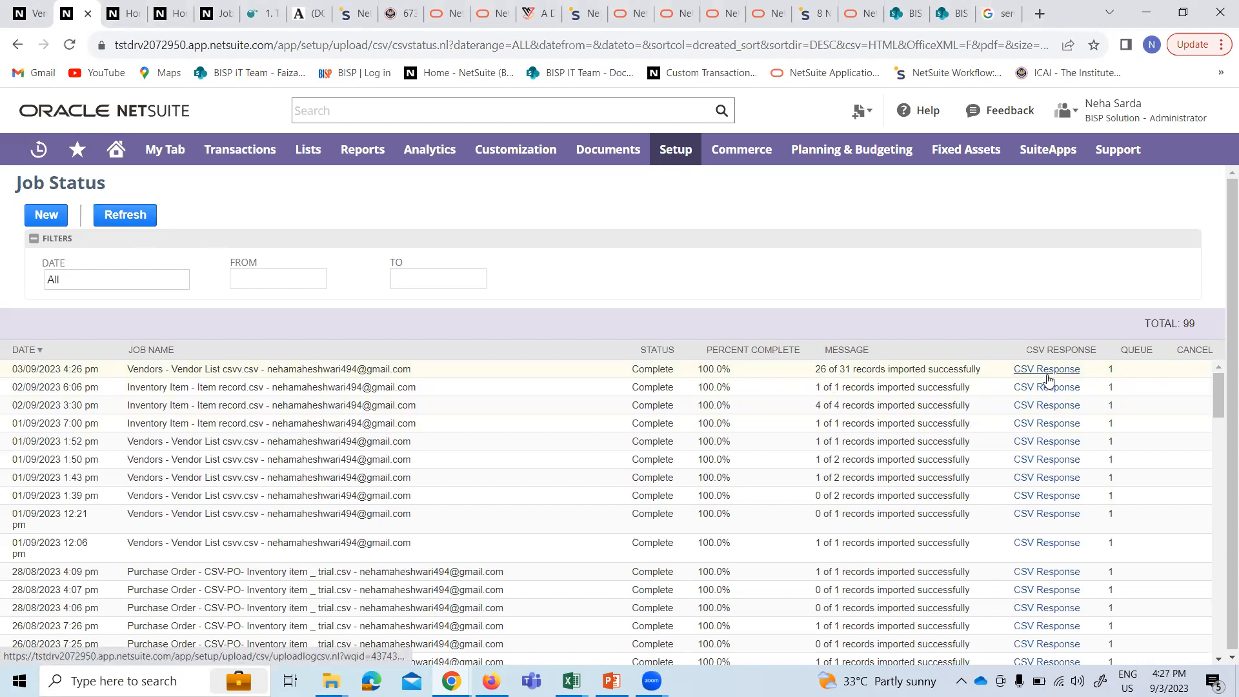
- Download the CSV response of the newest vendor import job, open it in Excel and select the first error entry
{"action": "left_click", "coordinate": [1049, 381]}
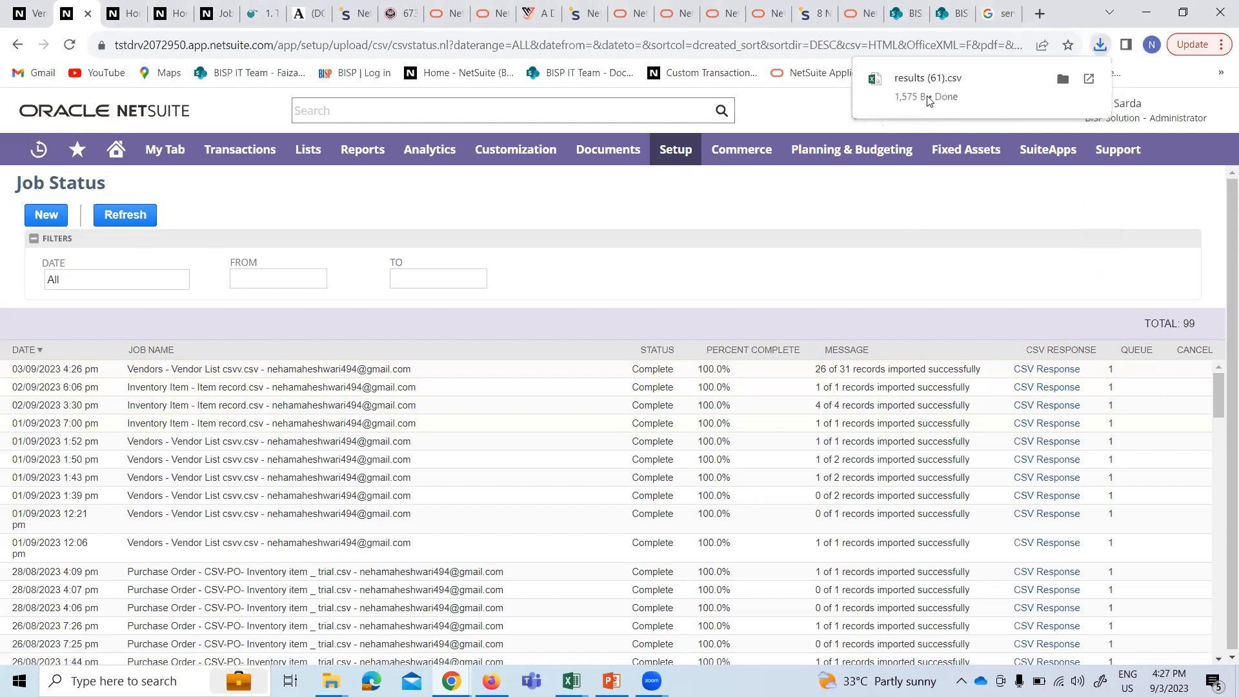
{"action": "left_click", "coordinate": [927, 95]}
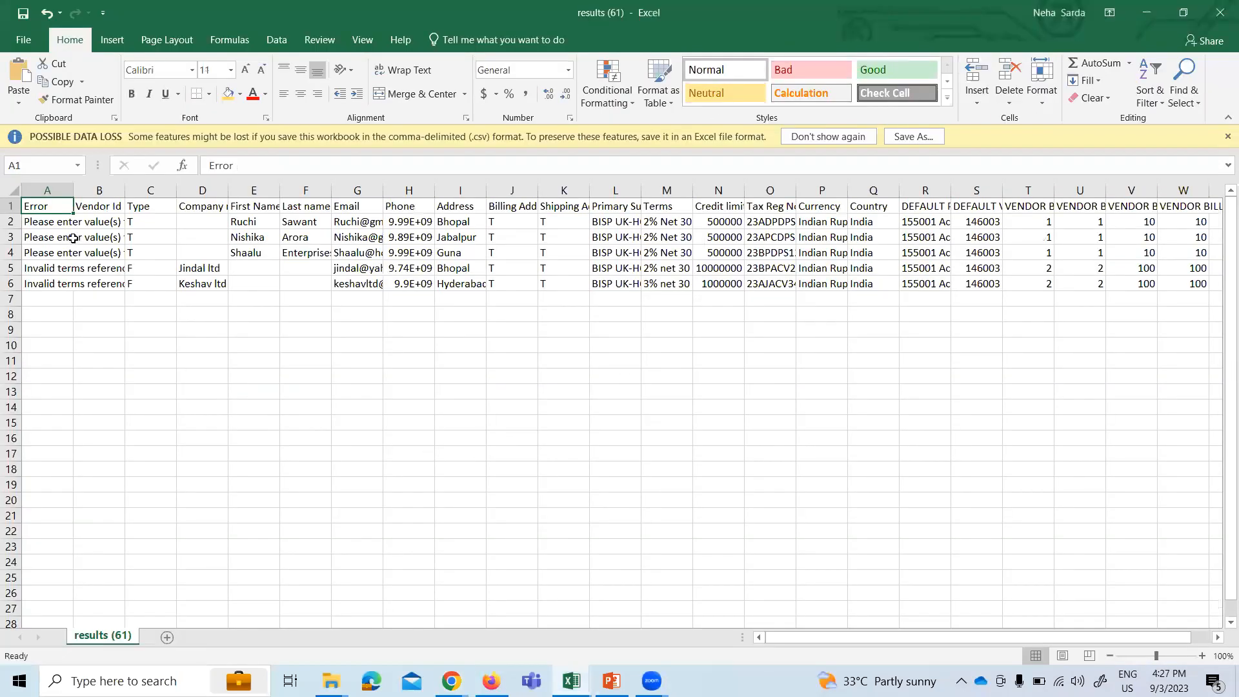
{"action": "left_click", "coordinate": [62, 220]}
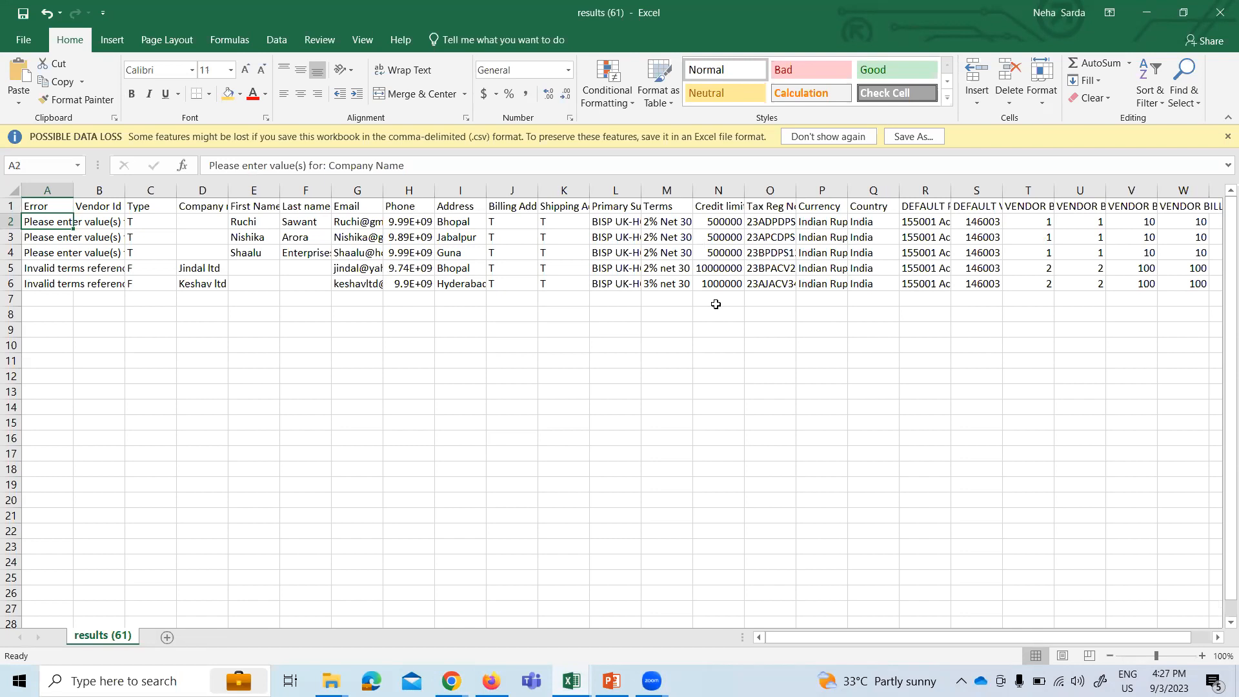
- Read through the Error column entries of the import results to learn why each vendor record was rejected
{"action": "key", "text": "Down"}
{"action": "key", "text": "Down"}
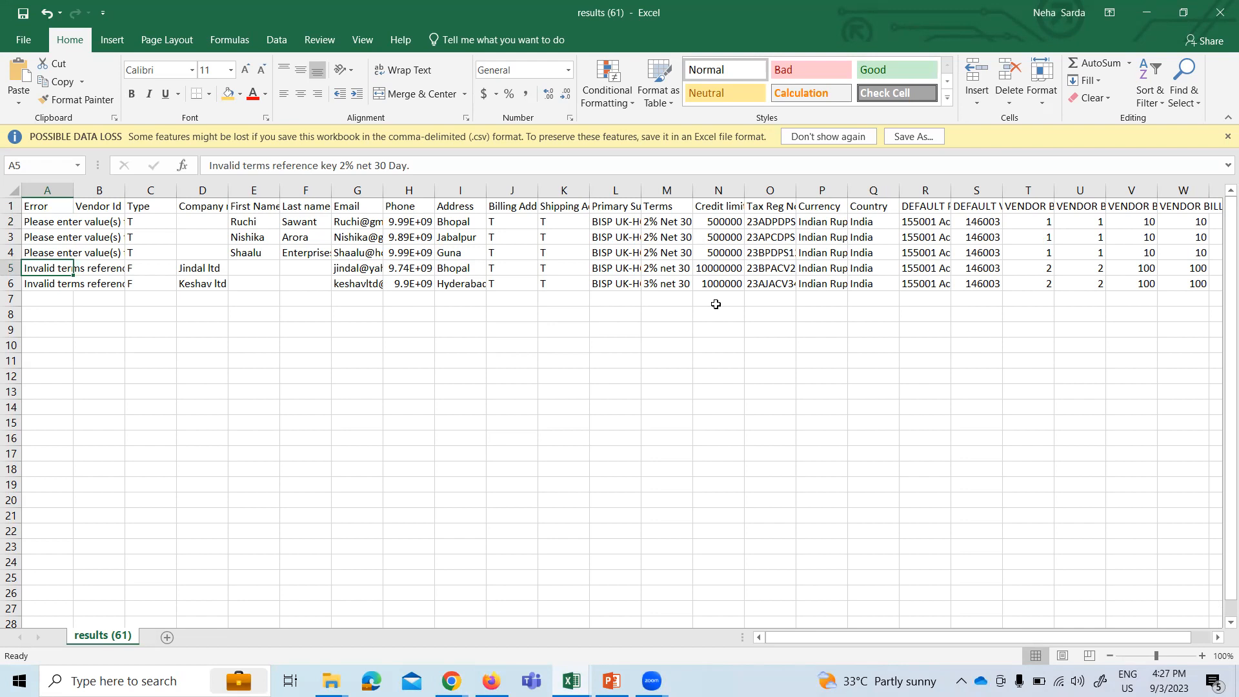
{"action": "key", "text": "Down"}
{"action": "key", "text": "Up"}
{"action": "key", "text": "Down"}
{"action": "key", "text": "Up"}
{"action": "key", "text": "Up"}
{"action": "key", "text": "Up"}
{"action": "key", "text": "Up"}
{"action": "key", "text": "Up"}
{"action": "key", "text": "Down"}
{"action": "key", "text": "Down"}
{"action": "key", "text": "Down"}
{"action": "key", "text": "Down"}
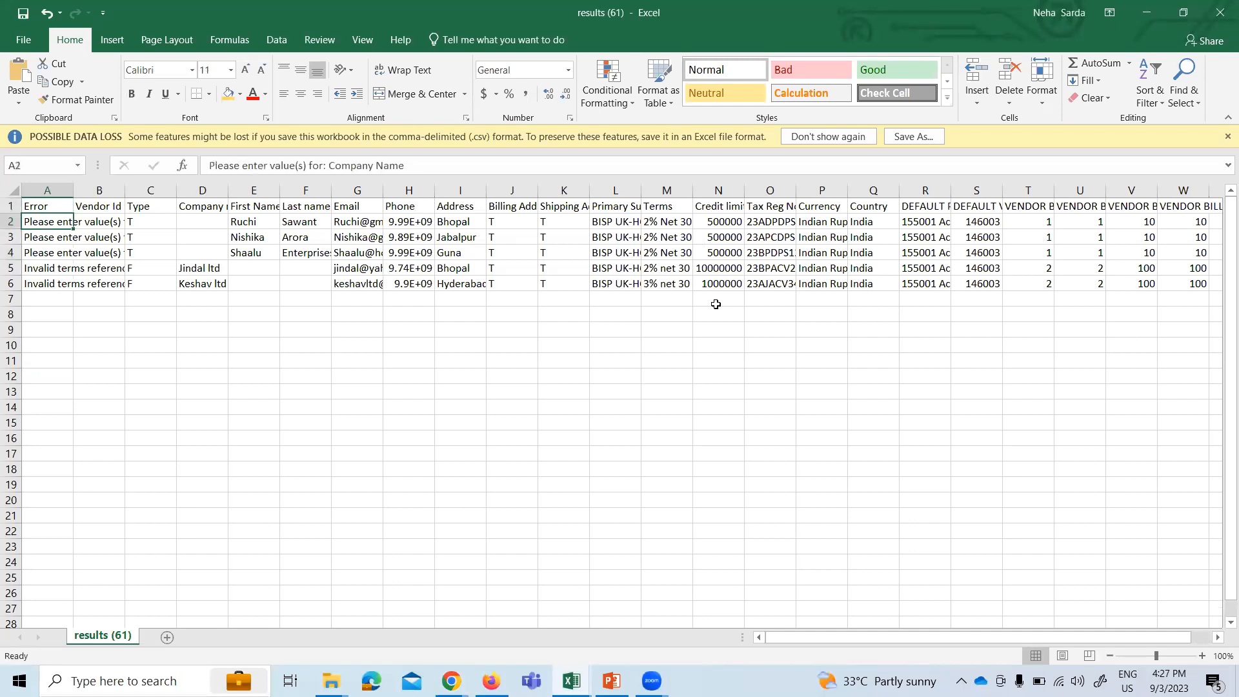
{"action": "key", "text": "Up"}
{"action": "key", "text": "Up"}
{"action": "key", "text": "Up"}
{"action": "key", "text": "Down"}
{"action": "key", "text": "Down"}
{"action": "key", "text": "Down"}
{"action": "key", "text": "Down"}
{"action": "key", "text": "Down"}
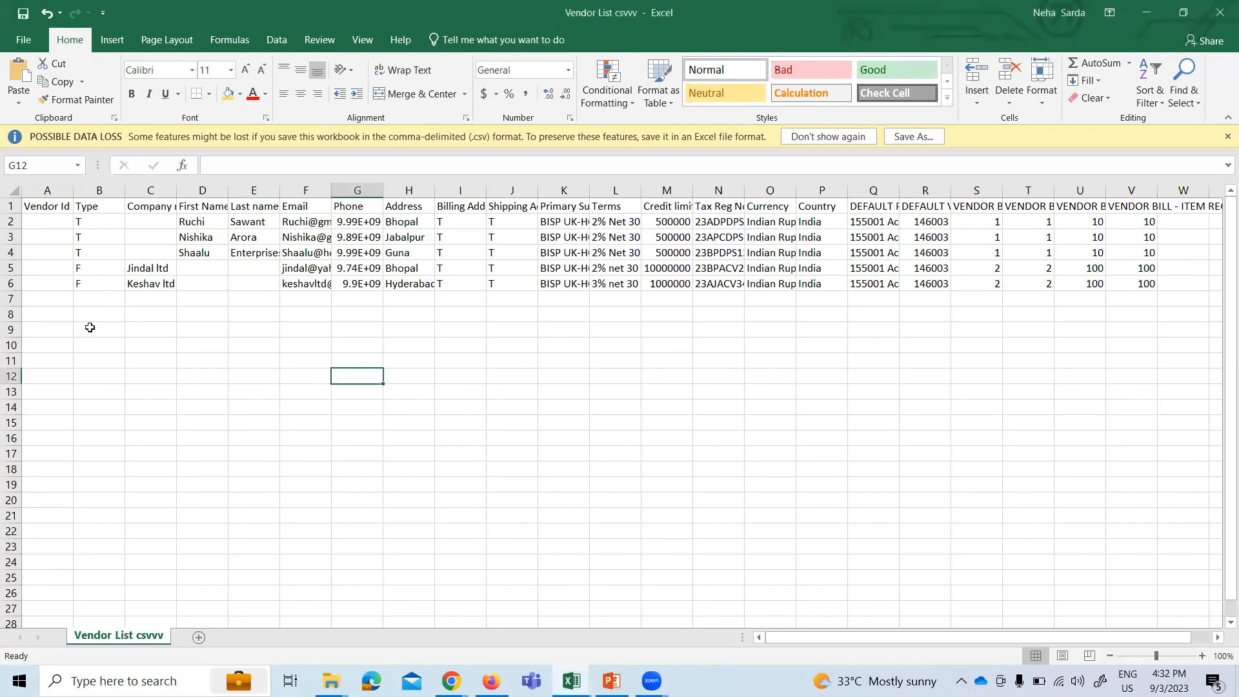
{"action": "left_click", "coordinate": [90, 327]}
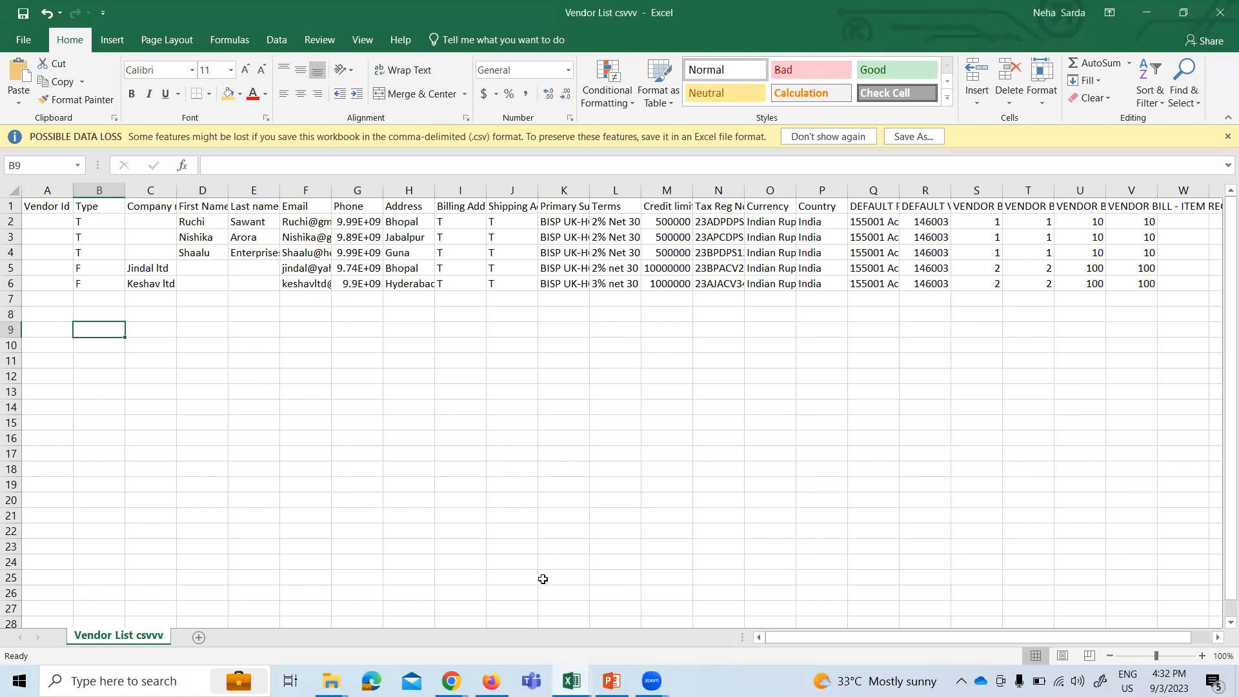
{"action": "left_click", "coordinate": [452, 681]}
{"action": "left_click", "coordinate": [452, 681]}
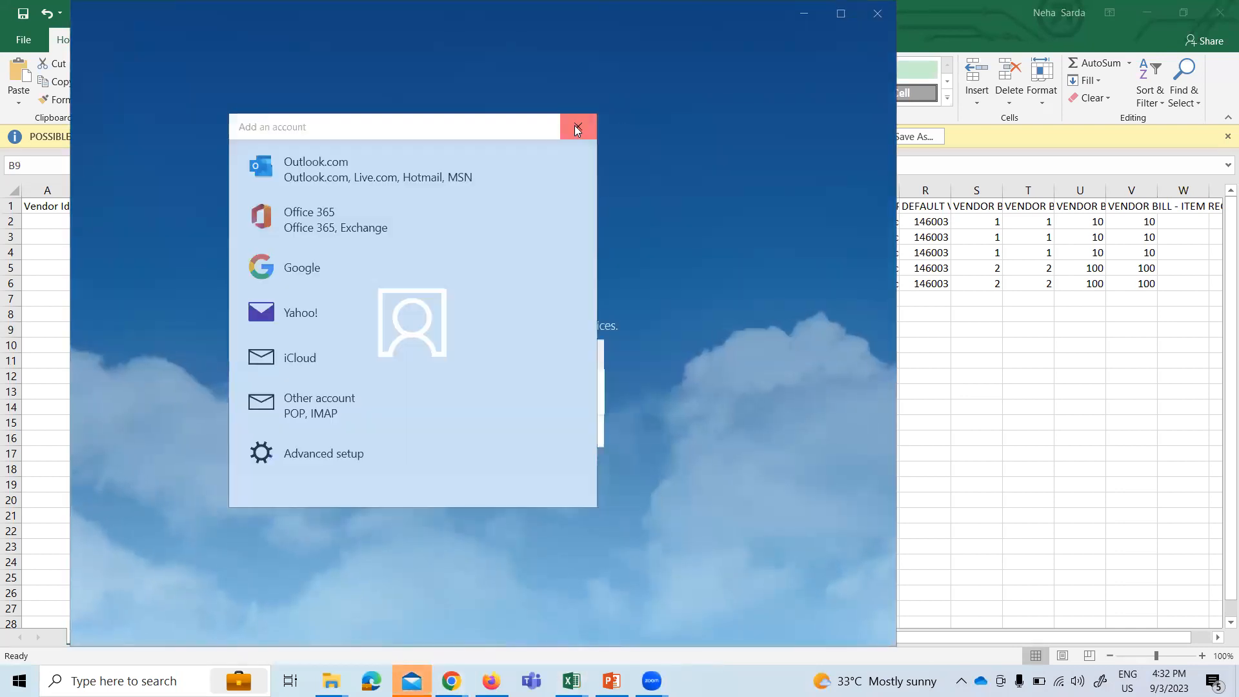
{"action": "left_click", "coordinate": [575, 126]}
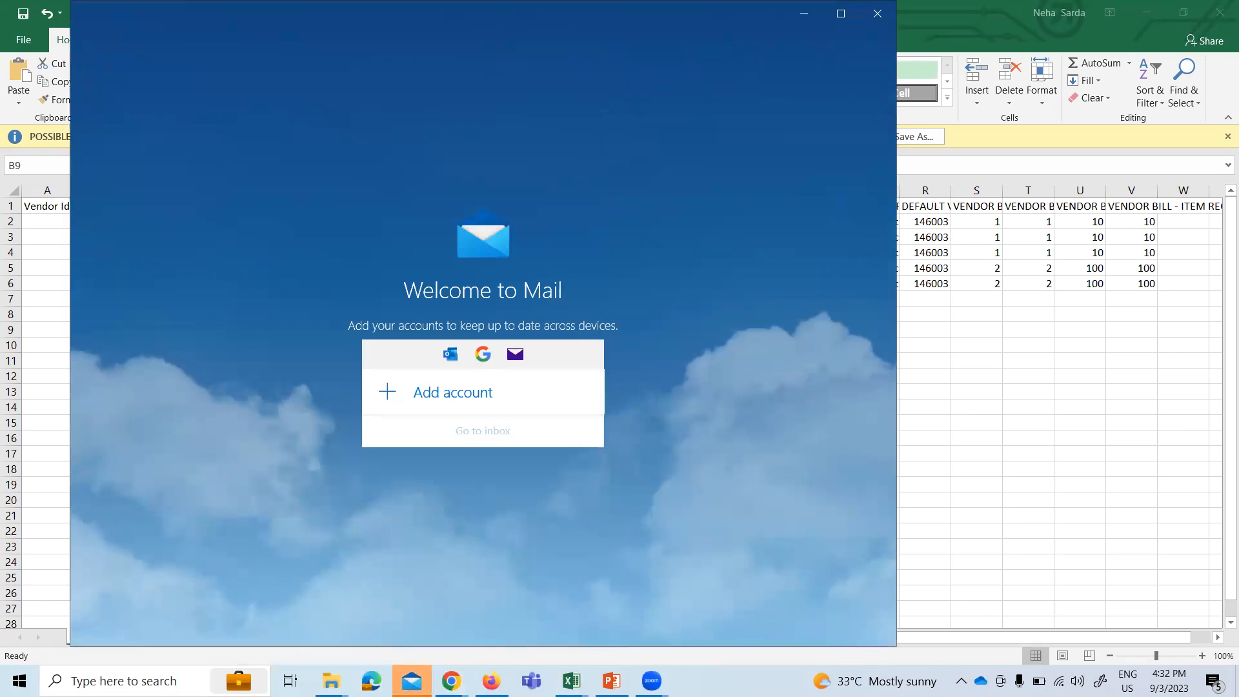
{"action": "left_click", "coordinate": [412, 681]}
- Switch to Chrome and check the Term entries in NetSuite's Accounting Lists against the Terms used in the Vendor List csvvv file
{"action": "mouse_move", "coordinate": [452, 681]}
{"action": "left_click", "coordinate": [300, 620]}
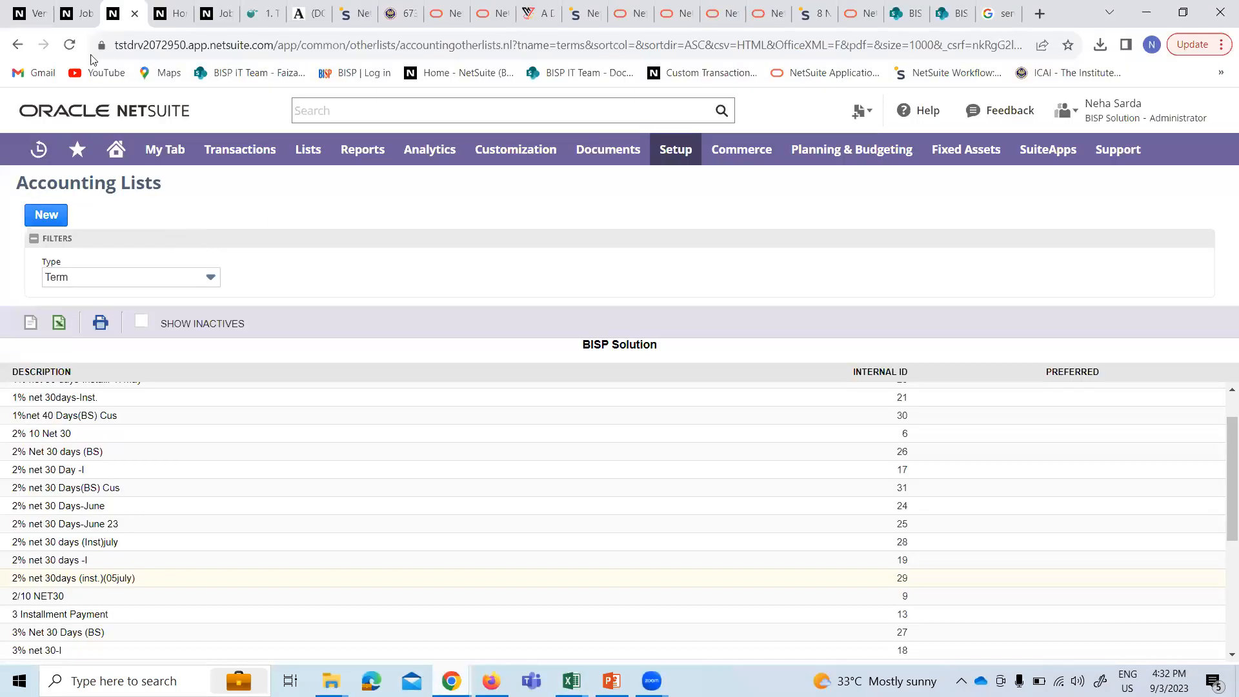
{"action": "left_click", "coordinate": [59, 8]}
{"action": "left_click", "coordinate": [118, 13]}
{"action": "scroll", "coordinate": [185, 550], "scroll_direction": "up", "scroll_amount": 2}
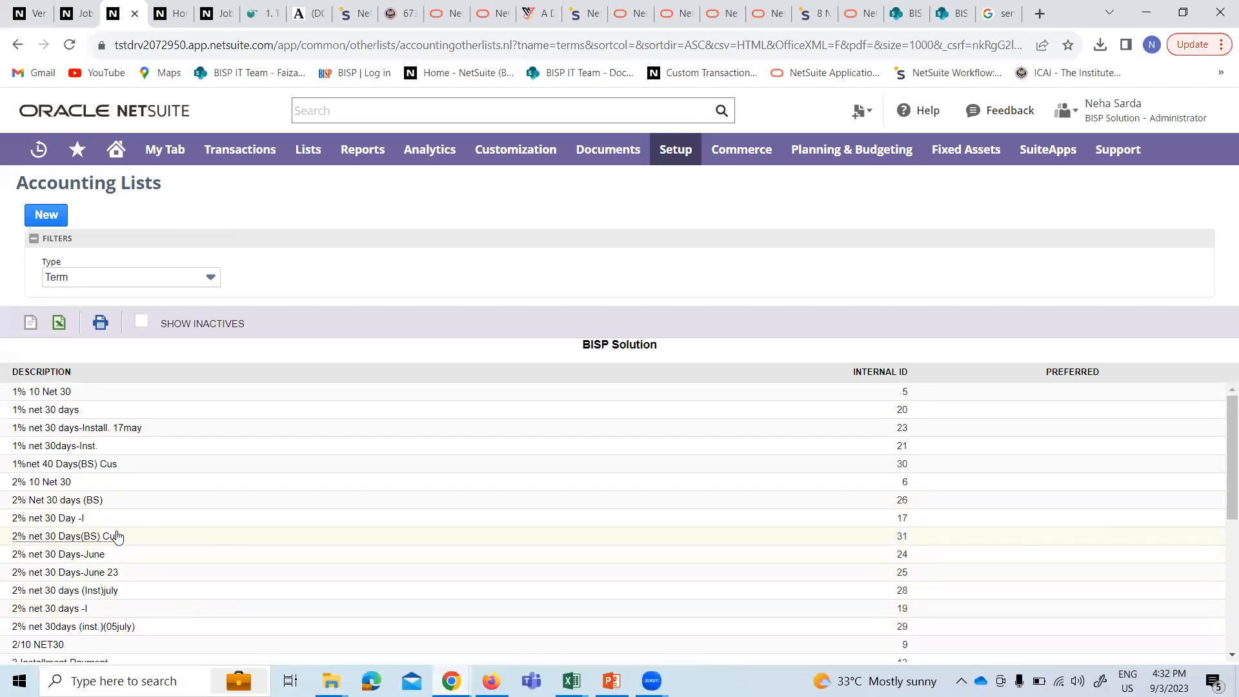
{"action": "key", "text": "alt+Tab"}
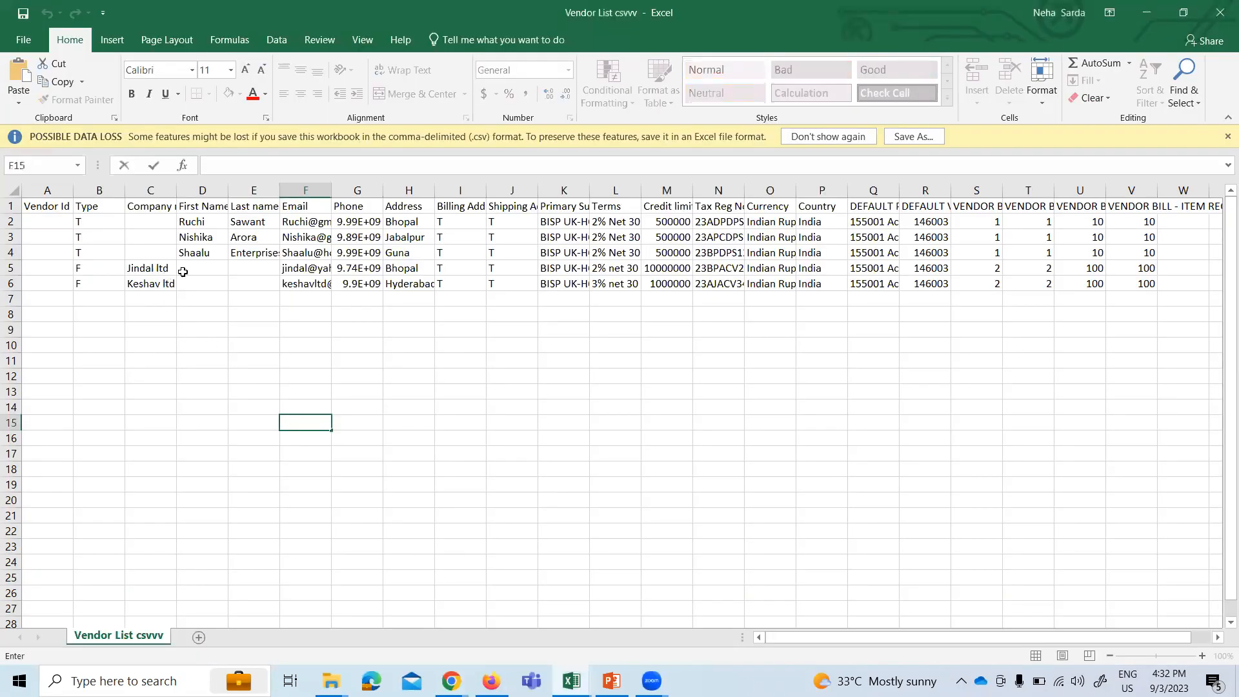
{"action": "key", "text": "alt+Tab"}
{"action": "scroll", "coordinate": [107, 552], "scroll_direction": "down", "scroll_amount": 3}
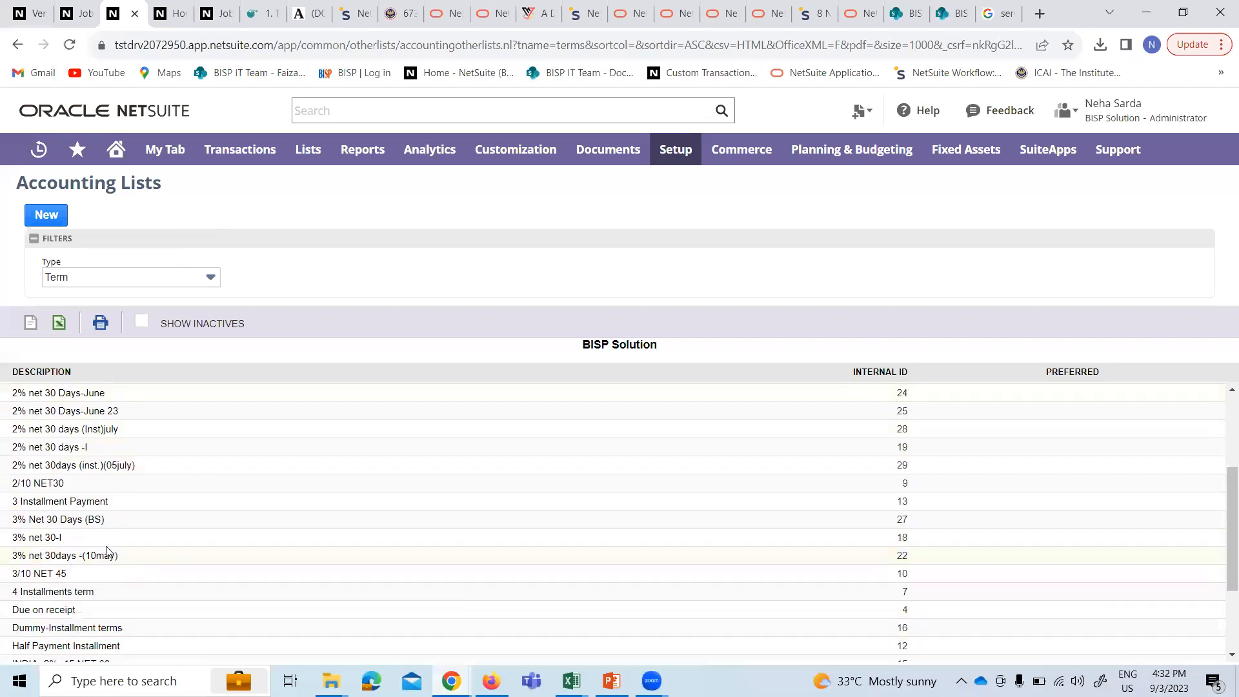
{"action": "scroll", "coordinate": [107, 552], "scroll_direction": "up", "scroll_amount": 3}
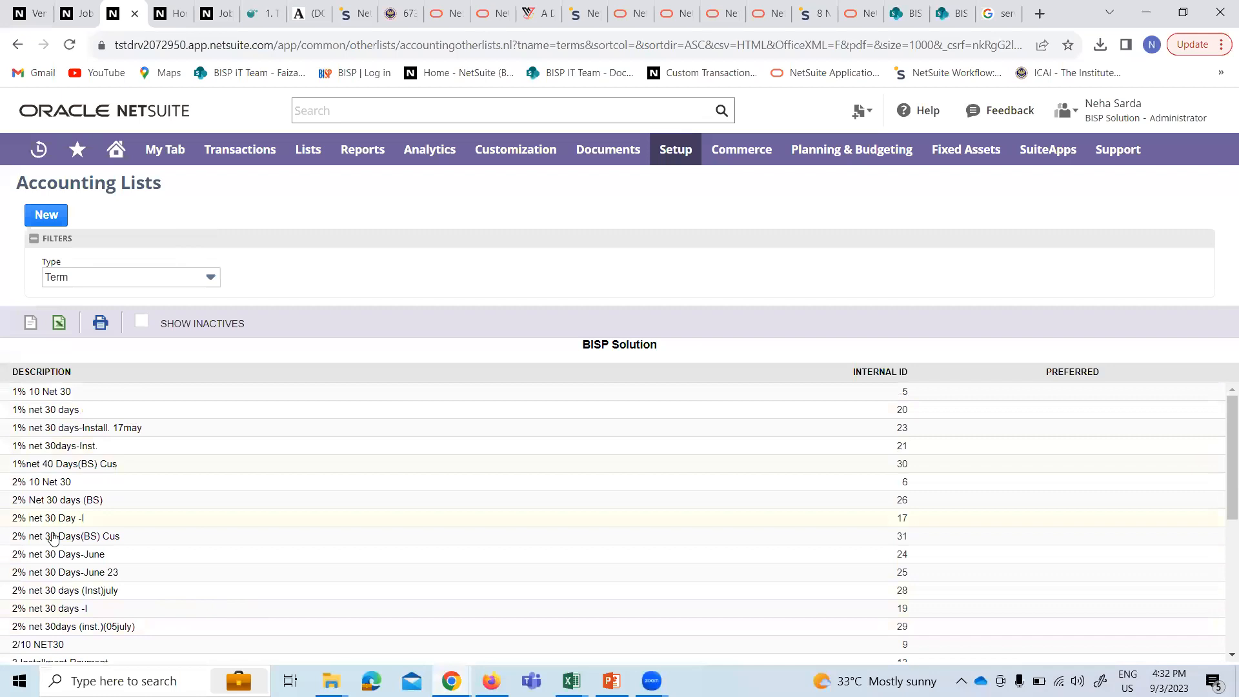
{"action": "scroll", "coordinate": [67, 564], "scroll_direction": "down", "scroll_amount": 3}
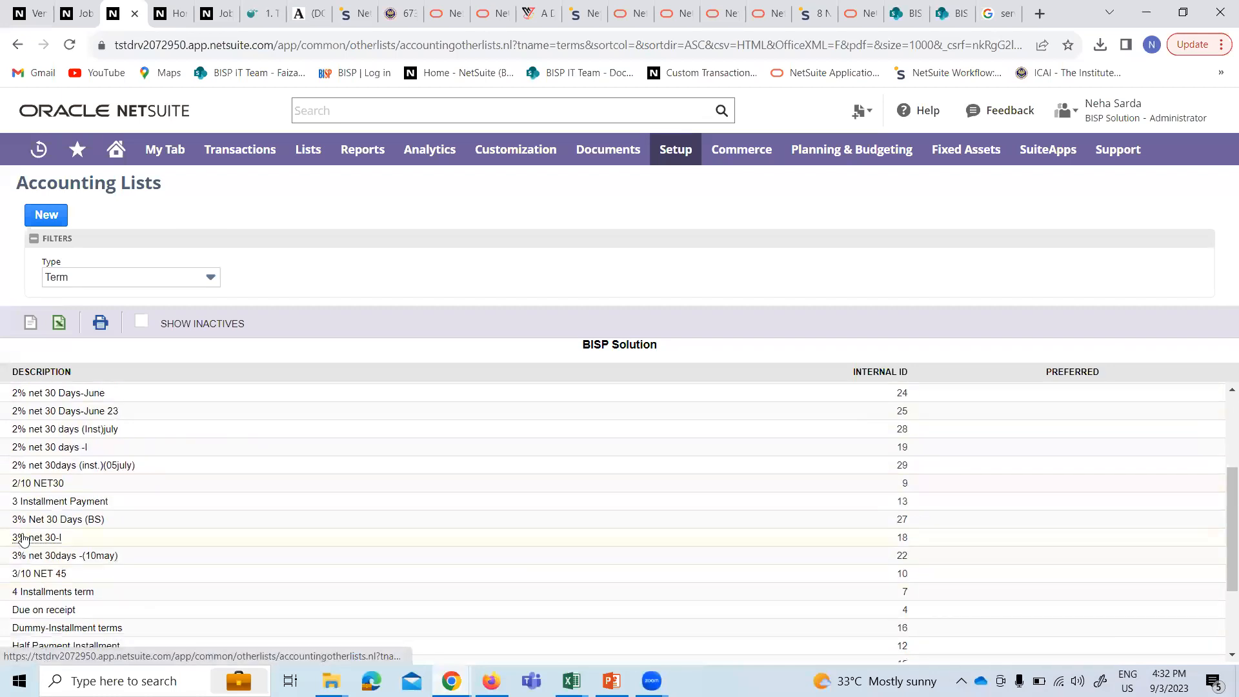
- Open the 2% Net 30 days (BS) term, copy its name, and switch to the Vendor List csvvv workbook in Excel
{"action": "scroll", "coordinate": [29, 490], "scroll_direction": "up", "scroll_amount": 2}
{"action": "left_click", "coordinate": [13, 420]}
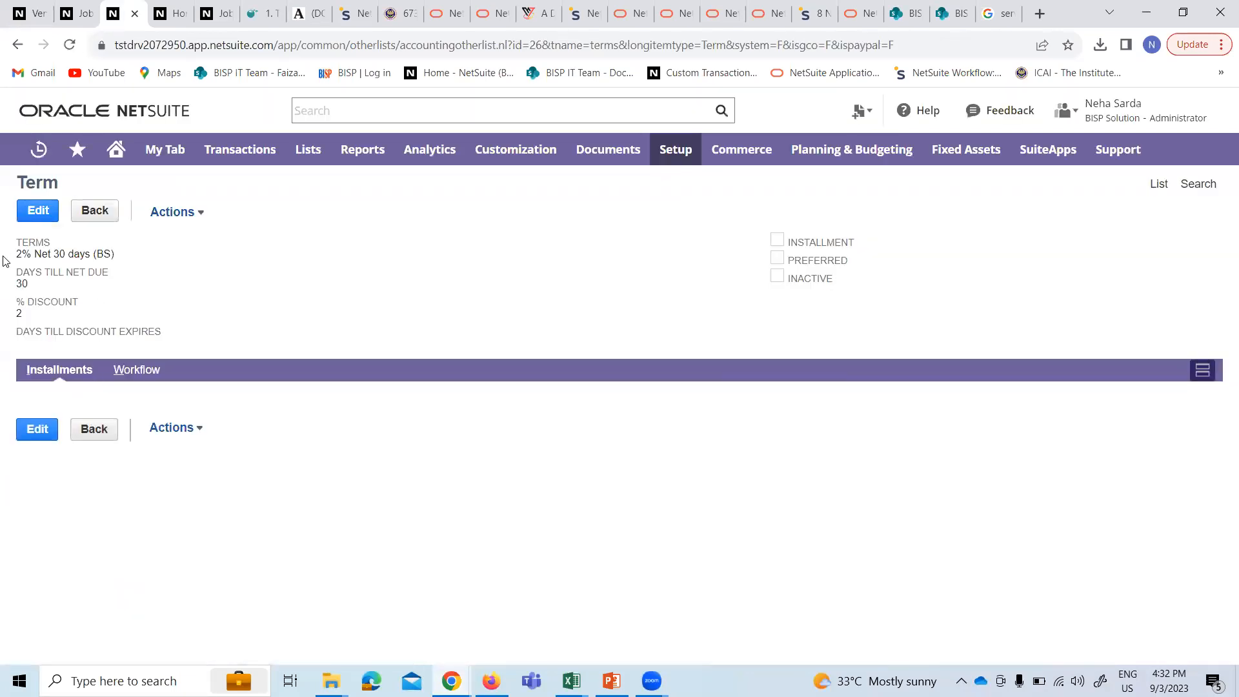
{"action": "mouse_move", "coordinate": [18, 255]}
{"action": "left_mouse_down"}
{"action": "mouse_move", "coordinate": [108, 255]}
{"action": "mouse_move", "coordinate": [43, 270]}
{"action": "mouse_move", "coordinate": [22, 254]}
{"action": "left_mouse_up"}
{"action": "left_click", "coordinate": [112, 256]}
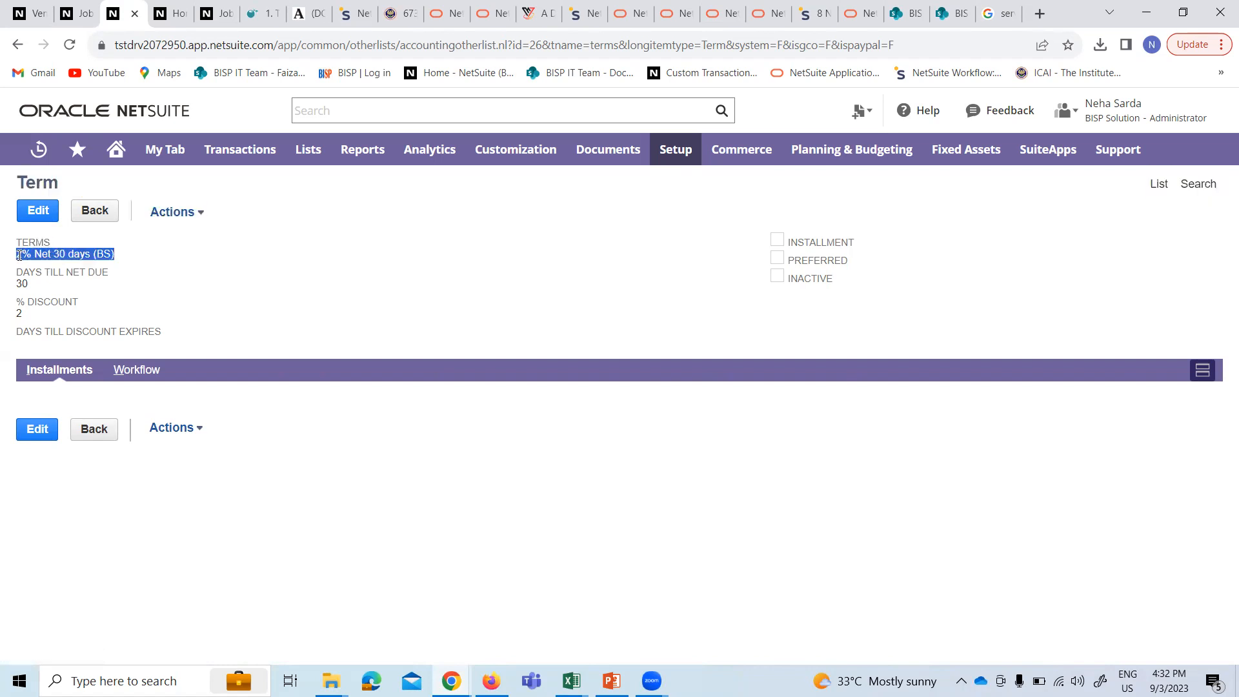
{"action": "left_click", "coordinate": [19, 256]}
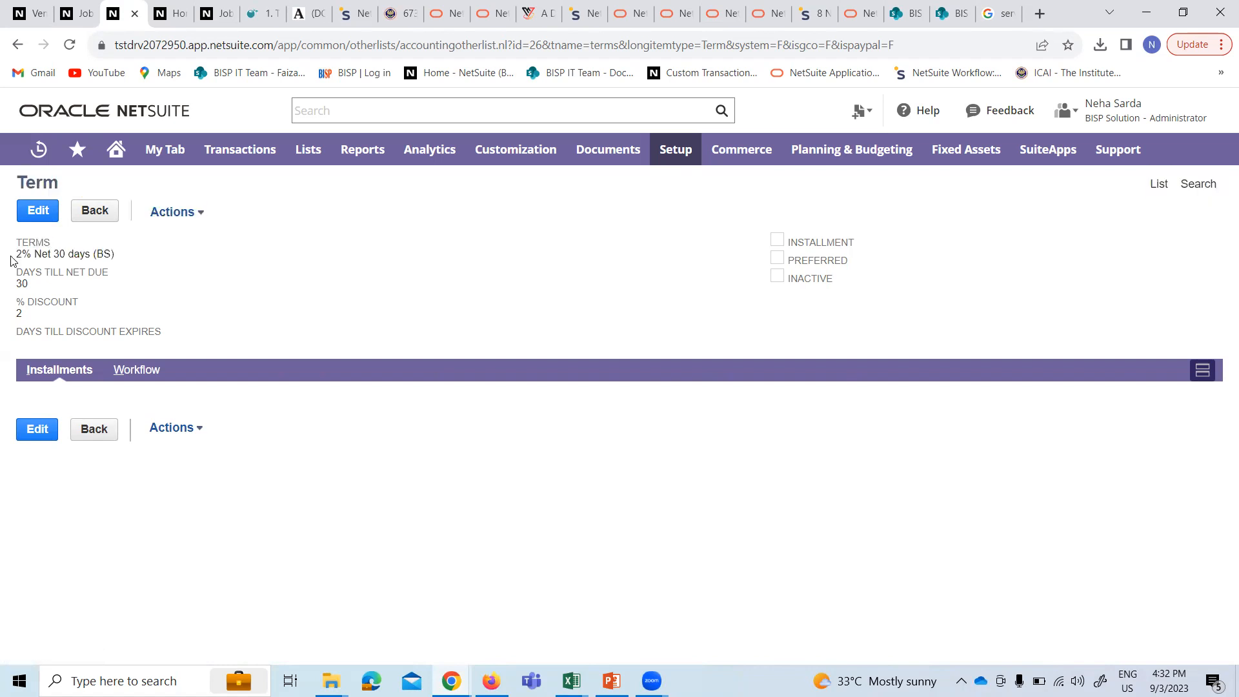
{"action": "left_click_drag", "start_coordinate": [20, 256], "coordinate": [102, 258]}
{"action": "left_click", "coordinate": [104, 260]}
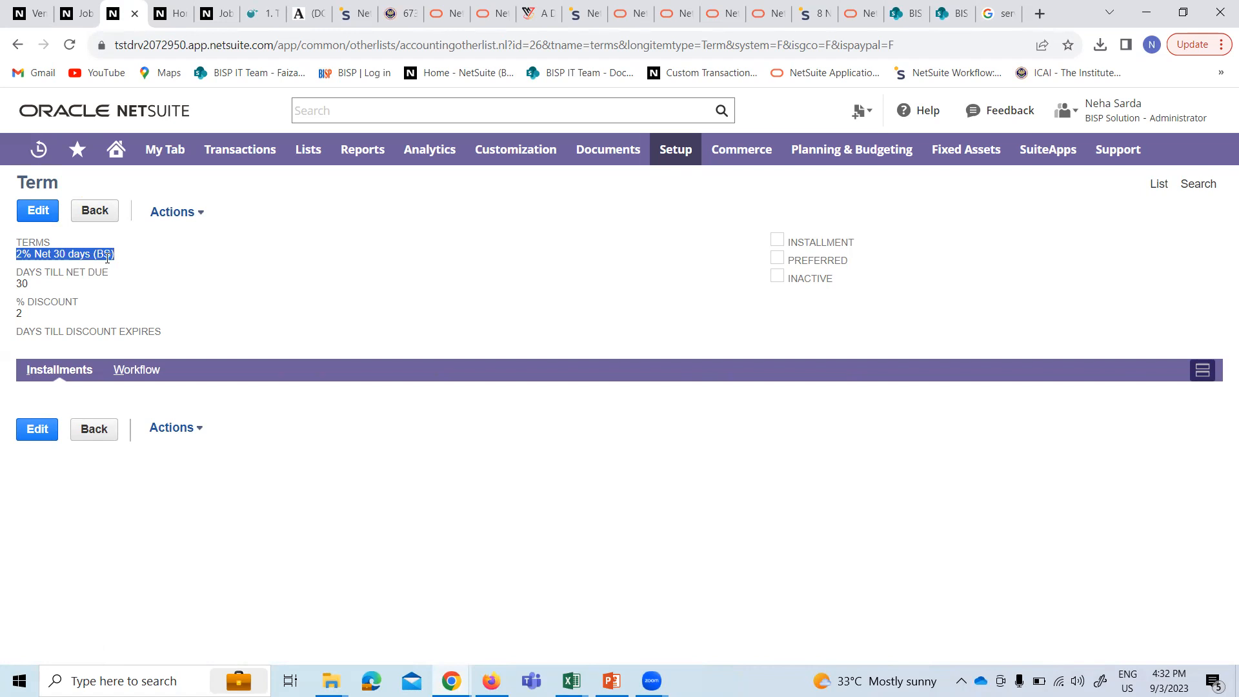
{"action": "key", "text": "alt+Tab"}
{"action": "double_click", "coordinate": [610, 268]}
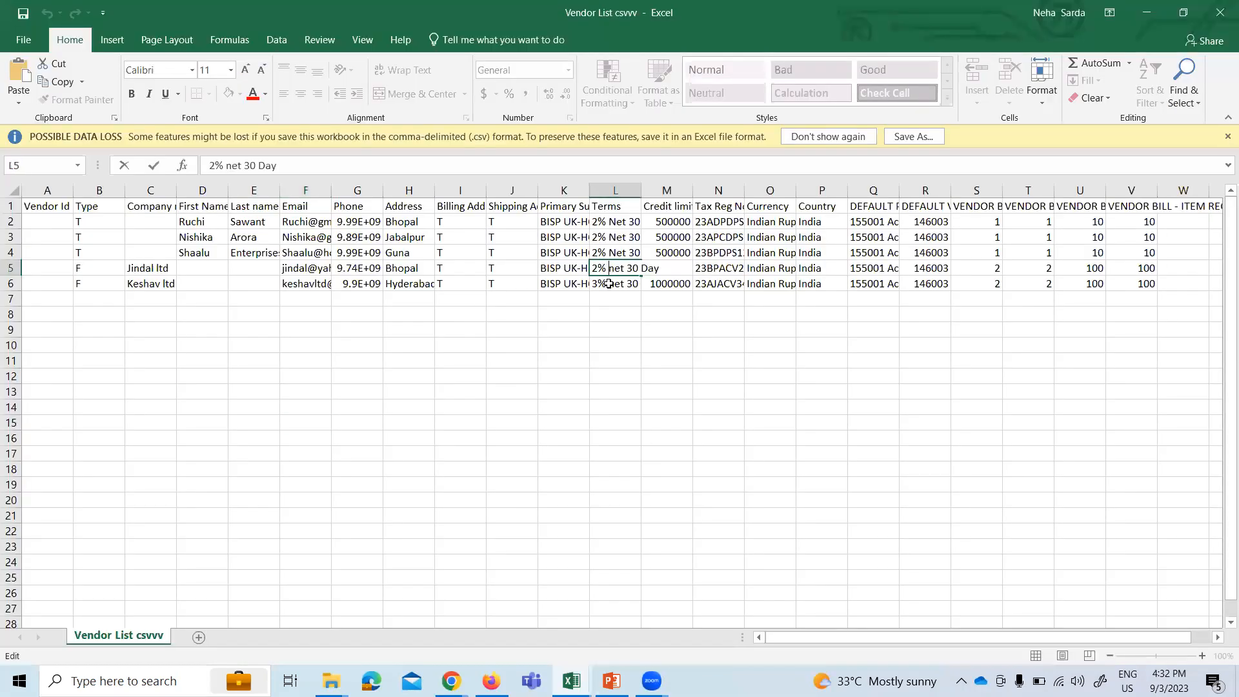
{"action": "type", "text": "2% Net 30 days (BS)"}
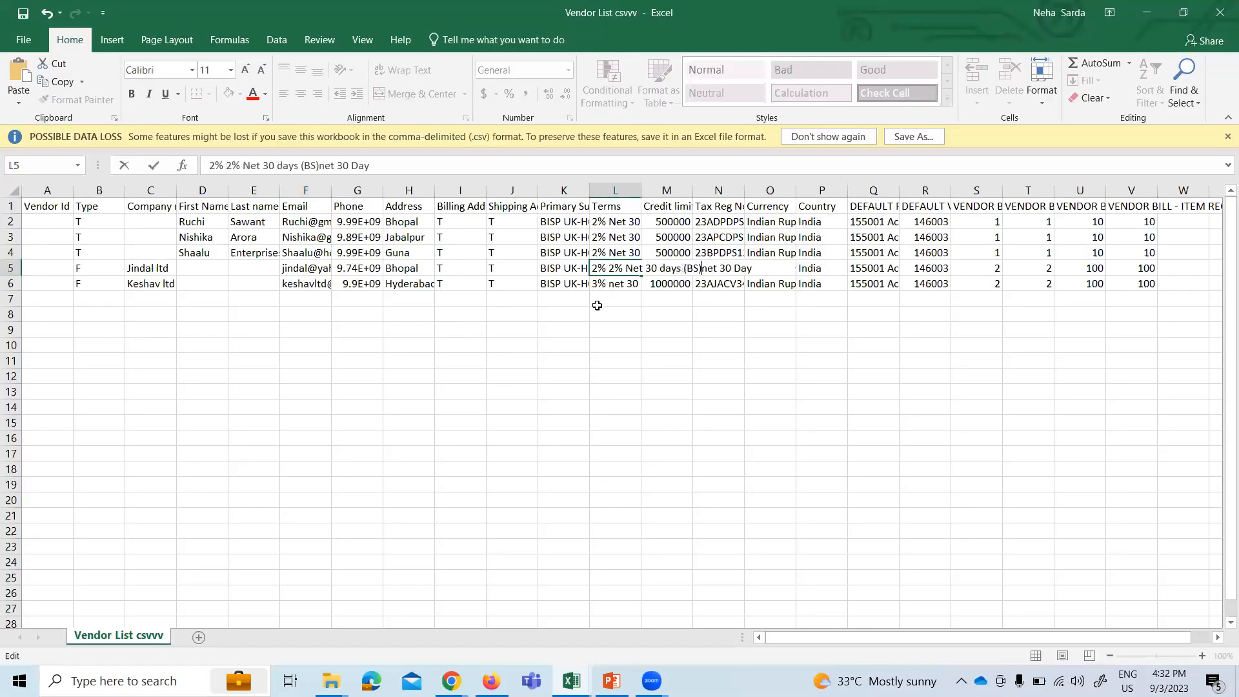
{"action": "left_click", "coordinate": [562, 397]}
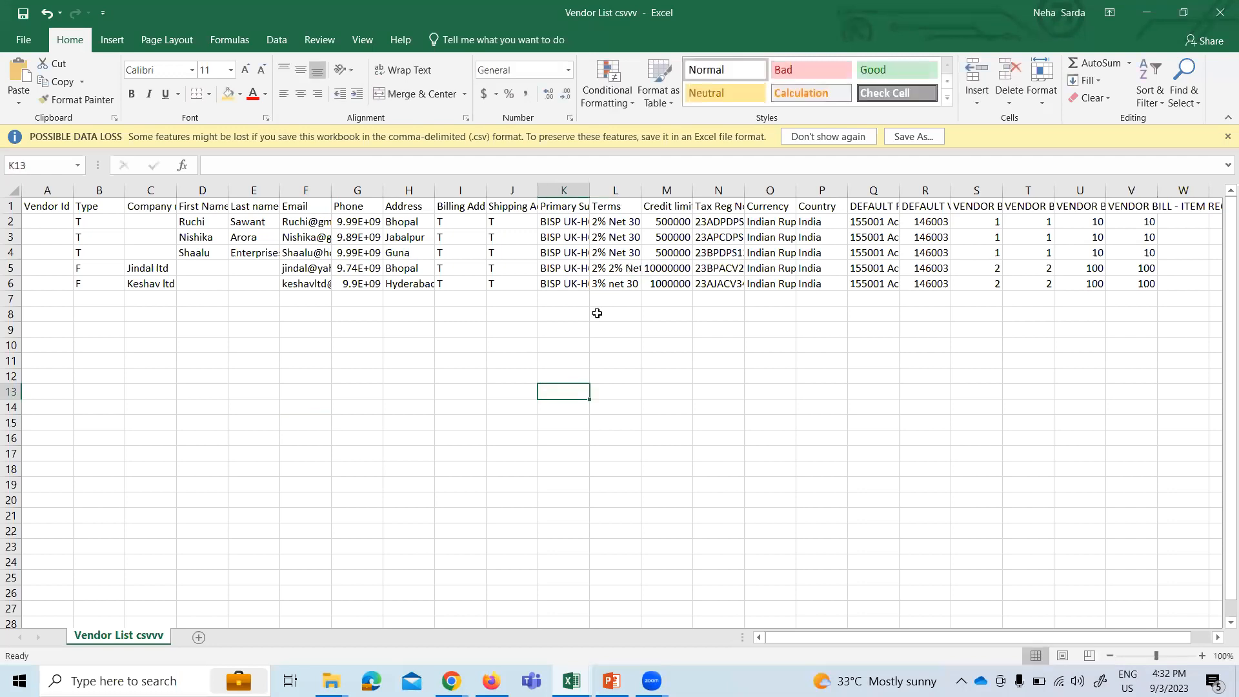
{"action": "left_click", "coordinate": [612, 268]}
{"action": "key", "text": "ctrl+z"}
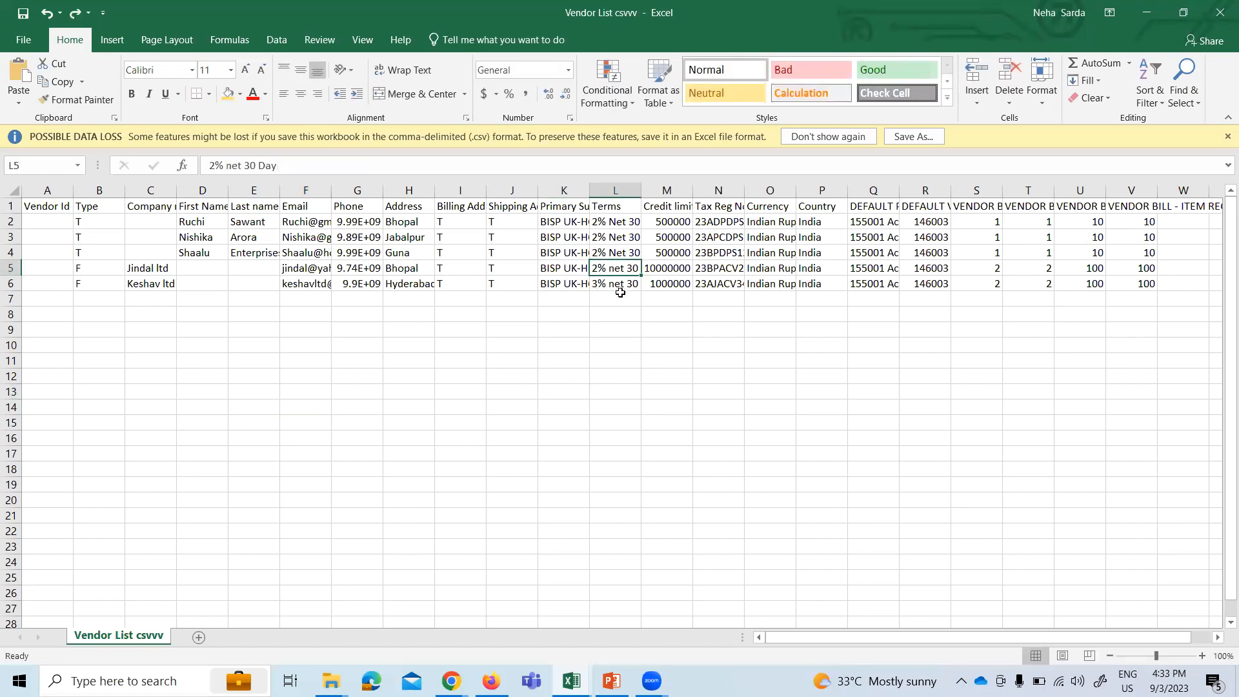
- Replace the payment terms in cell L5 for Jindal ltd with 2% Net 30 days (BS)
{"action": "left_click", "coordinate": [617, 252]}
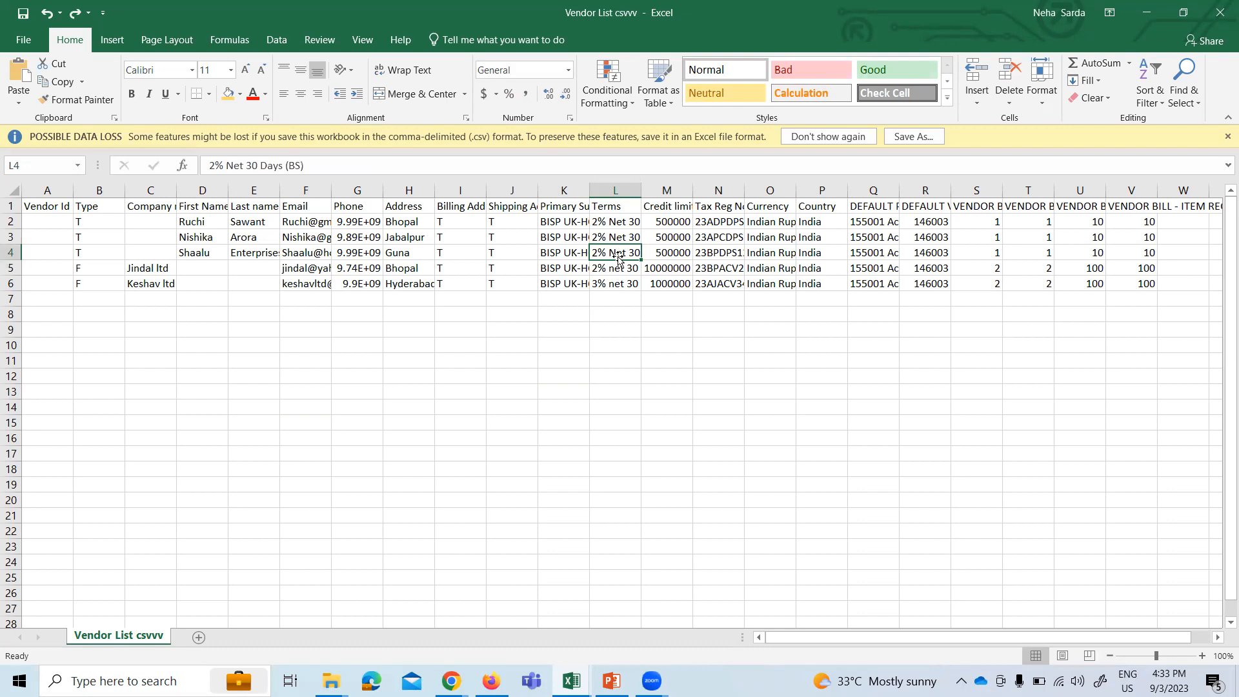
{"action": "left_click", "coordinate": [619, 270]}
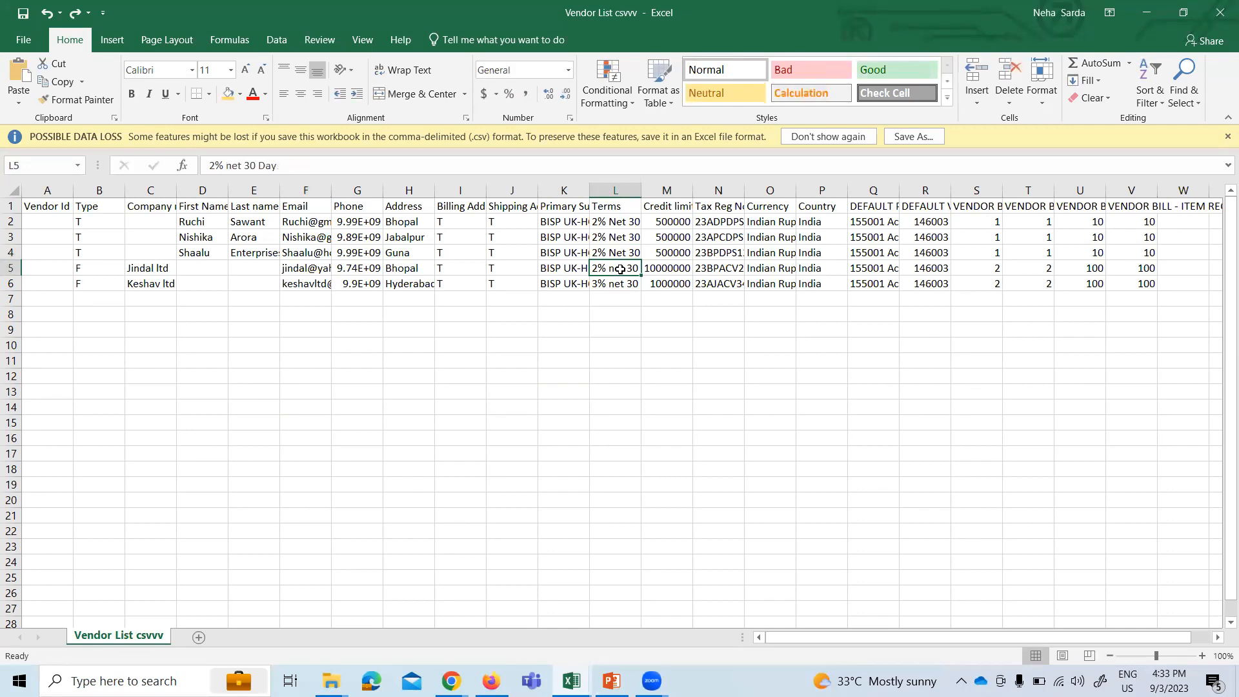
{"action": "type", "text": "2% Net 30 days (BS)"}
{"action": "left_click", "coordinate": [620, 284]}
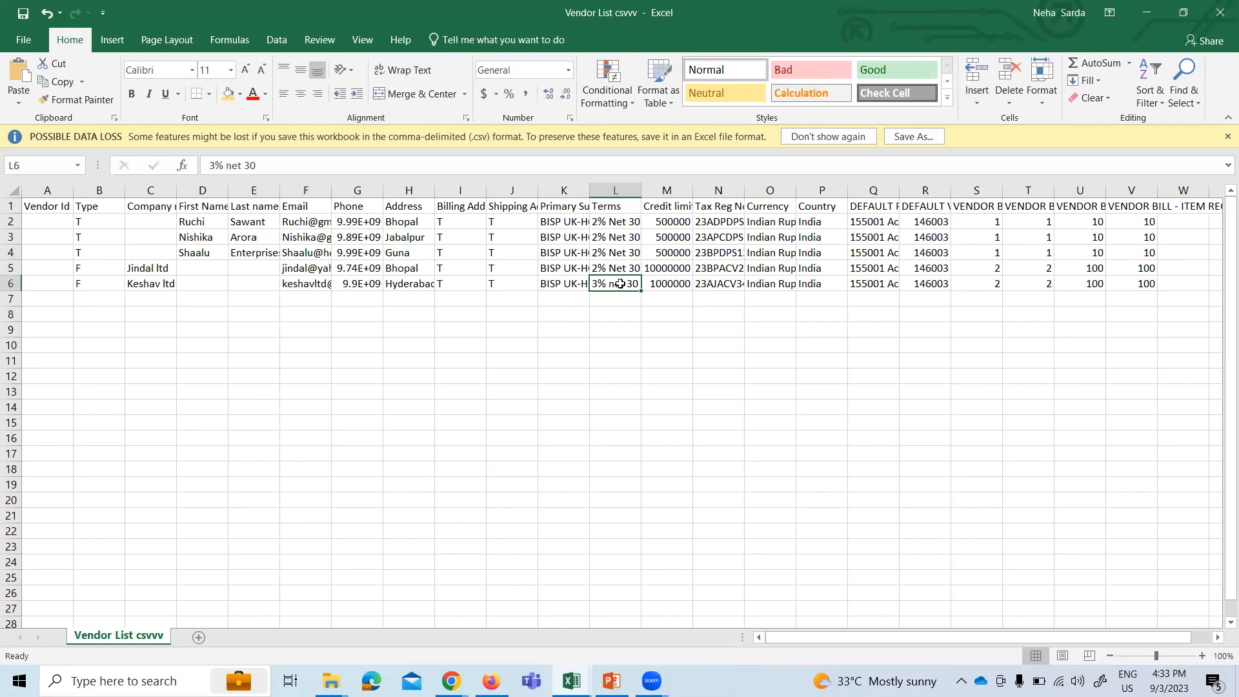
- Switch back to NetSuite, return to the list of terms, and open the 3% Net 30 Days (BS) record
{"action": "key", "text": "alt+Tab"}
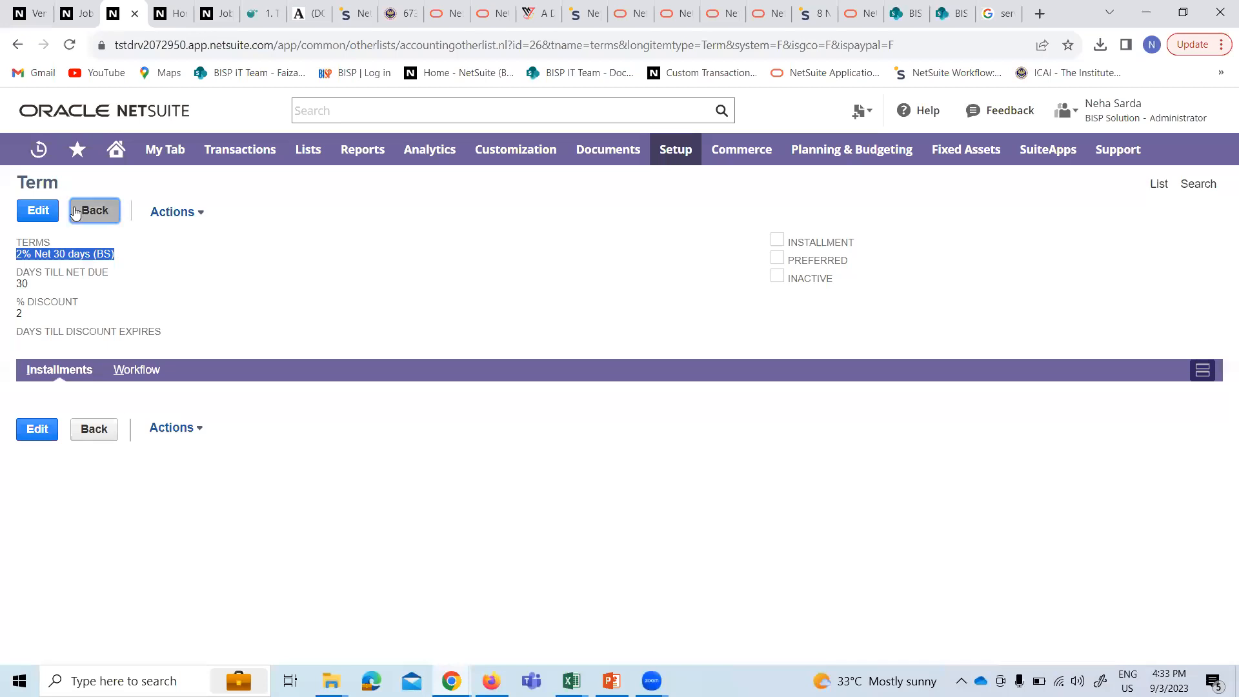
{"action": "left_click", "coordinate": [95, 211]}
{"action": "scroll", "coordinate": [213, 564], "scroll_direction": "down", "scroll_amount": 5}
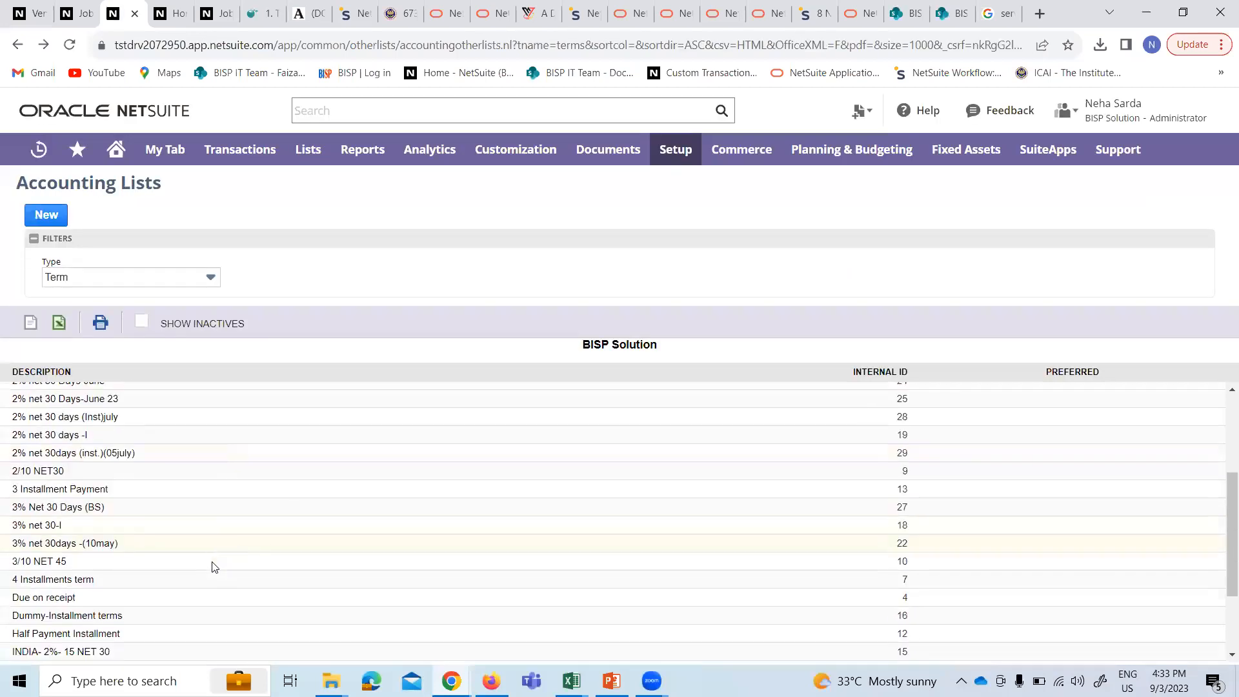
{"action": "scroll", "coordinate": [103, 588], "scroll_direction": "down", "scroll_amount": 1}
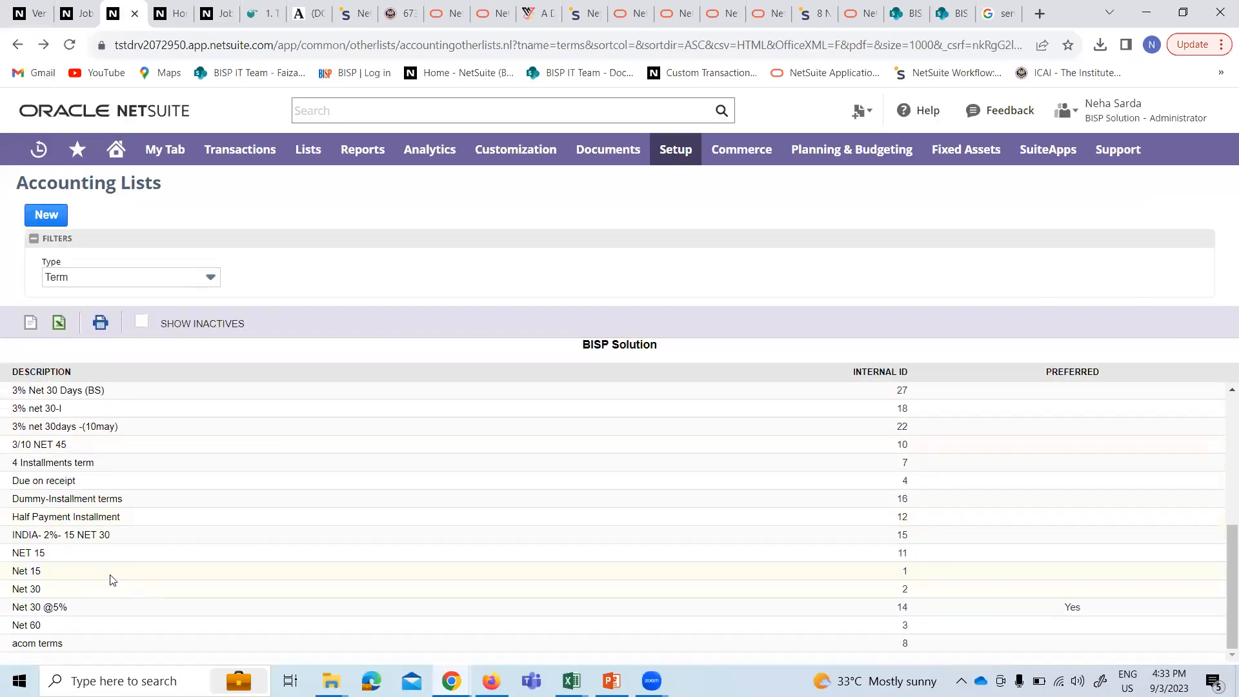
{"action": "scroll", "coordinate": [8, 486], "scroll_direction": "up", "scroll_amount": 2}
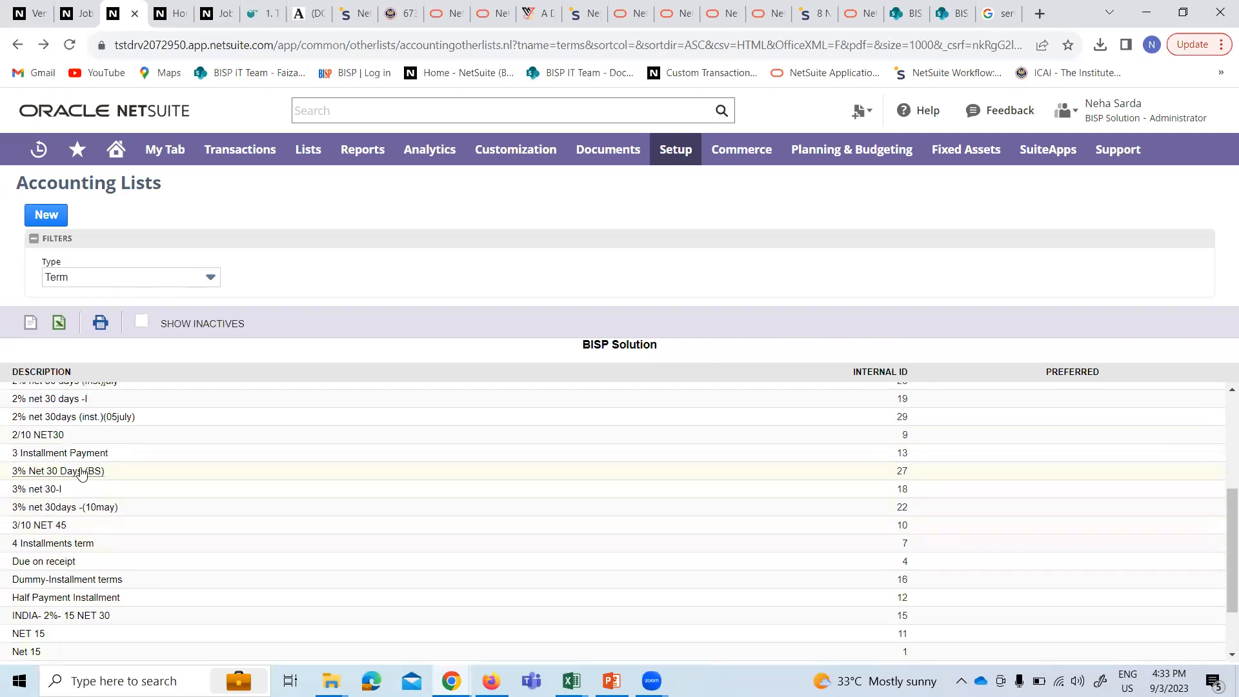
{"action": "left_click", "coordinate": [102, 473]}
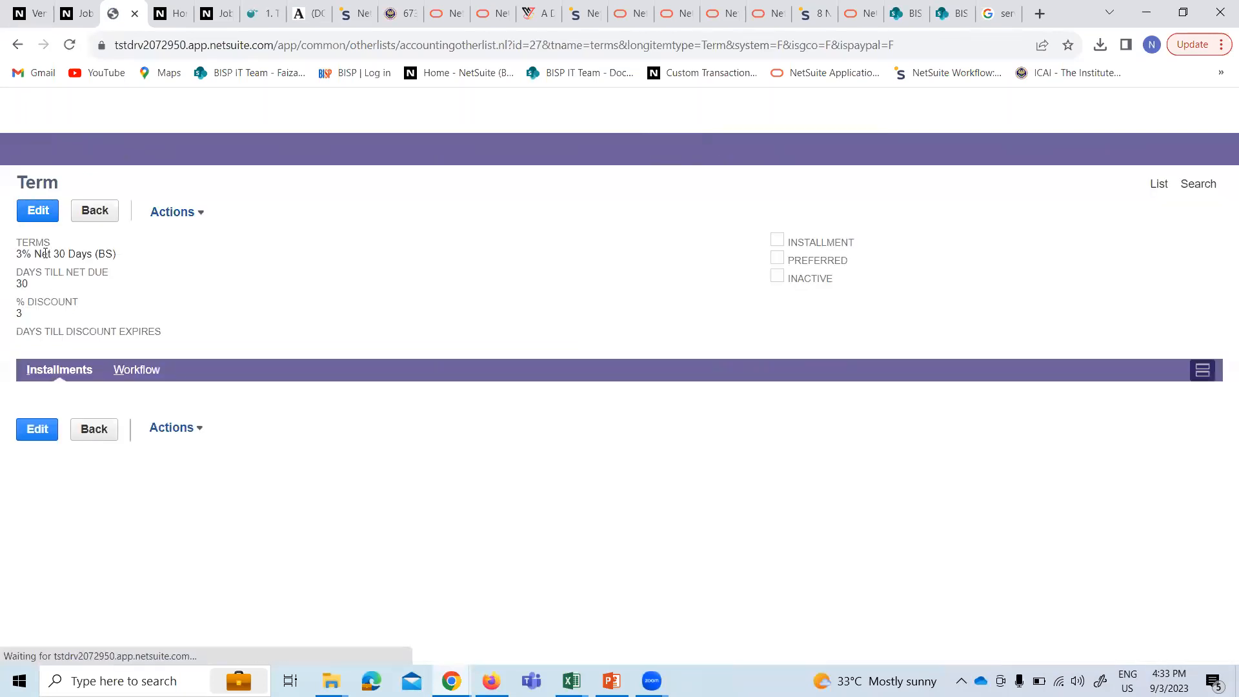
- Select and copy the term name shown in the Terms field of this record
{"action": "left_click_drag", "start_coordinate": [19, 254], "coordinate": [116, 253]}
{"action": "key", "text": "ctrl+c"}
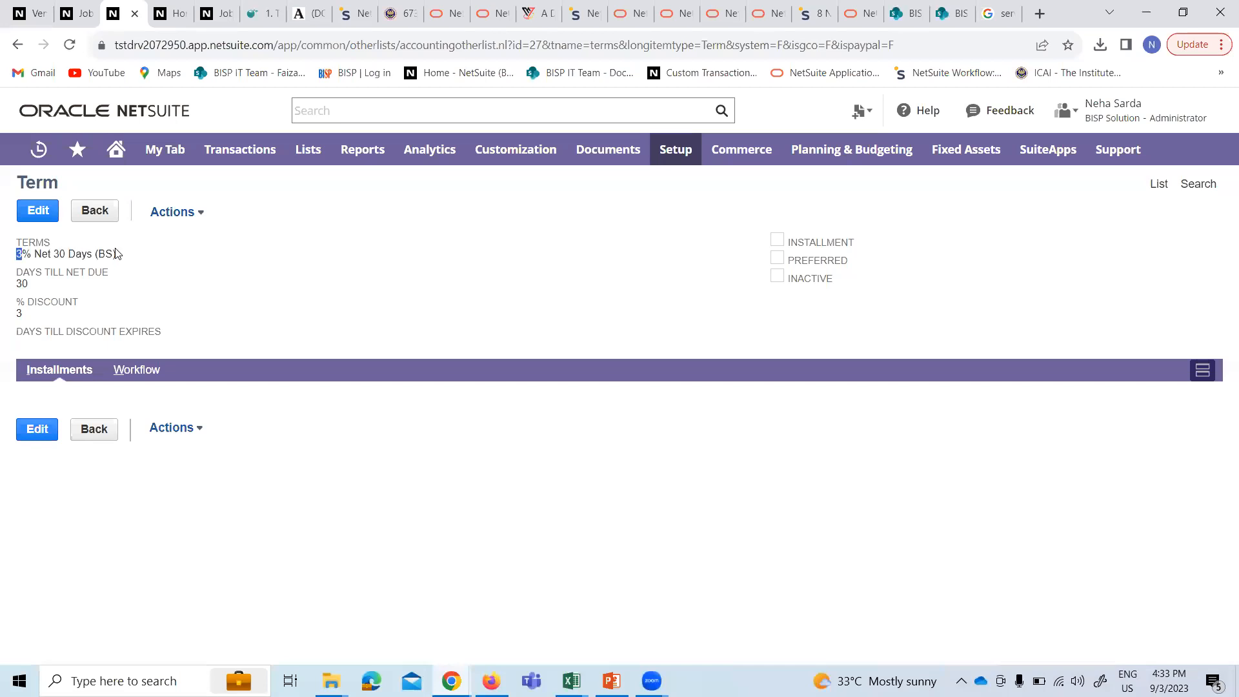
{"action": "left_click", "coordinate": [118, 259]}
{"action": "mouse_move", "coordinate": [31, 254]}
{"action": "left_mouse_down"}
{"action": "mouse_move", "coordinate": [106, 254]}
{"action": "mouse_move", "coordinate": [23, 258]}
{"action": "left_mouse_up"}
{"action": "left_click", "coordinate": [124, 258]}
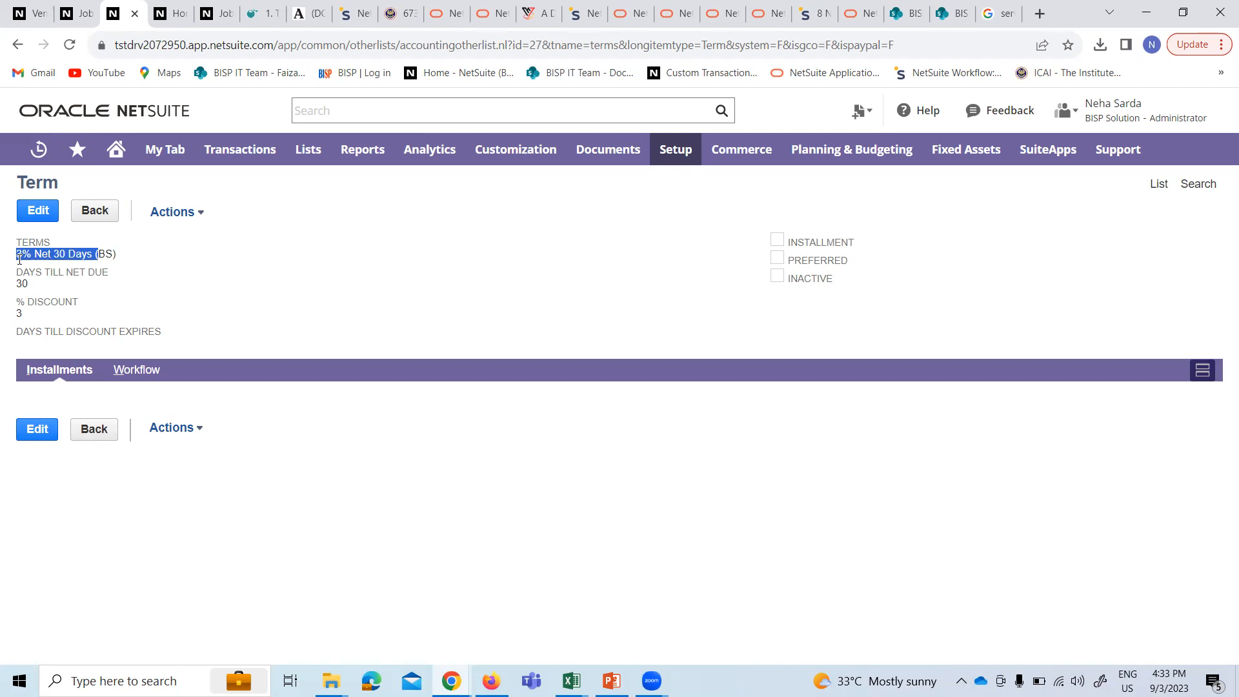
- Switch to the vendor list in Excel and replace the terms in cell L6 for Keshav ltd with the copied text
{"action": "key", "text": "alt+Tab"}
{"action": "key", "text": "Delete"}
{"action": "left_click", "coordinate": [627, 316]}
{"action": "left_click", "coordinate": [616, 280]}
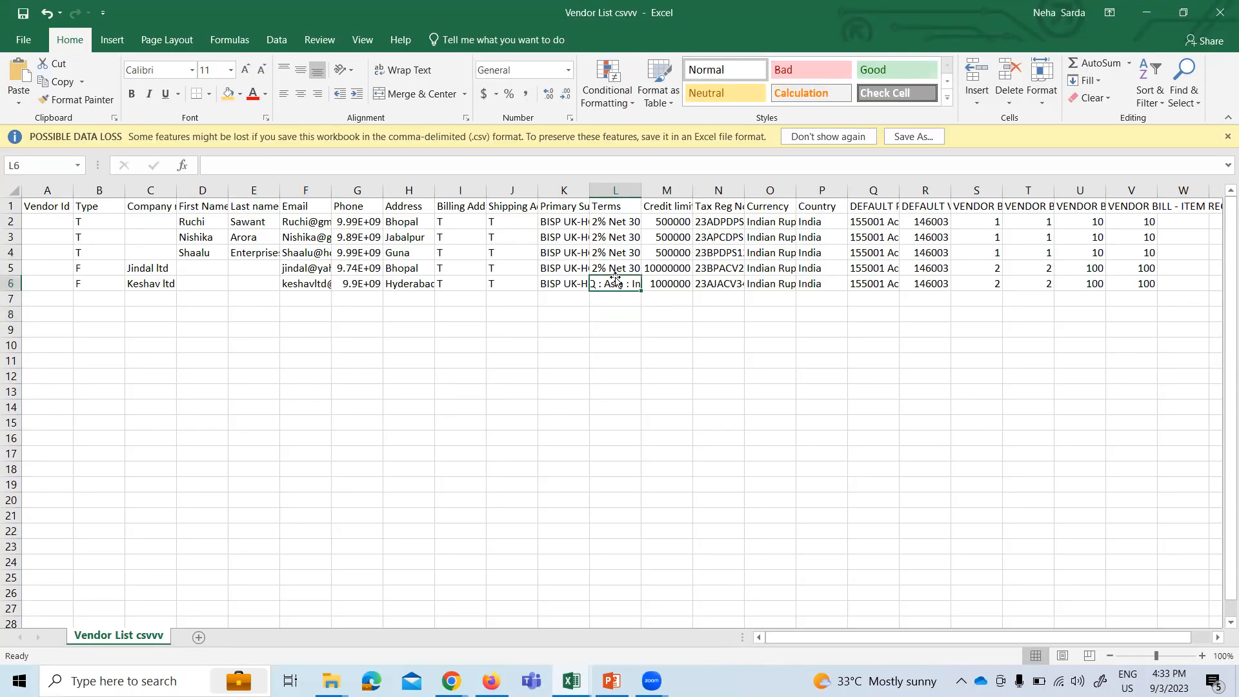
{"action": "key", "text": "ctrl+v"}
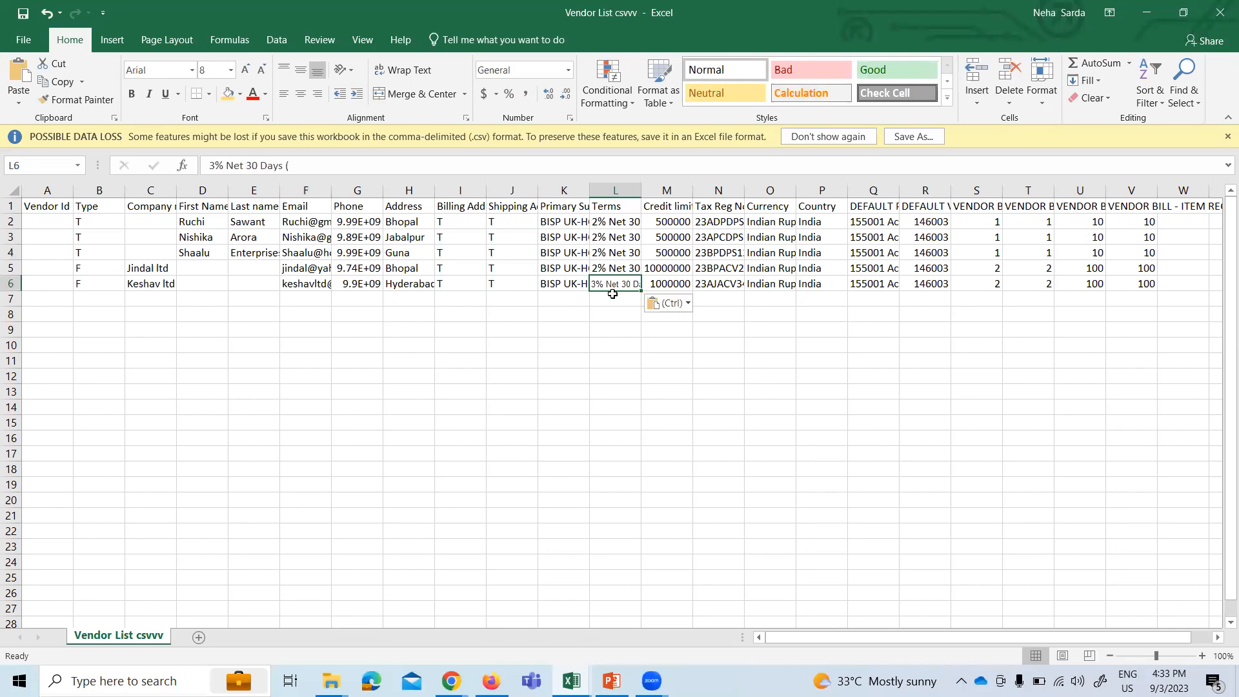
- Complete the terms in cell L6 so they read 3% Net 30 Days (BS), checking the spelling against the NetSuite term record
{"action": "key", "text": "alt+Tab"}
{"action": "key", "text": "alt+Tab"}
{"action": "left_click", "coordinate": [305, 164]}
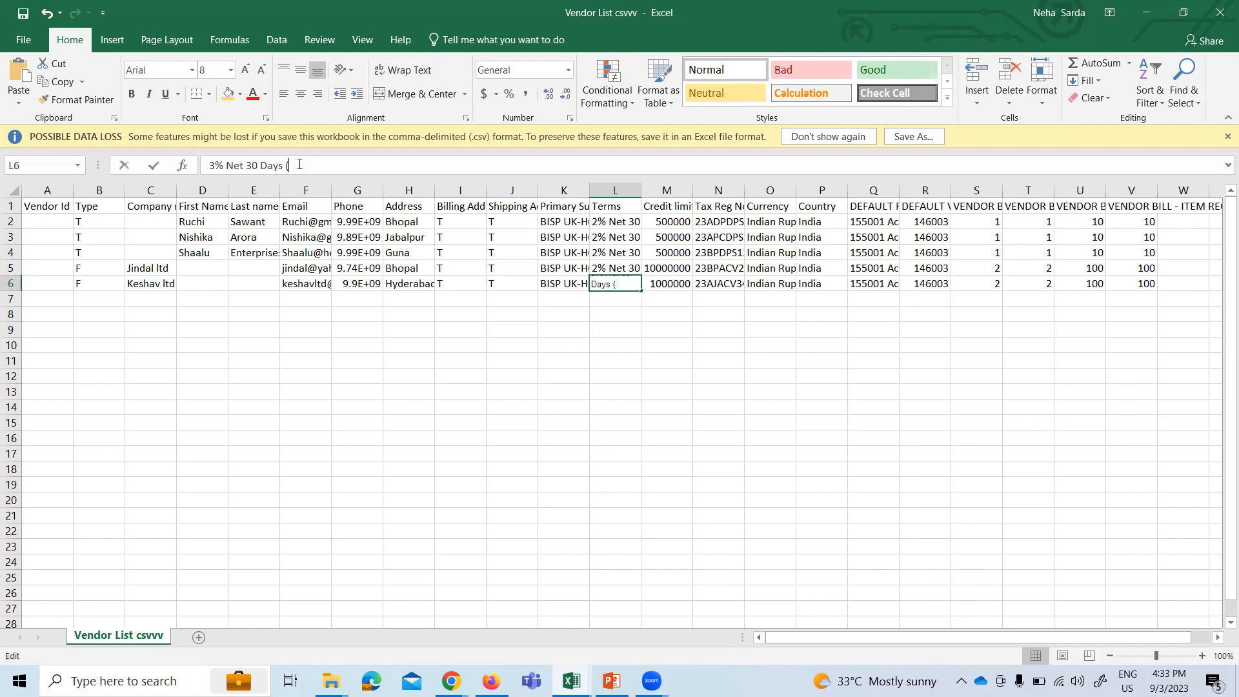
{"action": "type", "text": "BS"}
{"action": "key", "text": "alt+Tab"}
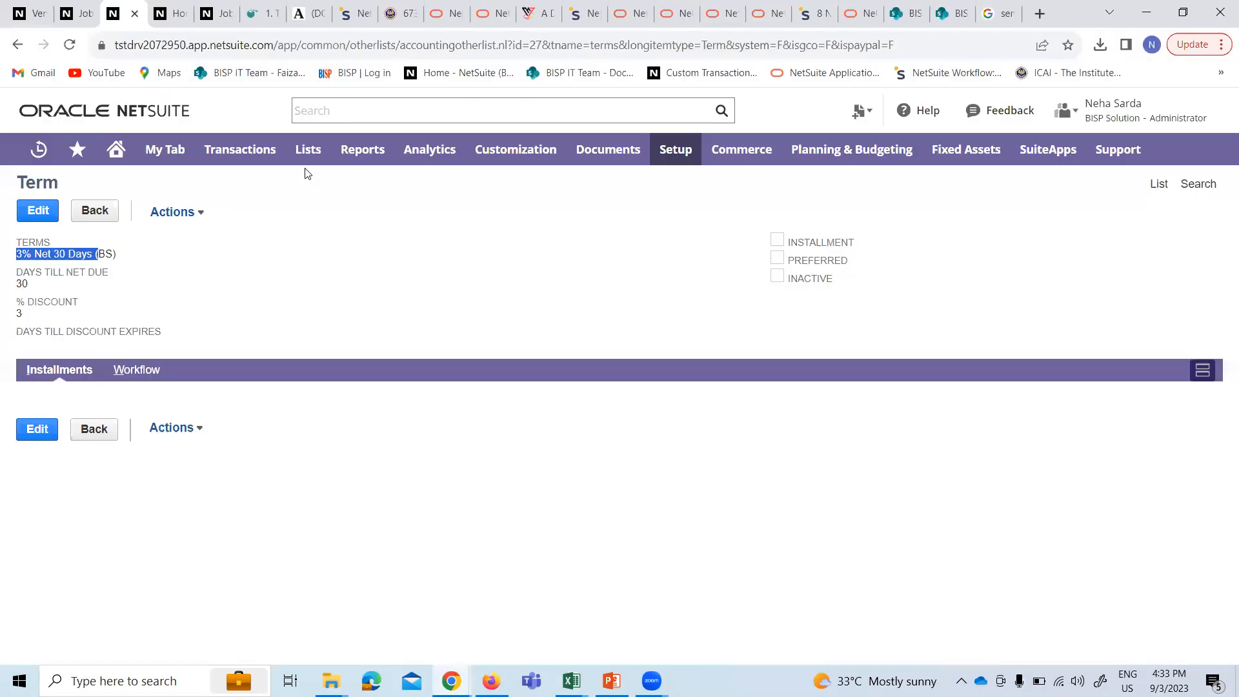
{"action": "key", "text": "alt+Tab"}
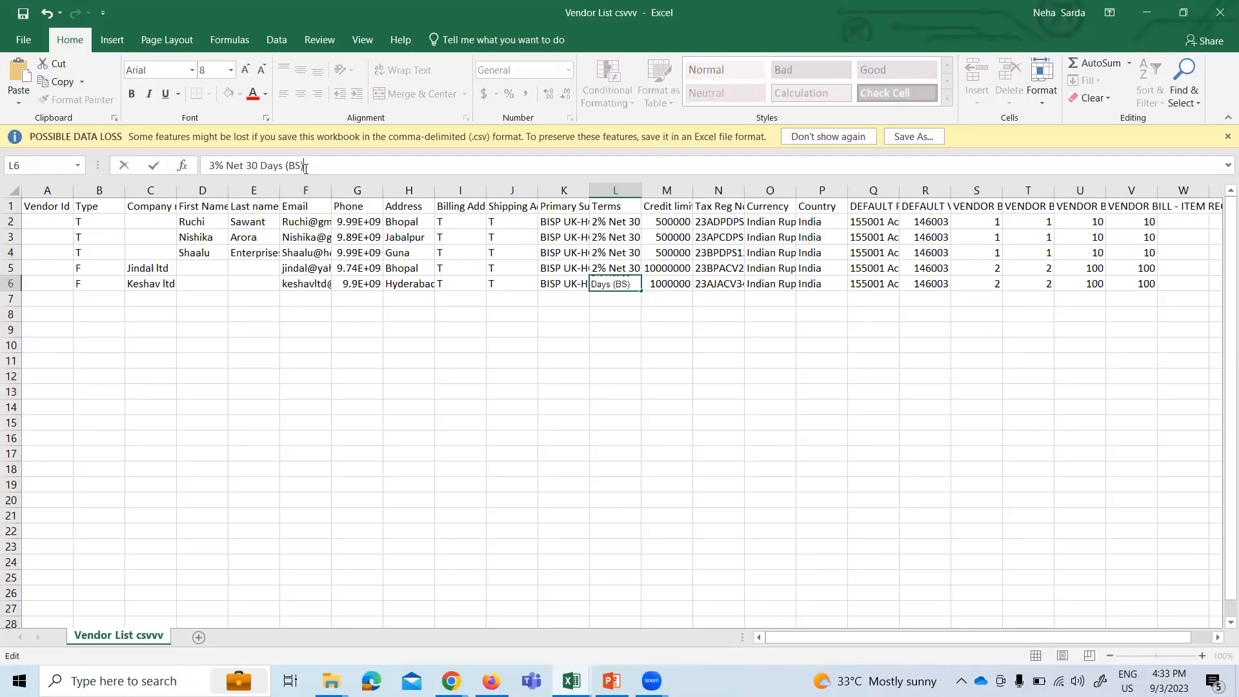
{"action": "left_click", "coordinate": [616, 330]}
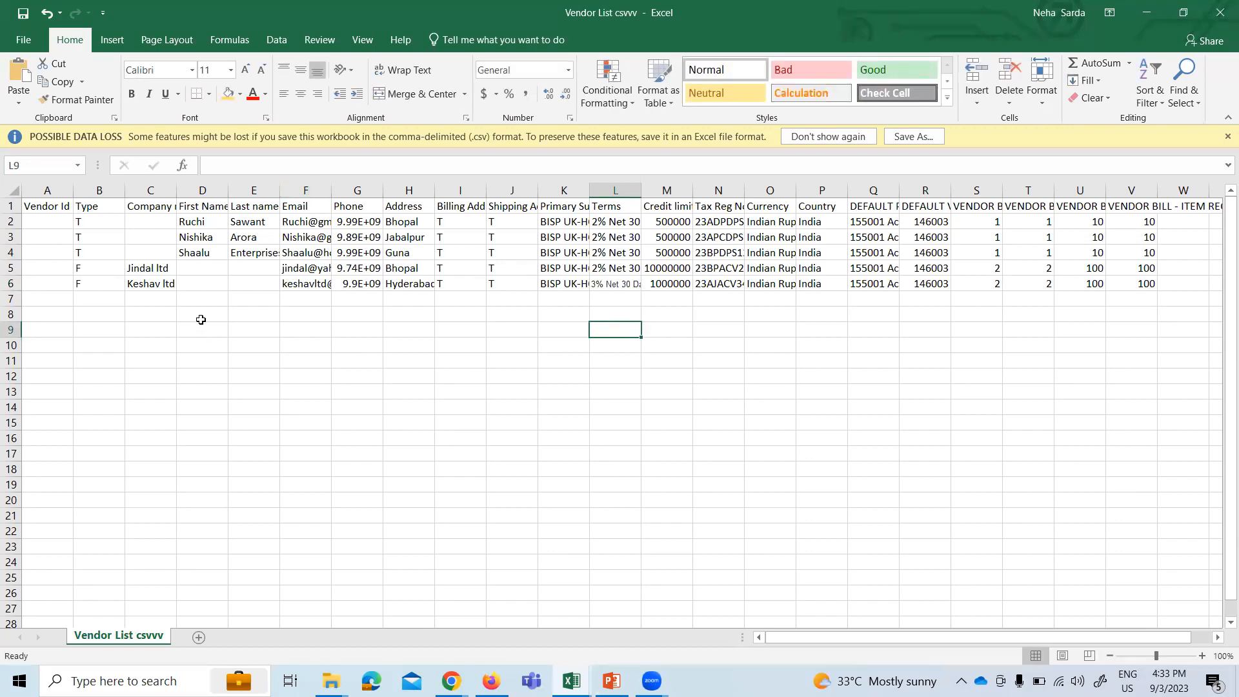
{"action": "left_click", "coordinate": [158, 221]}
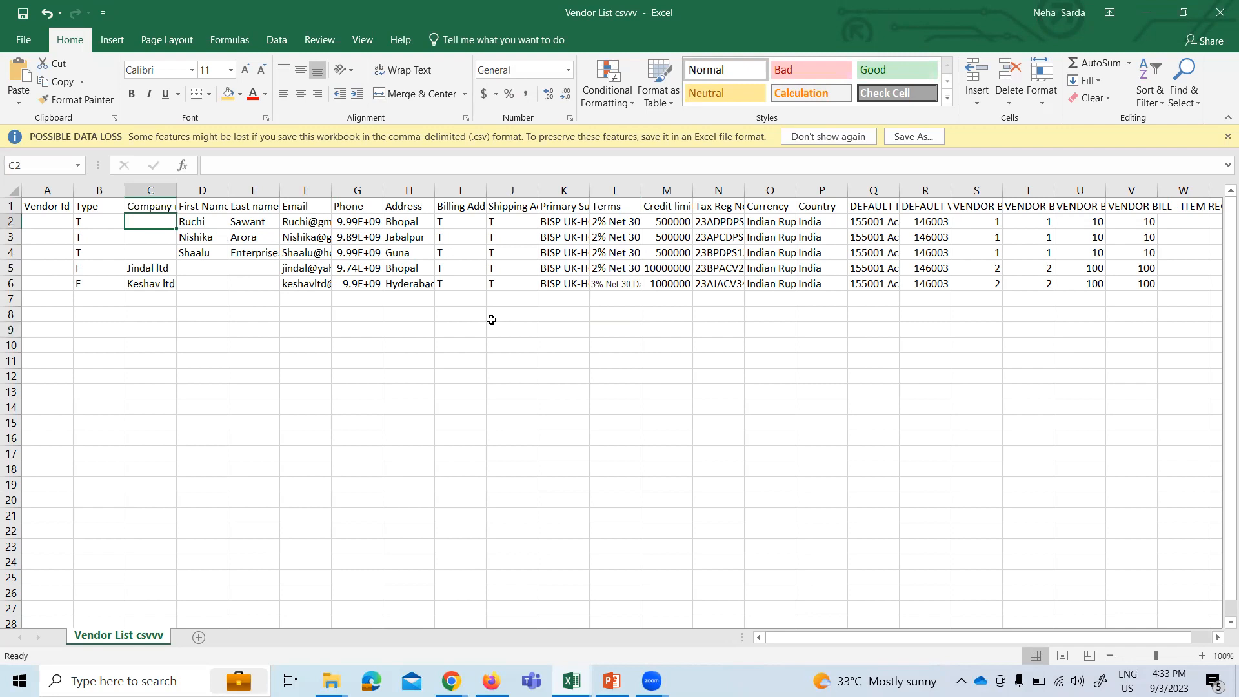
{"action": "left_click", "coordinate": [437, 405]}
{"action": "key", "text": "Home"}
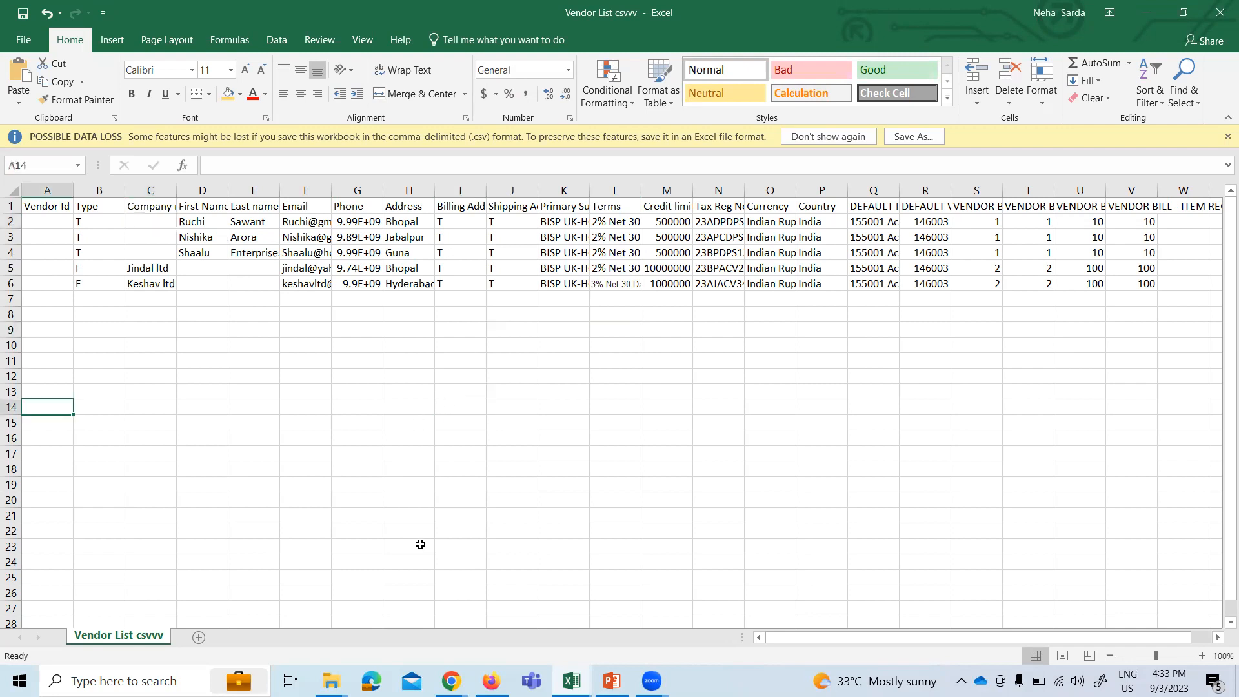
- Switch to the NetSuite home page in Chrome and open the list of saved CSV imports
{"action": "mouse_move", "coordinate": [451, 681]}
{"action": "left_click", "coordinate": [315, 629]}
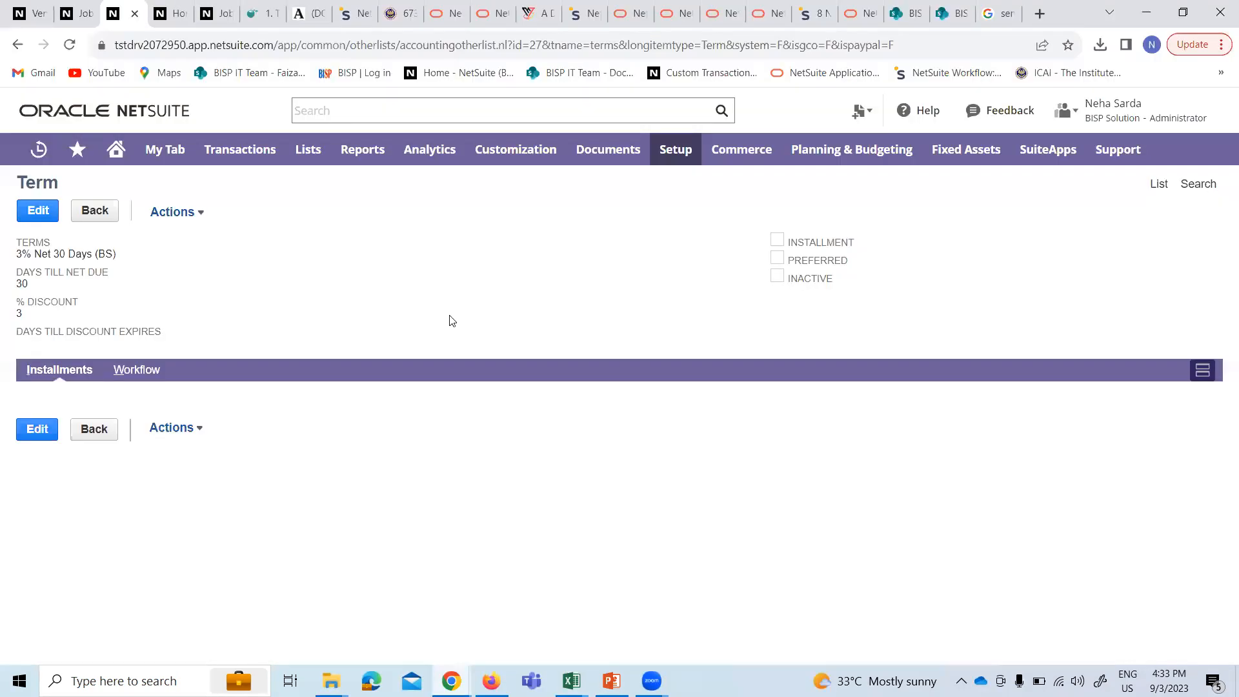
{"action": "left_click", "coordinate": [32, 13]}
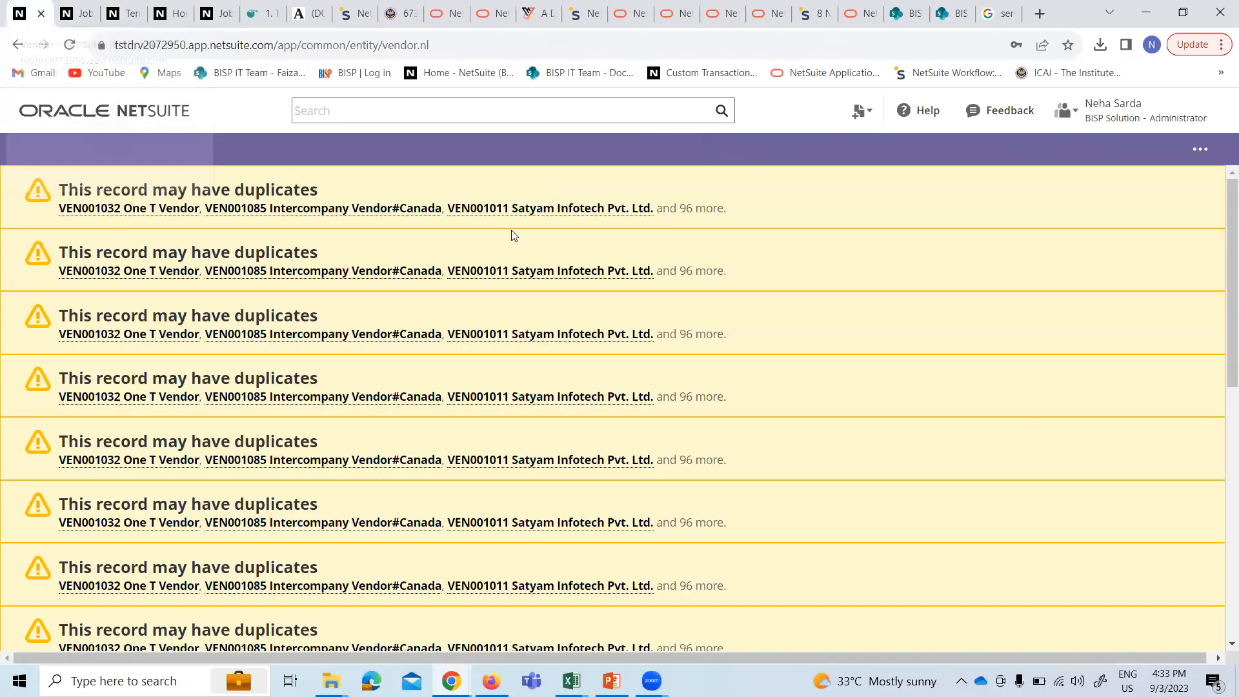
{"action": "left_click", "coordinate": [81, 13]}
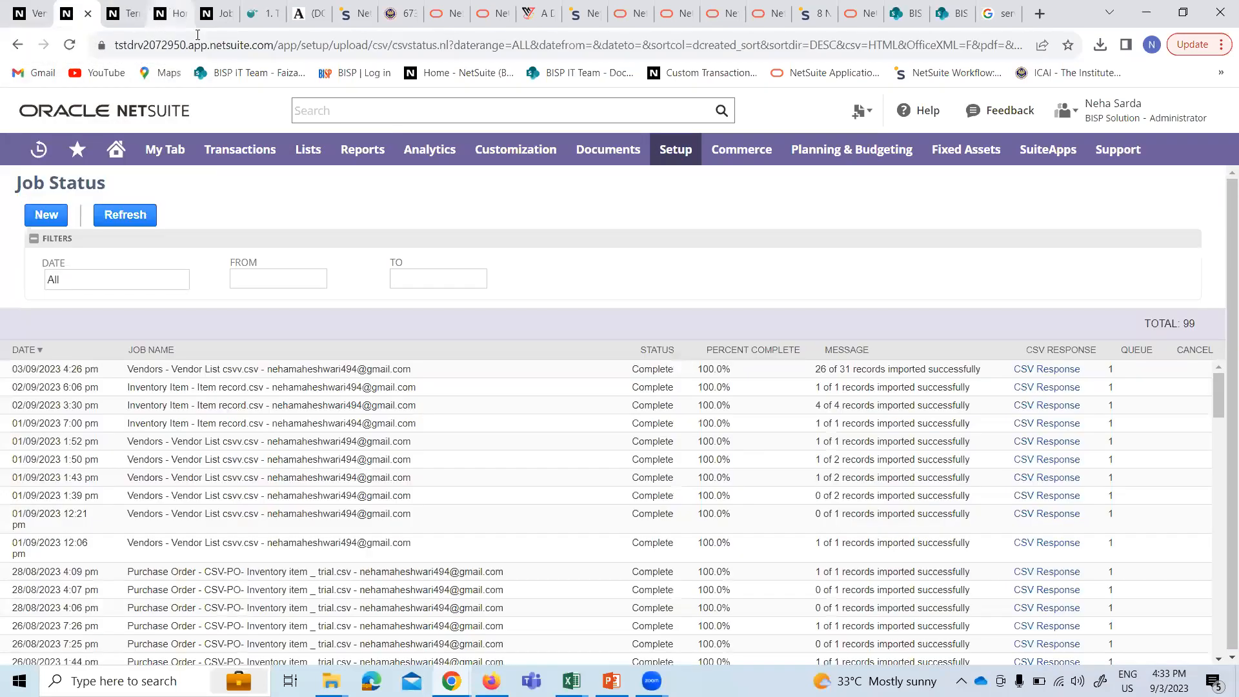
{"action": "left_click", "coordinate": [169, 13]}
{"action": "mouse_move", "coordinate": [682, 153]}
{"action": "scroll", "coordinate": [715, 528], "scroll_direction": "down", "scroll_amount": 3}
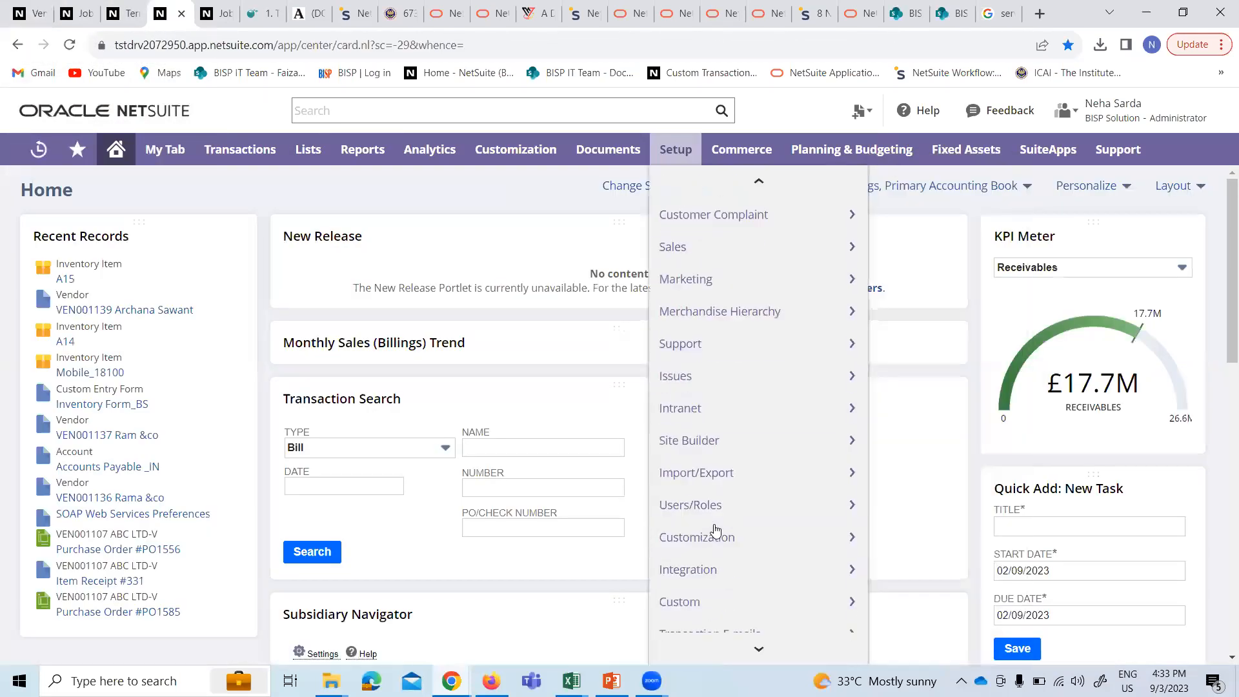
{"action": "mouse_move", "coordinate": [718, 485]}
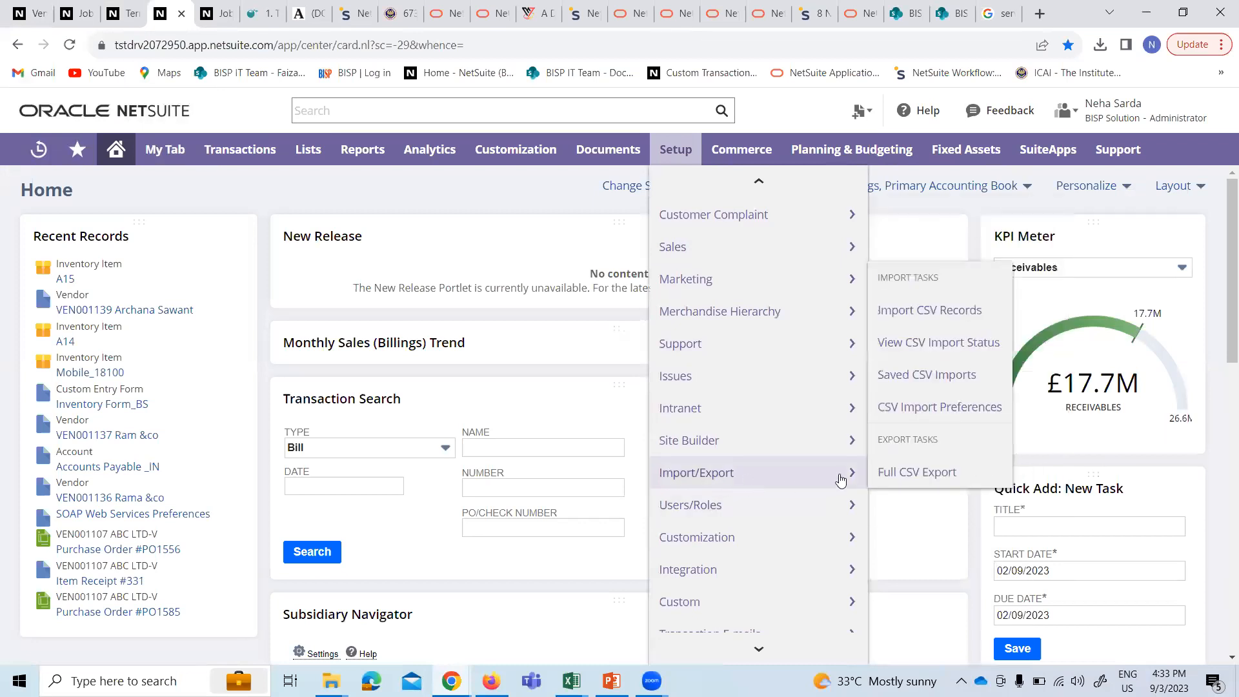
{"action": "left_click", "coordinate": [917, 380]}
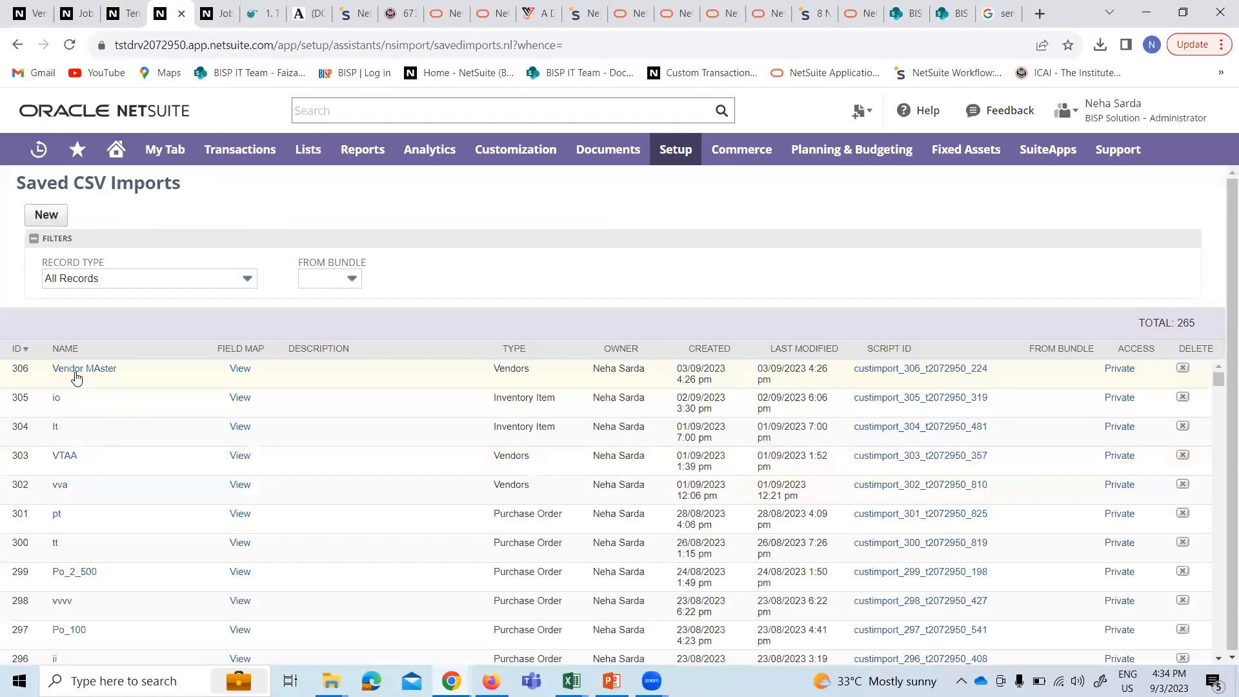
- Open the Vendor MAster saved import, upload Vendor List csvvv from the Desktop and continue to the import options
{"action": "left_click", "coordinate": [75, 374]}
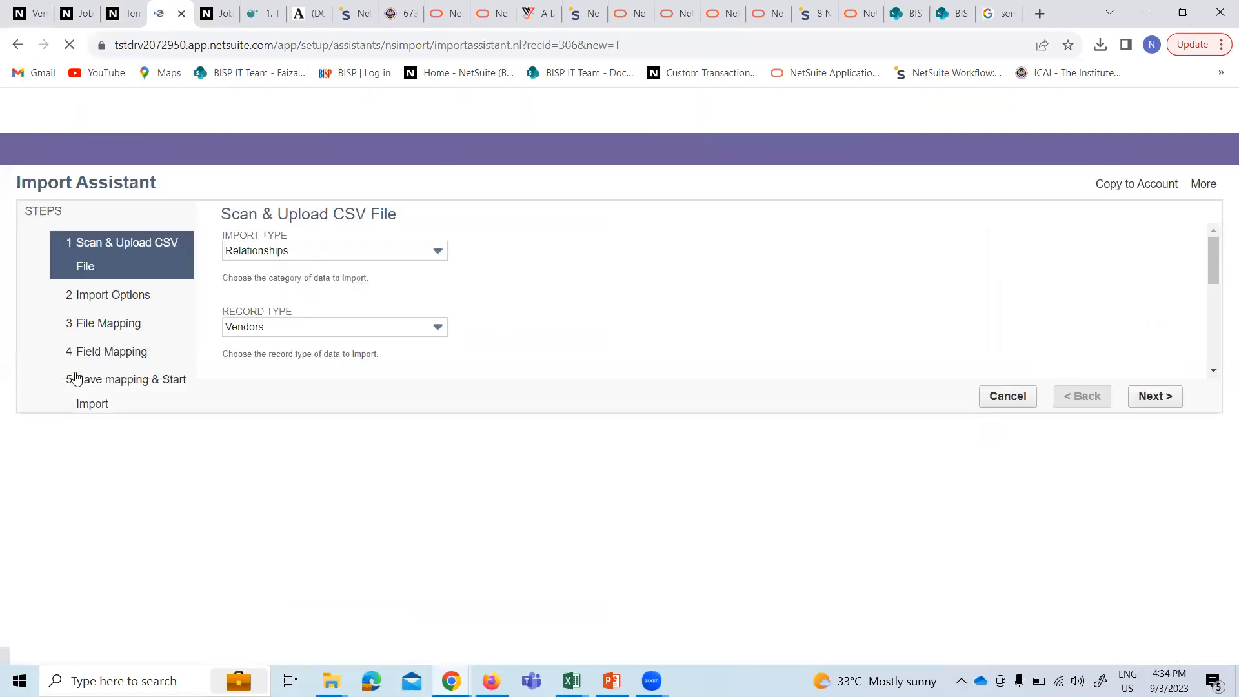
{"action": "scroll", "coordinate": [345, 443], "scroll_direction": "down", "scroll_amount": 2}
{"action": "left_click", "coordinate": [264, 539]}
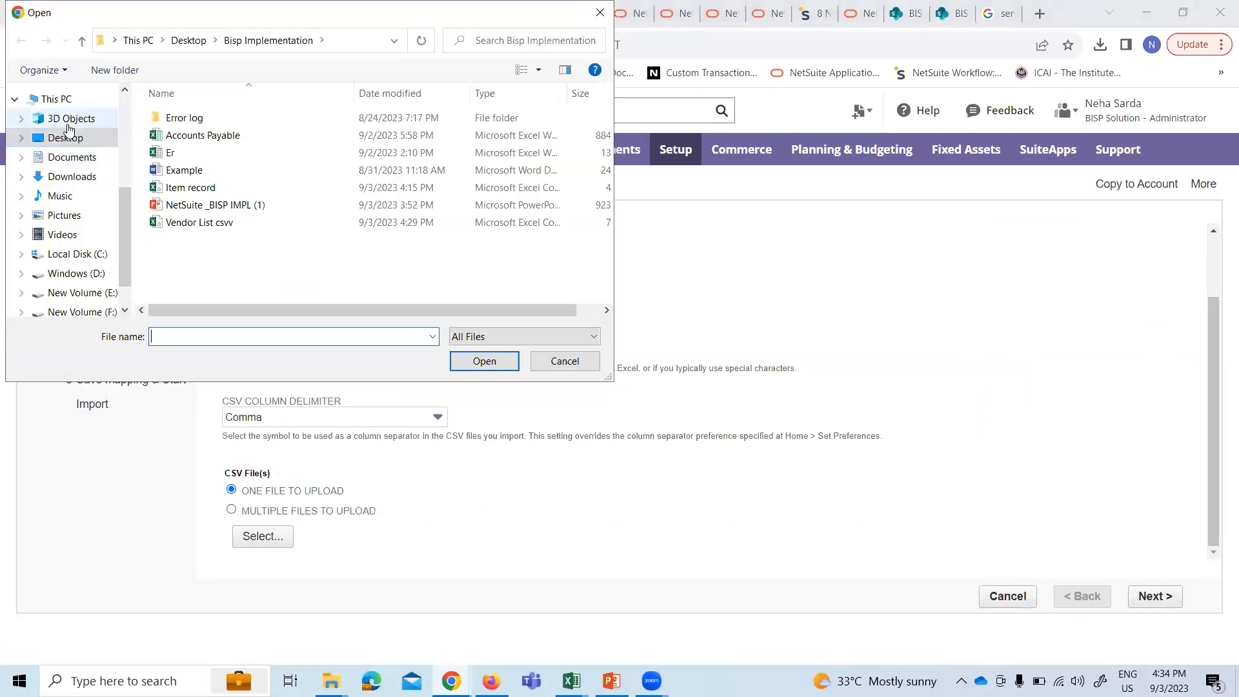
{"action": "left_click", "coordinate": [69, 139]}
{"action": "scroll", "coordinate": [236, 193], "scroll_direction": "up", "scroll_amount": 10}
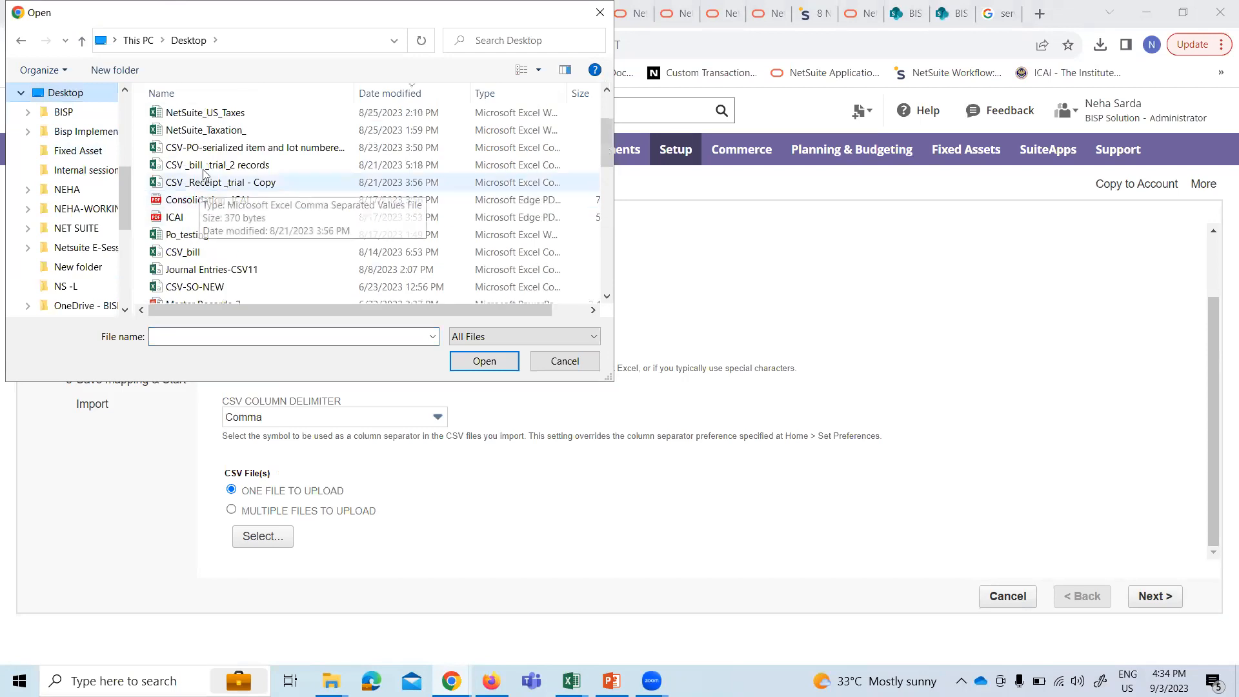
{"action": "left_click", "coordinate": [201, 117]}
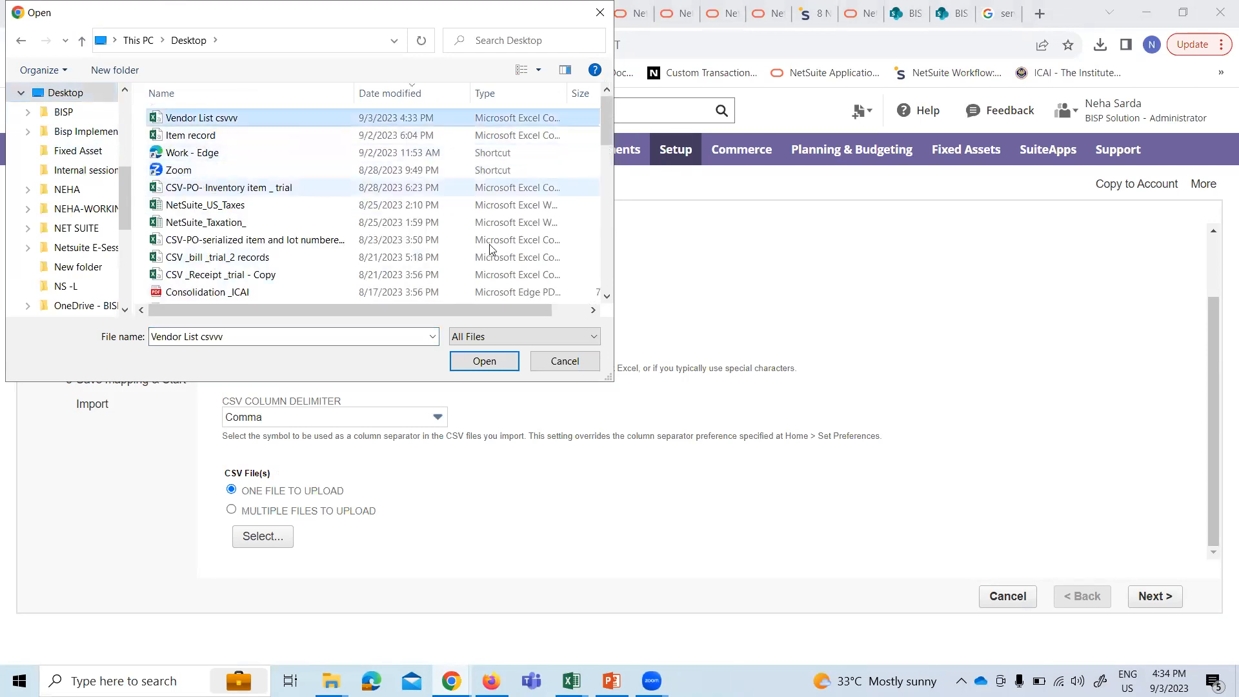
{"action": "left_click", "coordinate": [493, 363]}
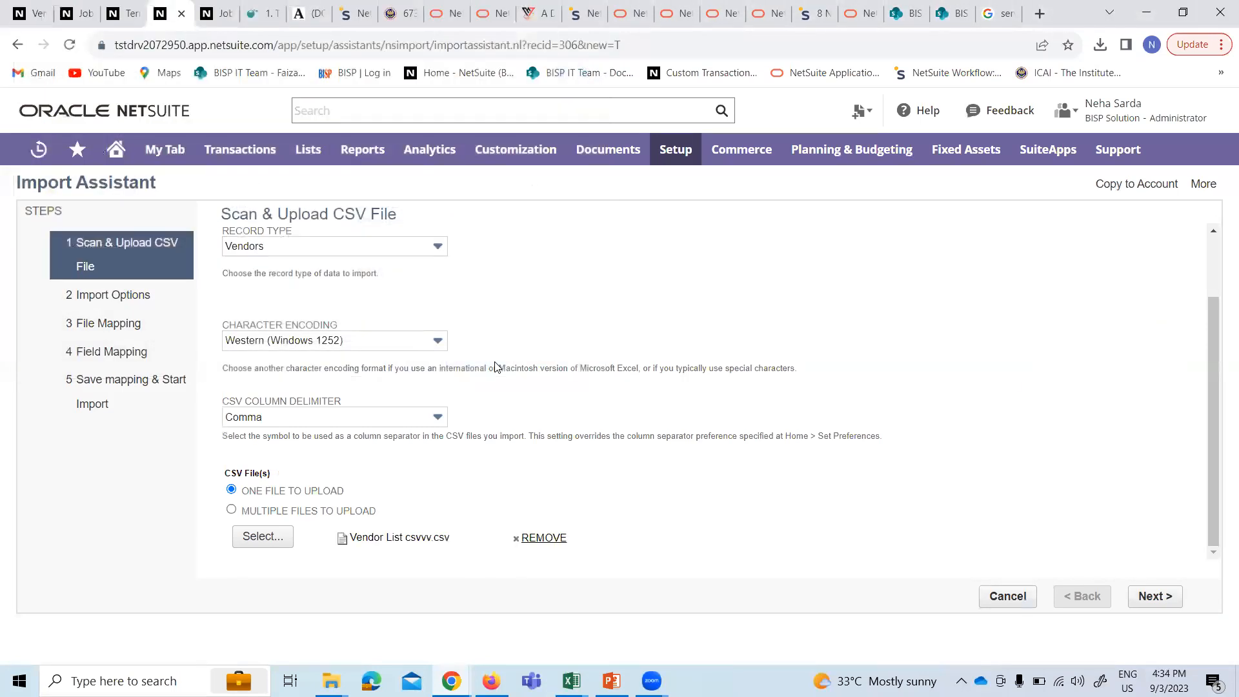
{"action": "left_click", "coordinate": [1155, 596]}
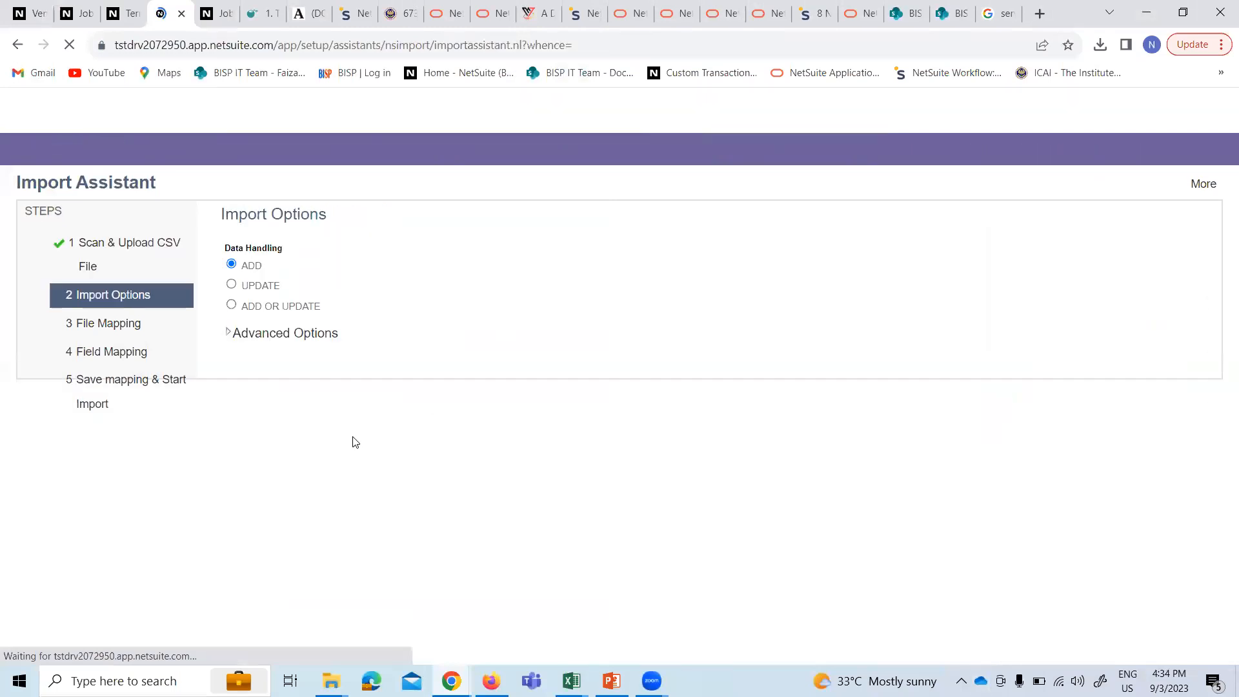
- Review the advanced import options, keeping Add as the data handling, and continue to the field mapping
{"action": "left_click", "coordinate": [284, 333]}
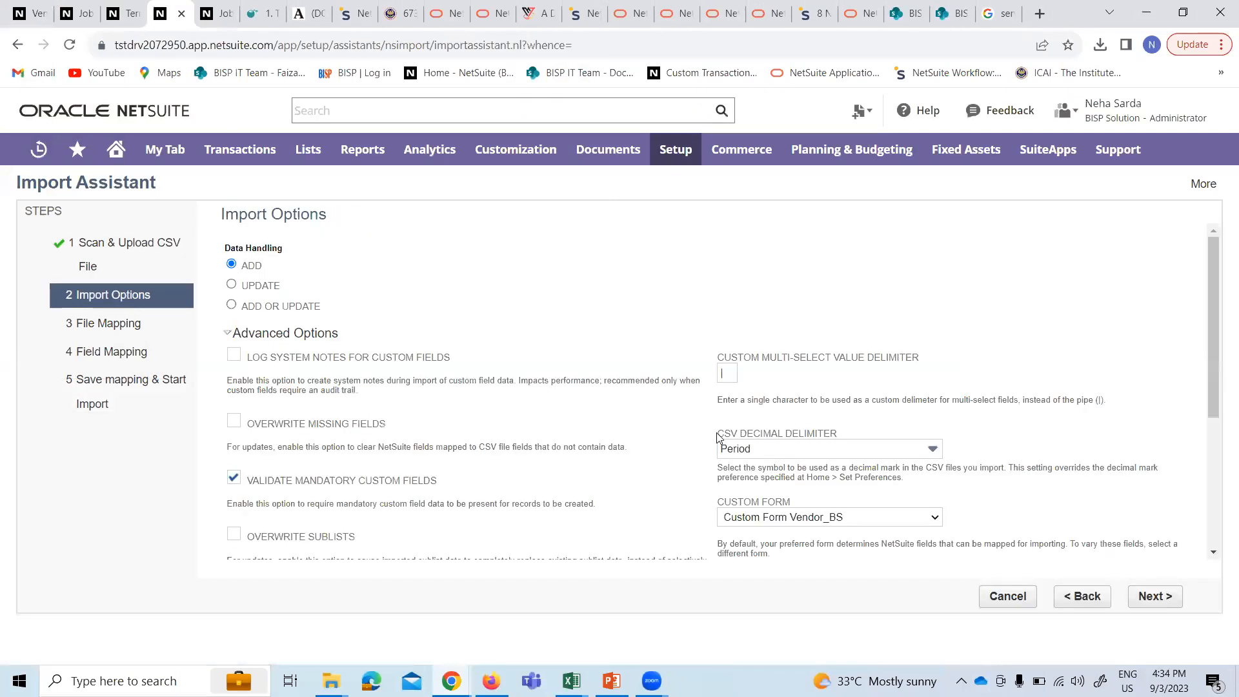
{"action": "scroll", "coordinate": [766, 468], "scroll_direction": "down", "scroll_amount": 3}
{"action": "scroll", "coordinate": [767, 468], "scroll_direction": "down", "scroll_amount": 1}
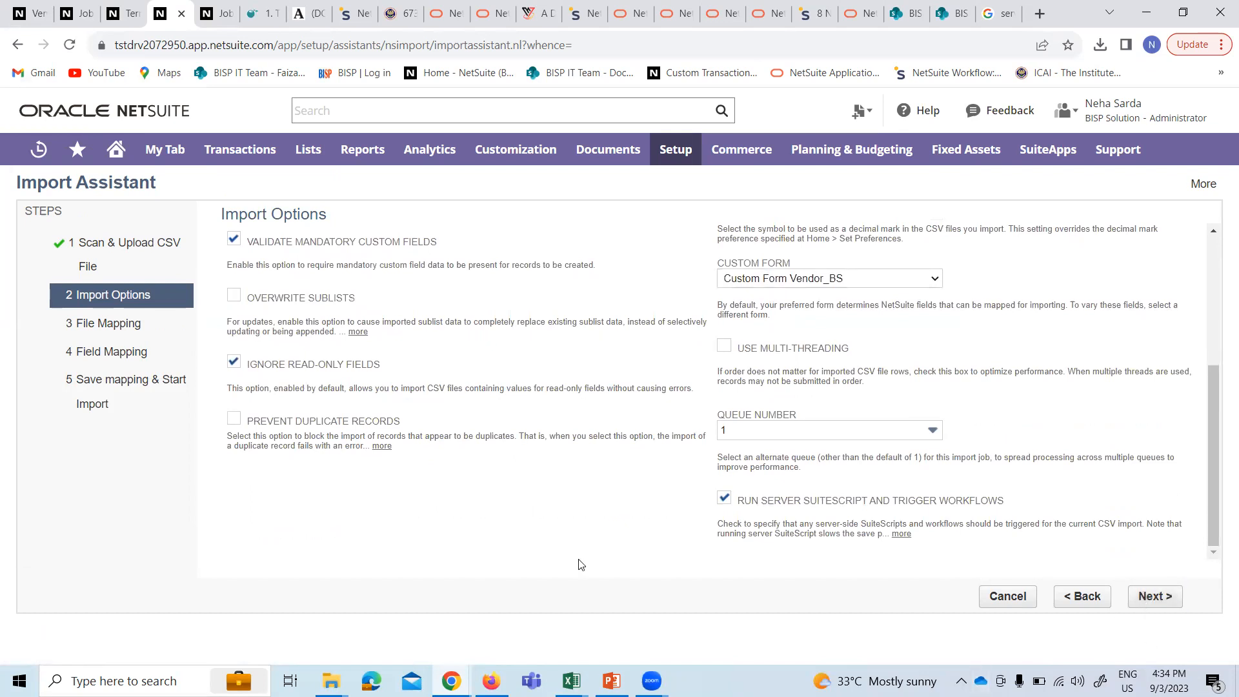
{"action": "left_click", "coordinate": [1152, 596]}
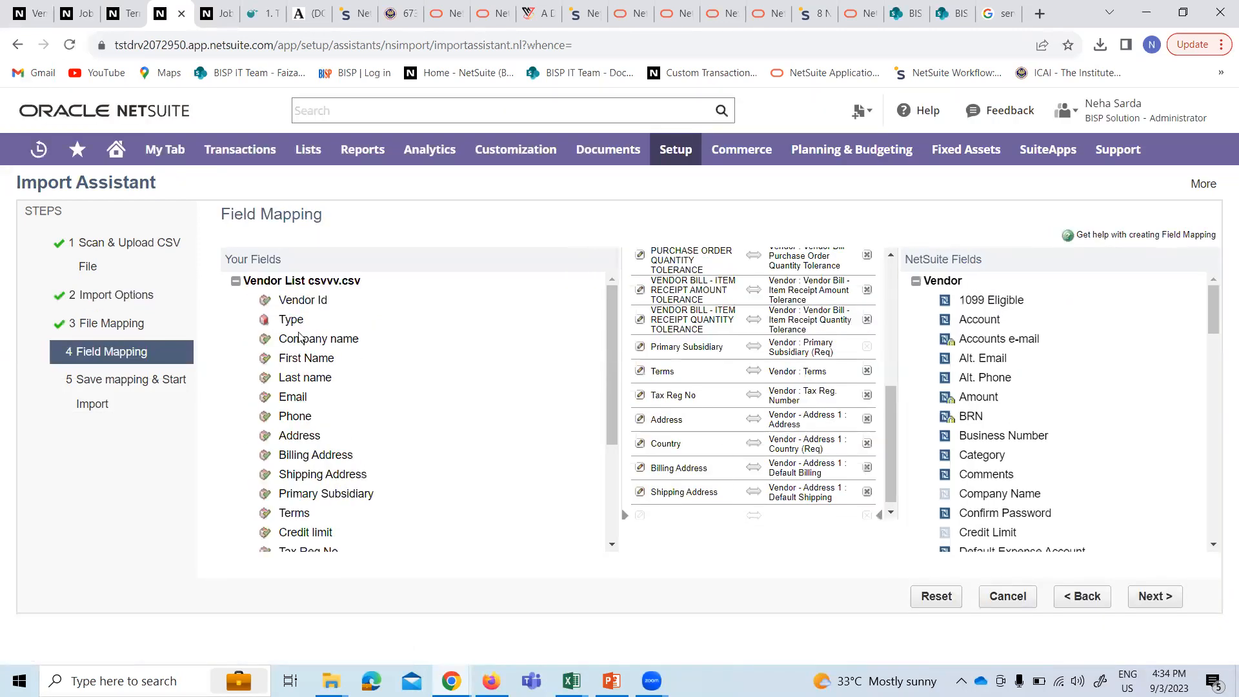
- Review the field mappings and assign the Address column to the vendor's First Name field
{"action": "scroll", "coordinate": [366, 406], "scroll_direction": "down", "scroll_amount": 2}
{"action": "scroll", "coordinate": [368, 406], "scroll_direction": "up", "scroll_amount": 2}
{"action": "scroll", "coordinate": [775, 429], "scroll_direction": "up", "scroll_amount": 5}
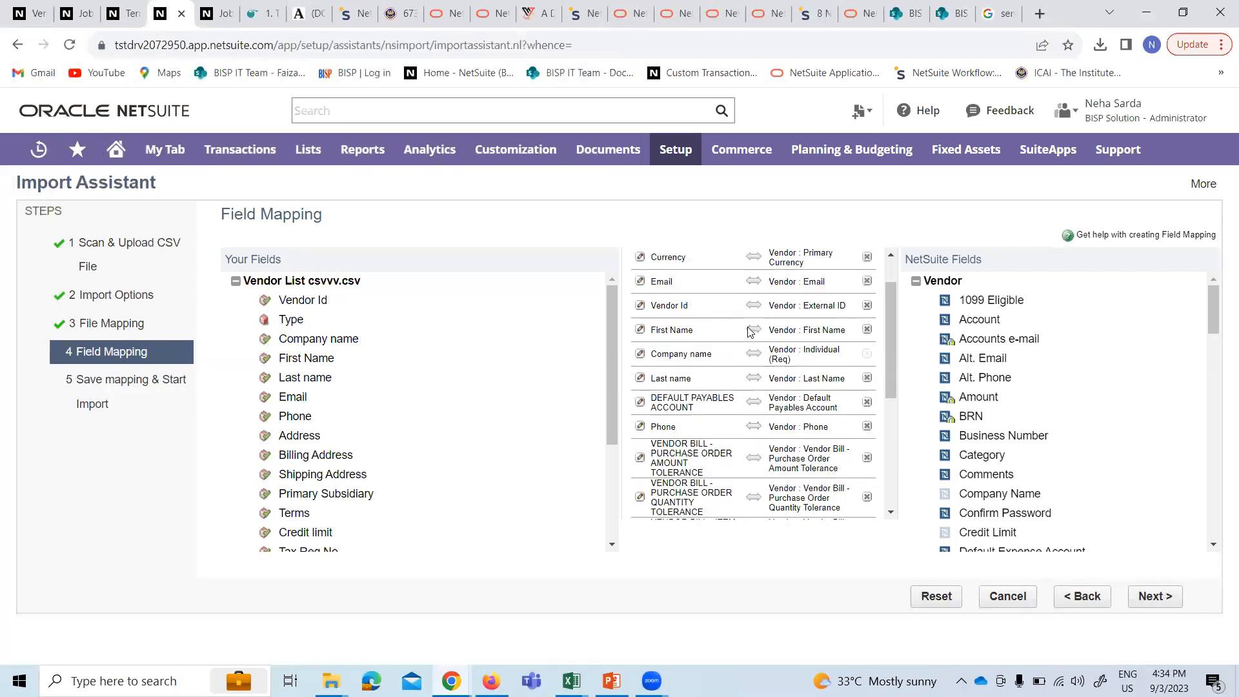
{"action": "scroll", "coordinate": [292, 363], "scroll_direction": "down", "scroll_amount": 1}
{"action": "left_click", "coordinate": [291, 363]}
{"action": "scroll", "coordinate": [292, 363], "scroll_direction": "down", "scroll_amount": 1}
{"action": "scroll", "coordinate": [452, 426], "scroll_direction": "up", "scroll_amount": 2}
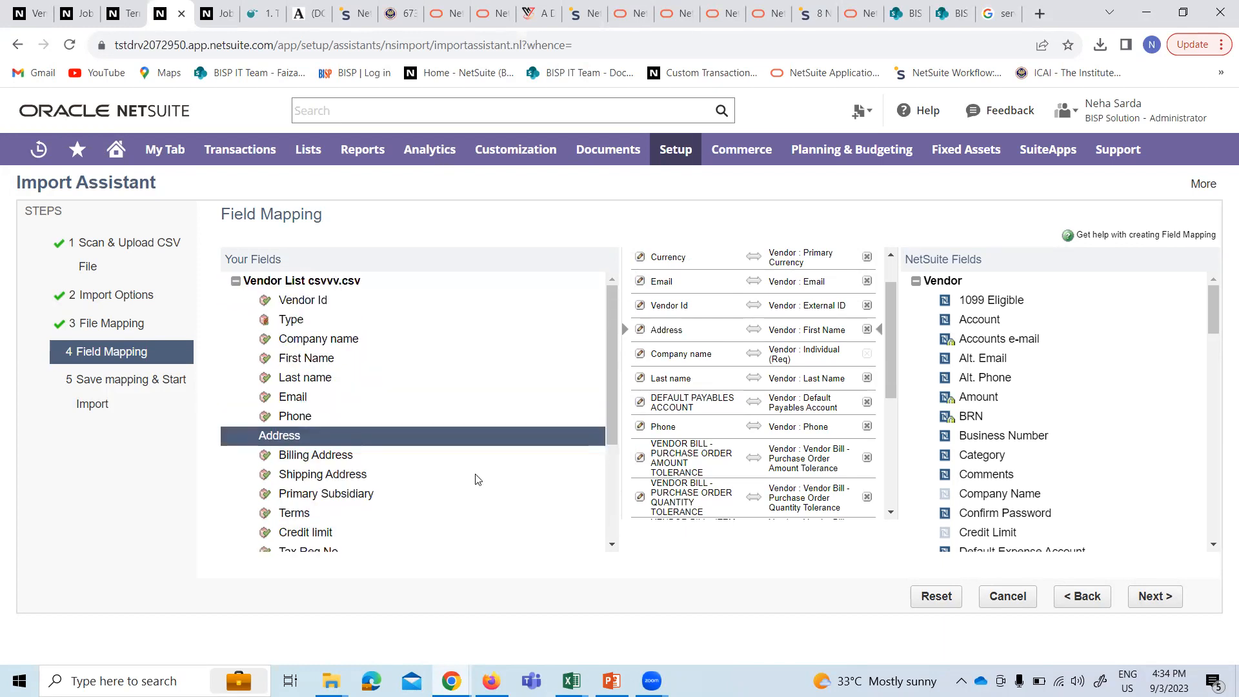
{"action": "scroll", "coordinate": [723, 381], "scroll_direction": "up", "scroll_amount": 1}
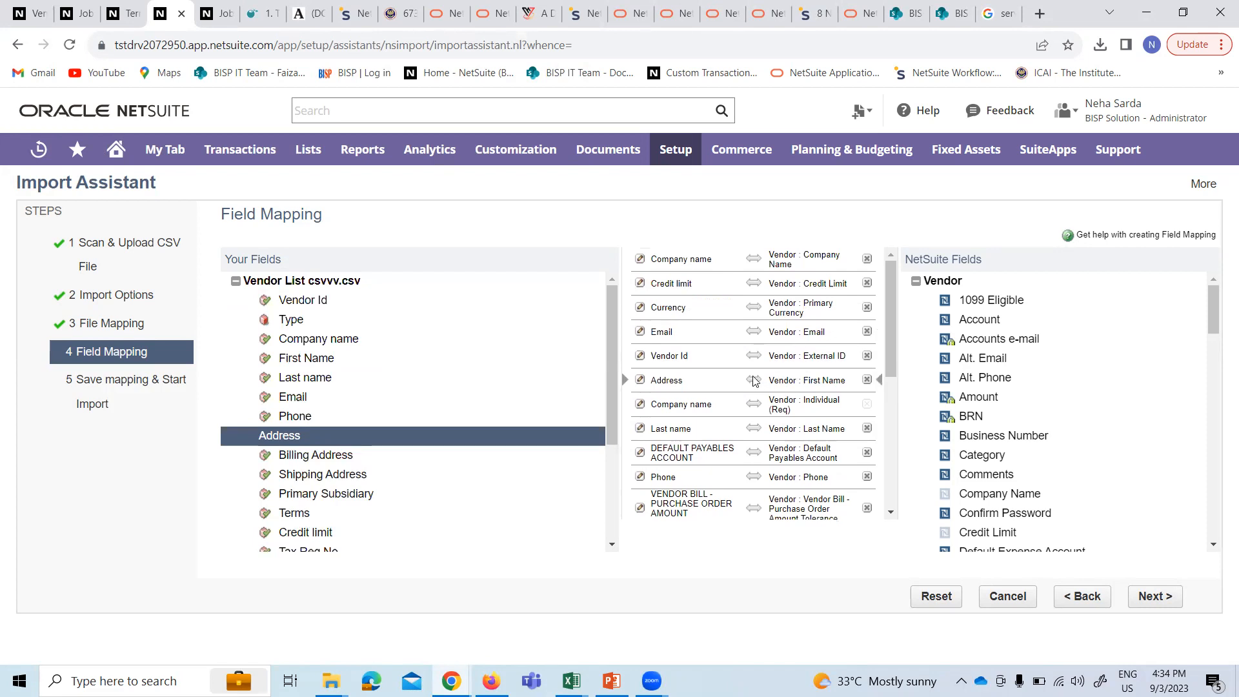
- Map the First Name and Last name columns to the matching vendor fields, check the remaining mappings and continue
{"action": "left_click", "coordinate": [305, 358]}
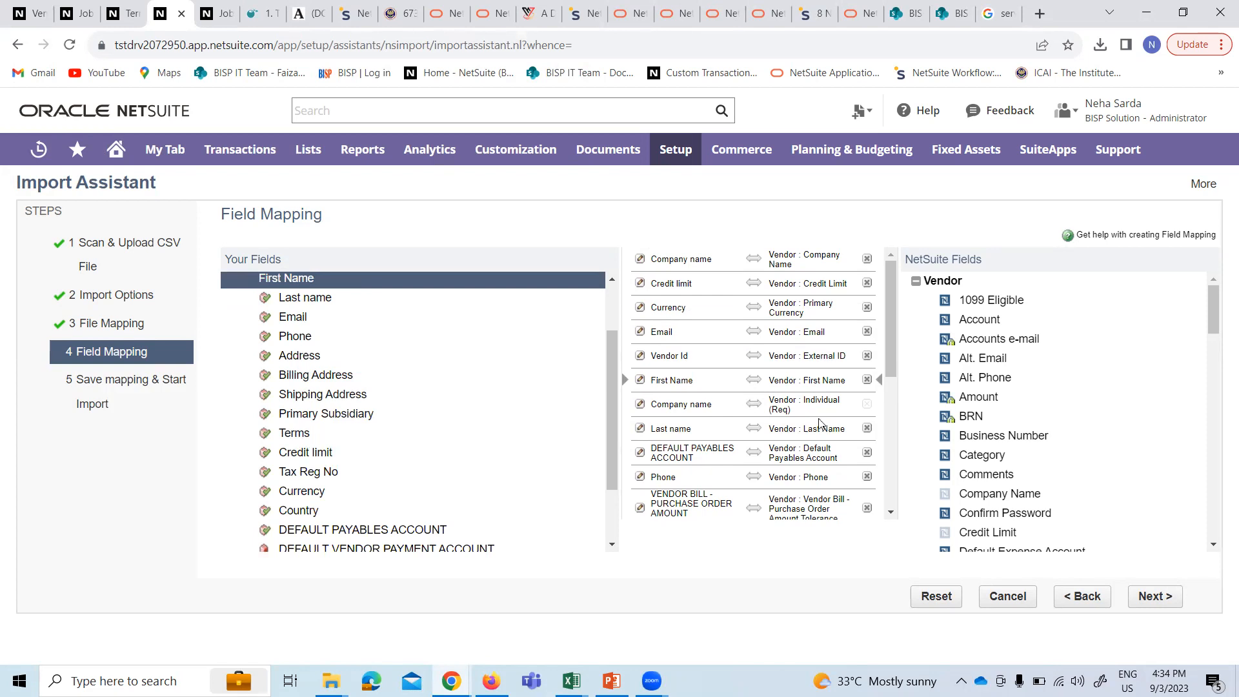
{"action": "left_click", "coordinate": [751, 430]}
{"action": "left_click", "coordinate": [297, 300]}
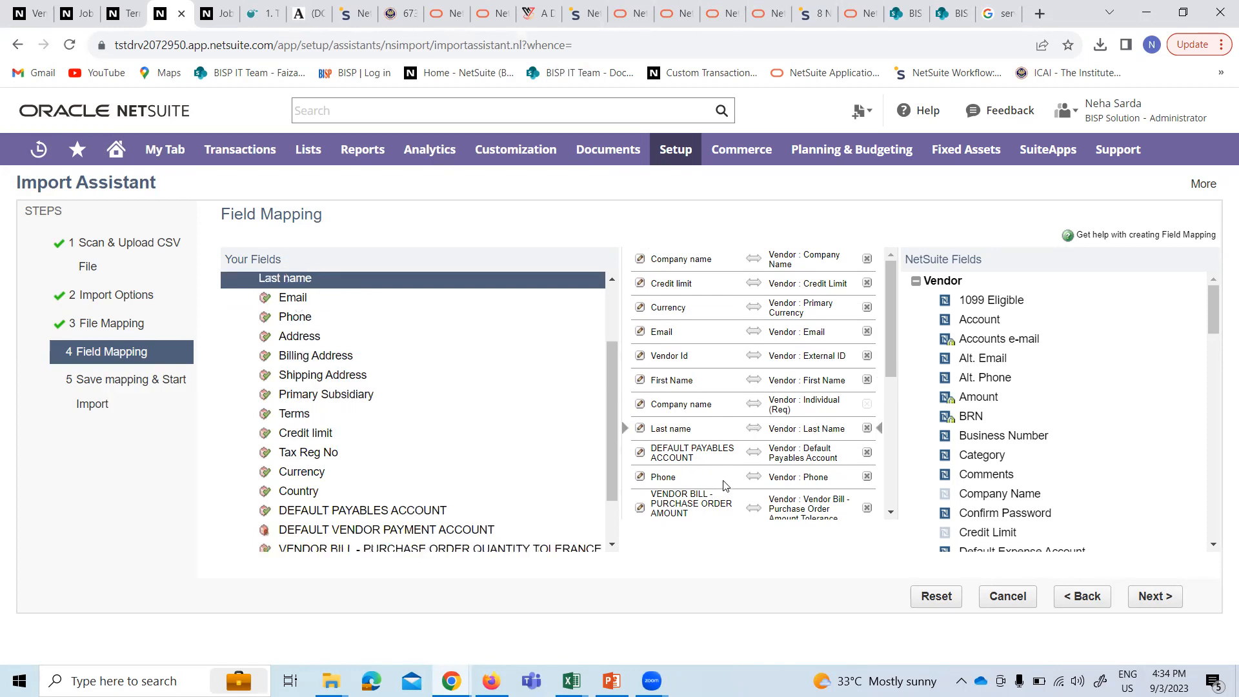
{"action": "scroll", "coordinate": [725, 485], "scroll_direction": "down", "scroll_amount": 5}
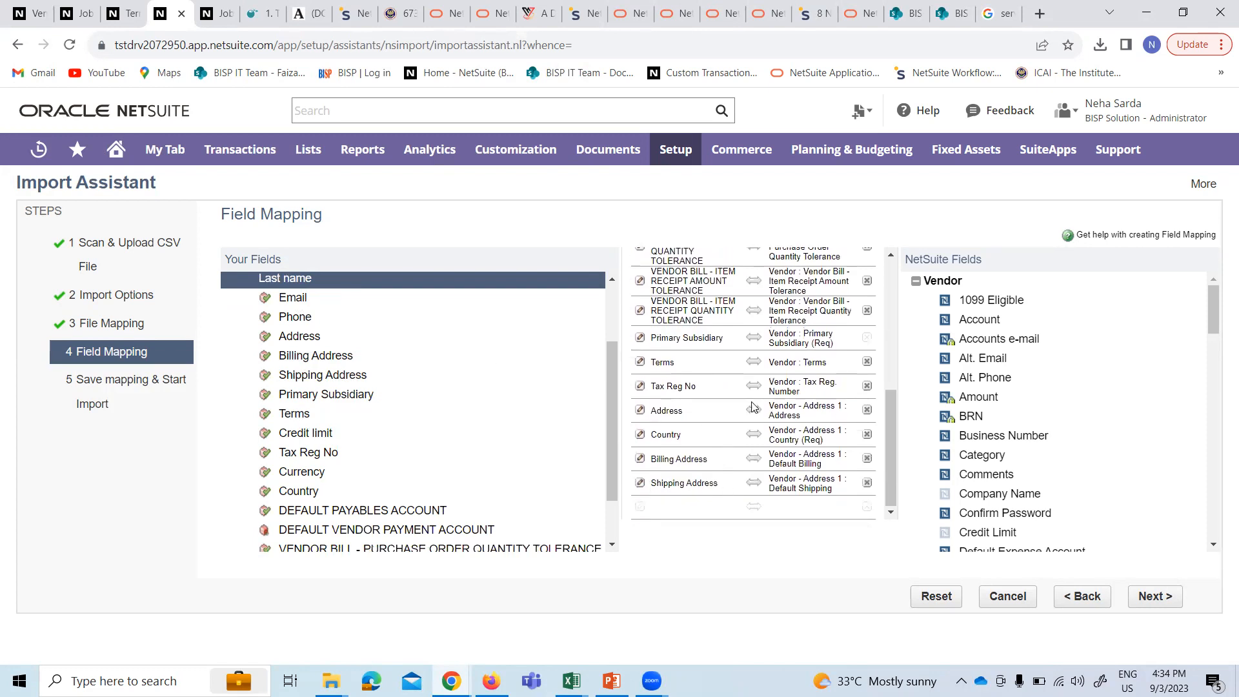
{"action": "scroll", "coordinate": [754, 416], "scroll_direction": "up", "scroll_amount": 5}
{"action": "left_click", "coordinate": [1155, 597]}
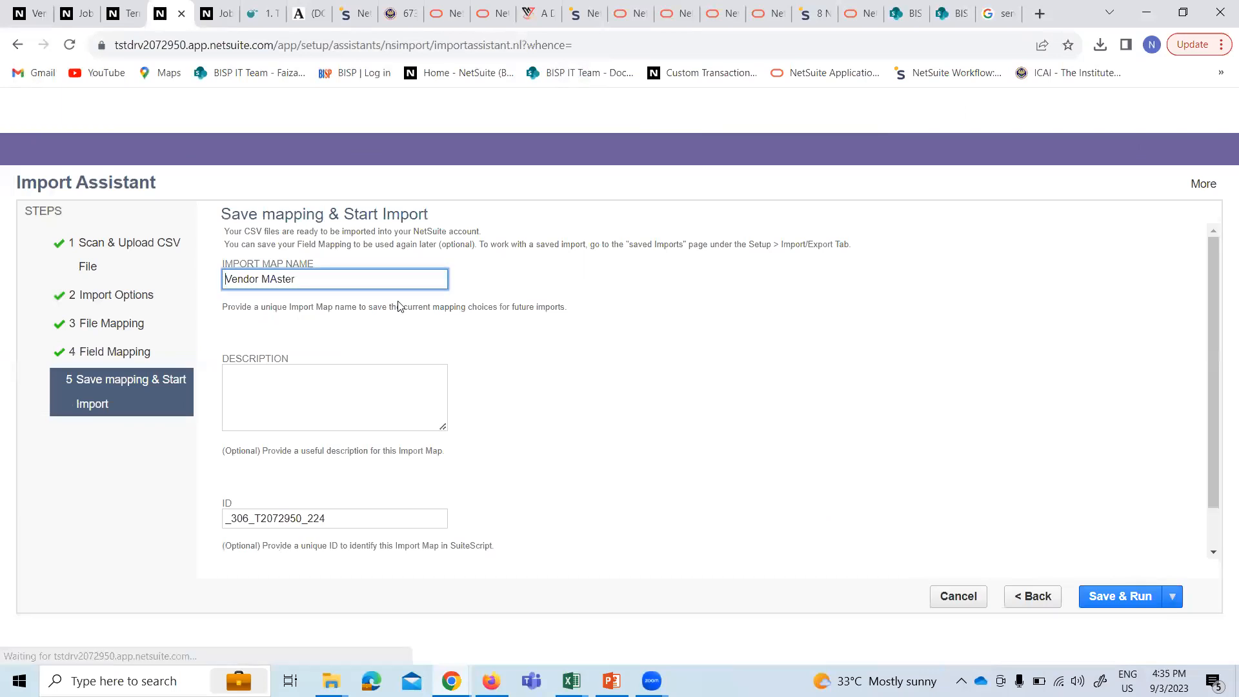
- Save and run the Vendor MAster import, overwriting the saved mapping, and open the import job status
{"action": "mouse_move", "coordinate": [1136, 601]}
{"action": "left_click", "coordinate": [1127, 603]}
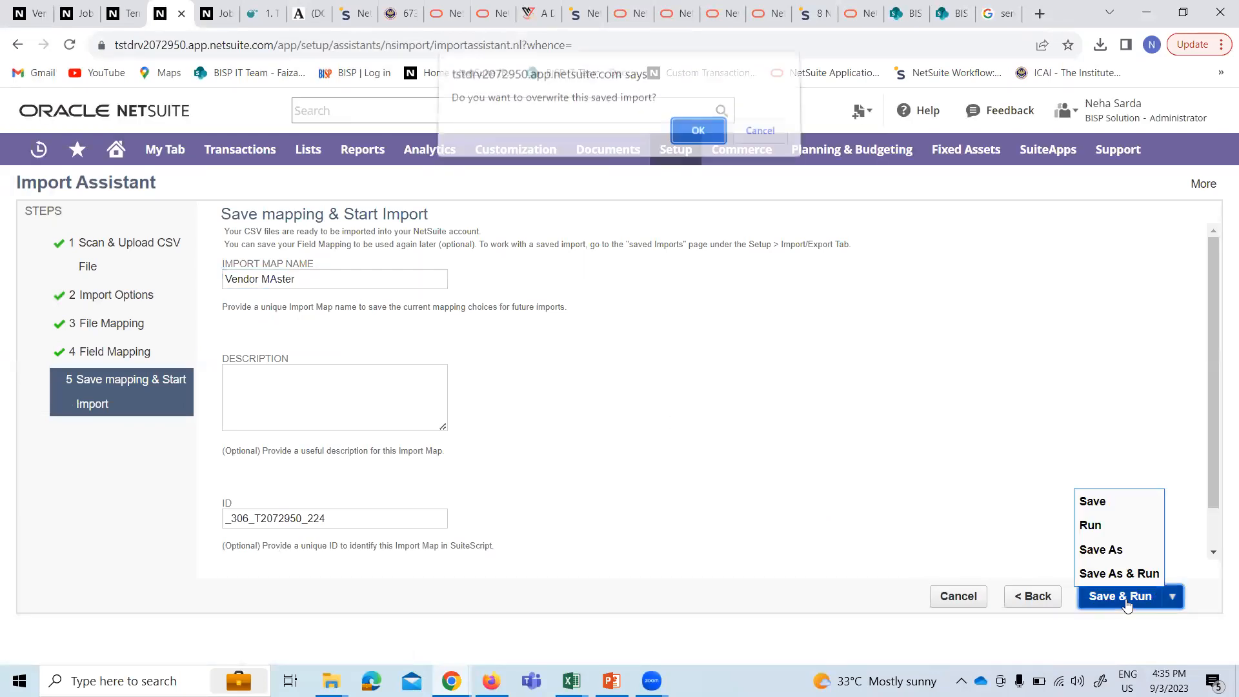
{"action": "left_click", "coordinate": [701, 135]}
{"action": "mouse_move", "coordinate": [697, 153]}
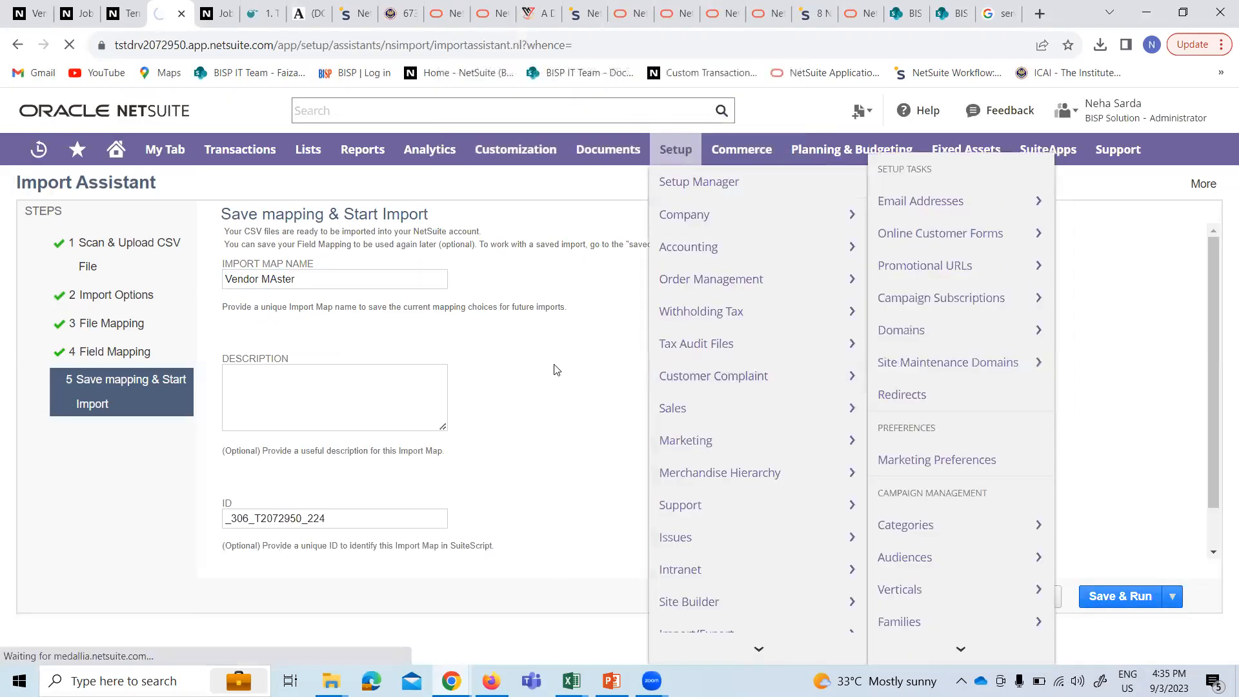
{"action": "left_click", "coordinate": [140, 235]}
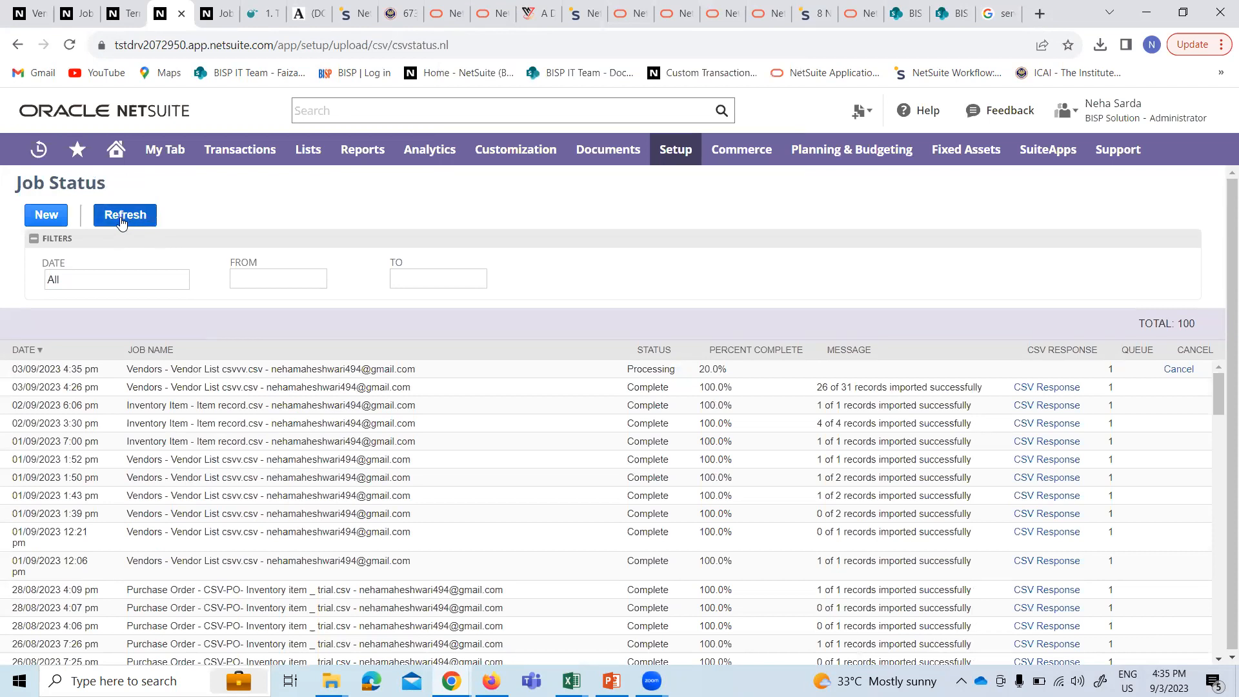
- Refresh the job status, download the latest vendor import's CSV response and open it in Excel
{"action": "left_click", "coordinate": [122, 220]}
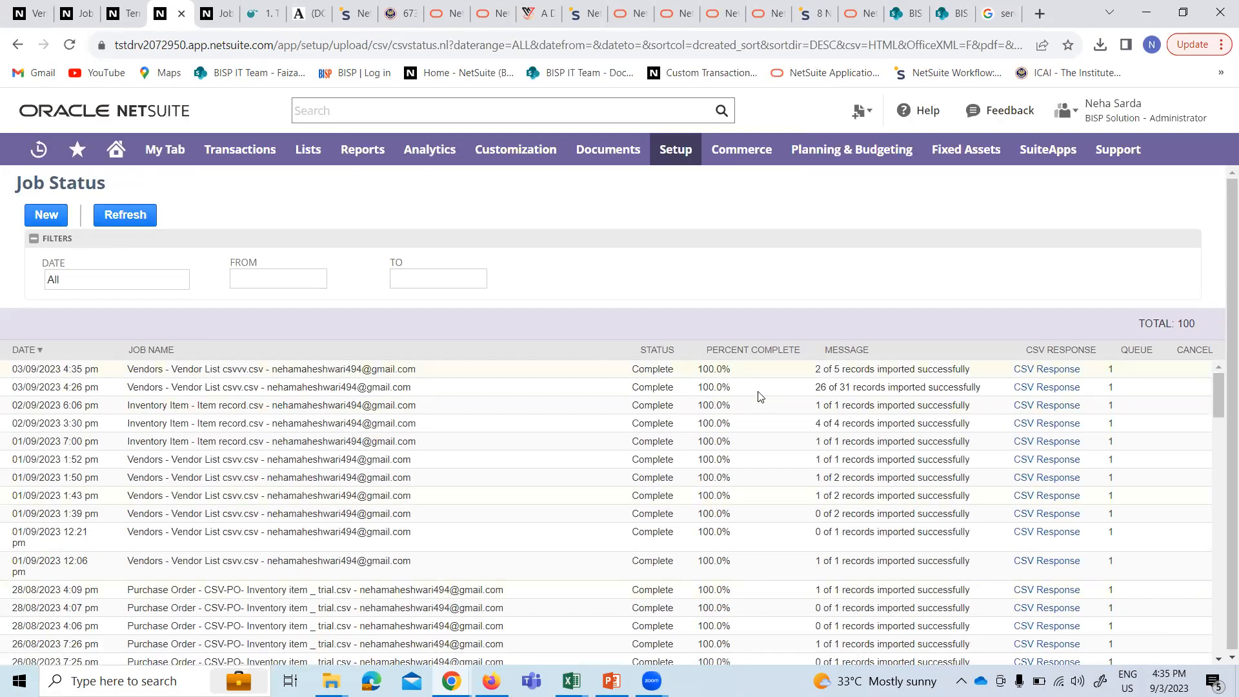
{"action": "left_click", "coordinate": [1022, 371]}
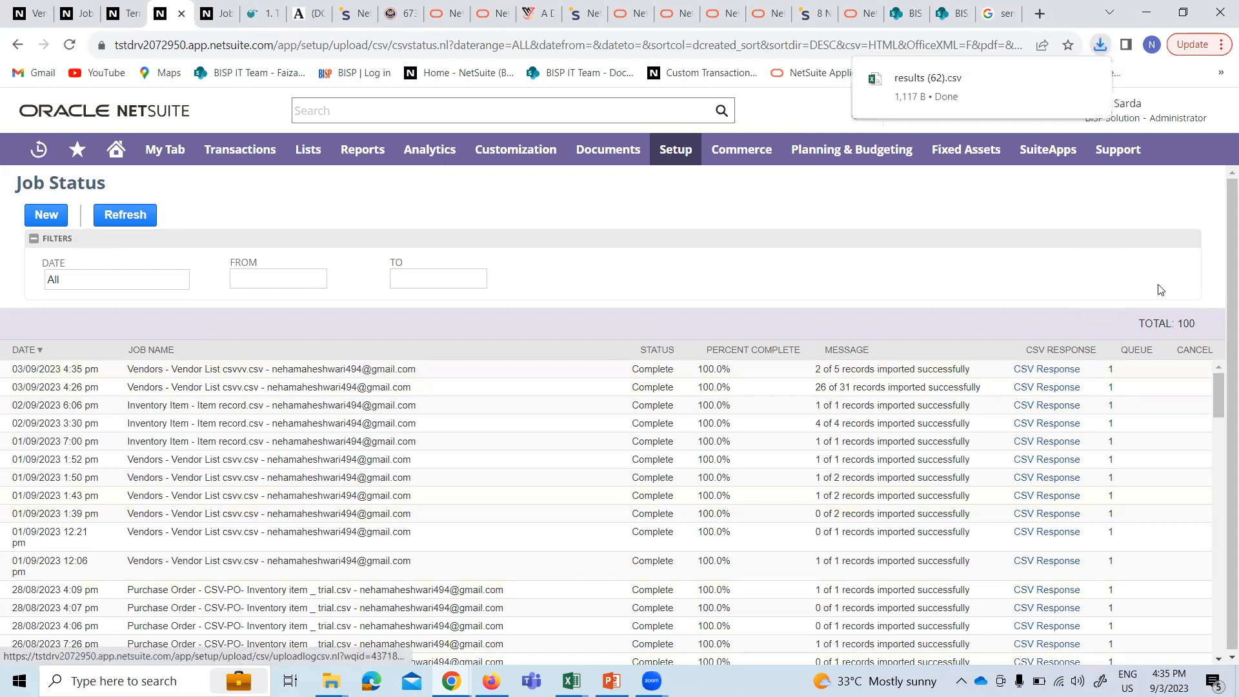
{"action": "left_click", "coordinate": [1024, 100]}
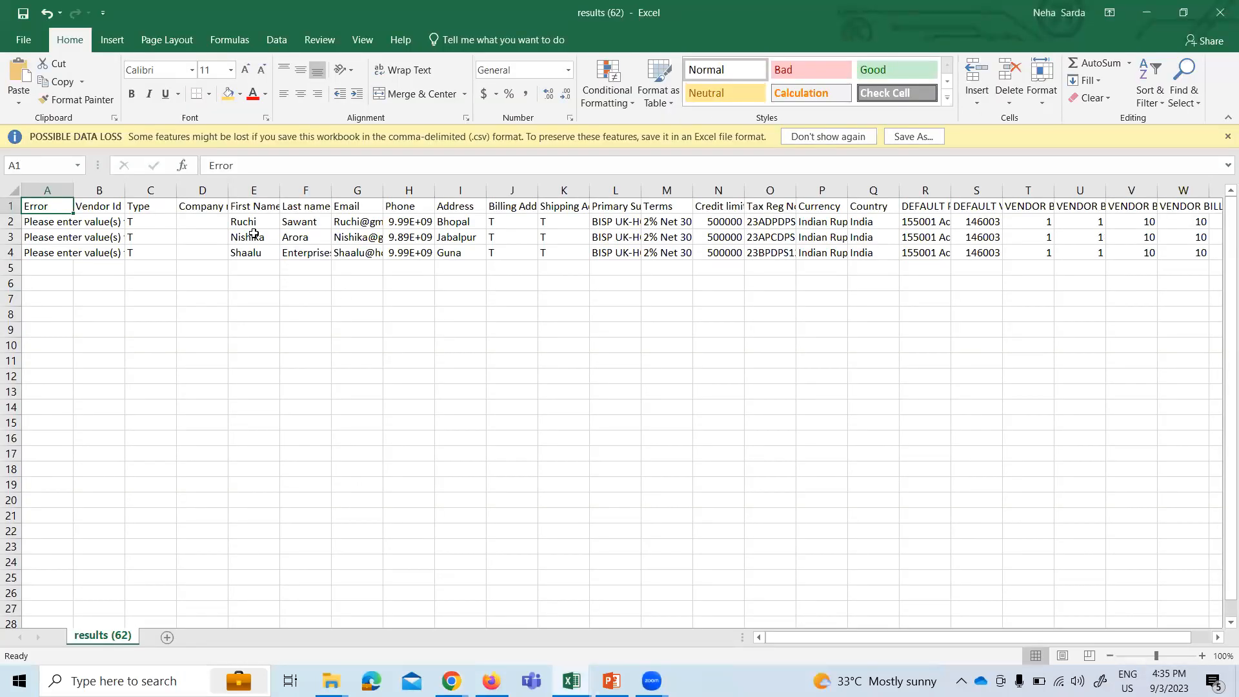
- Examine the error messages and the type and company name values of the rejected vendor rows
{"action": "left_click", "coordinate": [254, 236]}
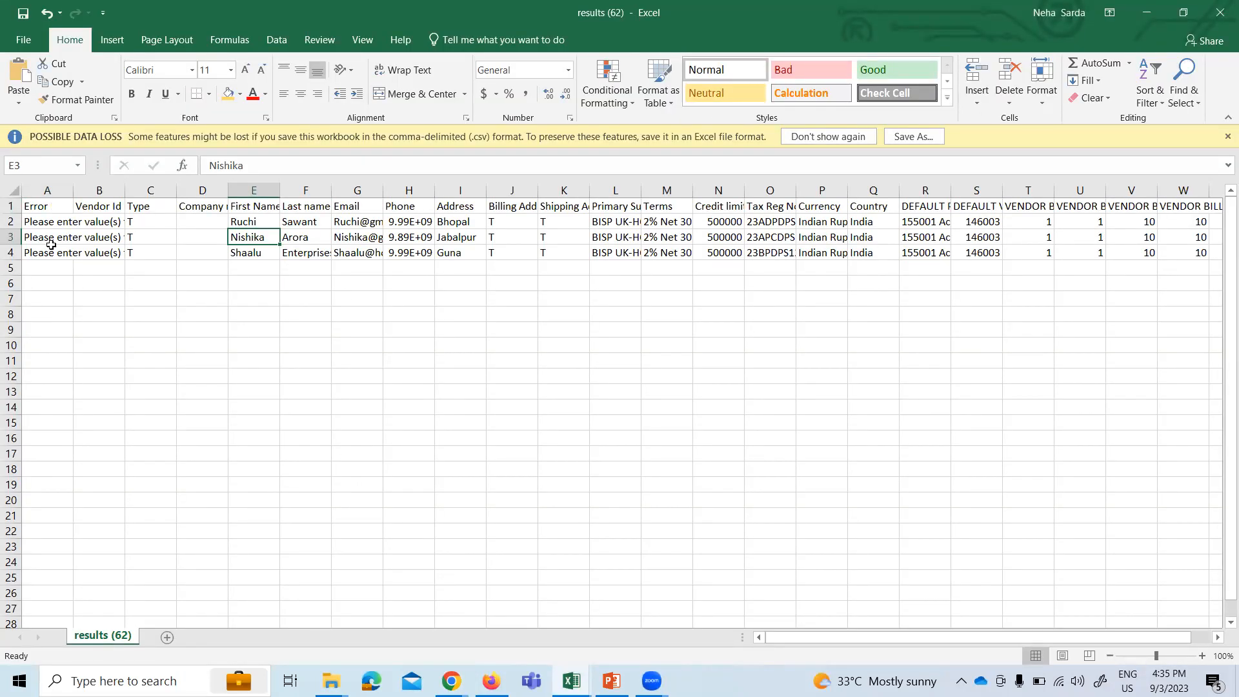
{"action": "left_click", "coordinate": [51, 225]}
{"action": "left_click", "coordinate": [52, 251]}
{"action": "left_click", "coordinate": [52, 223]}
{"action": "left_click", "coordinate": [51, 237]}
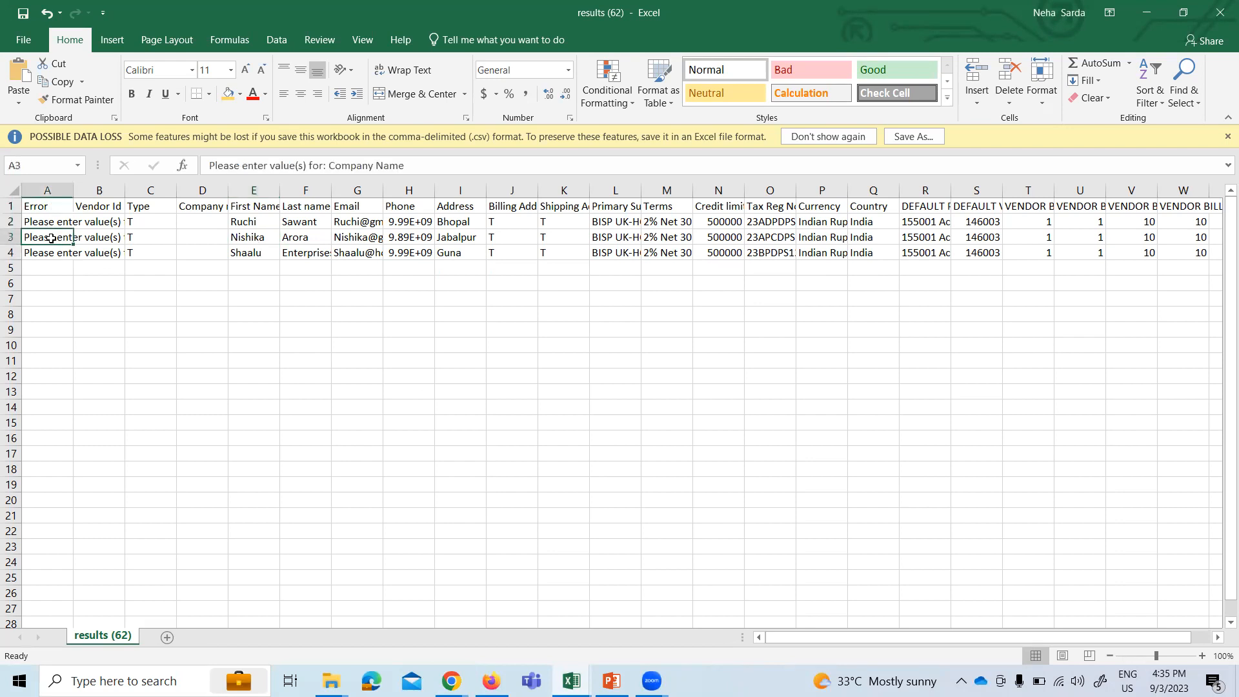
{"action": "left_click", "coordinate": [53, 252]}
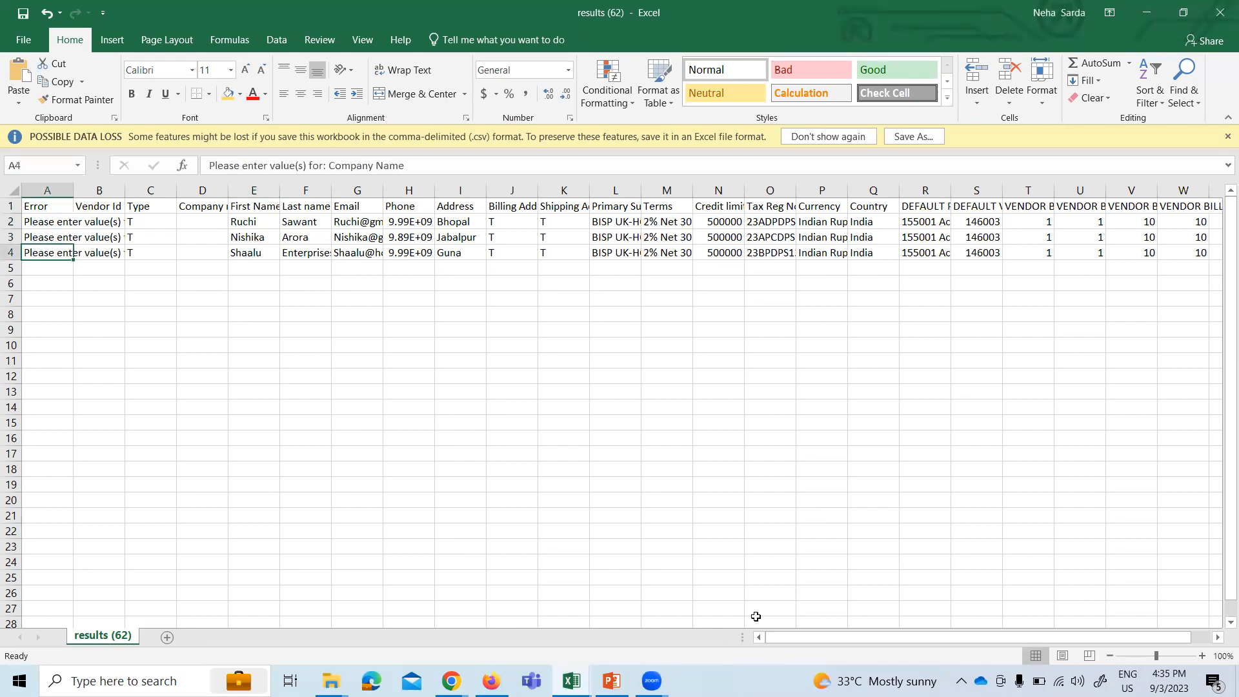
{"action": "left_click", "coordinate": [77, 240]}
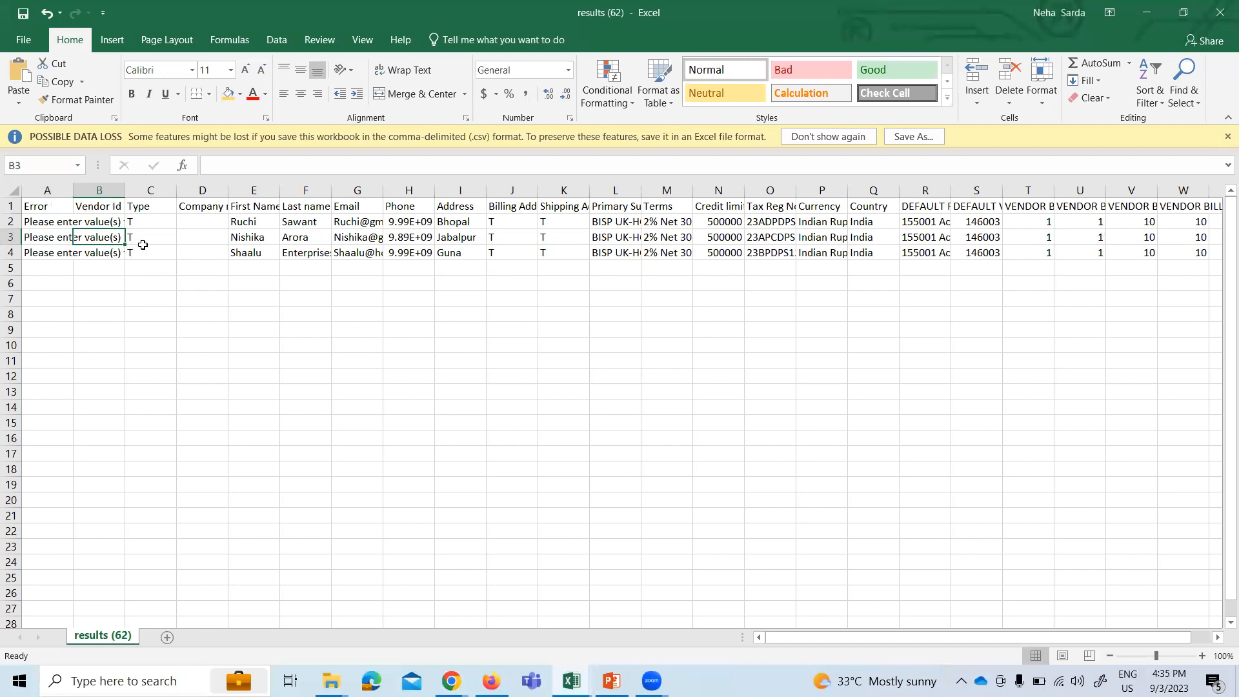
{"action": "left_click", "coordinate": [150, 220]}
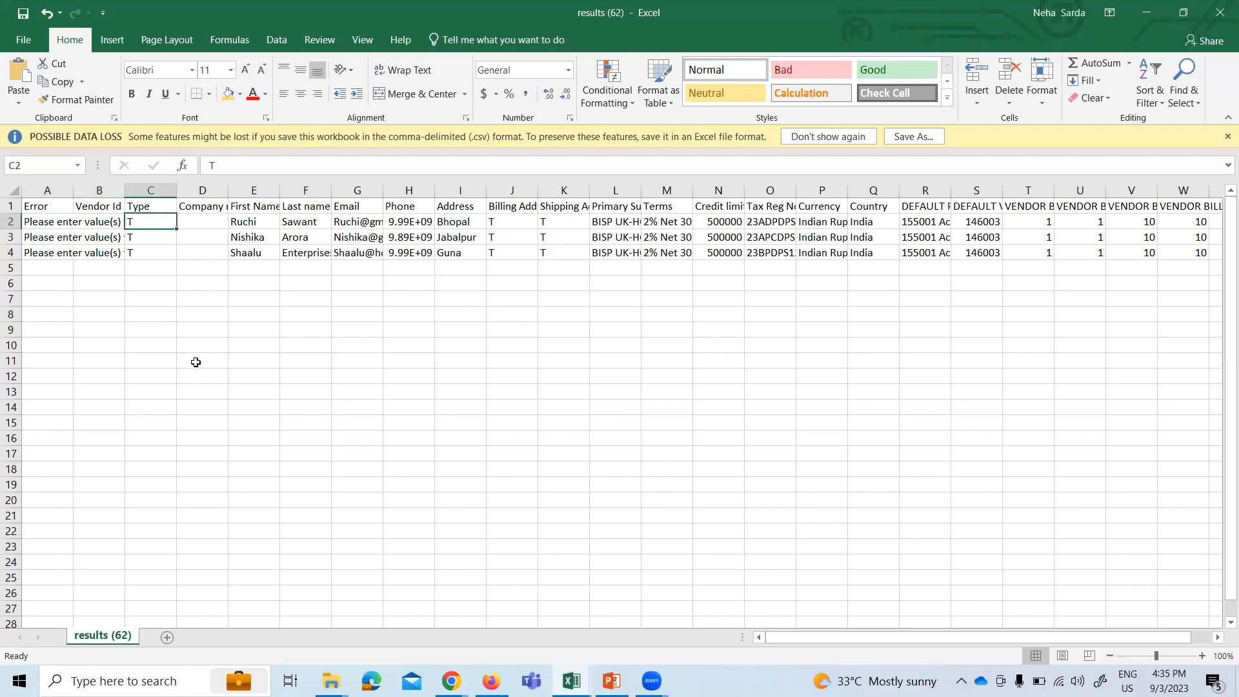
- Switch to the Vendor List csvvv workbook, keep only the three rejected vendor rows and delete the Company name column
{"action": "left_click", "coordinate": [92, 336]}
{"action": "left_click", "coordinate": [51, 303]}
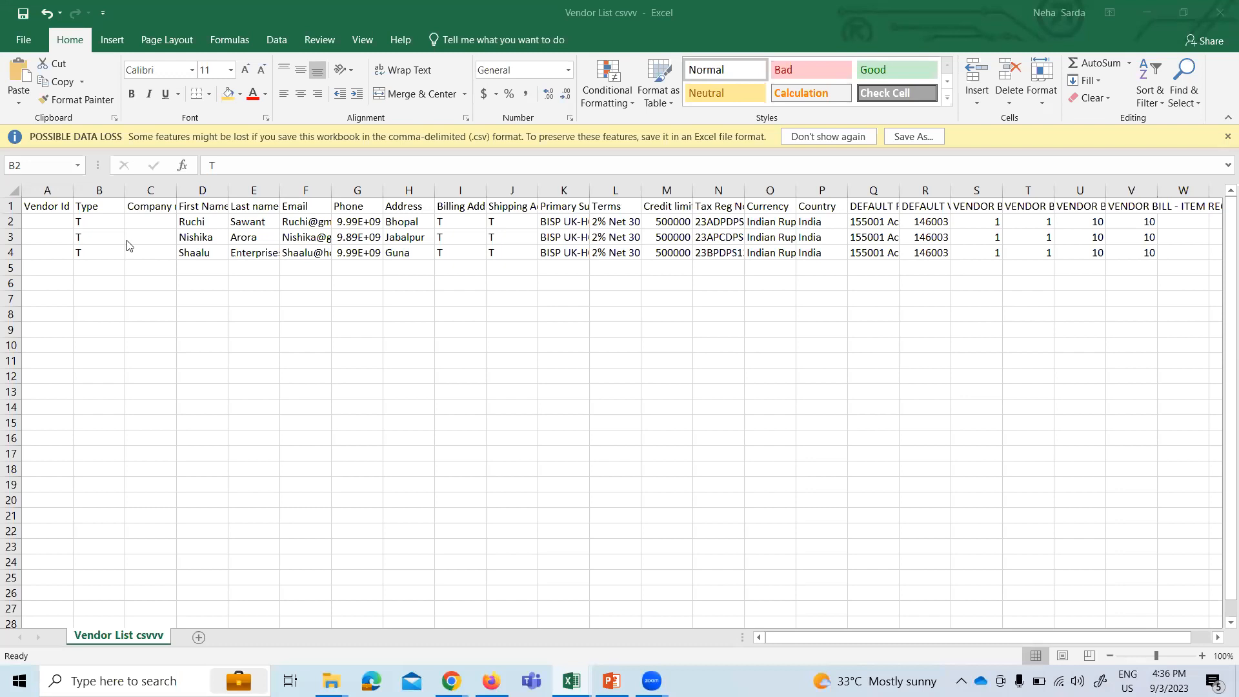
{"action": "left_click", "coordinate": [148, 190]}
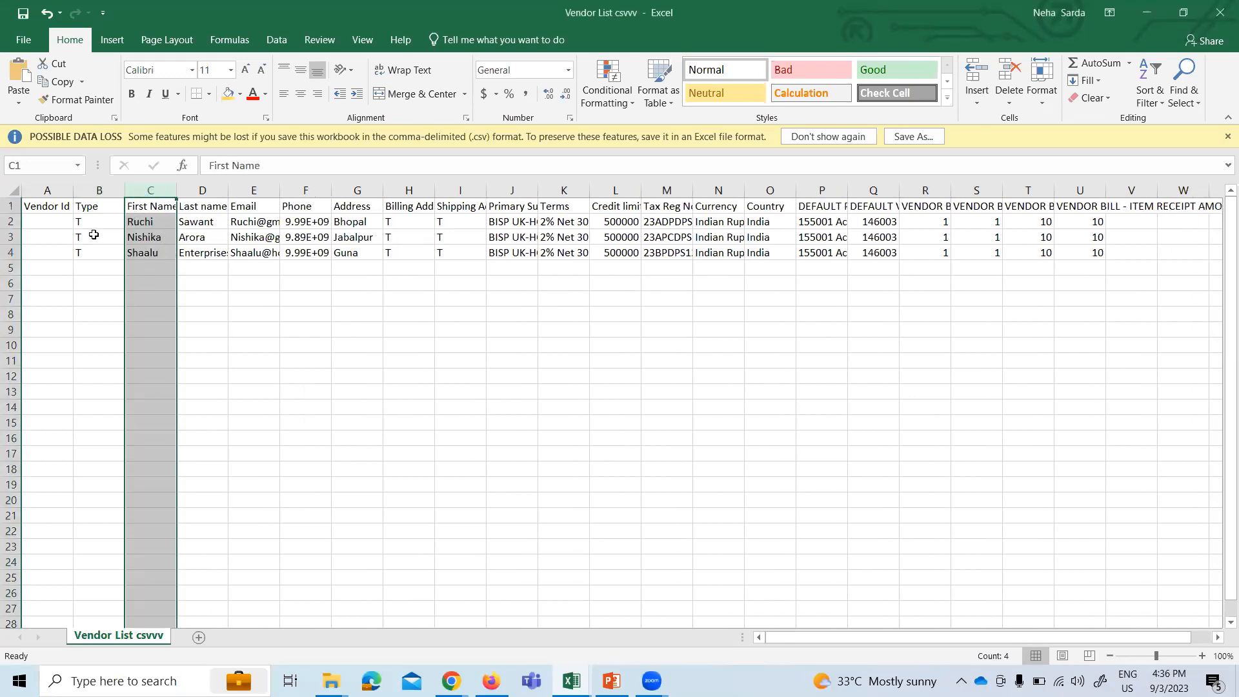
{"action": "double_click", "coordinate": [254, 376]}
{"action": "left_click", "coordinate": [247, 439]}
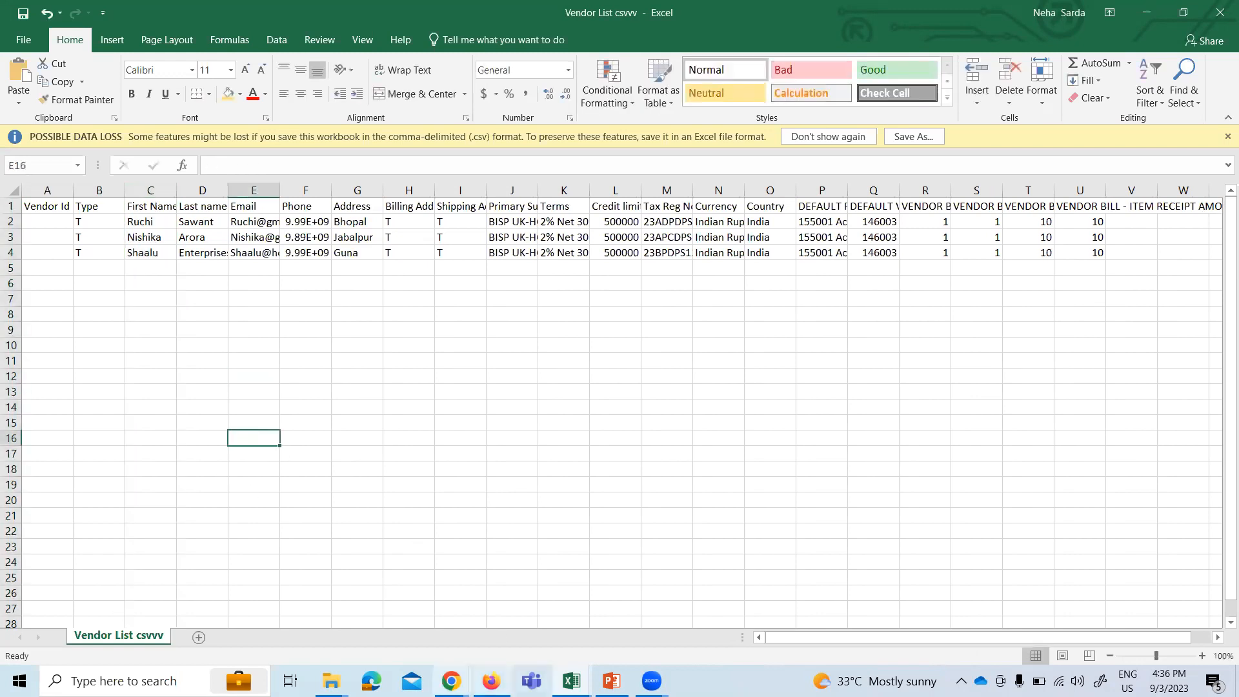
- Switch to NetSuite in Chrome, open the list of saved CSV imports and reopen the Vendor MAster import
{"action": "mouse_move", "coordinate": [452, 681]}
{"action": "left_click", "coordinate": [249, 633]}
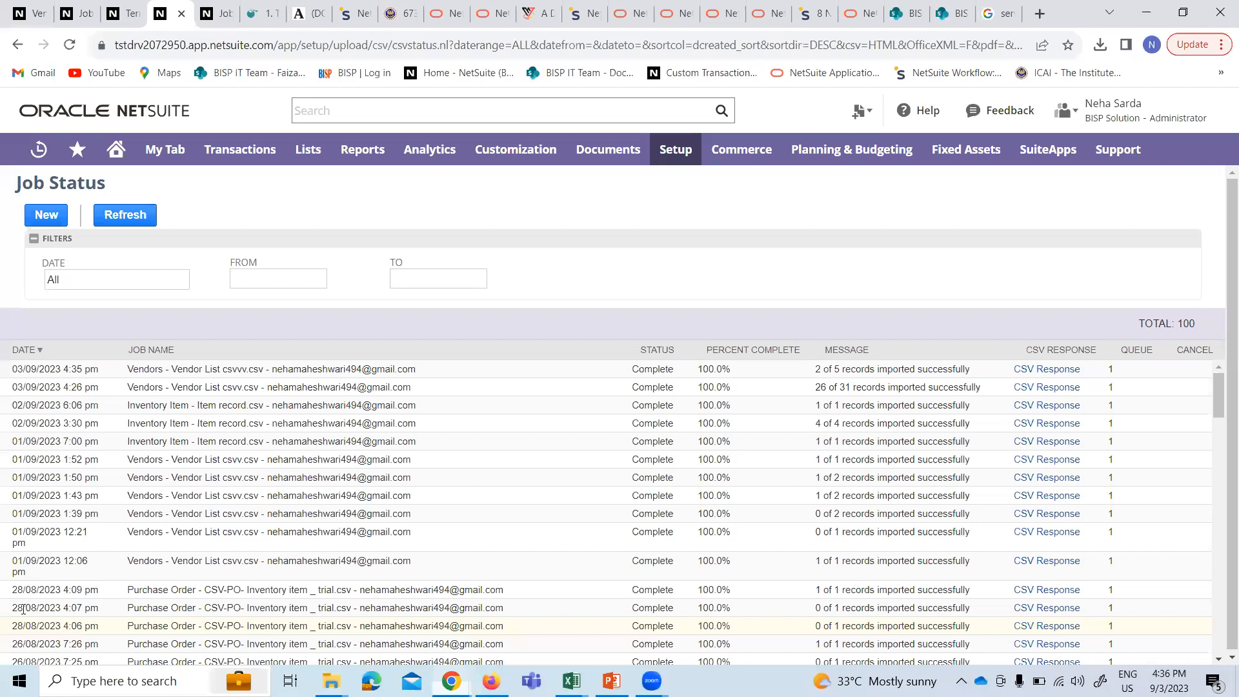
{"action": "mouse_move", "coordinate": [672, 161]}
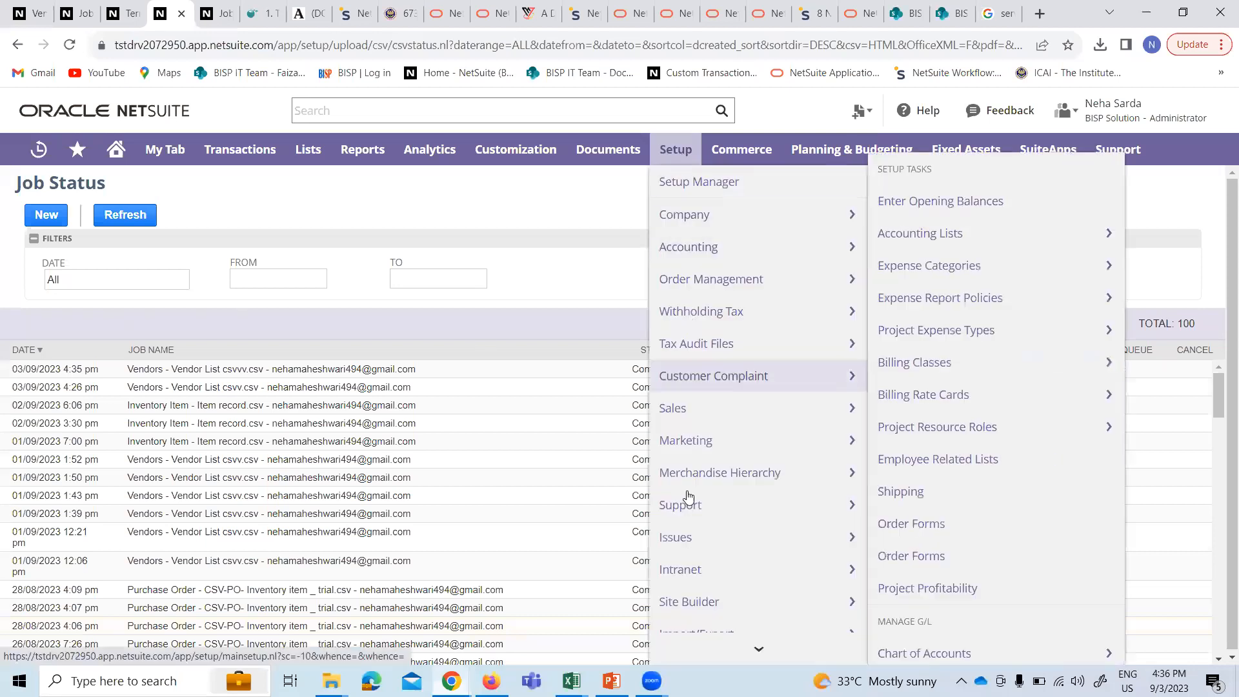
{"action": "mouse_move", "coordinate": [692, 570]}
{"action": "scroll", "coordinate": [692, 570], "scroll_direction": "down", "scroll_amount": 4}
{"action": "mouse_move", "coordinate": [742, 391]}
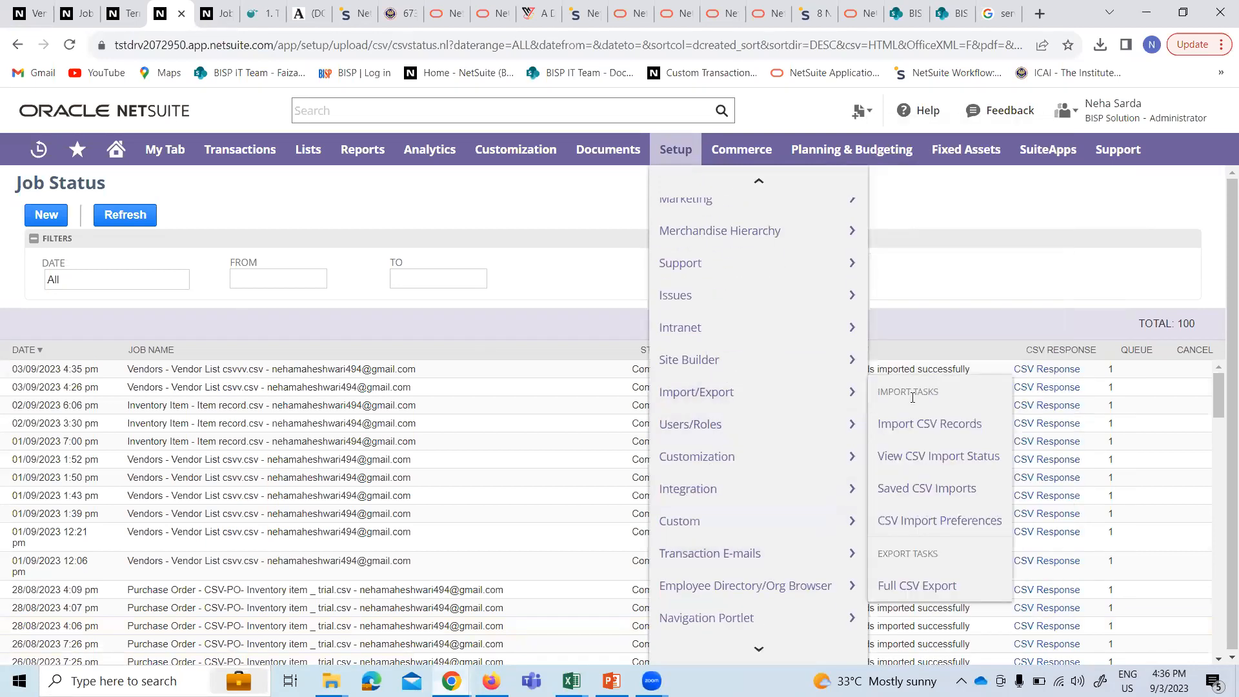
{"action": "left_click", "coordinate": [929, 487]}
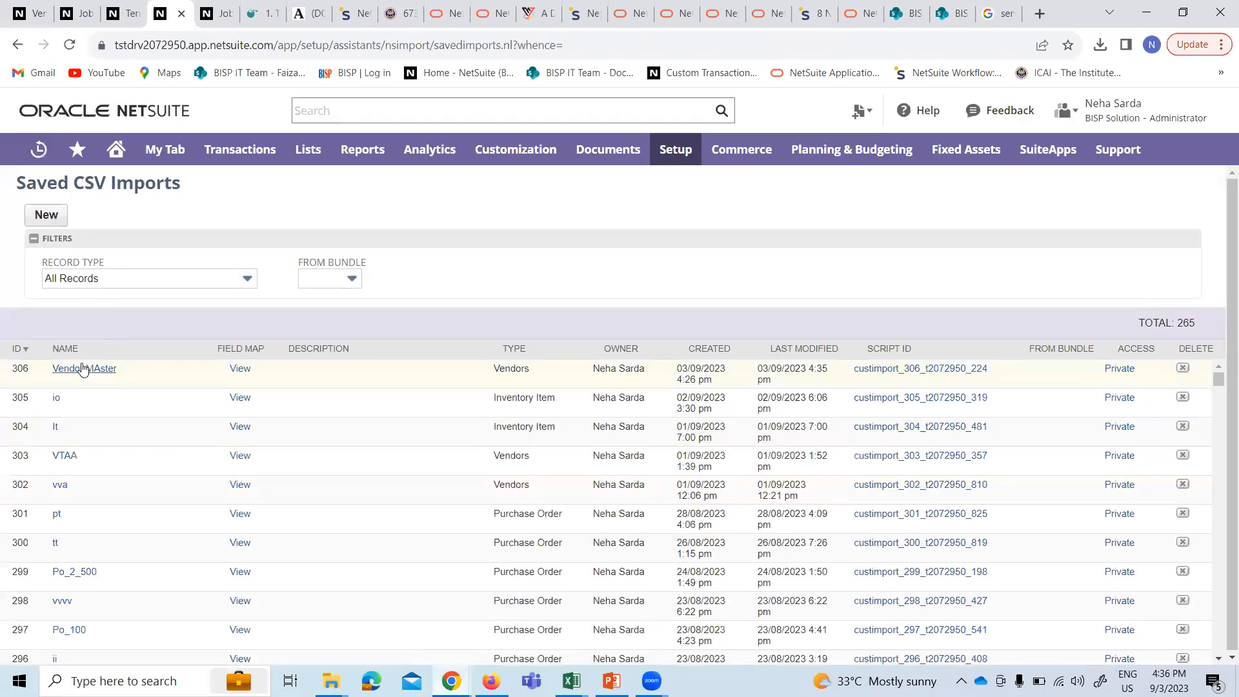
{"action": "left_click", "coordinate": [82, 368]}
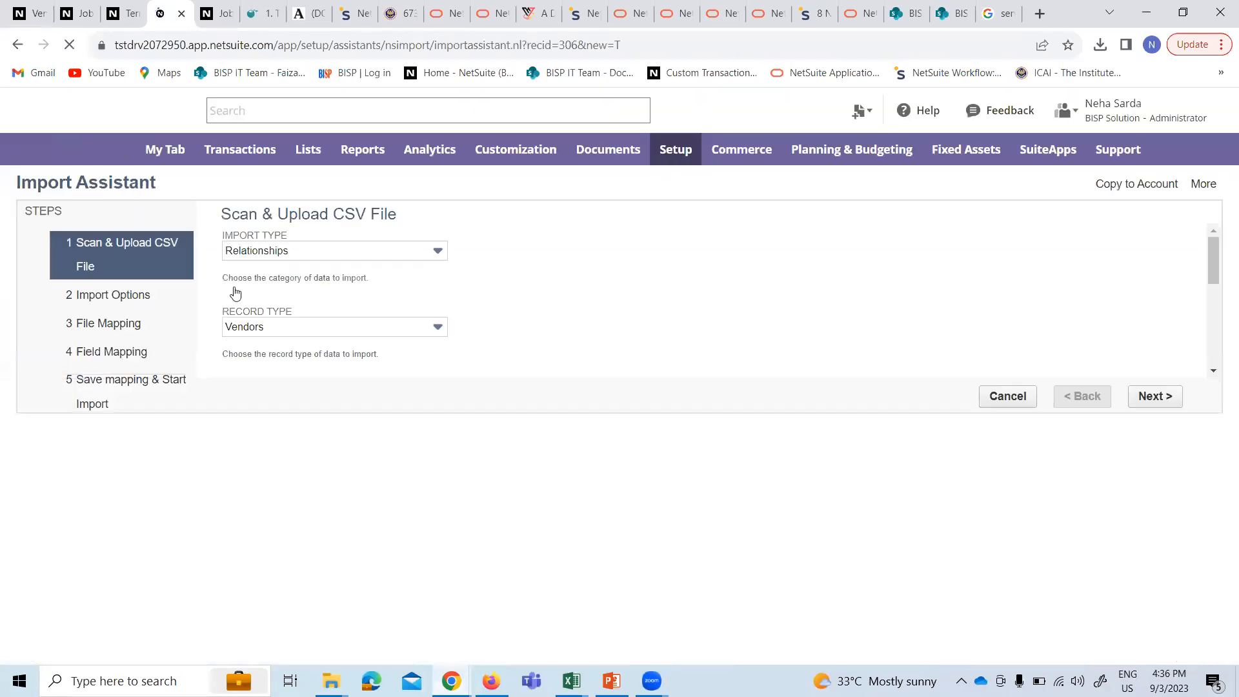
- Upload the Vendor List csvvv file to the Vendor MAster import and continue through the import options to the field mapping
{"action": "scroll", "coordinate": [284, 535], "scroll_direction": "down", "scroll_amount": 1}
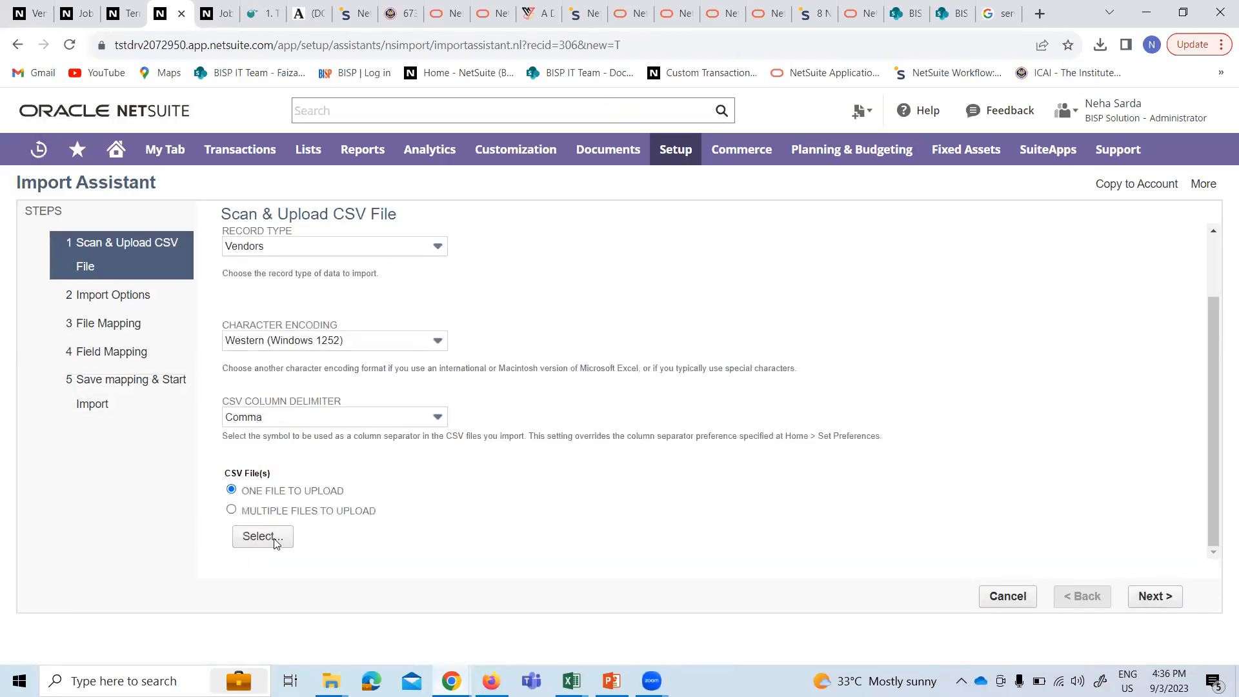
{"action": "left_click", "coordinate": [275, 540]}
{"action": "left_click", "coordinate": [265, 118]}
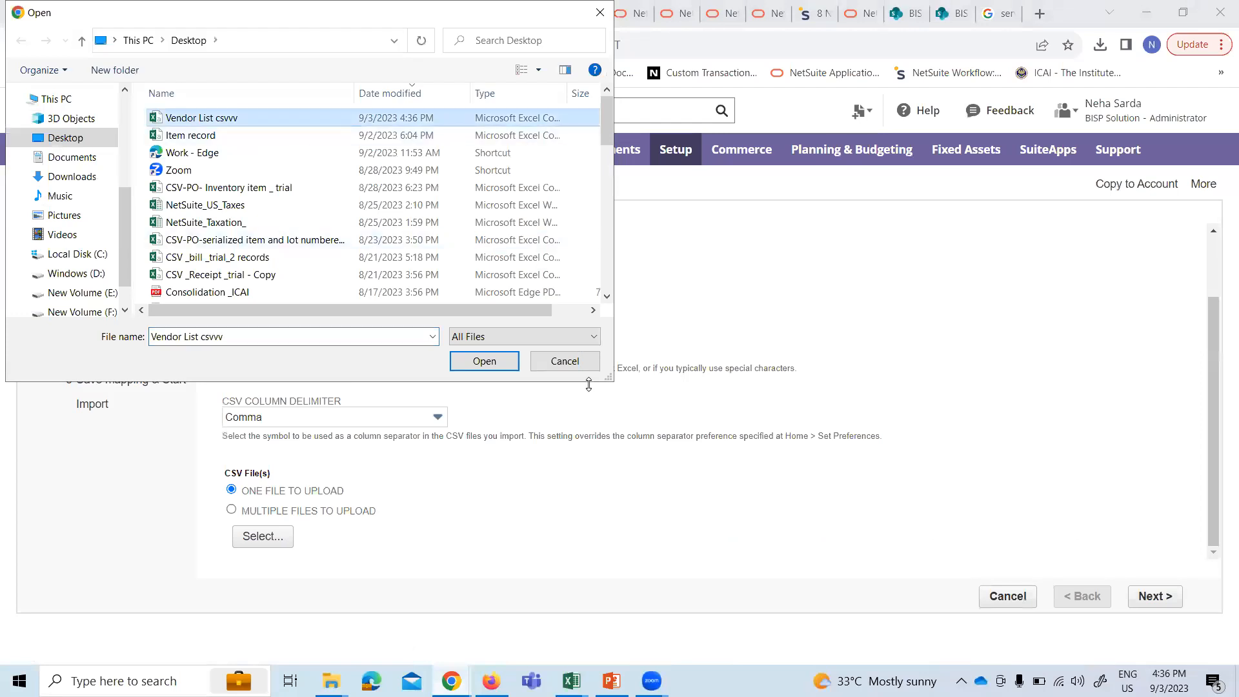
{"action": "left_click", "coordinate": [497, 363]}
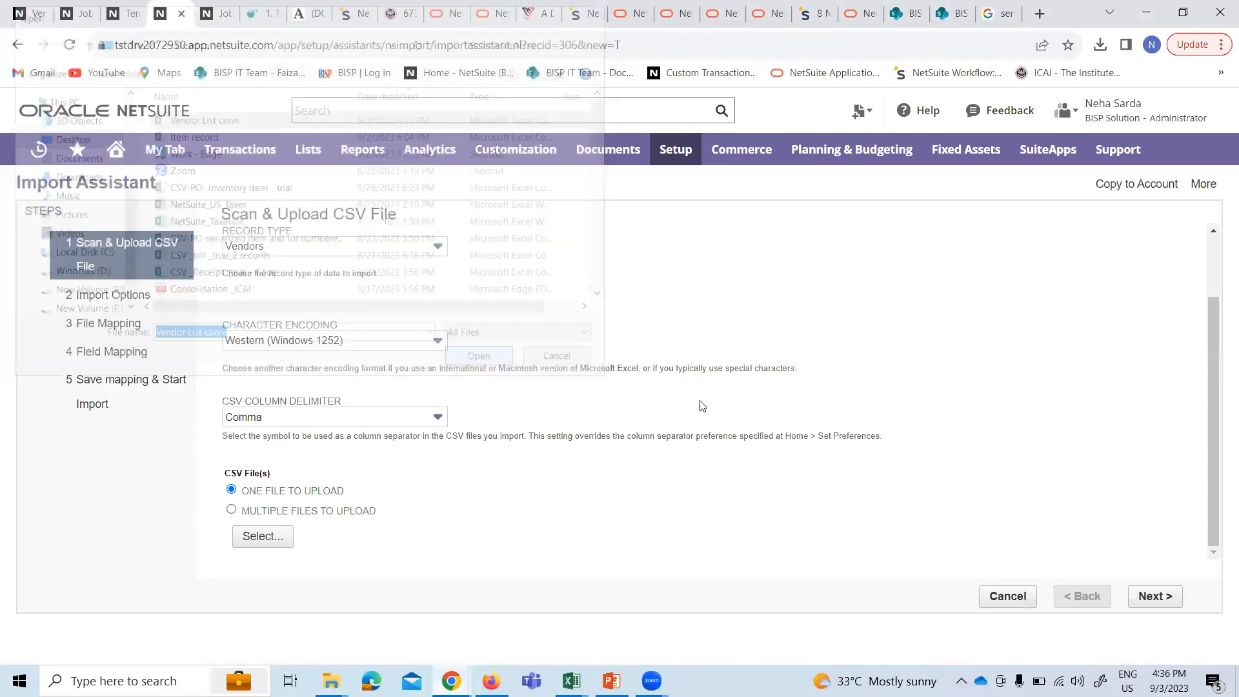
{"action": "left_click", "coordinate": [1156, 596]}
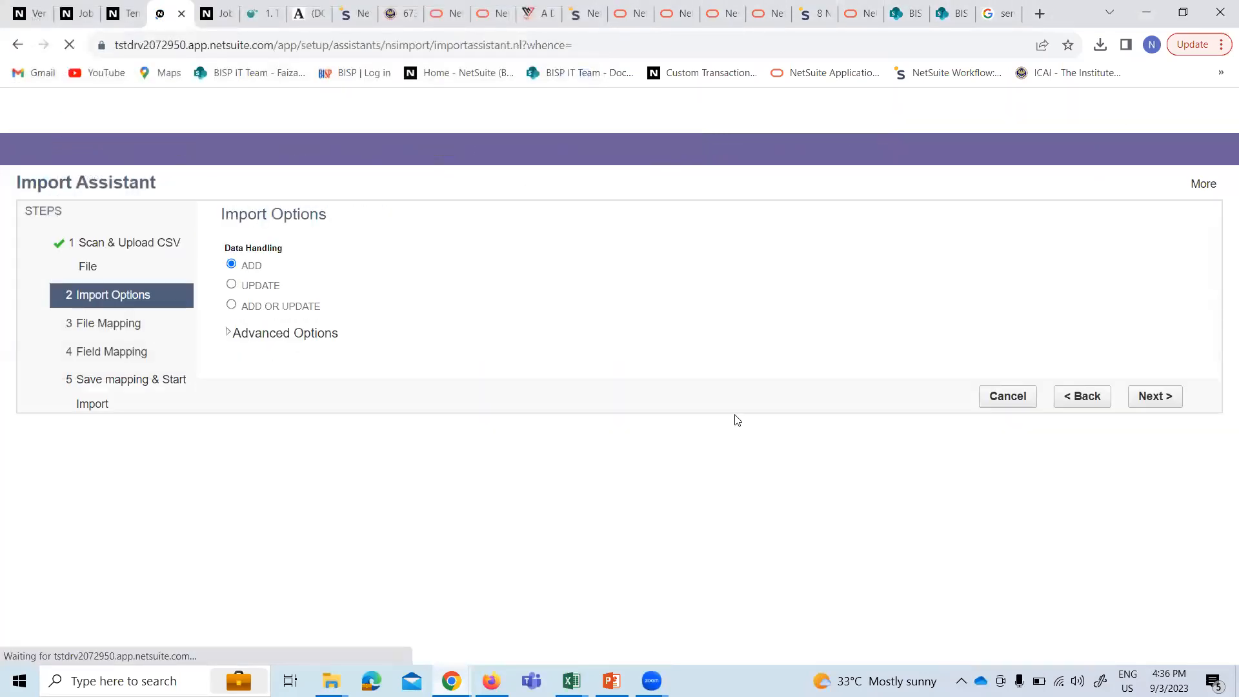
{"action": "left_click", "coordinate": [1154, 596]}
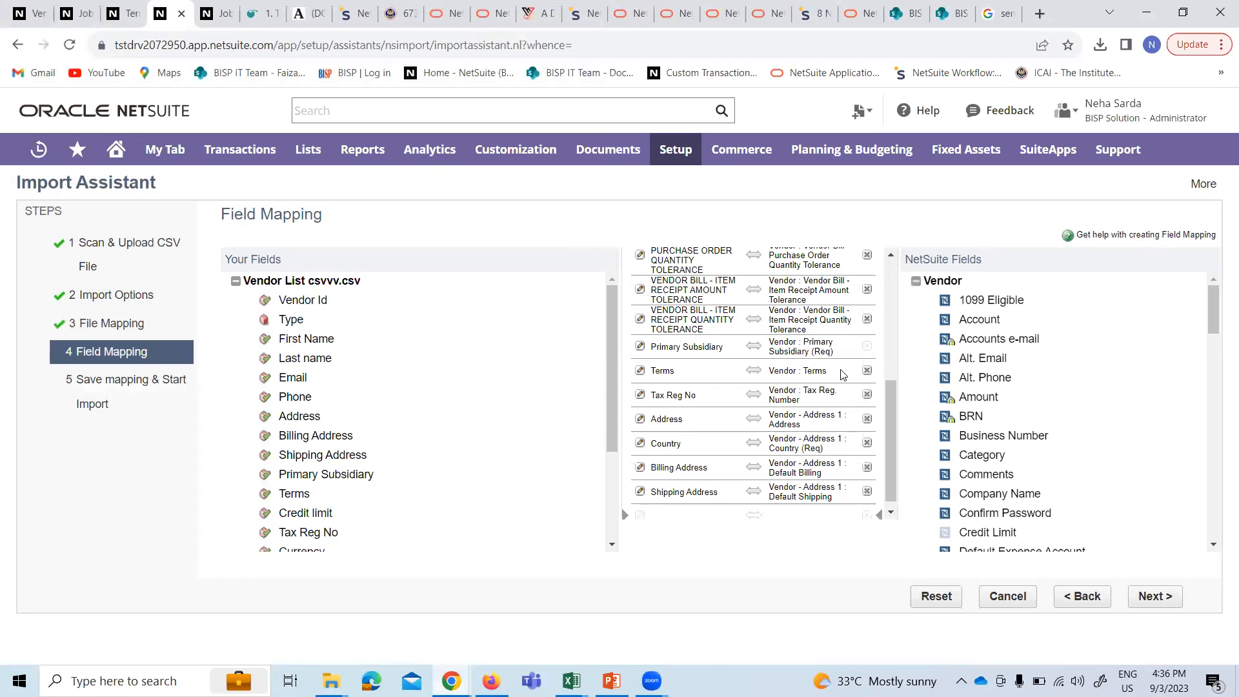
- Review the vendor field mappings and try to continue to the save and start stage
{"action": "scroll", "coordinate": [843, 375], "scroll_direction": "up", "scroll_amount": 3}
{"action": "scroll", "coordinate": [807, 405], "scroll_direction": "up", "scroll_amount": 2}
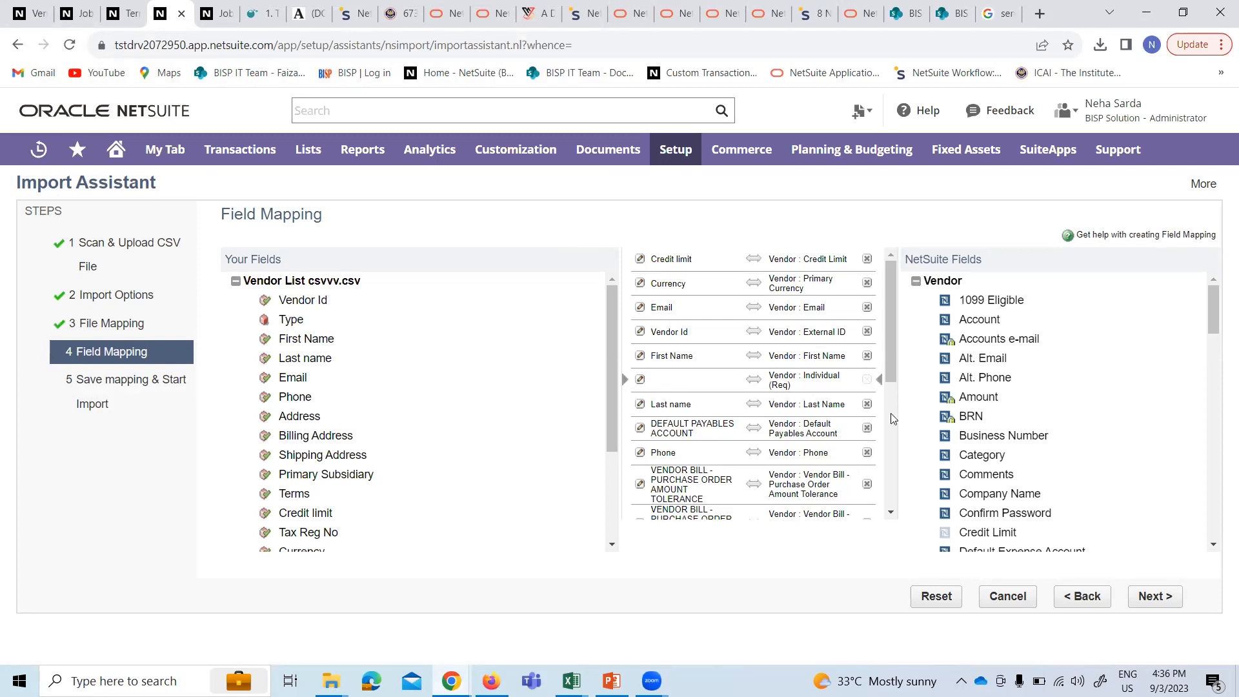
{"action": "scroll", "coordinate": [820, 361], "scroll_direction": "down", "scroll_amount": 5}
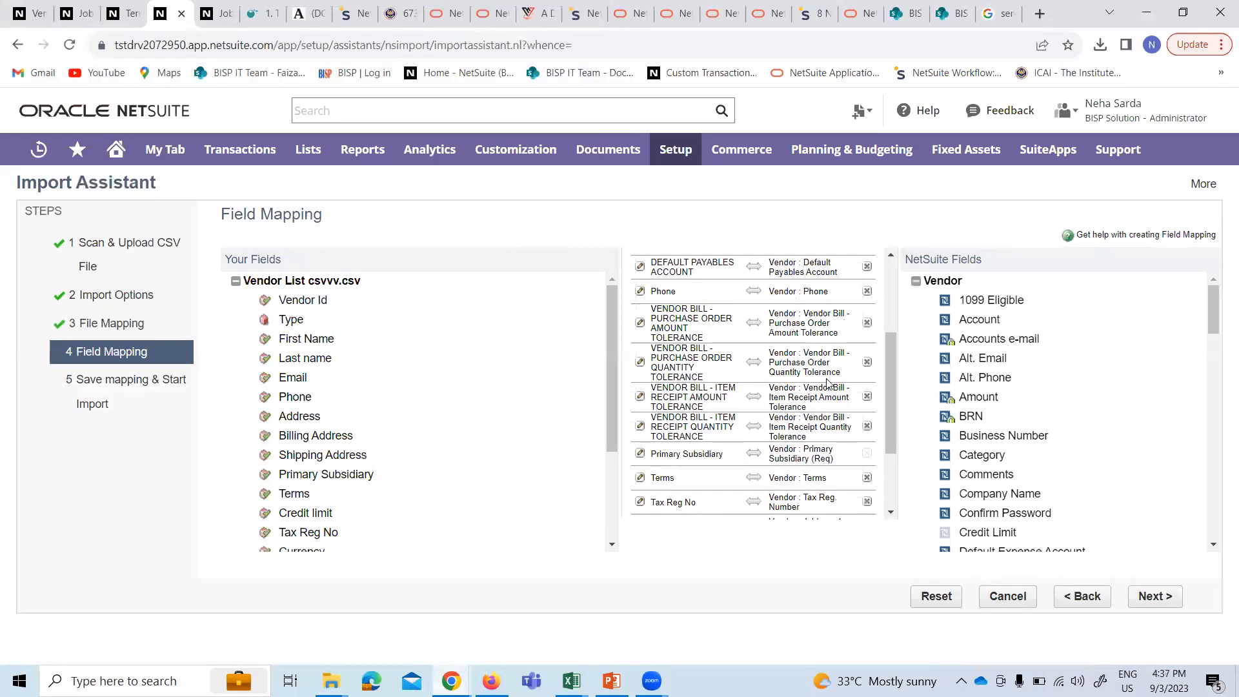
{"action": "scroll", "coordinate": [810, 374], "scroll_direction": "up", "scroll_amount": 5}
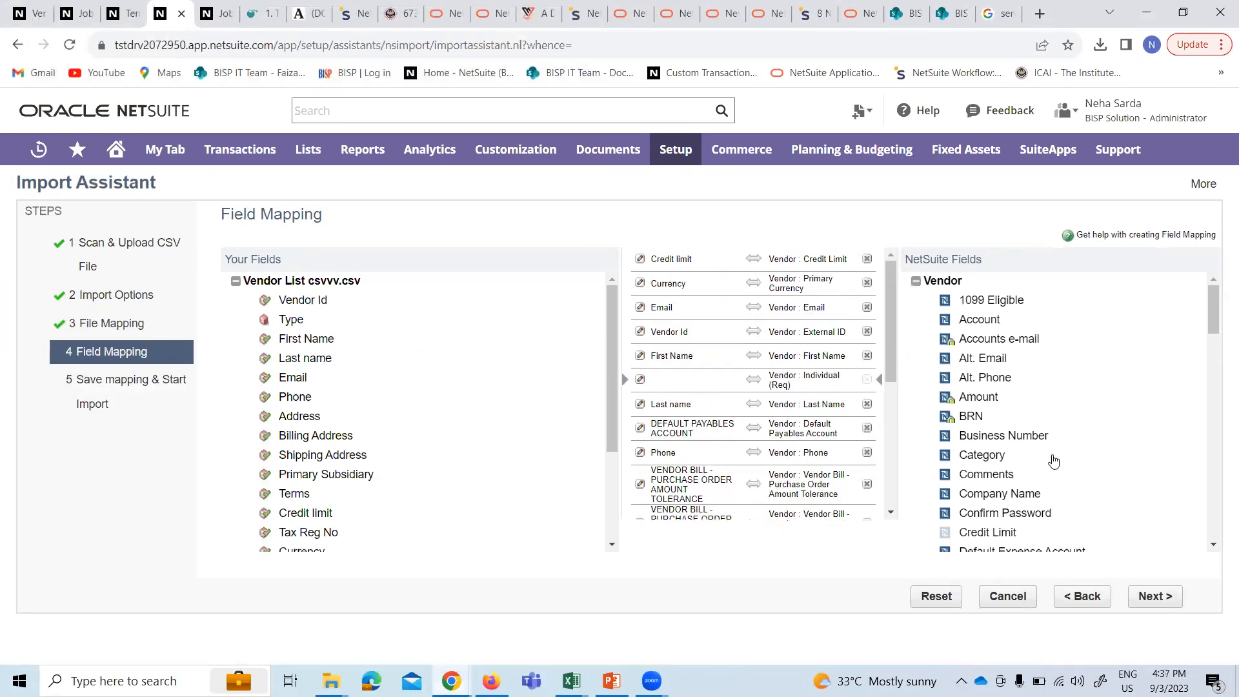
{"action": "left_click", "coordinate": [1141, 595]}
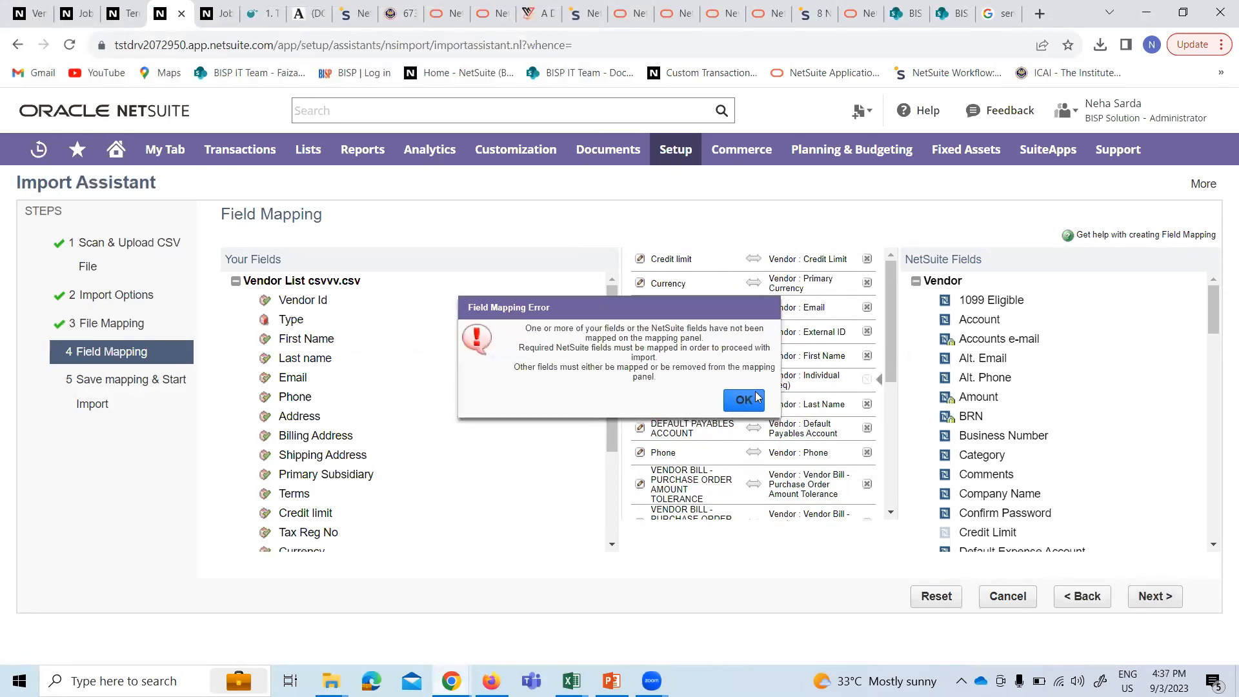
{"action": "left_click", "coordinate": [757, 399]}
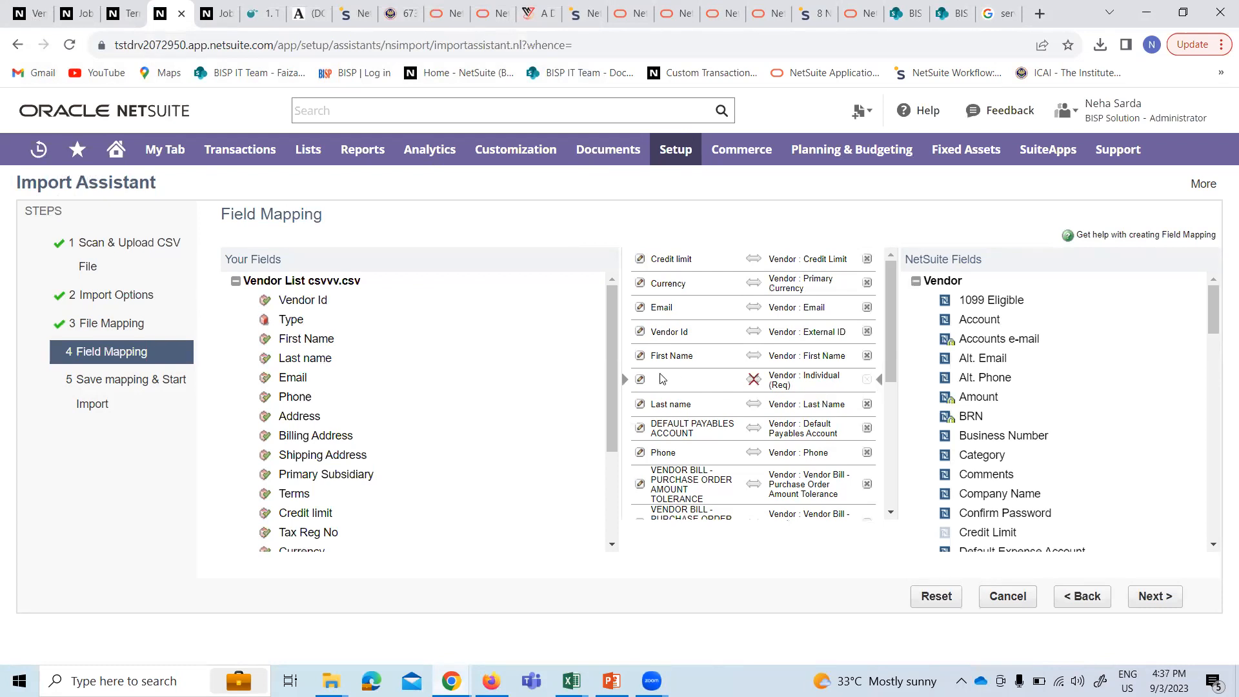
- Set the default value of the required Individual field to Yes and submit the field mapping
{"action": "left_click", "coordinate": [641, 381]}
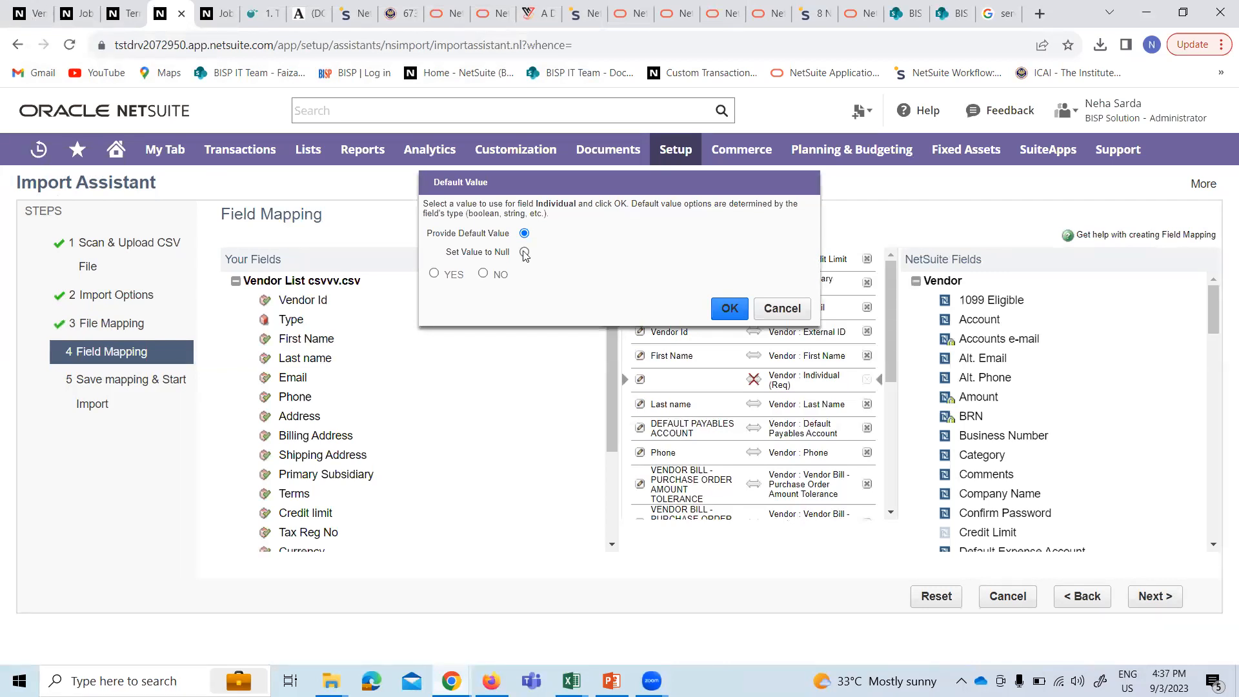
{"action": "left_click", "coordinate": [728, 309]}
{"action": "scroll", "coordinate": [766, 400], "scroll_direction": "down", "scroll_amount": 5}
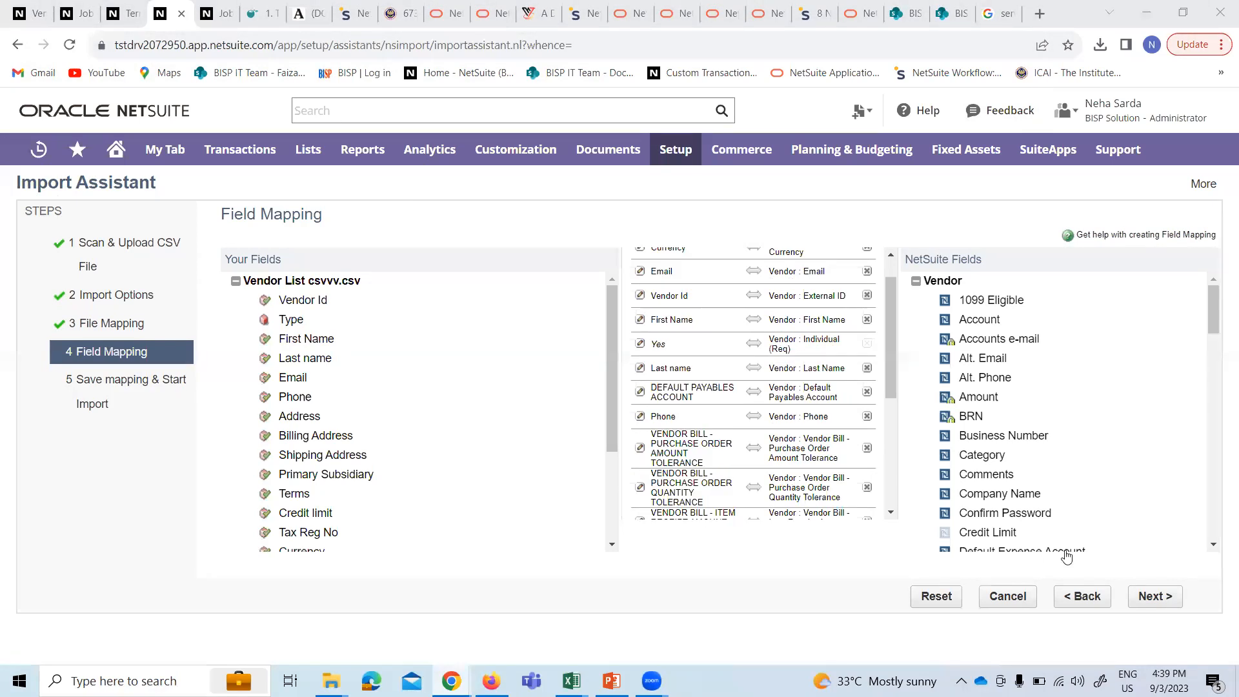
{"action": "left_click", "coordinate": [1138, 598]}
{"action": "left_click", "coordinate": [1137, 598]}
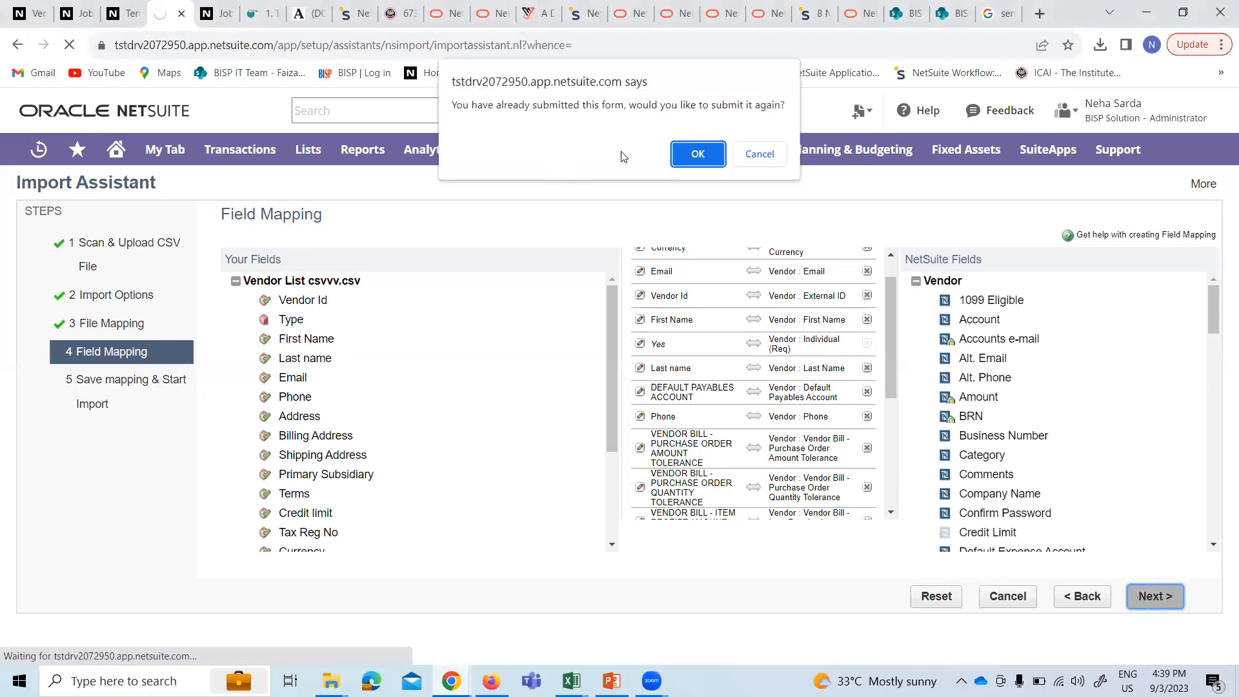
{"action": "left_click", "coordinate": [699, 154]}
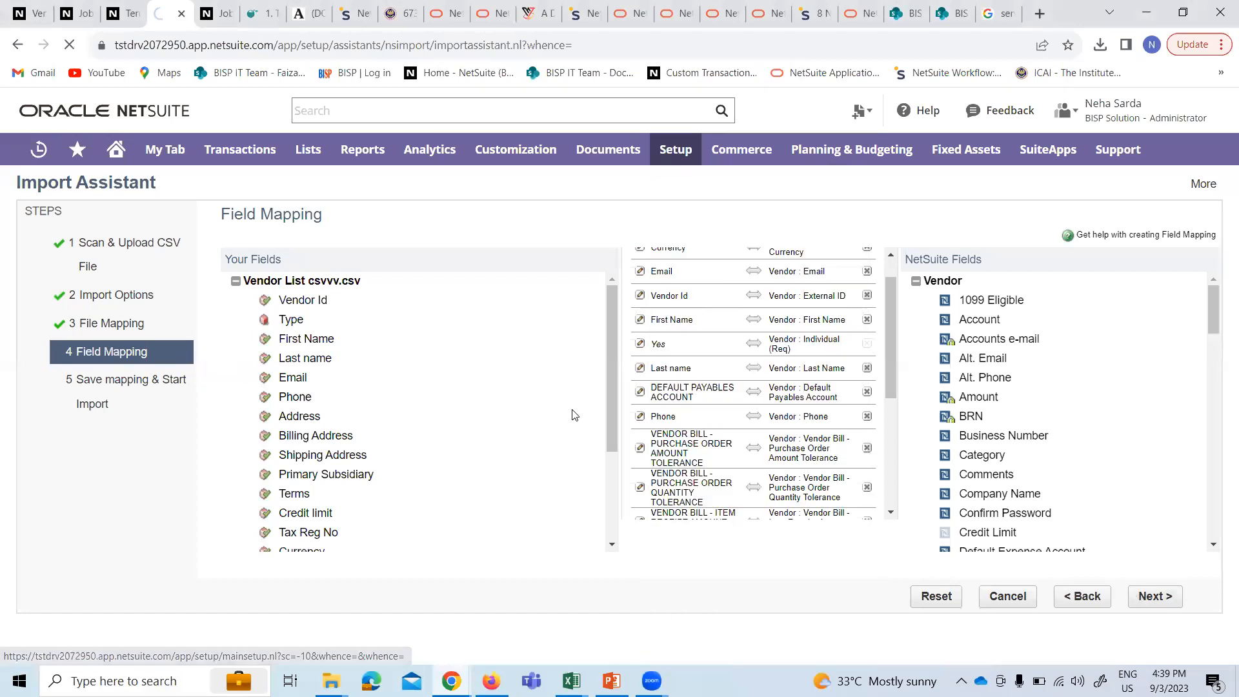
- Open the CSV import job status list and refresh it
{"action": "left_click", "coordinate": [161, 232]}
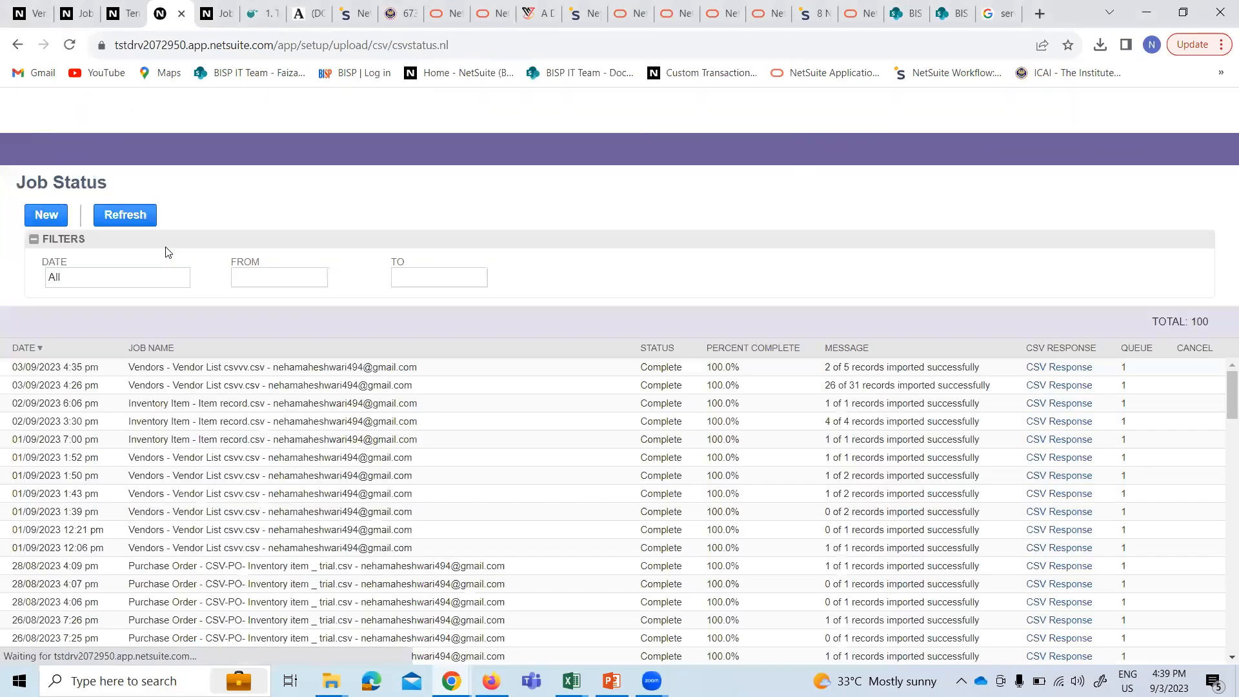
{"action": "left_click", "coordinate": [113, 214]}
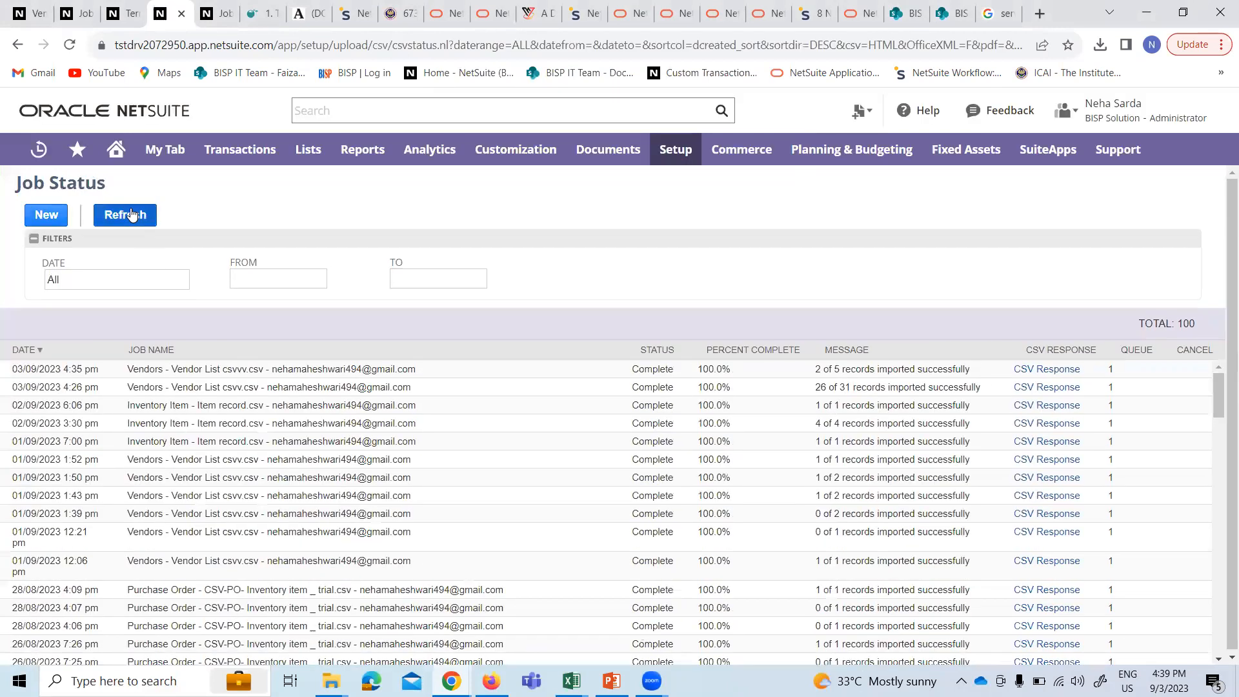
{"action": "left_click", "coordinate": [133, 215]}
- Open the list of saved CSV imports and reopen the Vendor MAster import
{"action": "mouse_move", "coordinate": [678, 154]}
{"action": "mouse_move", "coordinate": [736, 509]}
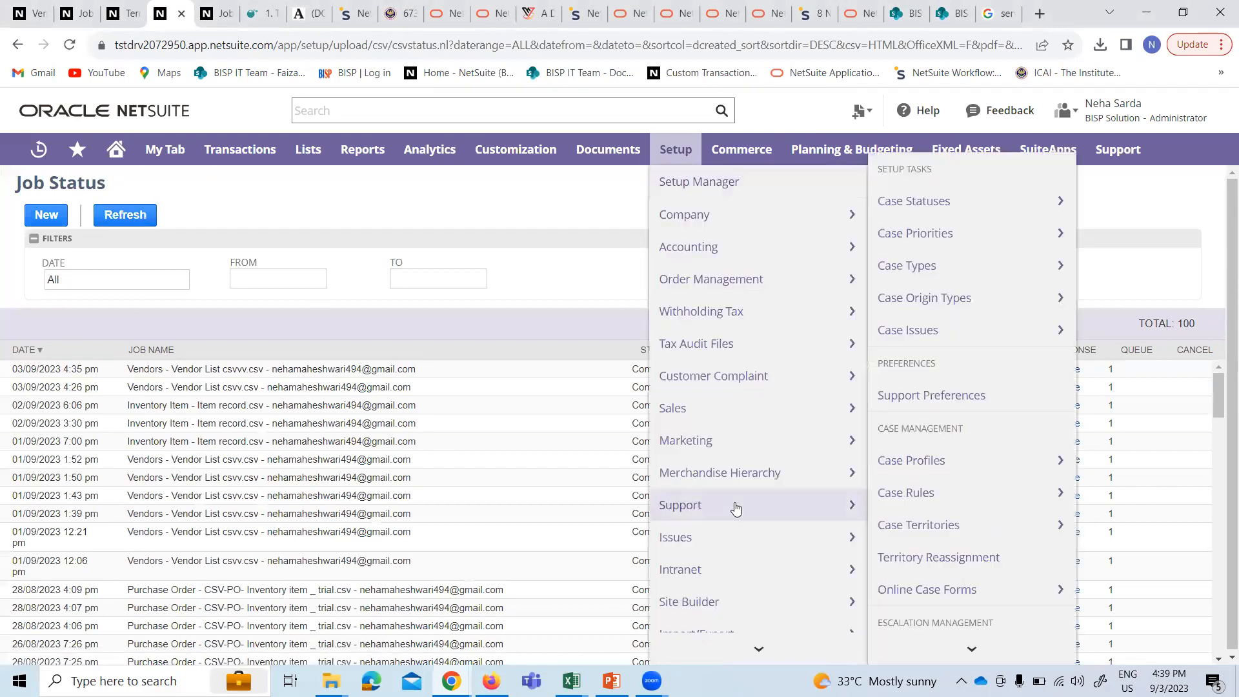
{"action": "scroll", "coordinate": [736, 508], "scroll_direction": "down", "scroll_amount": 2}
{"action": "mouse_move", "coordinate": [714, 550]}
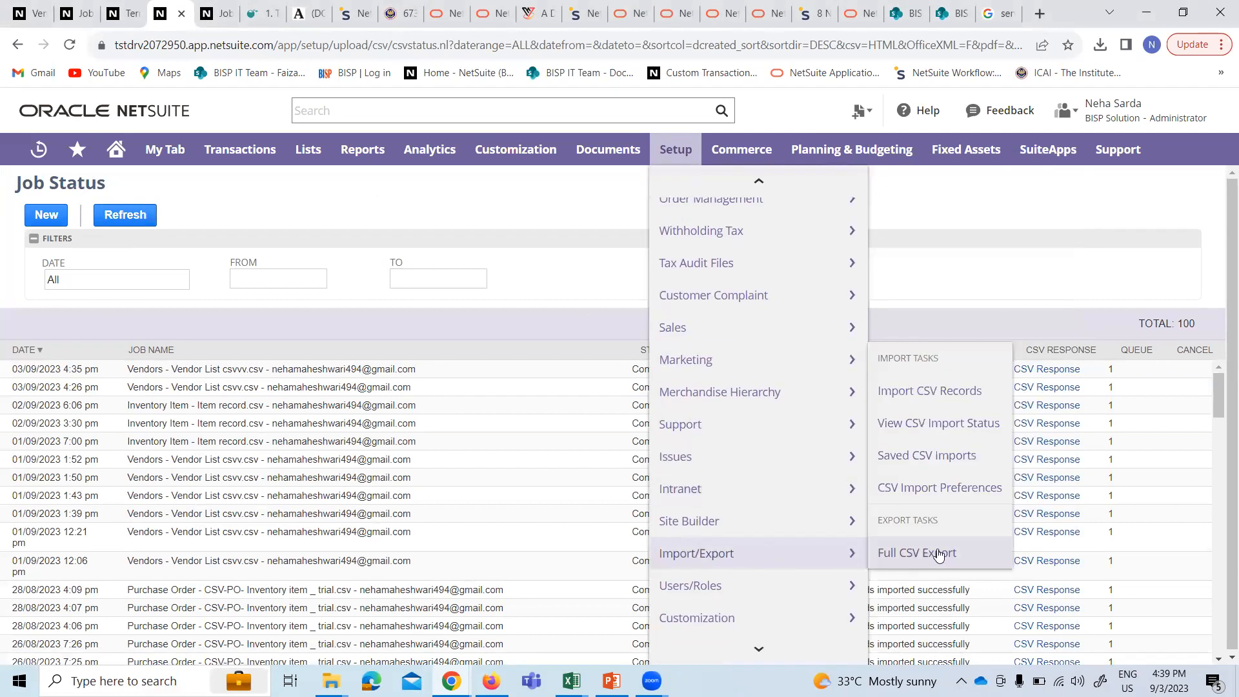
{"action": "left_click", "coordinate": [930, 457]}
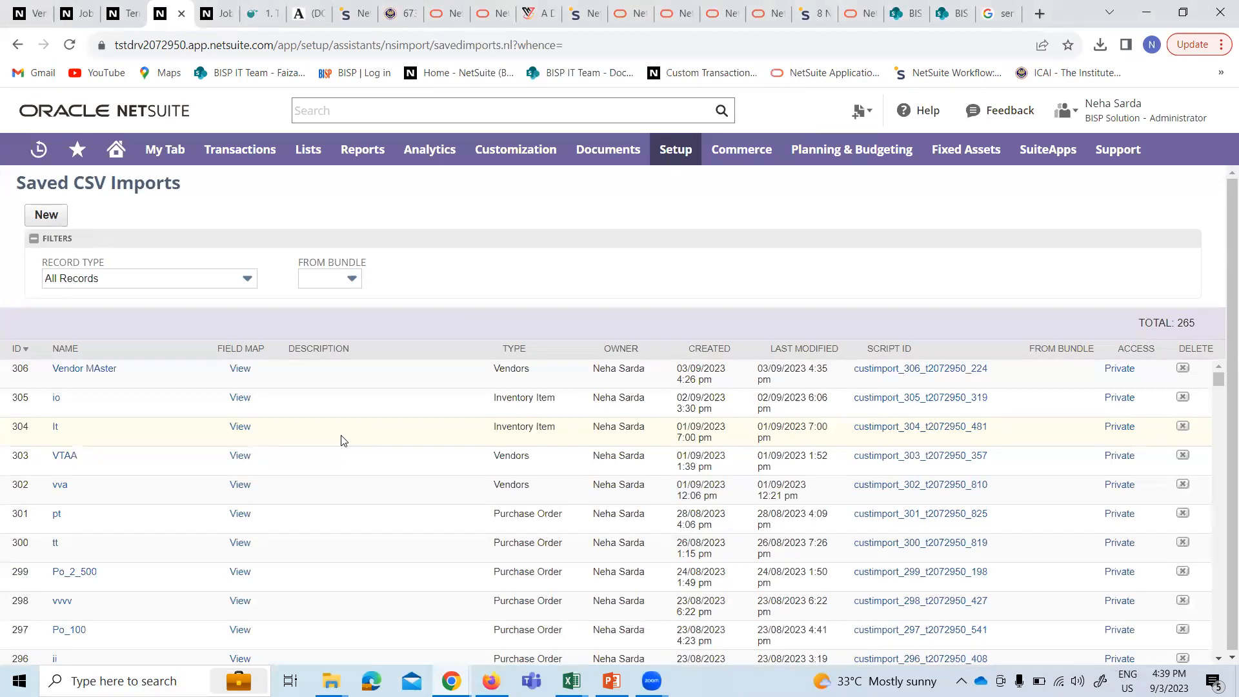
{"action": "left_click", "coordinate": [91, 372]}
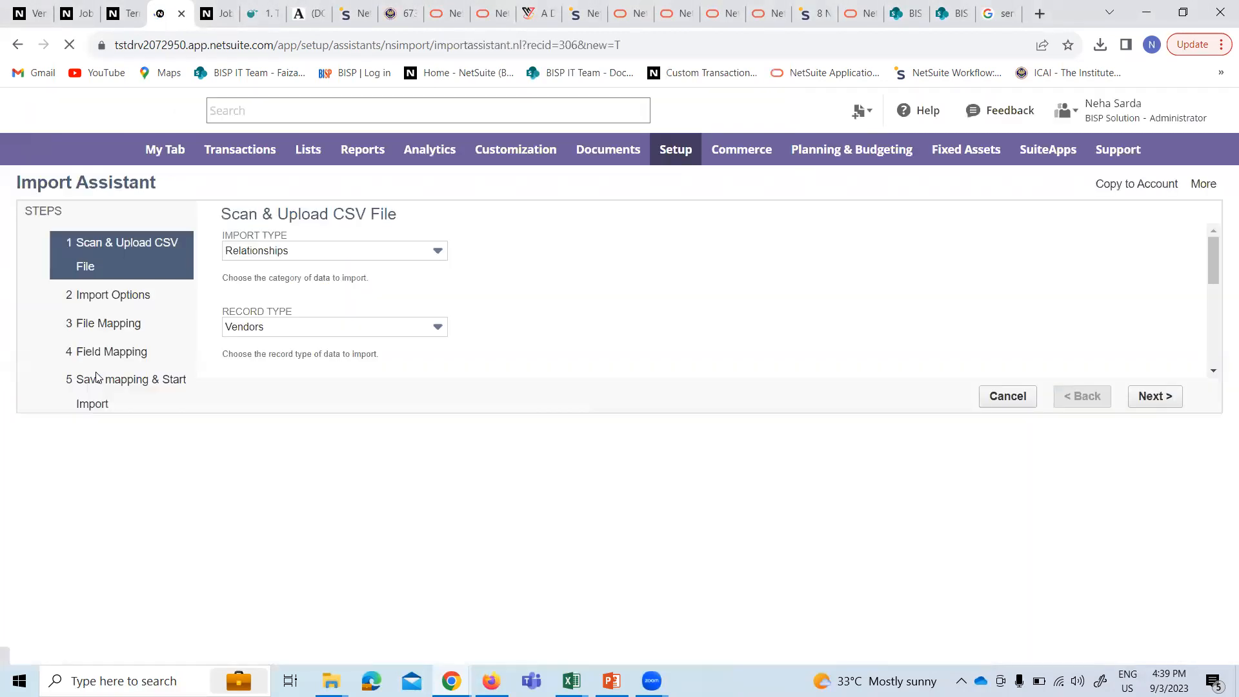
- Choose the Vendor List csvvv file for upload and try to continue to the import options
{"action": "scroll", "coordinate": [339, 359], "scroll_direction": "down", "scroll_amount": 1}
{"action": "left_click", "coordinate": [277, 535]}
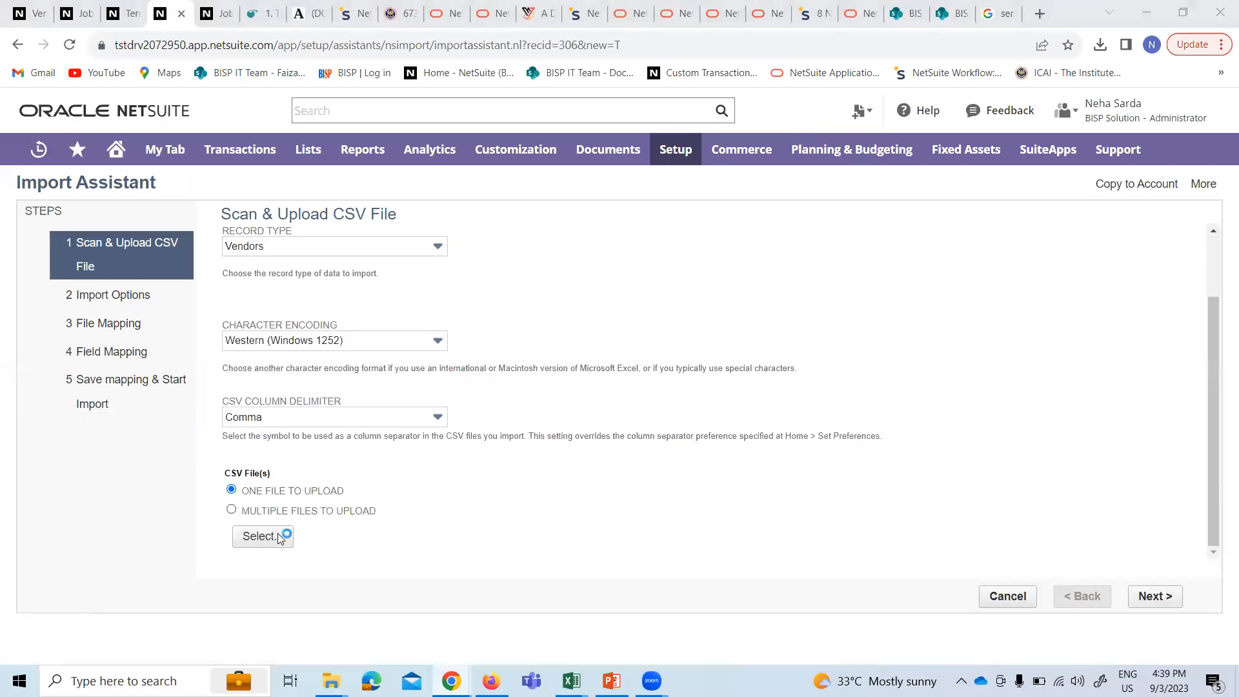
{"action": "left_click", "coordinate": [200, 119]}
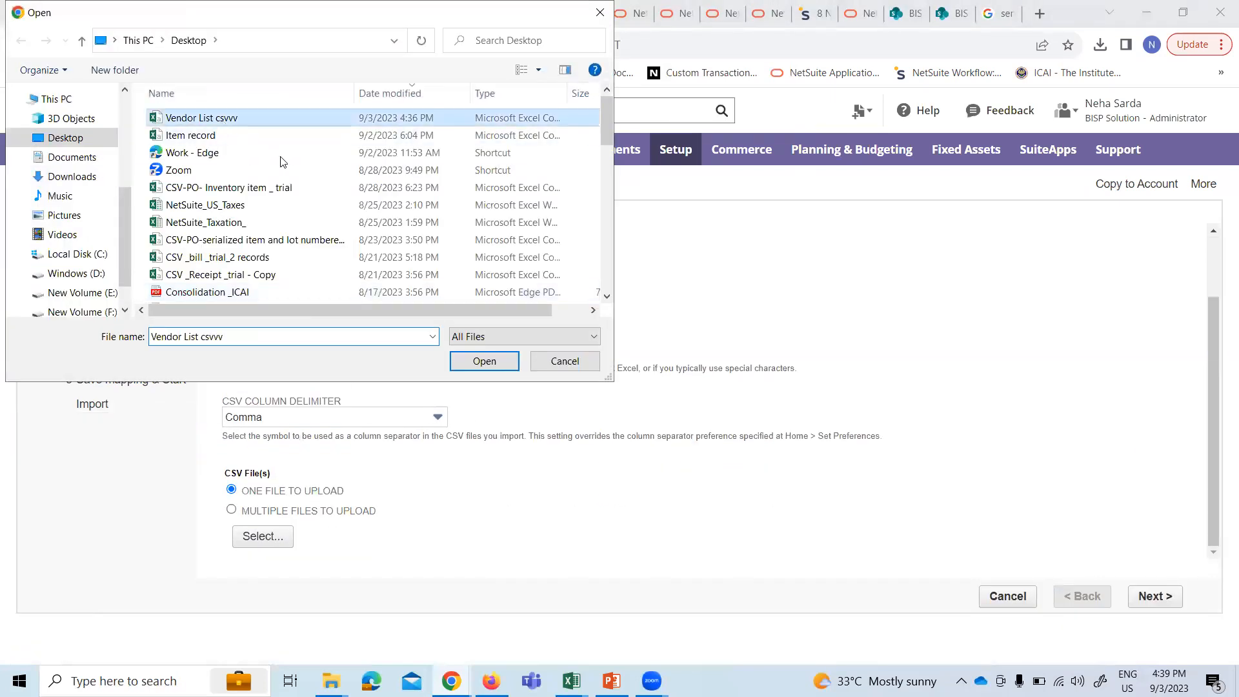
{"action": "left_click", "coordinate": [498, 361]}
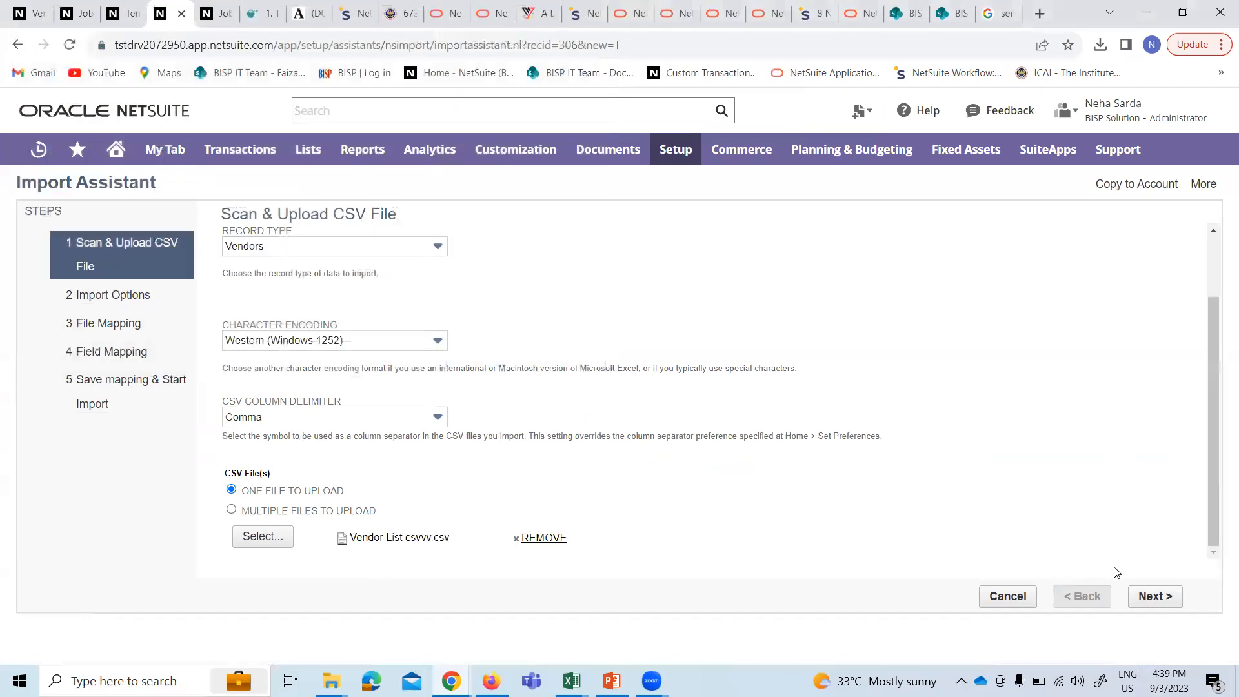
{"action": "left_click", "coordinate": [1135, 597]}
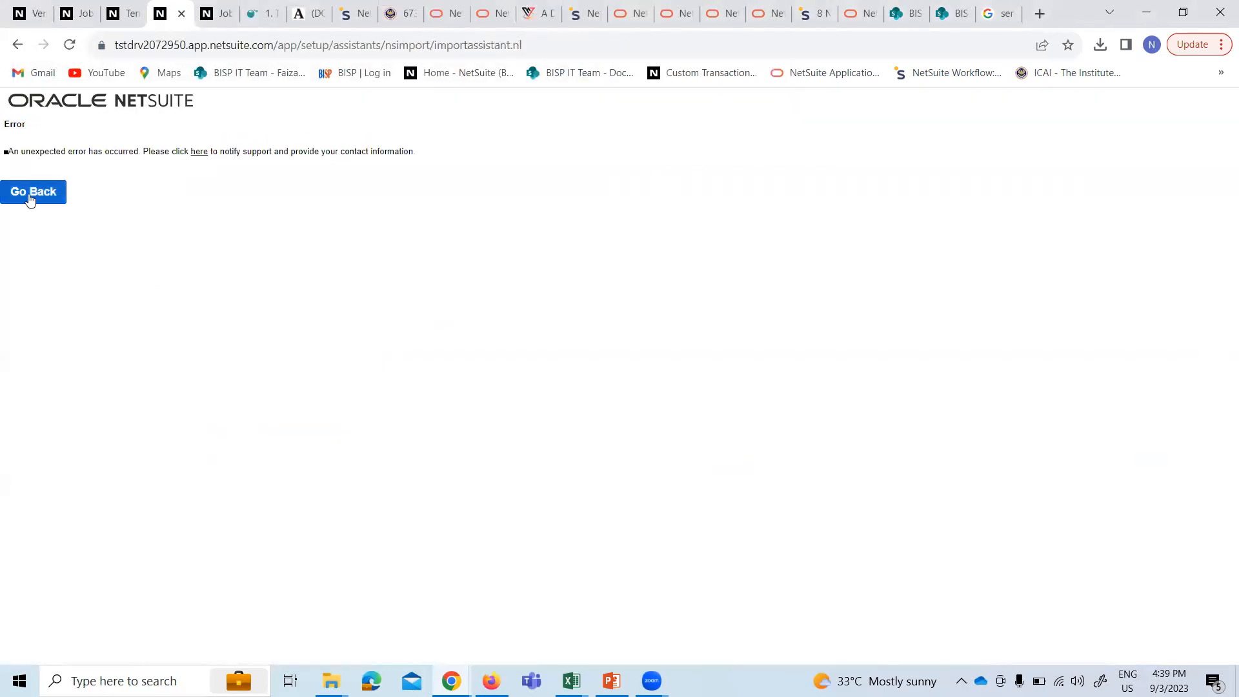
- Go back to the file upload stage and try to attach the Vendor List csvvv file again
{"action": "left_click", "coordinate": [38, 200]}
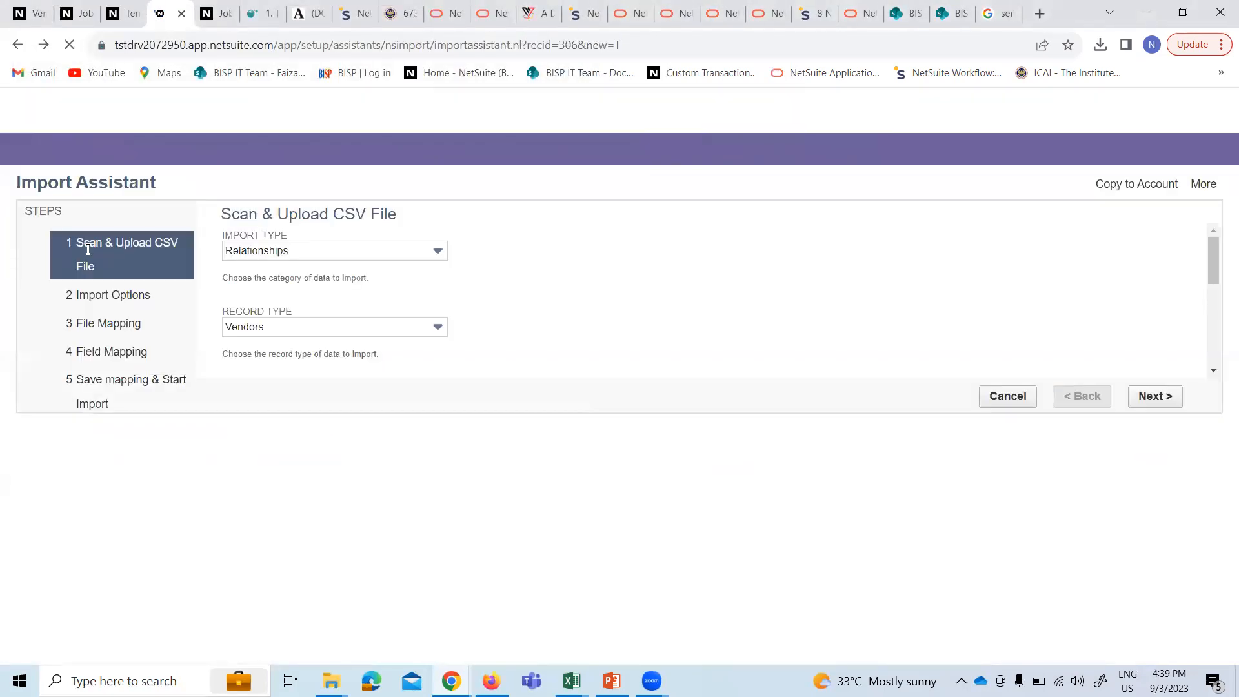
{"action": "scroll", "coordinate": [454, 387], "scroll_direction": "down", "scroll_amount": 1}
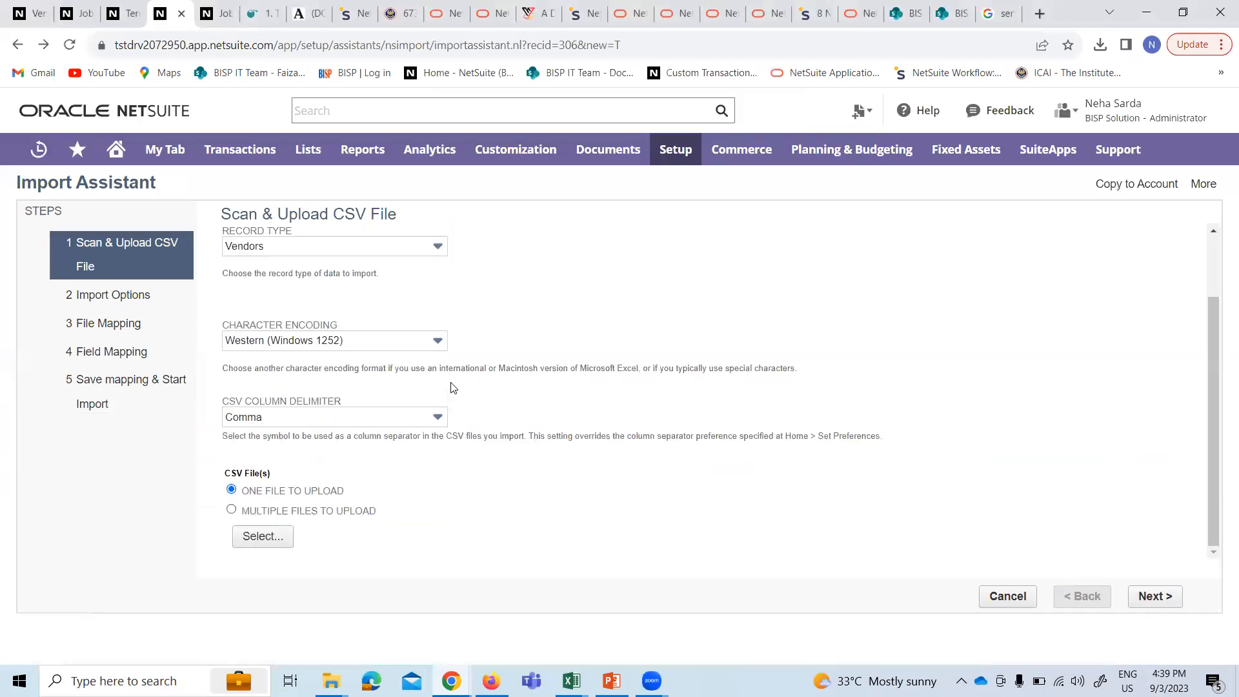
{"action": "left_click", "coordinate": [284, 539]}
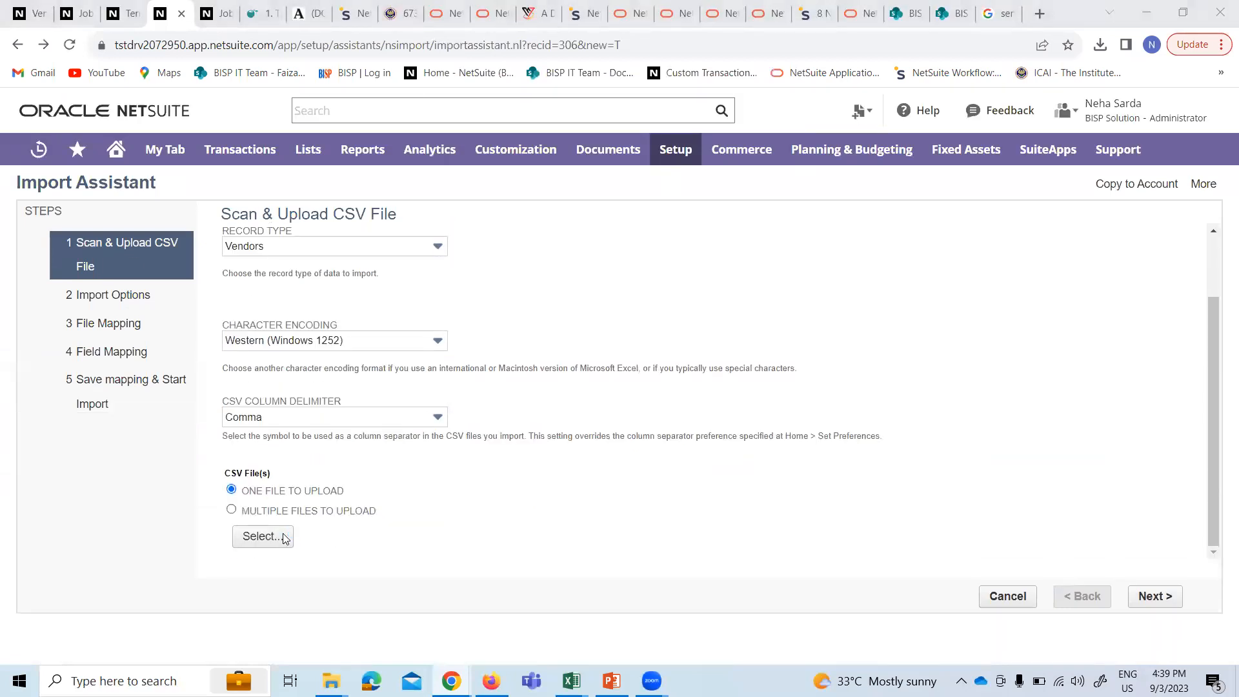
{"action": "left_click", "coordinate": [272, 125]}
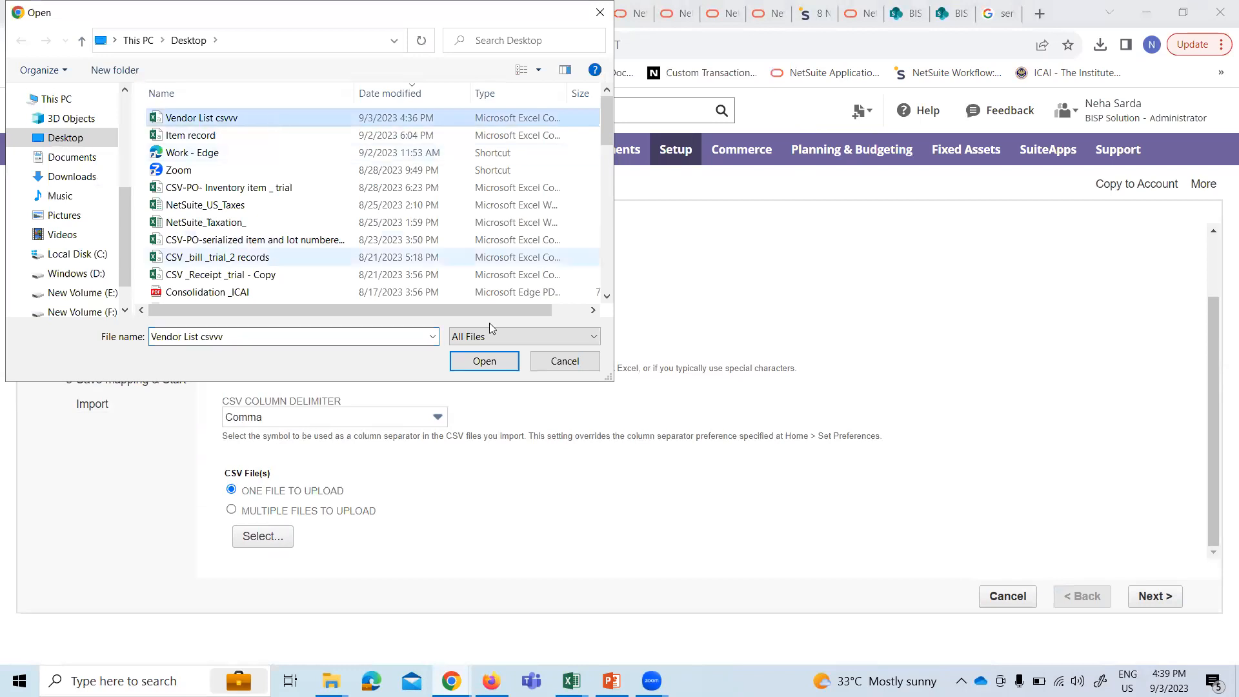
{"action": "left_click", "coordinate": [484, 360]}
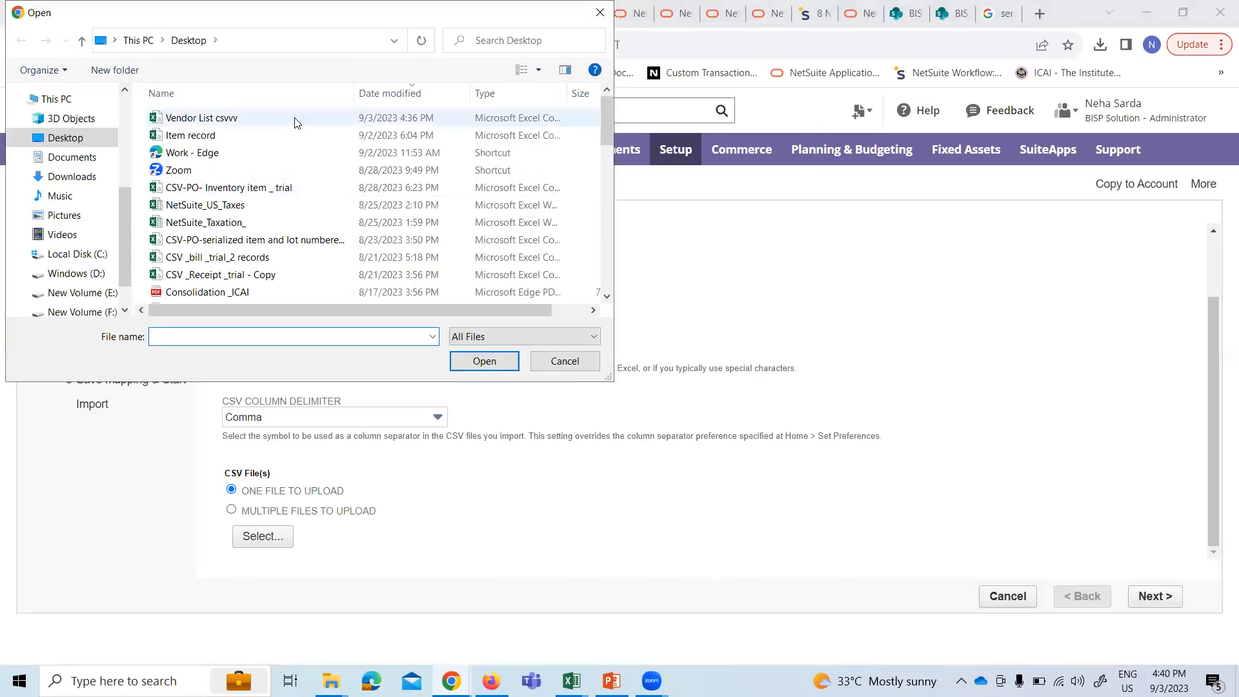
{"action": "left_click", "coordinate": [484, 360]}
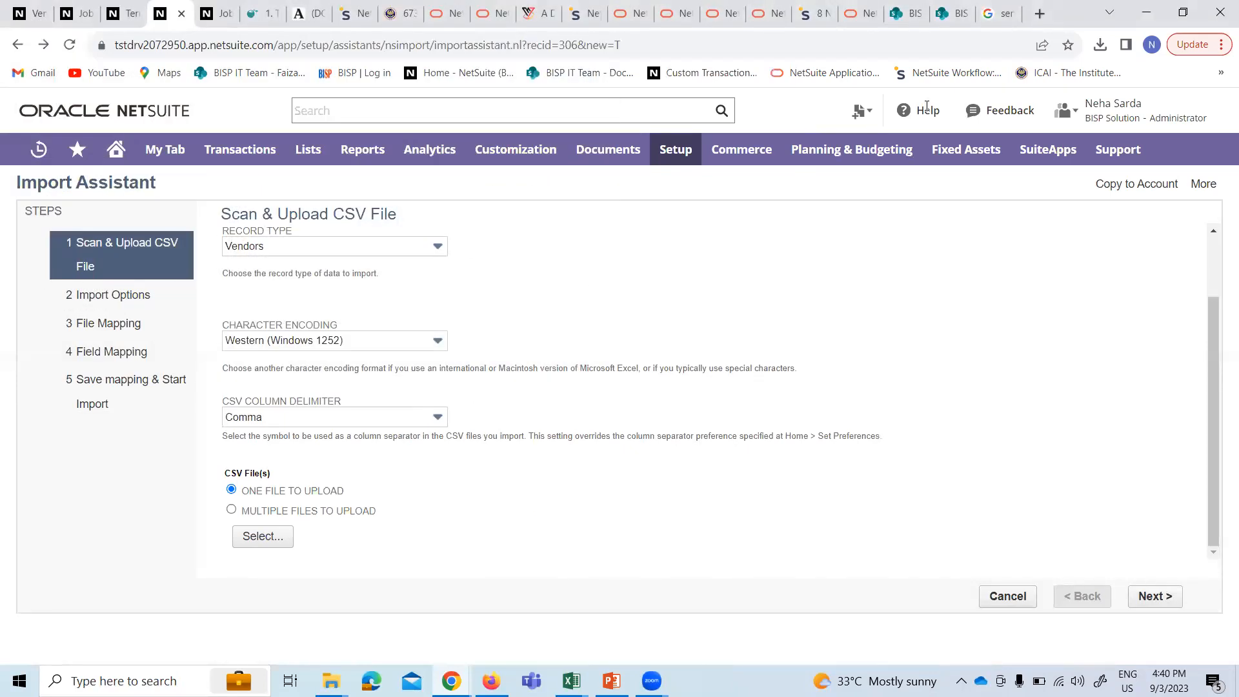
- Leave the current import attempt, return to the saved CSV imports and start the Vendor MAster import afresh
{"action": "scroll", "coordinate": [610, 427], "scroll_direction": "up", "scroll_amount": 1}
{"action": "scroll", "coordinate": [611, 427], "scroll_direction": "up", "scroll_amount": 1}
{"action": "scroll", "coordinate": [611, 428], "scroll_direction": "down", "scroll_amount": 1}
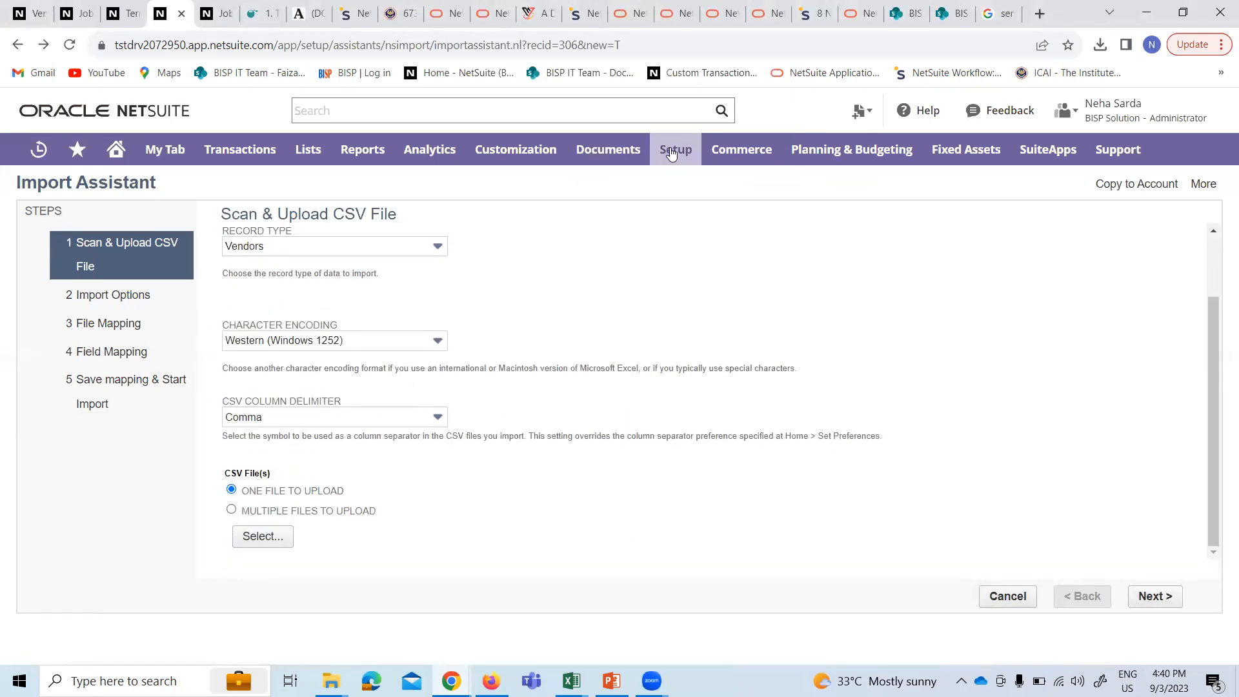
{"action": "mouse_move", "coordinate": [675, 149]}
{"action": "mouse_move", "coordinate": [723, 470]}
{"action": "scroll", "coordinate": [723, 469], "scroll_direction": "down", "scroll_amount": 3}
{"action": "mouse_move", "coordinate": [800, 485]}
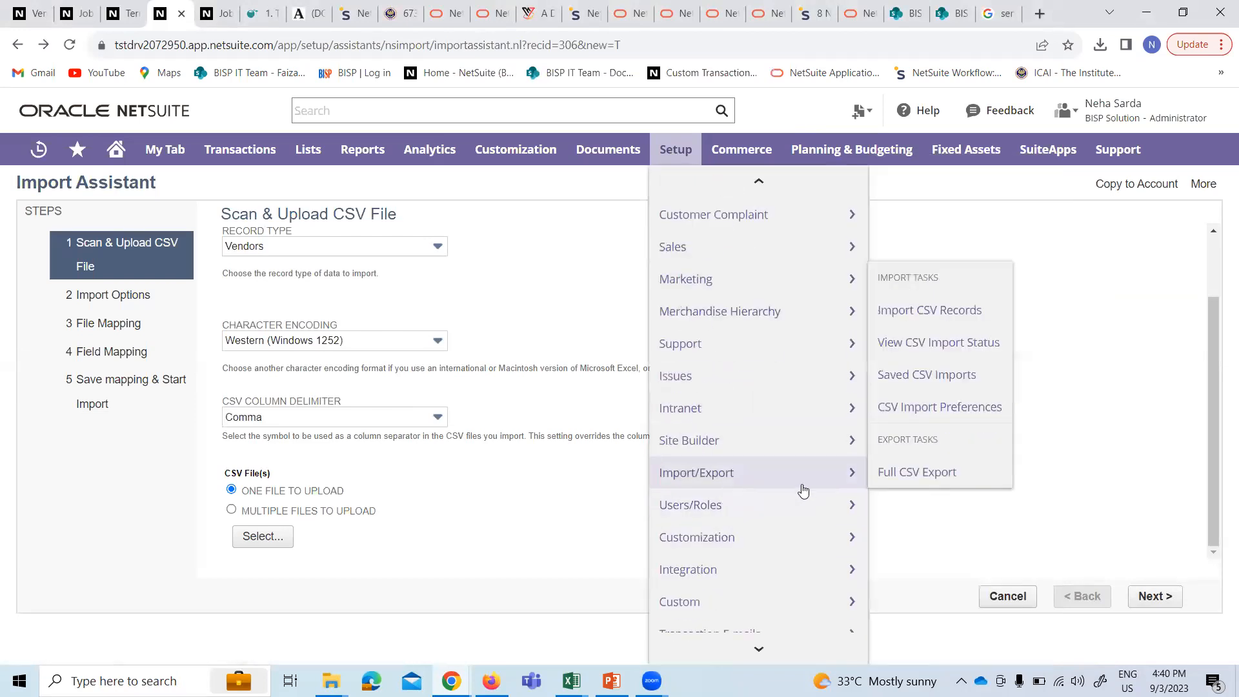
{"action": "left_click", "coordinate": [920, 376]}
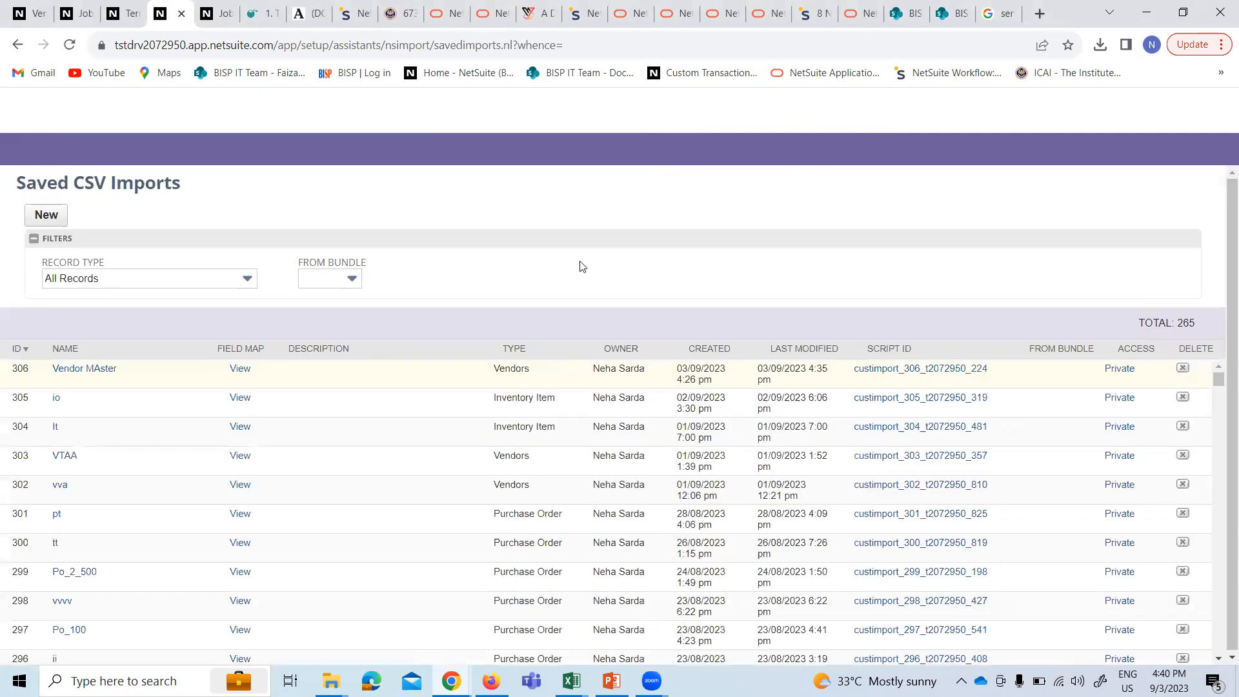
{"action": "left_click", "coordinate": [92, 370]}
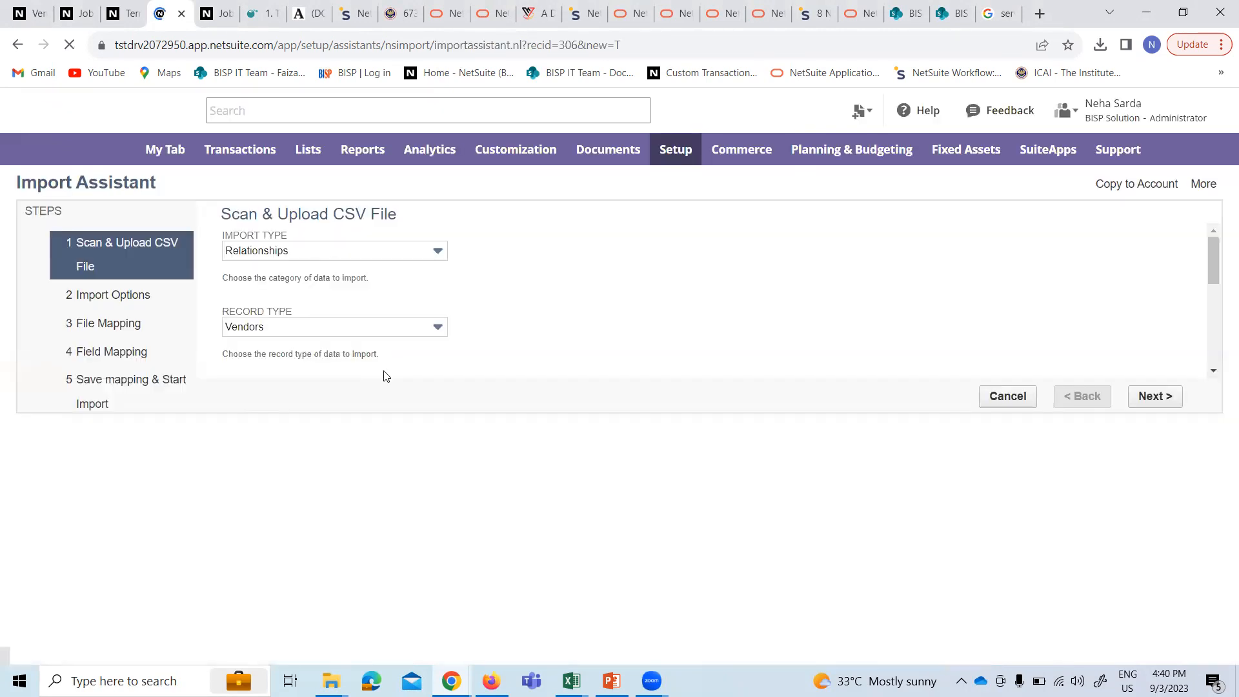
- Upload the Vendor List csvvv file as the single CSV and continue with Add data handling to the field mapping
{"action": "scroll", "coordinate": [594, 520], "scroll_direction": "down", "scroll_amount": 2}
{"action": "scroll", "coordinate": [594, 520], "scroll_direction": "up", "scroll_amount": 2}
{"action": "scroll", "coordinate": [581, 518], "scroll_direction": "down", "scroll_amount": 2}
{"action": "left_click", "coordinate": [266, 542]}
{"action": "left_click", "coordinate": [227, 120]}
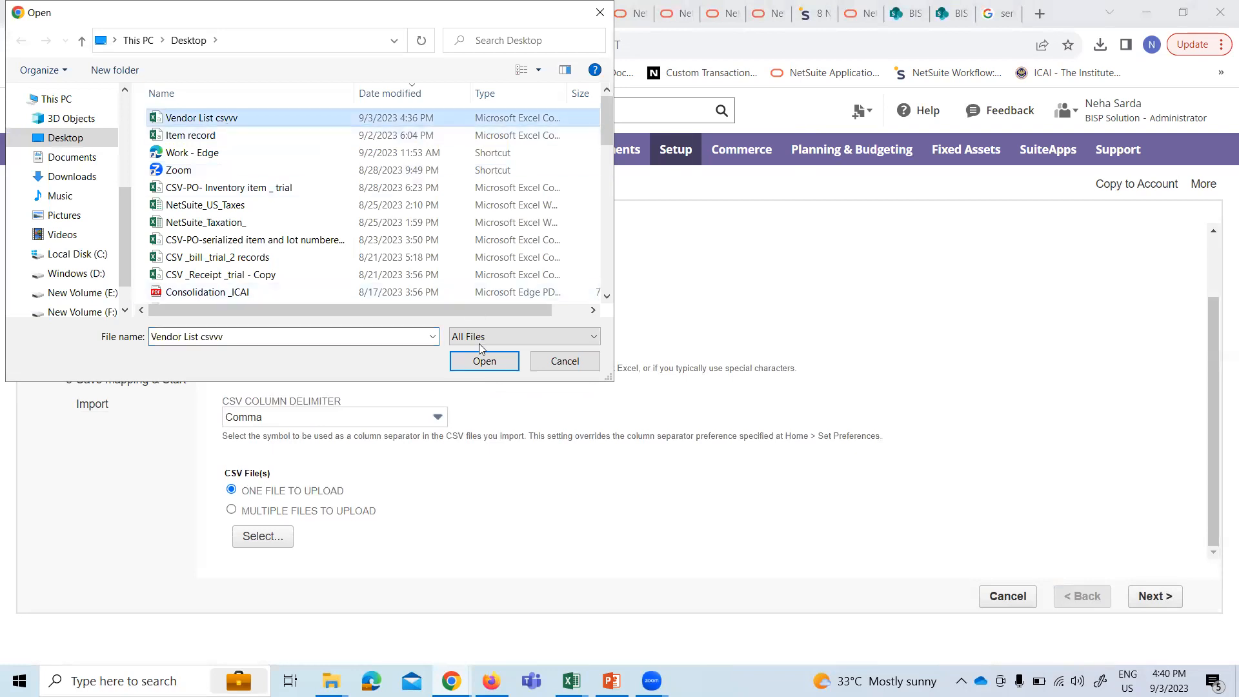
{"action": "left_click", "coordinate": [484, 361]}
{"action": "left_click", "coordinate": [1142, 596]}
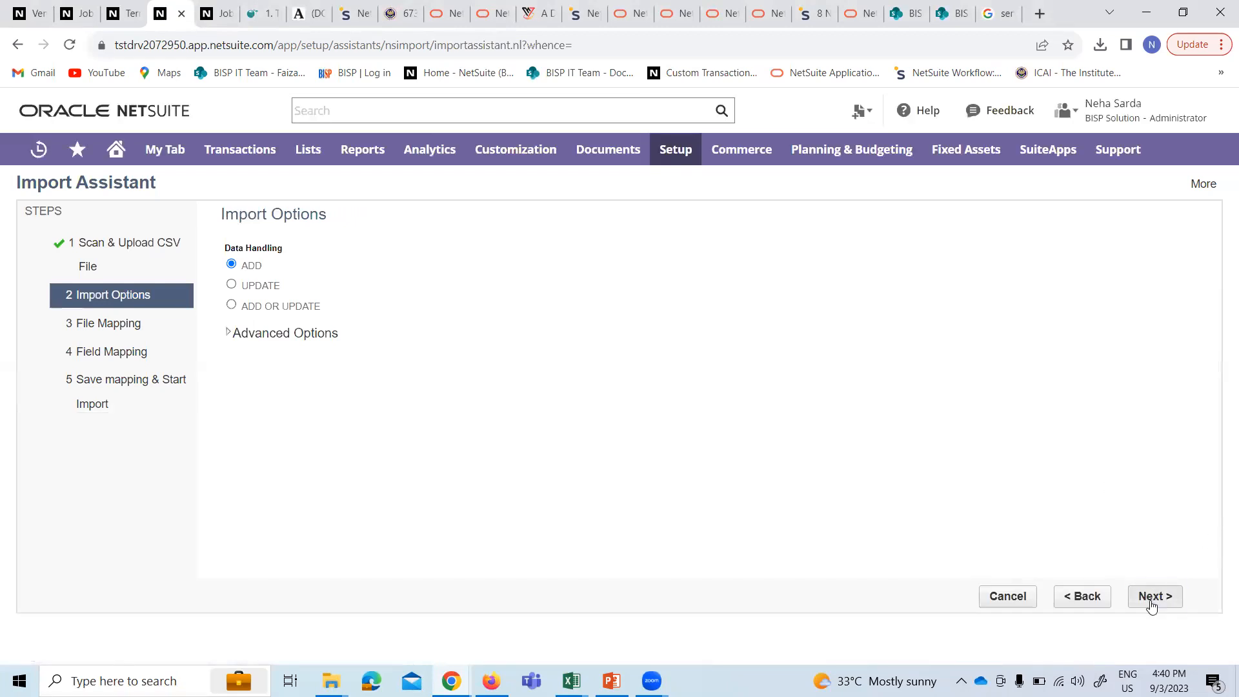
{"action": "left_click", "coordinate": [1152, 604]}
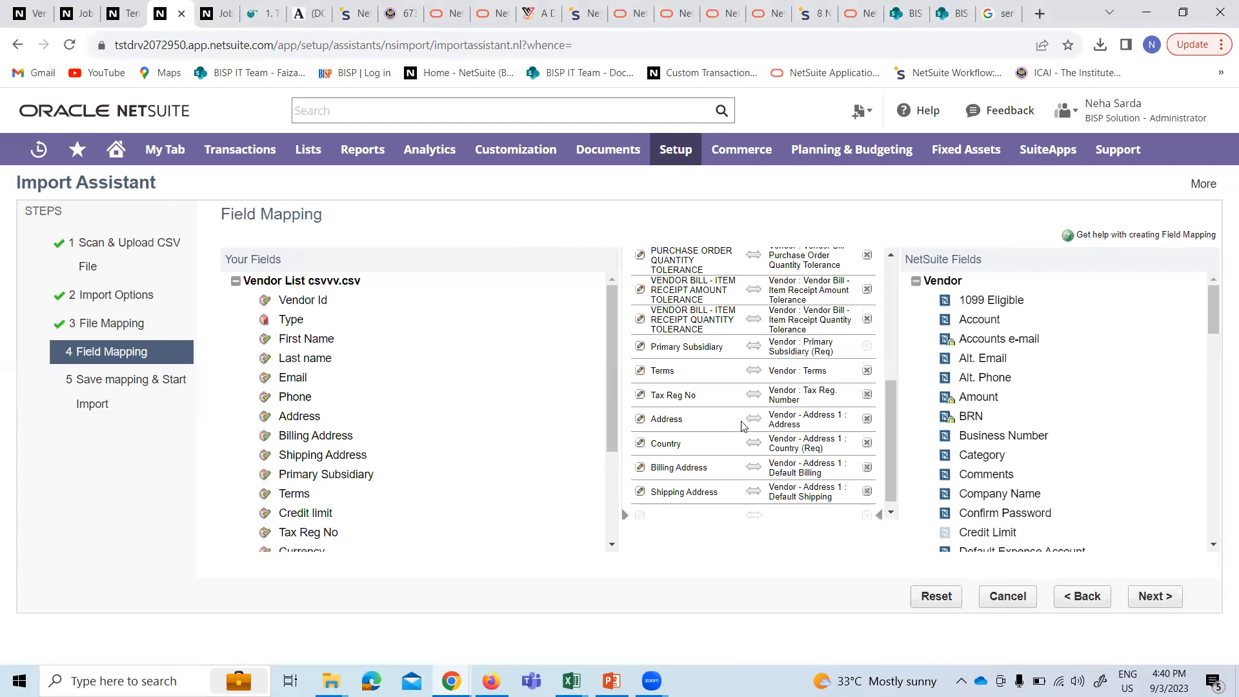
- Give the required Vendor : Individual field the default value Yes, then save and run the import, overwriting Vendor MAster
{"action": "scroll", "coordinate": [742, 426], "scroll_direction": "up", "scroll_amount": 10}
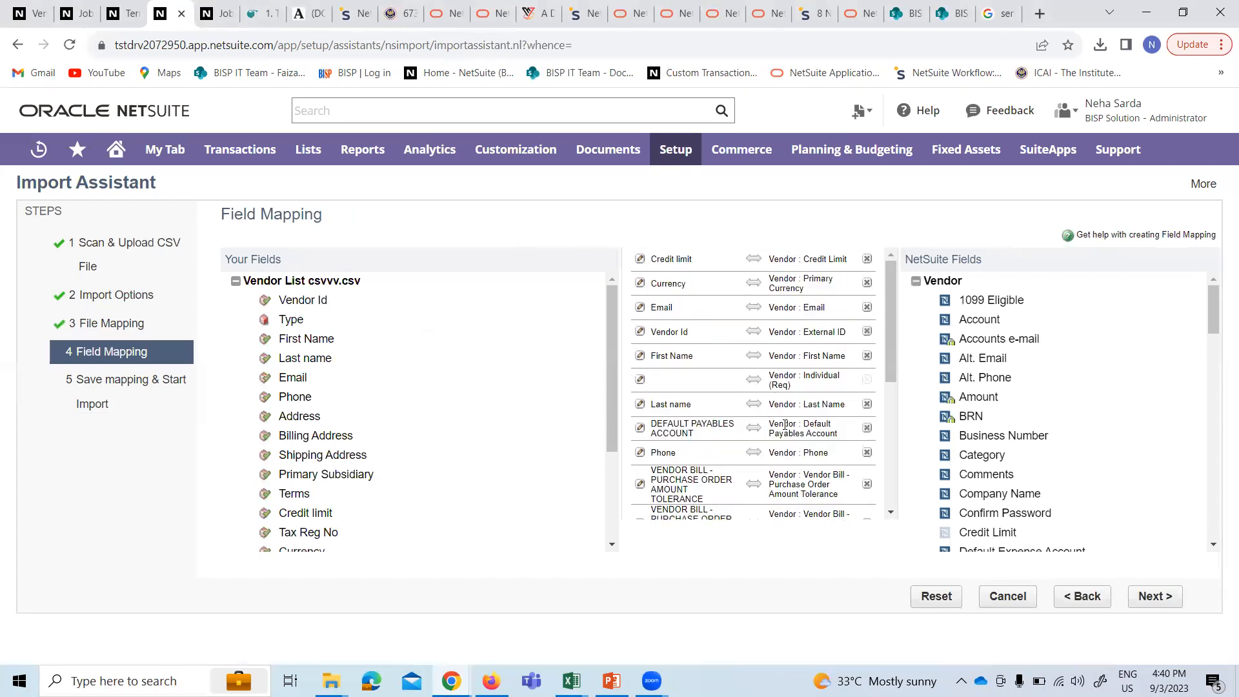
{"action": "left_click", "coordinate": [640, 381]}
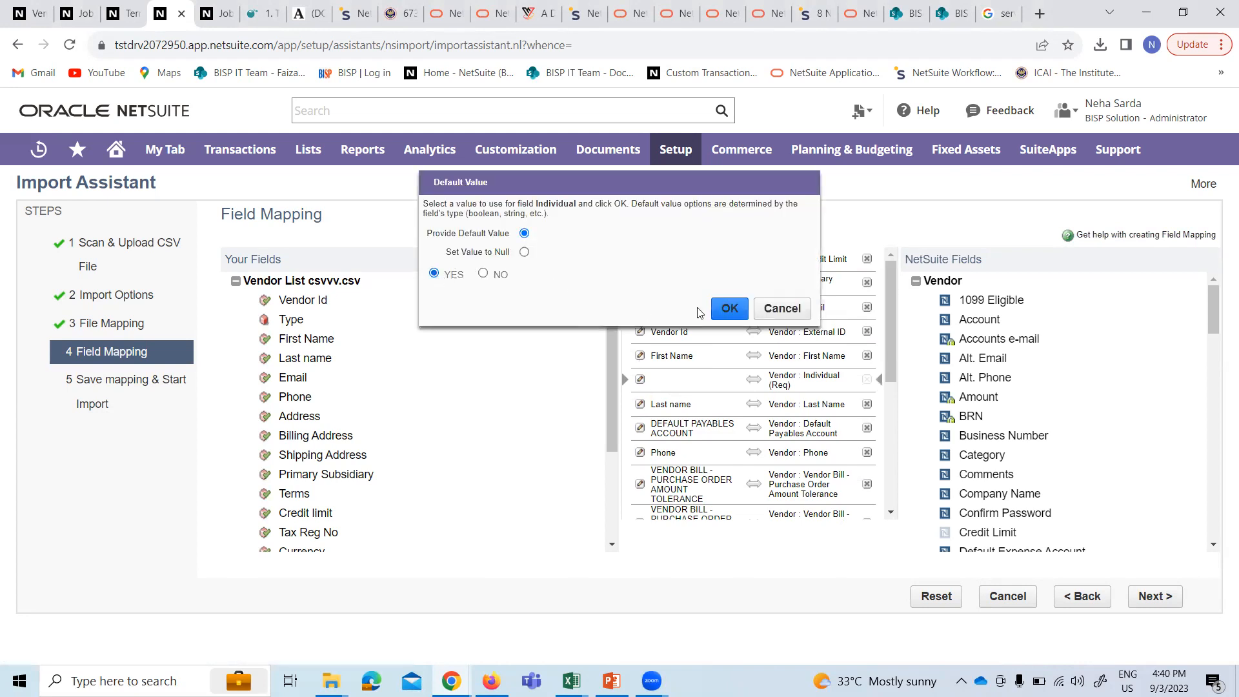
{"action": "left_click", "coordinate": [729, 308]}
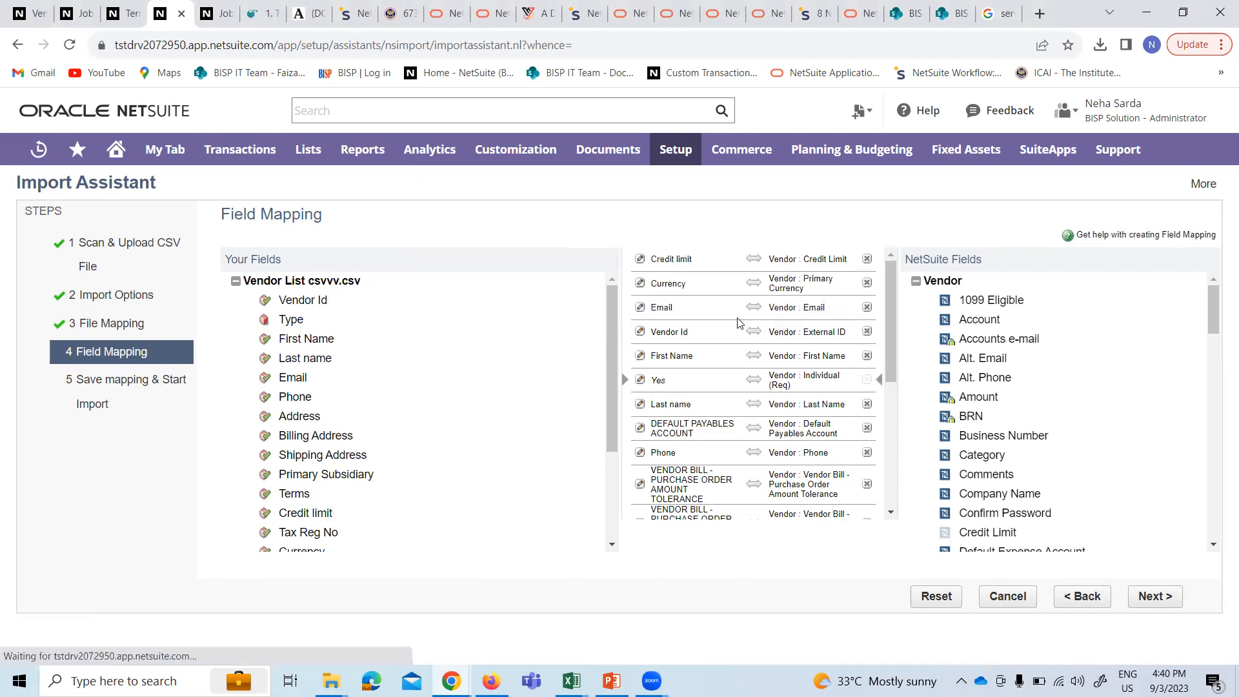
{"action": "left_click", "coordinate": [1158, 597]}
{"action": "left_click", "coordinate": [700, 155]}
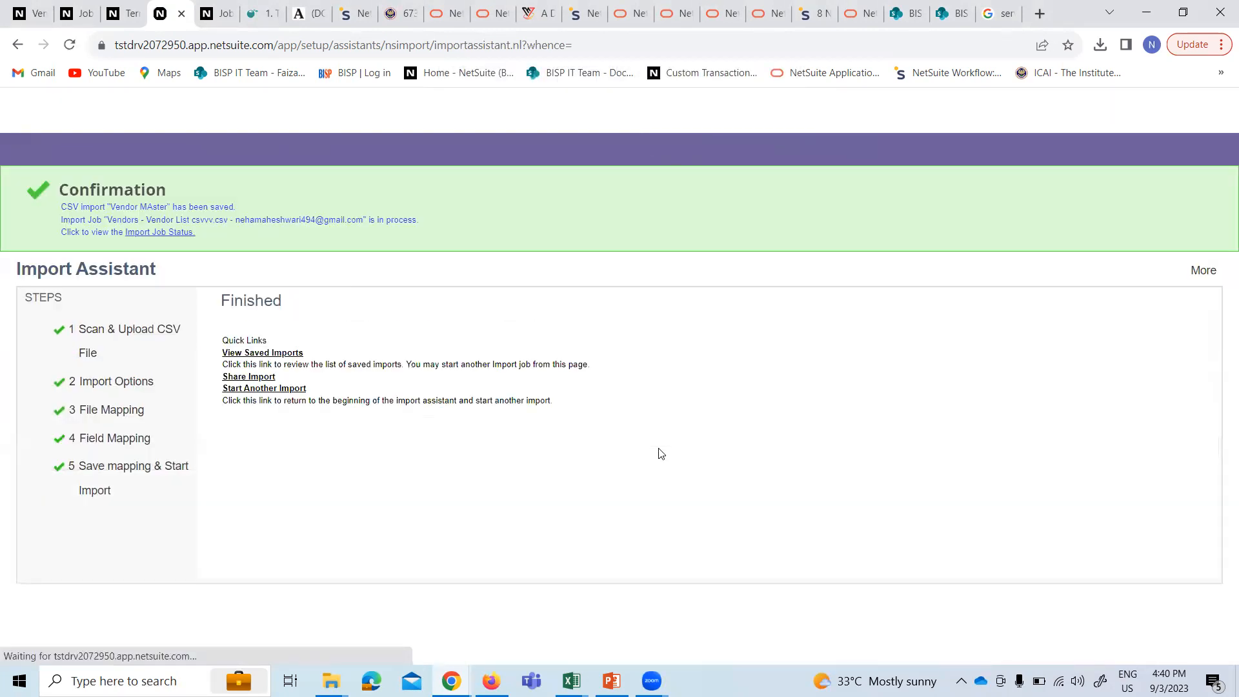
- Open the CSV response of the topmost Vendor List csvvv job in the import job status and check the Type values of the rejected rows
{"action": "left_click", "coordinate": [159, 232]}
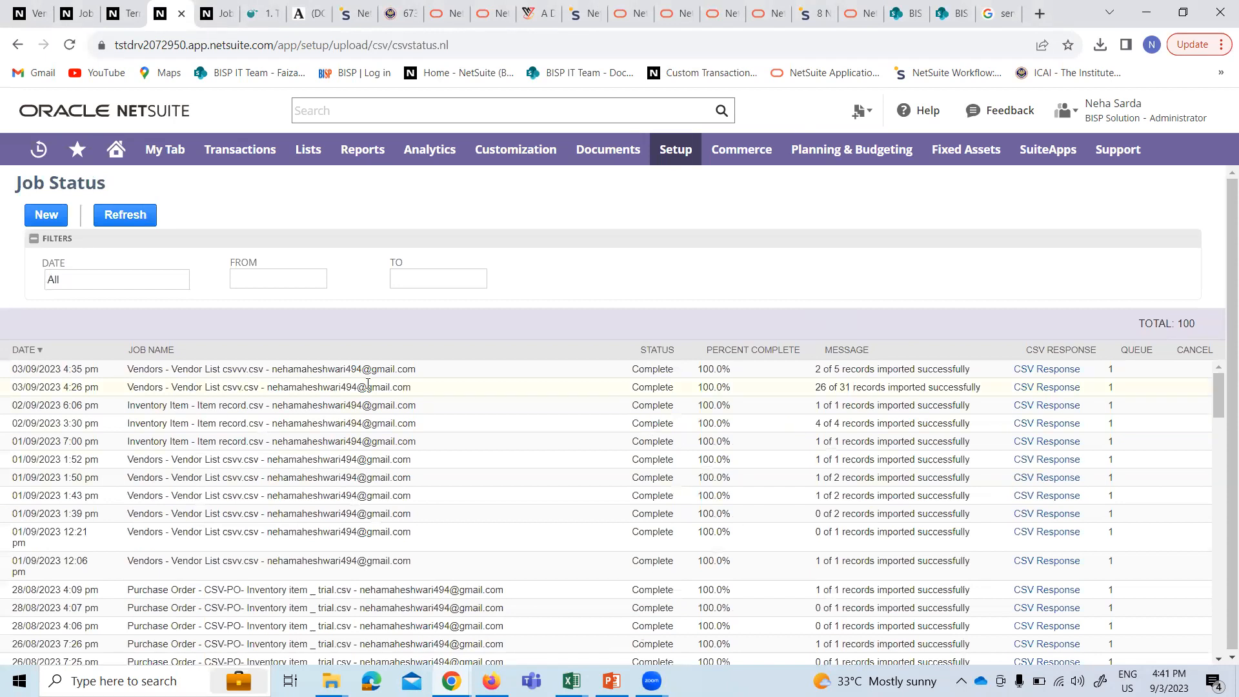
{"action": "left_click", "coordinate": [1025, 371]}
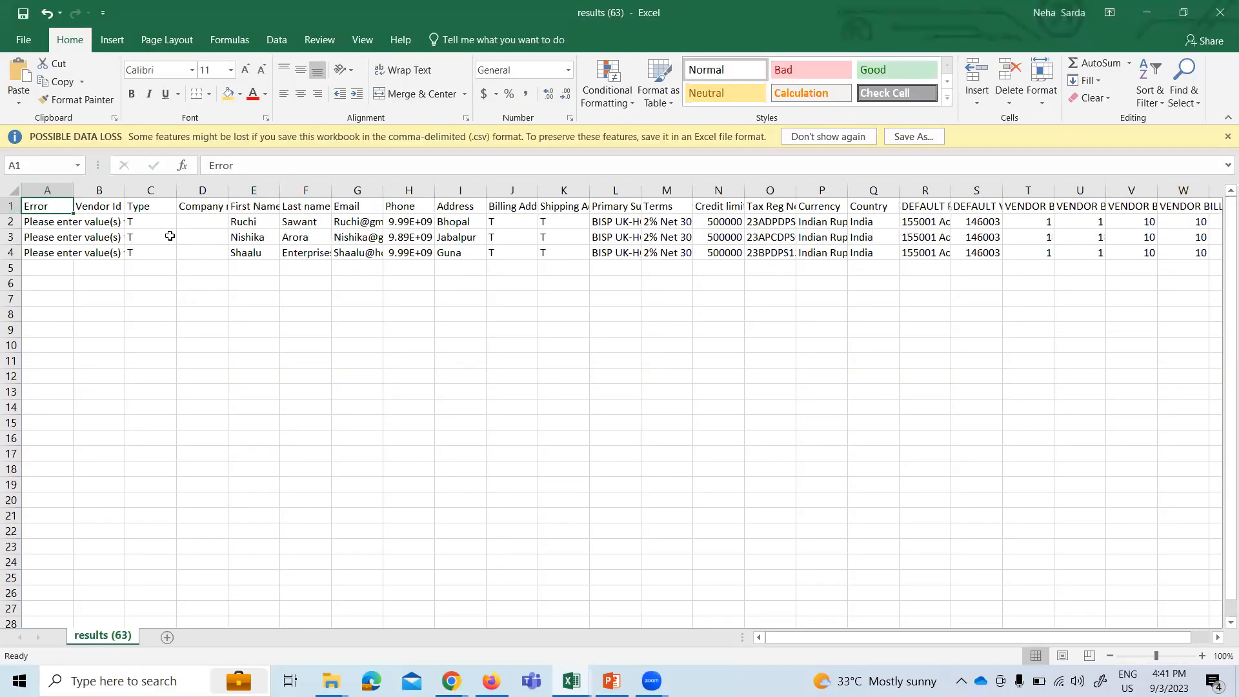
{"action": "left_click", "coordinate": [170, 223]}
{"action": "left_click", "coordinate": [162, 240]}
{"action": "left_click", "coordinate": [158, 248]}
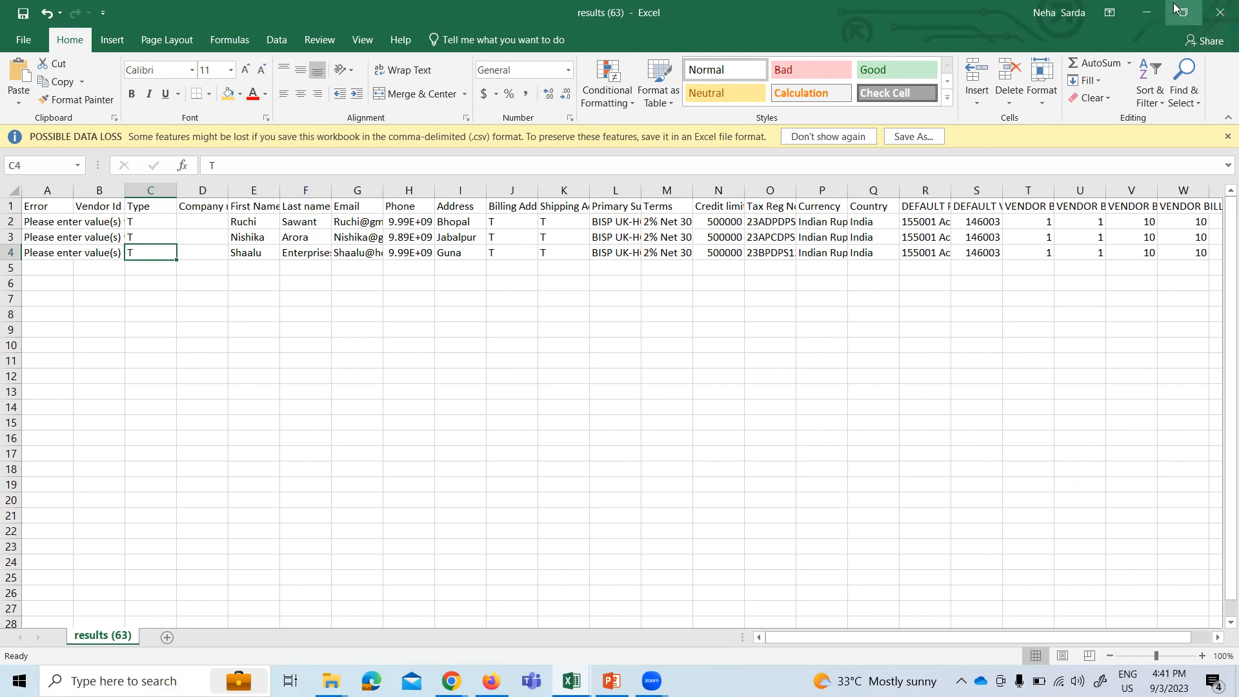
{"action": "left_click", "coordinate": [1220, 8]}
- Change the Type of all three vendors in the Vendor List csvvv workbook to Individual
{"action": "left_click", "coordinate": [466, 473]}
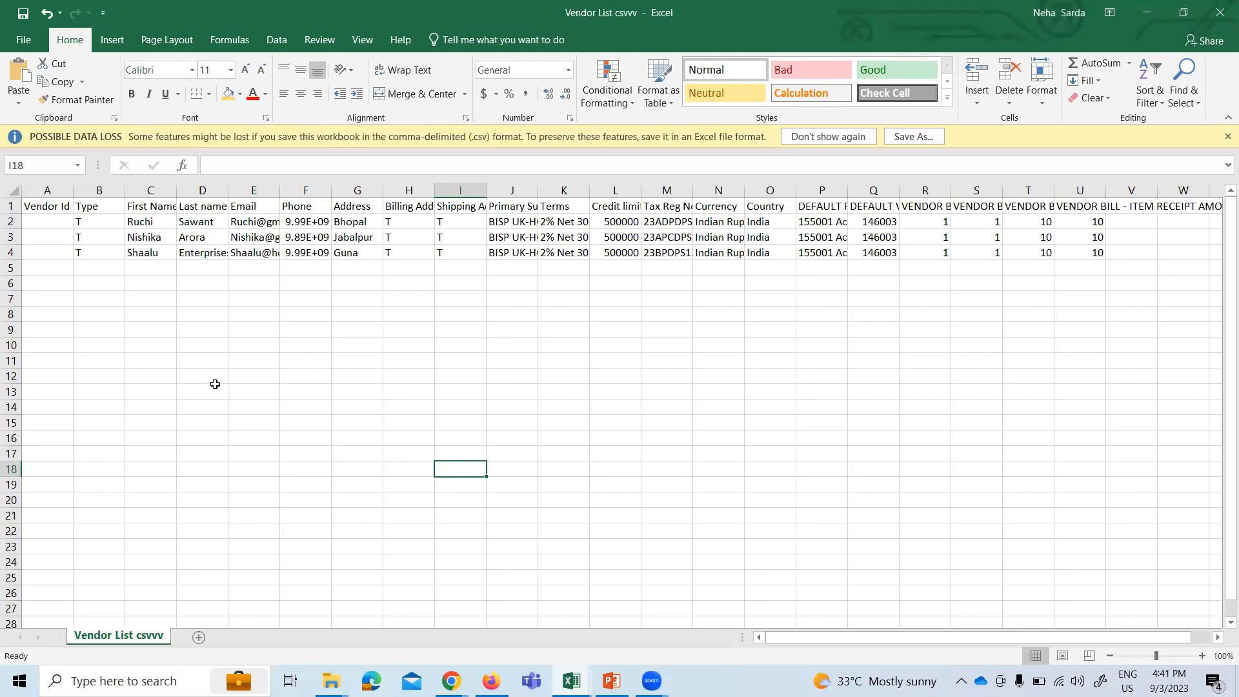
{"action": "left_click", "coordinate": [171, 328]}
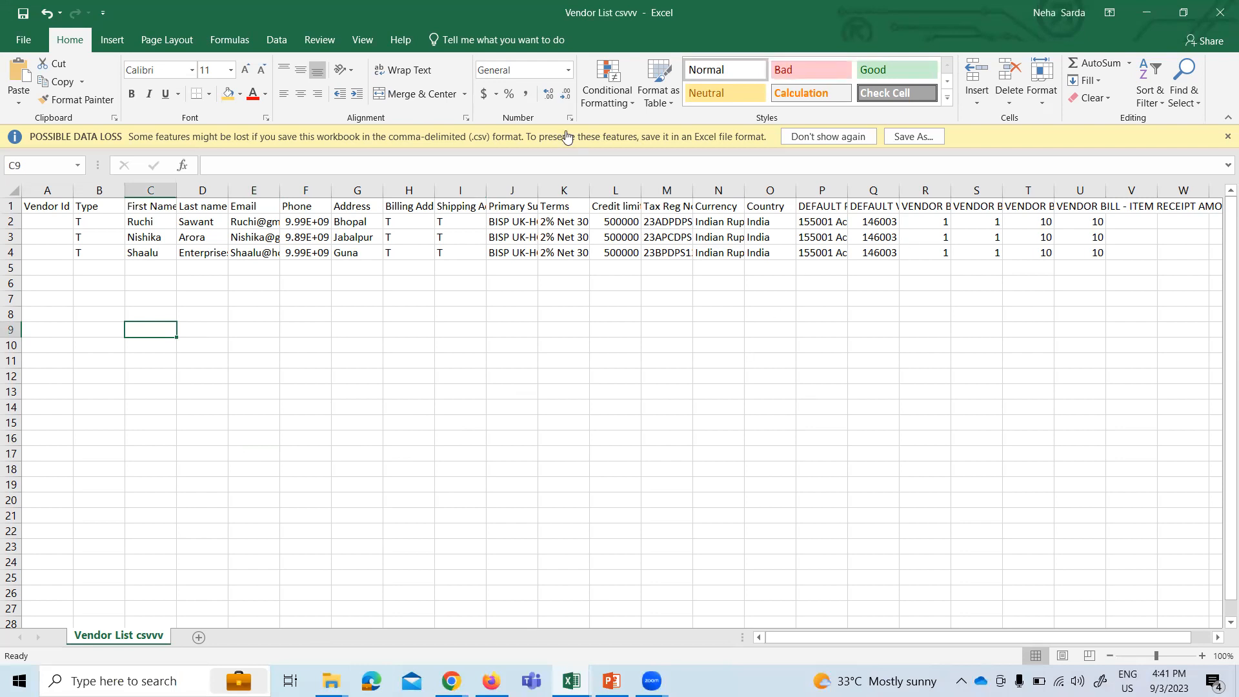
{"action": "scroll", "coordinate": [514, 452], "scroll_direction": "down", "scroll_amount": 1}
{"action": "scroll", "coordinate": [514, 453], "scroll_direction": "up", "scroll_amount": 1}
{"action": "left_click", "coordinate": [100, 223]}
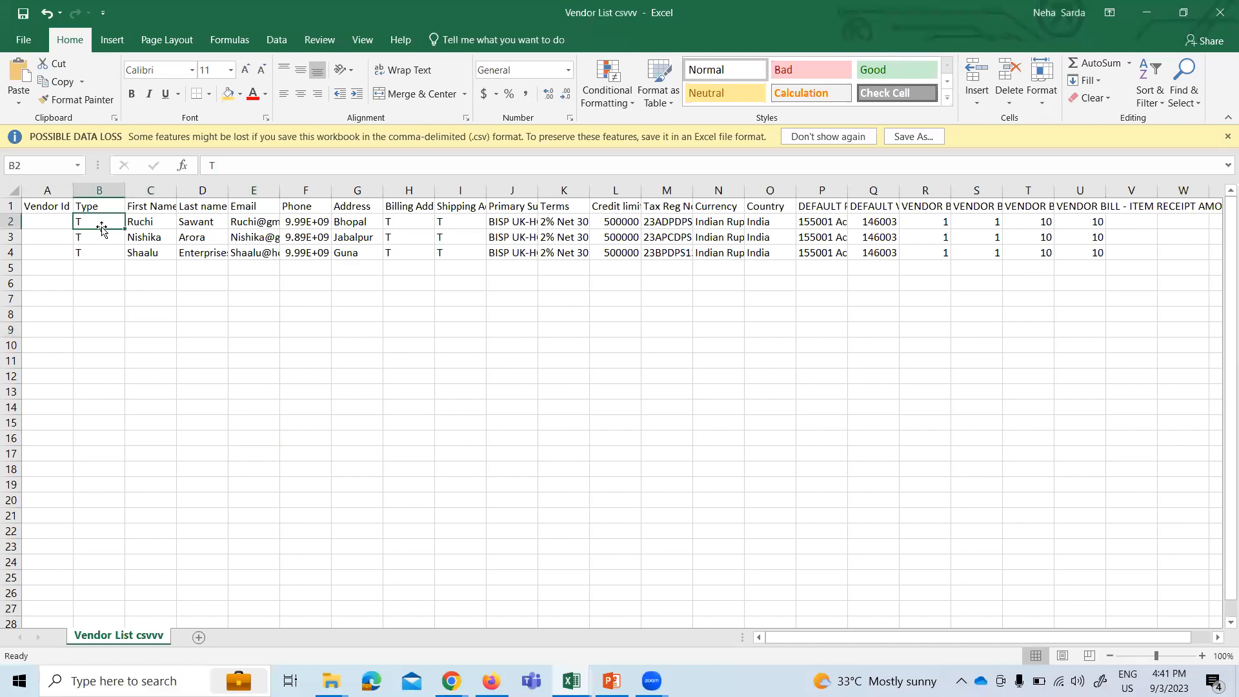
{"action": "type", "text": "In"}
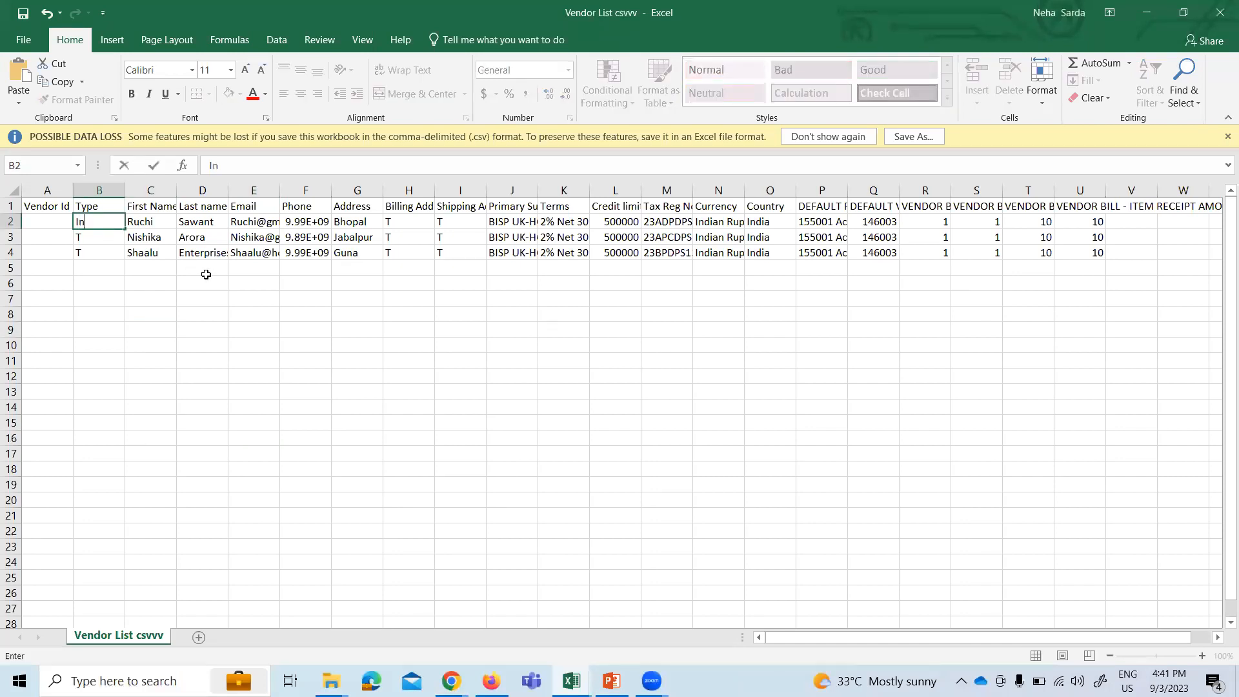
{"action": "type", "text": "div"}
{"action": "key", "text": "Return"}
{"action": "type", "text": "Individual"}
{"action": "key", "text": "Return"}
{"action": "key", "text": "ctrl+d"}
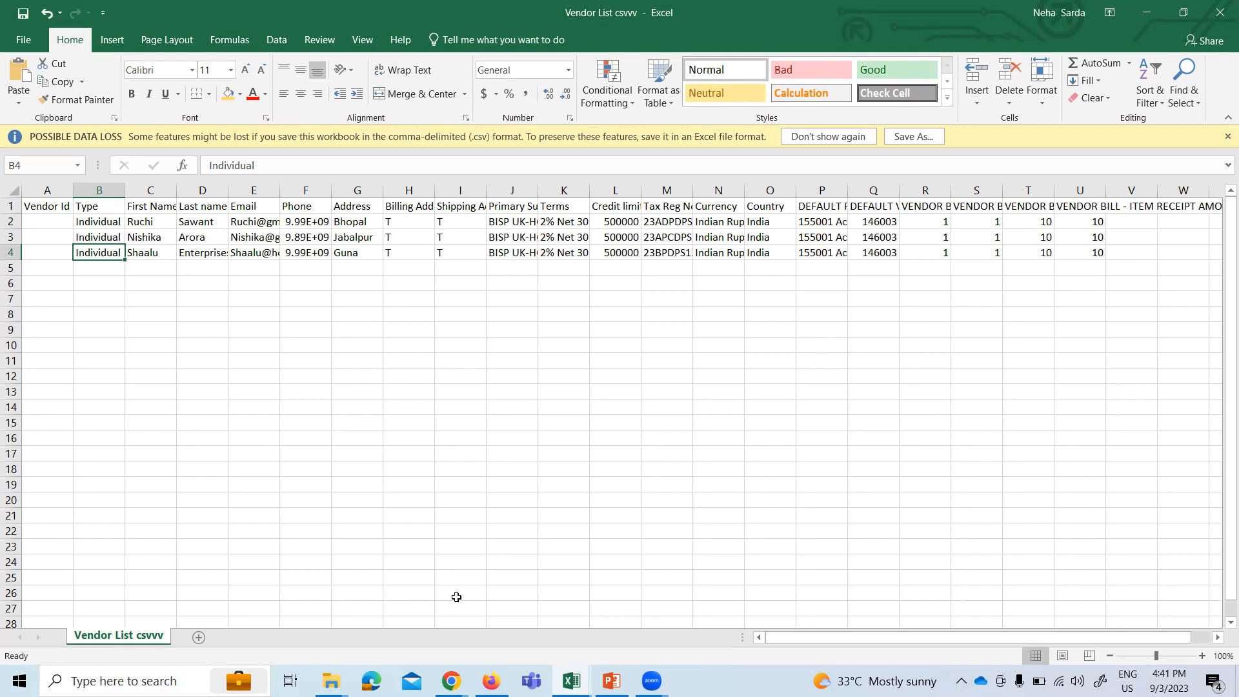
- Return to NetSuite in the browser and reopen the Vendor MAster import from the saved CSV imports
{"action": "mouse_move", "coordinate": [452, 681]}
{"action": "left_click", "coordinate": [236, 601]}
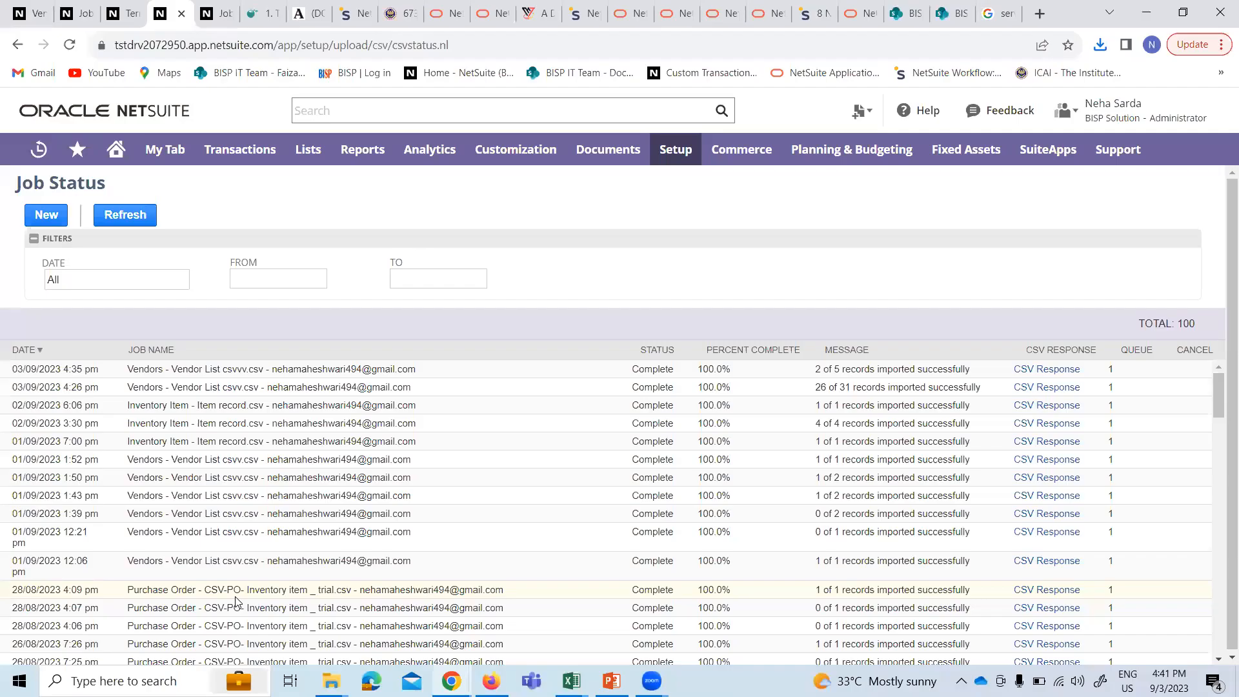
{"action": "mouse_move", "coordinate": [674, 162]}
{"action": "scroll", "coordinate": [746, 525], "scroll_direction": "down", "scroll_amount": 5}
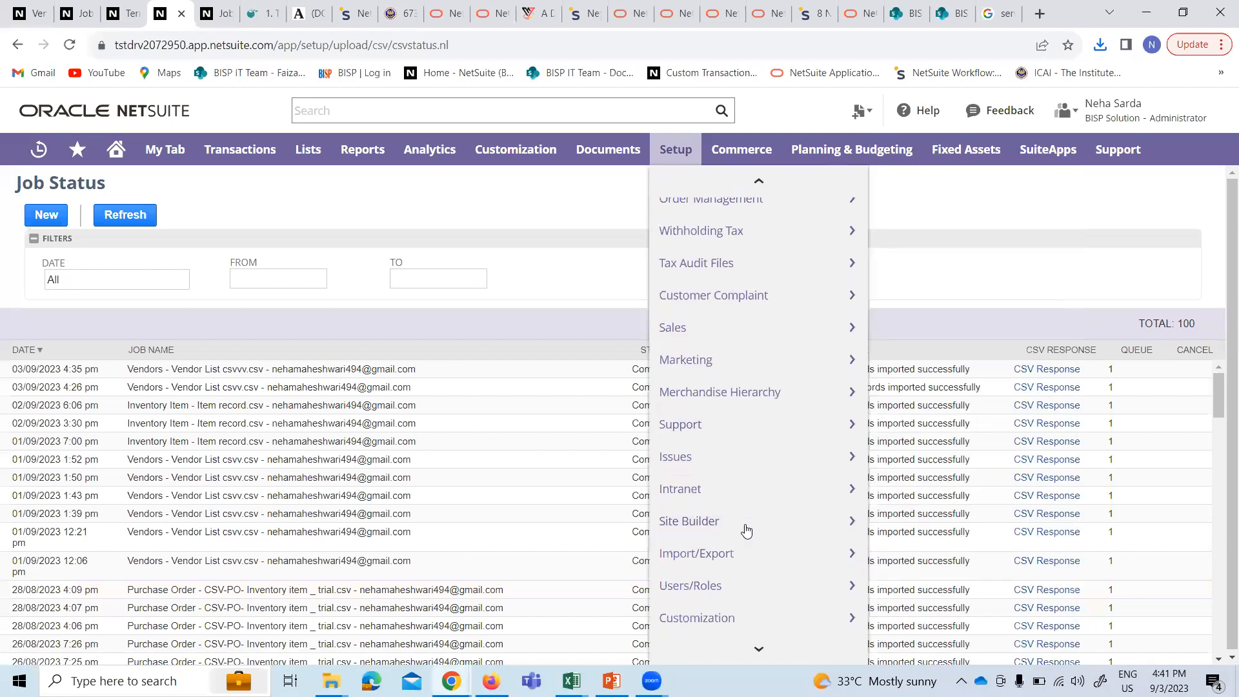
{"action": "mouse_move", "coordinate": [855, 400]}
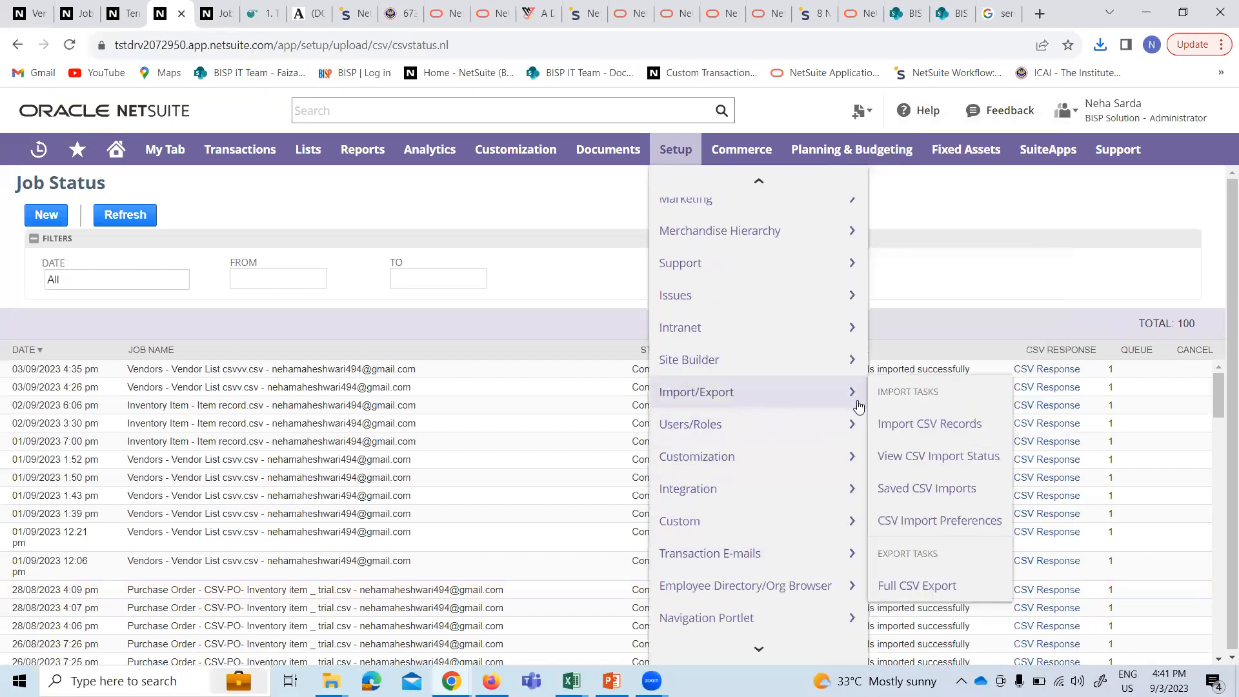
{"action": "left_click", "coordinate": [913, 489]}
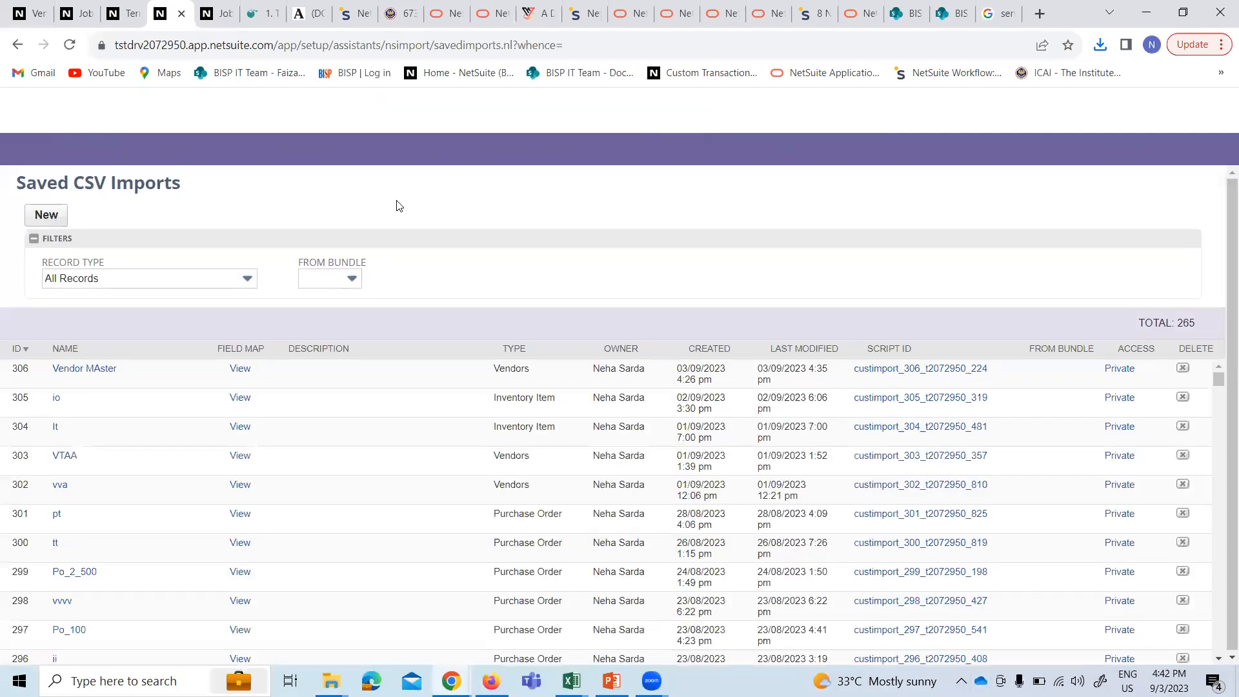
{"action": "left_click", "coordinate": [81, 372]}
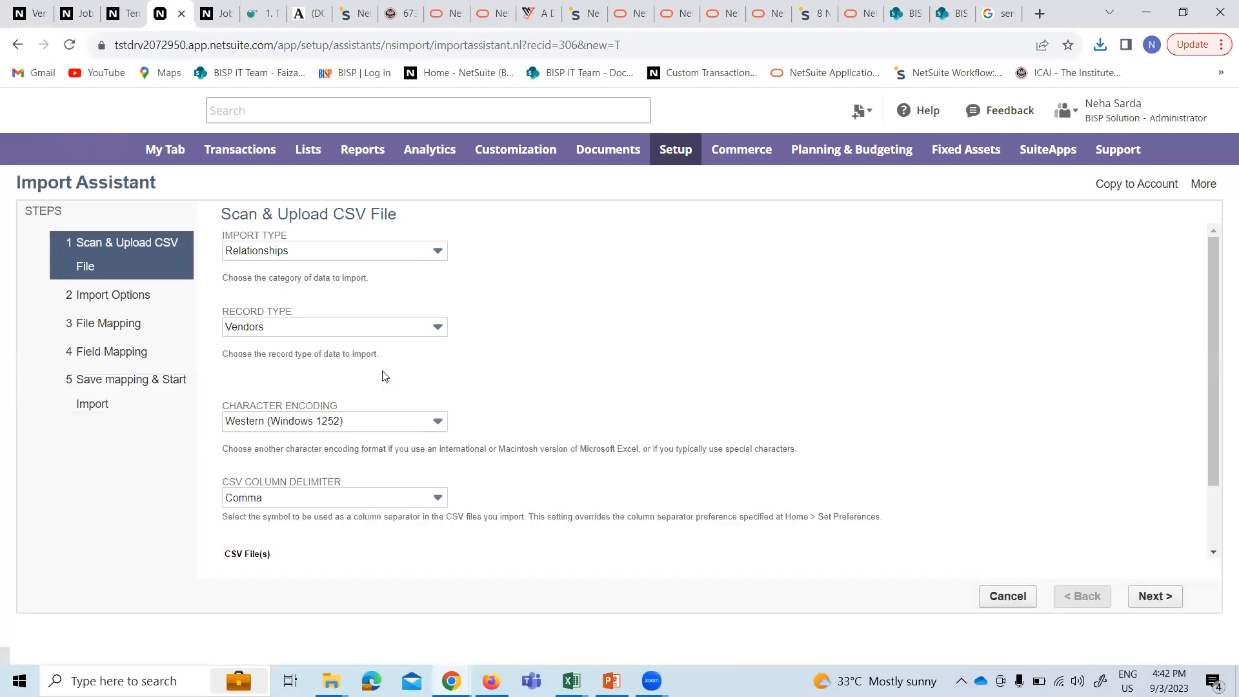
- Attach the edited Vendor List csvvv file and proceed to the field mapping, keeping Add as data handling
{"action": "left_click", "coordinate": [263, 536]}
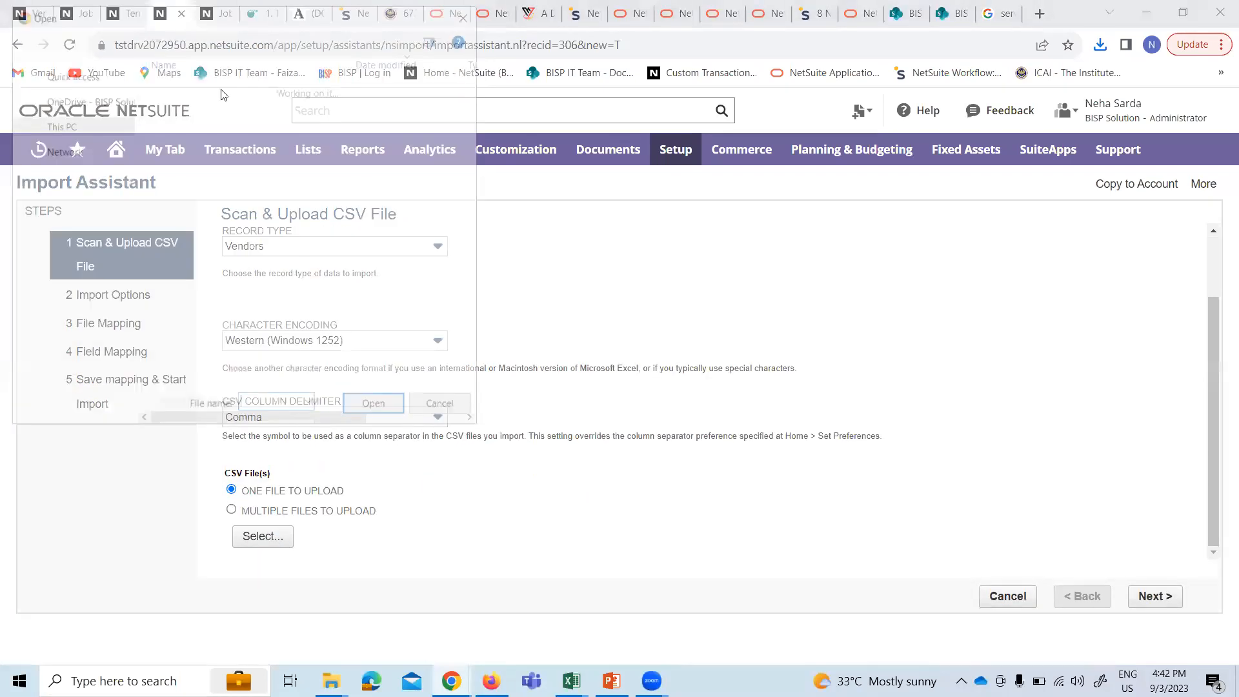
{"action": "left_click", "coordinate": [485, 361]}
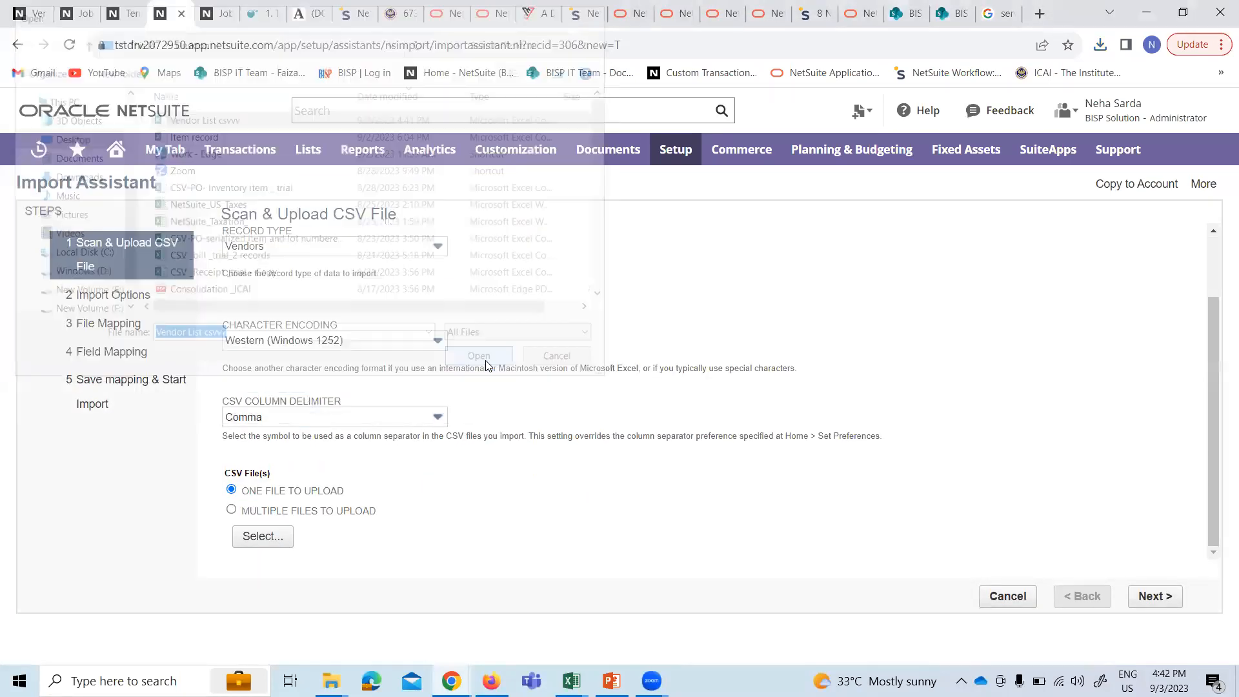
{"action": "left_click", "coordinate": [1152, 598]}
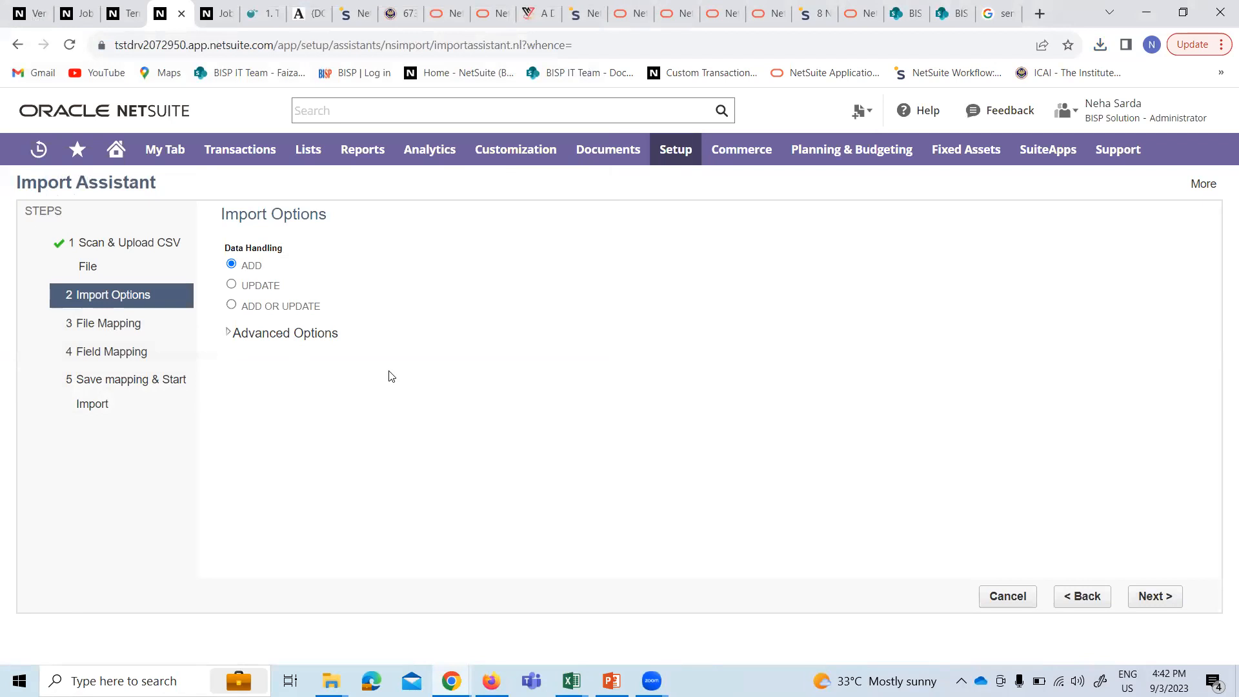
{"action": "left_click", "coordinate": [1146, 596]}
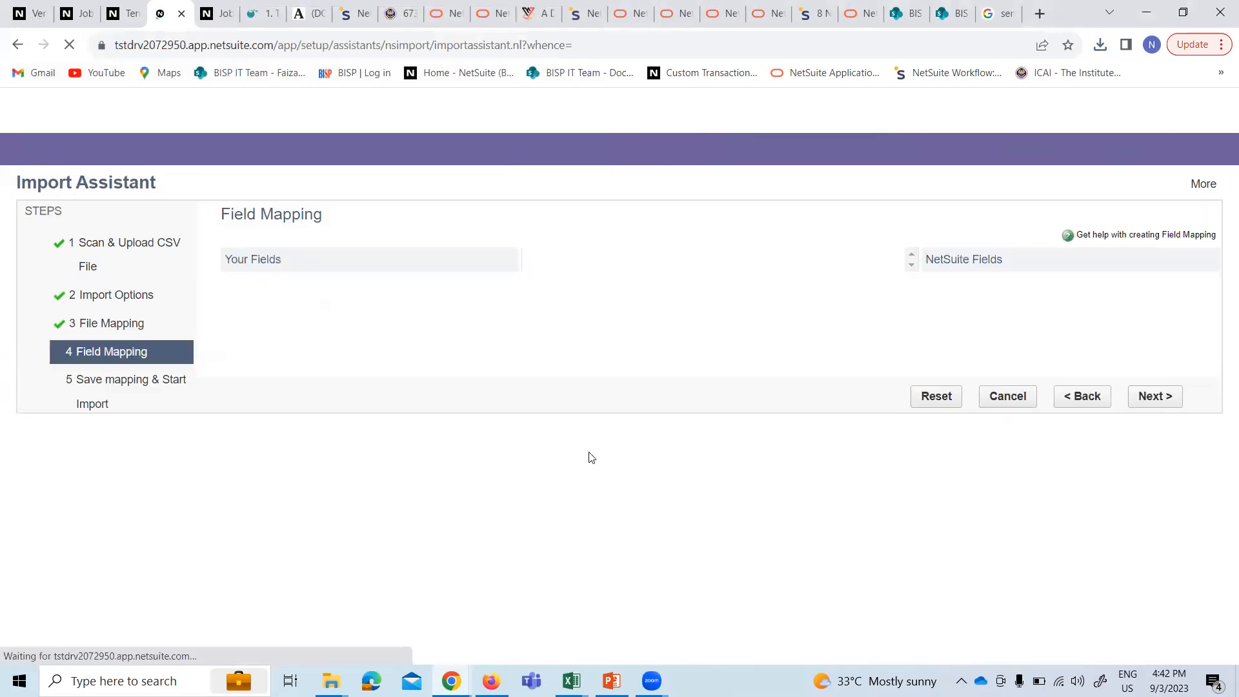
- Map the required Vendor : Individual field to the file's First Name column
{"action": "scroll", "coordinate": [432, 356], "scroll_direction": "down", "scroll_amount": 3}
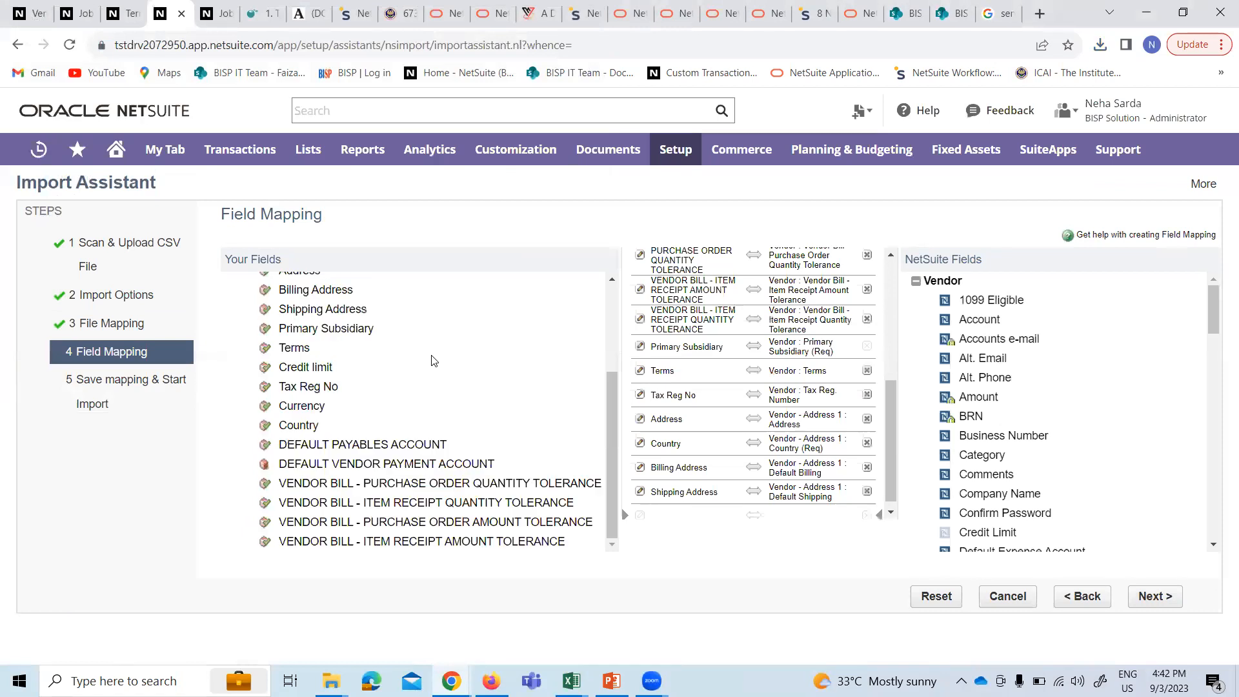
{"action": "scroll", "coordinate": [756, 373], "scroll_direction": "up", "scroll_amount": 5}
{"action": "left_click", "coordinate": [1159, 598]}
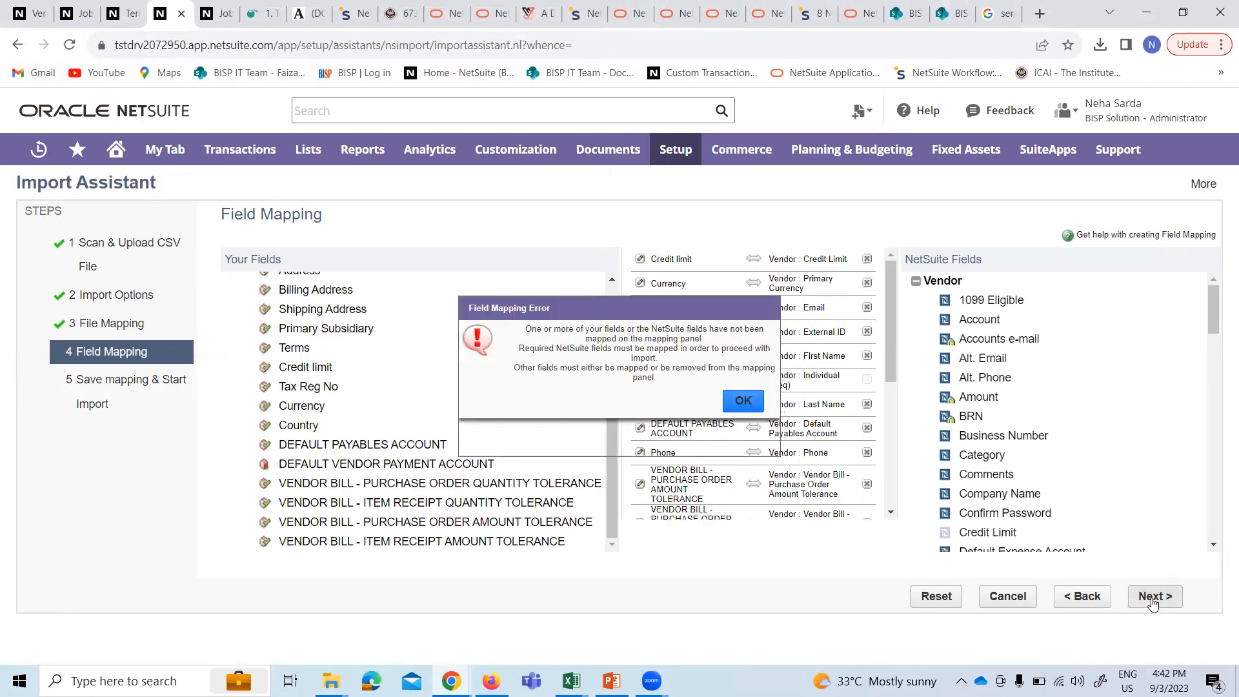
{"action": "left_click", "coordinate": [741, 406]}
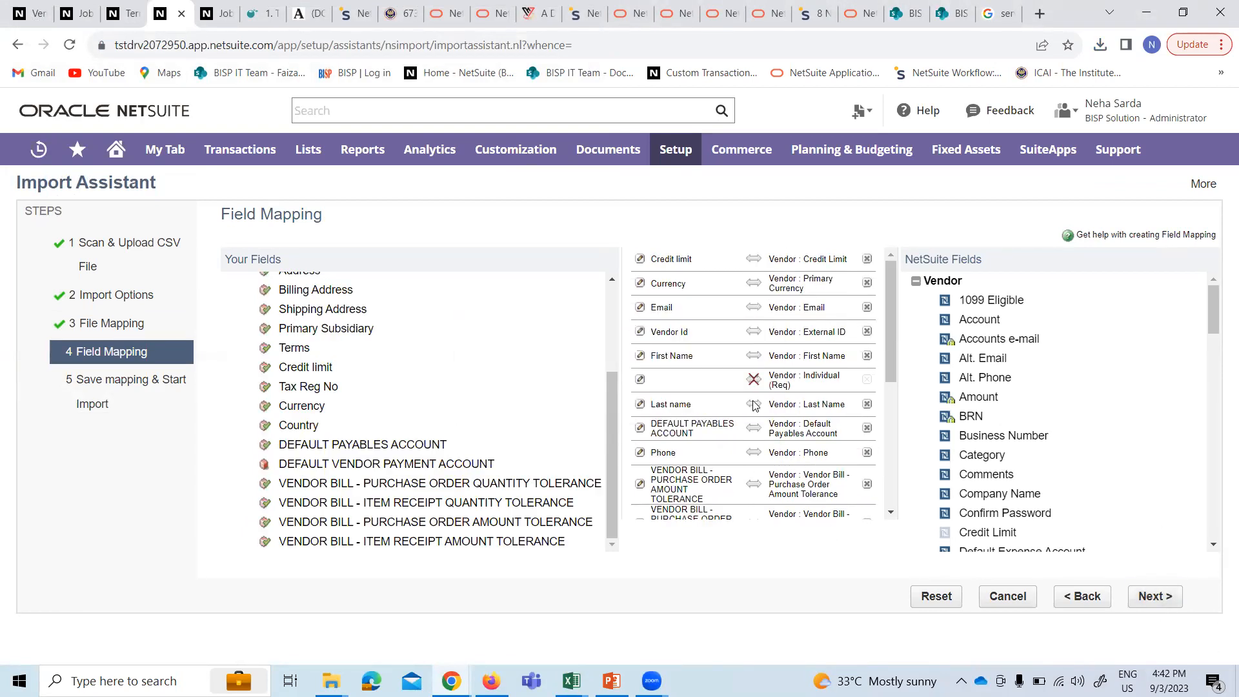
{"action": "left_click", "coordinate": [748, 380]}
{"action": "scroll", "coordinate": [432, 366], "scroll_direction": "up", "scroll_amount": 3}
{"action": "left_click", "coordinate": [297, 340]}
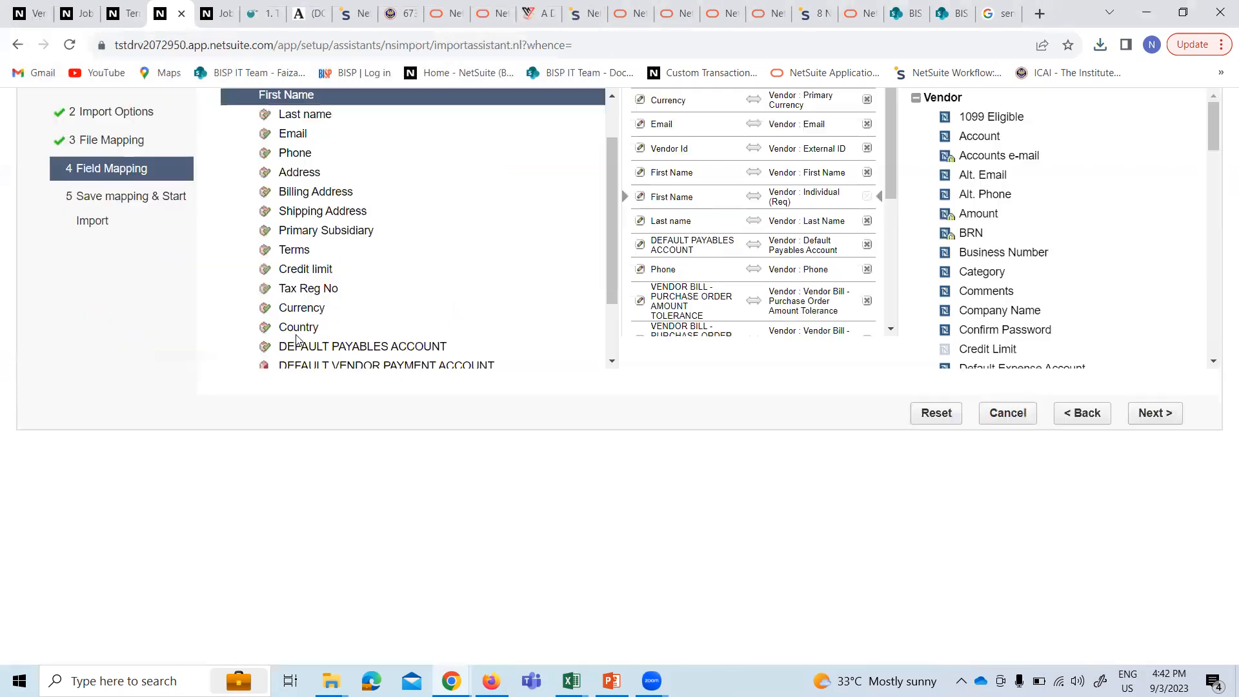
{"action": "scroll", "coordinate": [302, 271], "scroll_direction": "up", "scroll_amount": 1}
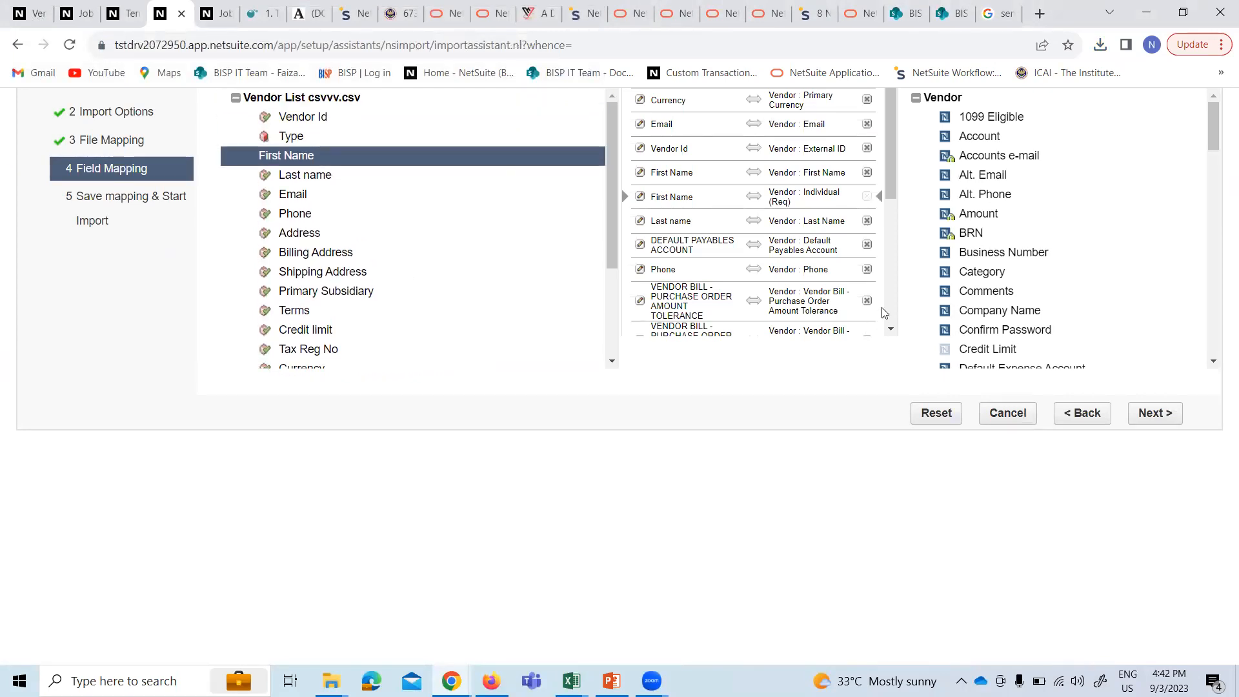
- Save the revised mapping over the existing Vendor MAster import and run it
{"action": "left_click", "coordinate": [1153, 414]}
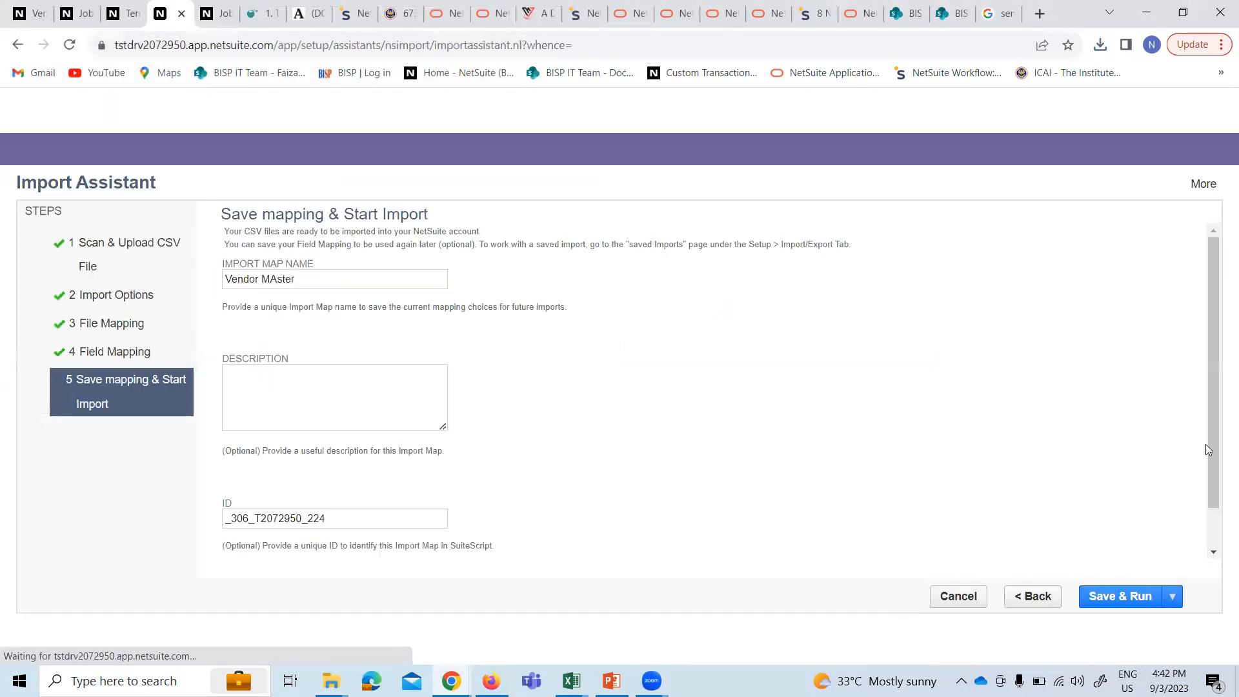
{"action": "left_click", "coordinate": [1105, 597]}
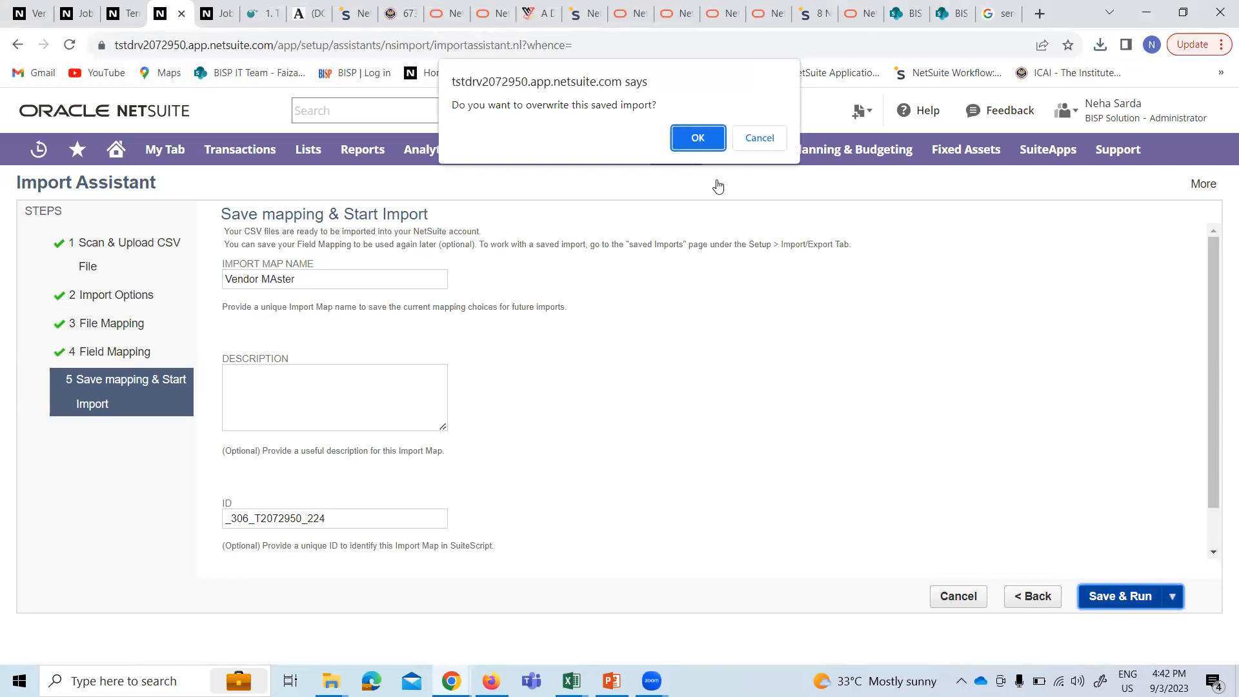
{"action": "left_click", "coordinate": [697, 138]}
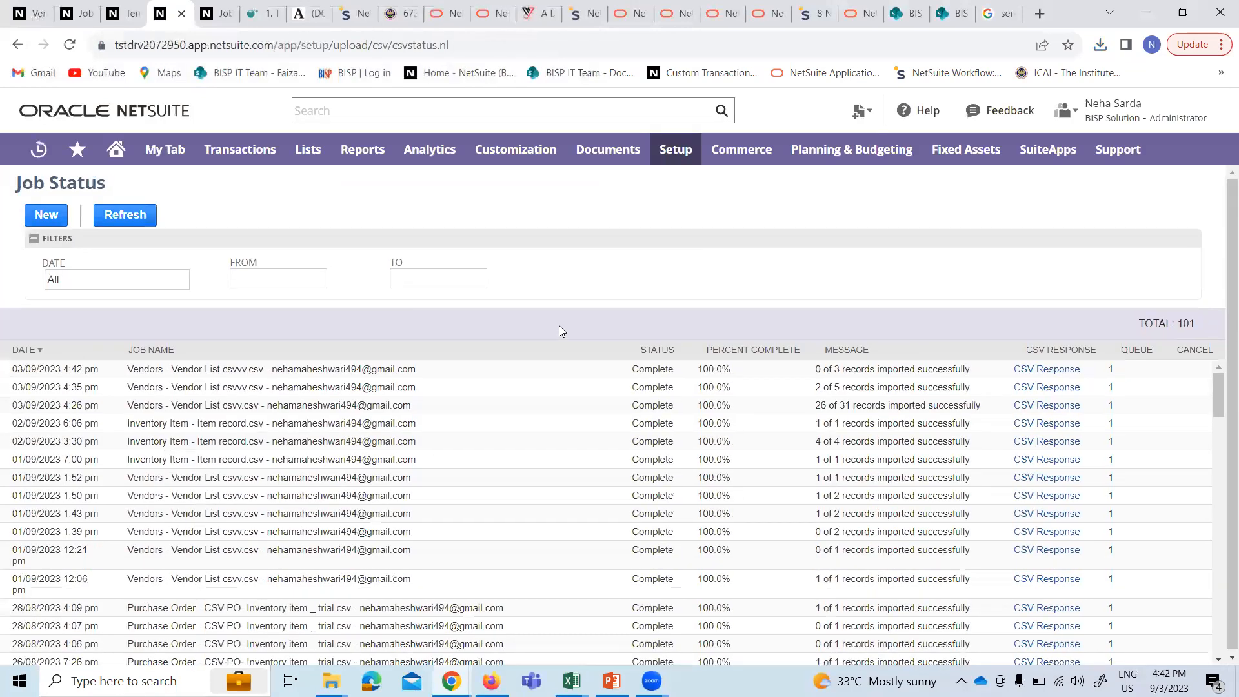
- Open the newest job's CSV response, read the error for the second vendor row, and go back to the Vendor List csvvv workbook
{"action": "left_click", "coordinate": [1026, 369]}
{"action": "mouse_move", "coordinate": [1011, 105]}
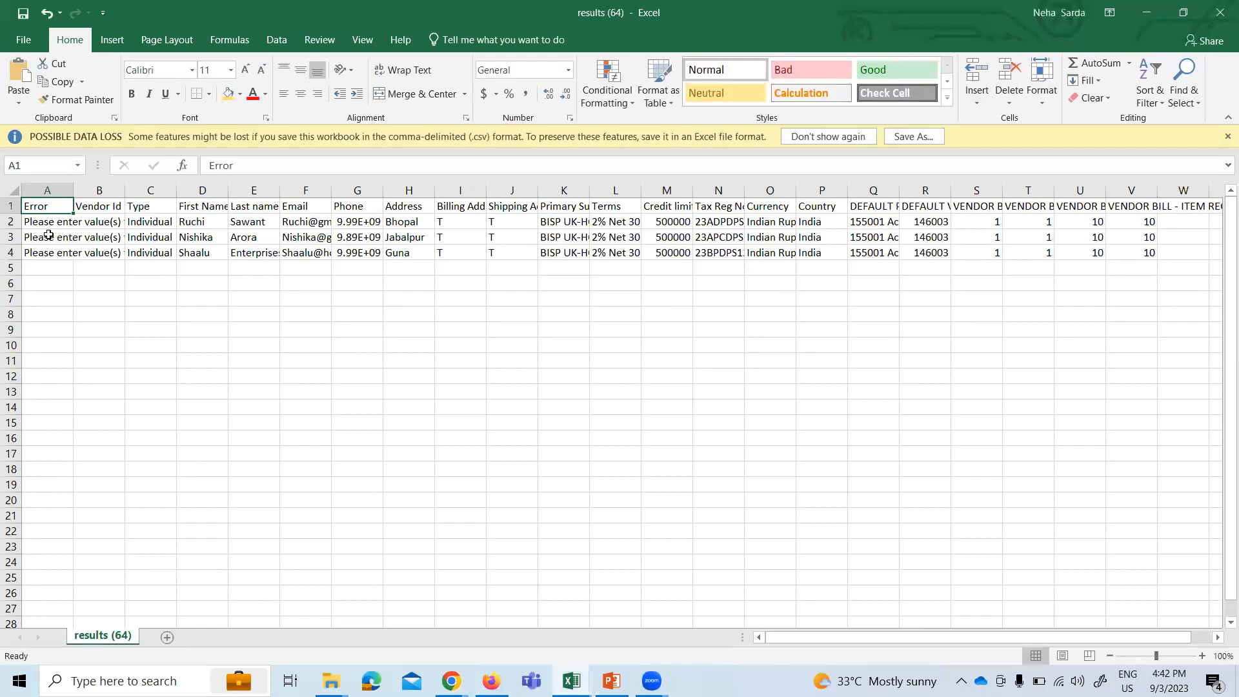
{"action": "left_click", "coordinate": [48, 236]}
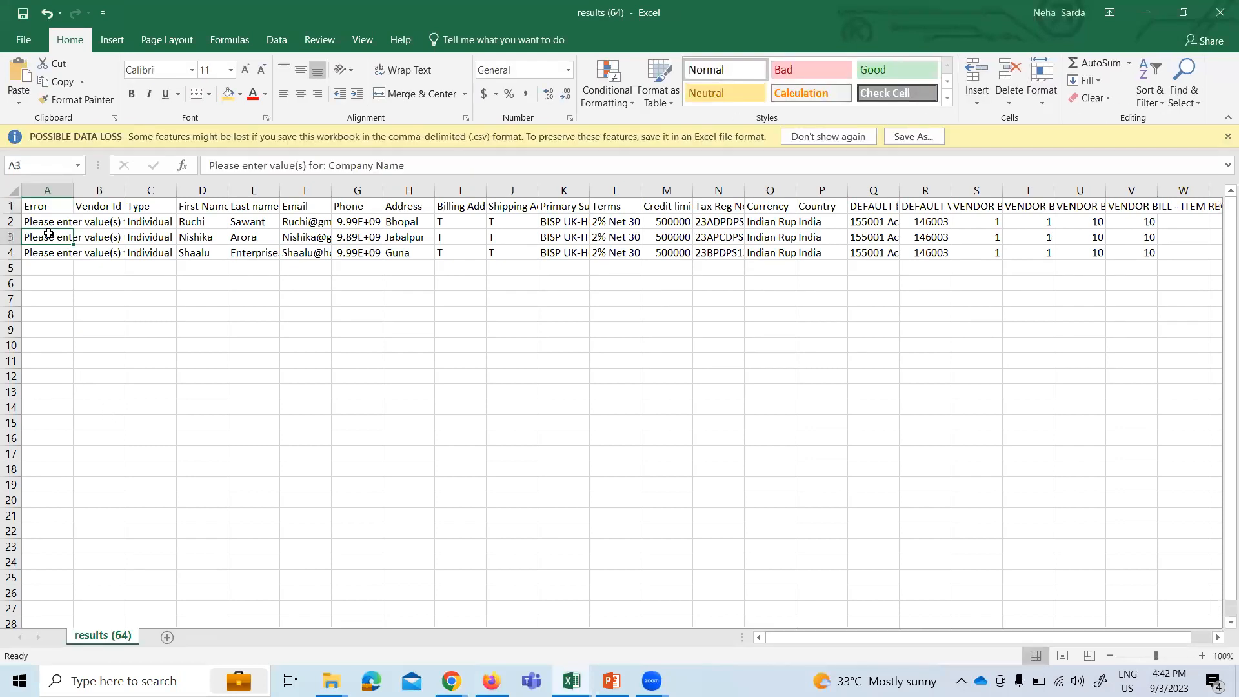
{"action": "left_click", "coordinate": [1147, 12]}
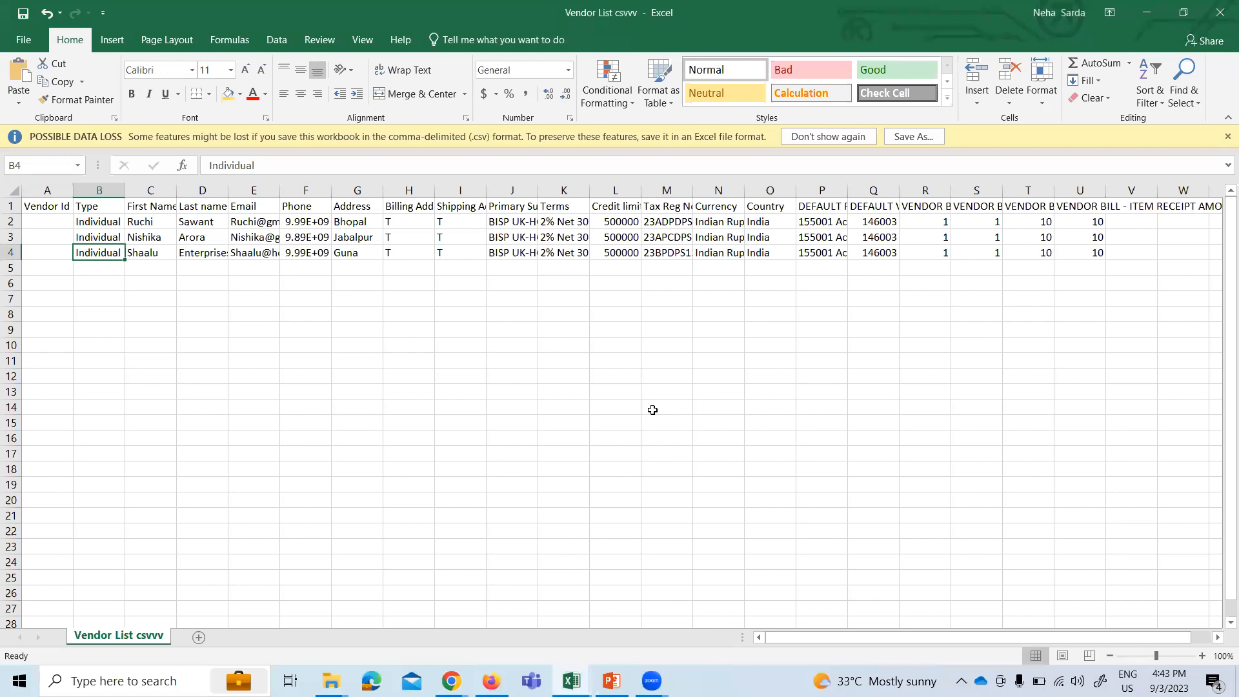
- Compare the vendor rows in the Vendor List csvvv workbook with the import errors in the results (64) workbook
{"action": "left_click", "coordinate": [653, 409]}
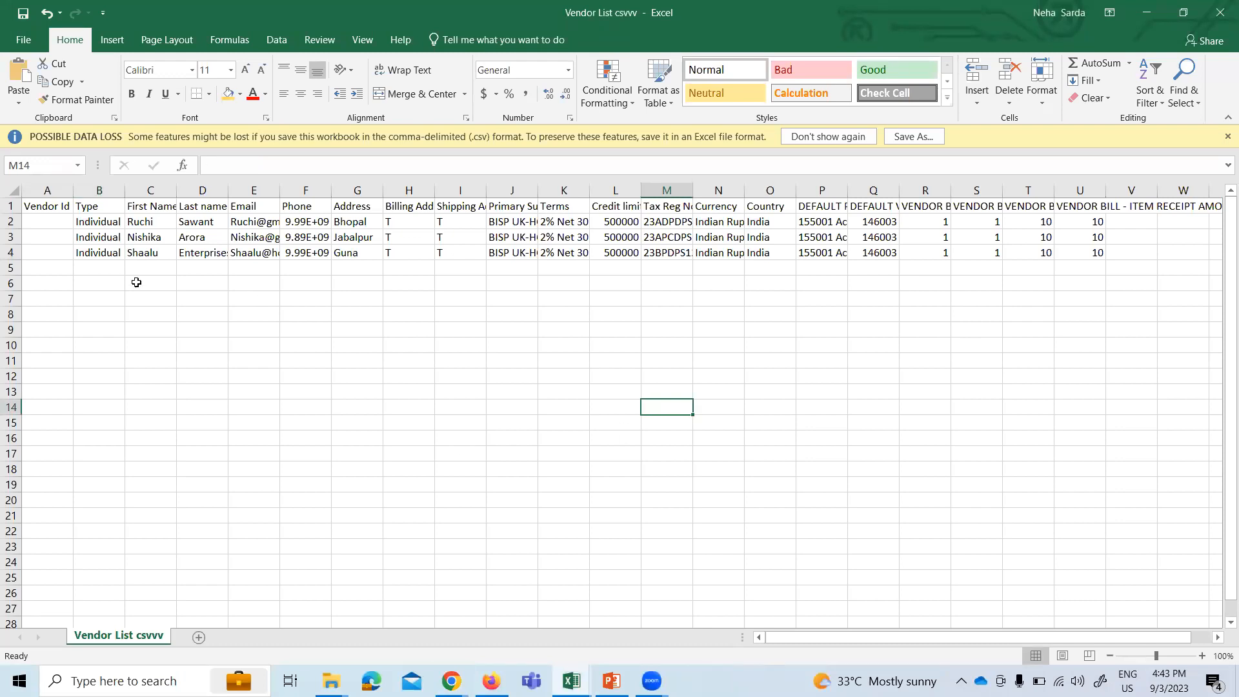
{"action": "left_click", "coordinate": [117, 270]}
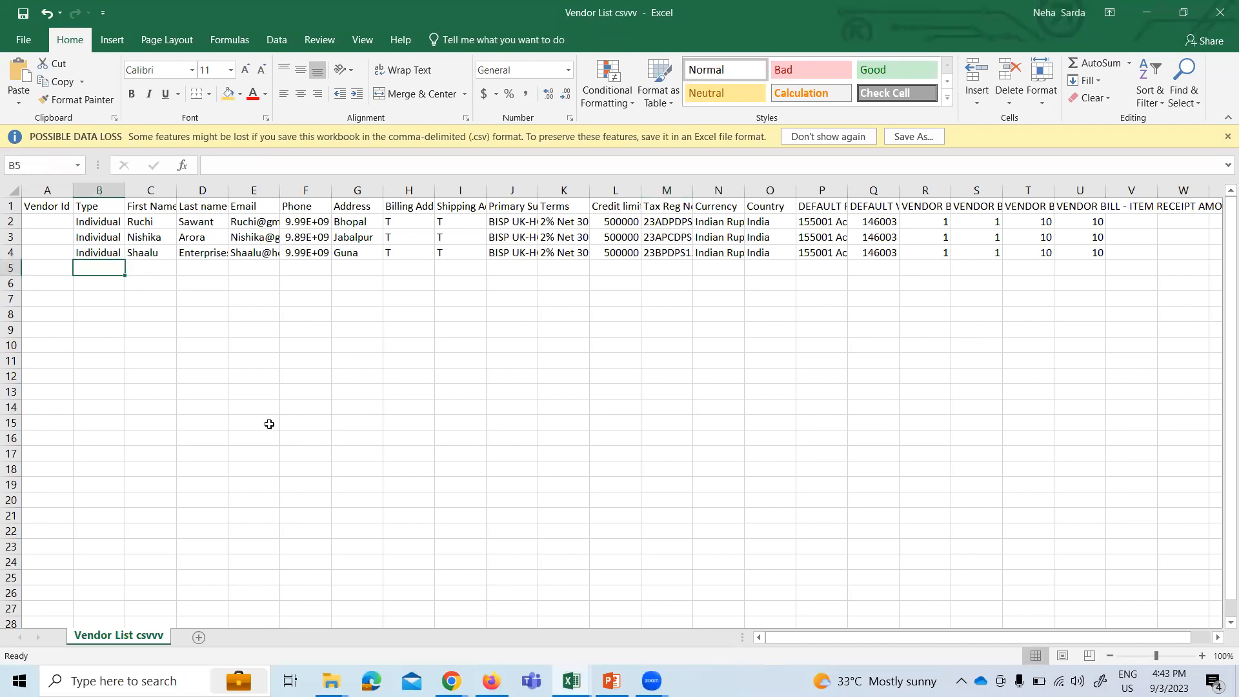
{"action": "left_click", "coordinate": [586, 439]}
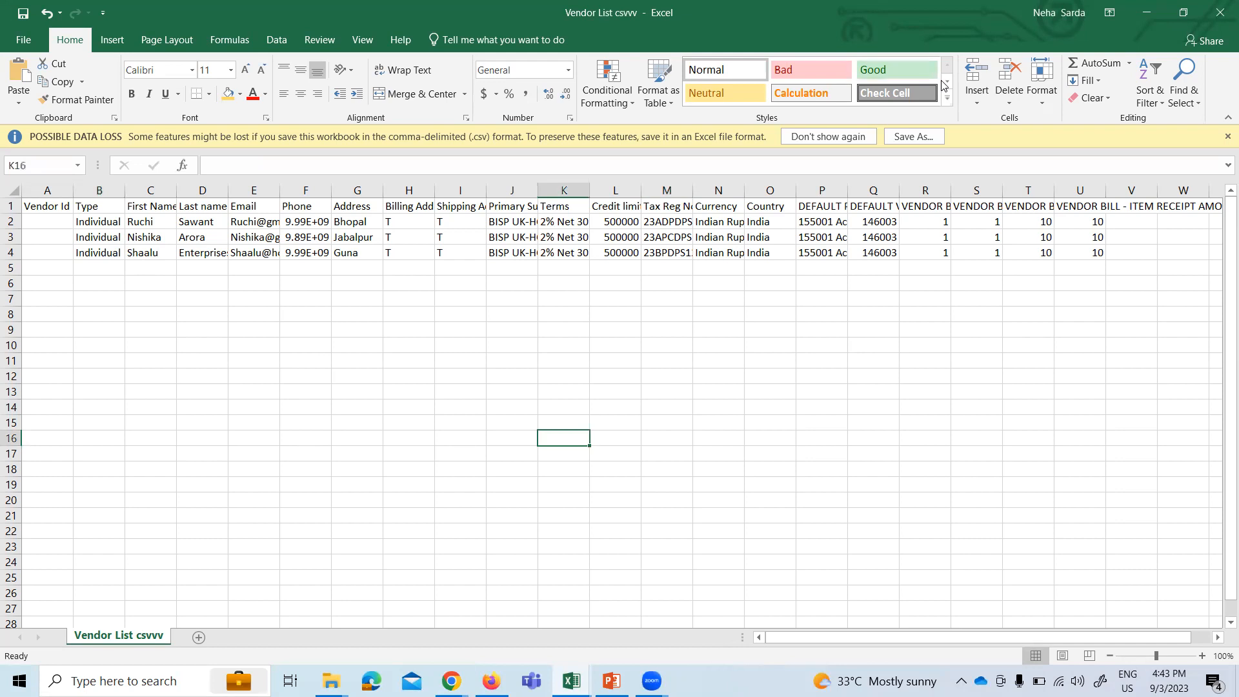
{"action": "left_click", "coordinate": [621, 386]}
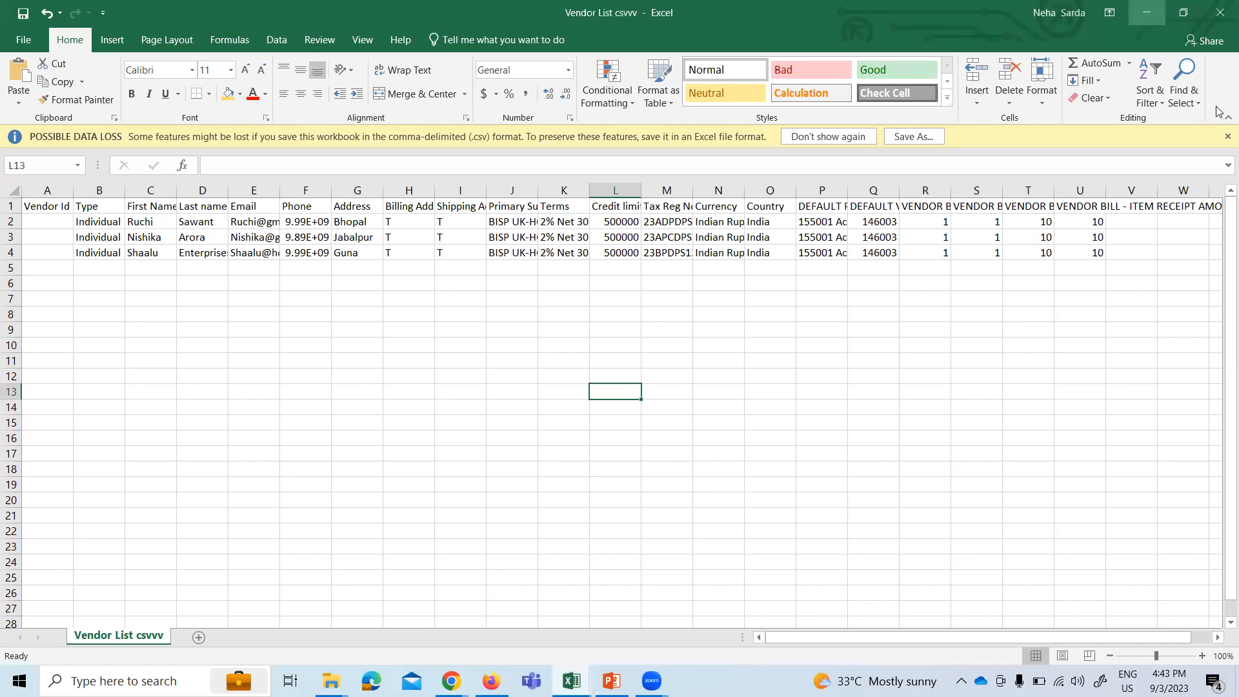
{"action": "left_click", "coordinate": [1147, 12]}
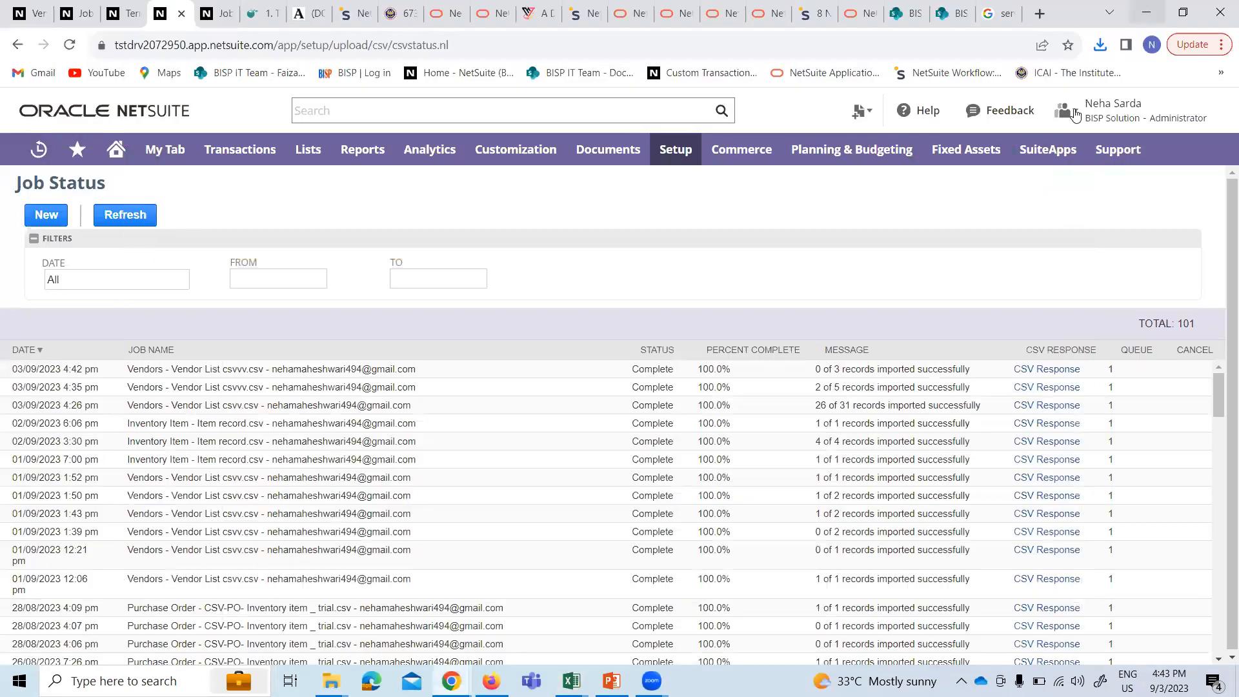
{"action": "left_click", "coordinate": [1238, 684]}
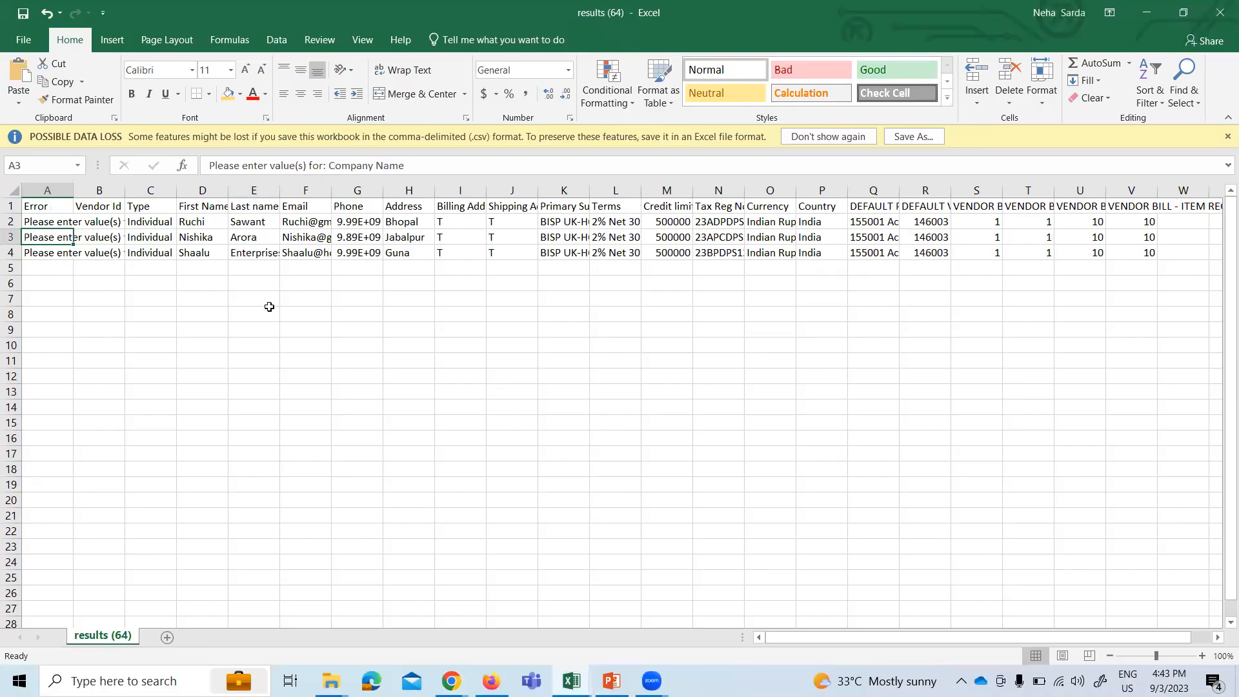
{"action": "left_click", "coordinate": [141, 297]}
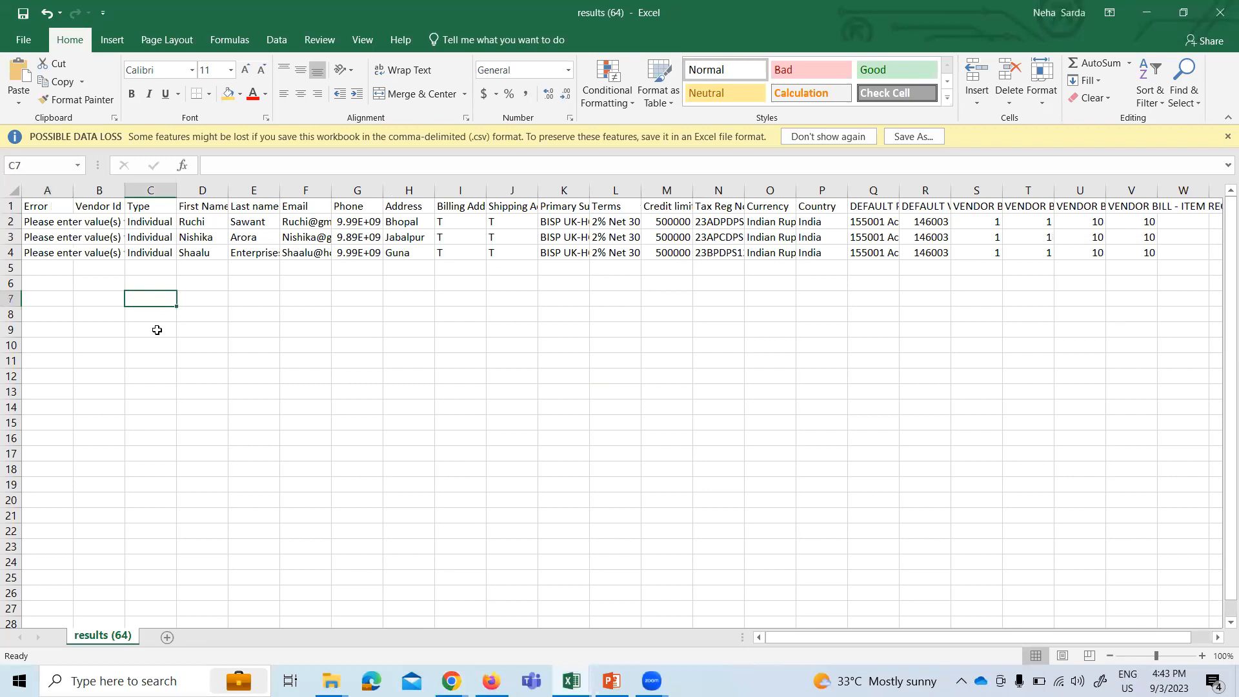
{"action": "left_click", "coordinate": [1147, 13]}
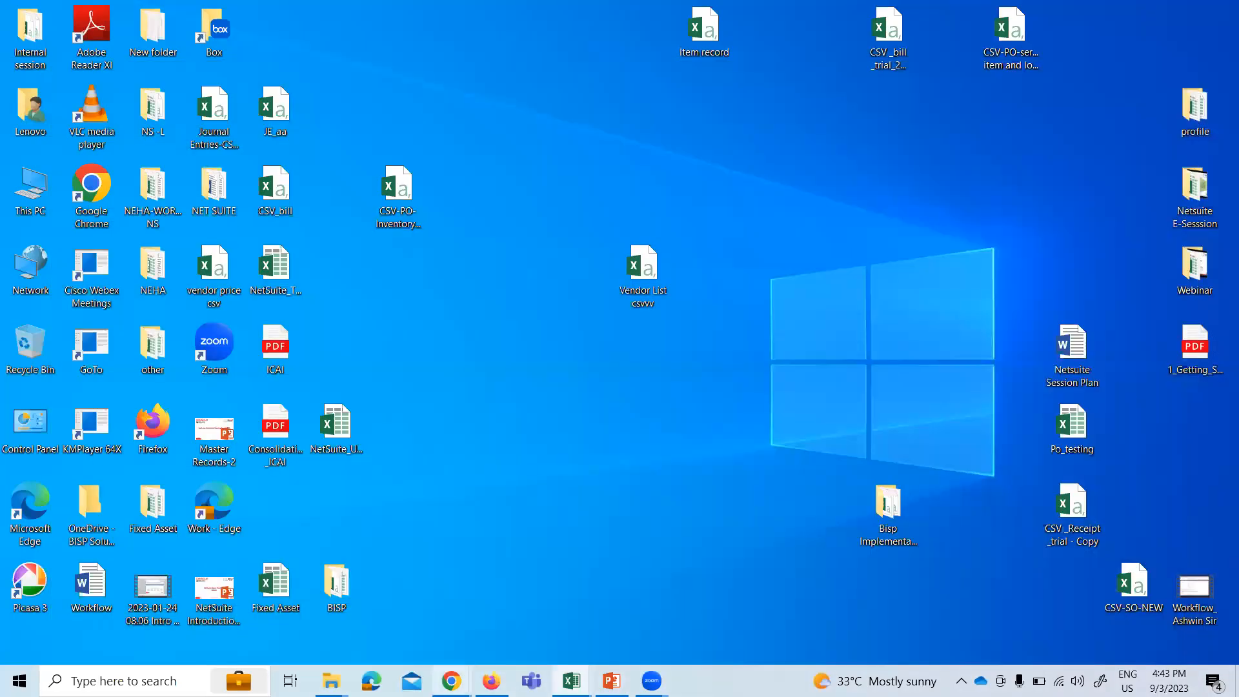
- Switch to NetSuite in Chrome and load the Home page in place of the older Job Status page
{"action": "mouse_move", "coordinate": [451, 681]}
{"action": "left_click", "coordinate": [354, 636]}
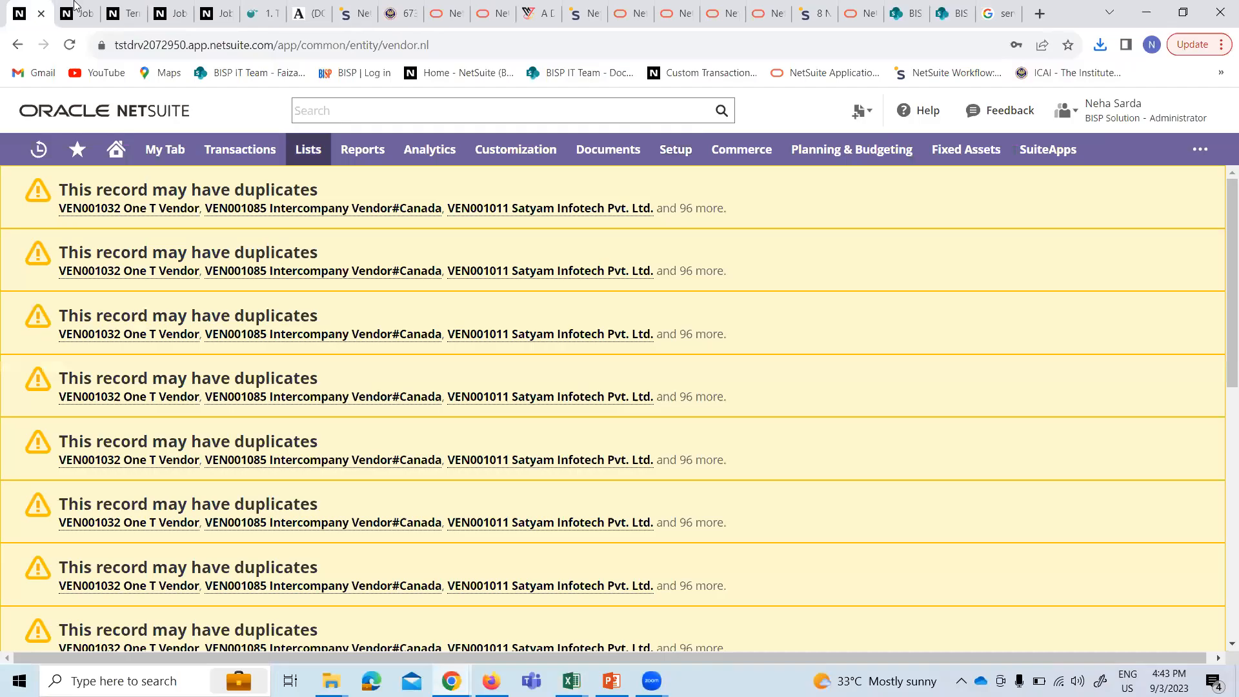
{"action": "left_click", "coordinate": [72, 14]}
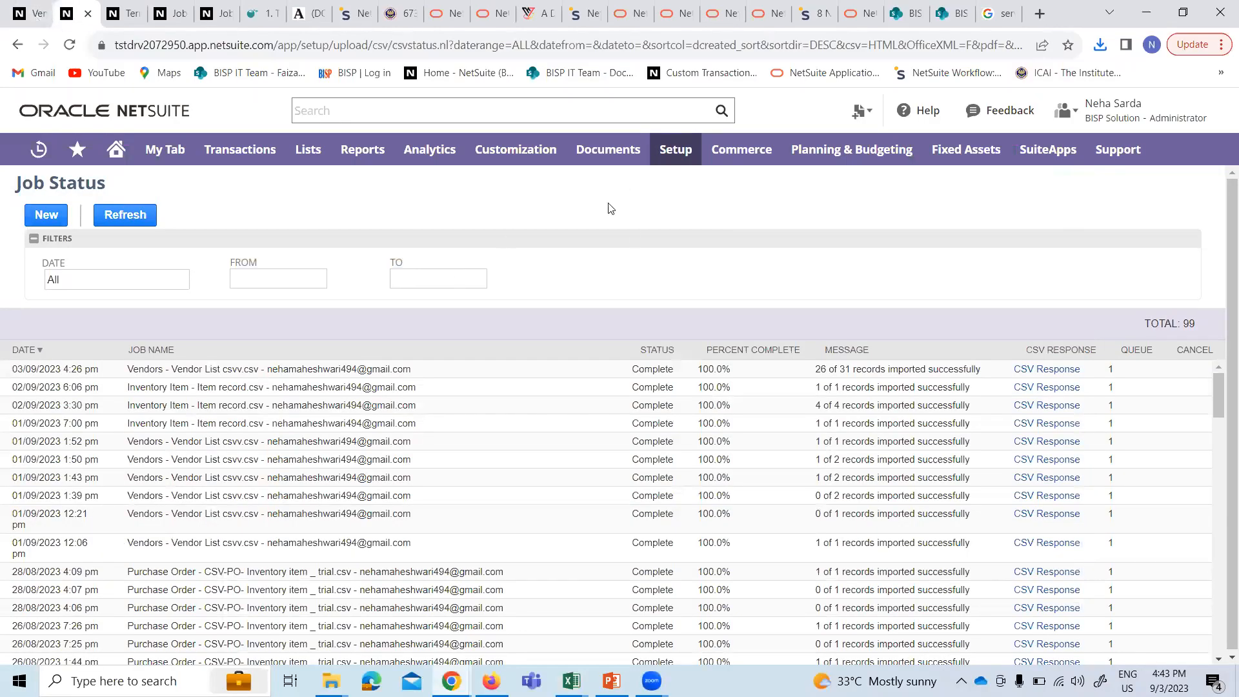
{"action": "left_click", "coordinate": [164, 149]}
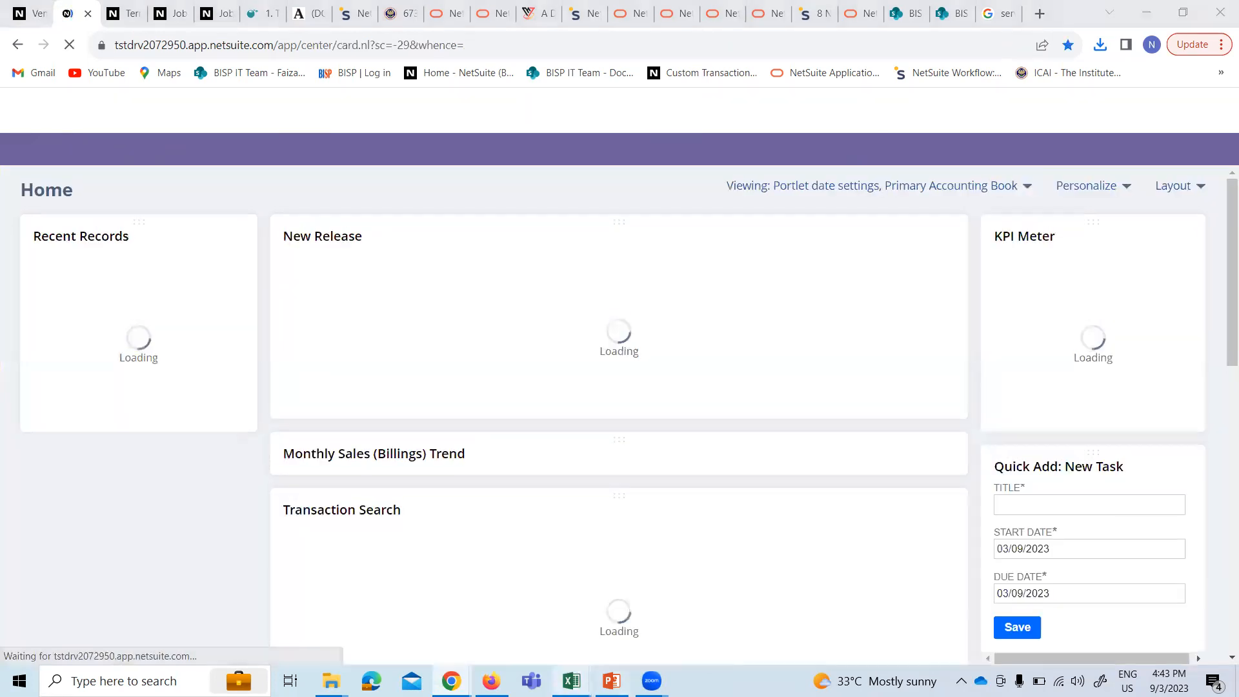
- Open the Item record file from the Bisp Implementation folder in Excel
{"action": "mouse_move", "coordinate": [571, 681]}
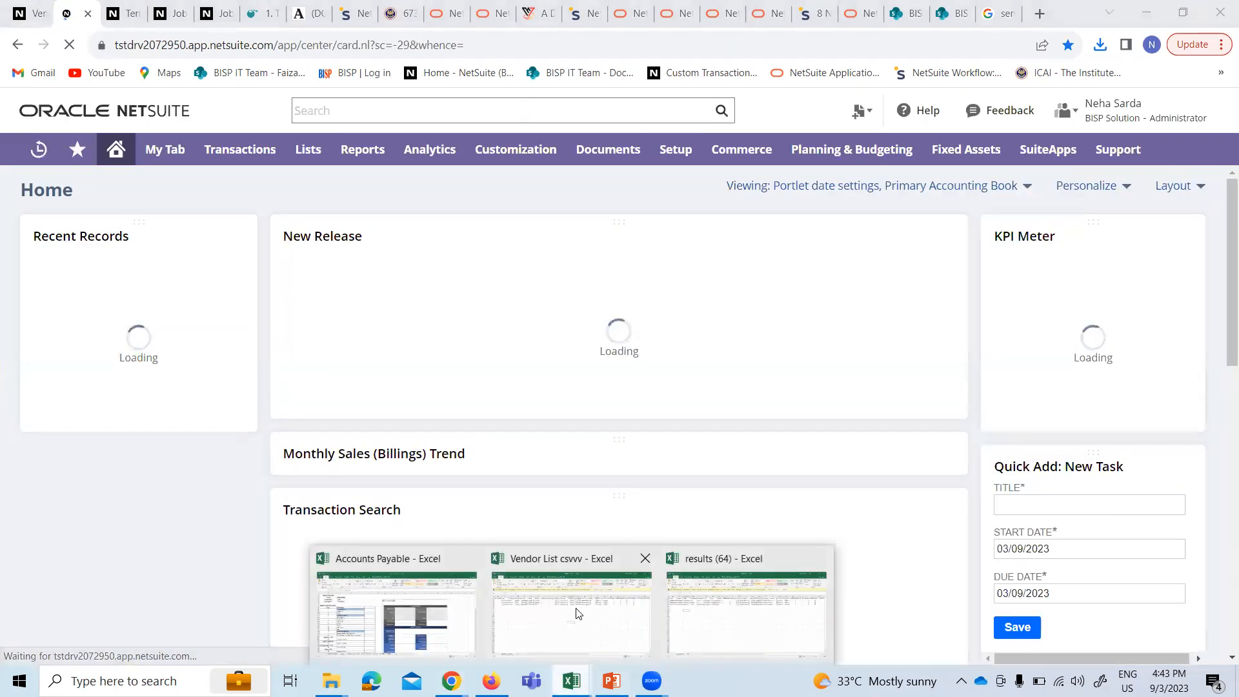
{"action": "left_click", "coordinate": [561, 567]}
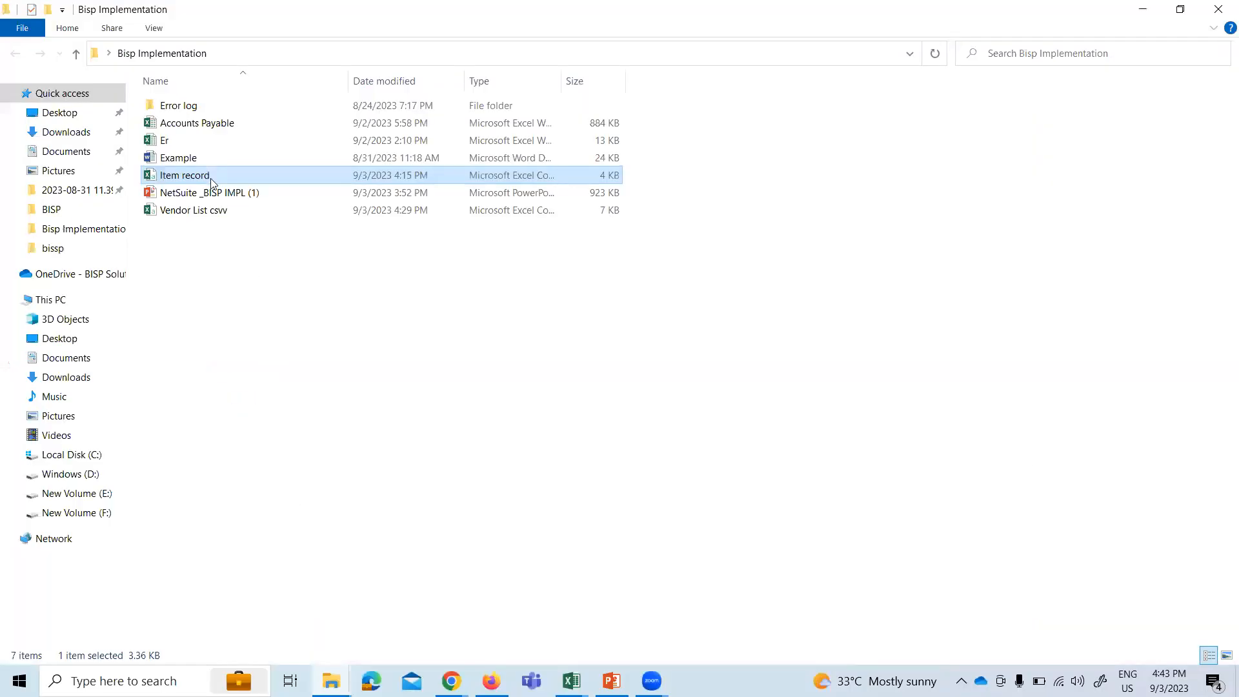
{"action": "double_click", "coordinate": [211, 180]}
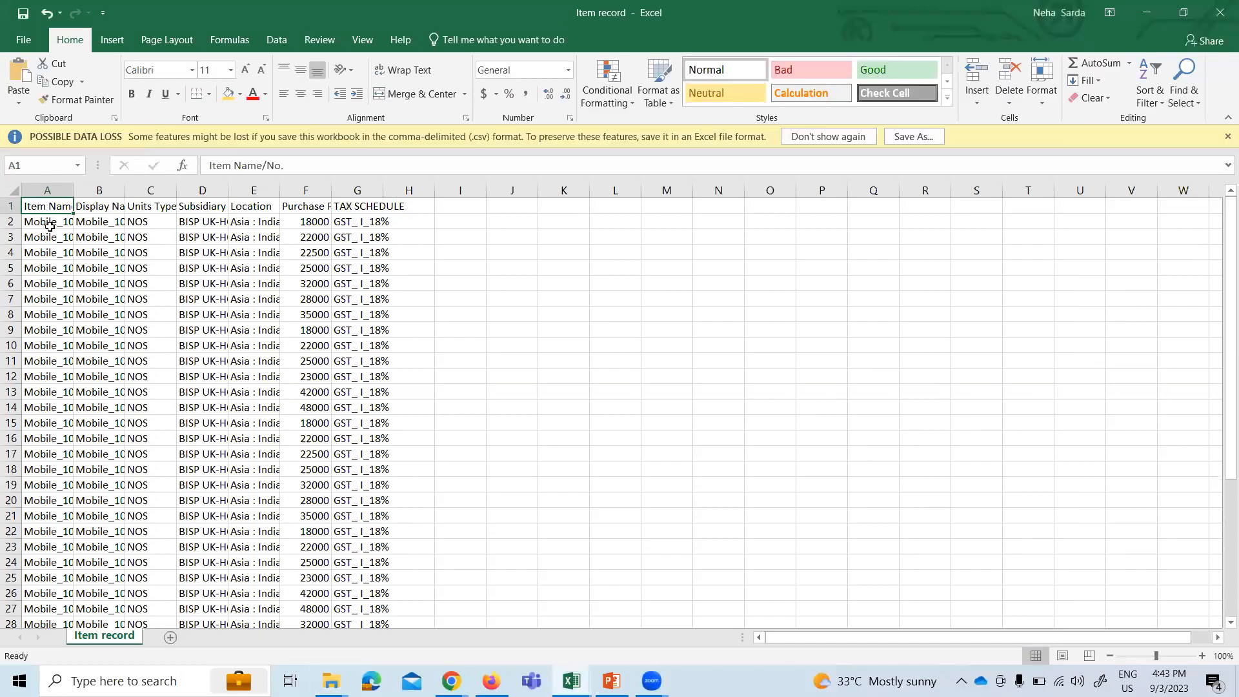
- Format the header row of the Item record sheet as bold with font size 14
{"action": "left_click", "coordinate": [10, 205]}
{"action": "key", "text": "ctrl+b"}
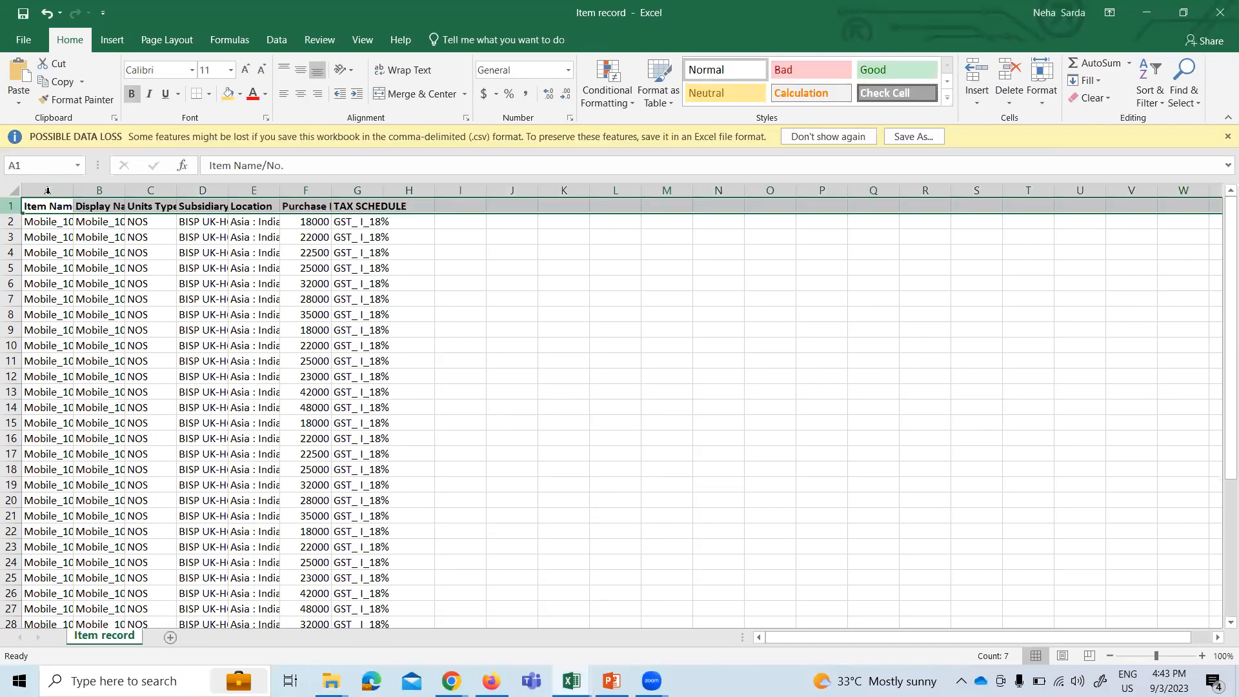
{"action": "left_click", "coordinate": [231, 70]}
{"action": "left_click", "coordinate": [211, 168]}
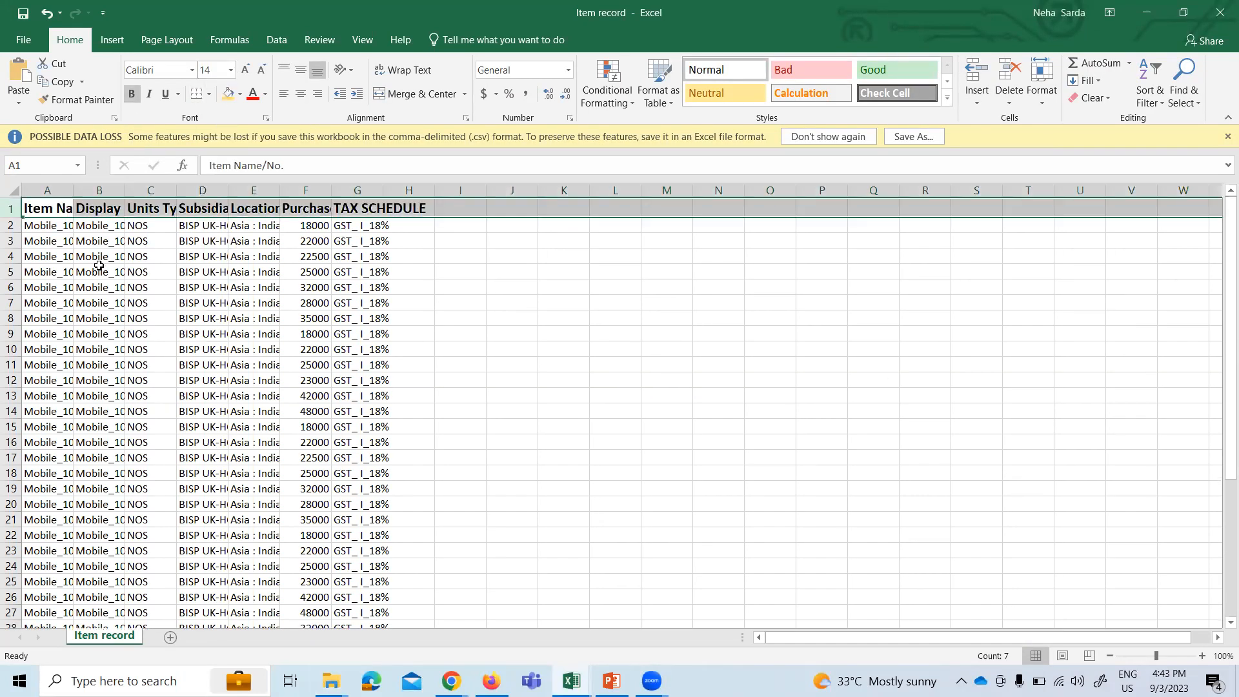
- Autofit the widths of columns A through F, from Item Name/No. to Purchase Price, in the Item record sheet
{"action": "left_click", "coordinate": [59, 243]}
{"action": "double_click", "coordinate": [73, 190]}
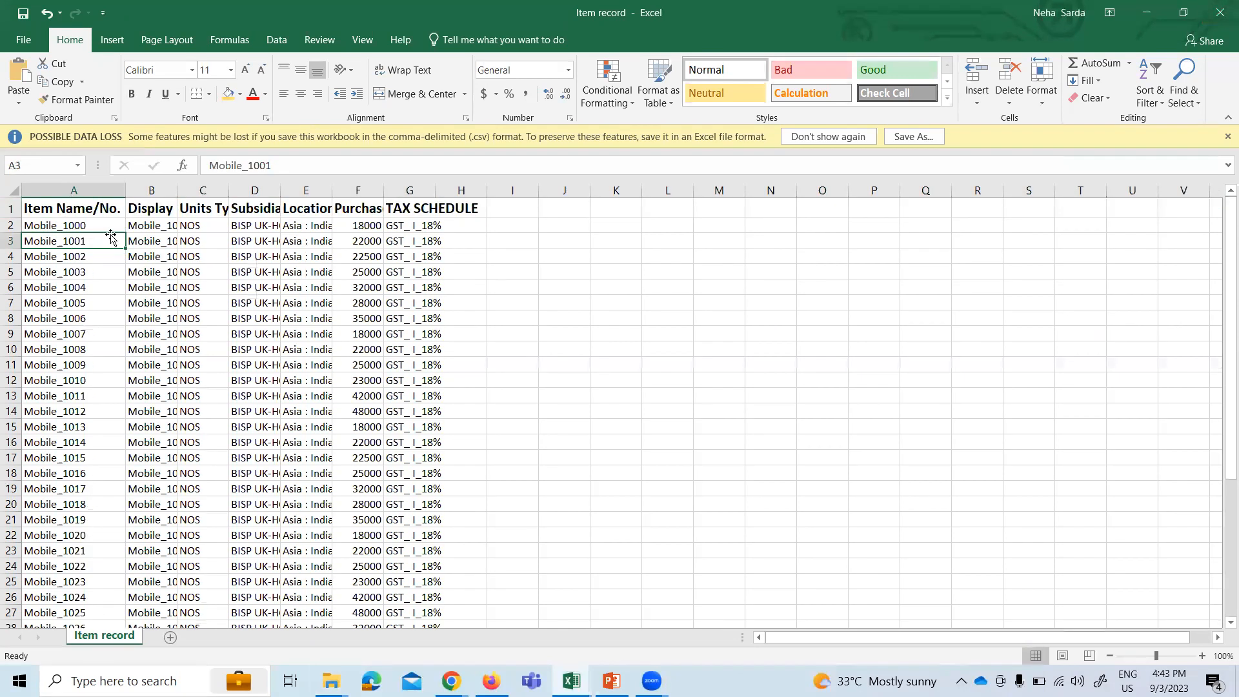
{"action": "double_click", "coordinate": [177, 190]}
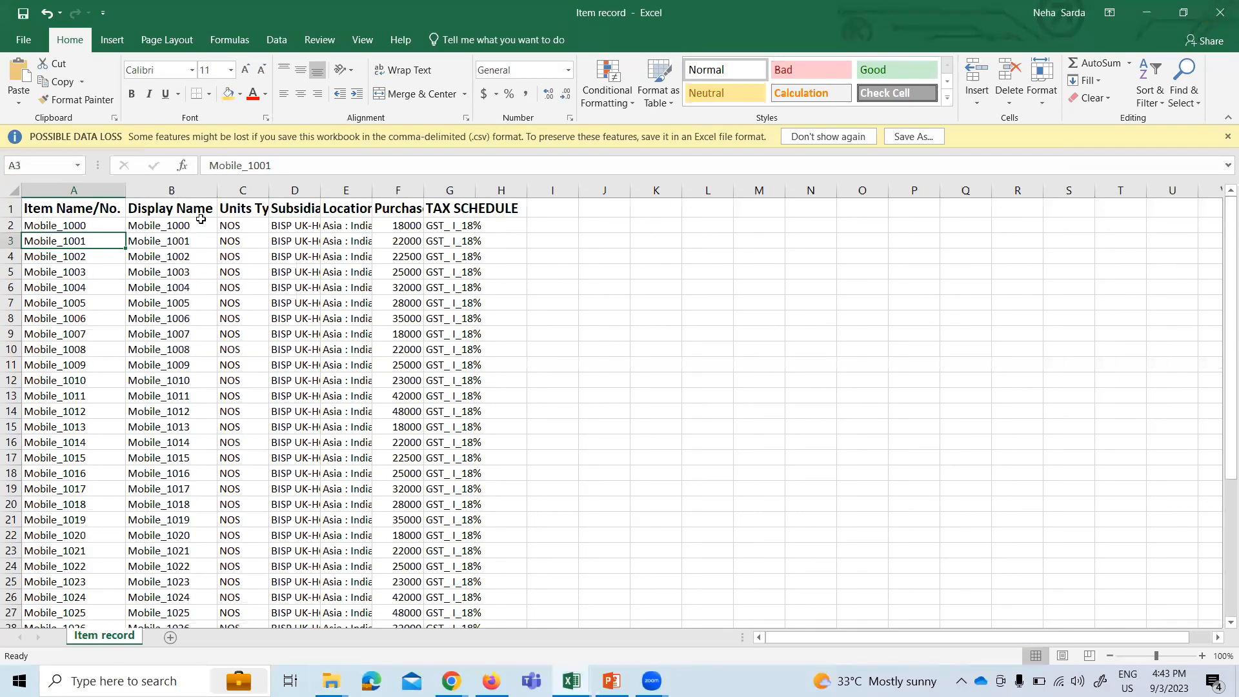
{"action": "left_click", "coordinate": [241, 213]}
{"action": "double_click", "coordinate": [267, 190]}
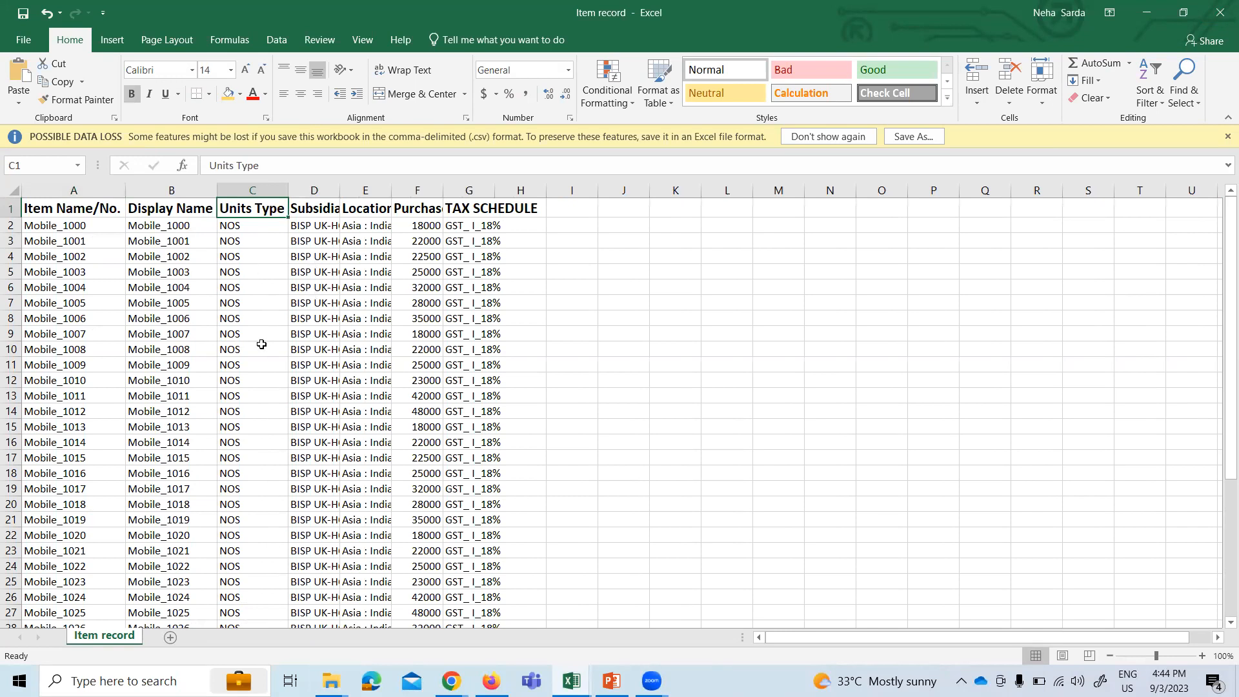
{"action": "left_click", "coordinate": [307, 239]}
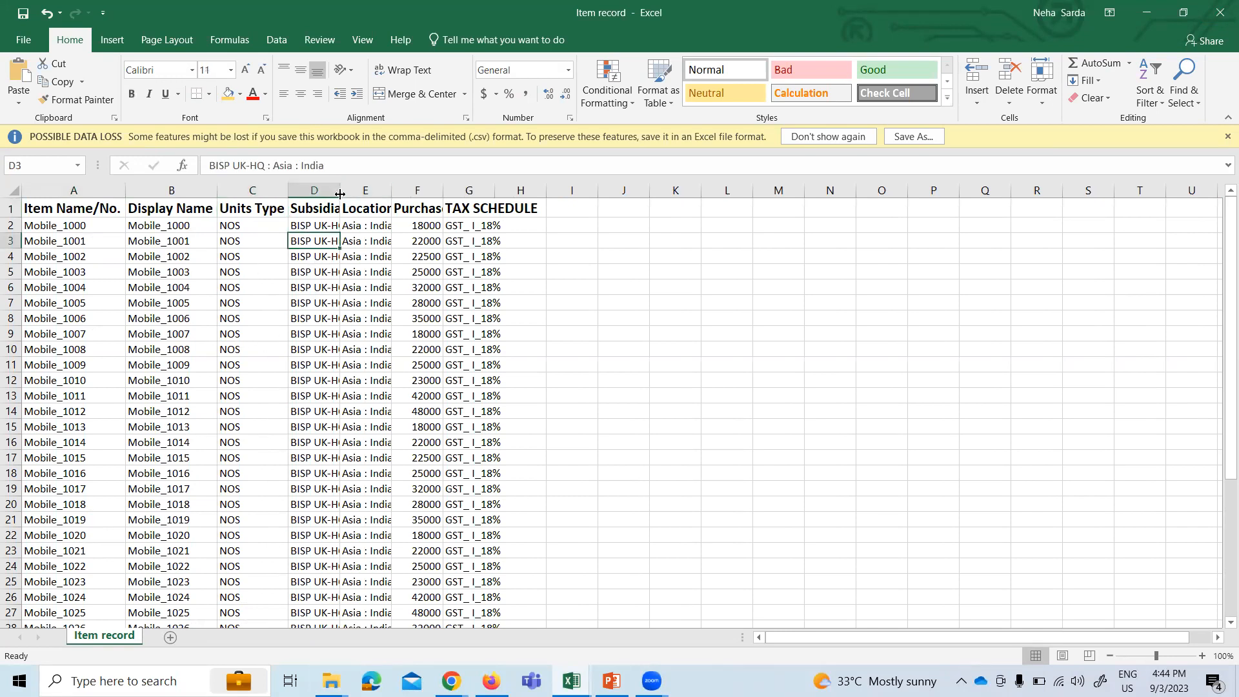
{"action": "double_click", "coordinate": [340, 189]}
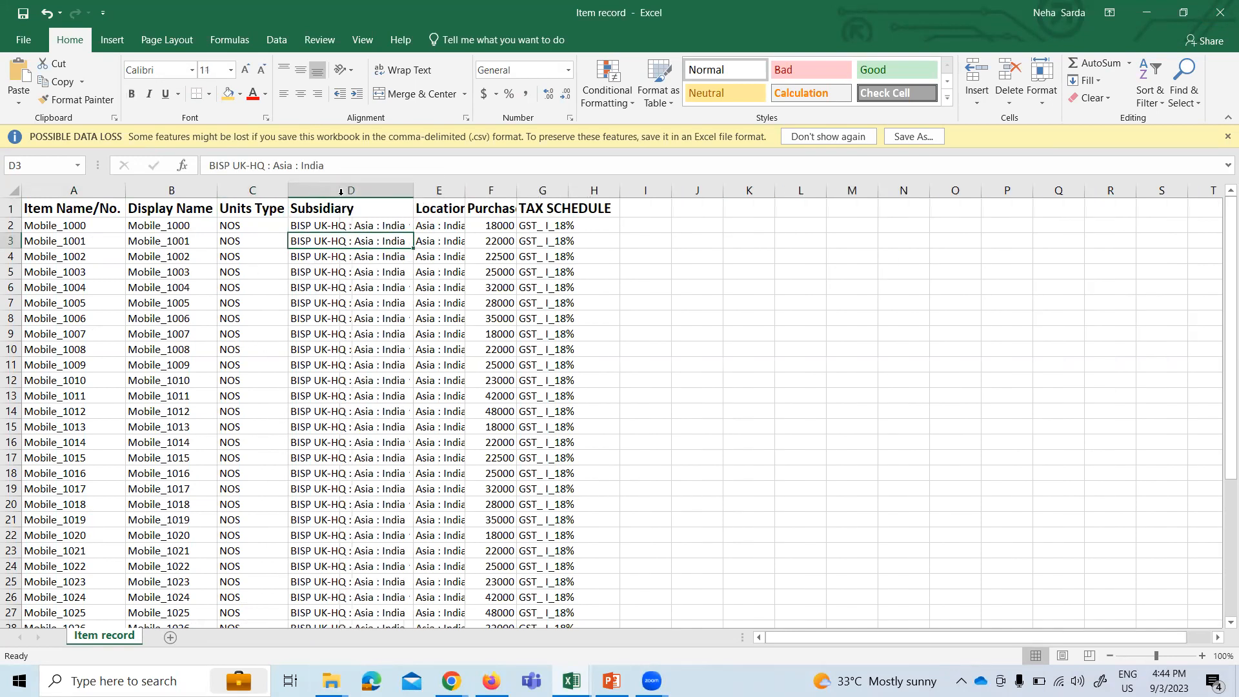
{"action": "double_click", "coordinate": [462, 195]}
{"action": "left_click", "coordinate": [449, 300]}
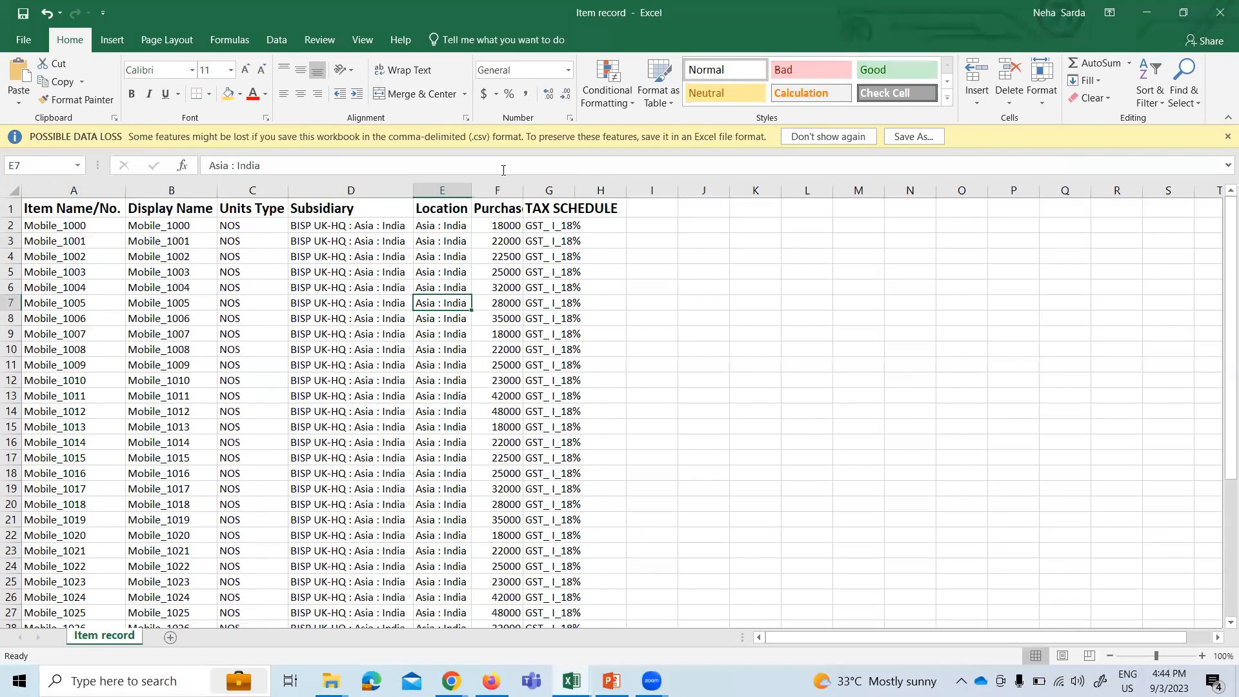
{"action": "left_click", "coordinate": [494, 224]}
{"action": "double_click", "coordinate": [523, 190]}
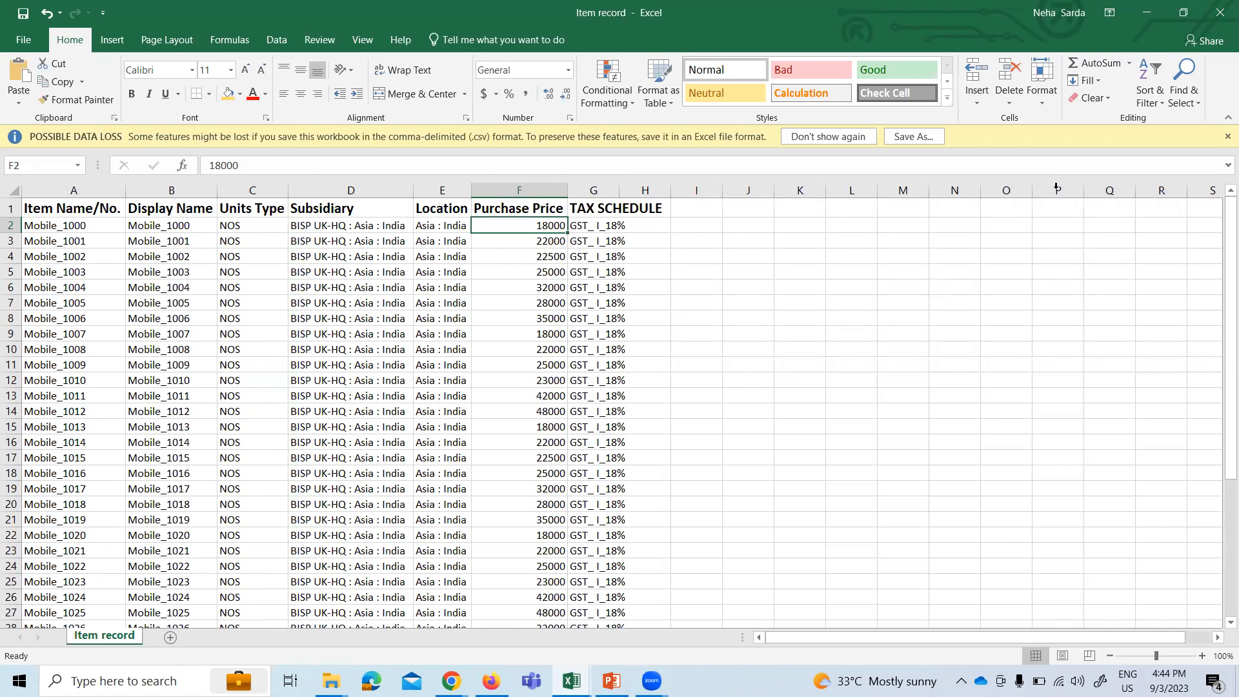
- Switch back to the NetSuite Home page in Chrome and start a new CSV import in the Import Assistant
{"action": "left_click", "coordinate": [1152, 12]}
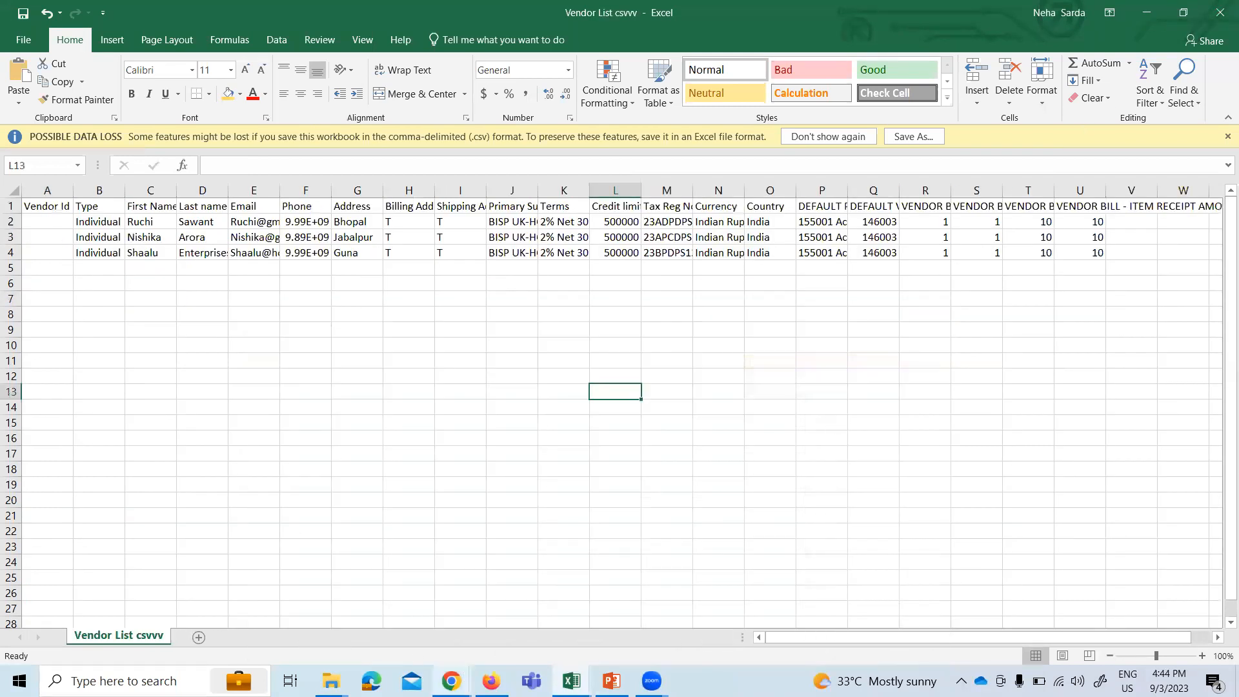
{"action": "mouse_move", "coordinate": [451, 680]}
{"action": "left_click", "coordinate": [268, 607]}
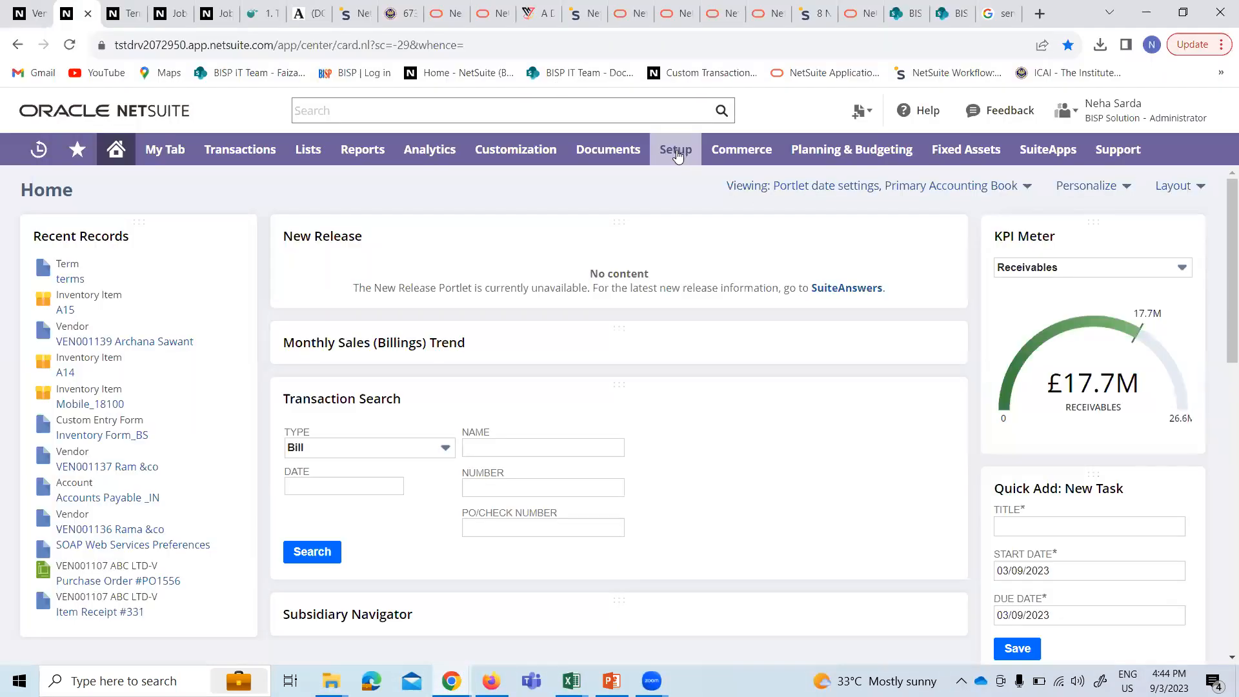
{"action": "mouse_move", "coordinate": [675, 151]}
{"action": "scroll", "coordinate": [706, 517], "scroll_direction": "down", "scroll_amount": 2}
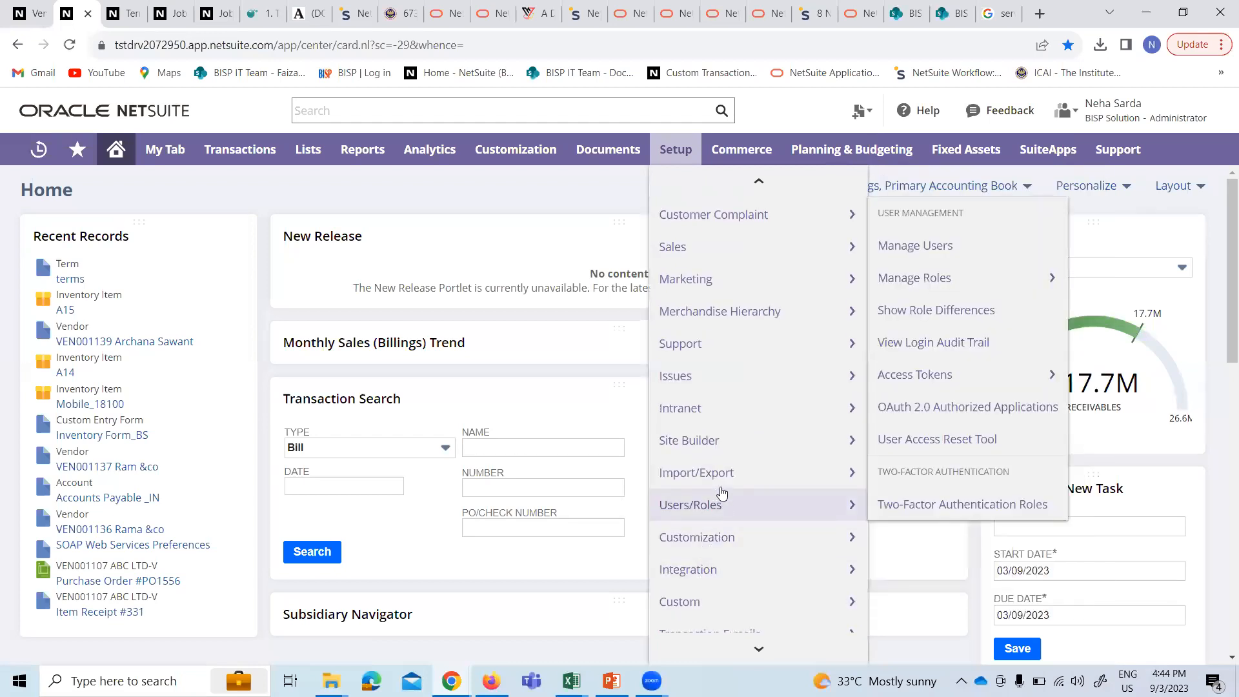
{"action": "mouse_move", "coordinate": [730, 475]}
{"action": "left_click", "coordinate": [936, 311]}
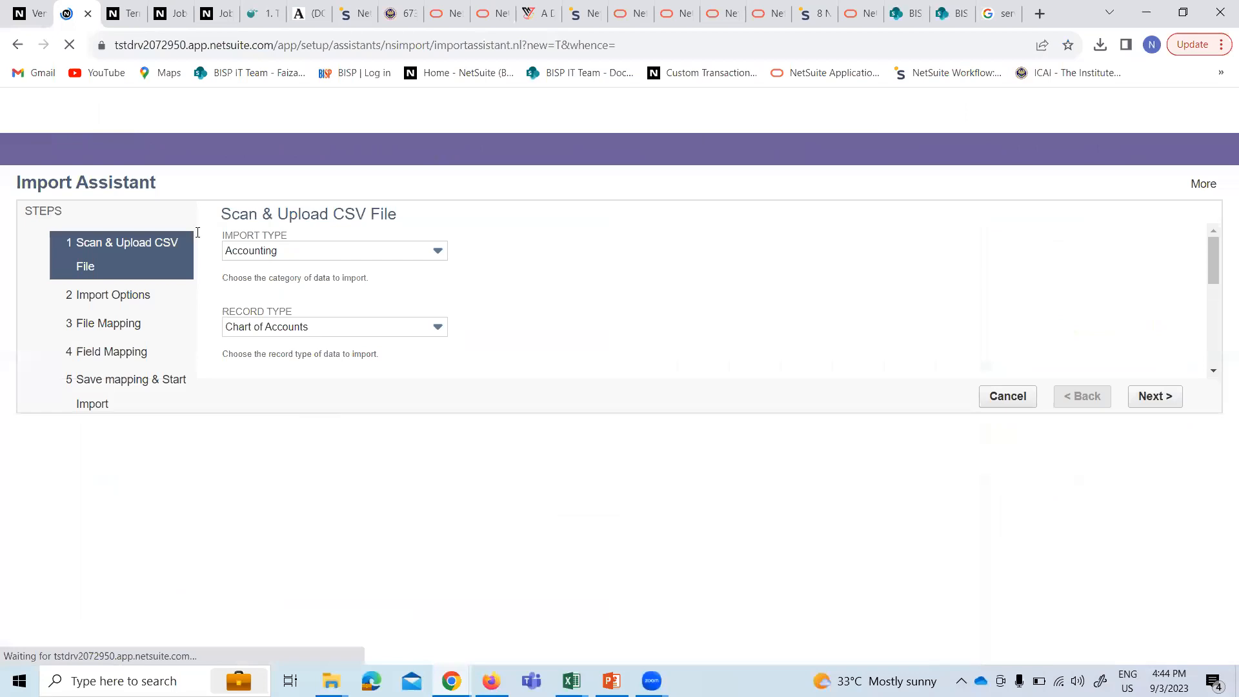
- Set the import type to Items and keep Inventory Item as the record type
{"action": "left_click", "coordinate": [327, 251]}
{"action": "scroll", "coordinate": [305, 369], "scroll_direction": "down", "scroll_amount": 5}
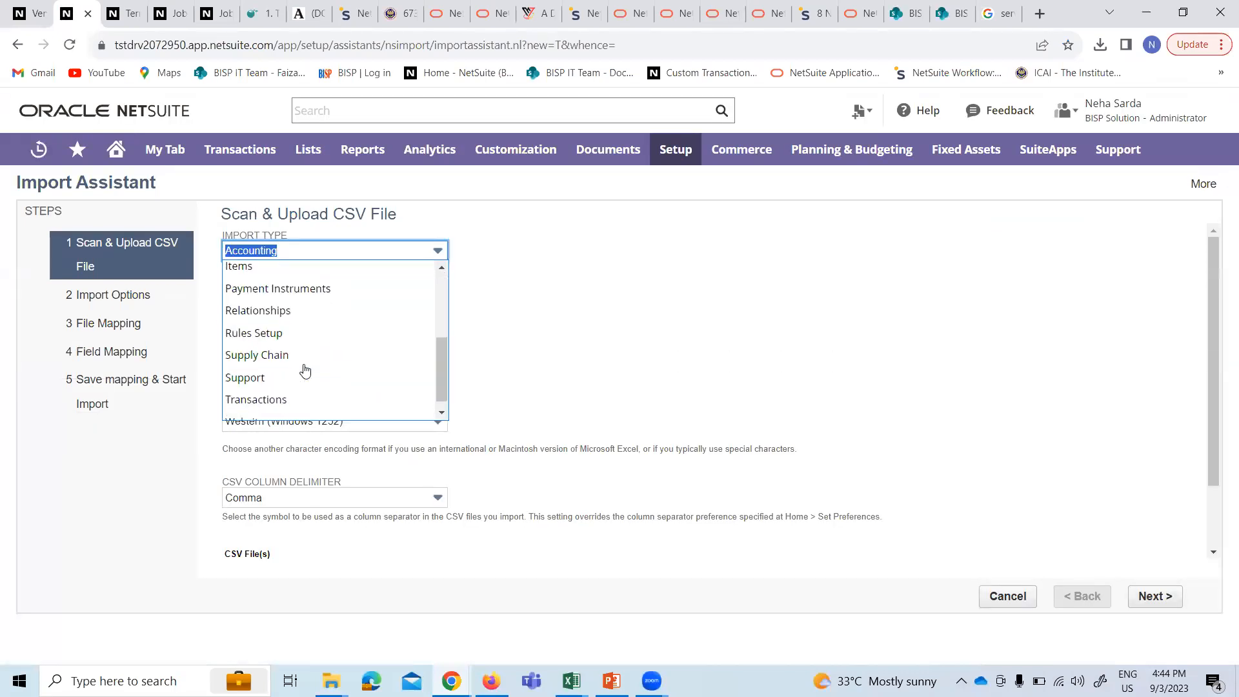
{"action": "left_click", "coordinate": [319, 278]}
{"action": "left_click", "coordinate": [296, 326]}
{"action": "double_click", "coordinate": [294, 327]}
{"action": "triple_click", "coordinate": [294, 327]}
{"action": "left_click", "coordinate": [293, 328]}
{"action": "double_click", "coordinate": [293, 327]}
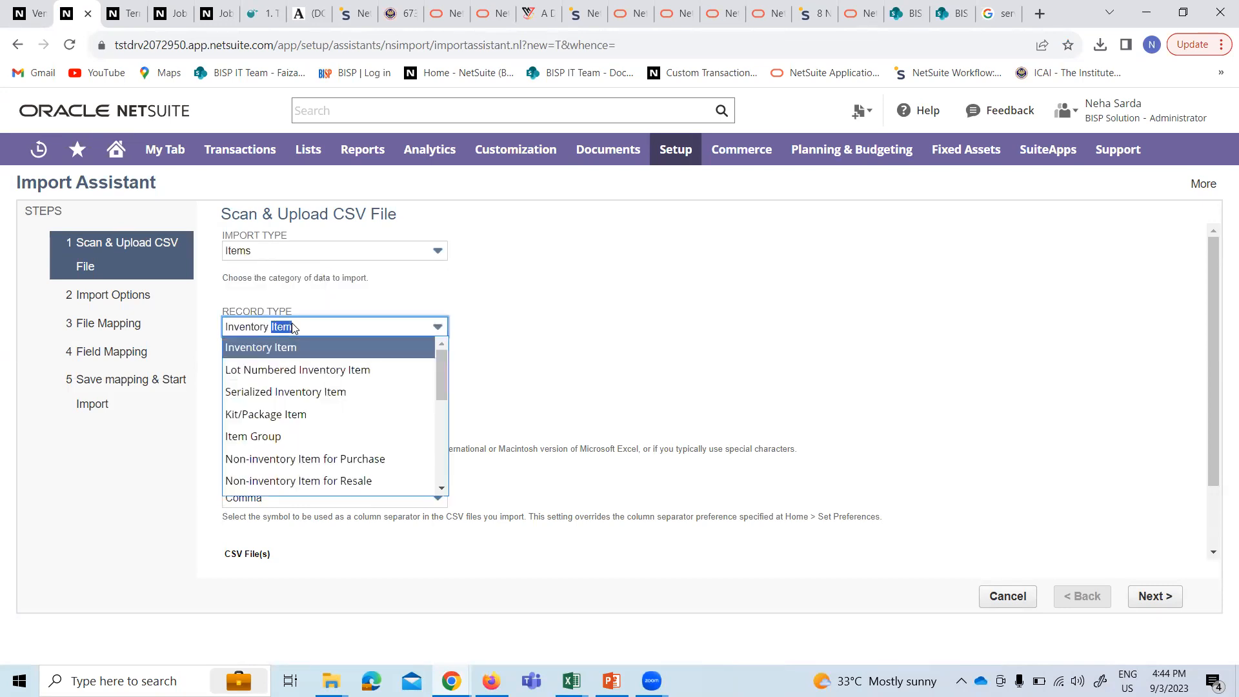
{"action": "left_click", "coordinate": [462, 326]}
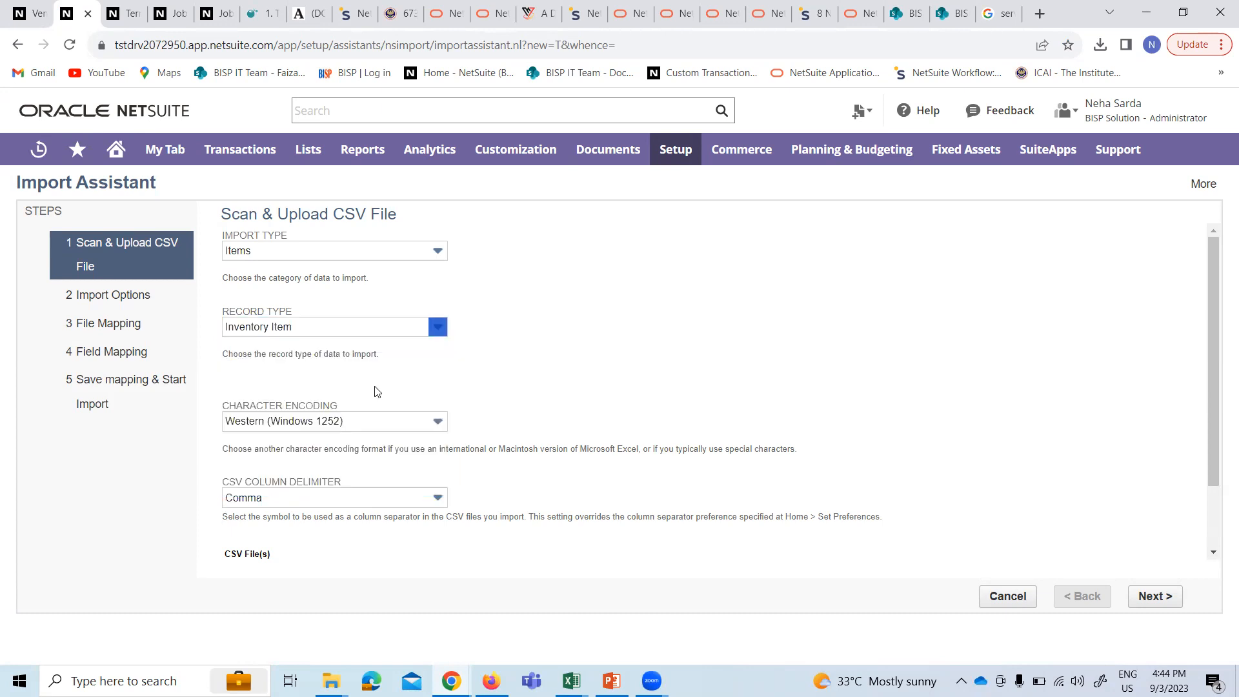
- Attach Item record from the Desktop's Bisp Implementation folder as the single CSV file to upload
{"action": "scroll", "coordinate": [355, 413], "scroll_direction": "down", "scroll_amount": 1}
{"action": "left_click", "coordinate": [277, 539]}
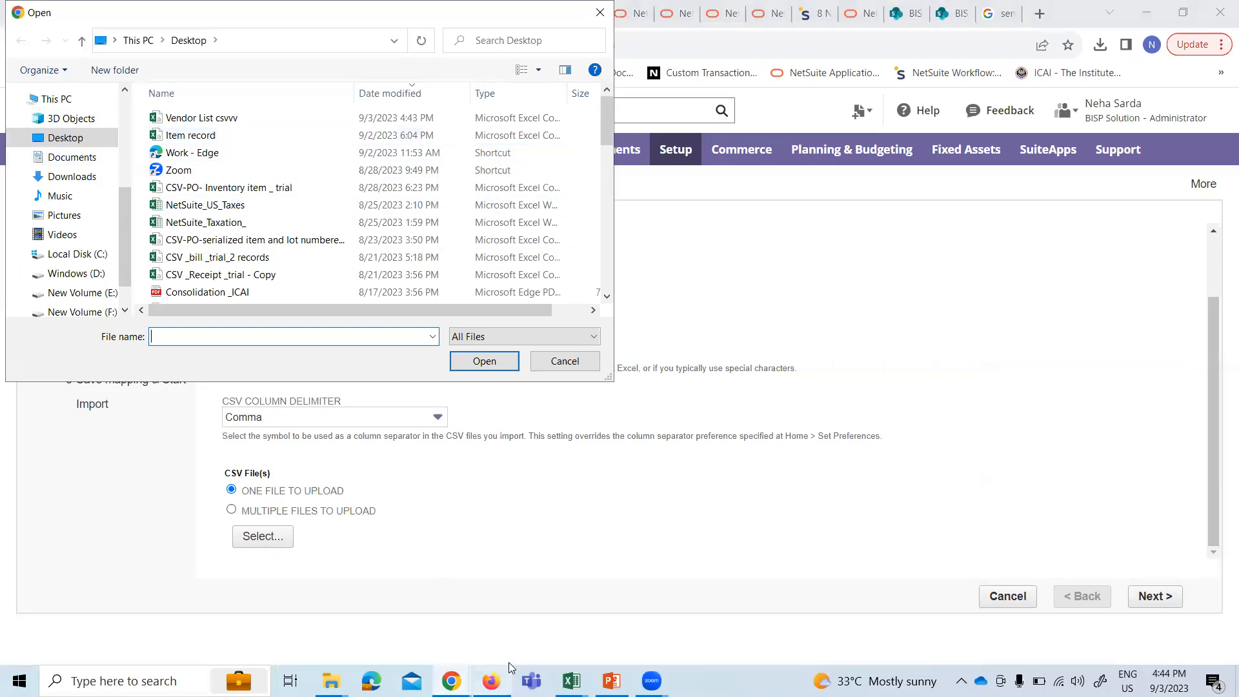
{"action": "left_click", "coordinate": [331, 681]}
{"action": "left_click", "coordinate": [474, 639]}
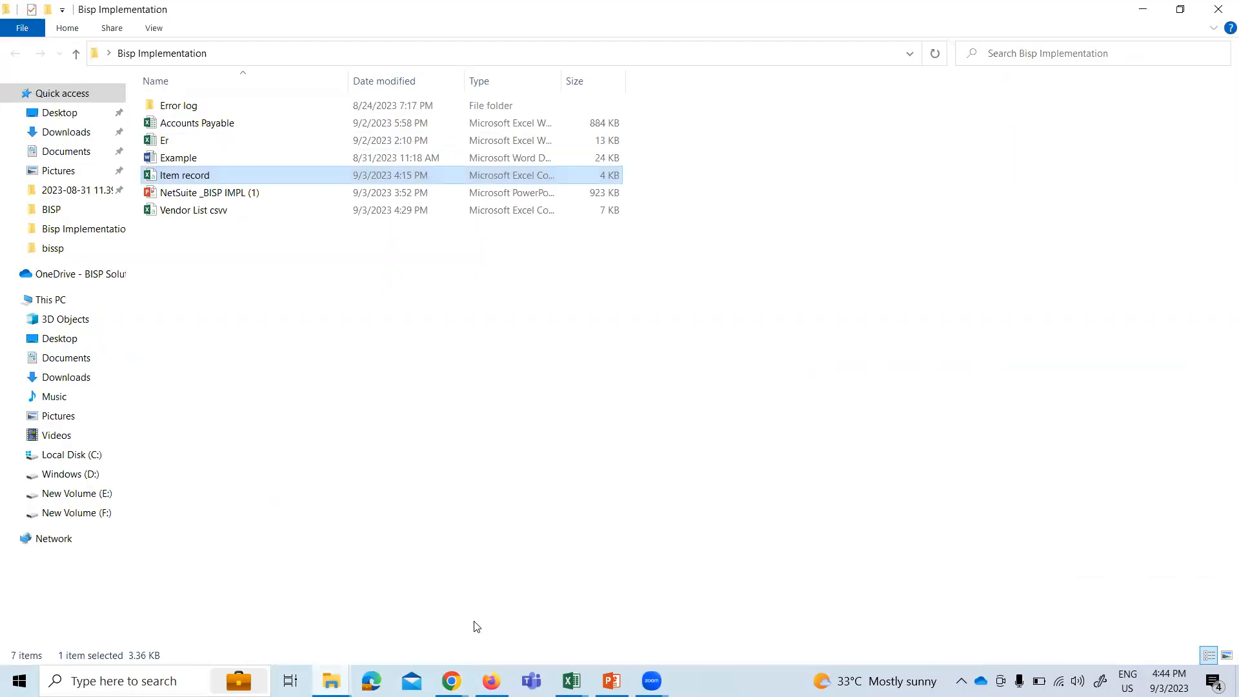
{"action": "key", "text": "alt+d"}
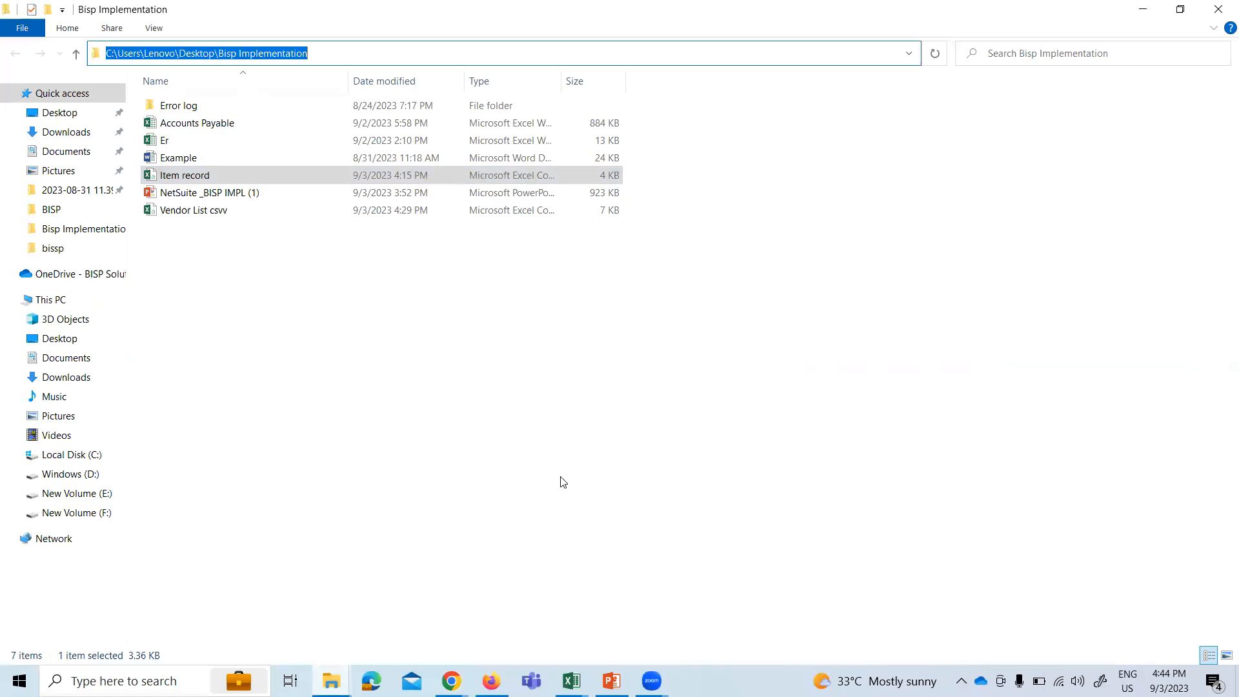
{"action": "left_click", "coordinate": [1143, 9]}
{"action": "key", "text": "ctrl+v"}
{"action": "left_click", "coordinate": [497, 362]}
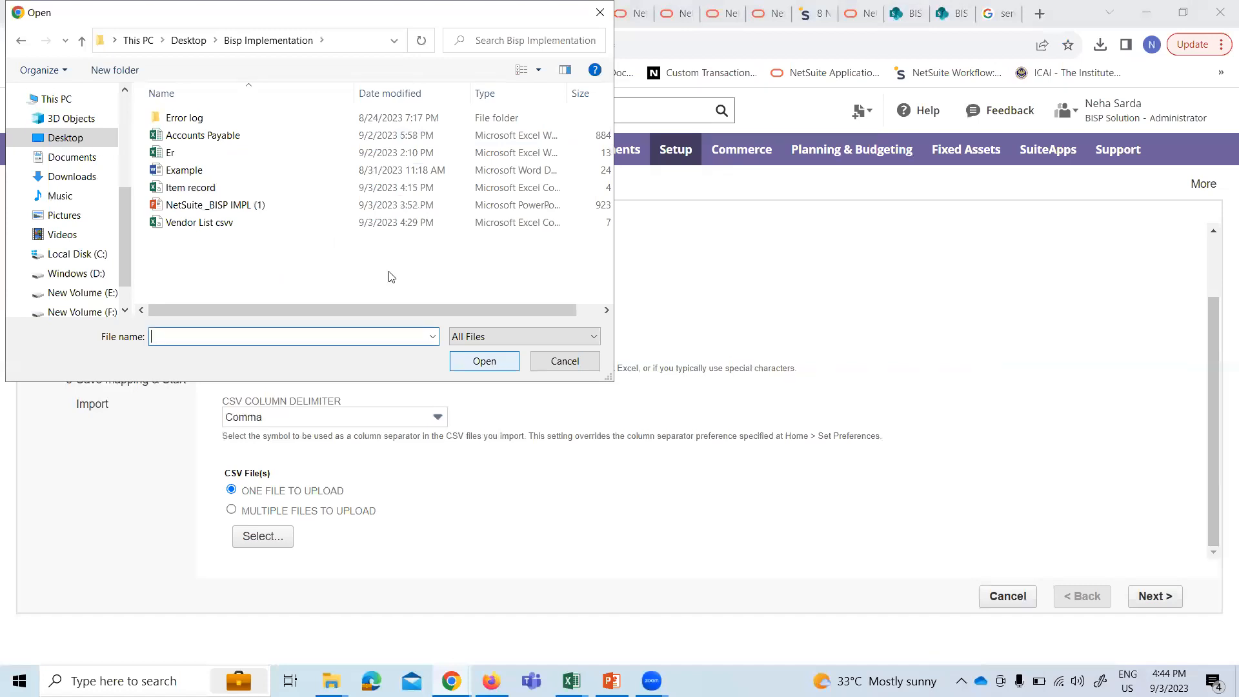
{"action": "left_click", "coordinate": [238, 188]}
{"action": "left_click", "coordinate": [497, 356]}
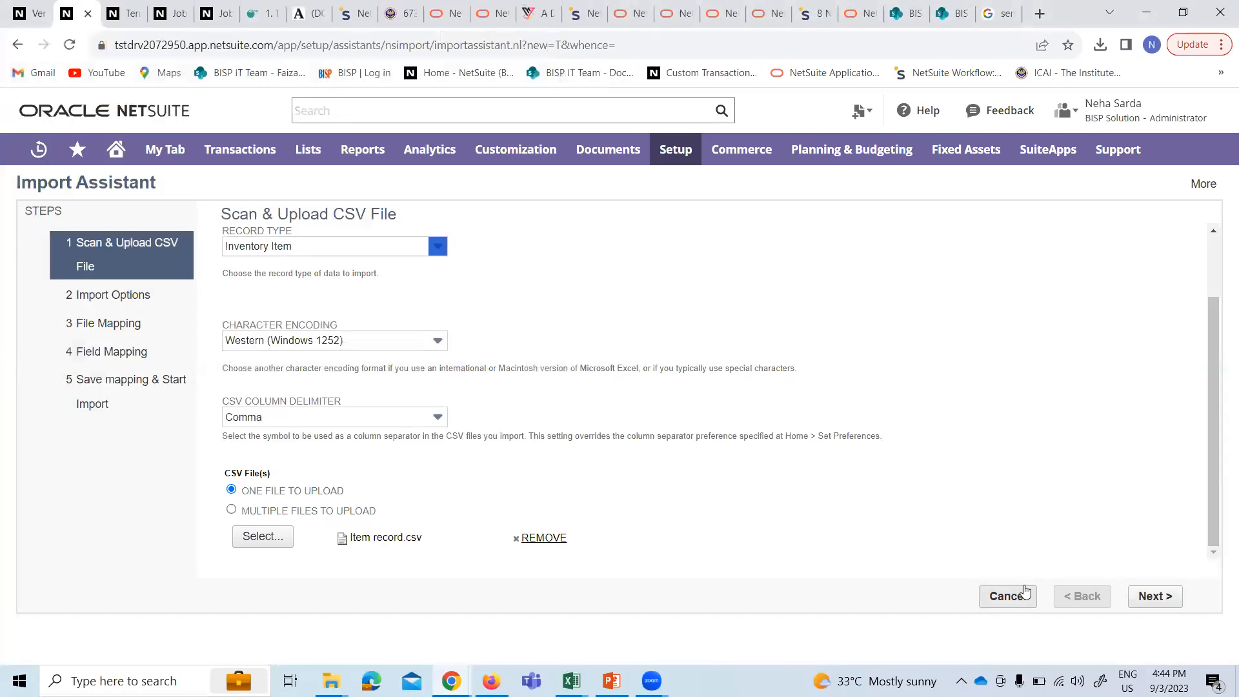
- Keep data handling on Add, check the advanced import options, and continue to the field mapping
{"action": "left_click", "coordinate": [1160, 598]}
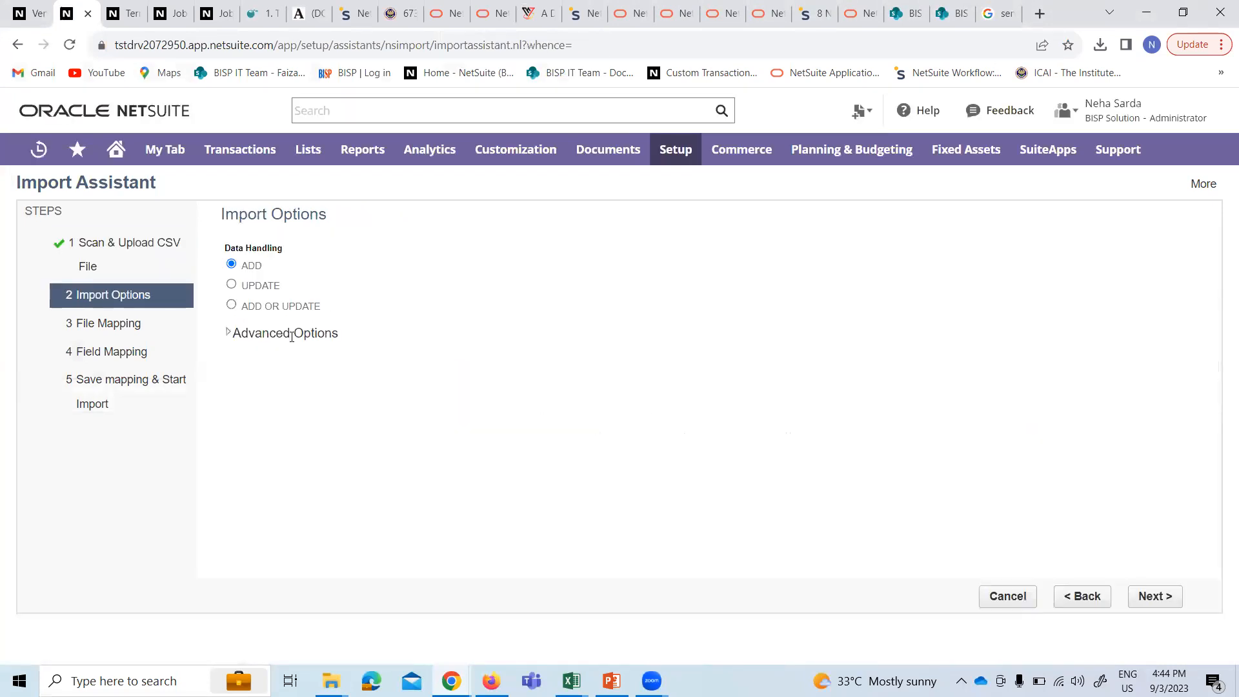
{"action": "left_click", "coordinate": [285, 333]}
{"action": "left_click", "coordinate": [810, 442]}
{"action": "left_click", "coordinate": [1145, 606]}
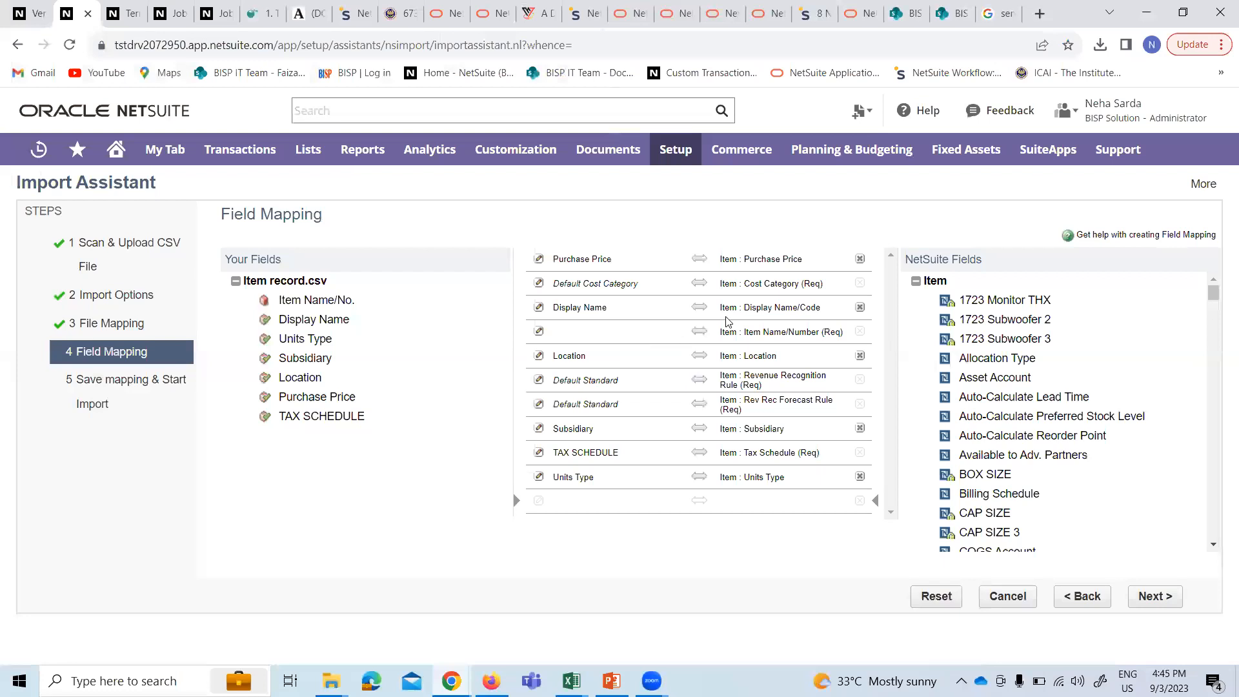
- Map the CSV column Item Name/No. to the required NetSuite field Item : Item Name/Number
{"action": "left_click", "coordinate": [693, 312]}
{"action": "left_click", "coordinate": [333, 301]}
{"action": "left_click", "coordinate": [313, 321]}
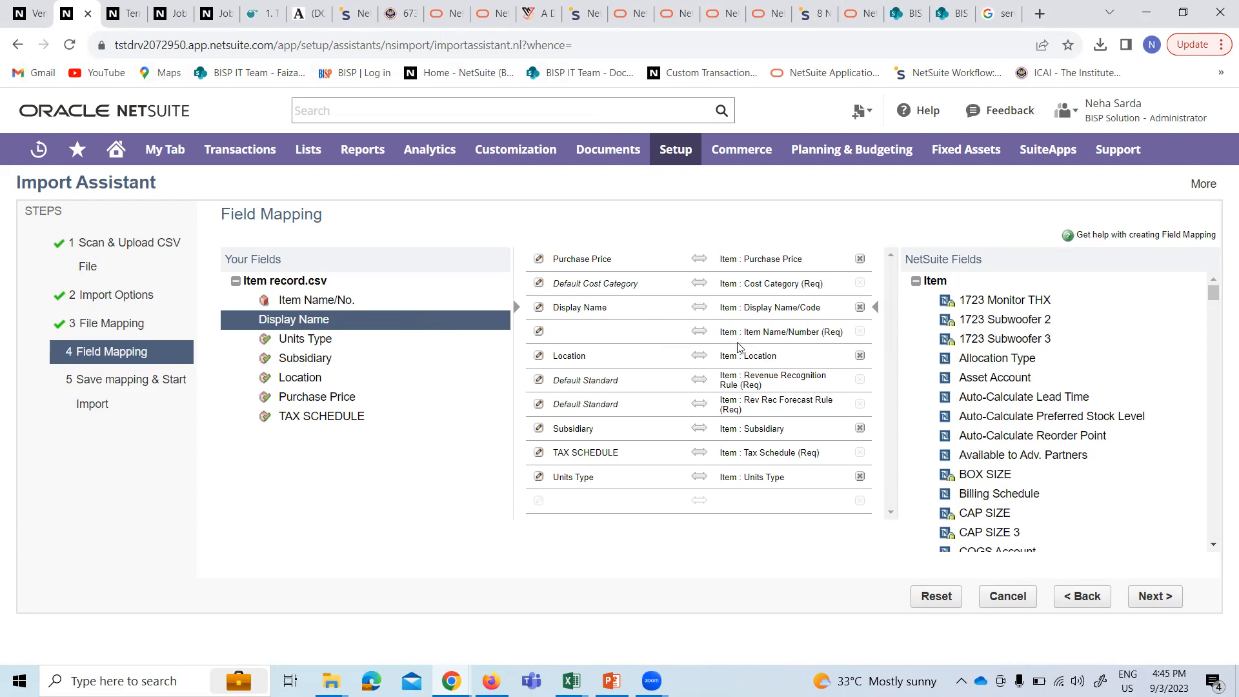
{"action": "left_click", "coordinate": [694, 336]}
{"action": "left_click", "coordinate": [336, 302]}
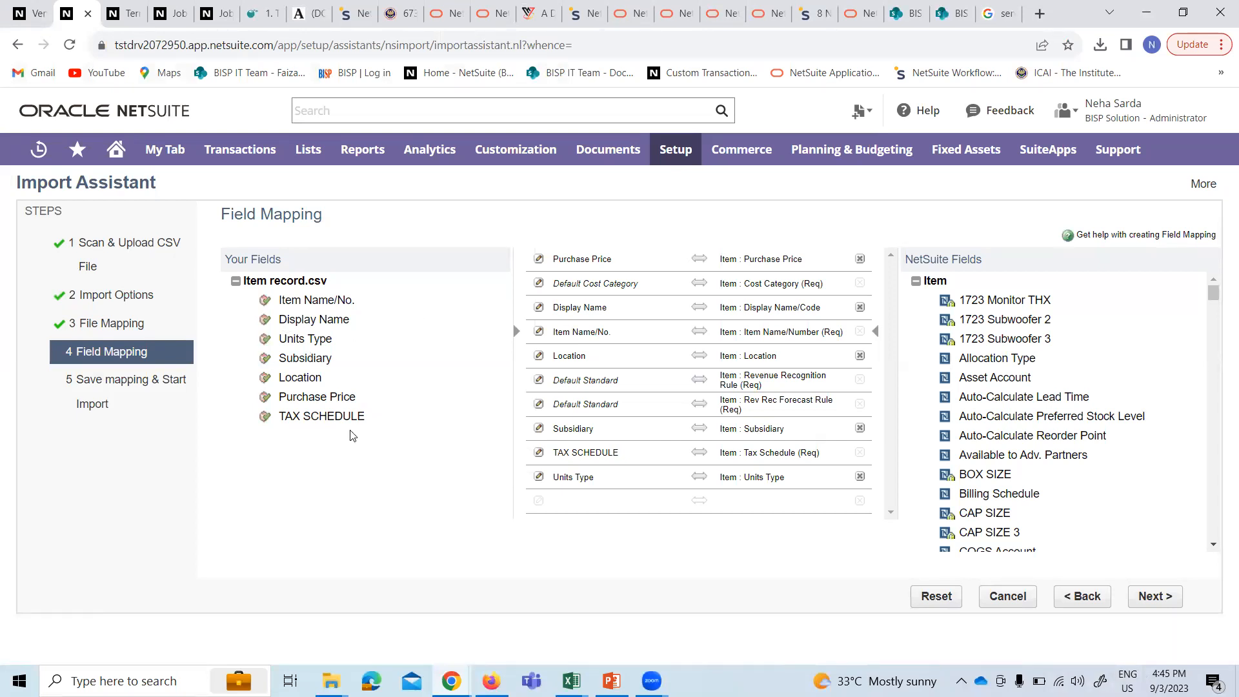
- Name the import map "Item master", then save and run the import, agreeing to submit the form again
{"action": "left_click", "coordinate": [1139, 598]}
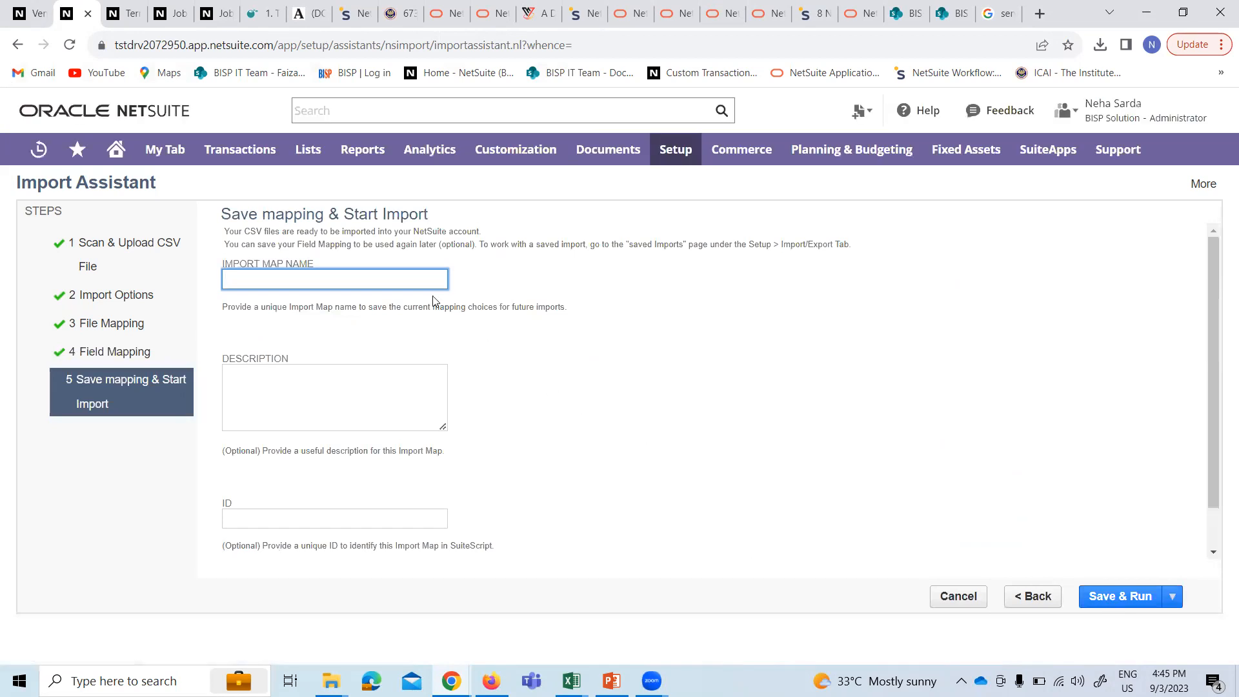
{"action": "type", "text": "I"}
{"action": "left_click", "coordinate": [1120, 596]}
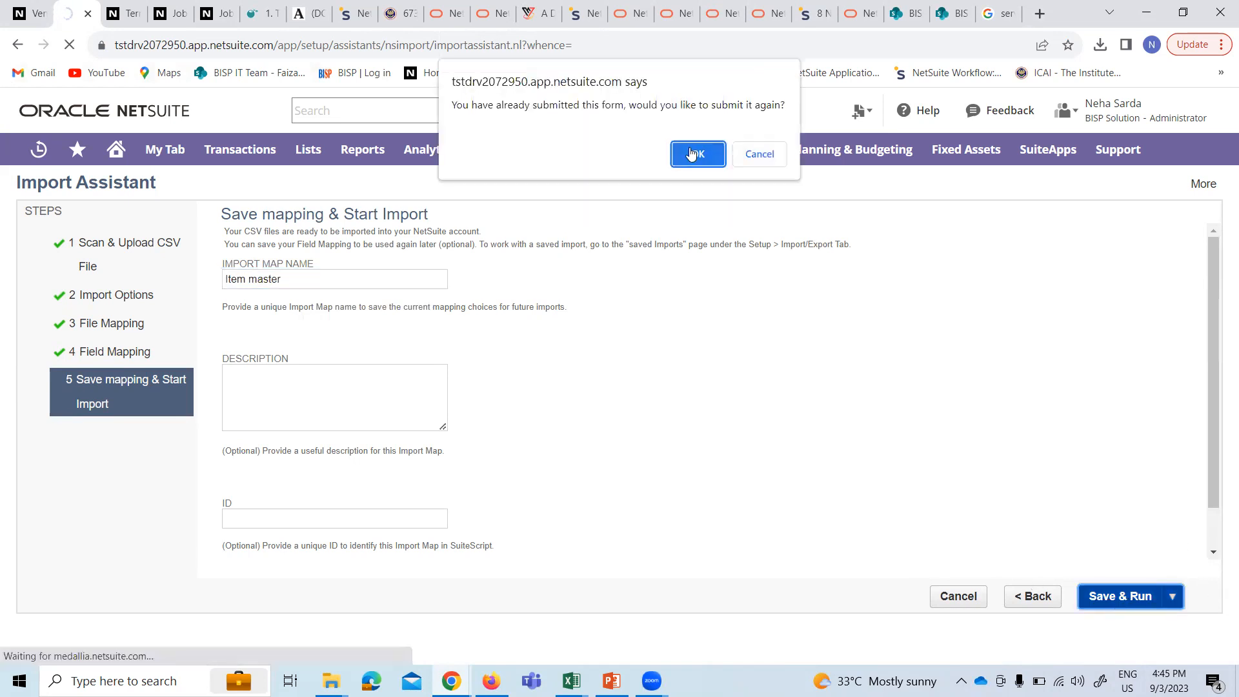
{"action": "left_click", "coordinate": [694, 151]}
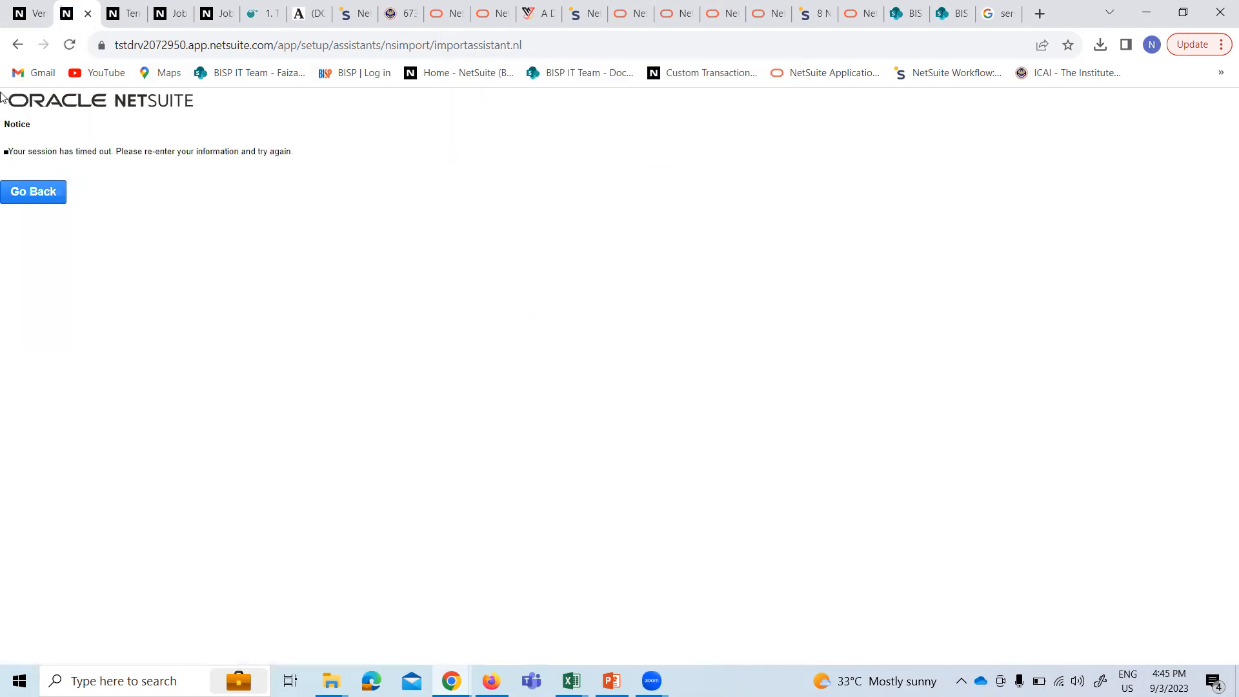
- Go back to the start of the Import Assistant and set the import type to Items with Inventory Item as record type
{"action": "left_click", "coordinate": [26, 193]}
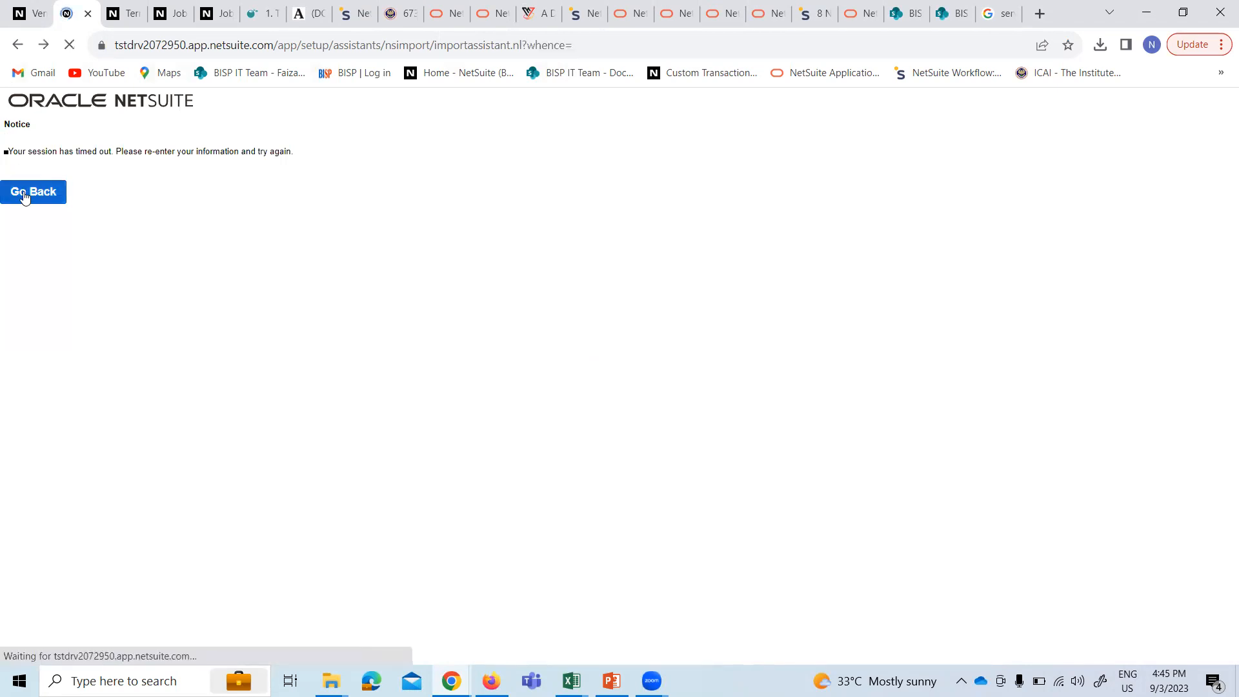
{"action": "scroll", "coordinate": [397, 473], "scroll_direction": "down", "scroll_amount": 1}
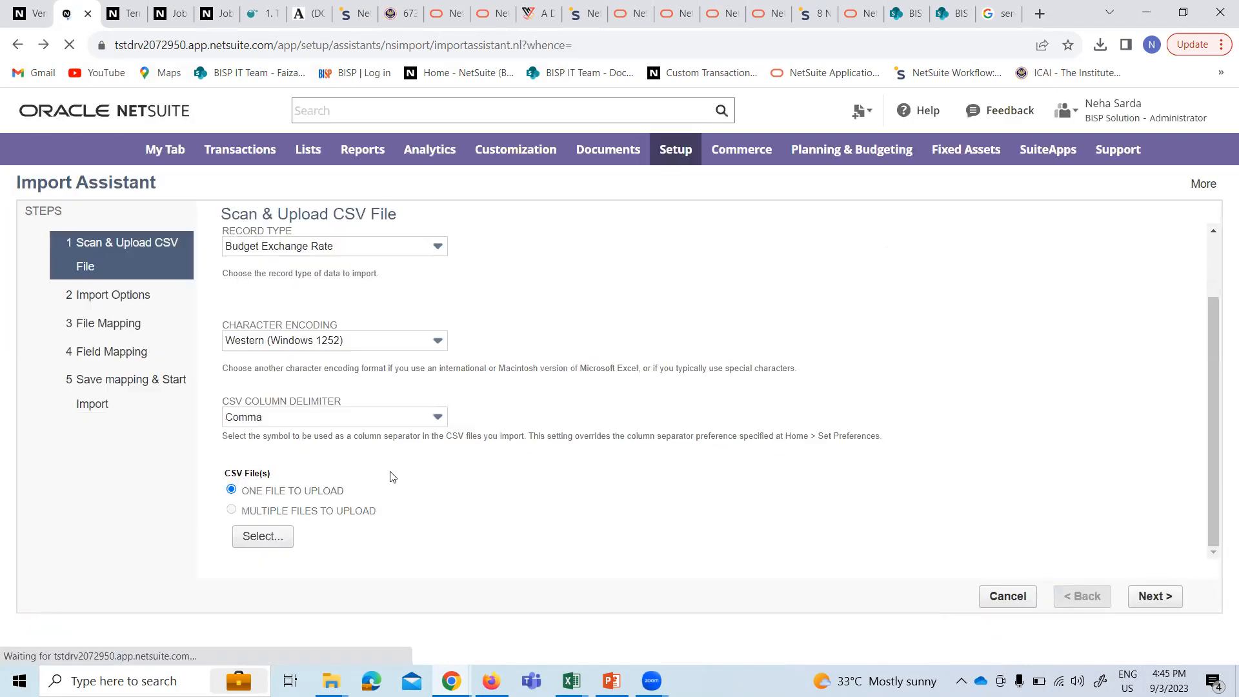
{"action": "scroll", "coordinate": [208, 237], "scroll_direction": "up", "scroll_amount": 1}
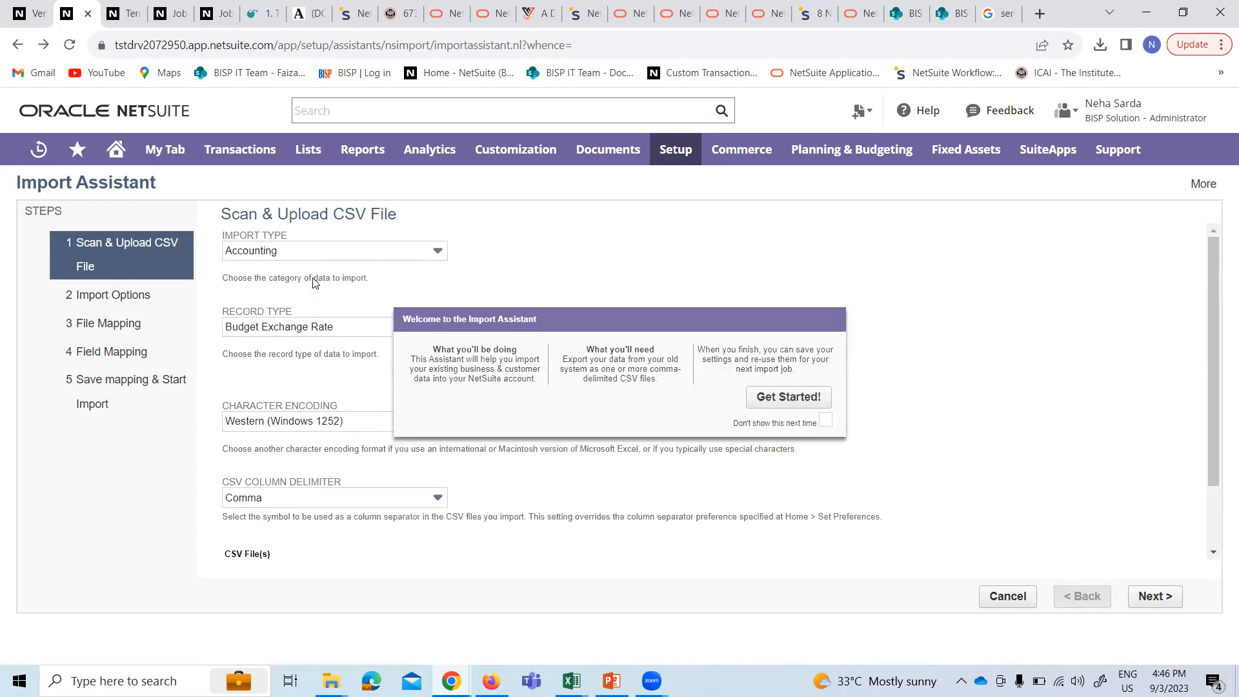
{"action": "left_click", "coordinate": [310, 250]}
{"action": "scroll", "coordinate": [282, 340], "scroll_direction": "down", "scroll_amount": 5}
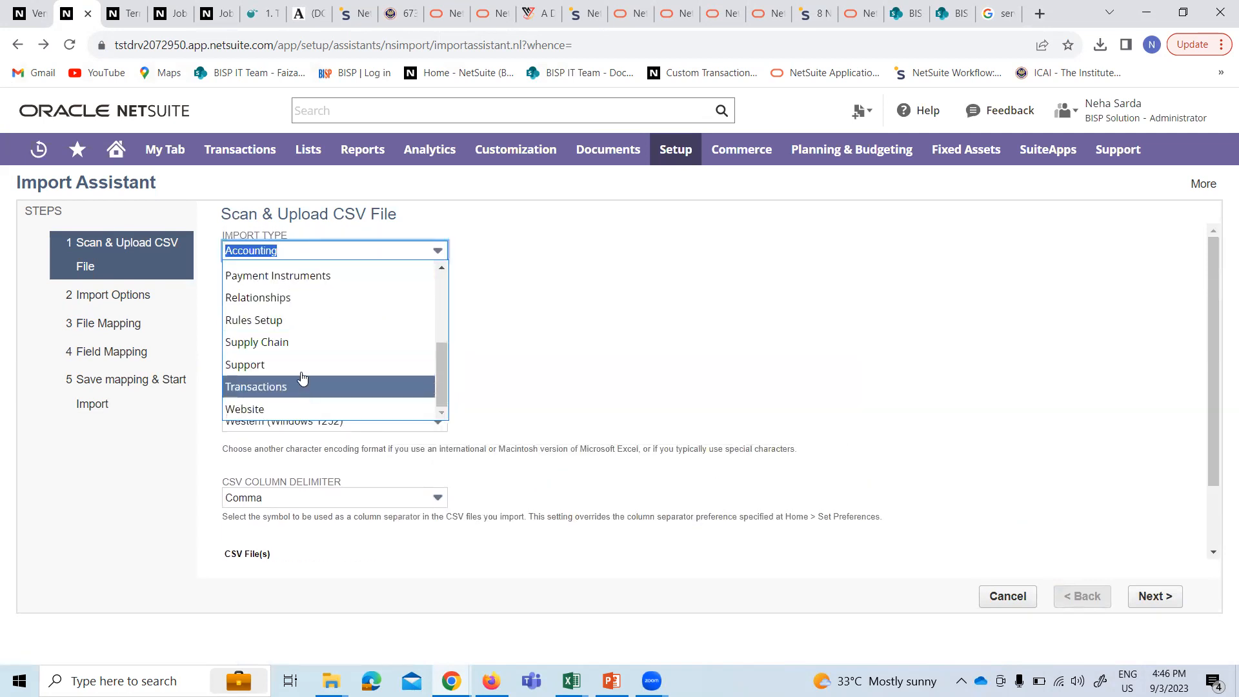
{"action": "scroll", "coordinate": [297, 361], "scroll_direction": "up", "scroll_amount": 3}
{"action": "scroll", "coordinate": [291, 317], "scroll_direction": "down", "scroll_amount": 3}
{"action": "scroll", "coordinate": [292, 319], "scroll_direction": "down", "scroll_amount": 1}
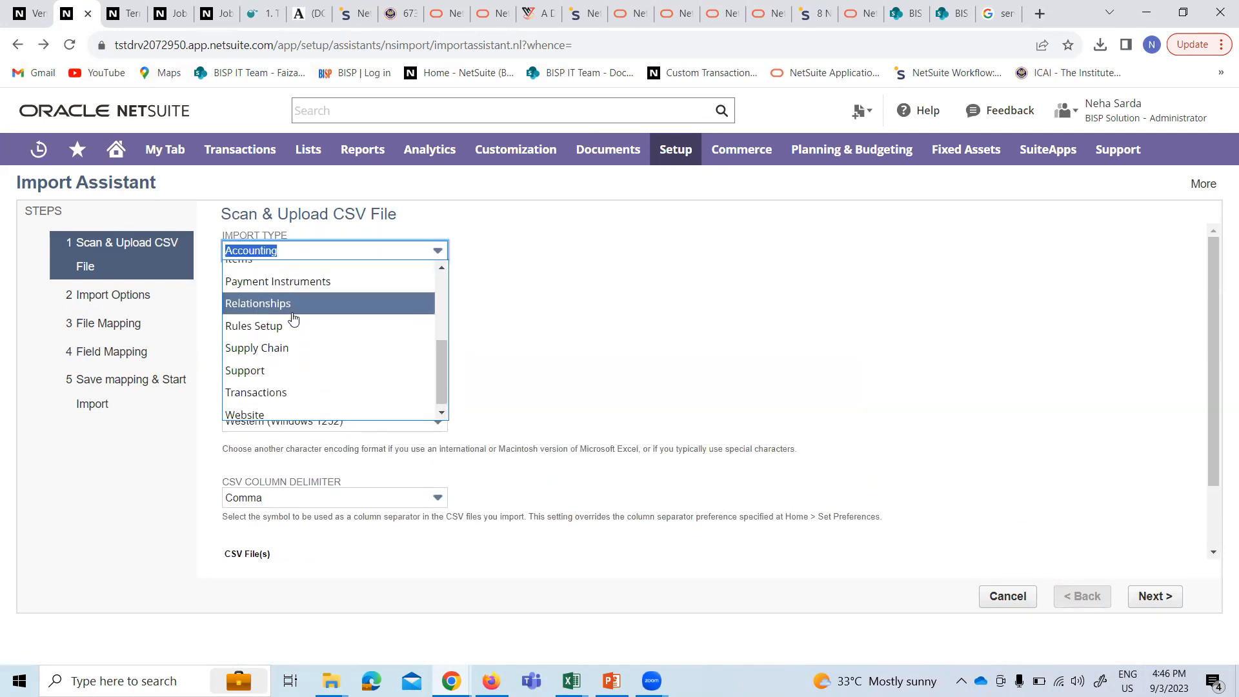
{"action": "scroll", "coordinate": [293, 320], "scroll_direction": "up", "scroll_amount": 3}
{"action": "left_click", "coordinate": [264, 413]}
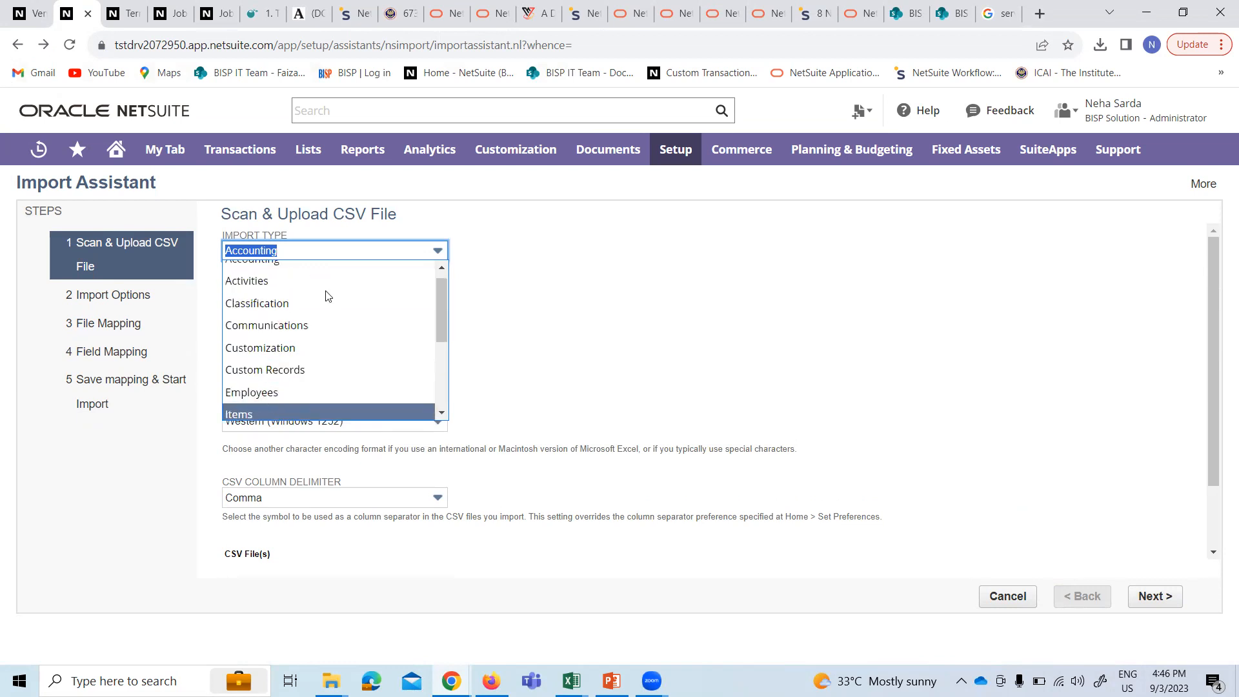
{"action": "left_click", "coordinate": [302, 327]}
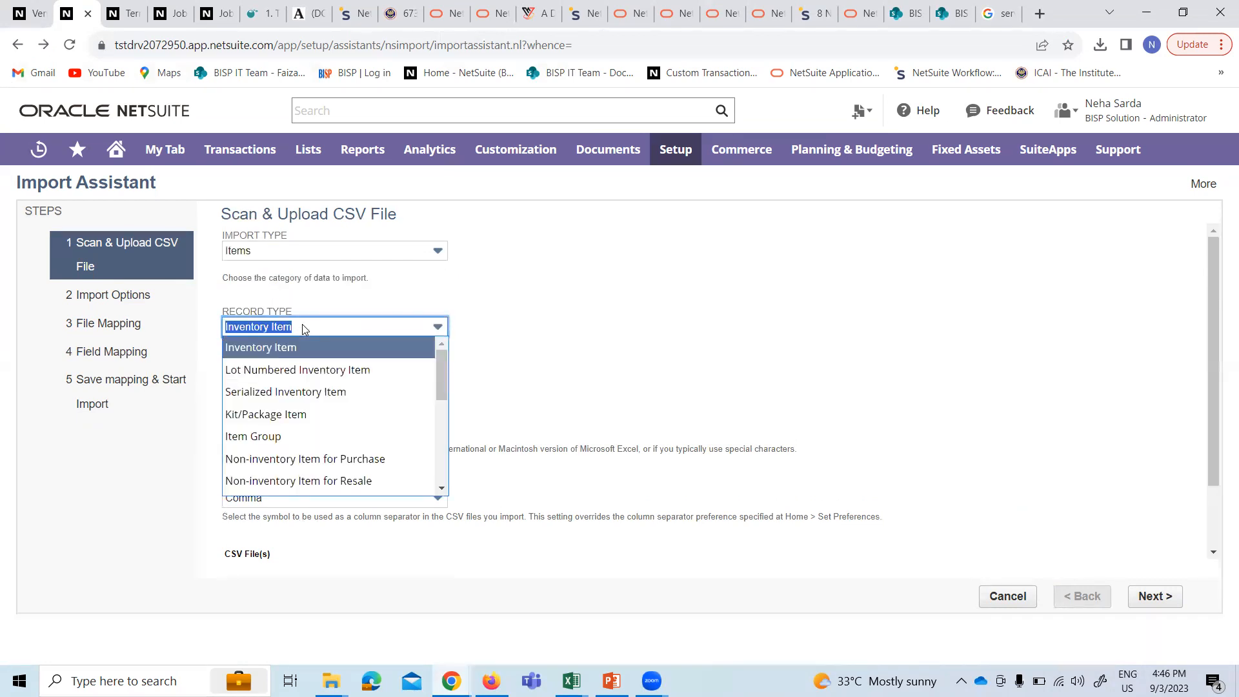
{"action": "left_click", "coordinate": [330, 311]}
- Attach the Item record file from the Bisp Implementation folder as the single CSV file to upload
{"action": "scroll", "coordinate": [326, 464], "scroll_direction": "down", "scroll_amount": 2}
{"action": "left_click", "coordinate": [277, 536]}
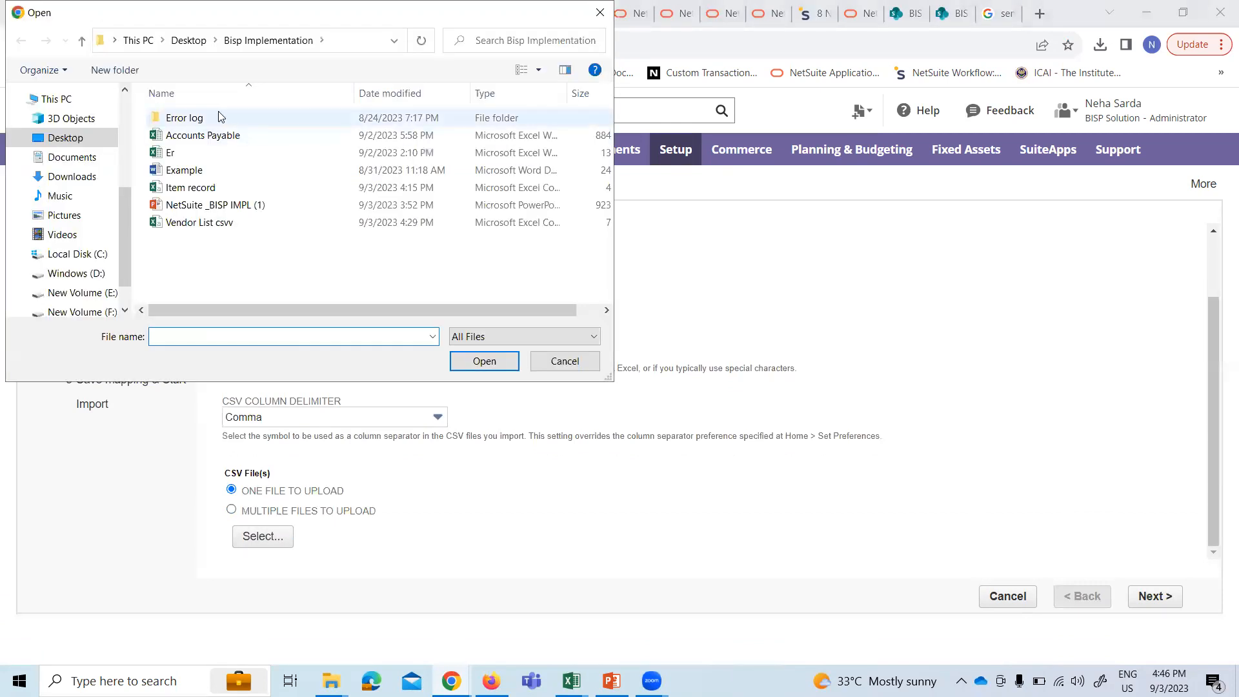
{"action": "left_click", "coordinate": [190, 187]}
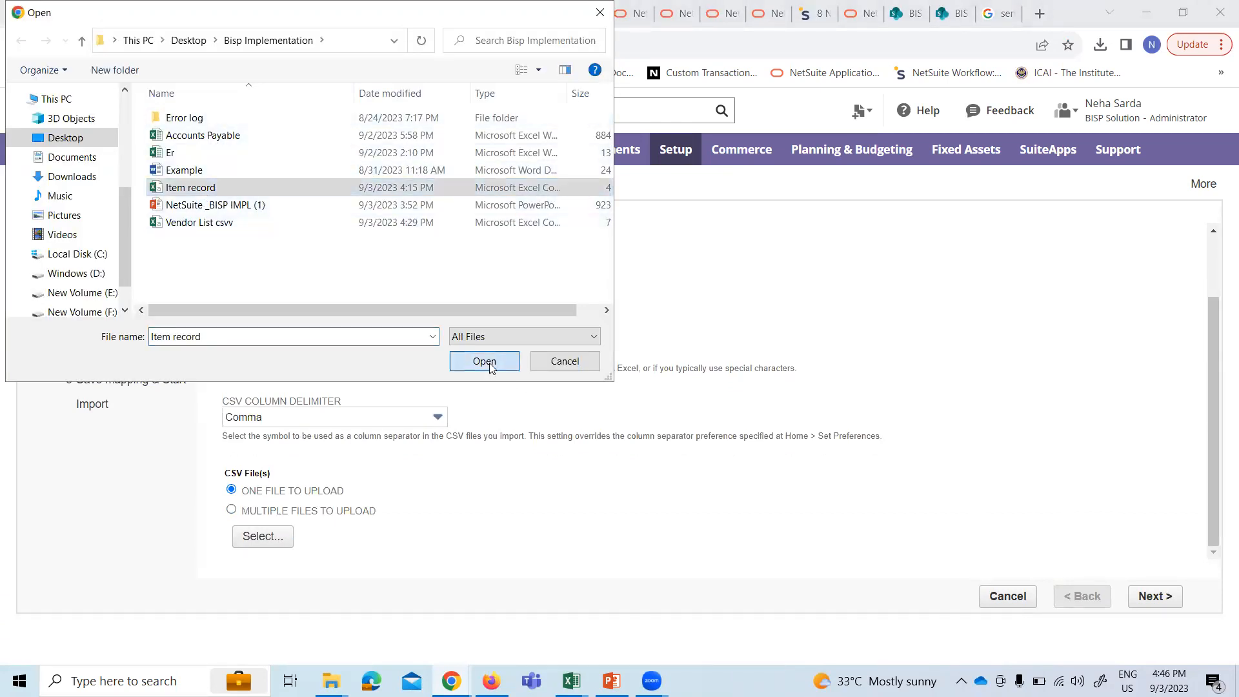
{"action": "left_click", "coordinate": [485, 362]}
- Proceed through the import options with Add as the data handling to reach the field mapping
{"action": "left_click", "coordinate": [1145, 611]}
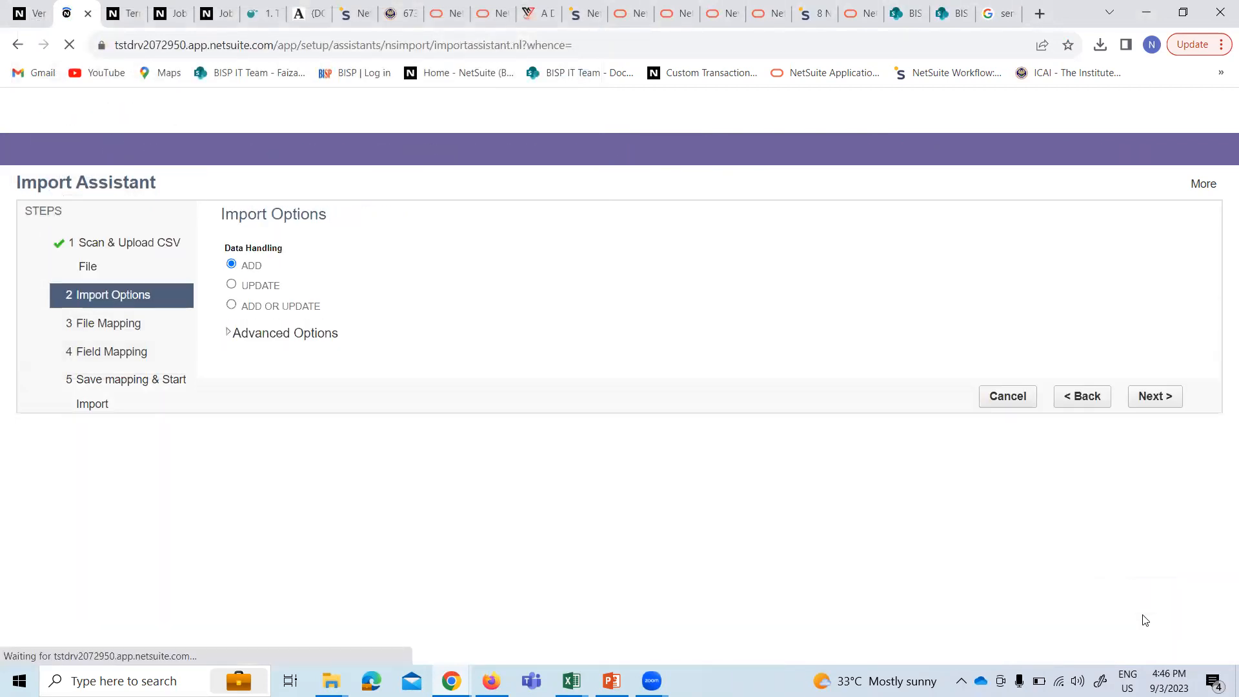
{"action": "left_click", "coordinate": [278, 331]}
{"action": "left_click", "coordinate": [278, 330]}
{"action": "left_click", "coordinate": [1155, 597]}
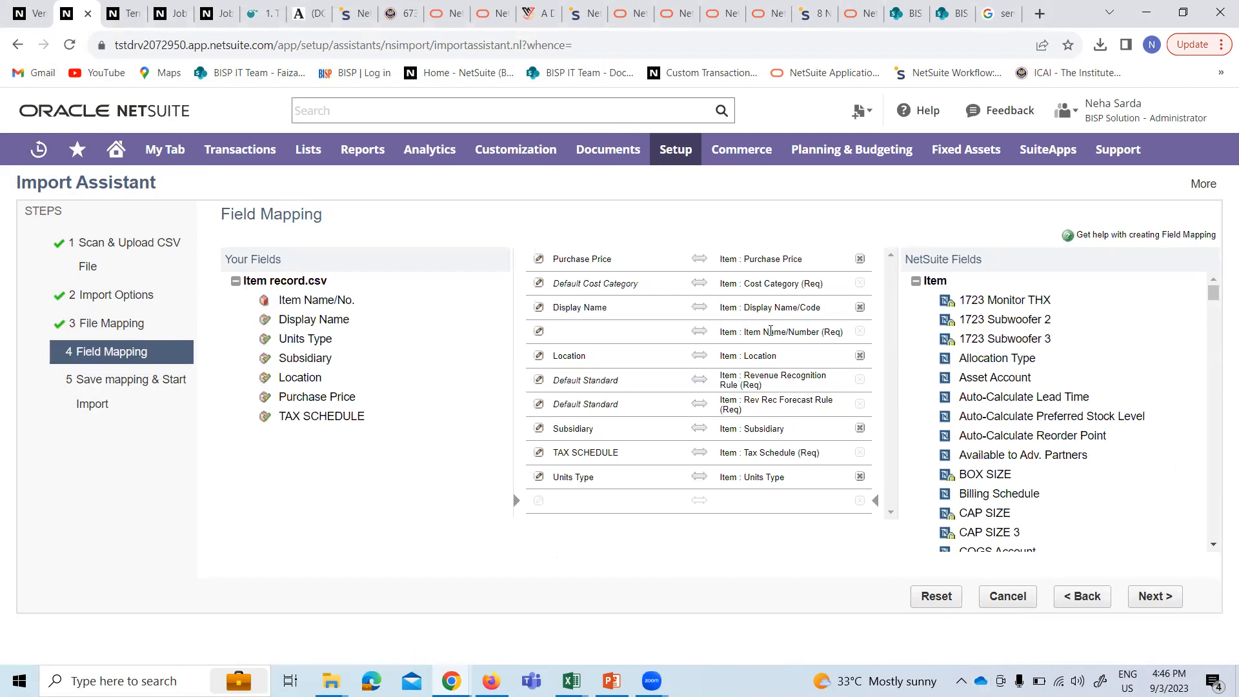
- Map Item Name/No. from the CSV to Item : Item Name/Number and accept the field mapping
{"action": "left_click", "coordinate": [674, 335]}
{"action": "left_click", "coordinate": [320, 302]}
{"action": "left_click", "coordinate": [1153, 597]}
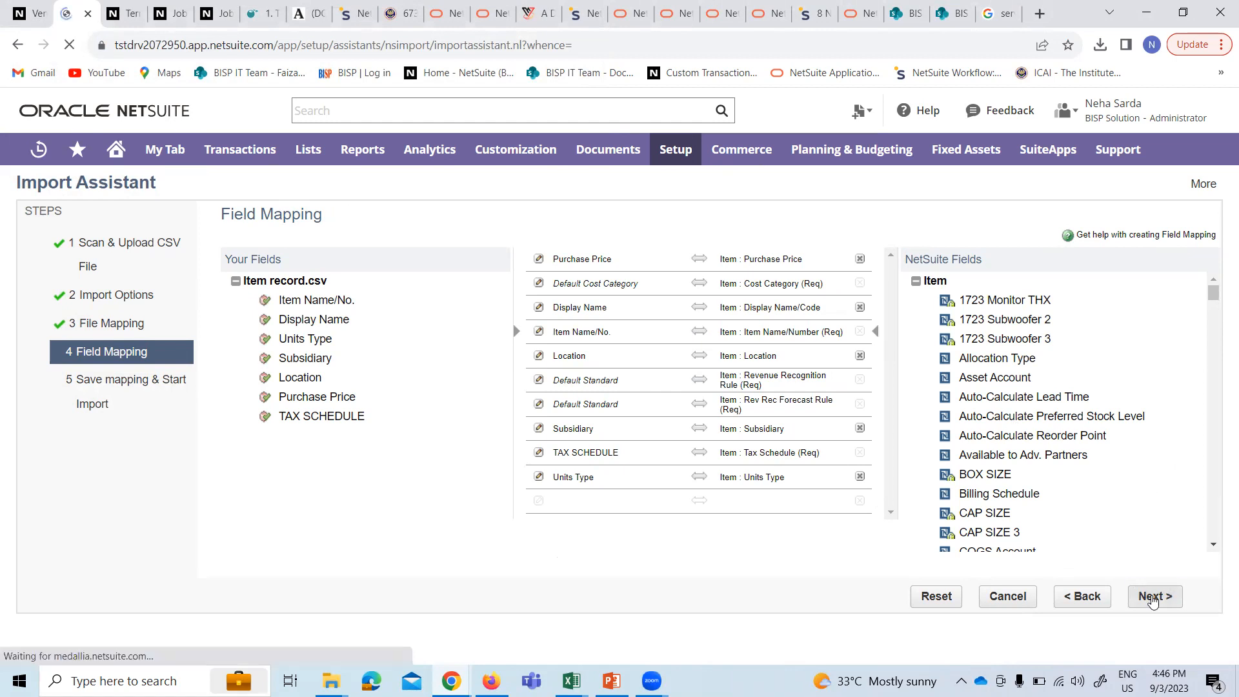
- Save and run the import under the map name "Item masterr", after trying "Item master" first
{"action": "left_click", "coordinate": [315, 280]}
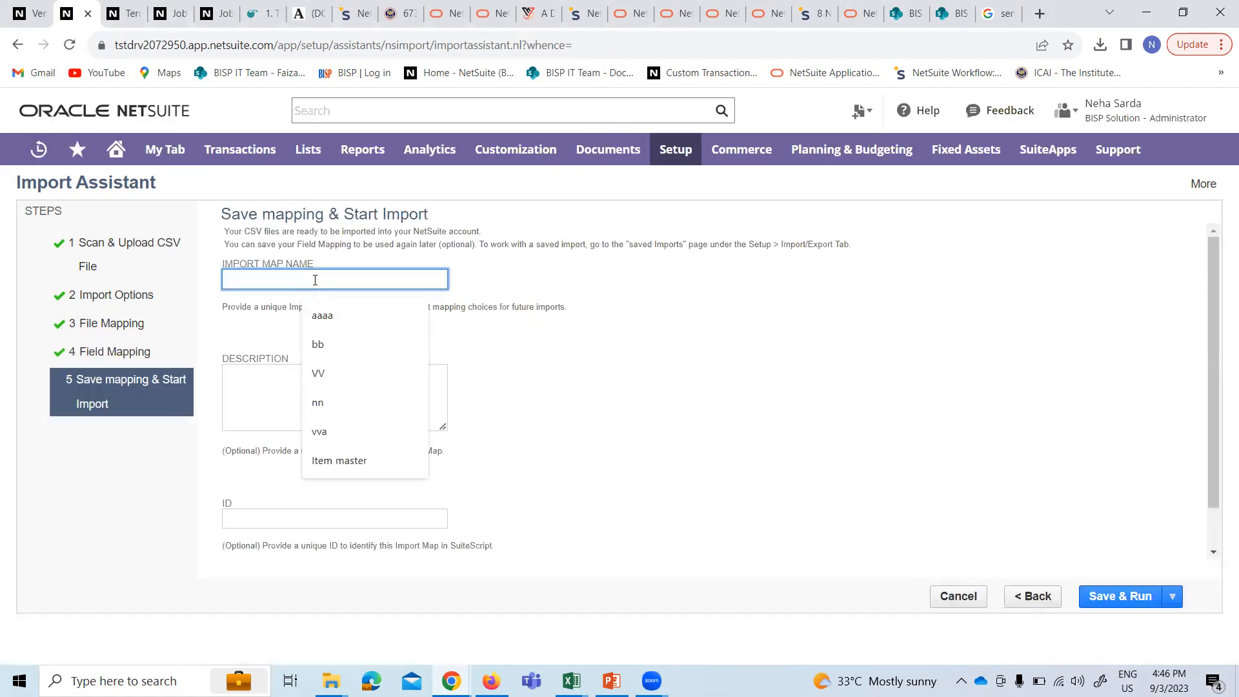
{"action": "type", "text": "Item Masyer"}
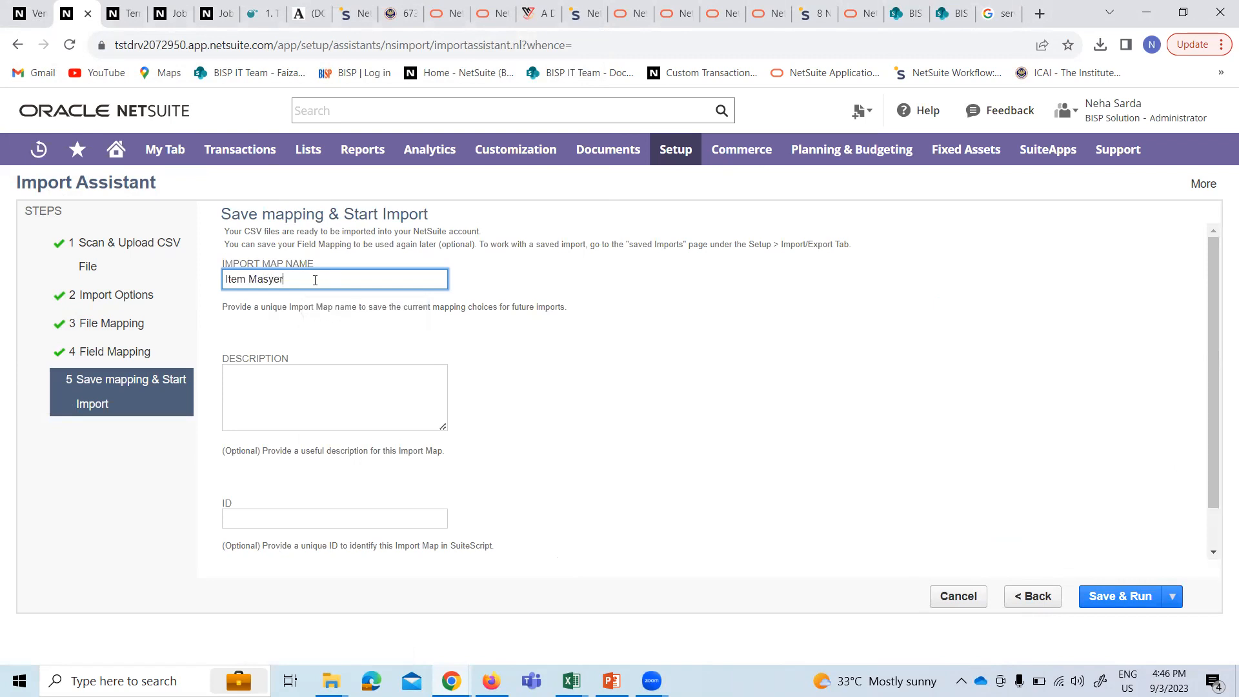
{"action": "key", "text": "BackSpace"}
{"action": "key", "text": "BackSpace"}
{"action": "key", "text": "BackSpace"}
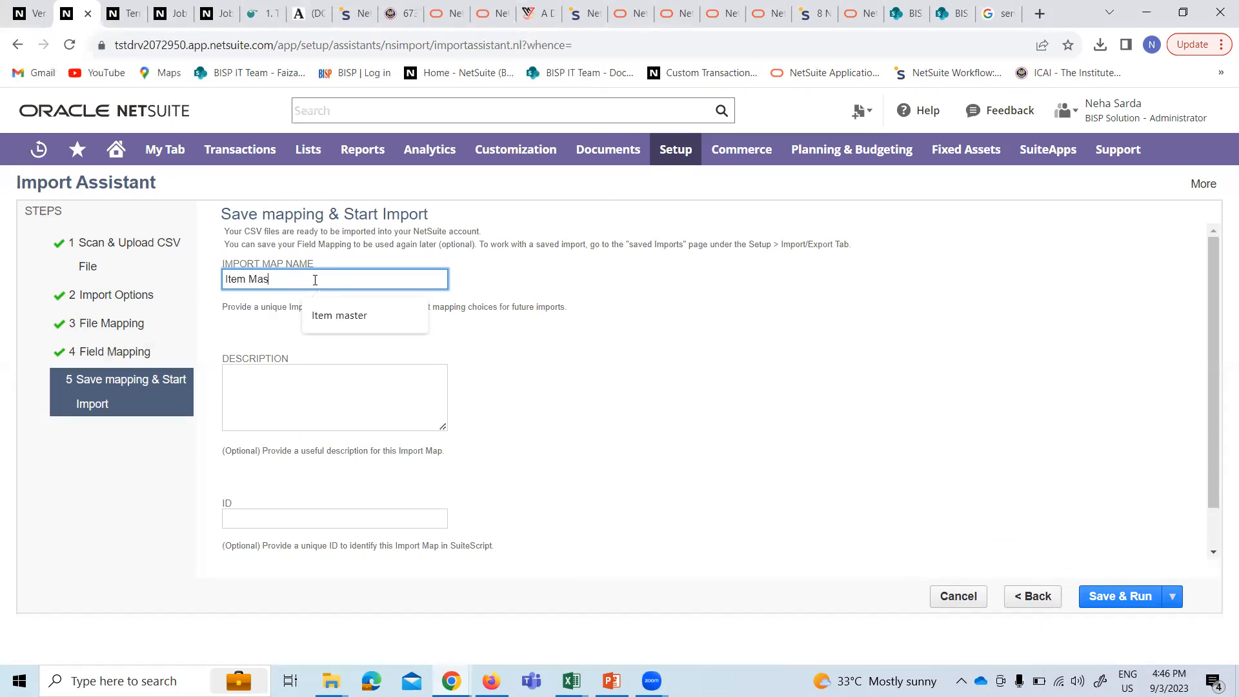
{"action": "type", "text": "ter"}
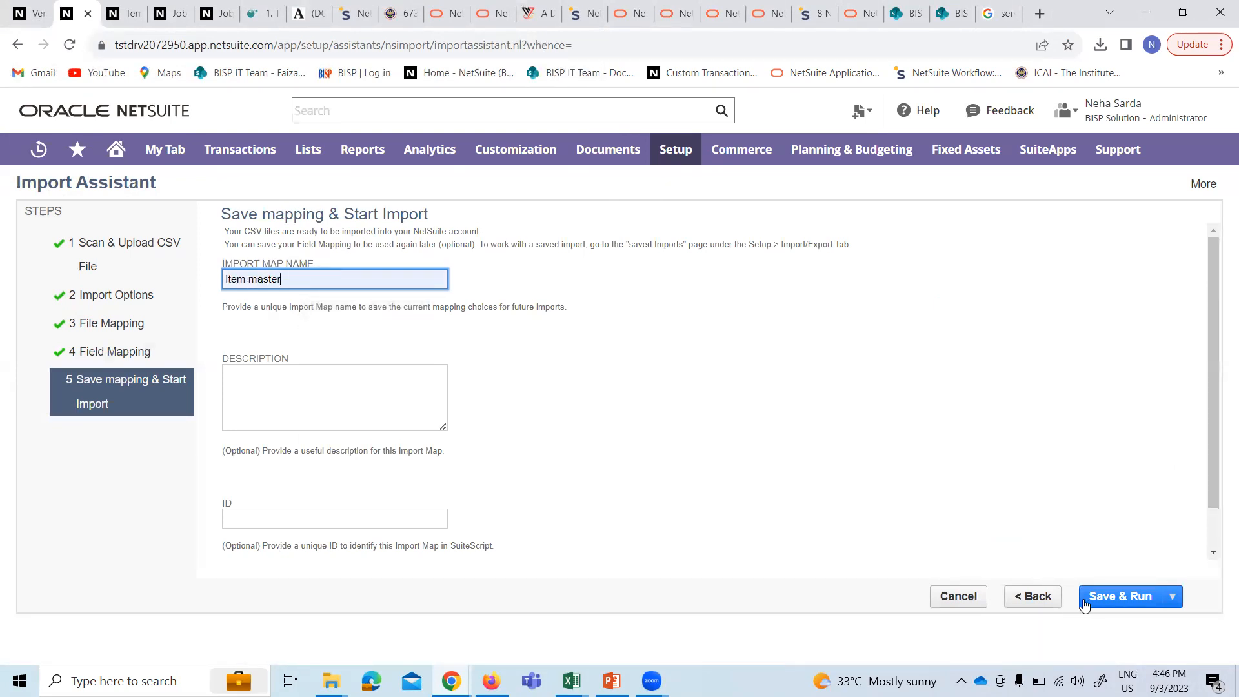
{"action": "left_click", "coordinate": [1091, 601]}
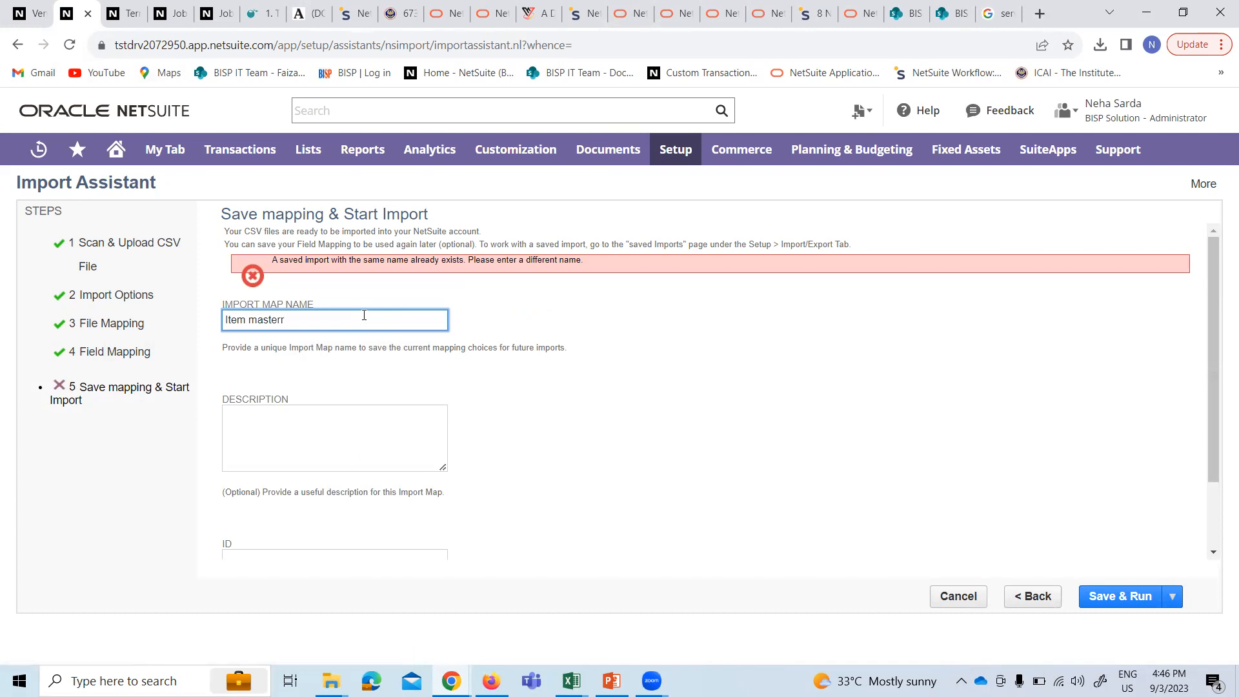
{"action": "left_click", "coordinate": [1129, 599]}
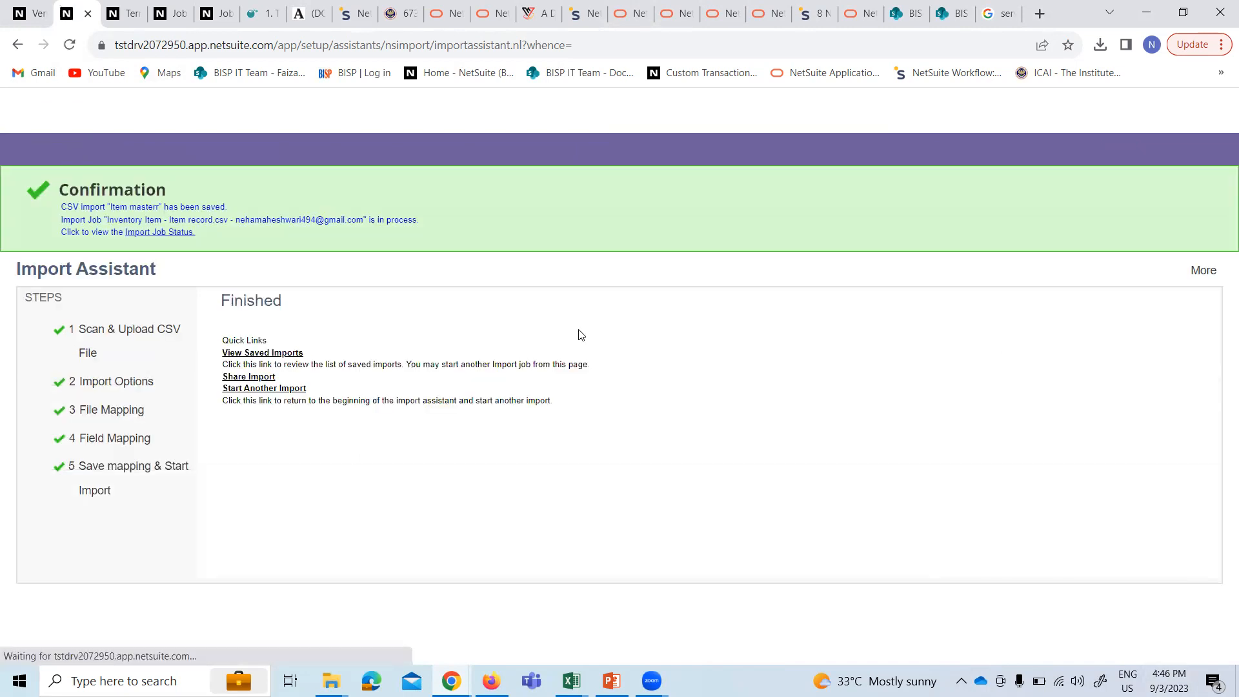
- Open the import job status list and refresh it to check the progress of the Item record import
{"action": "left_click", "coordinate": [160, 233]}
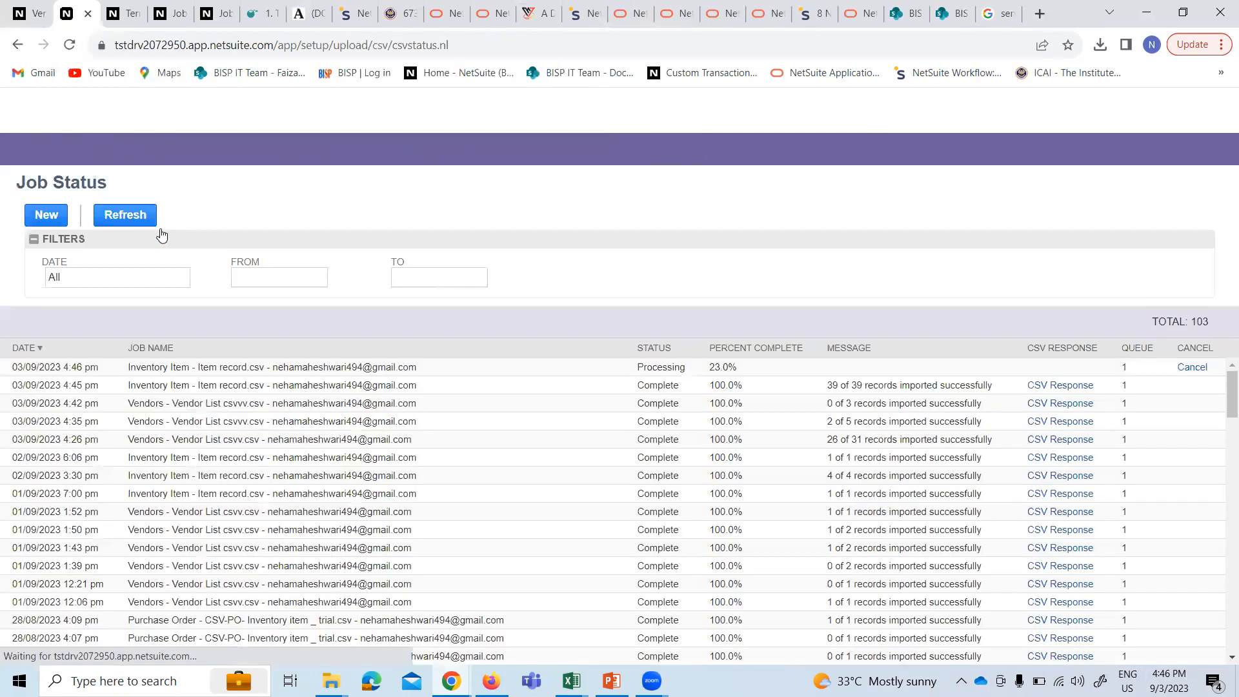
{"action": "left_click", "coordinate": [132, 217]}
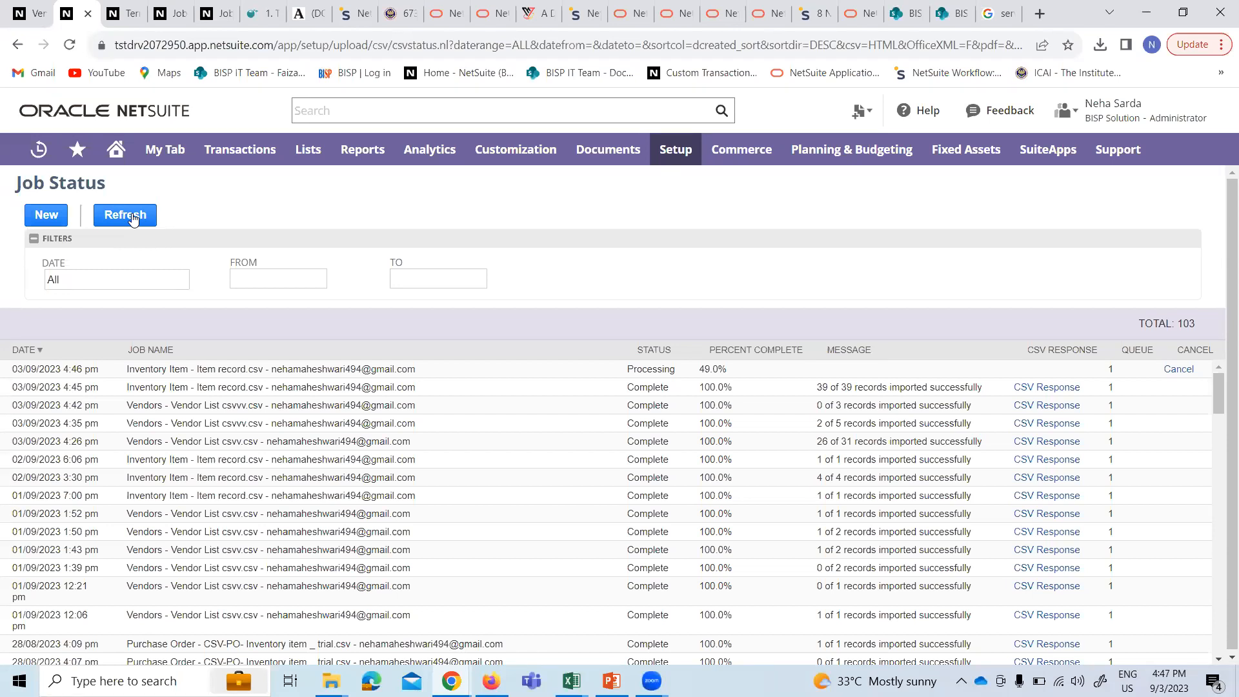
{"action": "left_click", "coordinate": [133, 220]}
- Open the NetSuite Home page in the browser tab that shows the Term record
{"action": "left_click", "coordinate": [124, 11]}
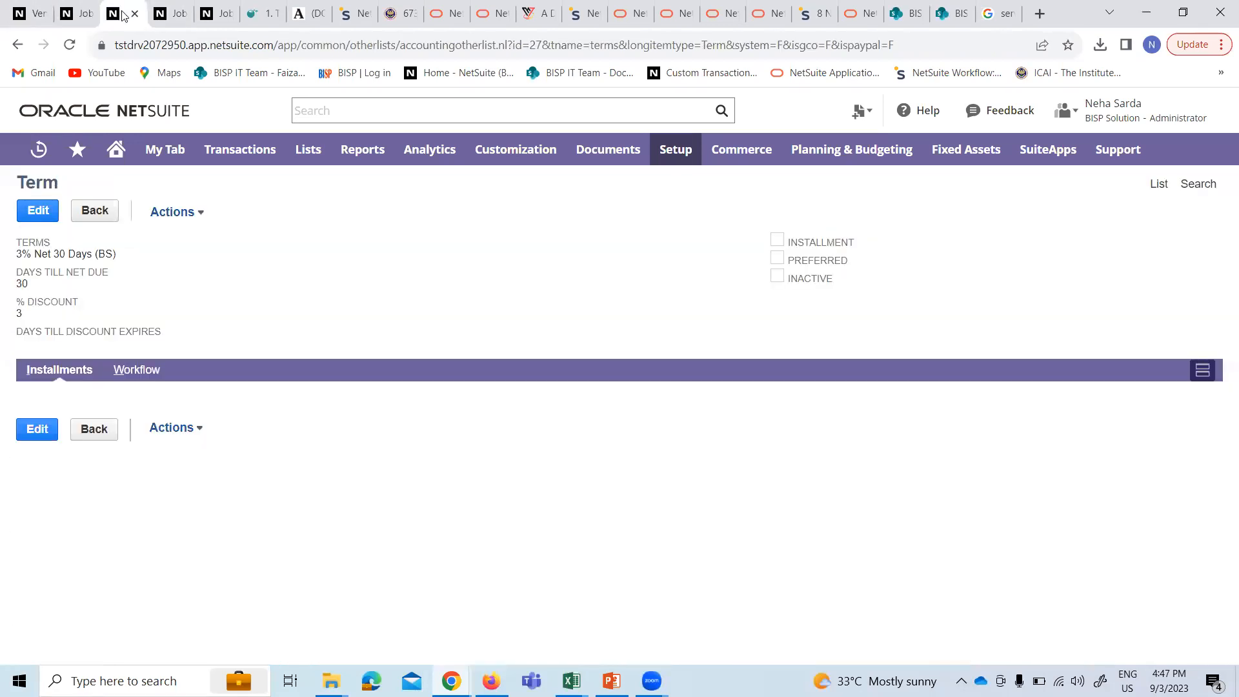
{"action": "left_click", "coordinate": [171, 13]}
{"action": "left_click", "coordinate": [131, 14]}
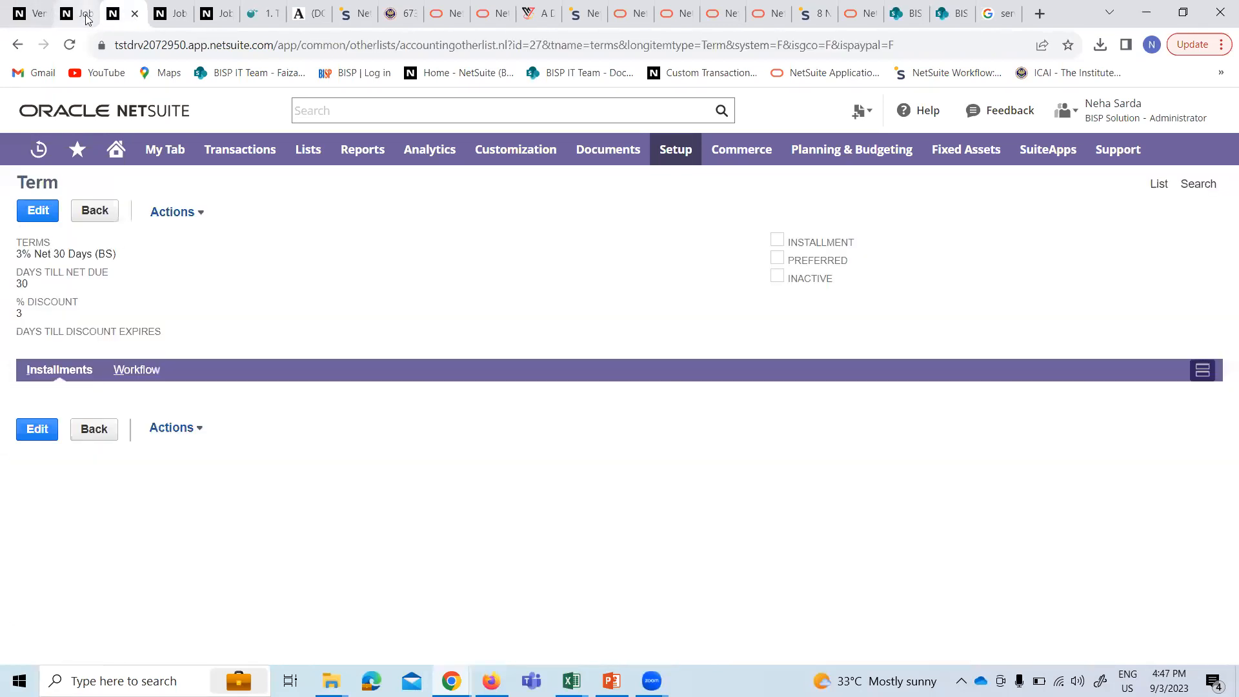
{"action": "left_click", "coordinate": [117, 153]}
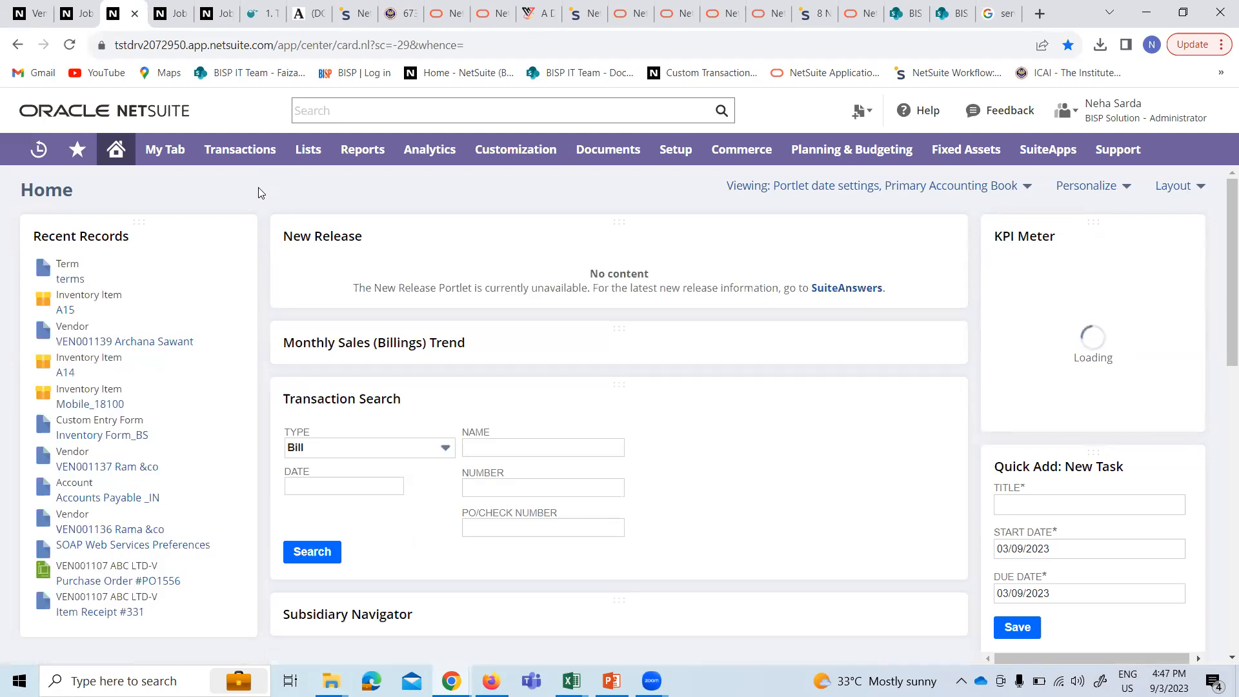
- Leave the unsaved new vendor form for the vendor list, discarding its changes
{"action": "left_click", "coordinate": [38, 19]}
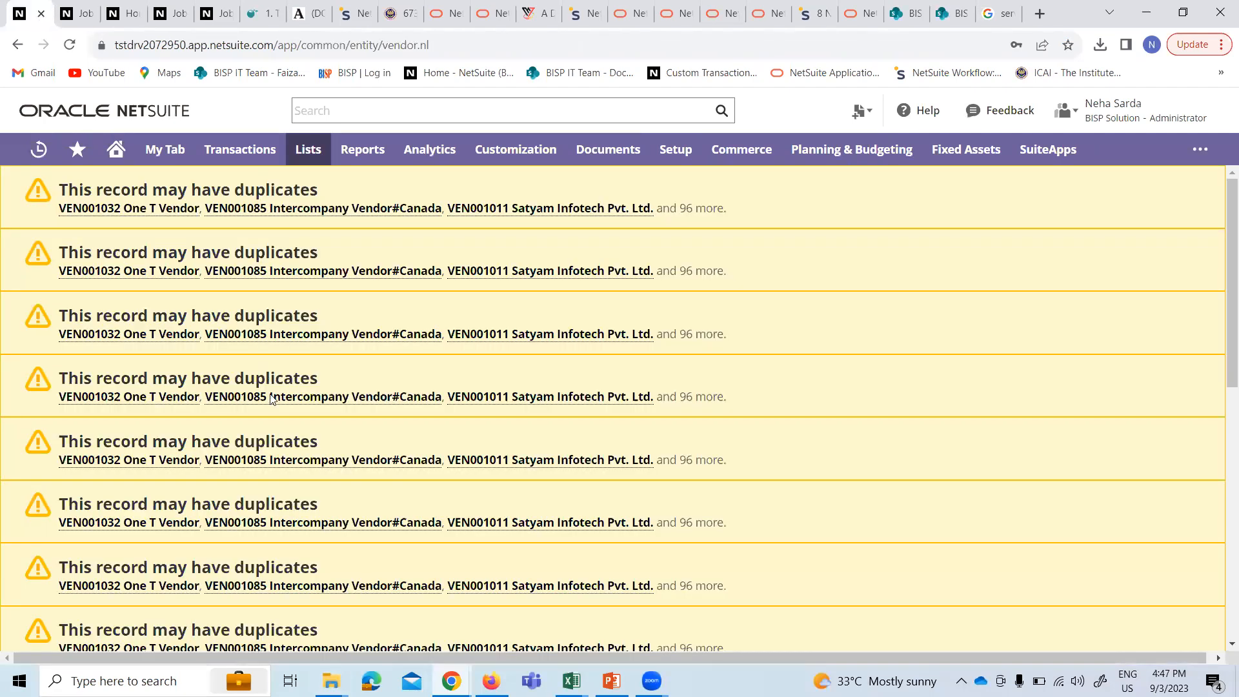
{"action": "scroll", "coordinate": [909, 266], "scroll_direction": "up", "scroll_amount": 2}
{"action": "left_click", "coordinate": [1045, 267]}
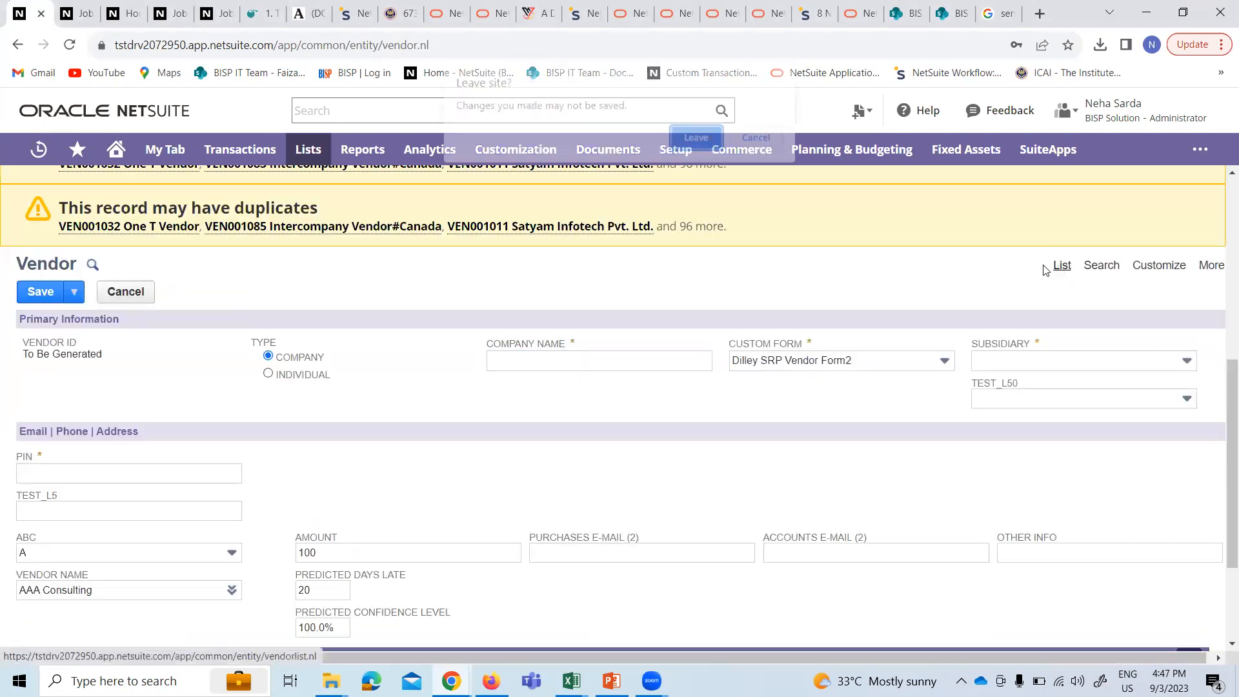
{"action": "left_click", "coordinate": [699, 137]}
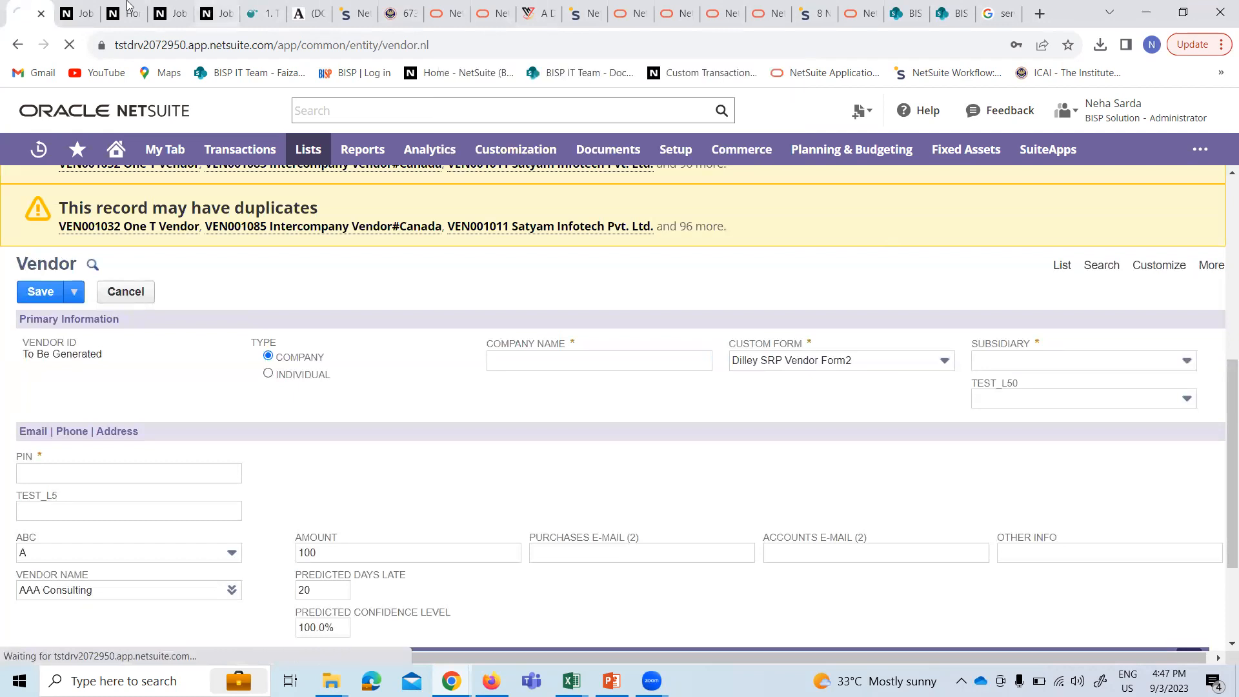
- Open the accounting Items list from the Home page, returning to it from the item search form
{"action": "left_click", "coordinate": [81, 13]}
{"action": "left_click", "coordinate": [118, 11]}
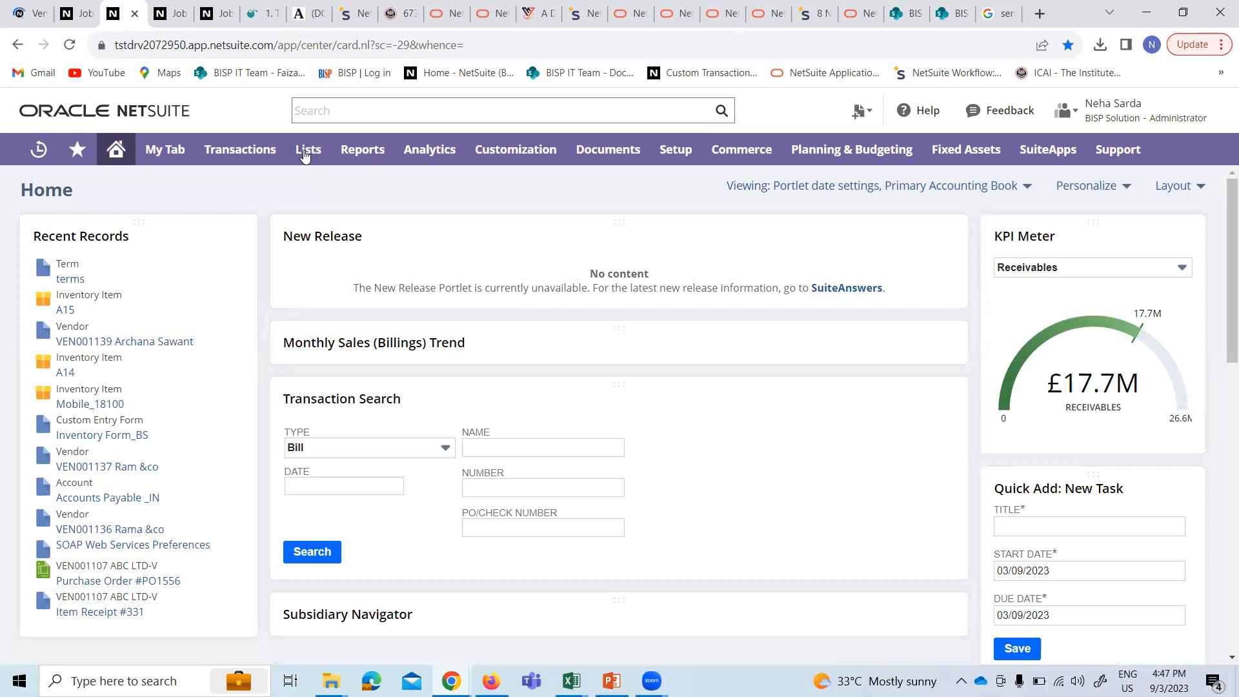
{"action": "mouse_move", "coordinate": [305, 155]}
{"action": "mouse_move", "coordinate": [331, 216]}
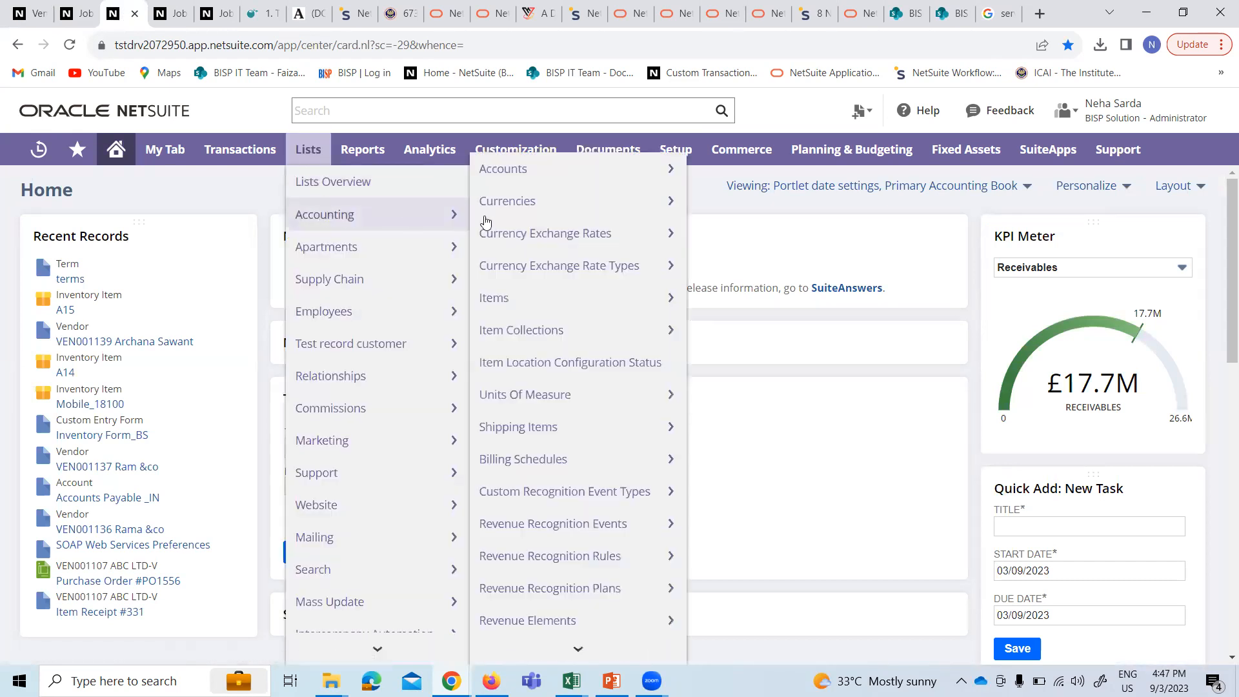
{"action": "left_click", "coordinate": [625, 299]}
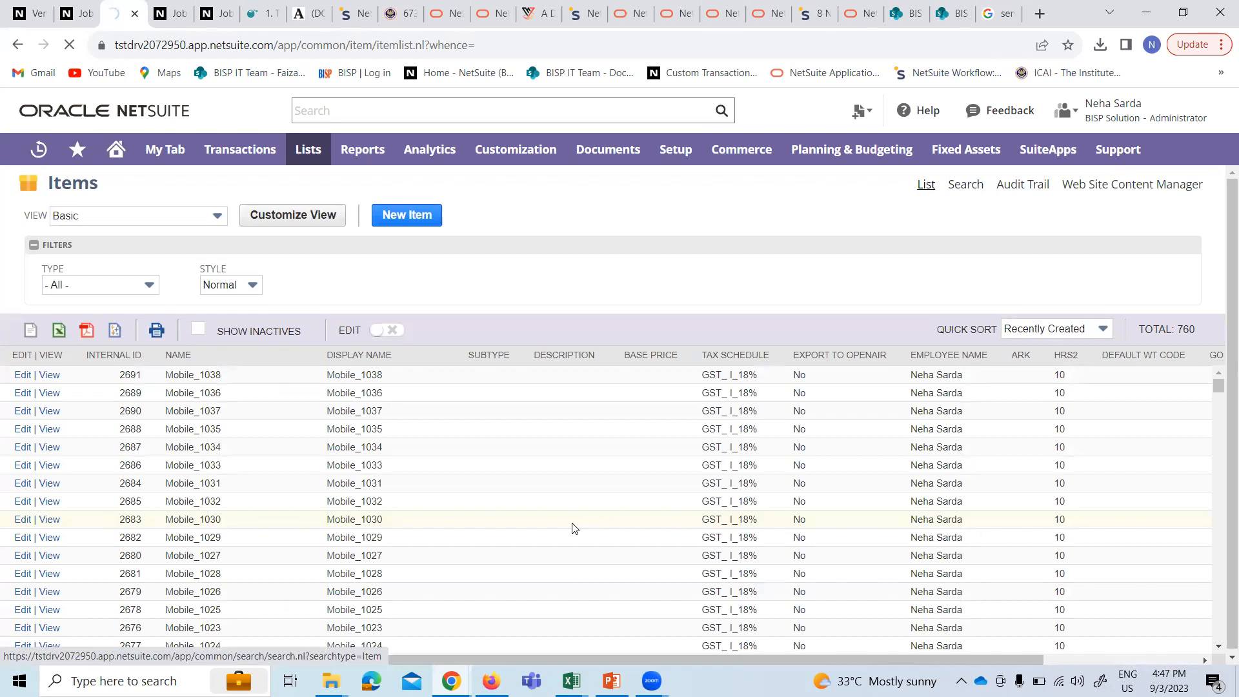
{"action": "scroll", "coordinate": [367, 578], "scroll_direction": "down", "scroll_amount": 4}
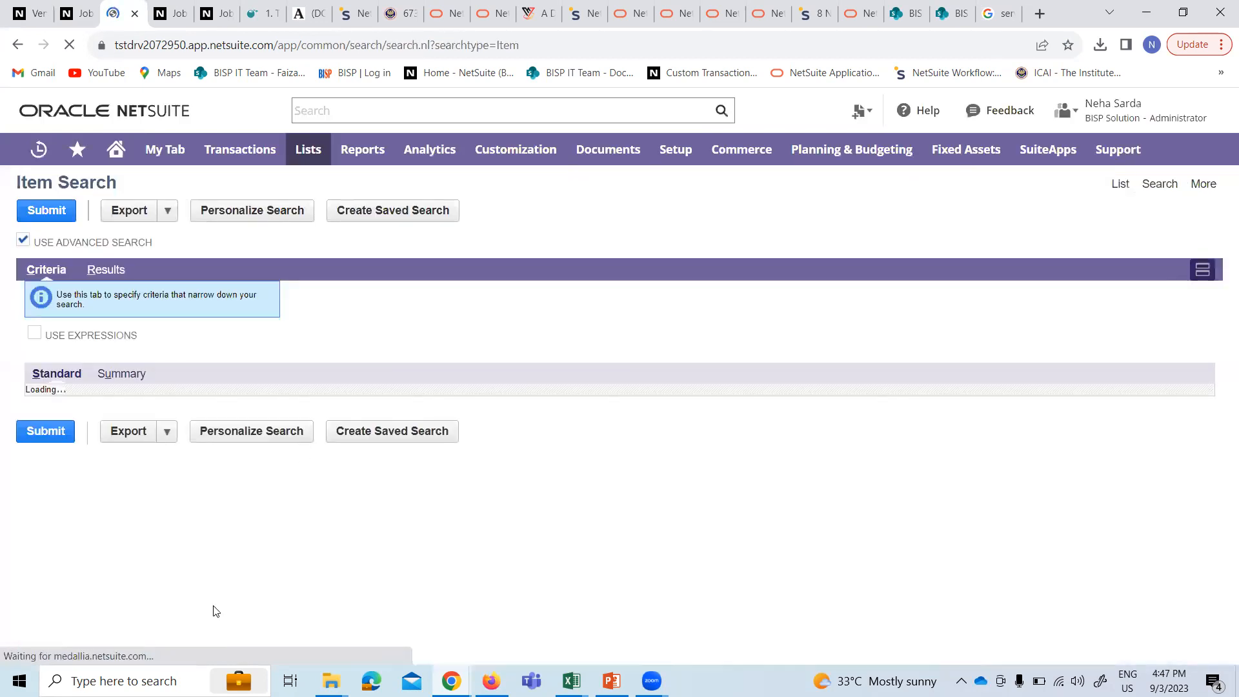
{"action": "left_click", "coordinate": [17, 45]}
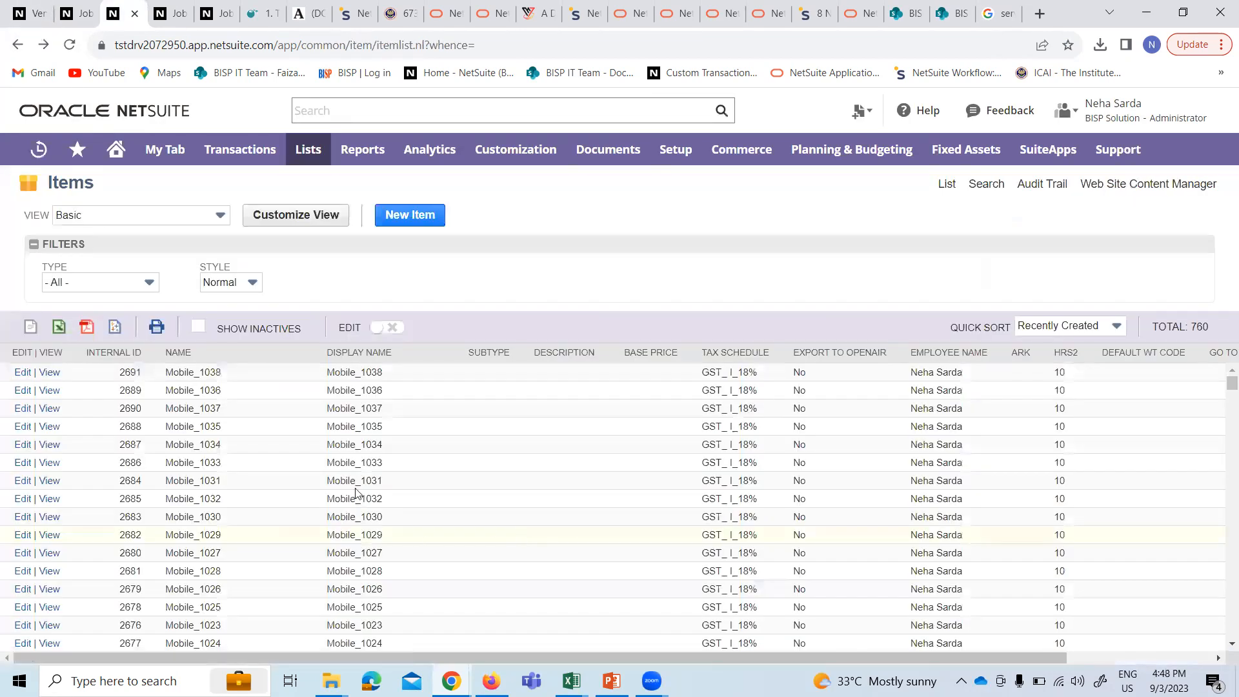
- Look through the newest items down to Mobile_1000, checking them against the Item record workbook in Excel
{"action": "scroll", "coordinate": [263, 553], "scroll_direction": "down", "scroll_amount": 6}
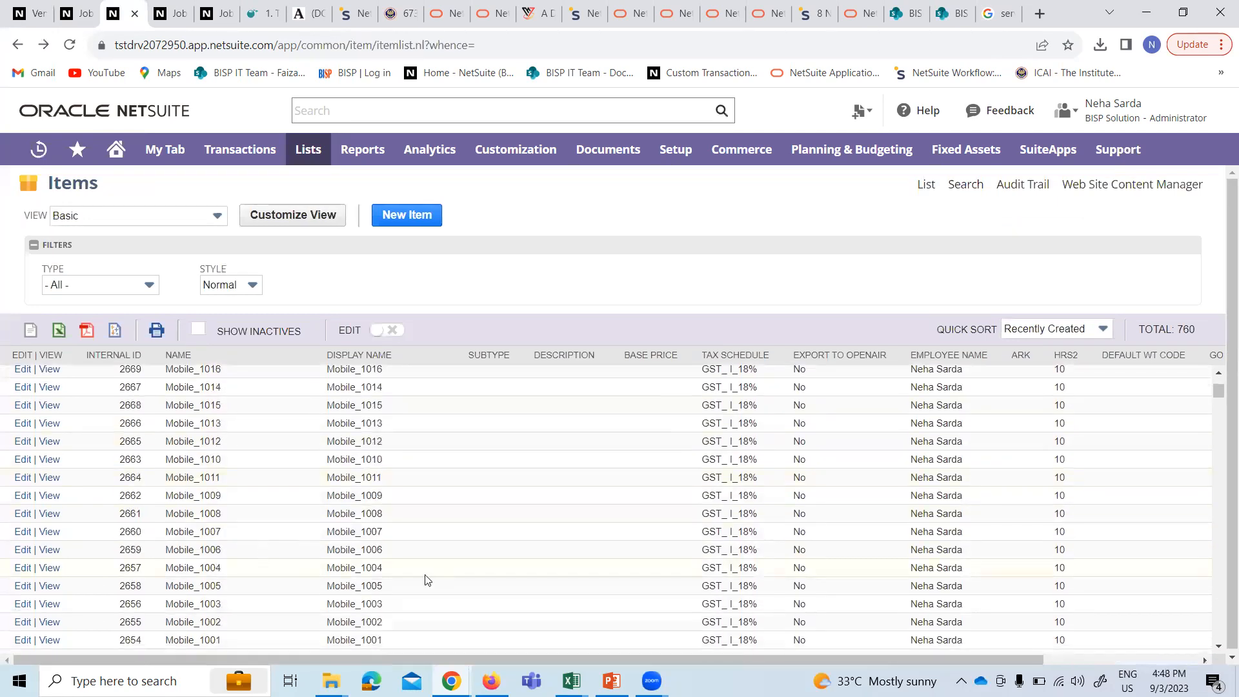
{"action": "left_click", "coordinate": [571, 681]}
{"action": "left_click", "coordinate": [849, 600]}
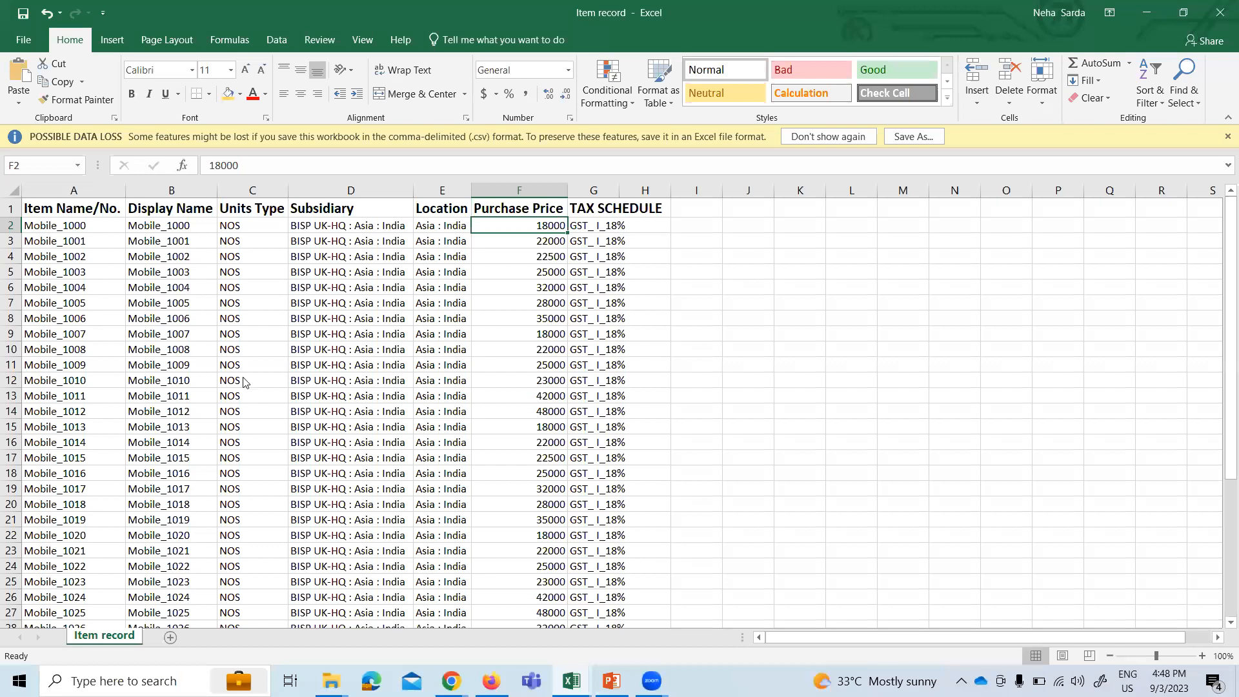
{"action": "key", "text": "alt+Tab"}
{"action": "scroll", "coordinate": [229, 449], "scroll_direction": "down", "scroll_amount": 3}
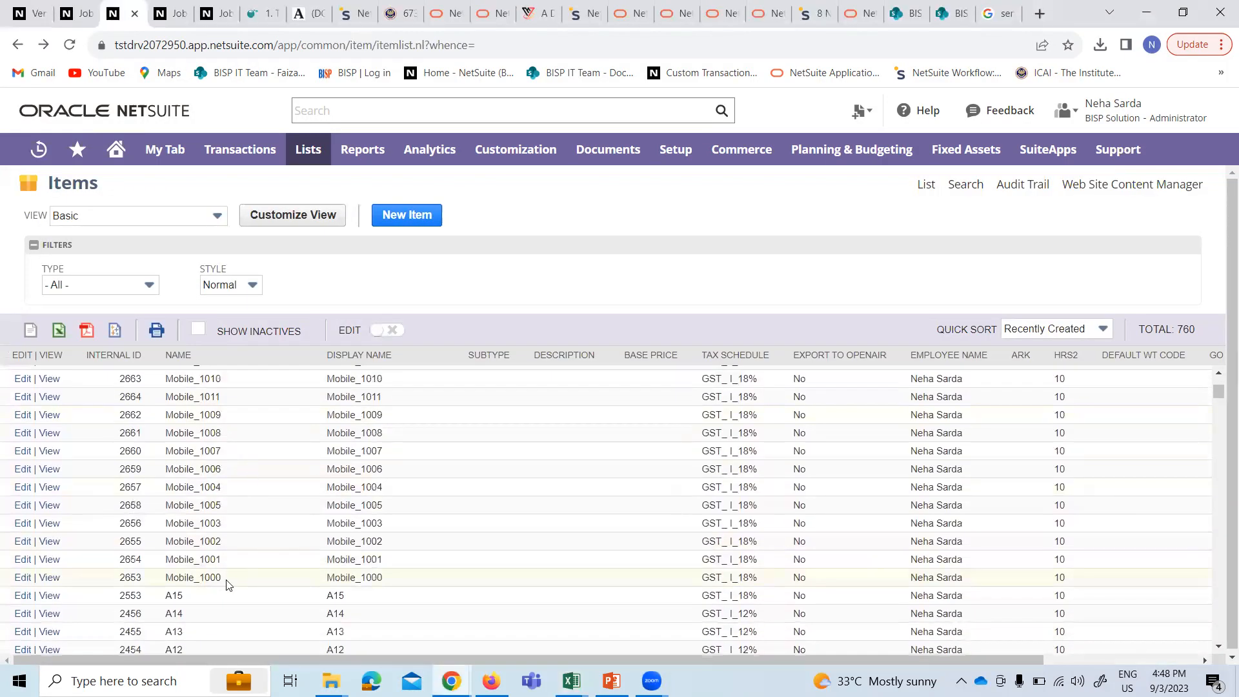
- Compare the Mobile_1000 row of the Excel sheet with its entry in the NetSuite Items list
{"action": "key", "text": "alt+Tab"}
{"action": "left_click", "coordinate": [85, 226]}
{"action": "key", "text": "alt+Tab"}
{"action": "key", "text": "alt+Tab"}
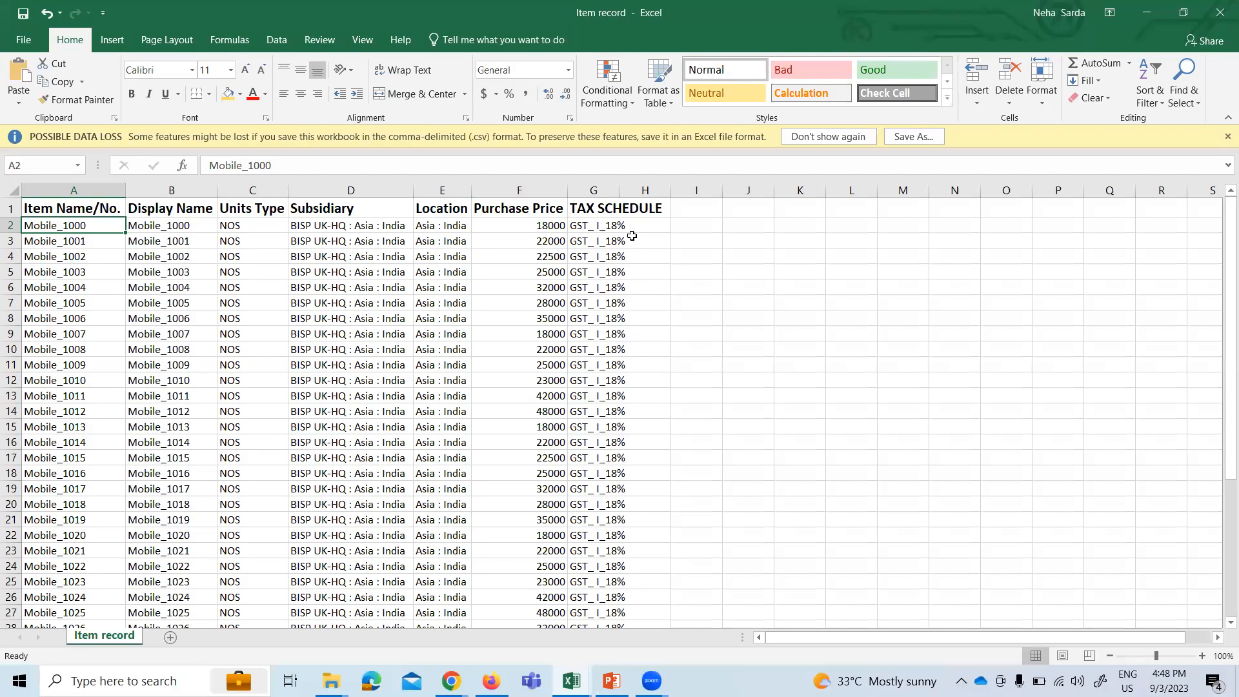
{"action": "key", "text": "alt+Tab"}
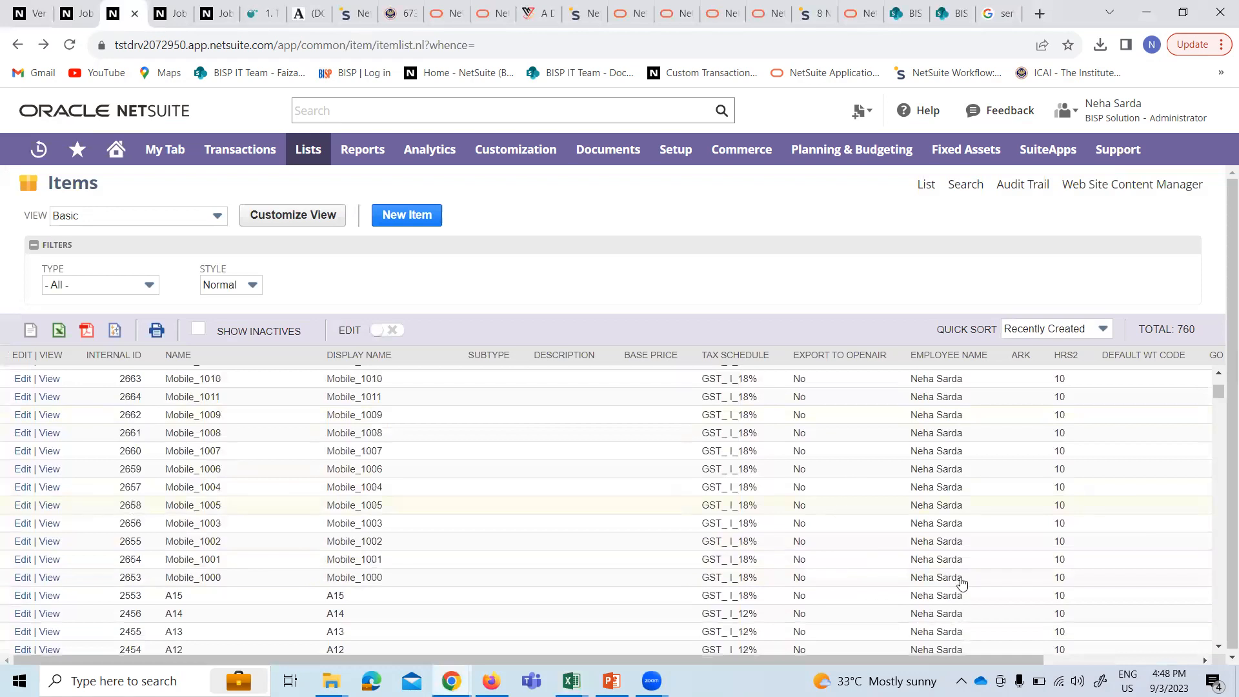
{"action": "key", "text": "alt+Tab"}
{"action": "key", "text": "alt+Tab"}
{"action": "key", "text": "alt+Tab"}
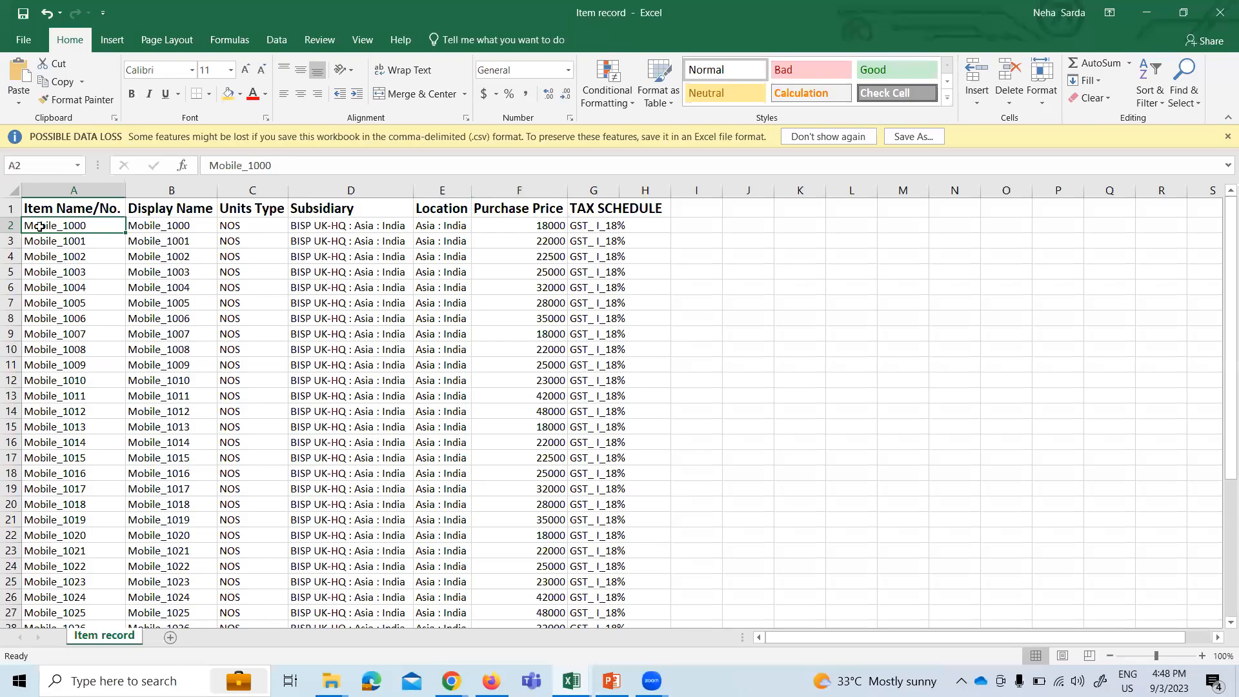
{"action": "key", "text": "alt+Tab"}
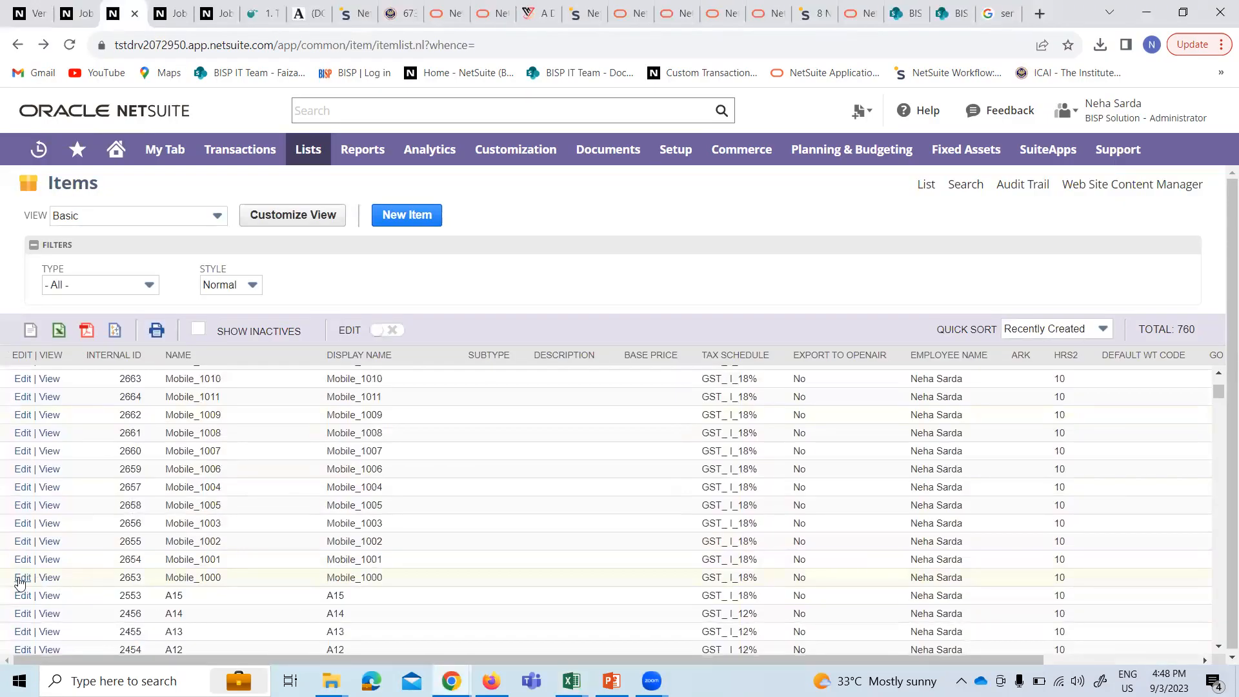
- View the Mobile_1000 item record and compare its name, units type and subsidiary with the Excel row
{"action": "left_click", "coordinate": [49, 579]}
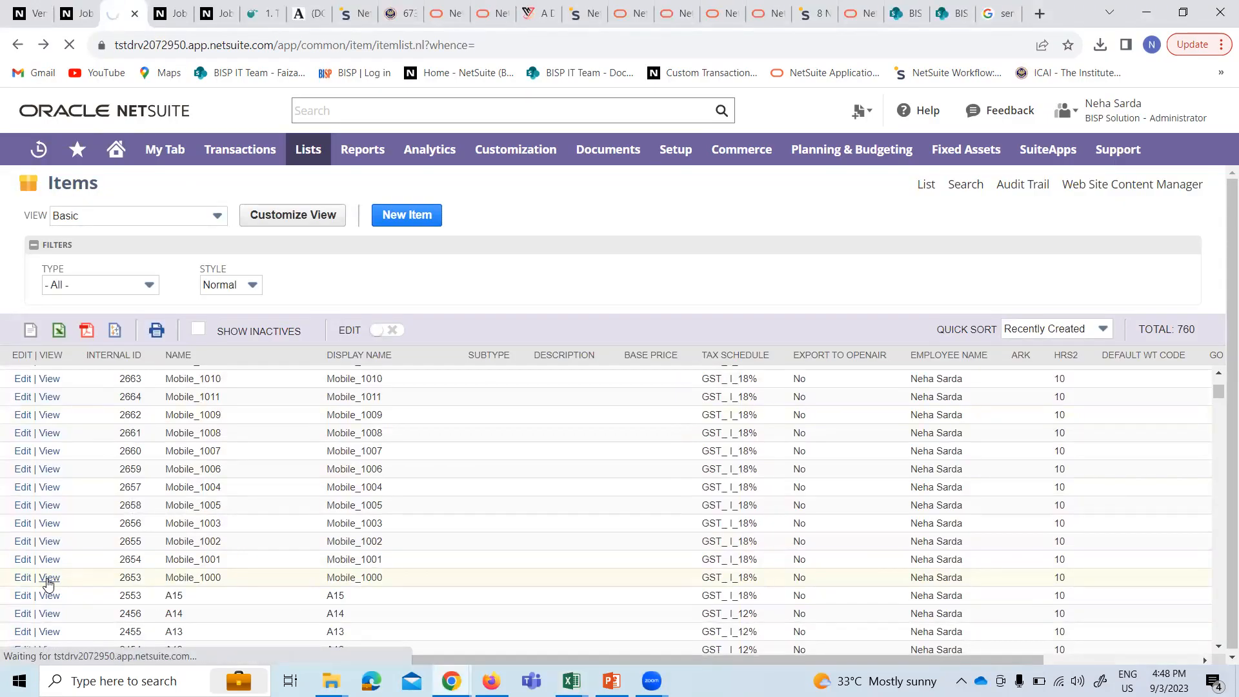
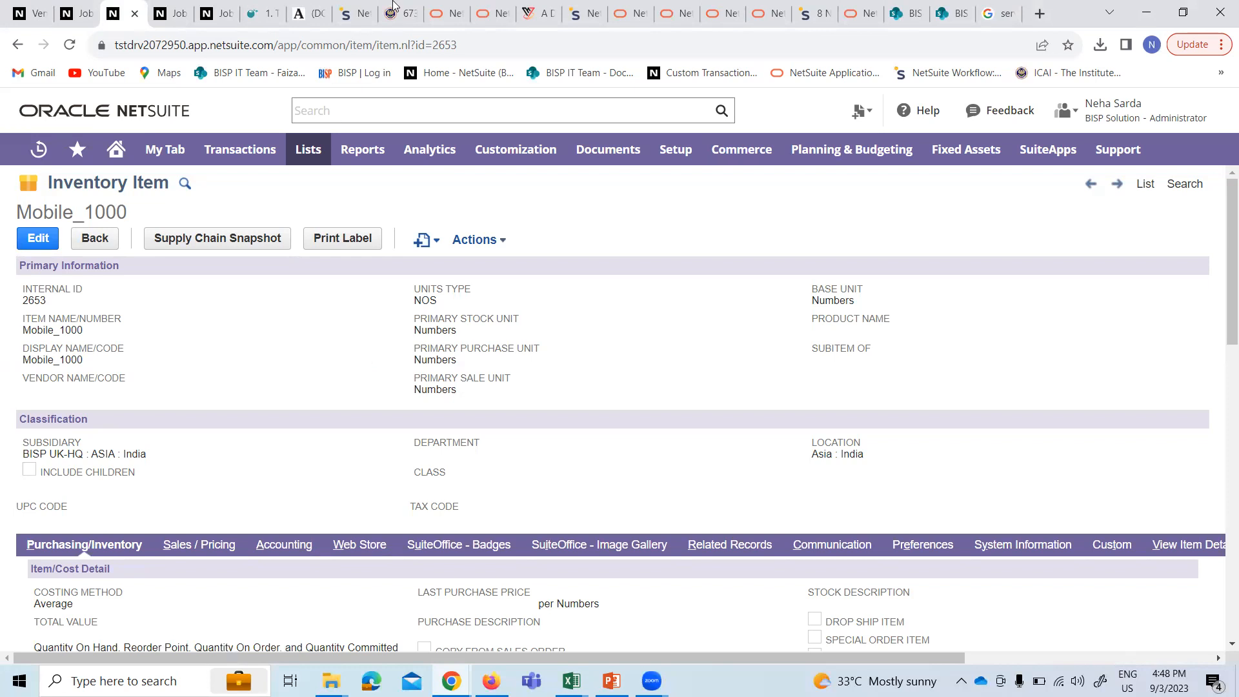
{"action": "scroll", "coordinate": [217, 412], "scroll_direction": "down", "scroll_amount": 5}
{"action": "scroll", "coordinate": [77, 304], "scroll_direction": "up", "scroll_amount": 5}
{"action": "key", "text": "alt+Tab"}
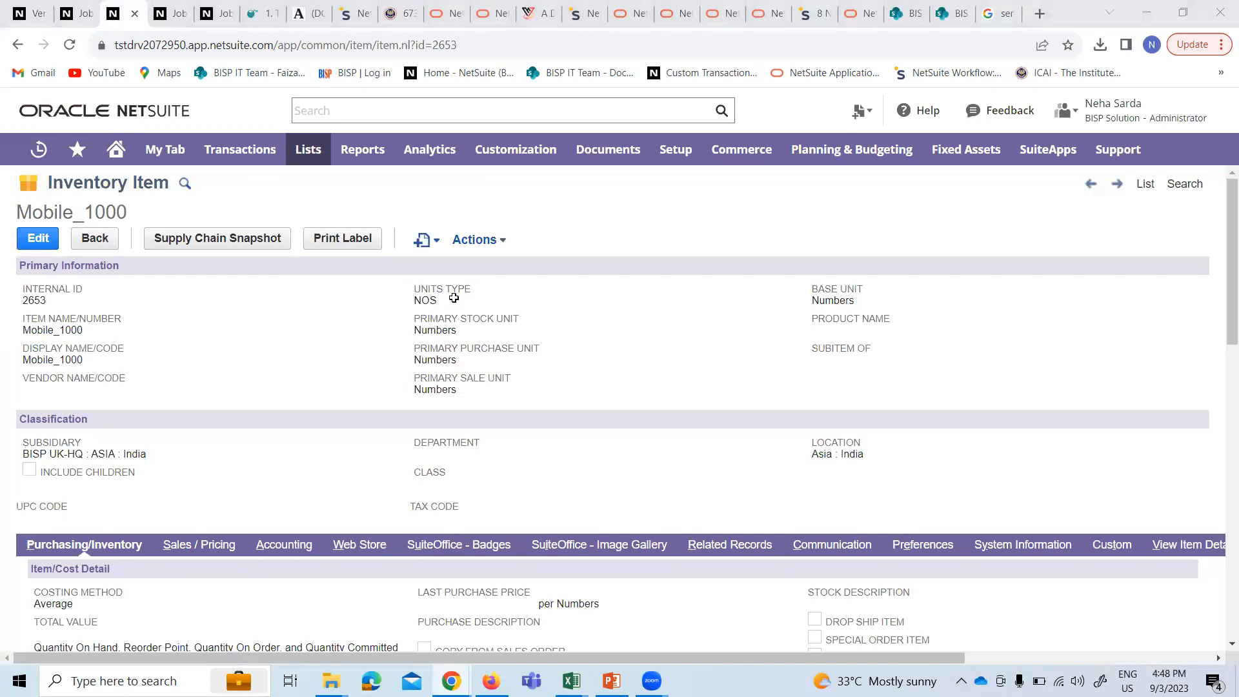
{"action": "key", "text": "alt+Tab"}
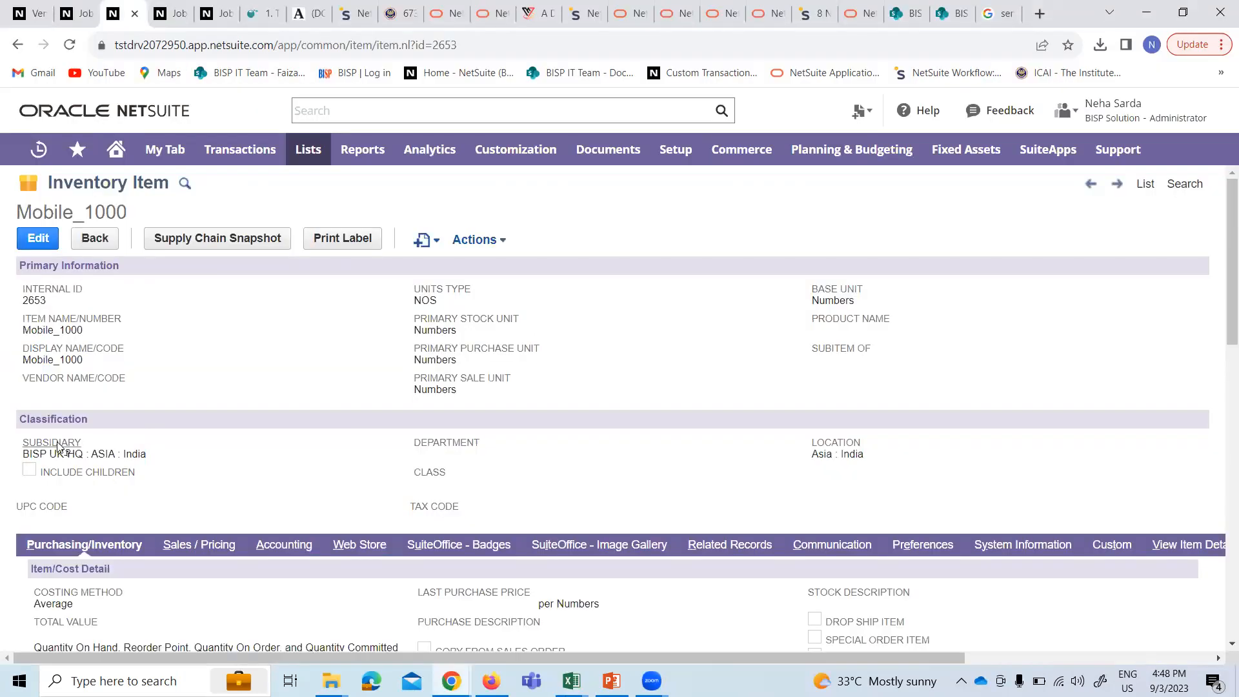
{"action": "key", "text": "alt+Tab"}
{"action": "key", "text": "Right"}
{"action": "key", "text": "Right"}
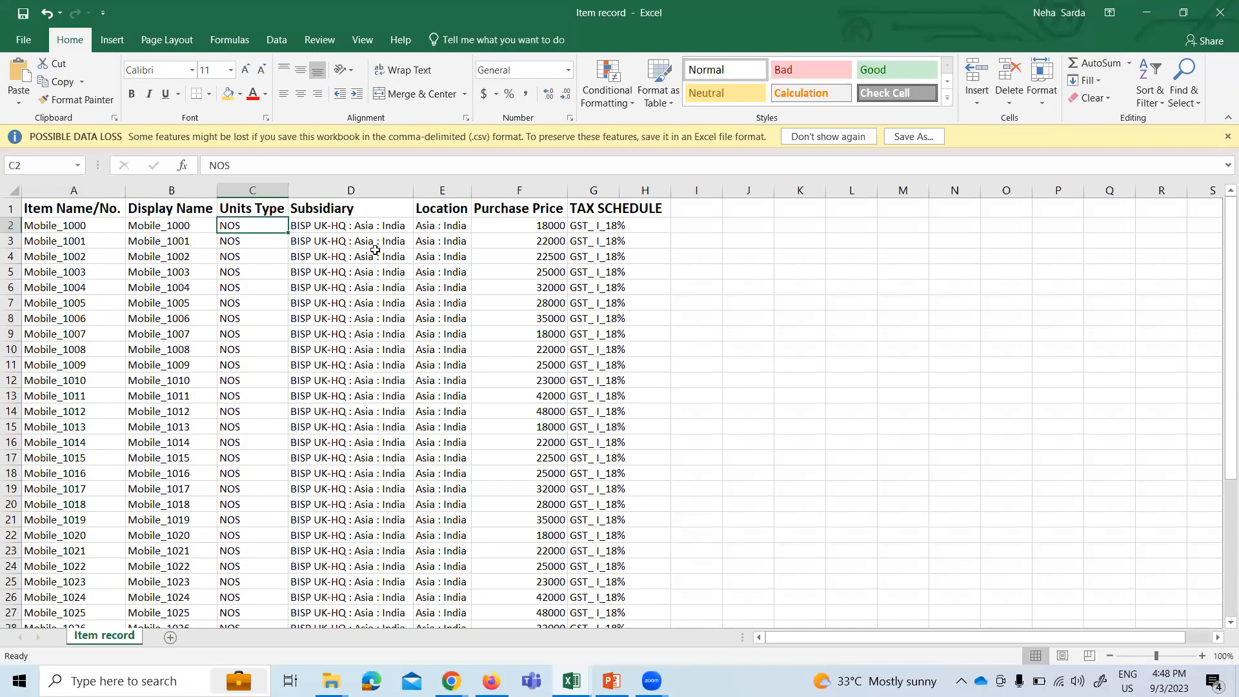
{"action": "key", "text": "alt+Tab"}
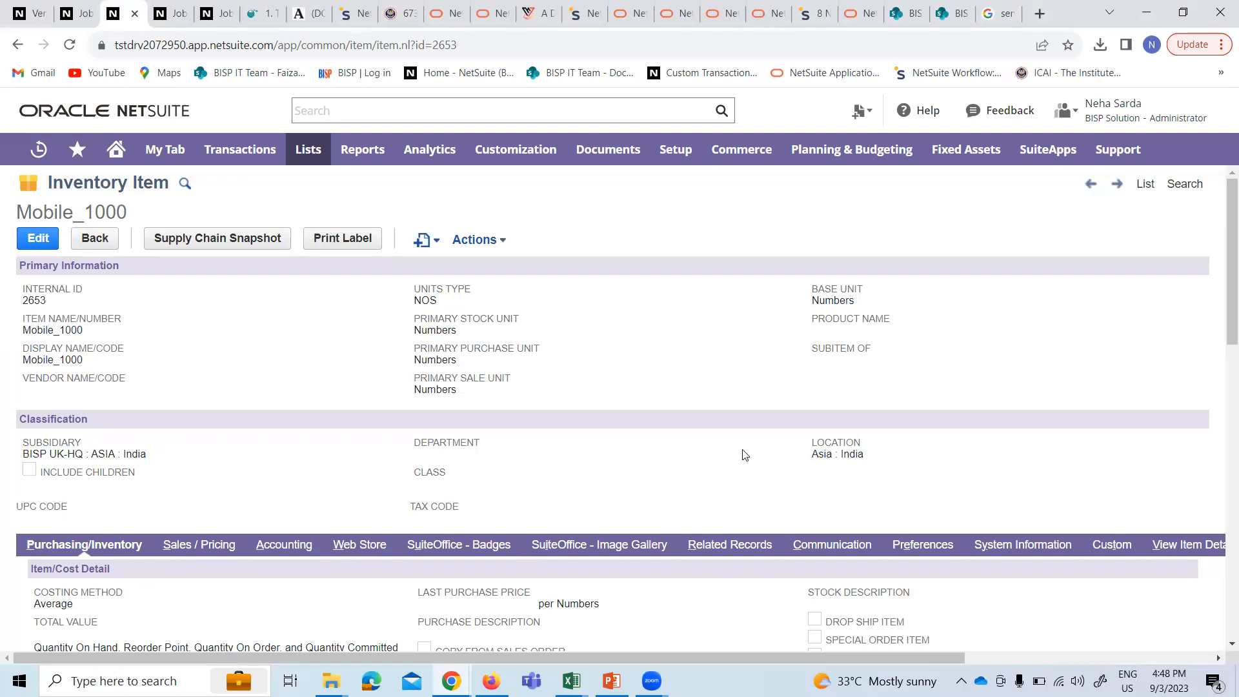
- Compare the location and purchase price of the Mobile_1000 record with the values in the Excel sheet
{"action": "key", "text": "alt+Tab"}
{"action": "key", "text": "Right"}
{"action": "key", "text": "Right"}
{"action": "key", "text": "Right"}
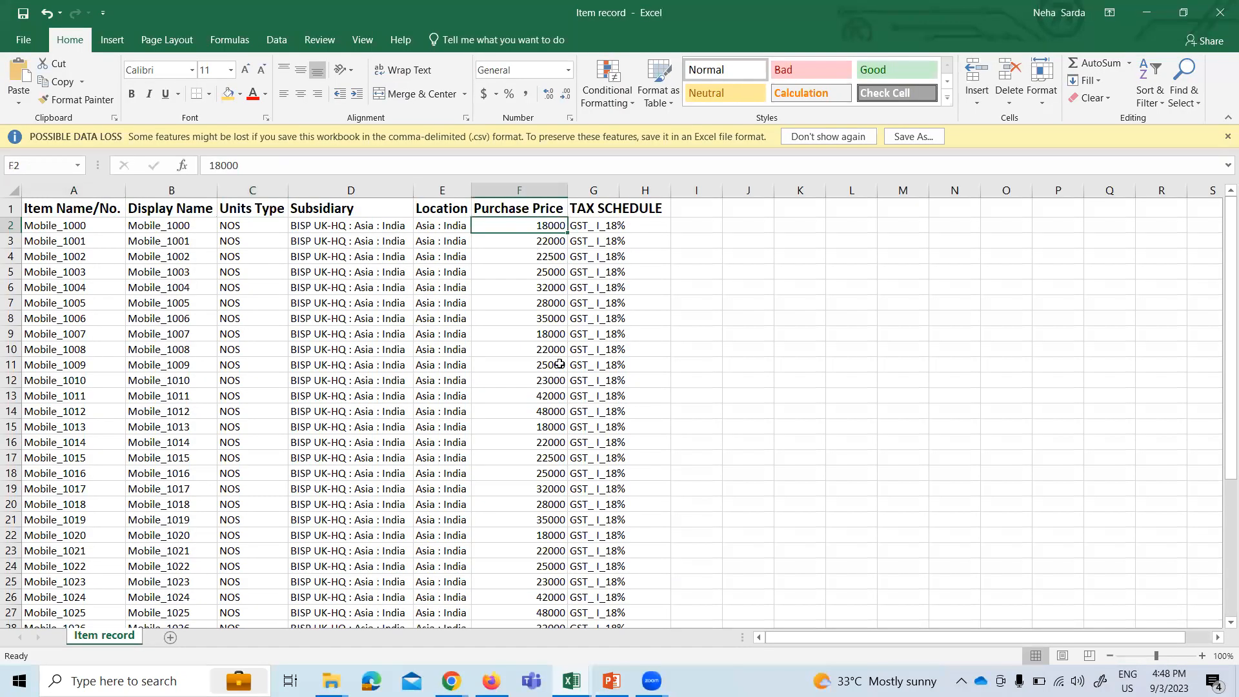
{"action": "key", "text": "alt+Tab"}
{"action": "scroll", "coordinate": [194, 516], "scroll_direction": "down", "scroll_amount": 1}
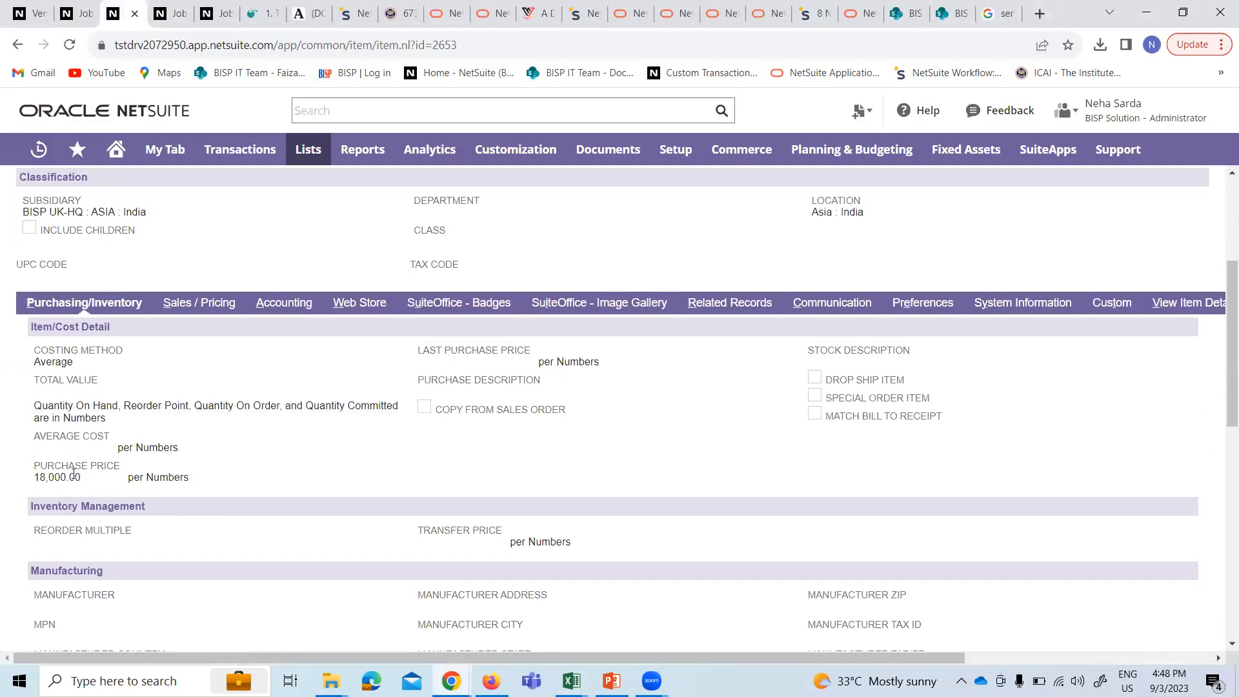
{"action": "key", "text": "alt+Tab"}
{"action": "key", "text": "alt+Tab"}
{"action": "scroll", "coordinate": [664, 462], "scroll_direction": "down", "scroll_amount": 1}
{"action": "scroll", "coordinate": [664, 462], "scroll_direction": "up", "scroll_amount": 2}
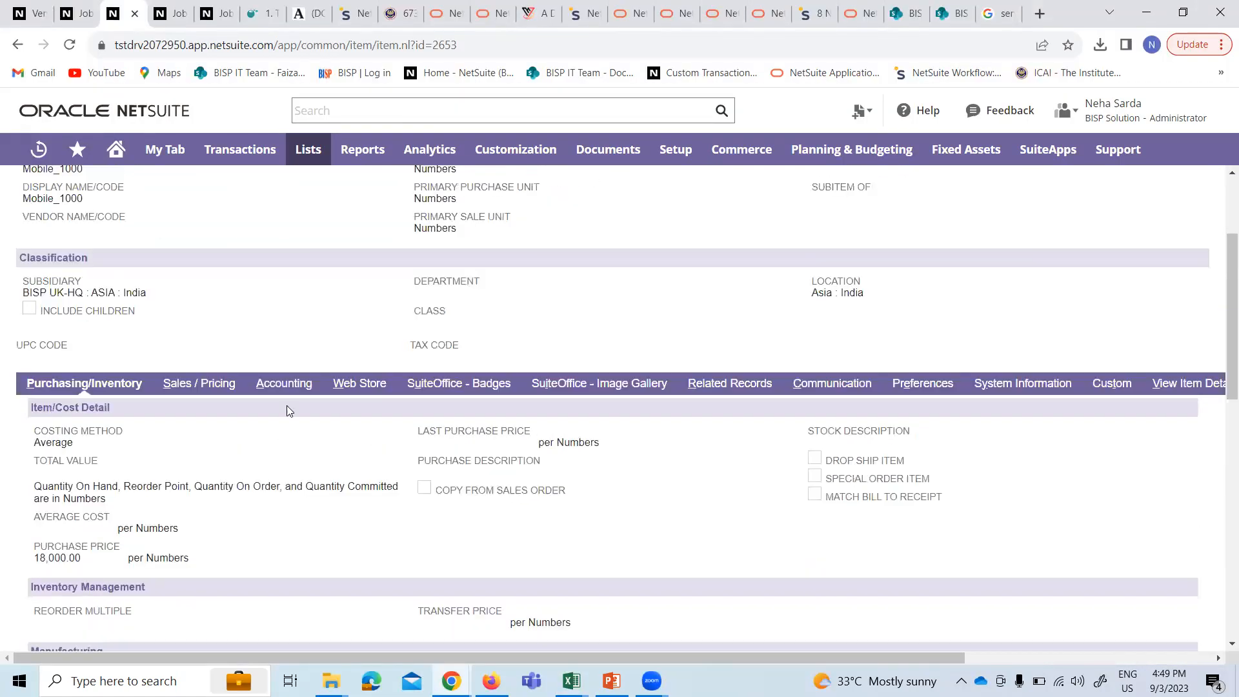
- Show the accounting details of Mobile_1000 and check its tax schedule against the Excel sheet
{"action": "left_click", "coordinate": [279, 387]}
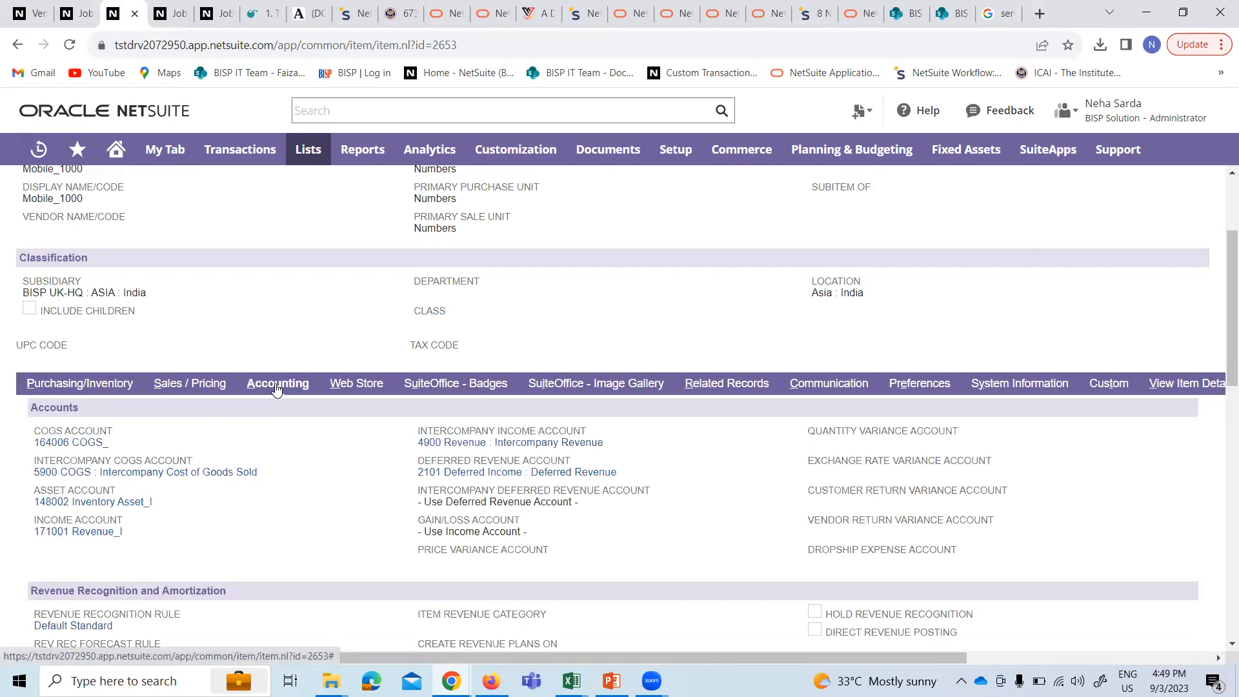
{"action": "scroll", "coordinate": [310, 504], "scroll_direction": "down", "scroll_amount": 3}
{"action": "scroll", "coordinate": [317, 506], "scroll_direction": "down", "scroll_amount": 2}
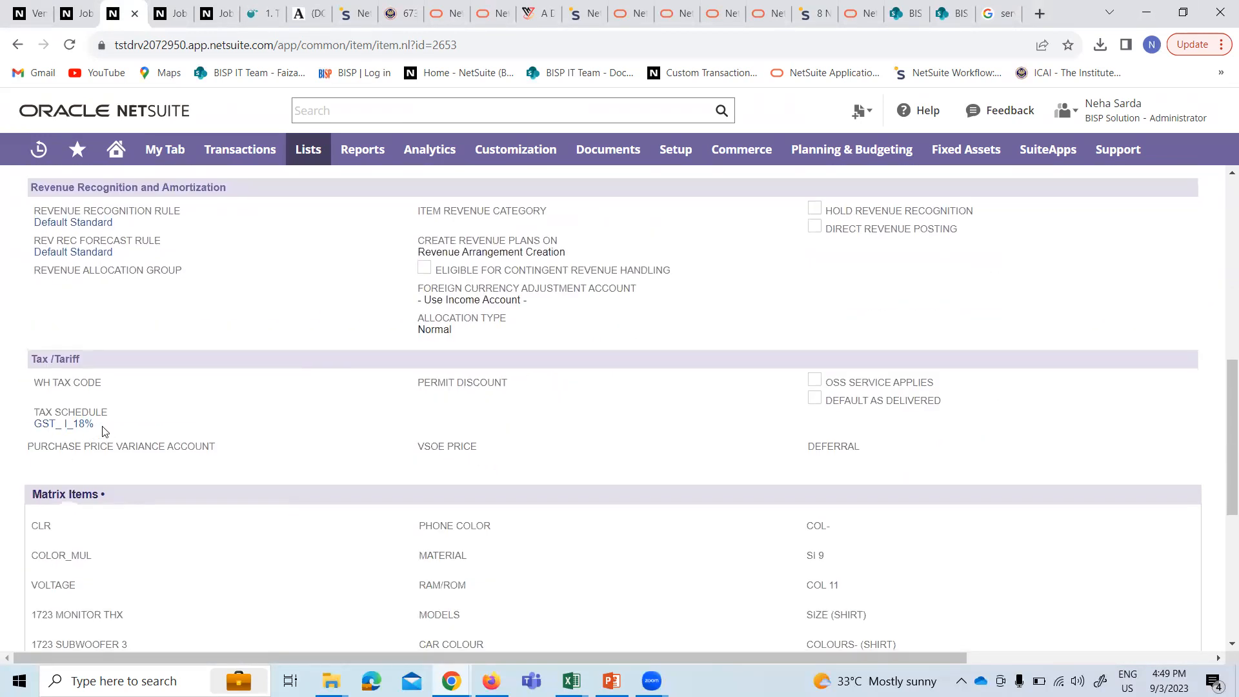
{"action": "key", "text": "alt+Tab"}
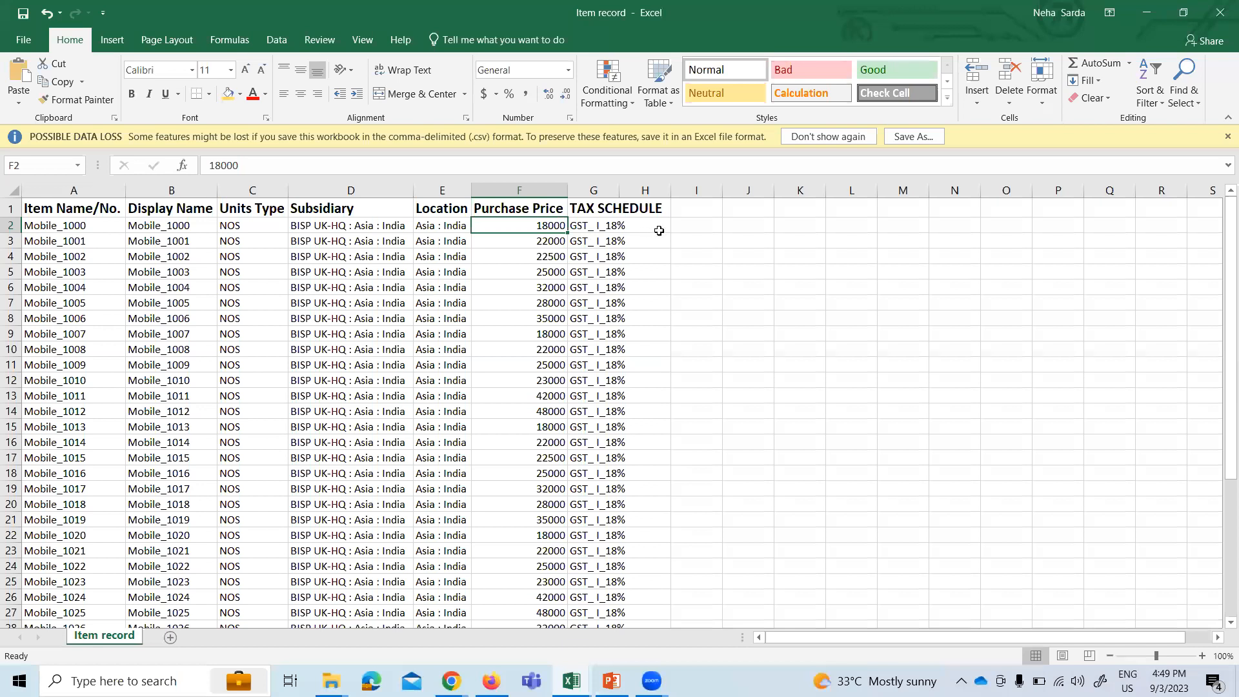
{"action": "key", "text": "alt+Tab"}
{"action": "scroll", "coordinate": [239, 457], "scroll_direction": "up", "scroll_amount": 6}
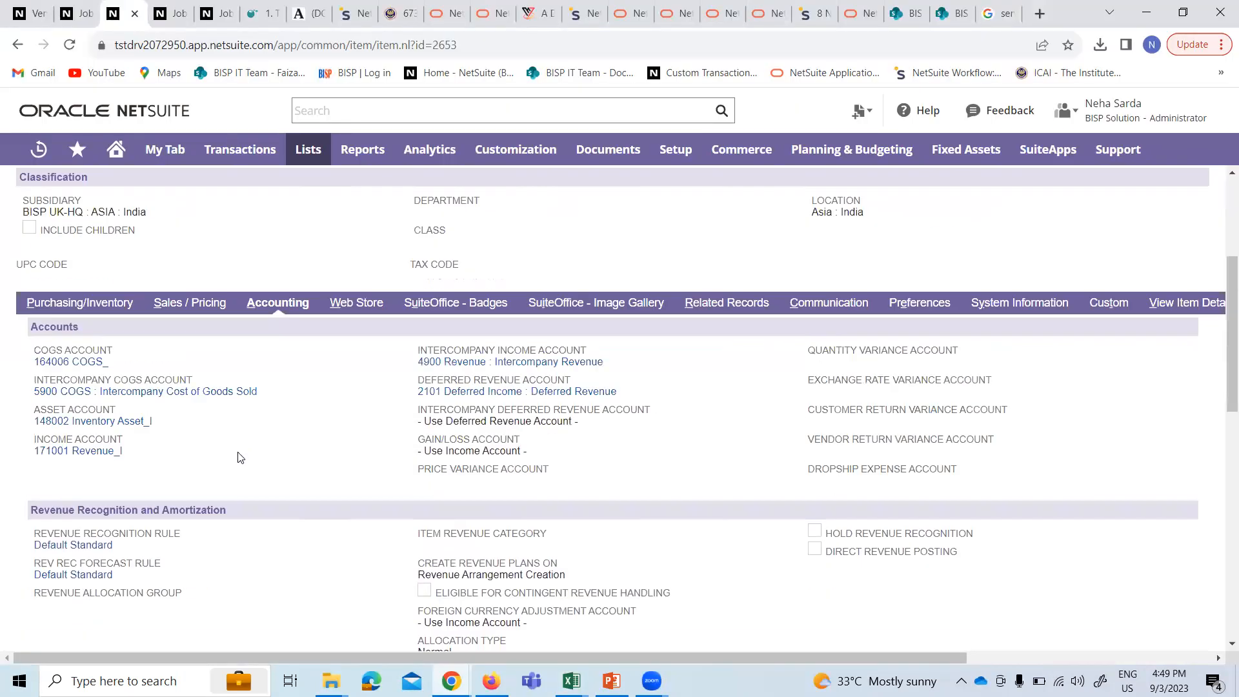
- Return to the Items list and compare its Mobile items with all the rows of the Excel sheet
{"action": "left_click", "coordinate": [94, 238]}
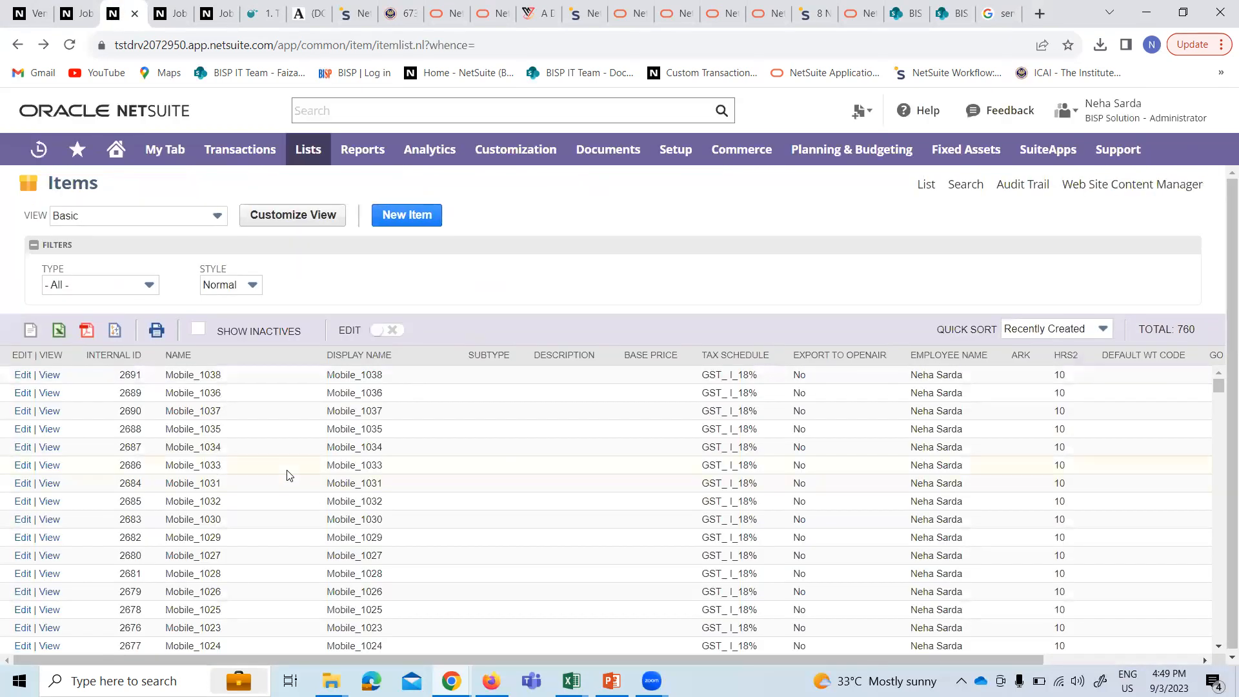
{"action": "key", "text": "alt+Tab"}
{"action": "scroll", "coordinate": [375, 560], "scroll_direction": "down", "scroll_amount": 6}
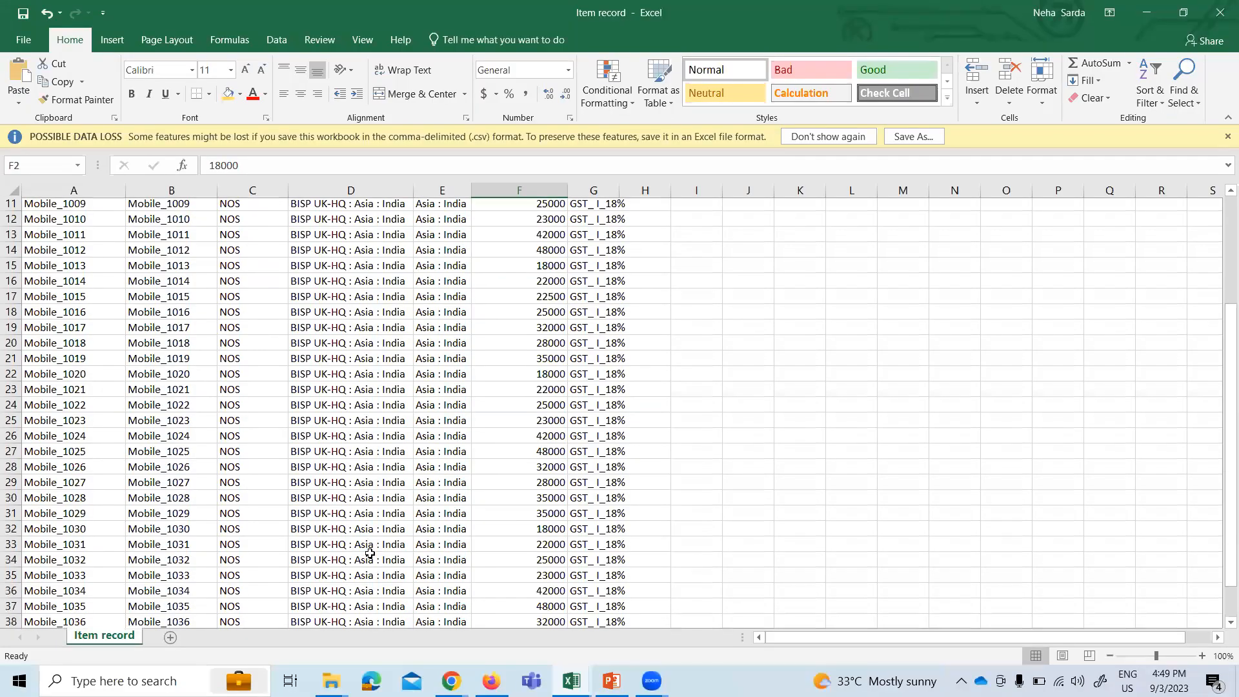
{"action": "scroll", "coordinate": [196, 538], "scroll_direction": "up", "scroll_amount": 6}
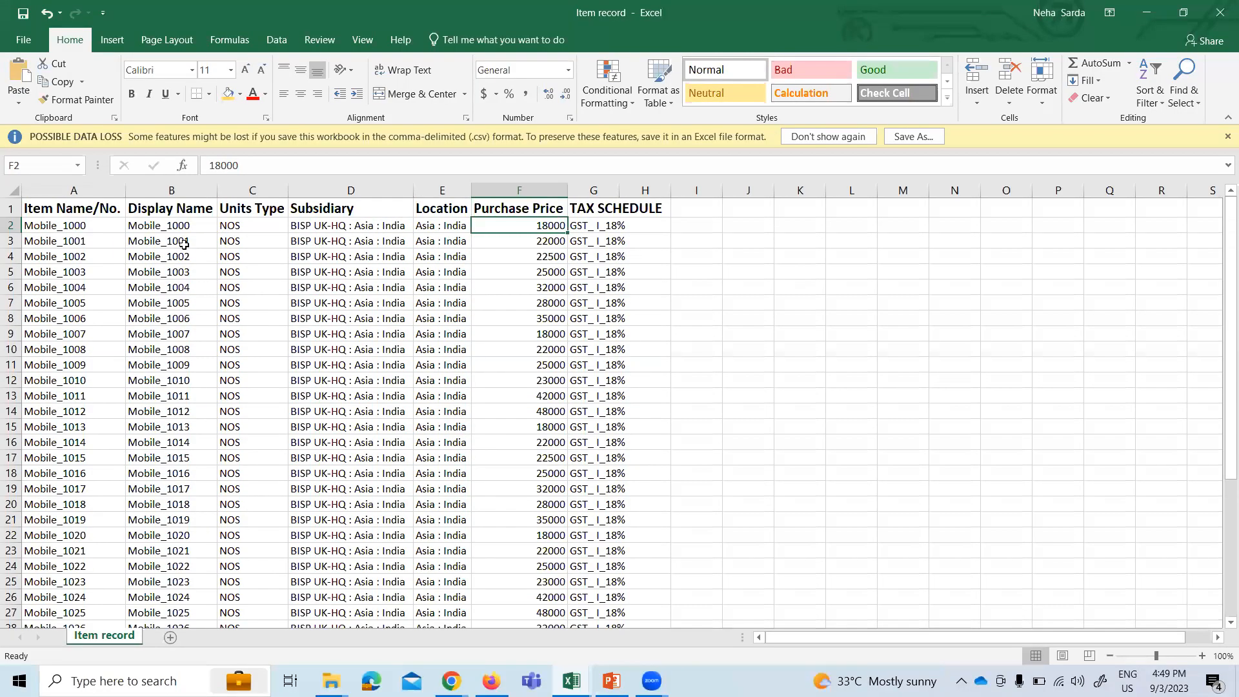
{"action": "scroll", "coordinate": [227, 431], "scroll_direction": "down", "scroll_amount": 4}
{"action": "scroll", "coordinate": [198, 540], "scroll_direction": "down", "scroll_amount": 3}
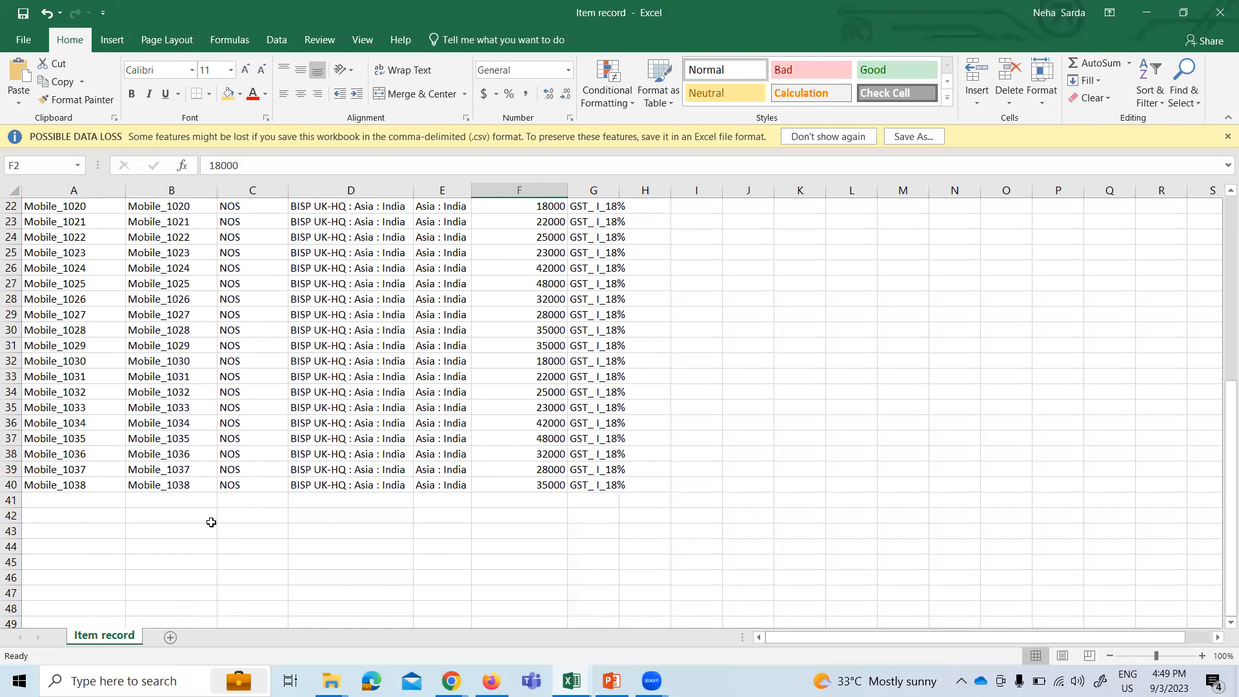
{"action": "key", "text": "alt+Tab"}
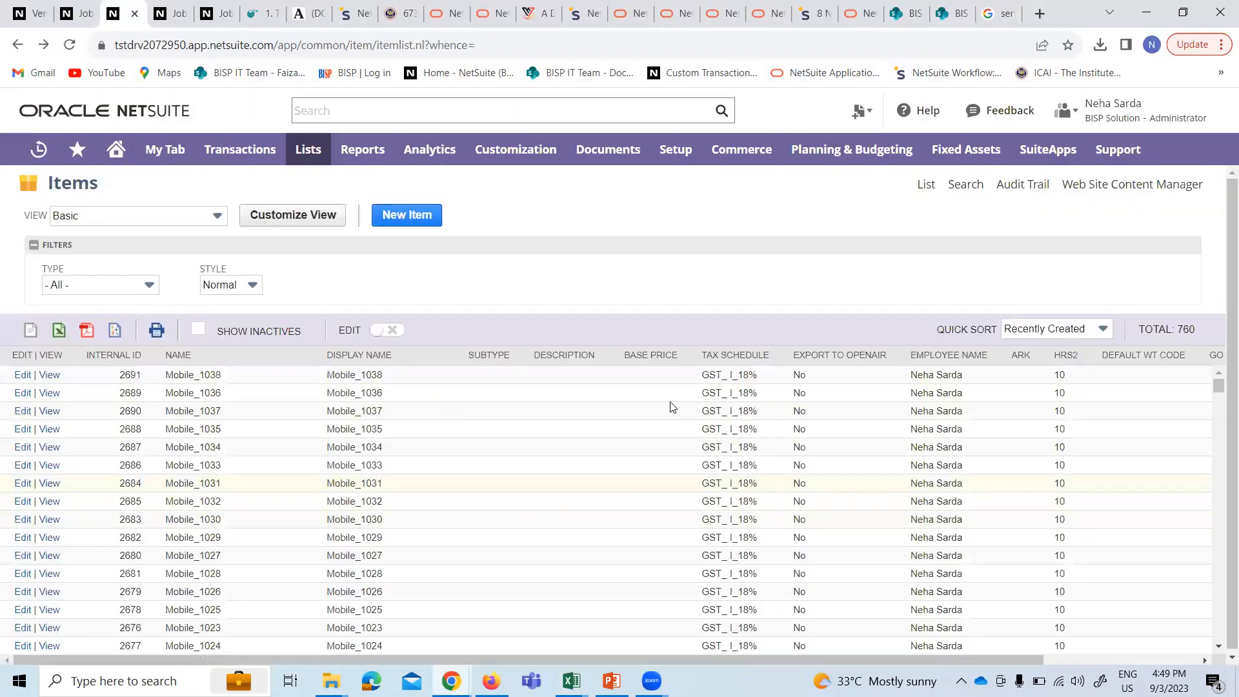
{"action": "scroll", "coordinate": [610, 502], "scroll_direction": "down", "scroll_amount": 4}
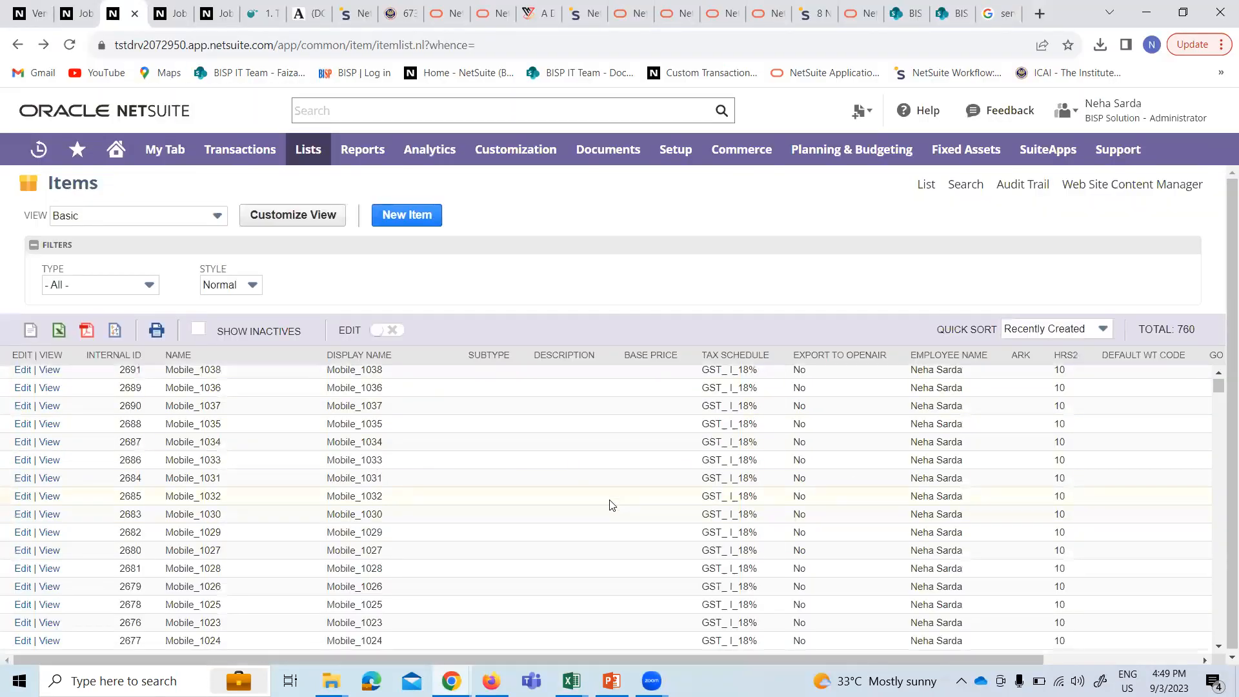
{"action": "scroll", "coordinate": [612, 506], "scroll_direction": "up", "scroll_amount": 4}
- View the import job status list, then examine the most recently created vendors in the vendor list
{"action": "left_click", "coordinate": [75, 17]}
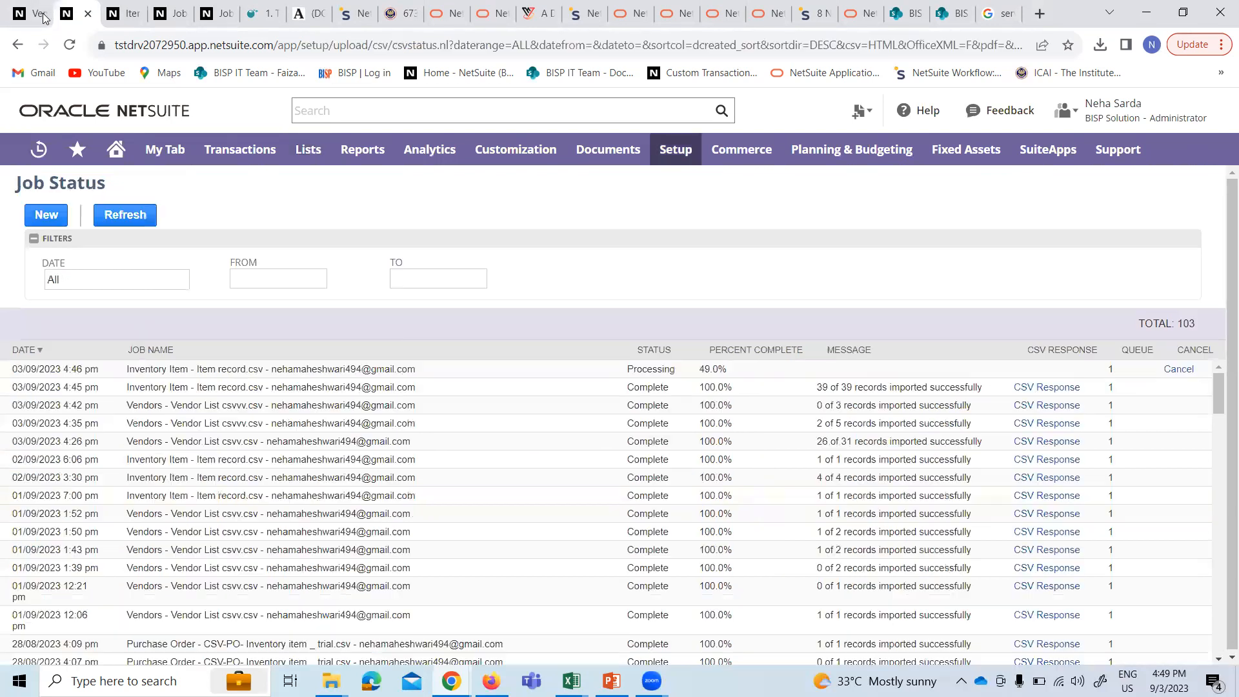
{"action": "left_click", "coordinate": [23, 13]}
{"action": "scroll", "coordinate": [316, 484], "scroll_direction": "down", "scroll_amount": 3}
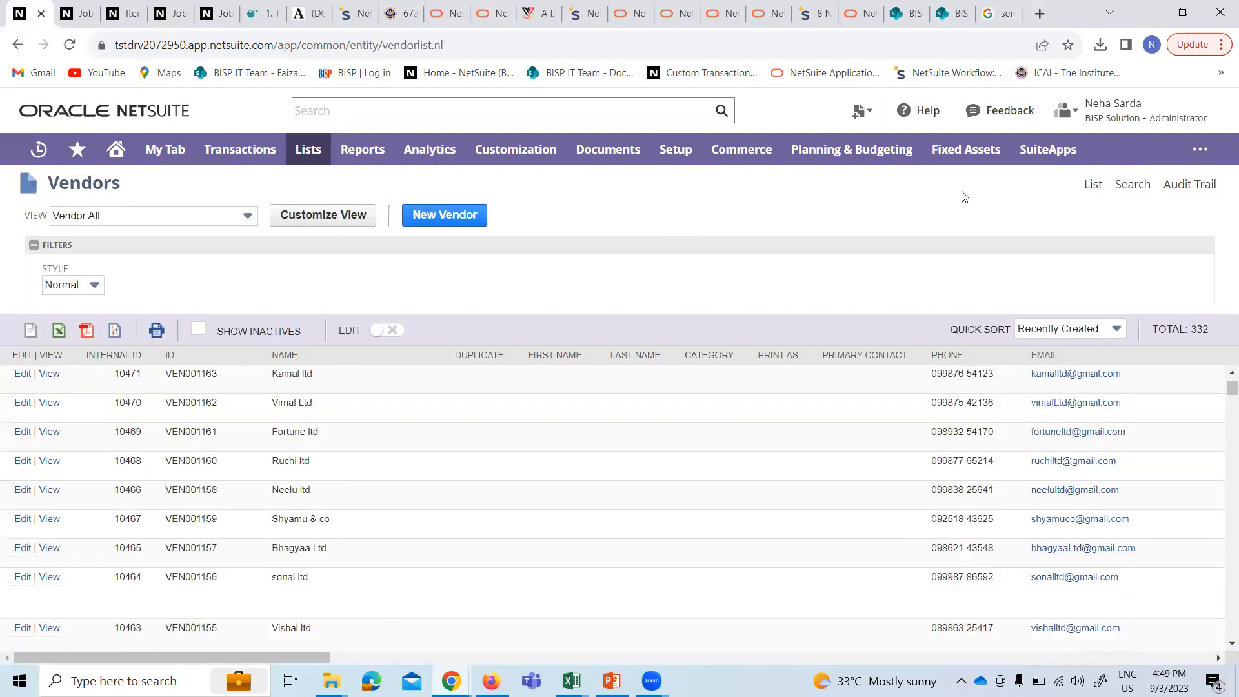
{"action": "left_click", "coordinate": [954, 97]}
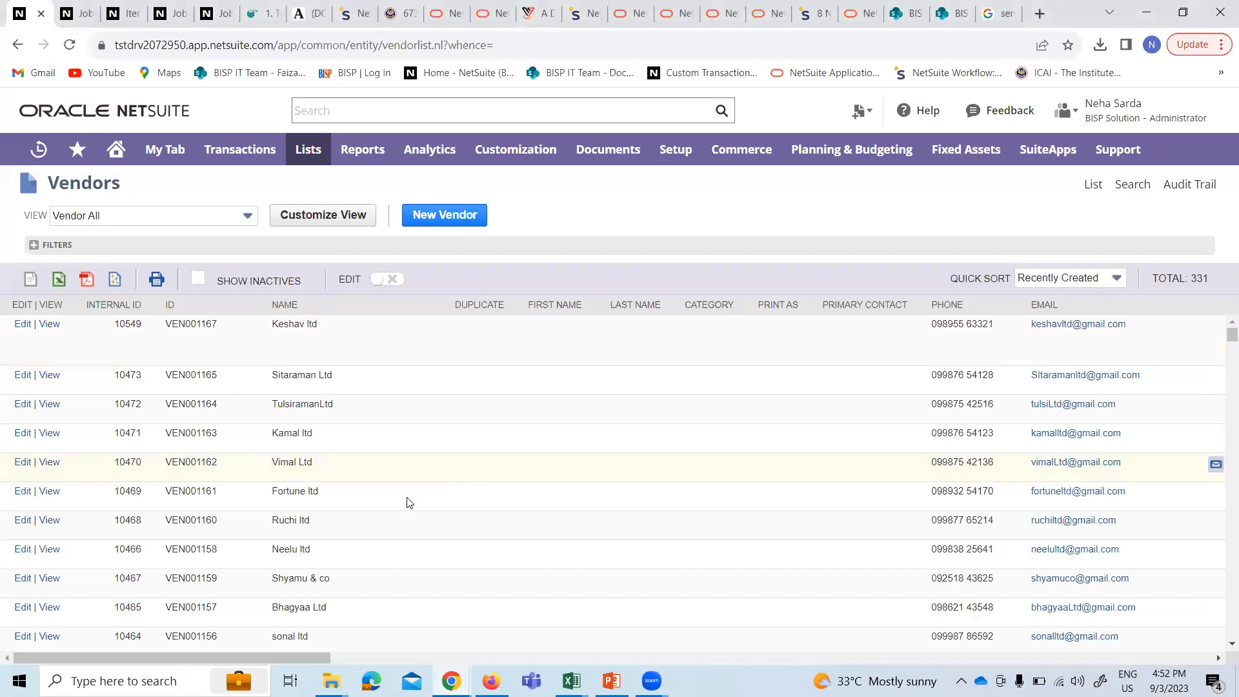
{"action": "scroll", "coordinate": [387, 478], "scroll_direction": "down", "scroll_amount": 1}
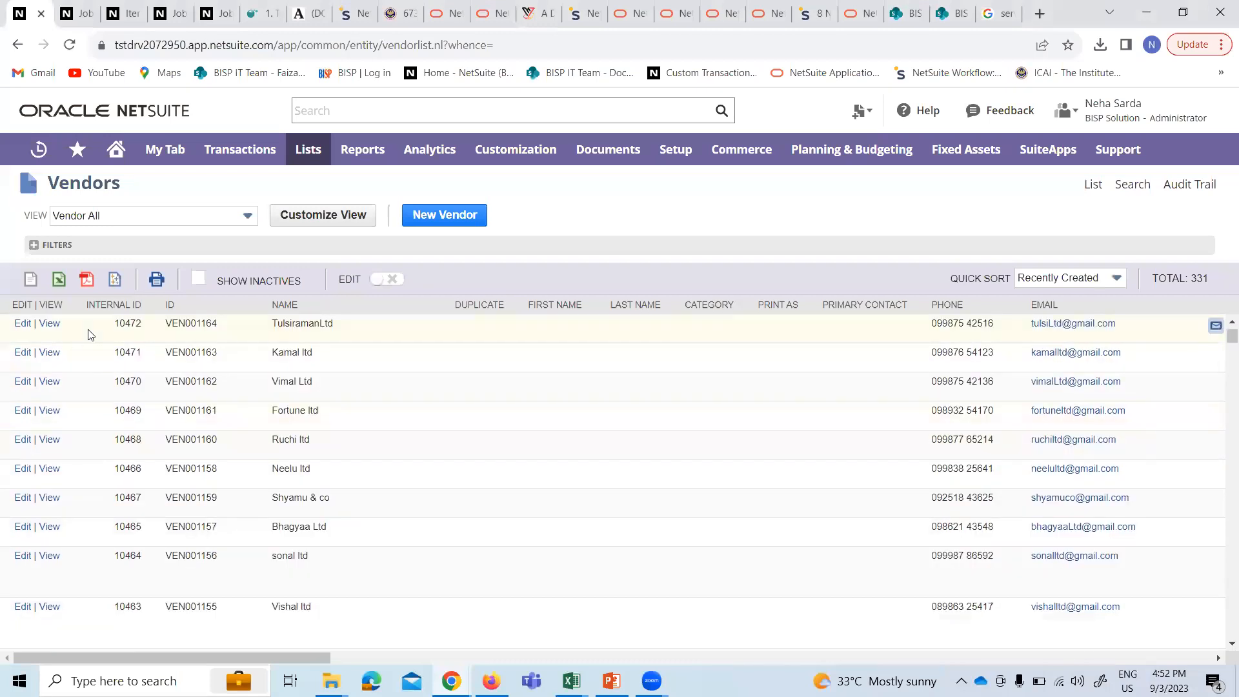
- Look through the recently created vendors and open the Sitaraman Ltd vendor record
{"action": "scroll", "coordinate": [202, 351], "scroll_direction": "up", "scroll_amount": 1}
{"action": "scroll", "coordinate": [311, 398], "scroll_direction": "down", "scroll_amount": 1}
{"action": "scroll", "coordinate": [349, 491], "scroll_direction": "down", "scroll_amount": 2}
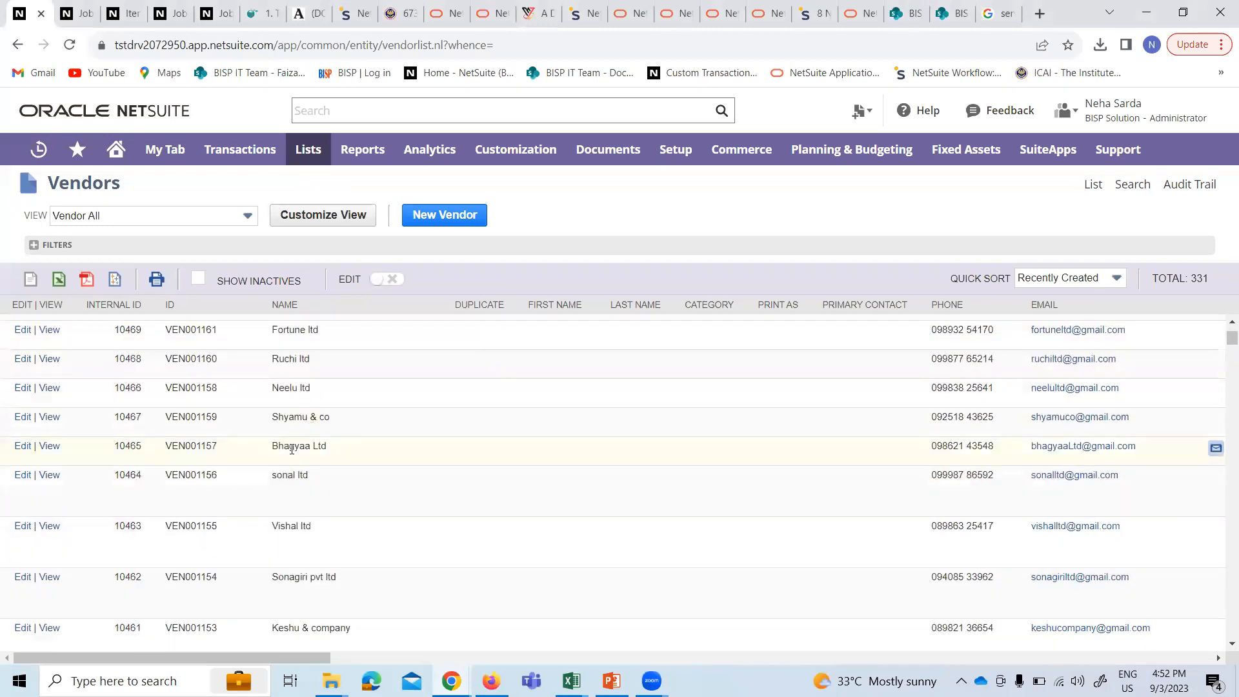
{"action": "scroll", "coordinate": [386, 556], "scroll_direction": "down", "scroll_amount": 2}
{"action": "scroll", "coordinate": [390, 534], "scroll_direction": "up", "scroll_amount": 5}
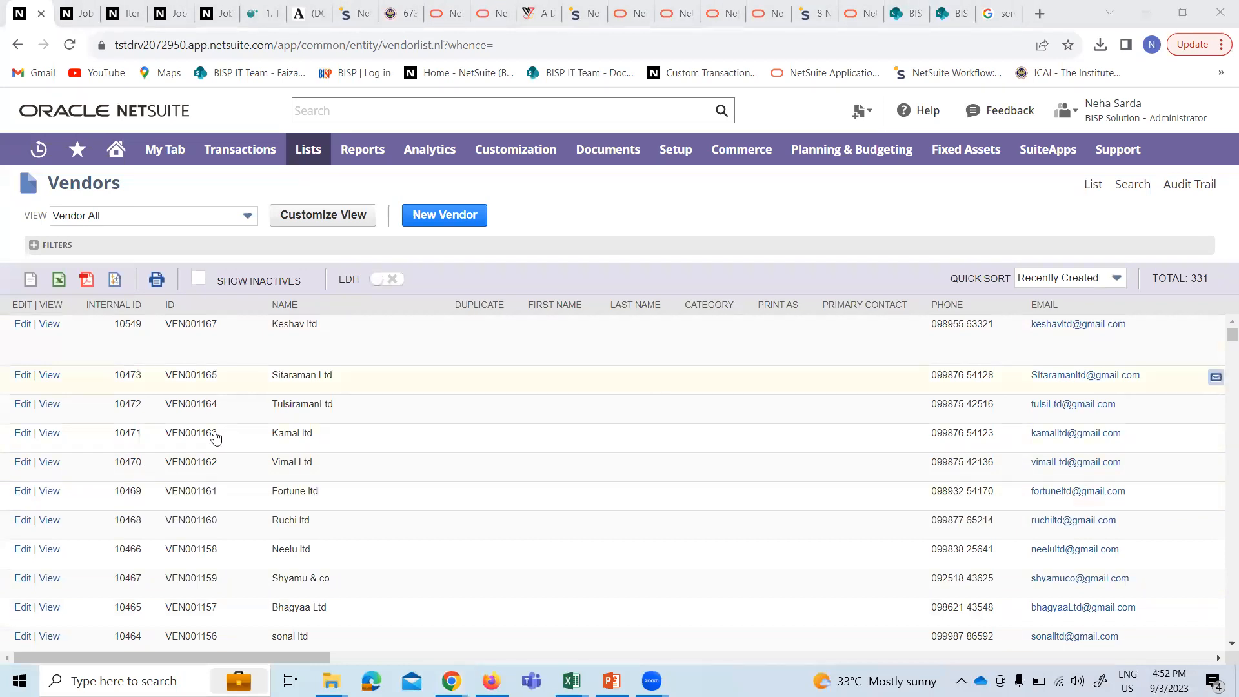
{"action": "left_click", "coordinate": [43, 377]}
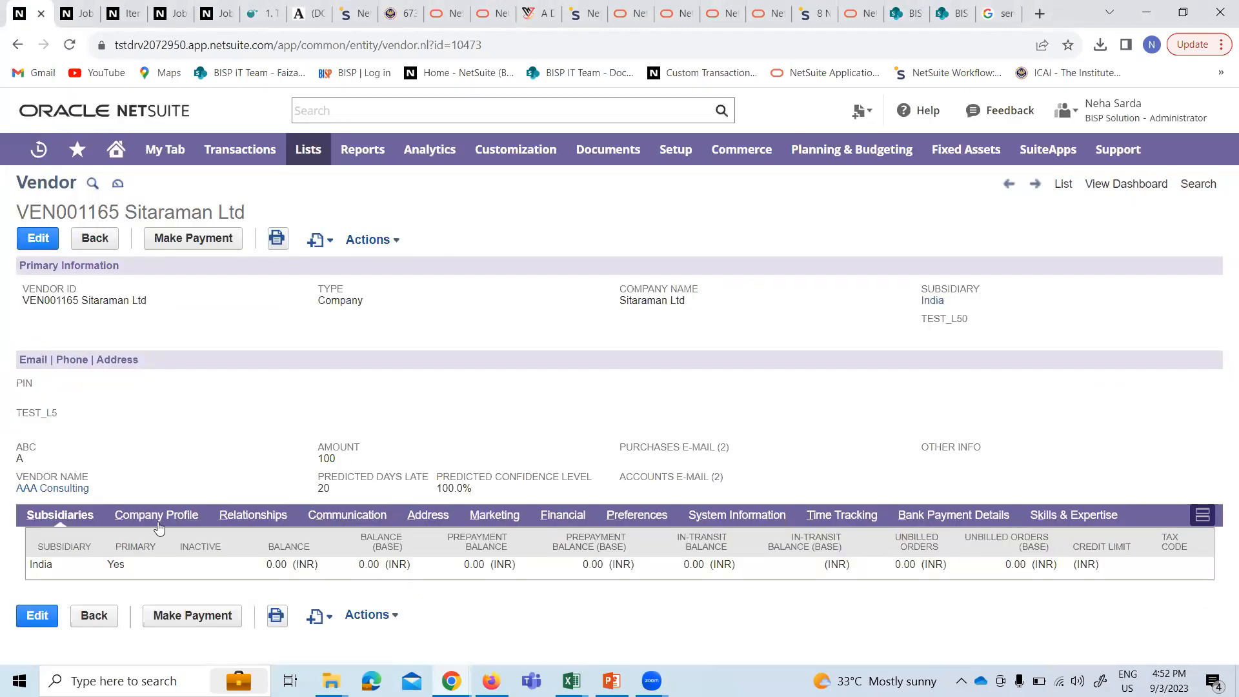
- Open the Sitaraman Ltd record for editing and set its custom form to Custom Form Vendor_BS
{"action": "left_click", "coordinate": [37, 245]}
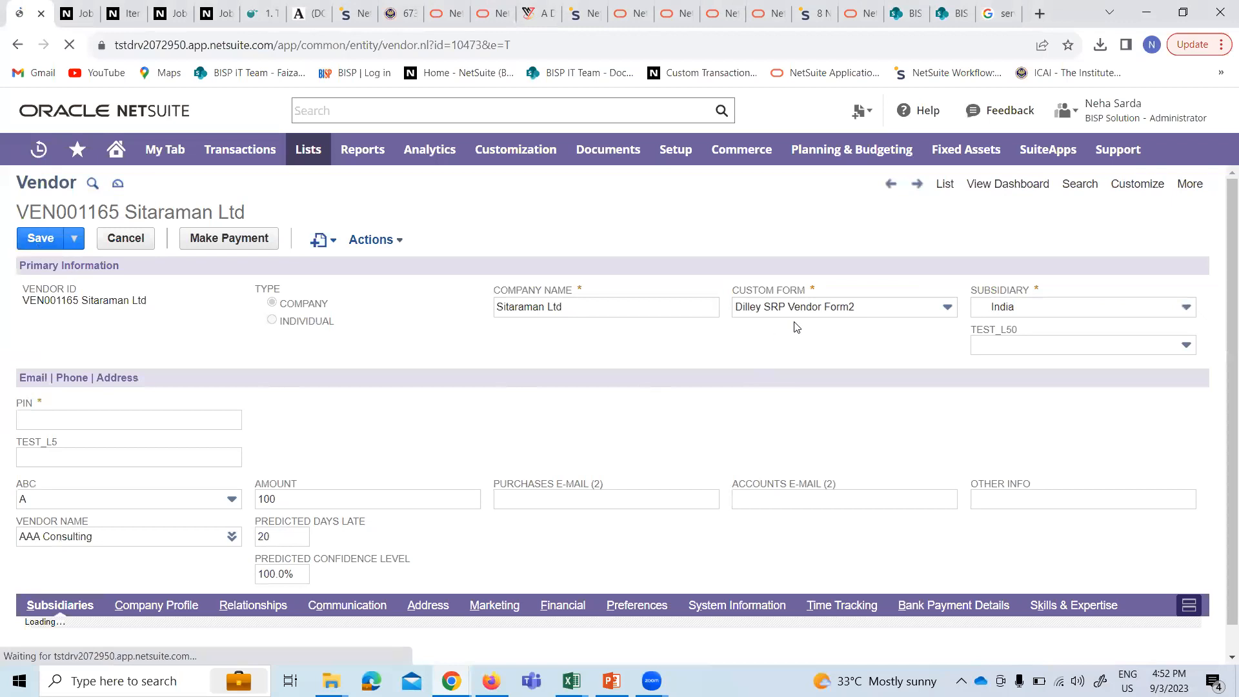
{"action": "left_click", "coordinate": [896, 307]}
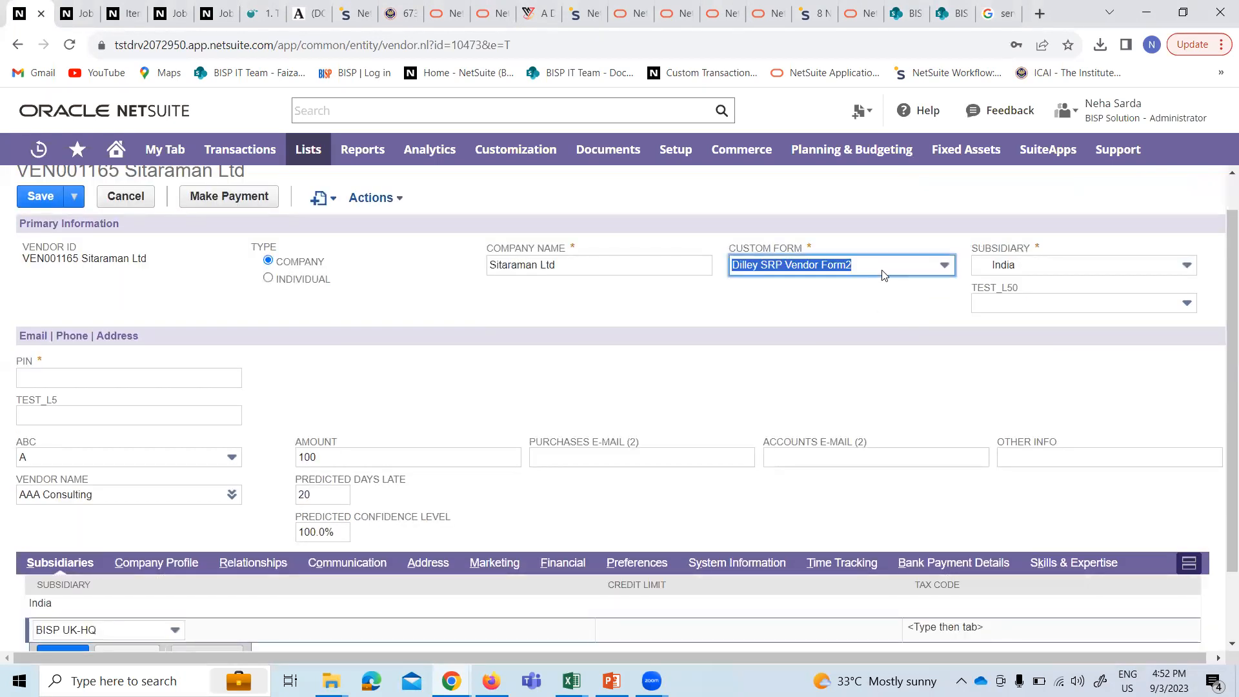
{"action": "left_click", "coordinate": [891, 268]}
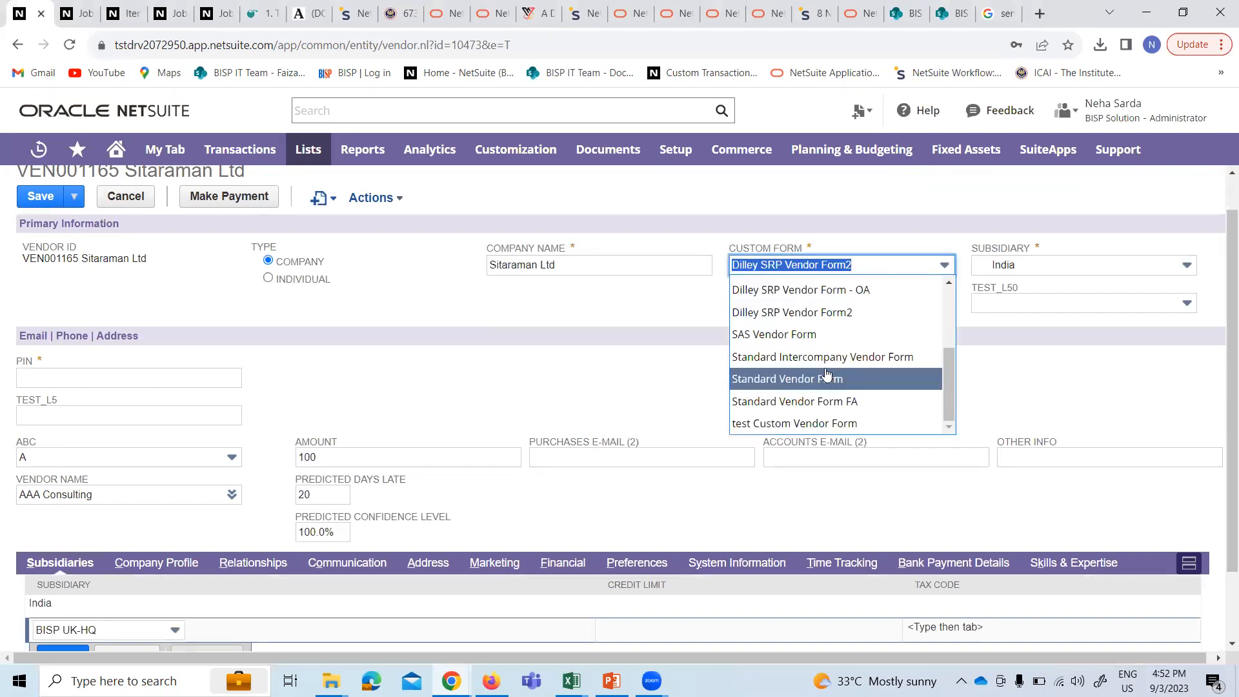
{"action": "scroll", "coordinate": [832, 336], "scroll_direction": "up", "scroll_amount": 2}
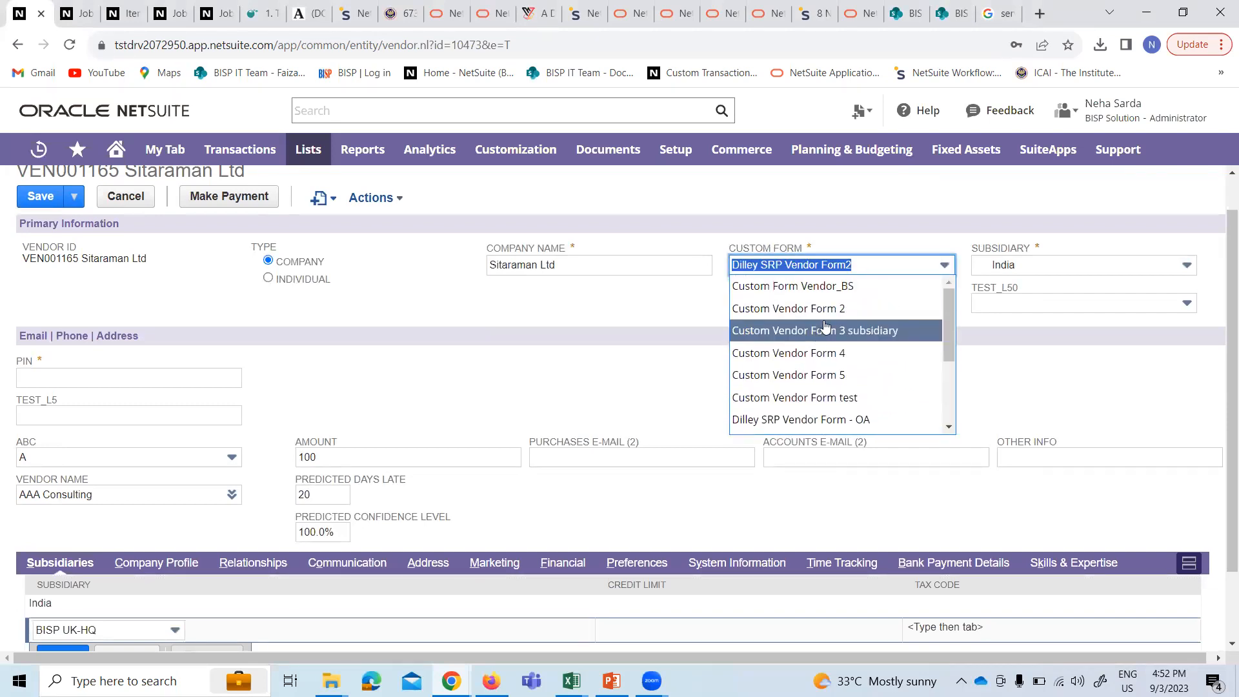
{"action": "left_click", "coordinate": [843, 292]}
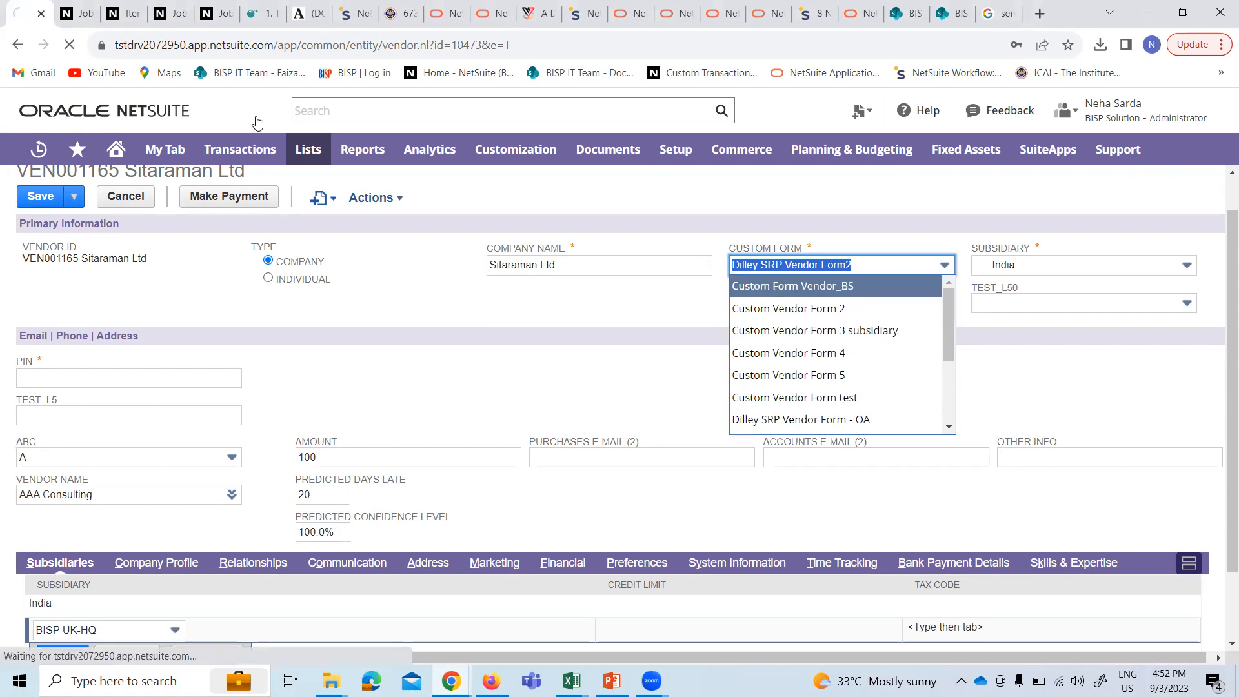
- Switch to the Vendor List csvv workbook in Excel and locate the Sitaraman Ltd row
{"action": "left_click", "coordinate": [81, 14]}
{"action": "scroll", "coordinate": [248, 445], "scroll_direction": "down", "scroll_amount": 1}
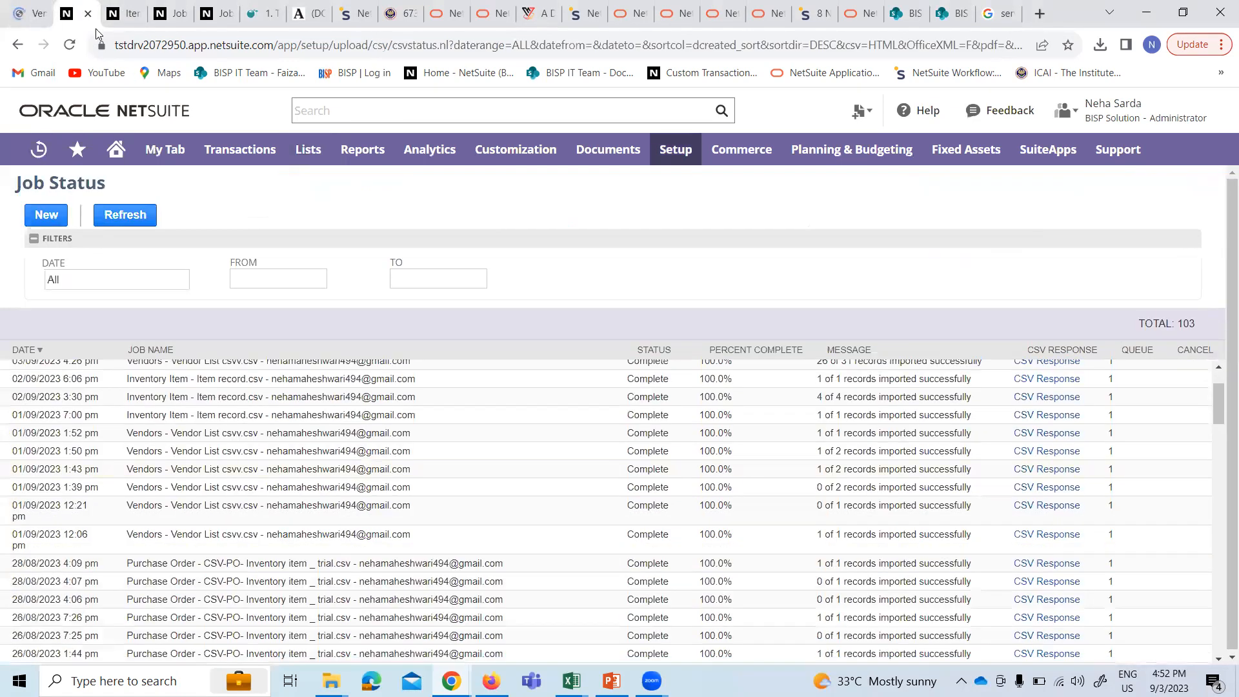
{"action": "left_click", "coordinate": [571, 681]}
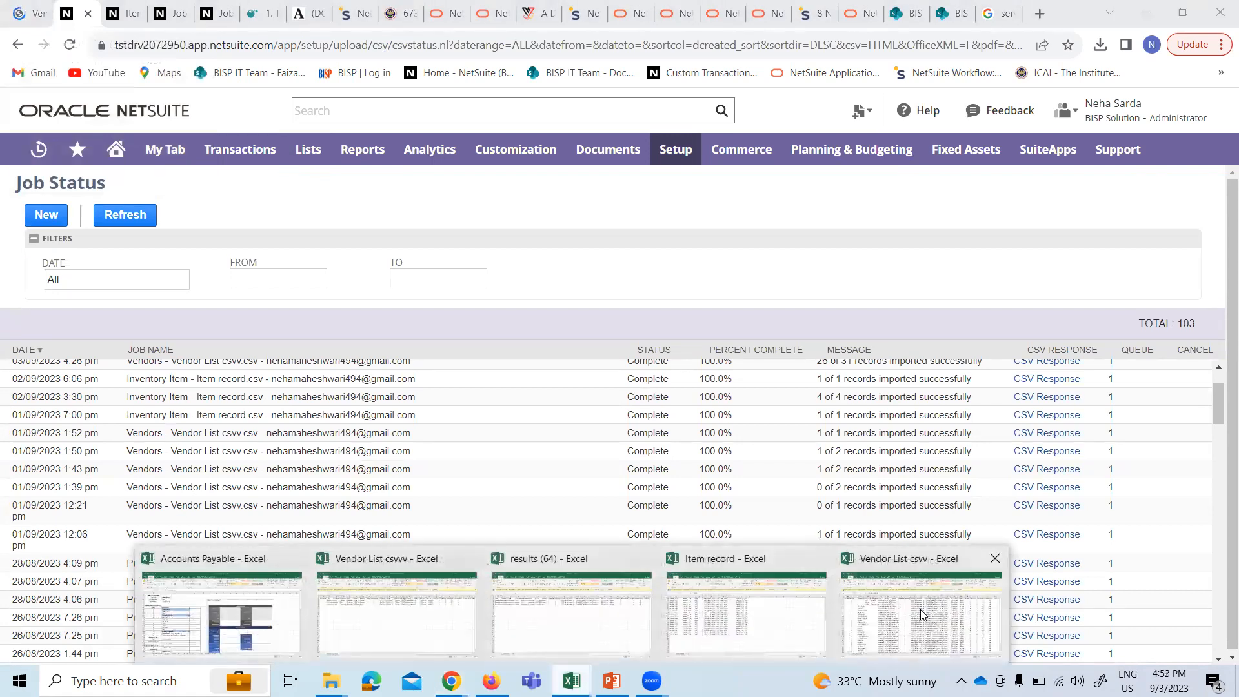
{"action": "left_click", "coordinate": [925, 617]}
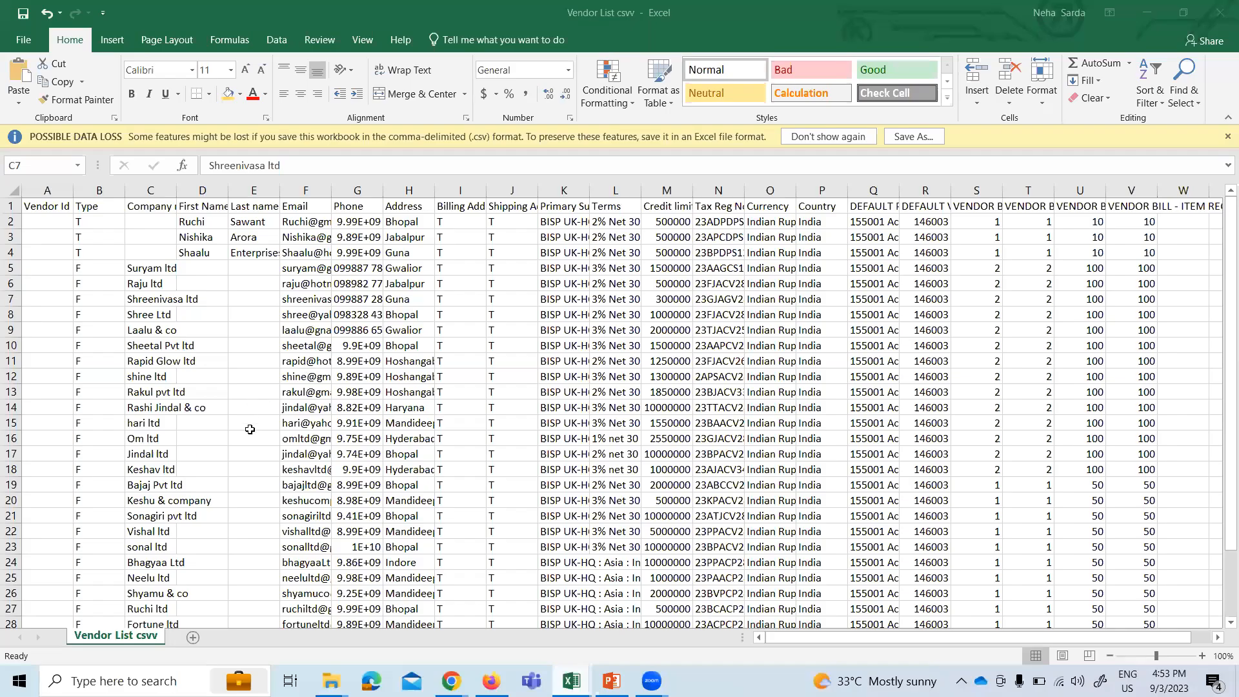
{"action": "scroll", "coordinate": [207, 516], "scroll_direction": "down", "scroll_amount": 2}
{"action": "scroll", "coordinate": [284, 411], "scroll_direction": "down", "scroll_amount": 3}
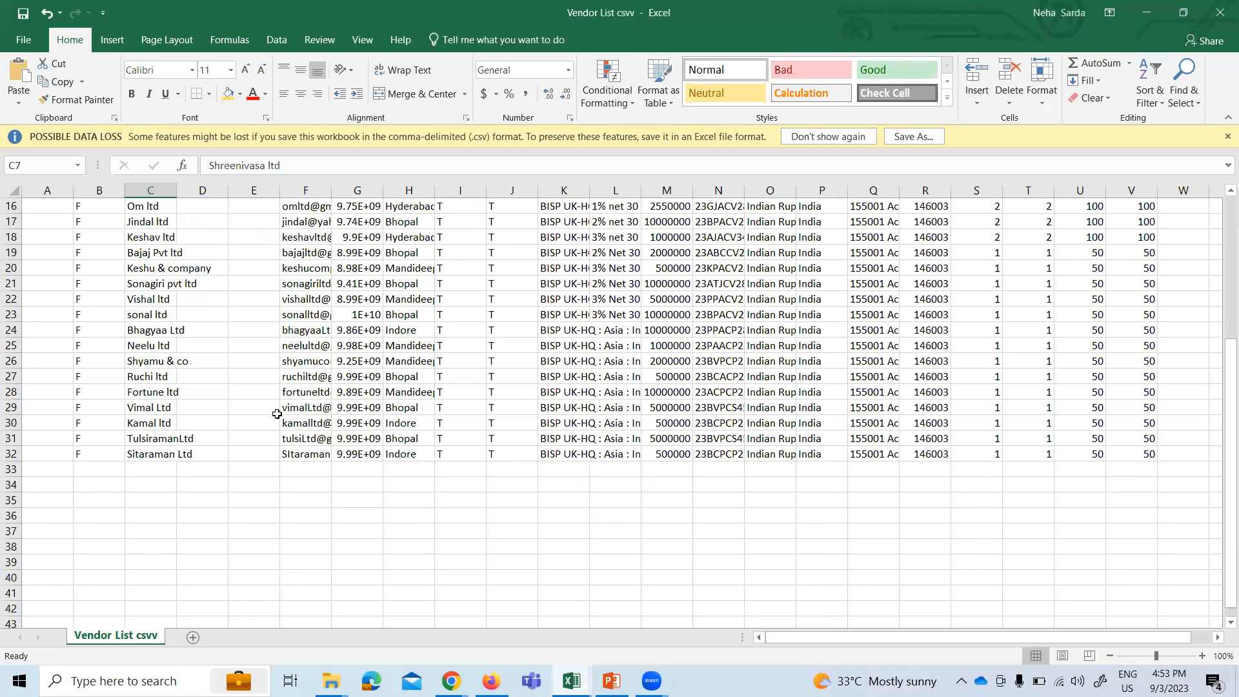
{"action": "left_click", "coordinate": [151, 451]}
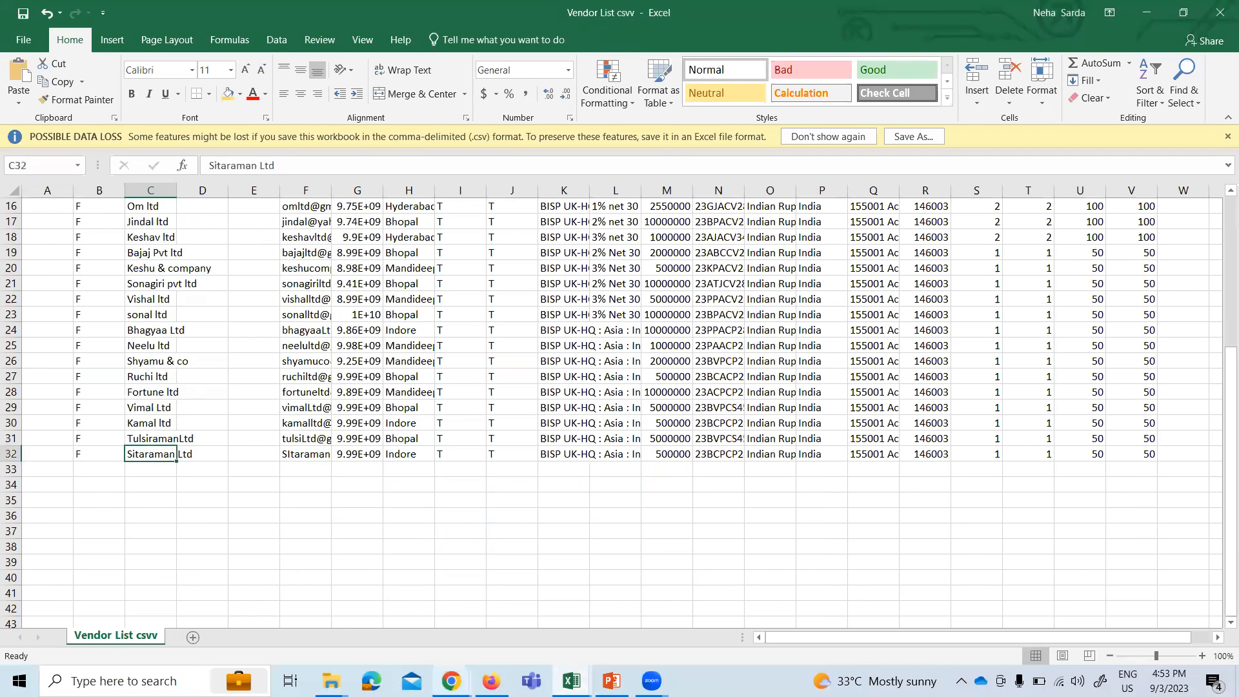
- Return to the Sitaraman Ltd vendor form in NetSuite and compare its primary information with the Excel row
{"action": "mouse_move", "coordinate": [452, 681]}
{"action": "left_click", "coordinate": [300, 584]}
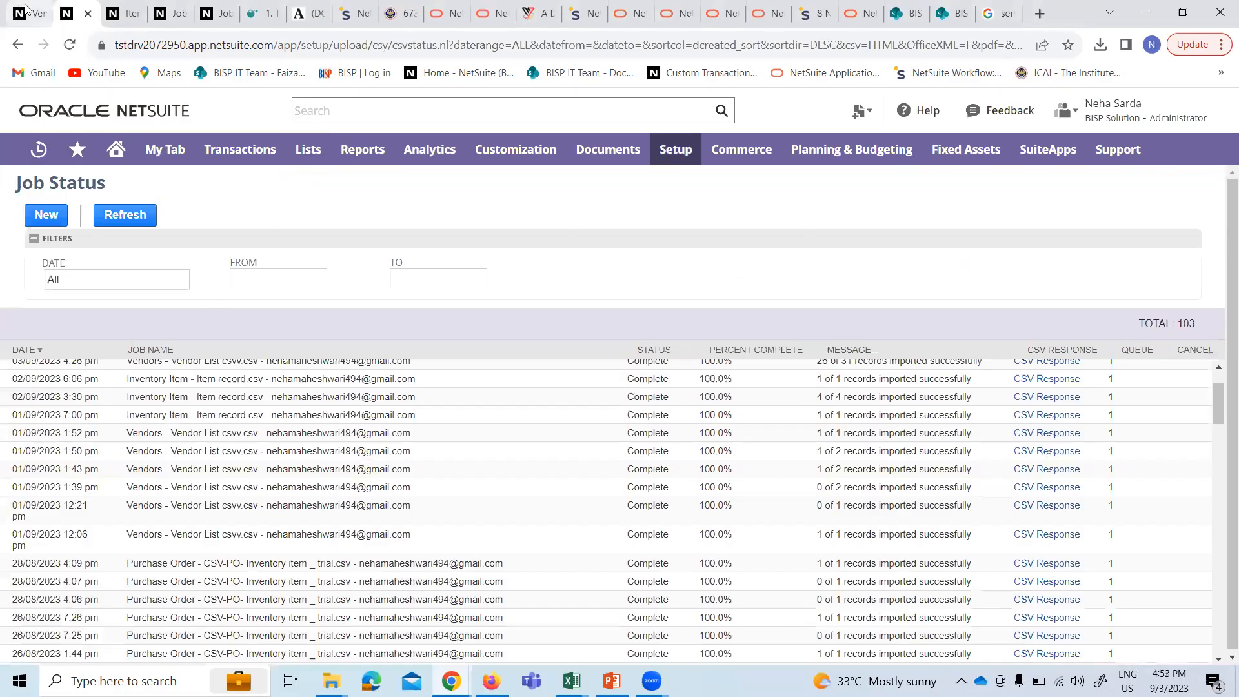
{"action": "left_click", "coordinate": [30, 13]}
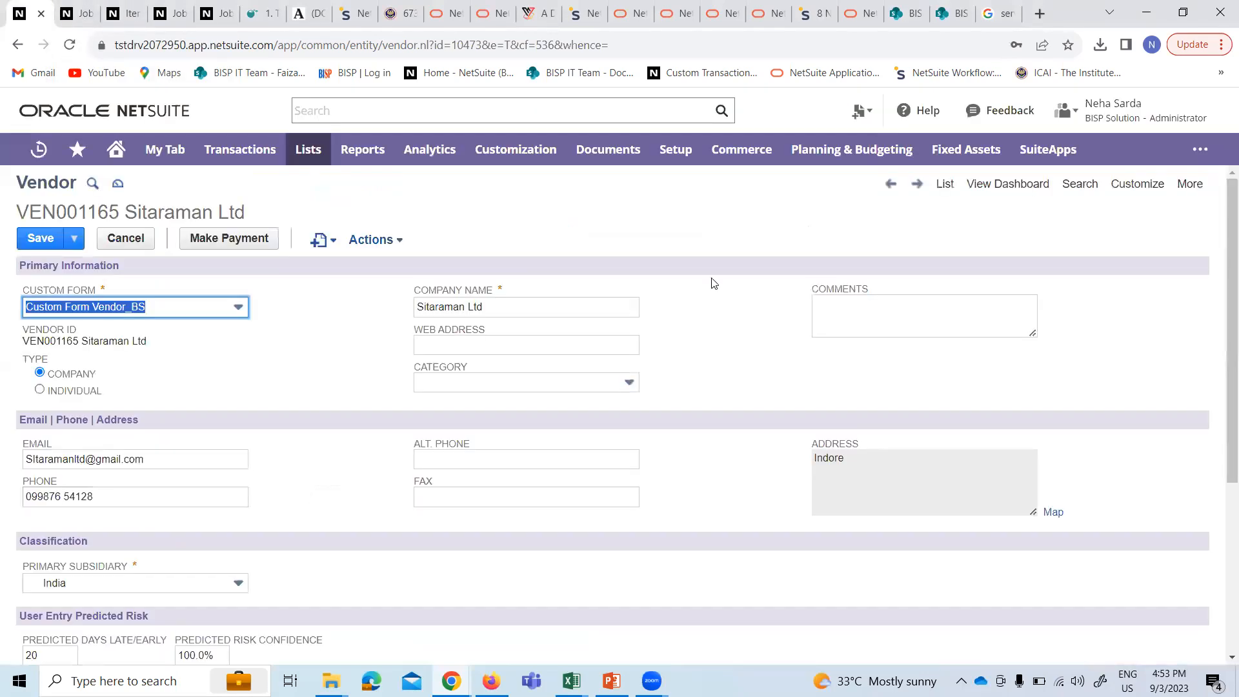
{"action": "scroll", "coordinate": [528, 337], "scroll_direction": "down", "scroll_amount": 2}
{"action": "scroll", "coordinate": [515, 383], "scroll_direction": "up", "scroll_amount": 2}
{"action": "scroll", "coordinate": [472, 410], "scroll_direction": "down", "scroll_amount": 1}
{"action": "key", "text": "alt+Tab"}
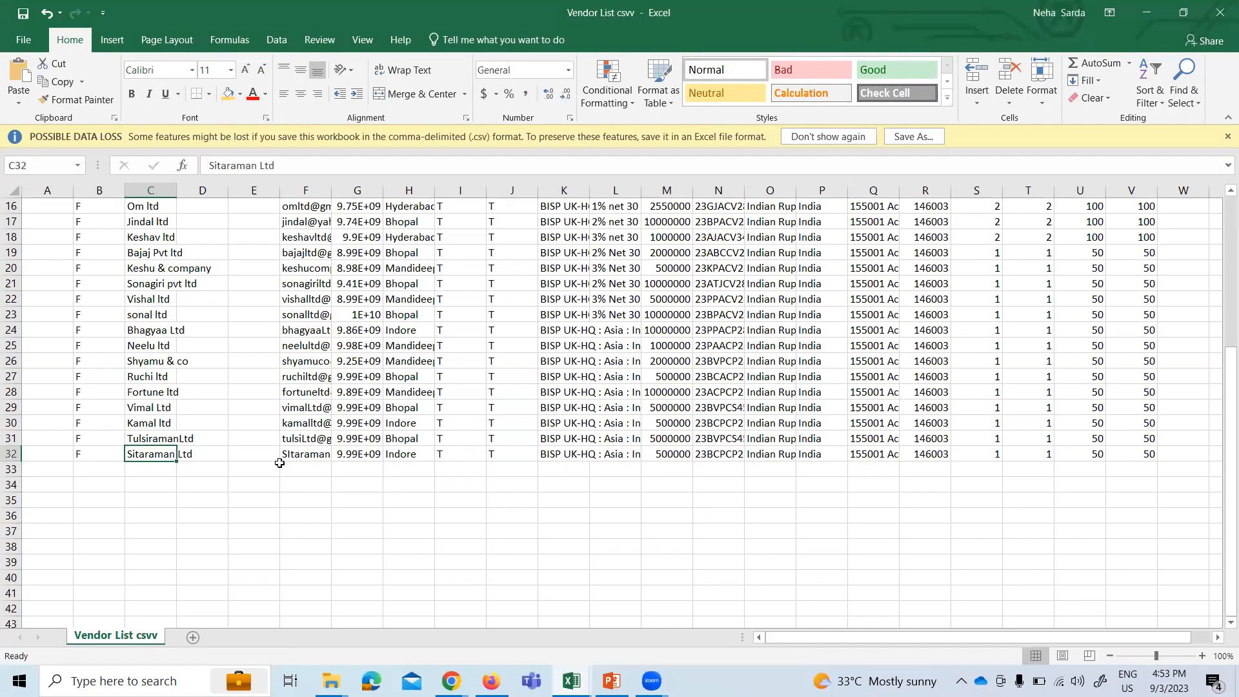
{"action": "key", "text": "alt+Tab"}
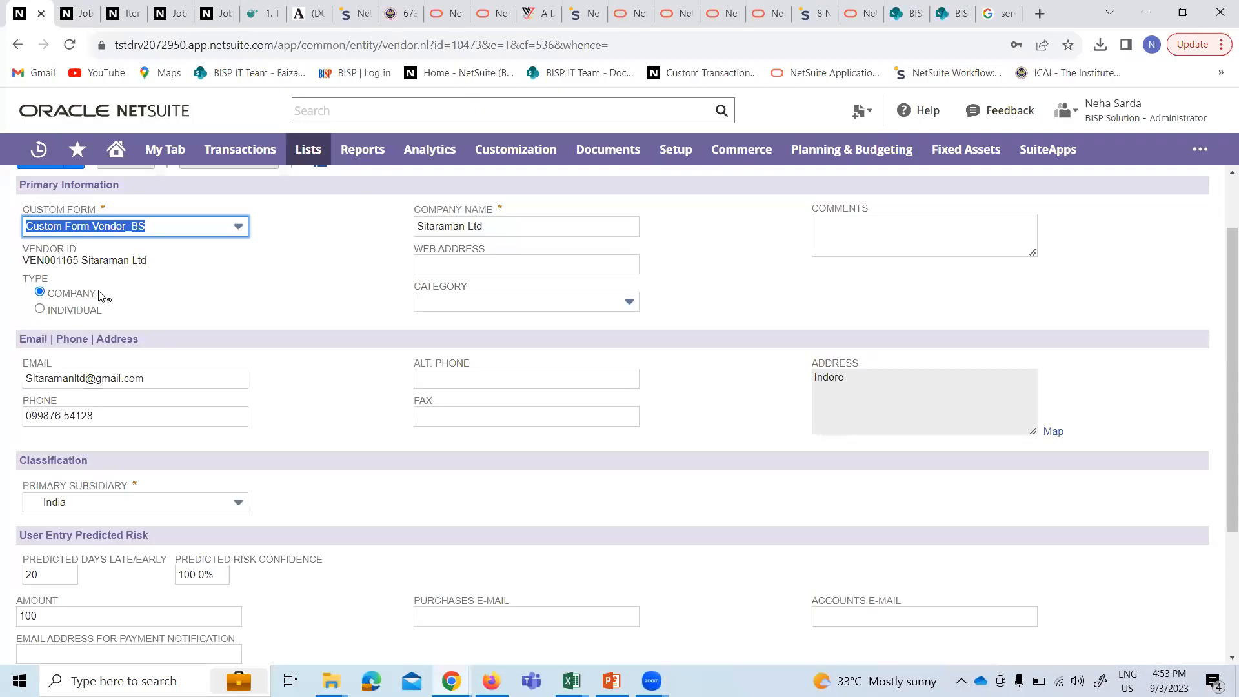
{"action": "scroll", "coordinate": [252, 337], "scroll_direction": "down", "scroll_amount": 2}
{"action": "scroll", "coordinate": [334, 337], "scroll_direction": "up", "scroll_amount": 4}
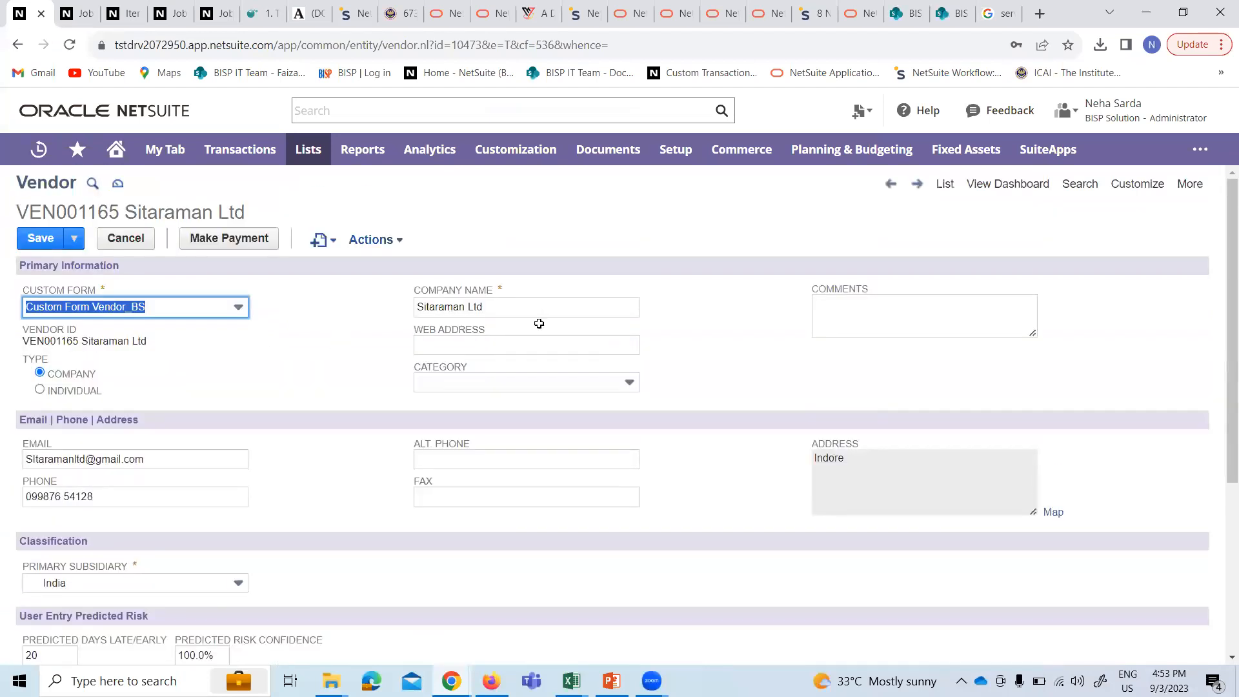
- Widen the Email column in Excel and compare the company name, contact details and subsidiary of Sitaraman Ltd with the vendor form
{"action": "key", "text": "alt+Tab"}
{"action": "left_click", "coordinate": [322, 455]}
{"action": "mouse_move", "coordinate": [331, 194]}
{"action": "left_mouse_down"}
{"action": "mouse_move", "coordinate": [364, 195]}
{"action": "mouse_move", "coordinate": [349, 195]}
{"action": "left_mouse_up"}
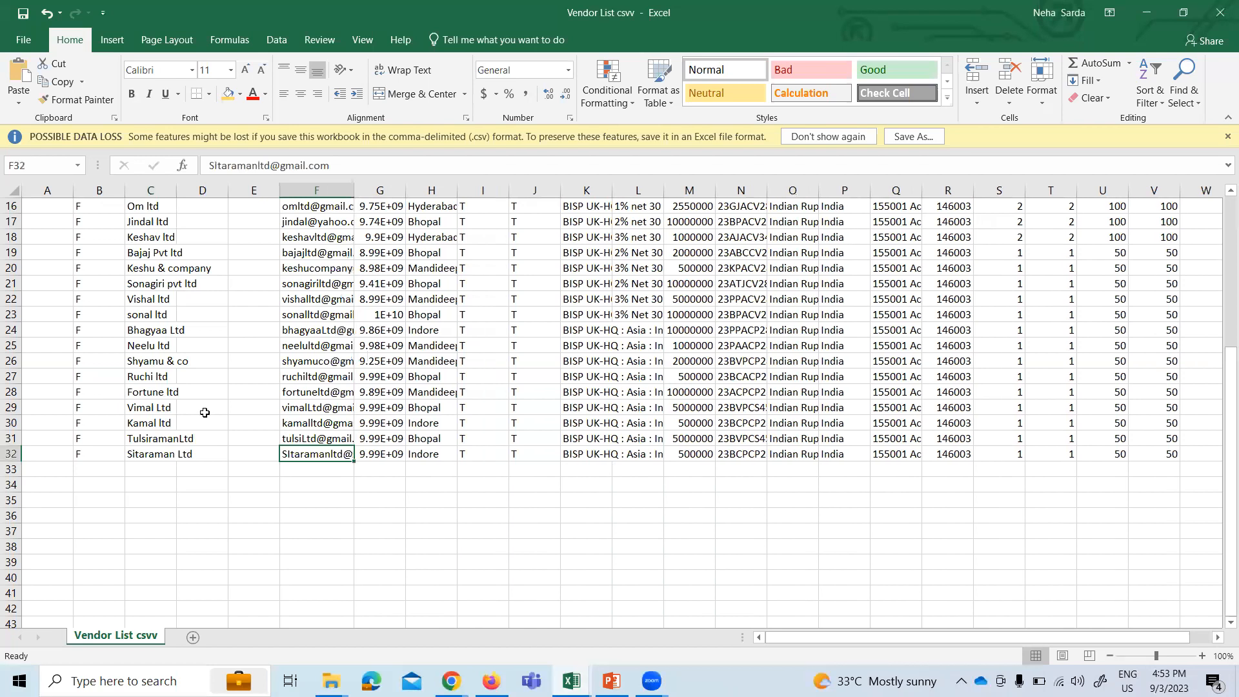
{"action": "left_click", "coordinate": [146, 455]}
{"action": "key", "text": "alt+Tab"}
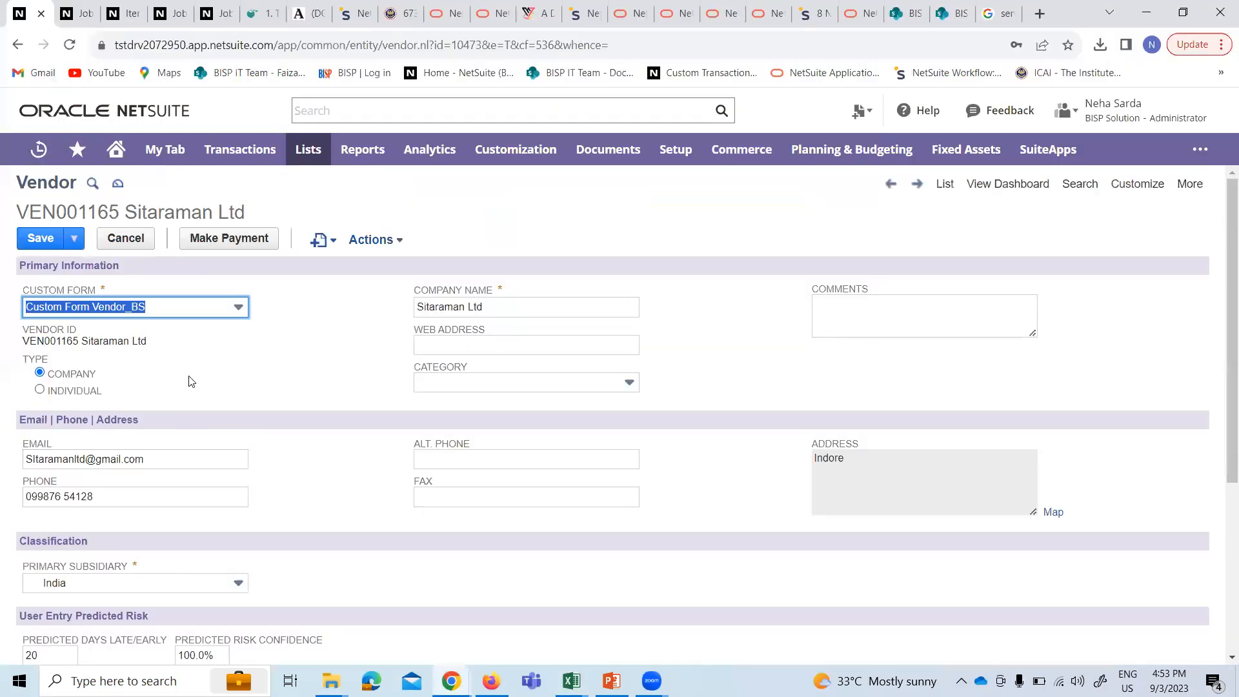
{"action": "scroll", "coordinate": [121, 465], "scroll_direction": "down", "scroll_amount": 1}
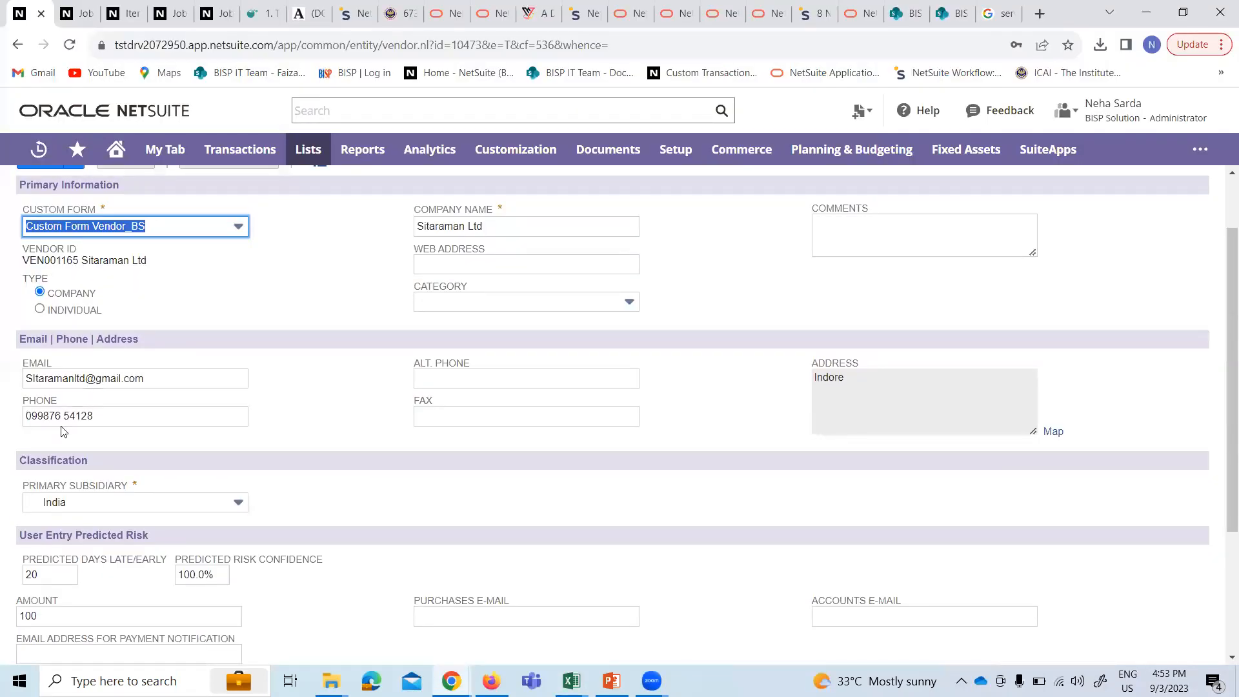
{"action": "scroll", "coordinate": [408, 437], "scroll_direction": "down", "scroll_amount": 3}
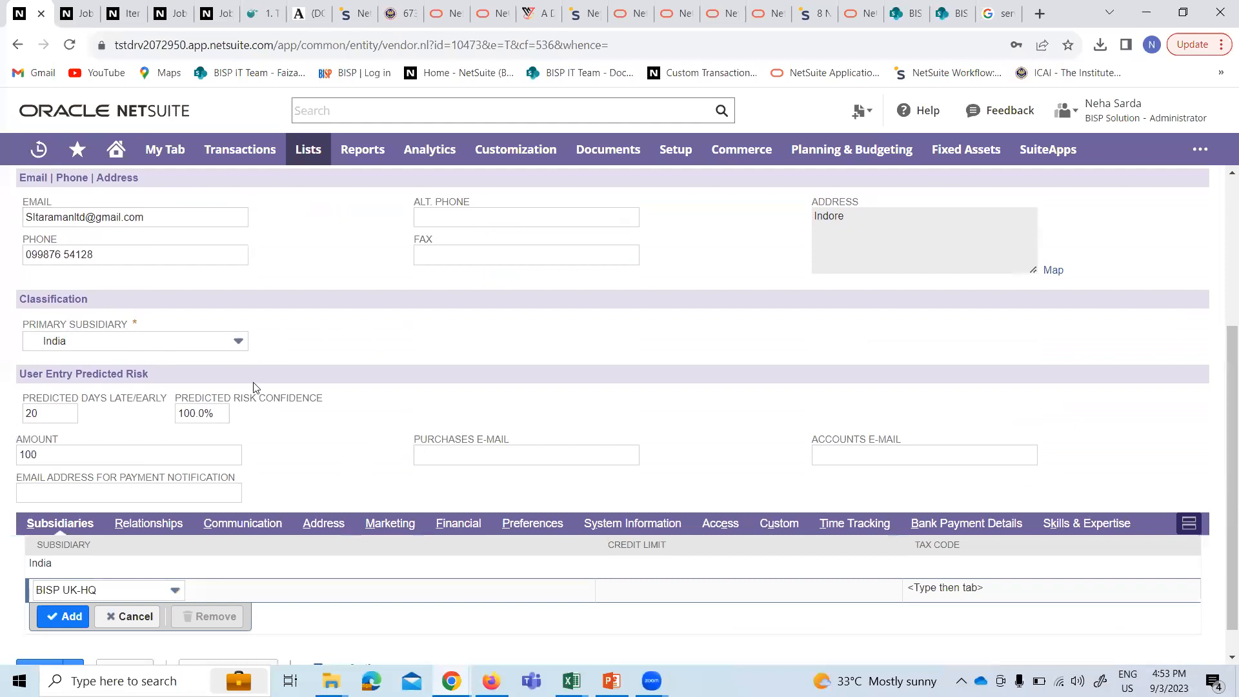
- Check the subsidiary and credit limit in the Sitaraman Ltd row, then examine the vendor's financial details in NetSuite
{"action": "key", "text": "alt+Tab"}
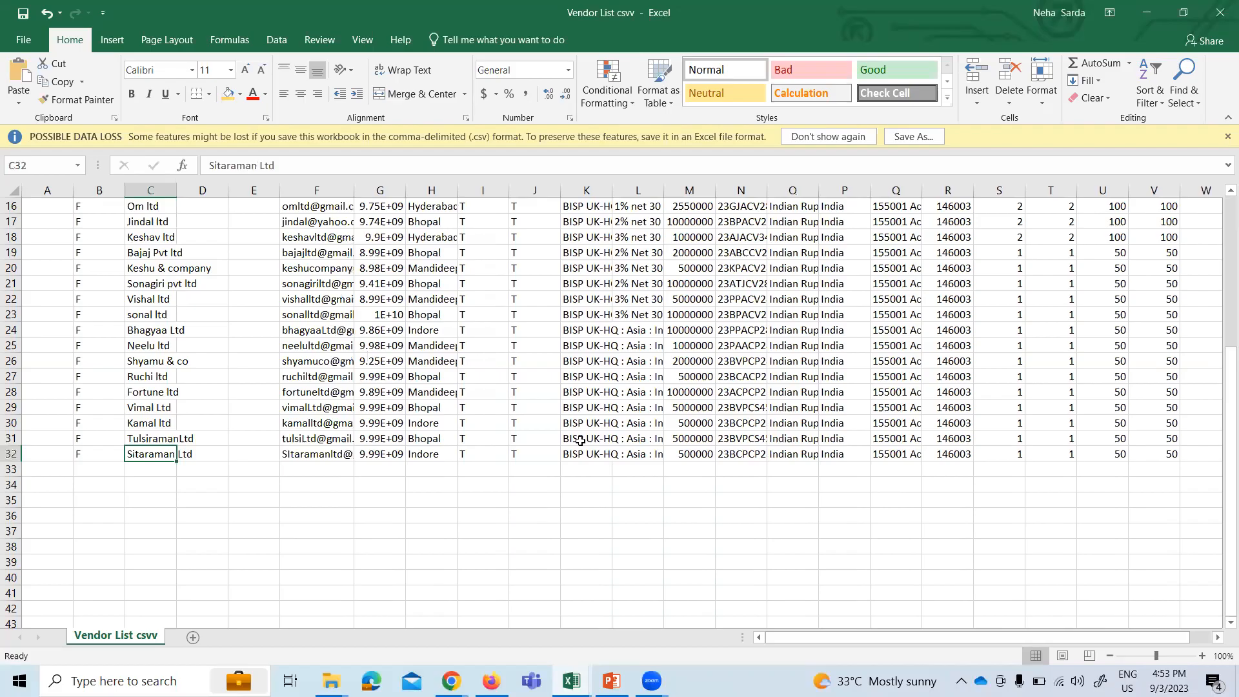
{"action": "left_click", "coordinate": [597, 455]}
{"action": "left_click", "coordinate": [708, 455]}
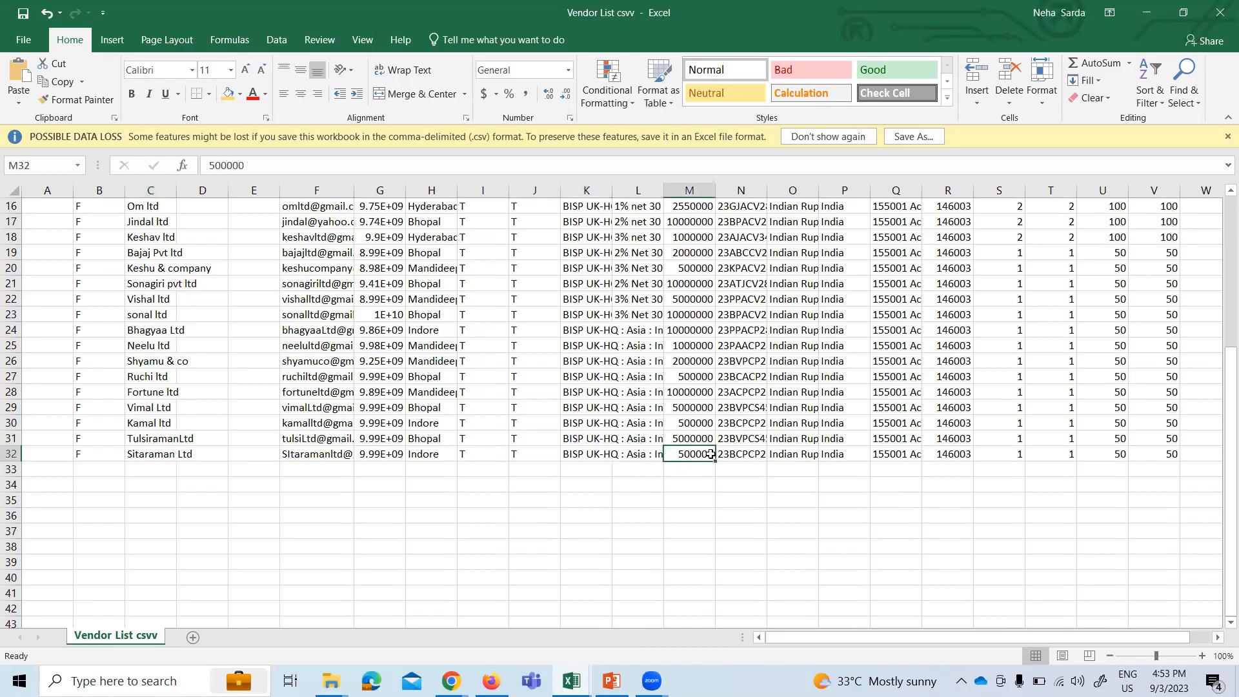
{"action": "key", "text": "alt+Tab"}
{"action": "left_click", "coordinate": [457, 492]}
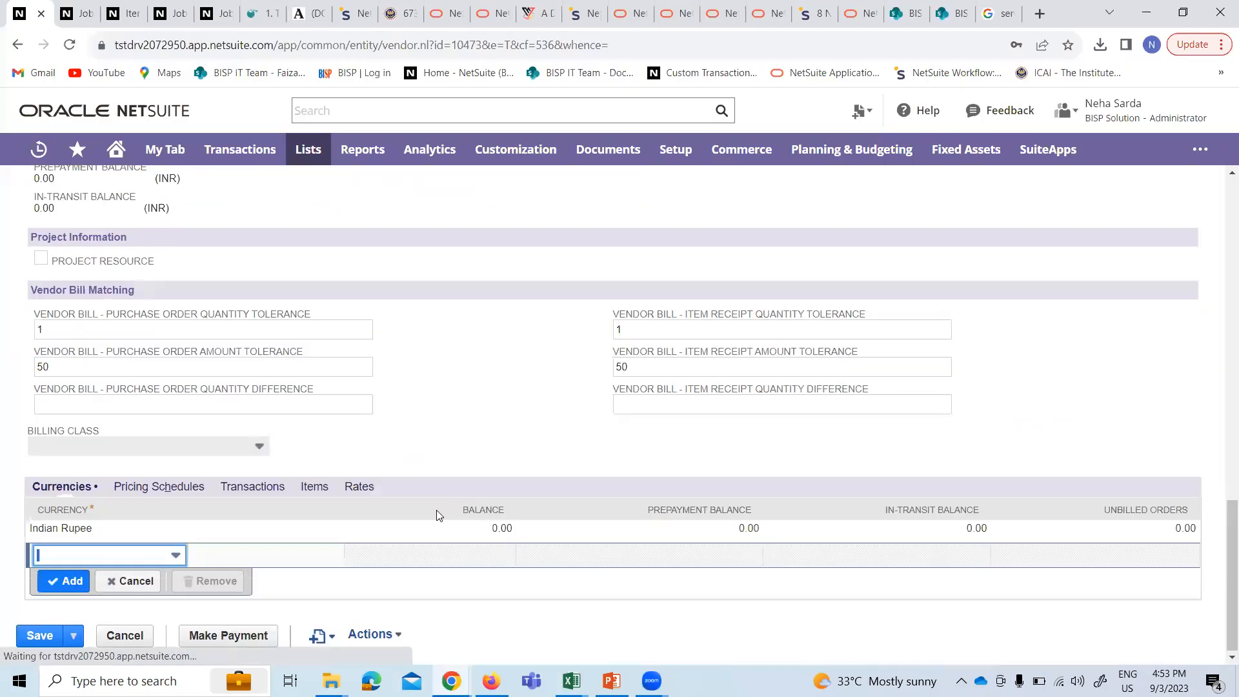
{"action": "scroll", "coordinate": [301, 539], "scroll_direction": "up", "scroll_amount": 2}
{"action": "scroll", "coordinate": [409, 487], "scroll_direction": "up", "scroll_amount": 4}
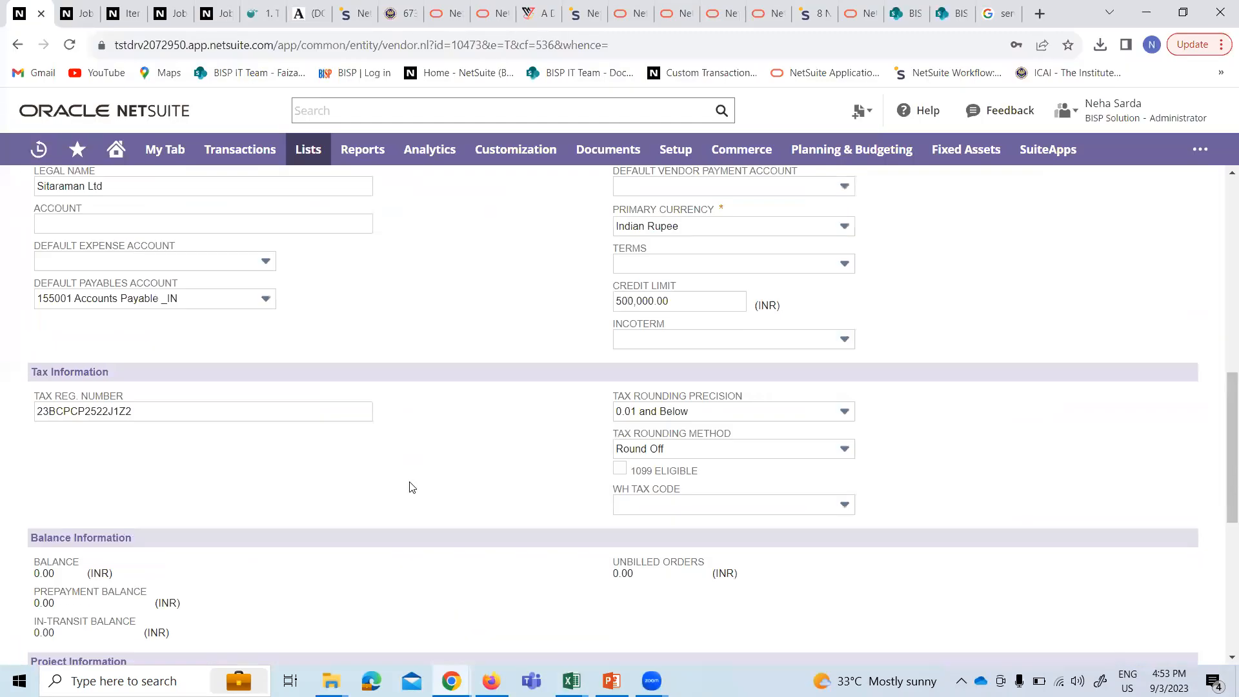
{"action": "scroll", "coordinate": [247, 484], "scroll_direction": "down", "scroll_amount": 1}
{"action": "scroll", "coordinate": [248, 485], "scroll_direction": "down", "scroll_amount": 1}
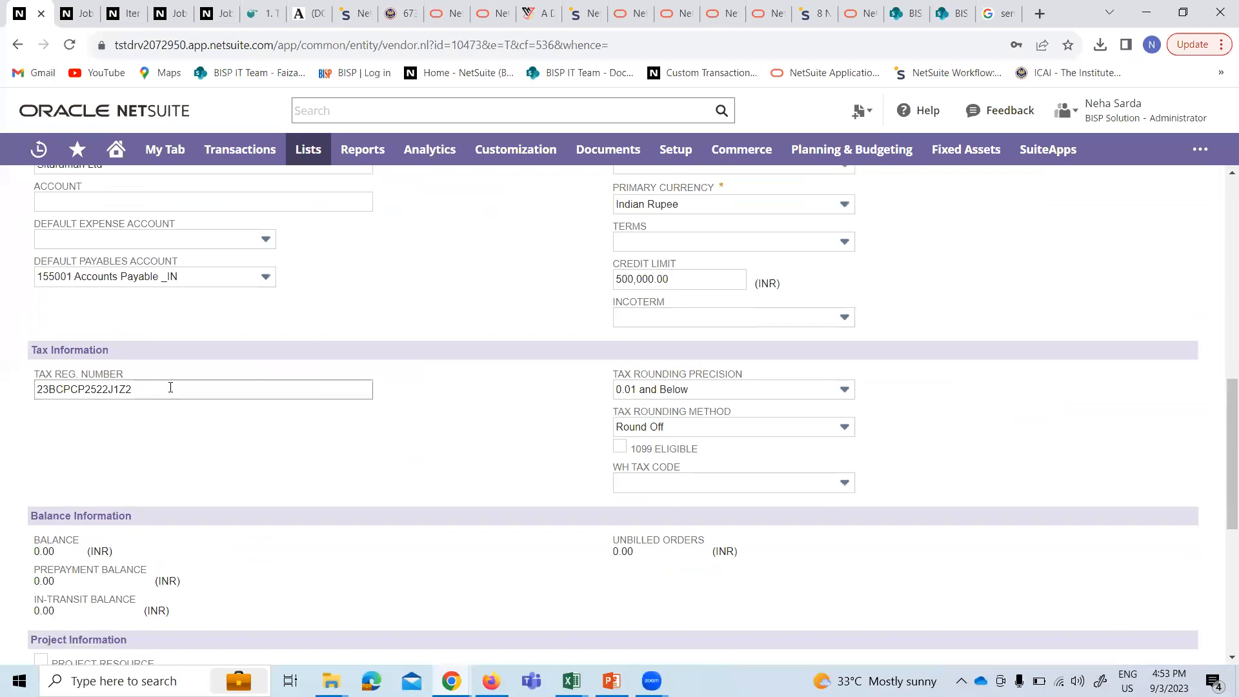
- Compare the vendor's tax registration number, default payables account and credit limit with the Sitaraman Ltd row in Excel
{"action": "key", "text": "alt+Tab"}
{"action": "key", "text": "alt+Tab"}
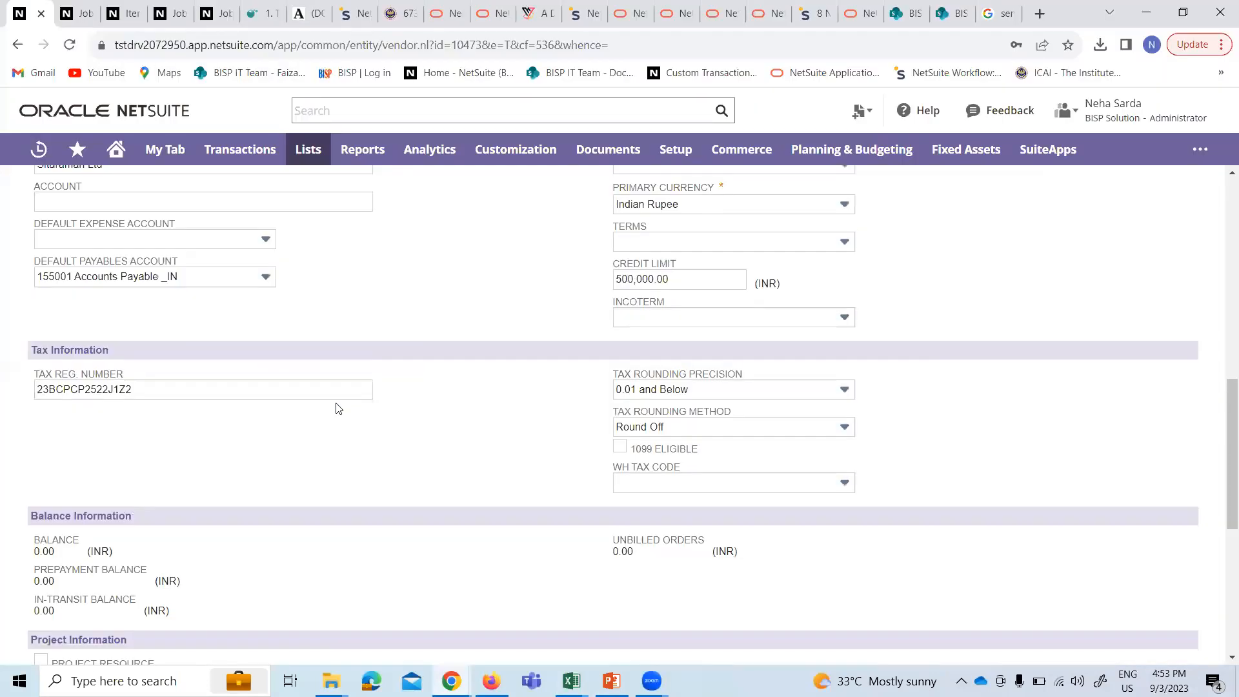
{"action": "scroll", "coordinate": [506, 517], "scroll_direction": "down", "scroll_amount": 2}
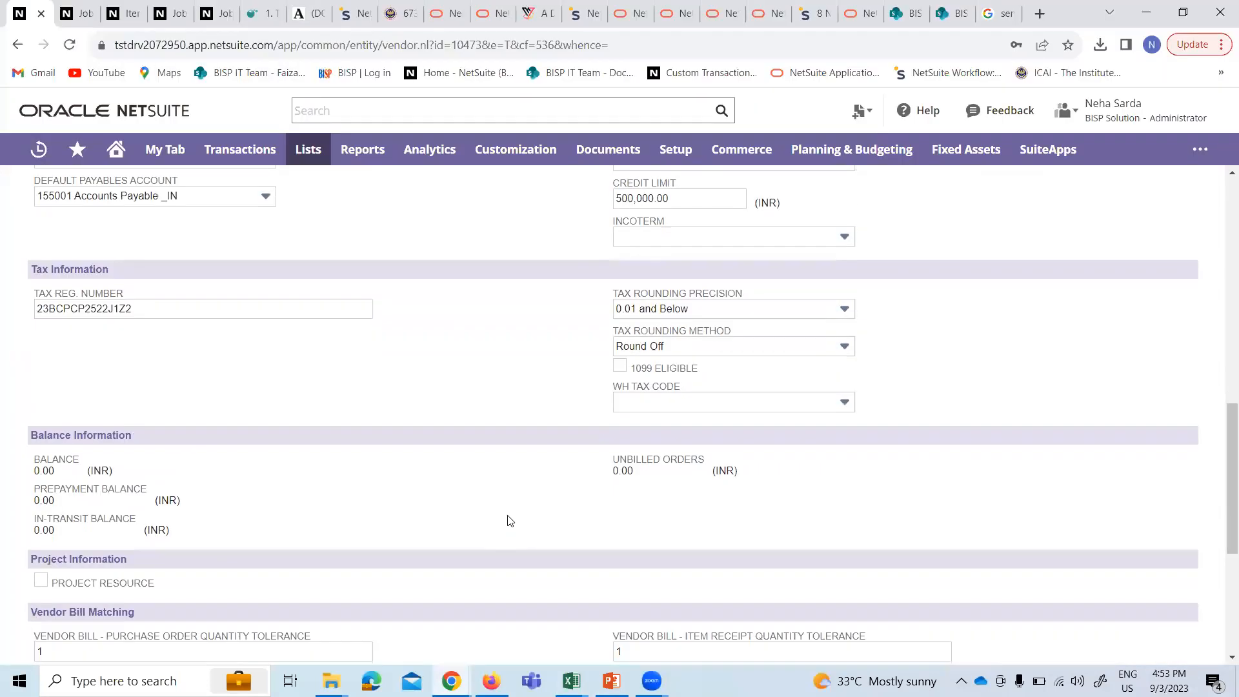
{"action": "scroll", "coordinate": [506, 517], "scroll_direction": "up", "scroll_amount": 4}
{"action": "key", "text": "alt+Tab"}
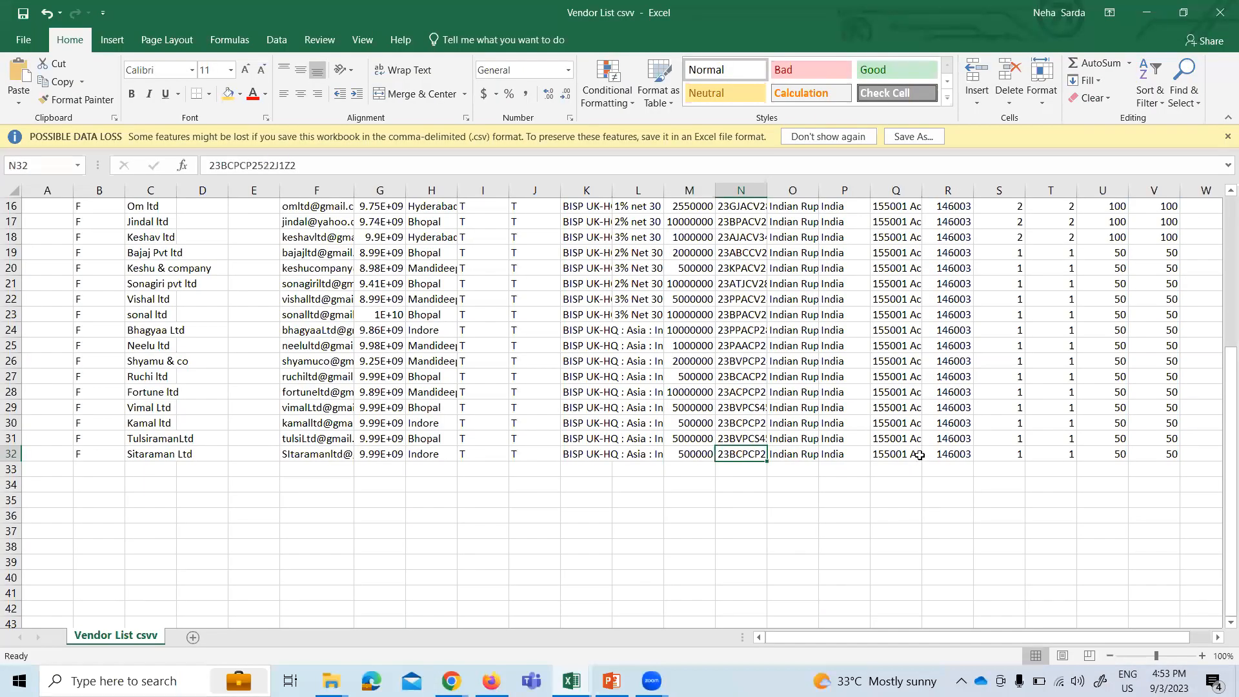
{"action": "left_click", "coordinate": [706, 455]}
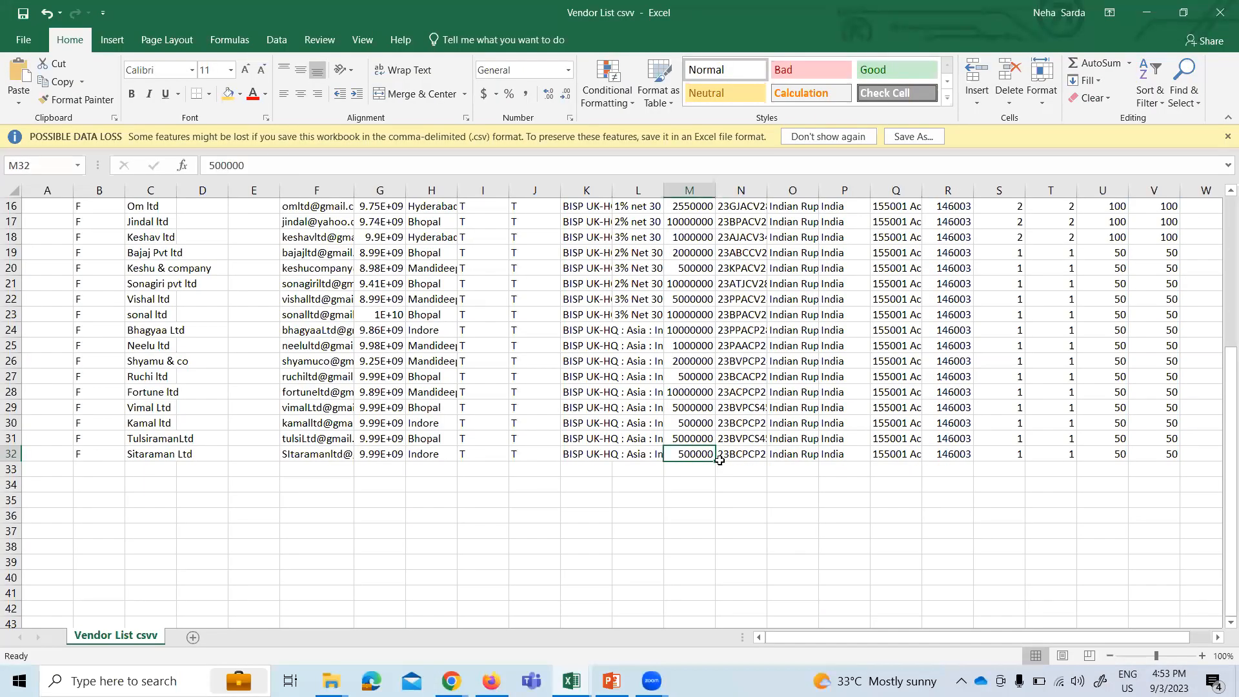
- Compare the vendor bill matching tolerances and currency of Sitaraman Ltd with the Excel row, then return to the start of the vendor form
{"action": "key", "text": "alt+Tab"}
{"action": "scroll", "coordinate": [360, 511], "scroll_direction": "down", "scroll_amount": 5}
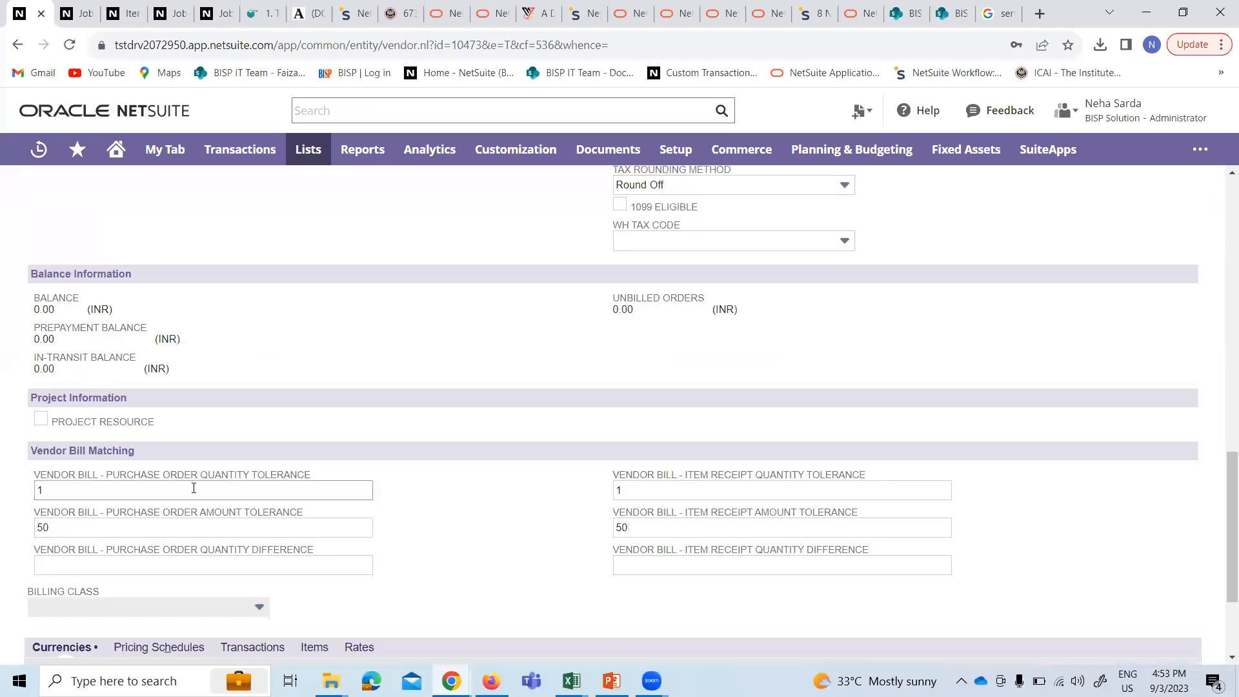
{"action": "key", "text": "alt+Tab"}
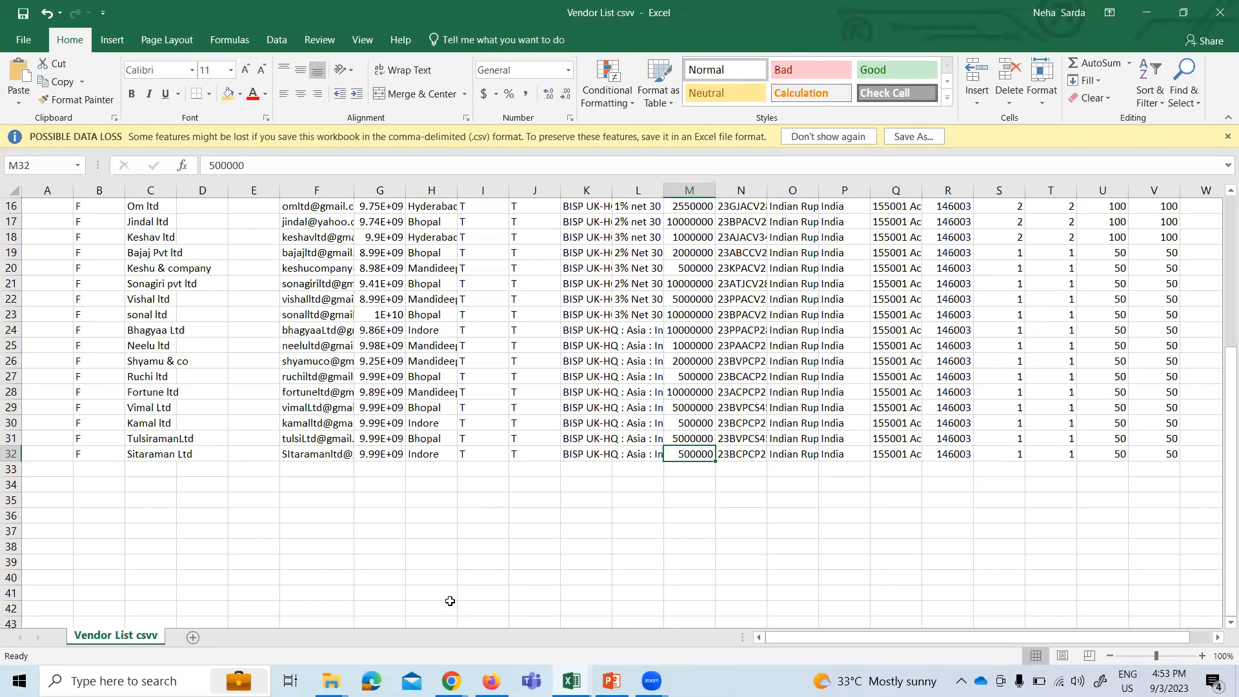
{"action": "key", "text": "alt+Tab"}
{"action": "scroll", "coordinate": [367, 473], "scroll_direction": "down", "scroll_amount": 3}
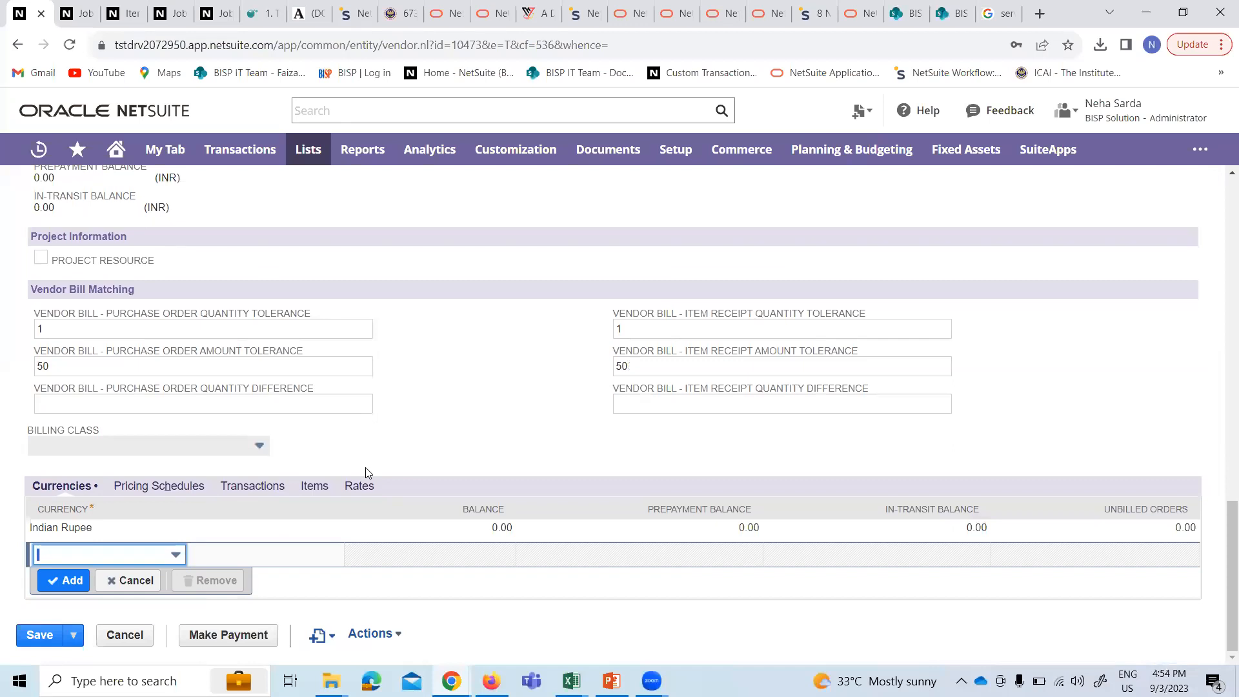
{"action": "scroll", "coordinate": [366, 473], "scroll_direction": "up", "scroll_amount": 15}
{"action": "key", "text": "alt+Tab"}
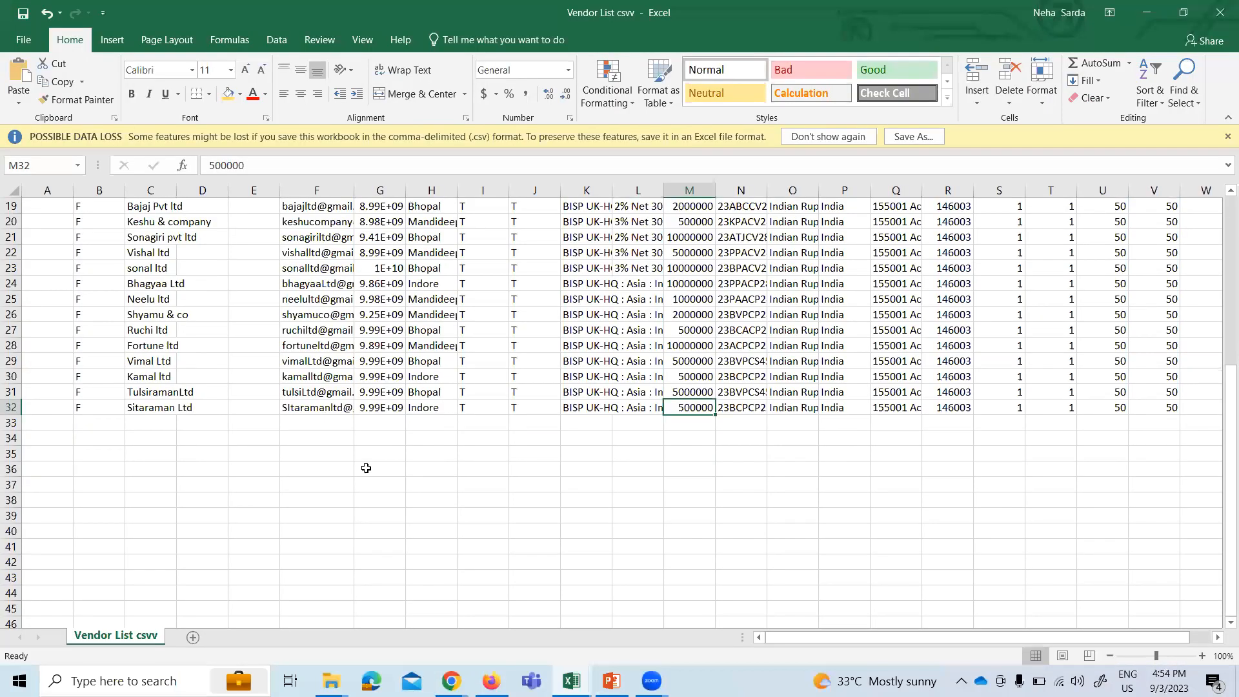
{"action": "scroll", "coordinate": [348, 517], "scroll_direction": "up", "scroll_amount": 4}
{"action": "key", "text": "alt+Tab"}
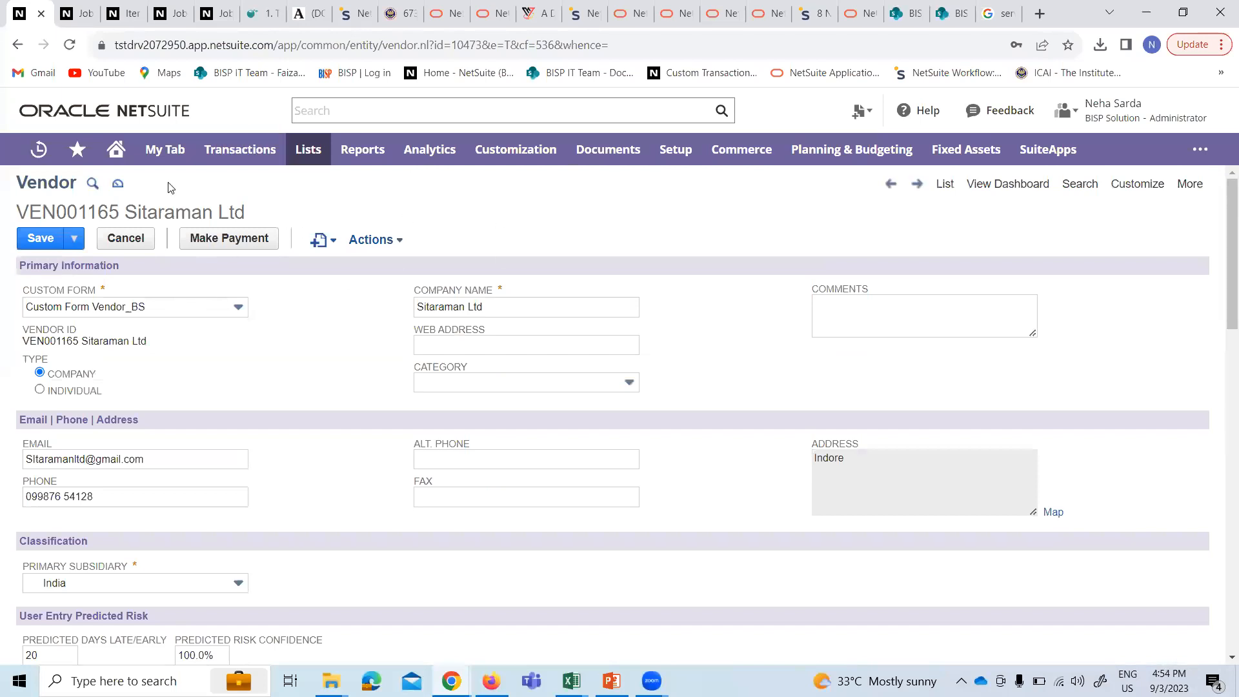
- Cancel the custom form change on the Sitaraman Ltd vendor record without saving
{"action": "left_click", "coordinate": [125, 239]}
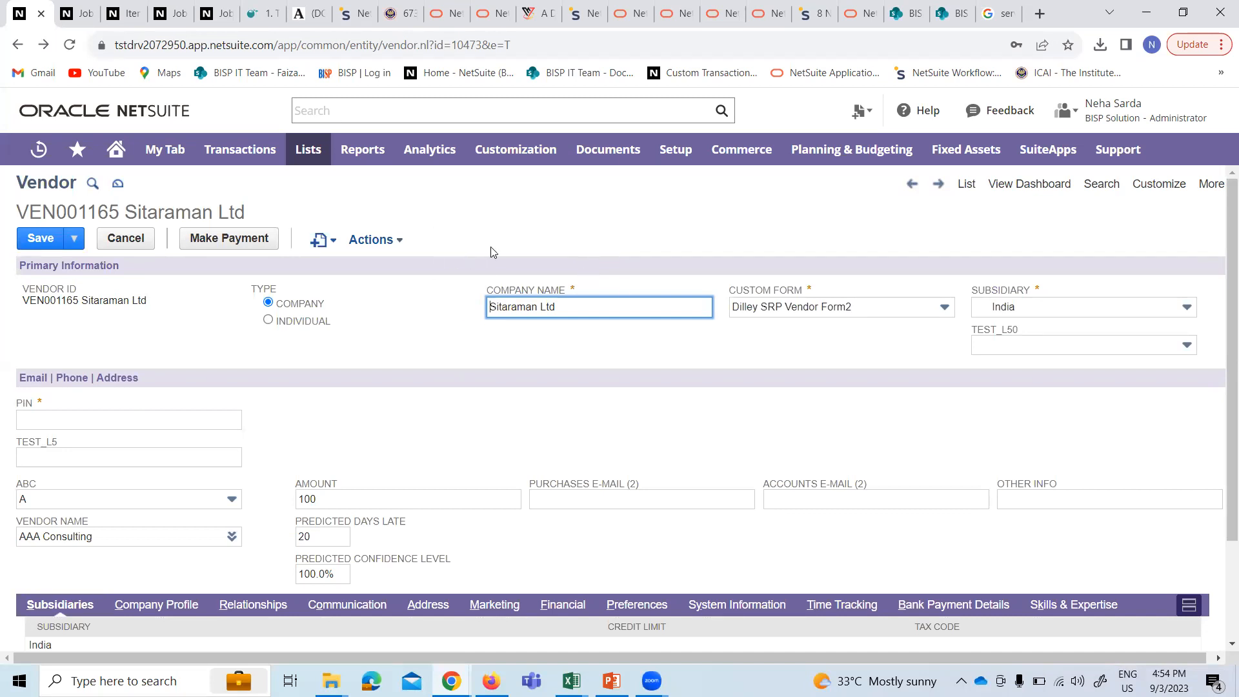
{"action": "scroll", "coordinate": [539, 435], "scroll_direction": "down", "scroll_amount": 2}
{"action": "scroll", "coordinate": [541, 434], "scroll_direction": "up", "scroll_amount": 2}
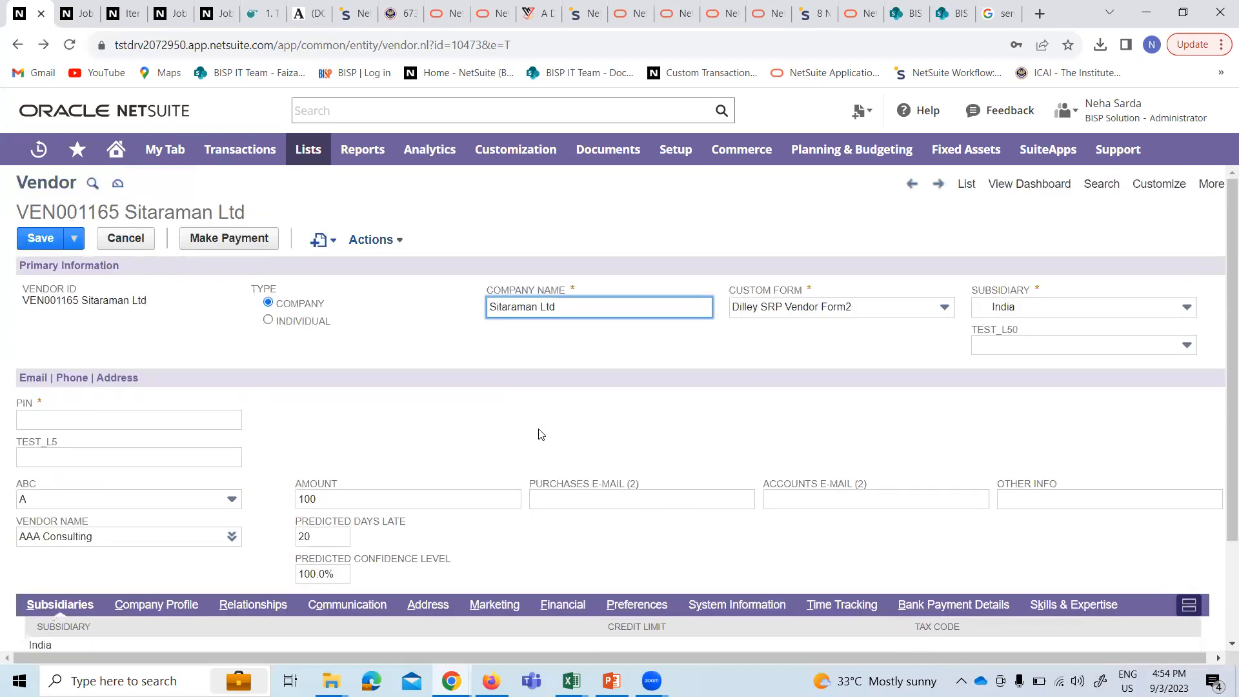